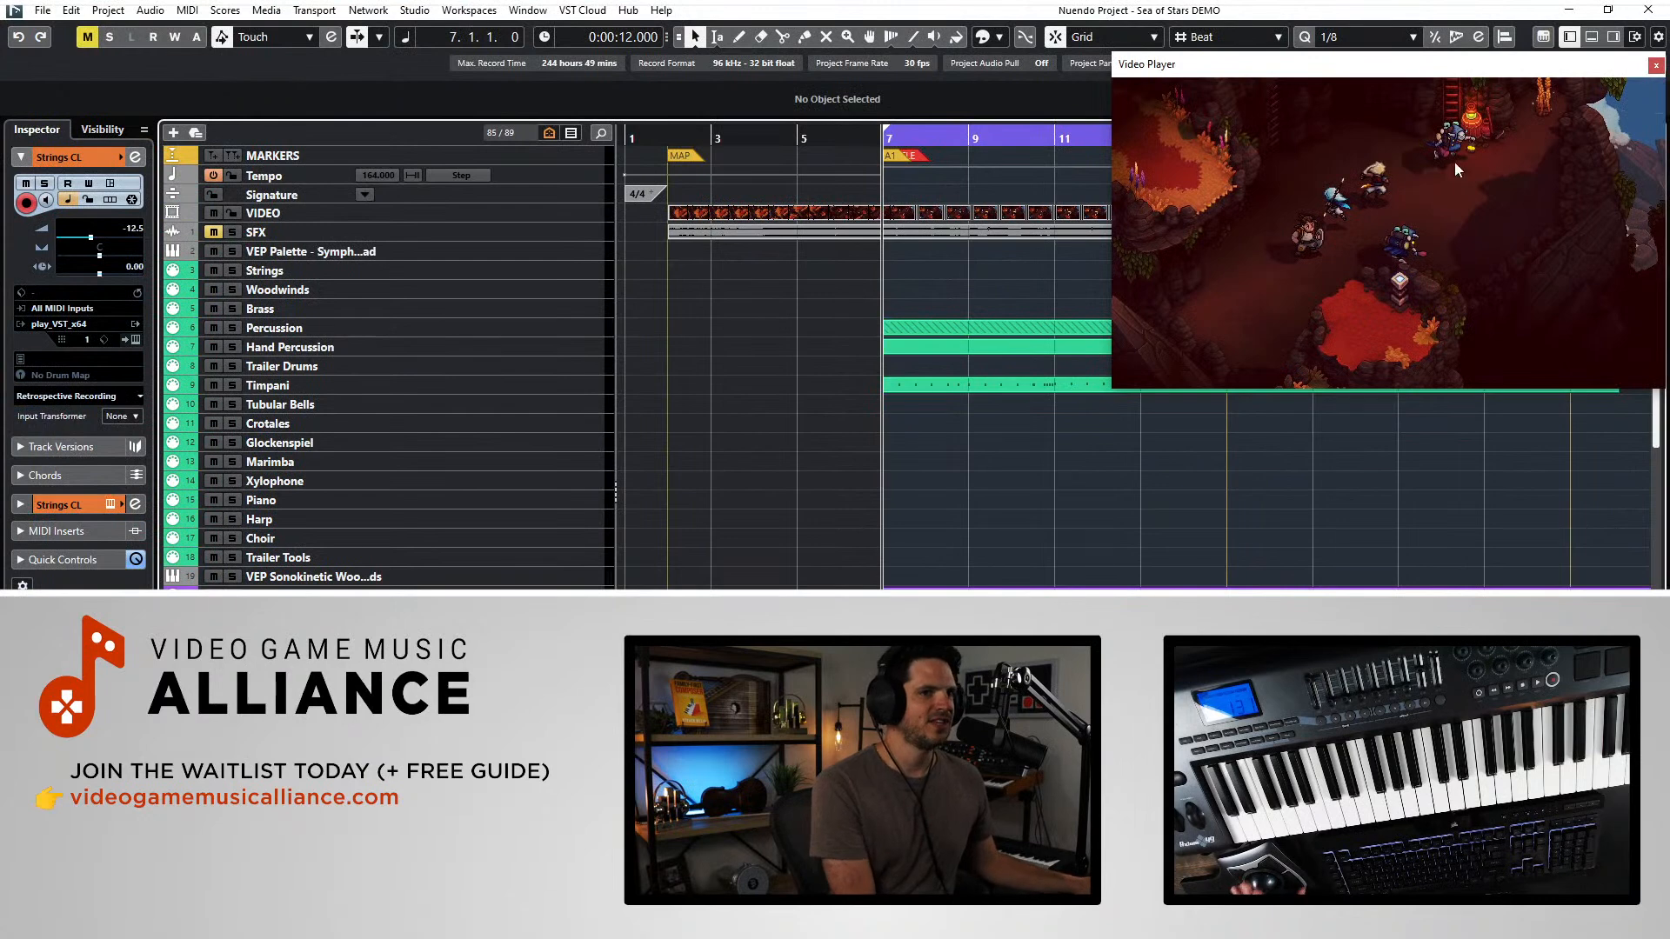
# - Unmute the SFX track and leave it selected, with the video player window nudged slightly higher
pyautogui.moveTo(1520, 69)
pyautogui.mouseDown()
pyautogui.moveTo(1414, 73)
pyautogui.moveTo(1520, 60)
pyautogui.mouseUp()
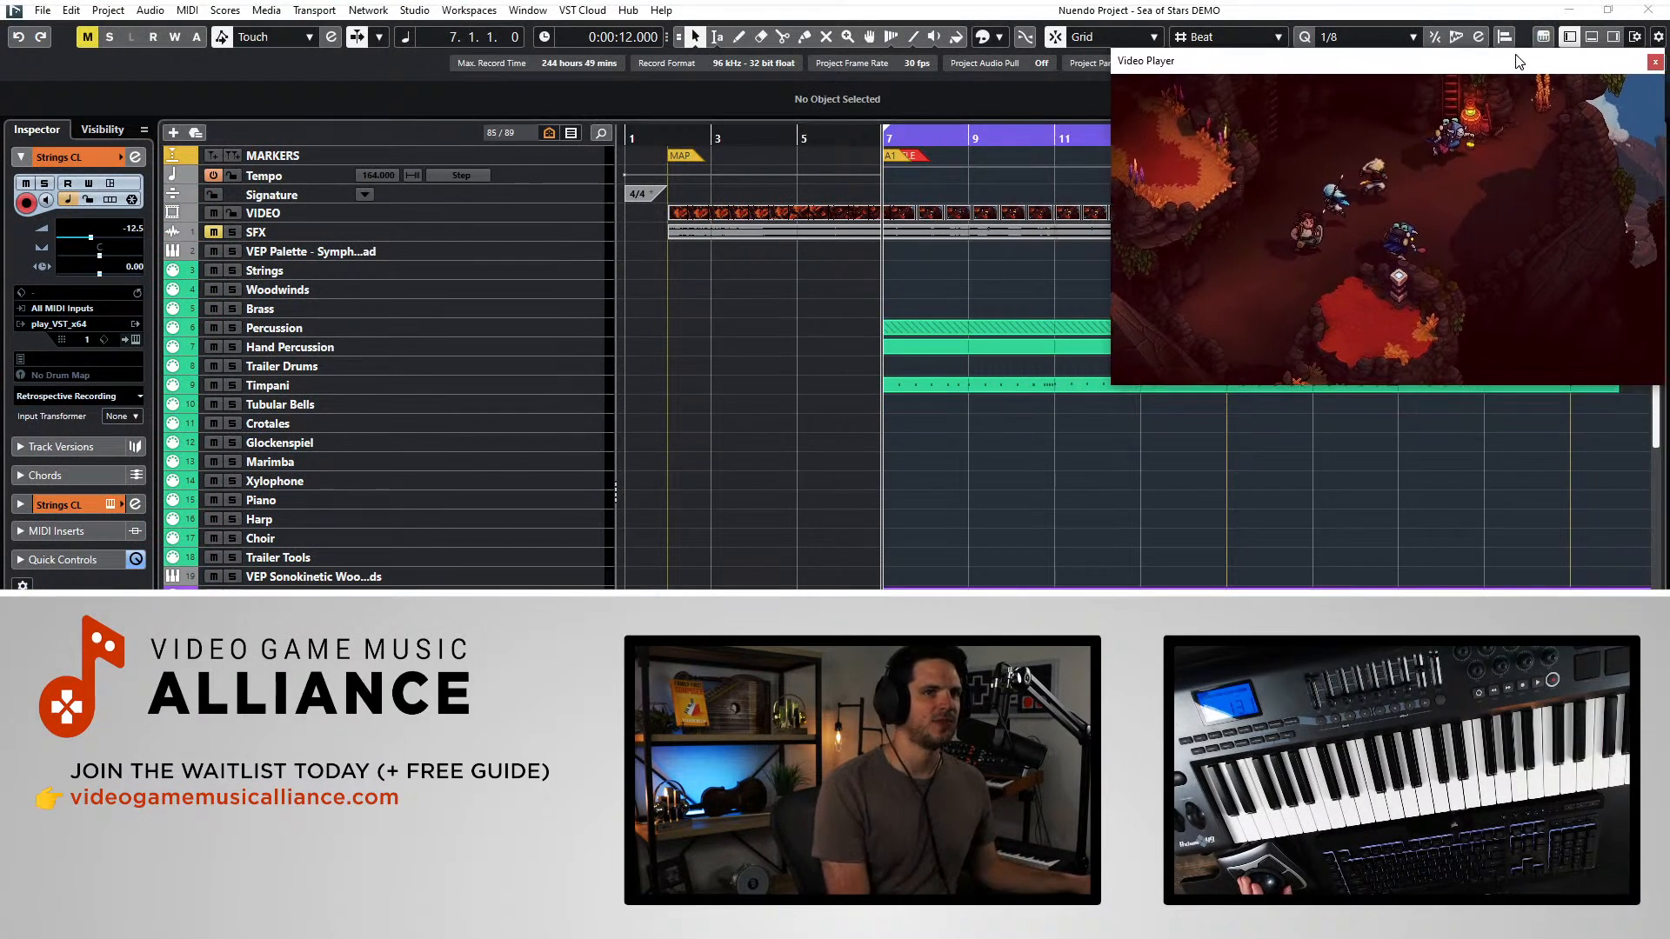
pyautogui.click(218, 232)
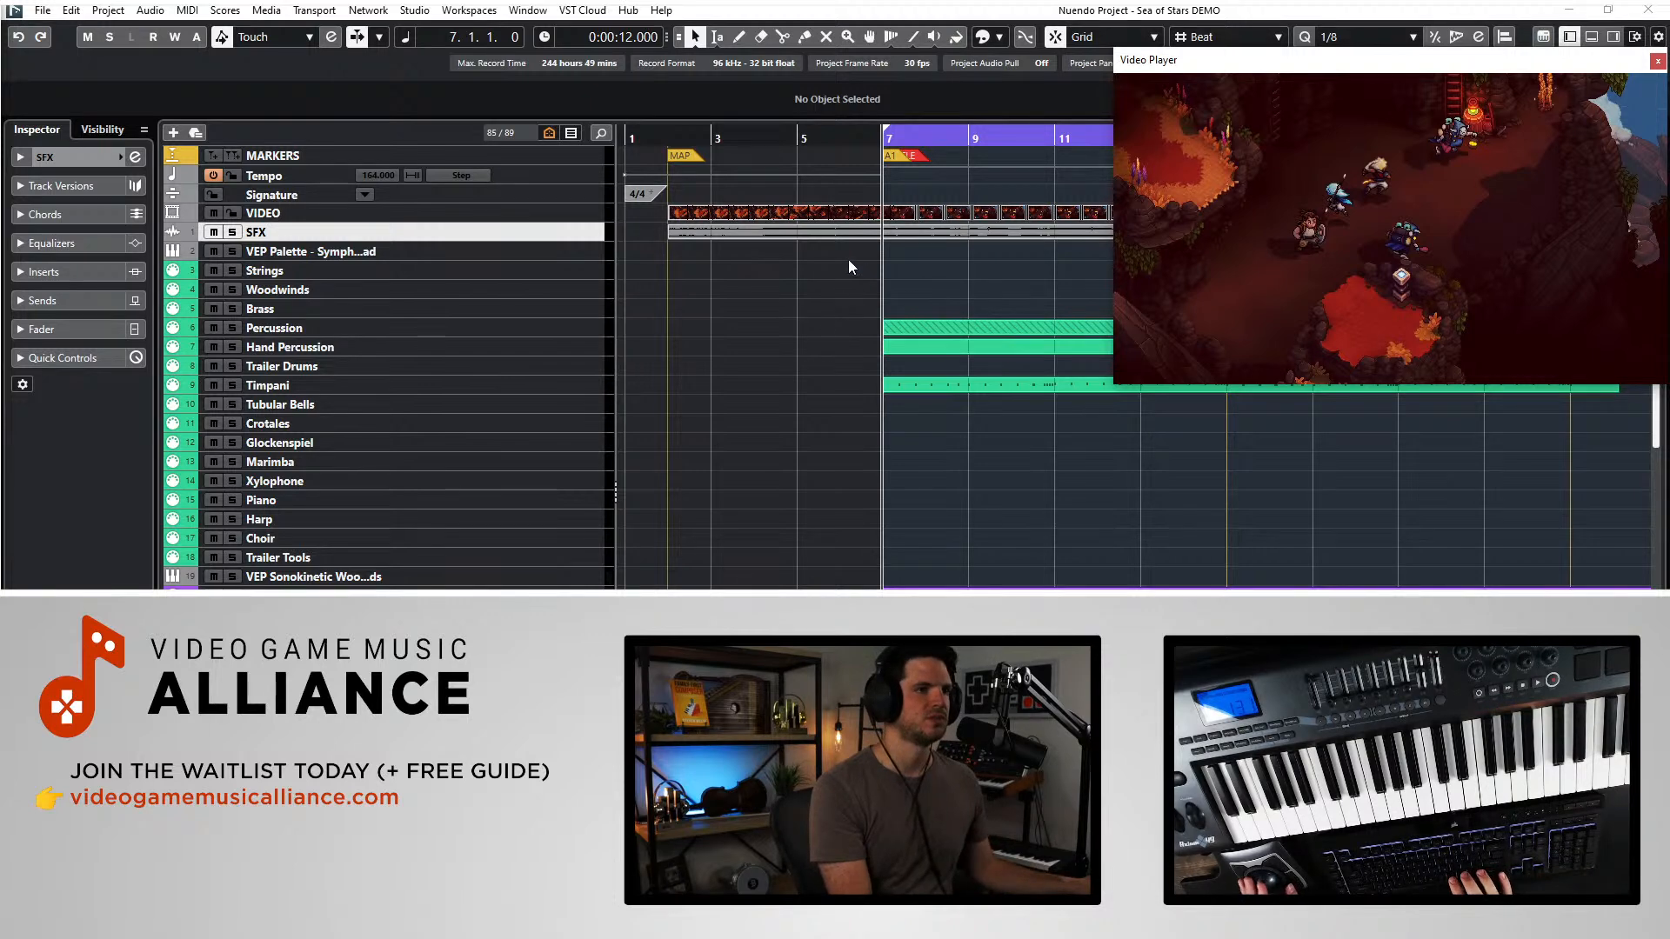
pyautogui.click(900, 266)
pyautogui.click(433, 273)
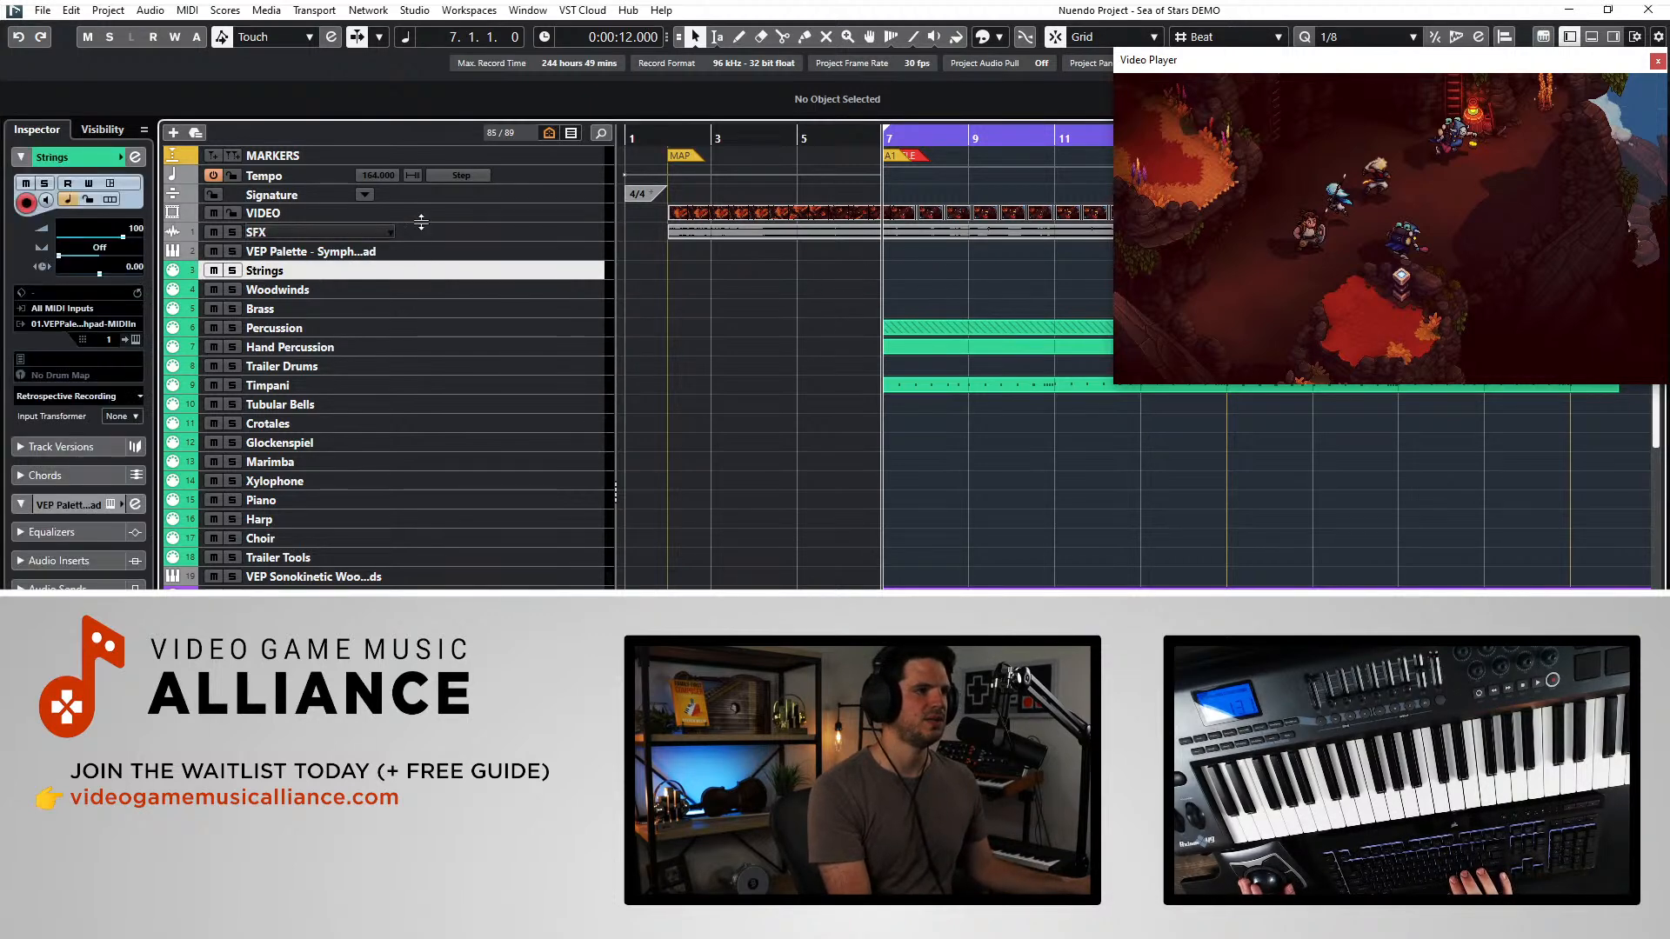
pyautogui.click(432, 234)
# - Move the playback position around bars 6 to 8 and play the scene from bar 6 with its sound effects
pyautogui.press('KP_Add')
pyautogui.press('KP_Add')
pyautogui.press('KP_Subtract')
pyautogui.press('KP_Subtract')
pyautogui.press('KP_Subtract')
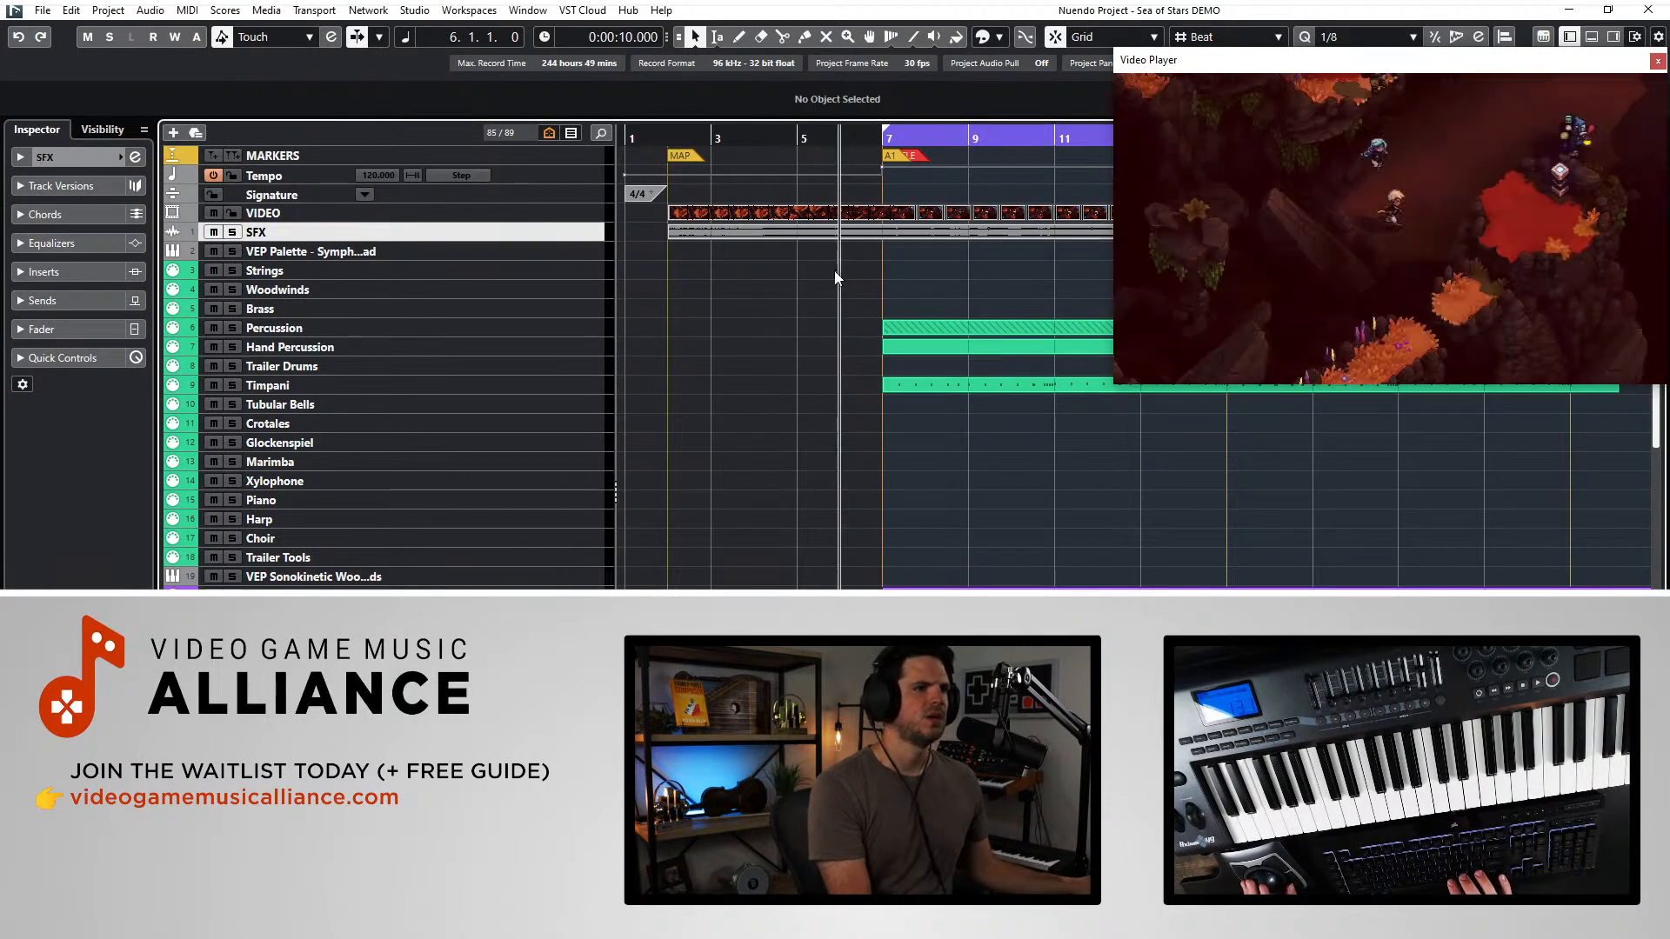
pyautogui.scroll(-3, 832, 268)
pyautogui.press('KP_Add')
pyautogui.press('KP_Add')
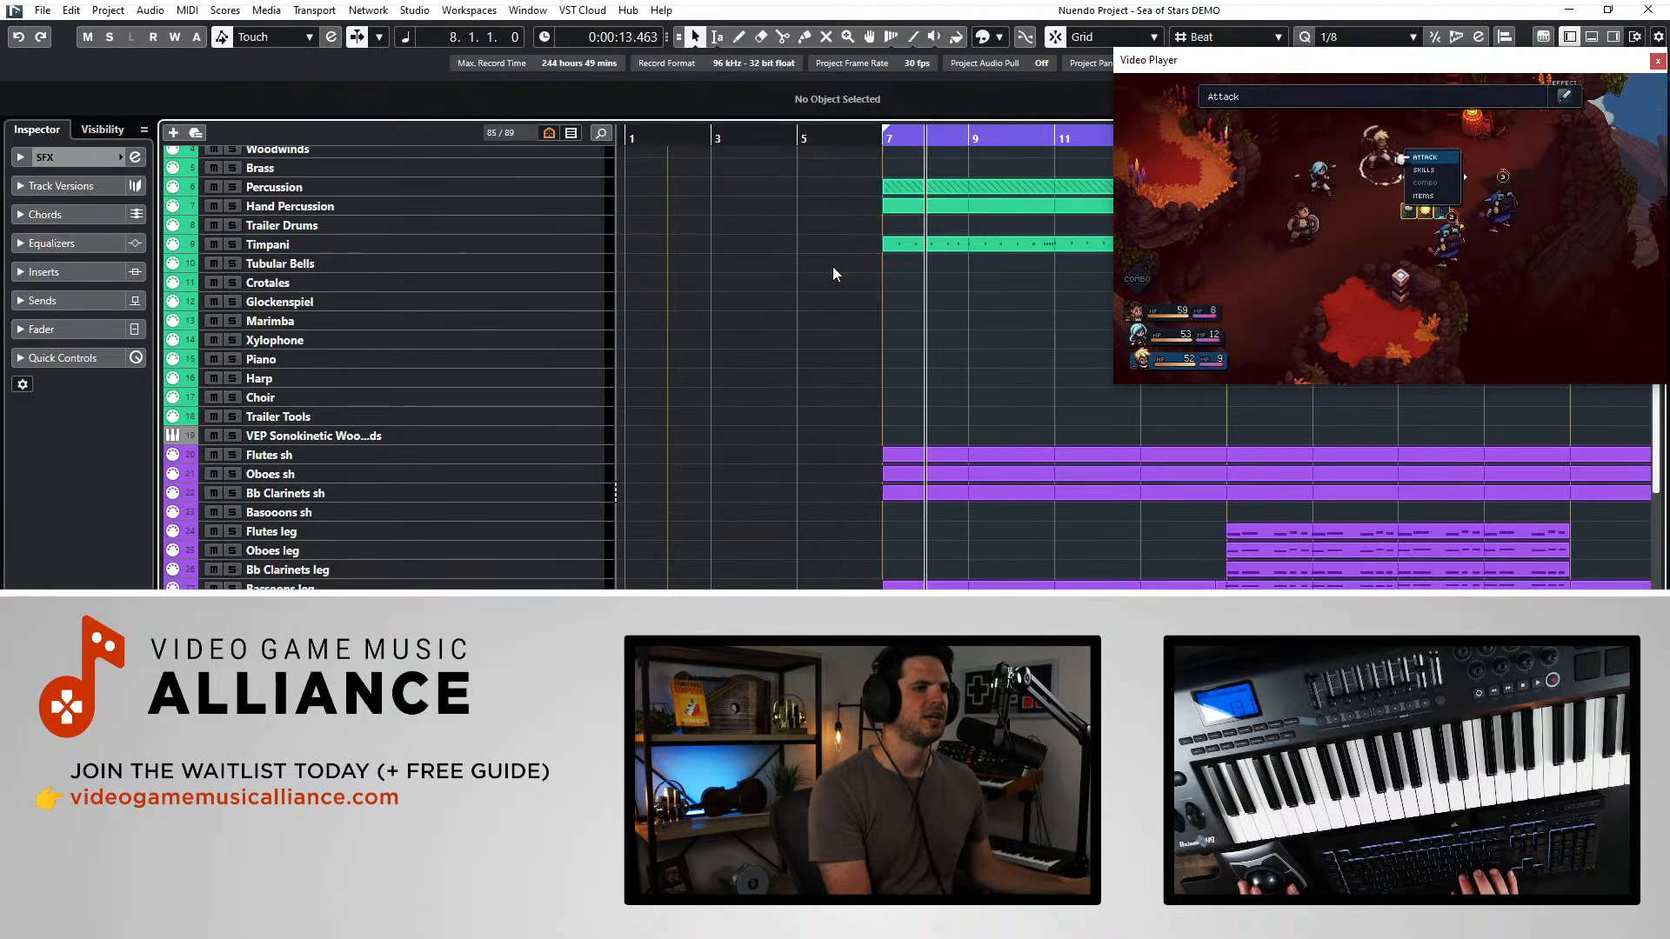
pyautogui.scroll(3, 832, 268)
pyautogui.press('KP_Subtract')
pyautogui.press('KP_Subtract')
pyautogui.press('KP_Add')
pyautogui.press('space')
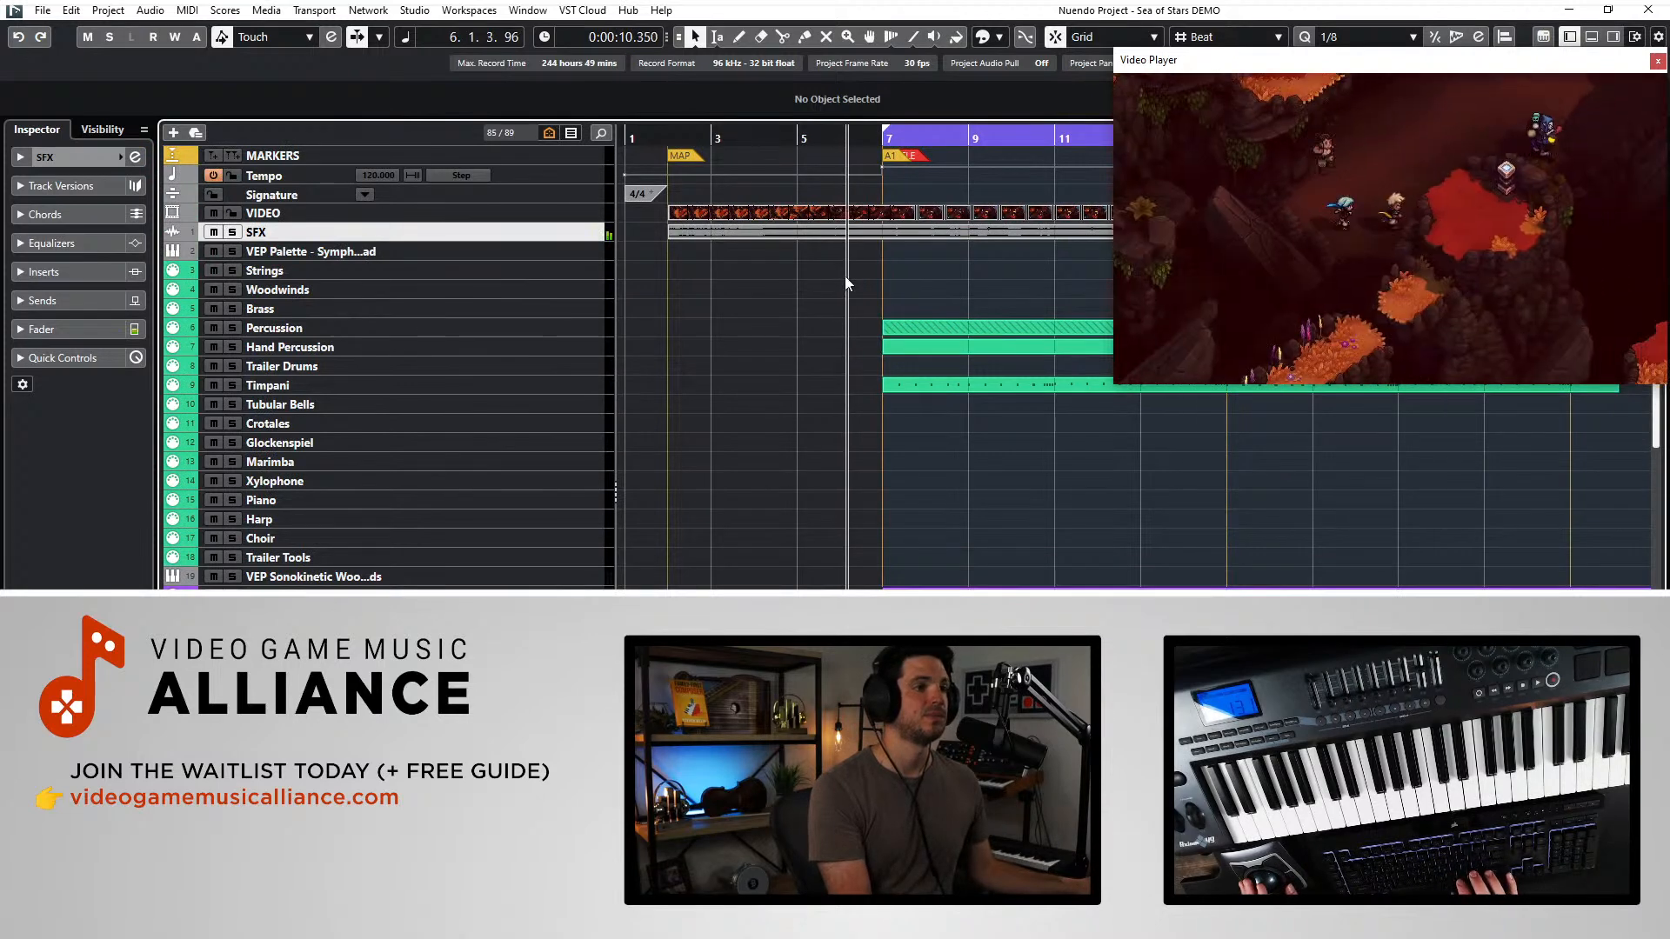
# - Move the playback position back to bar 5, enlarge the video player window, and play the scene
pyautogui.press('KP_Subtract')
pyautogui.press('KP_Subtract')
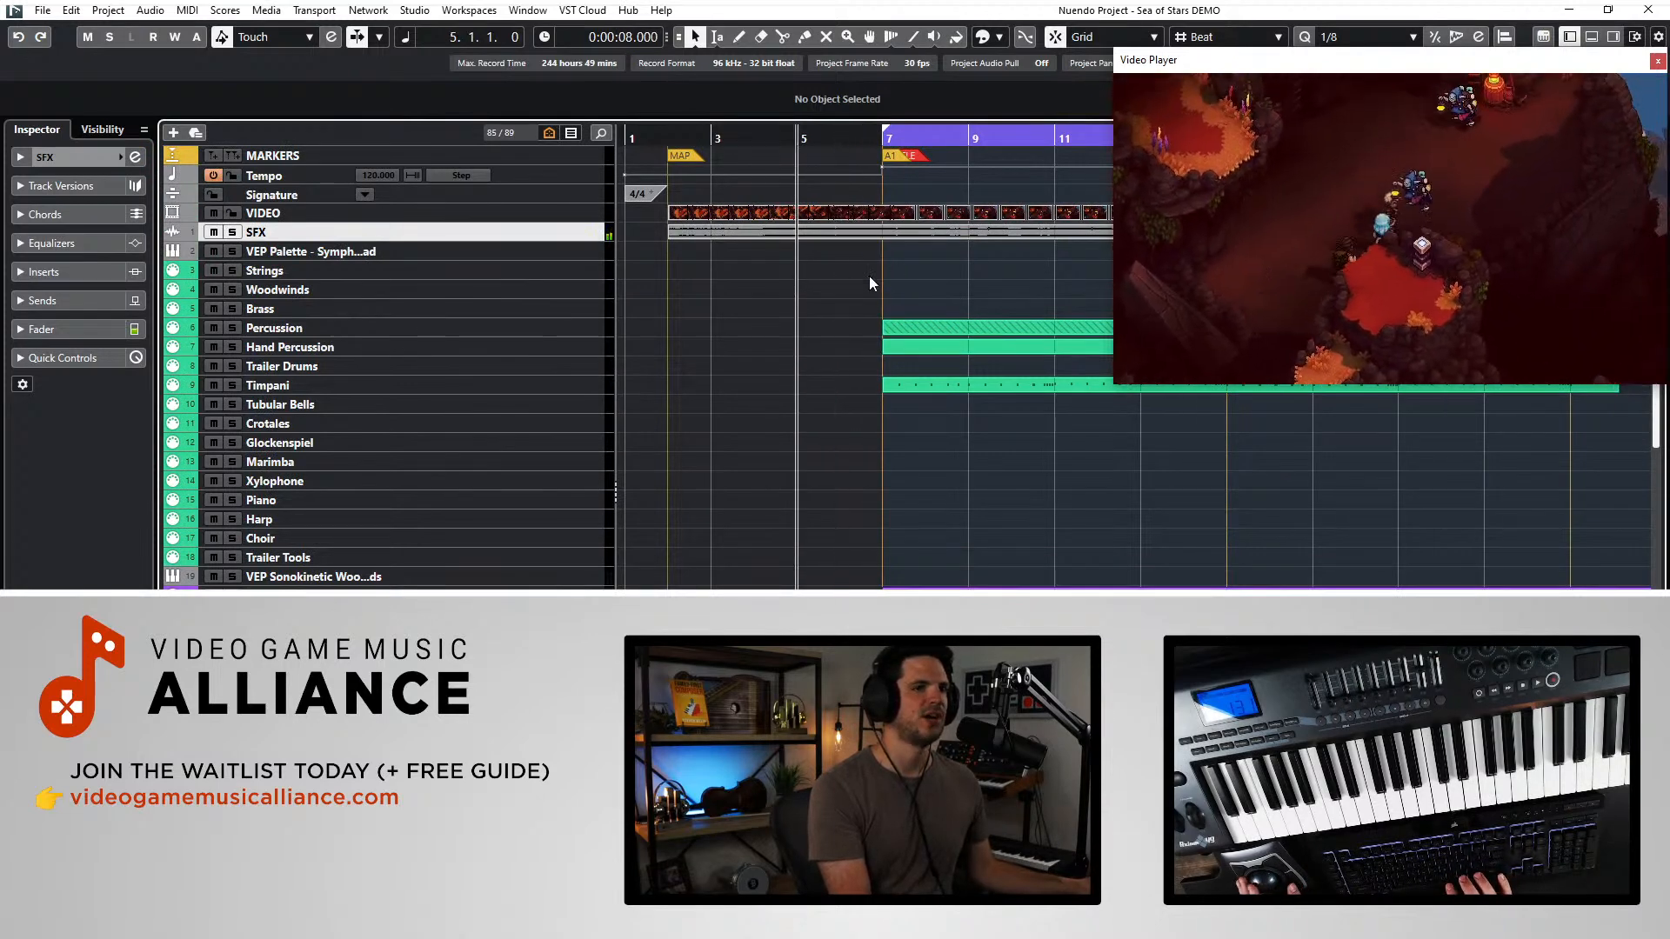
pyautogui.moveTo(1116, 386); pyautogui.dragTo(894, 508)
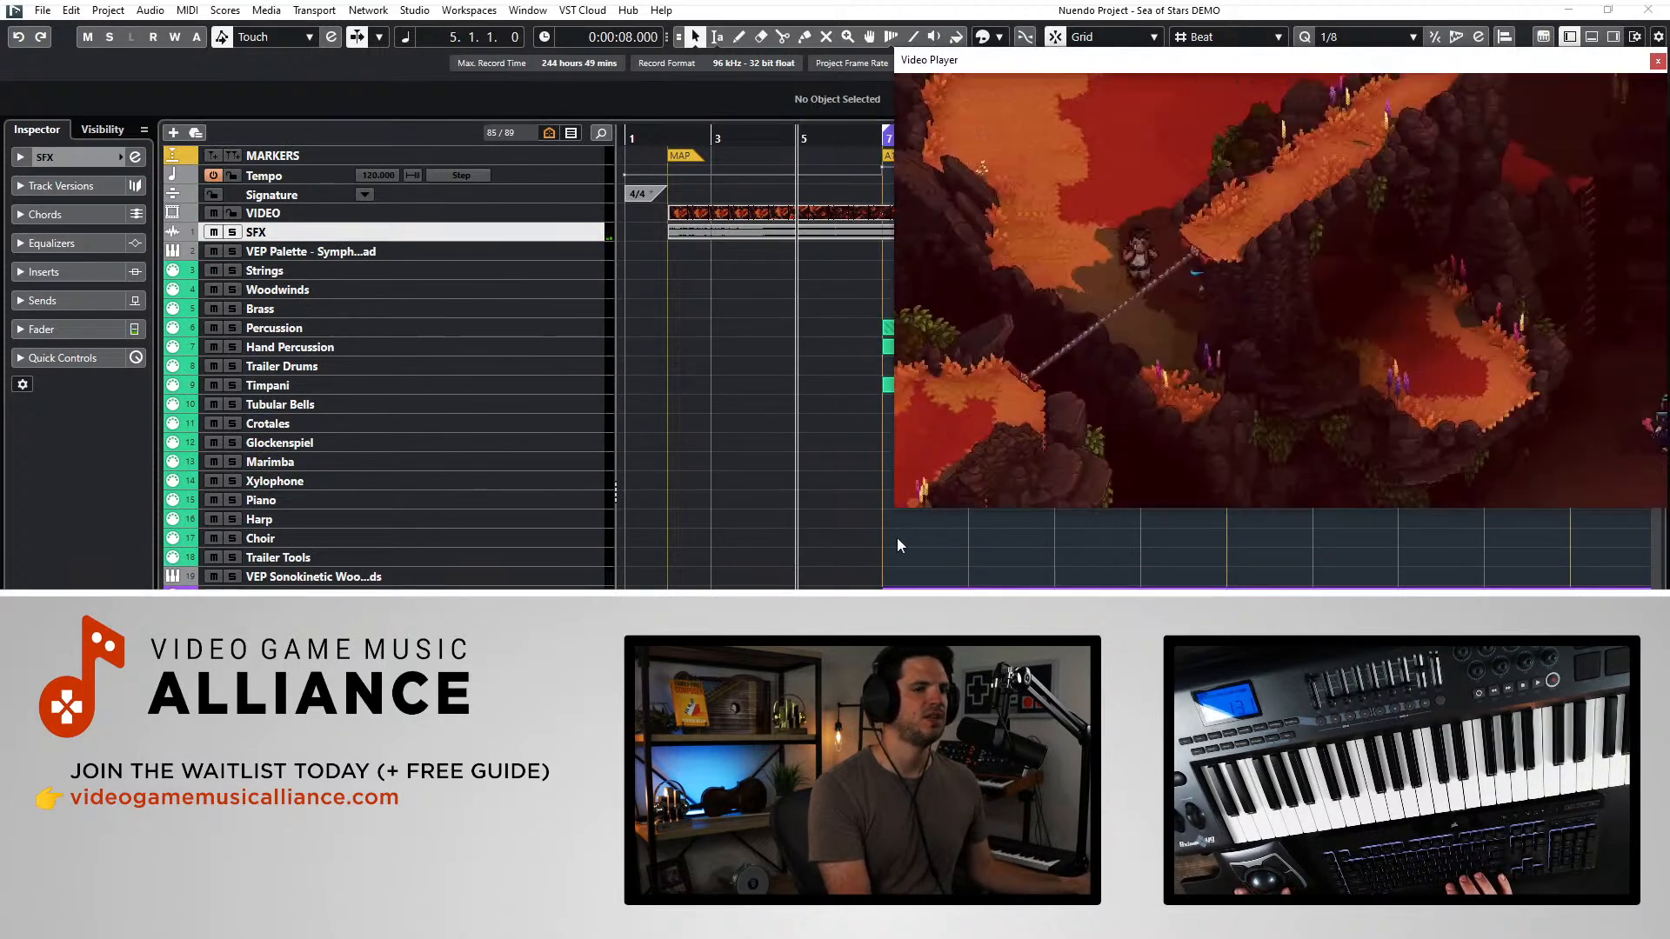
pyautogui.press('space')
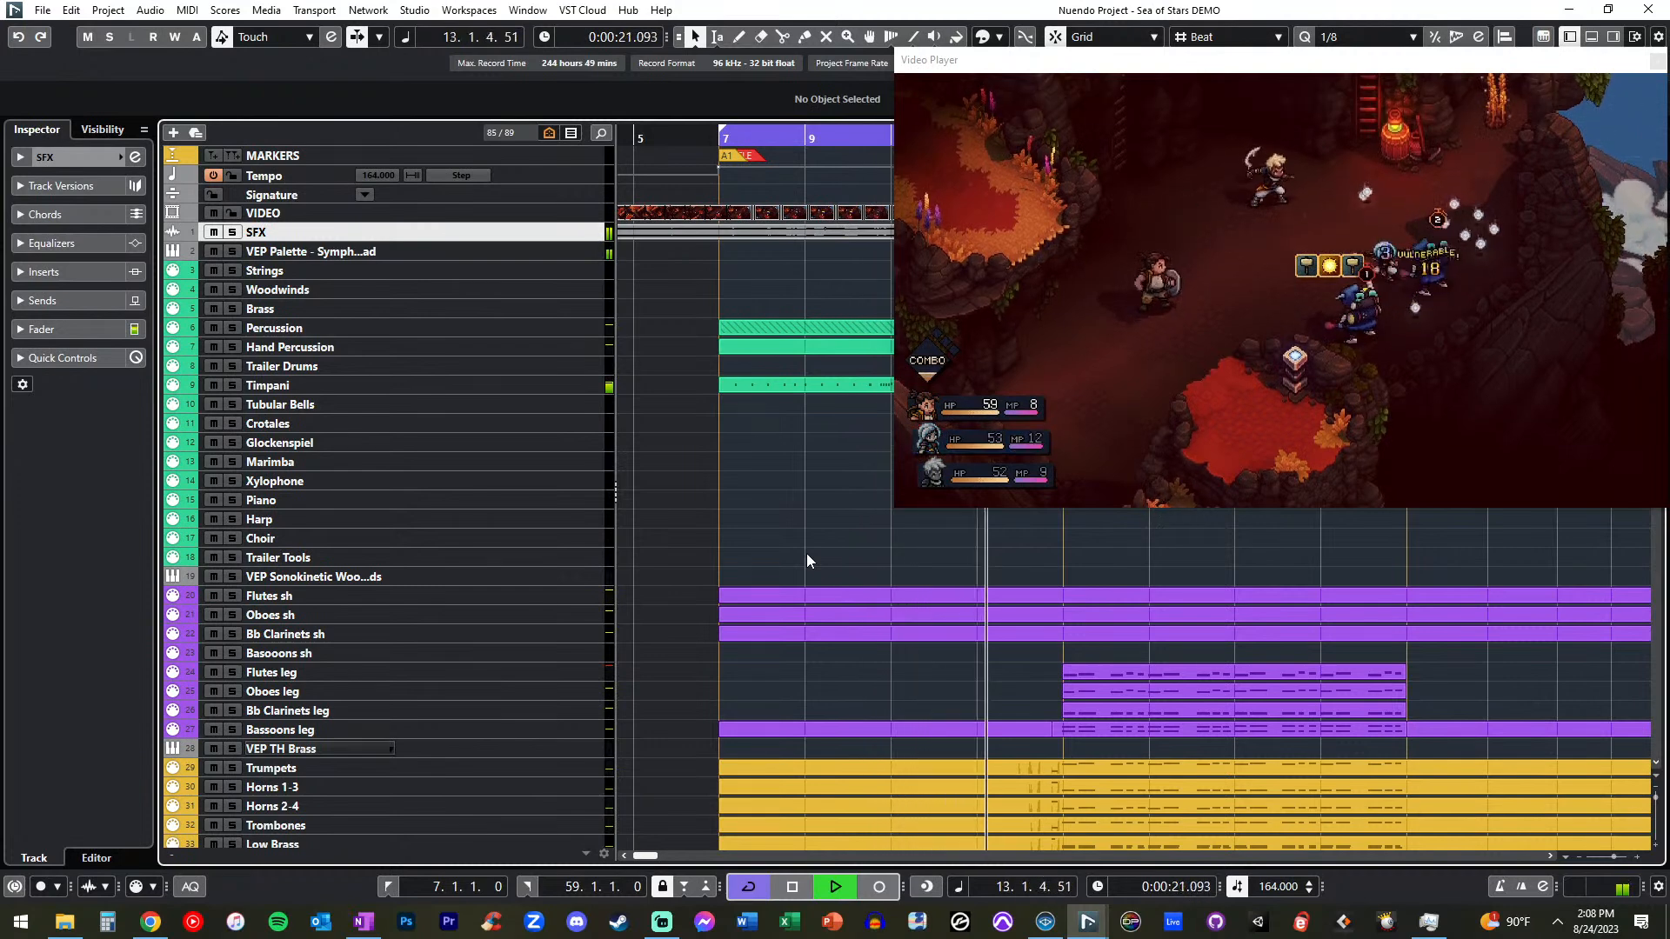
# - Select the brass tracks from Trumpets through Low Brass during playback to point out their parts
pyautogui.scroll(-6, 540, 718)
pyautogui.scroll(-2, 447, 431)
pyautogui.scroll(2, 380, 409)
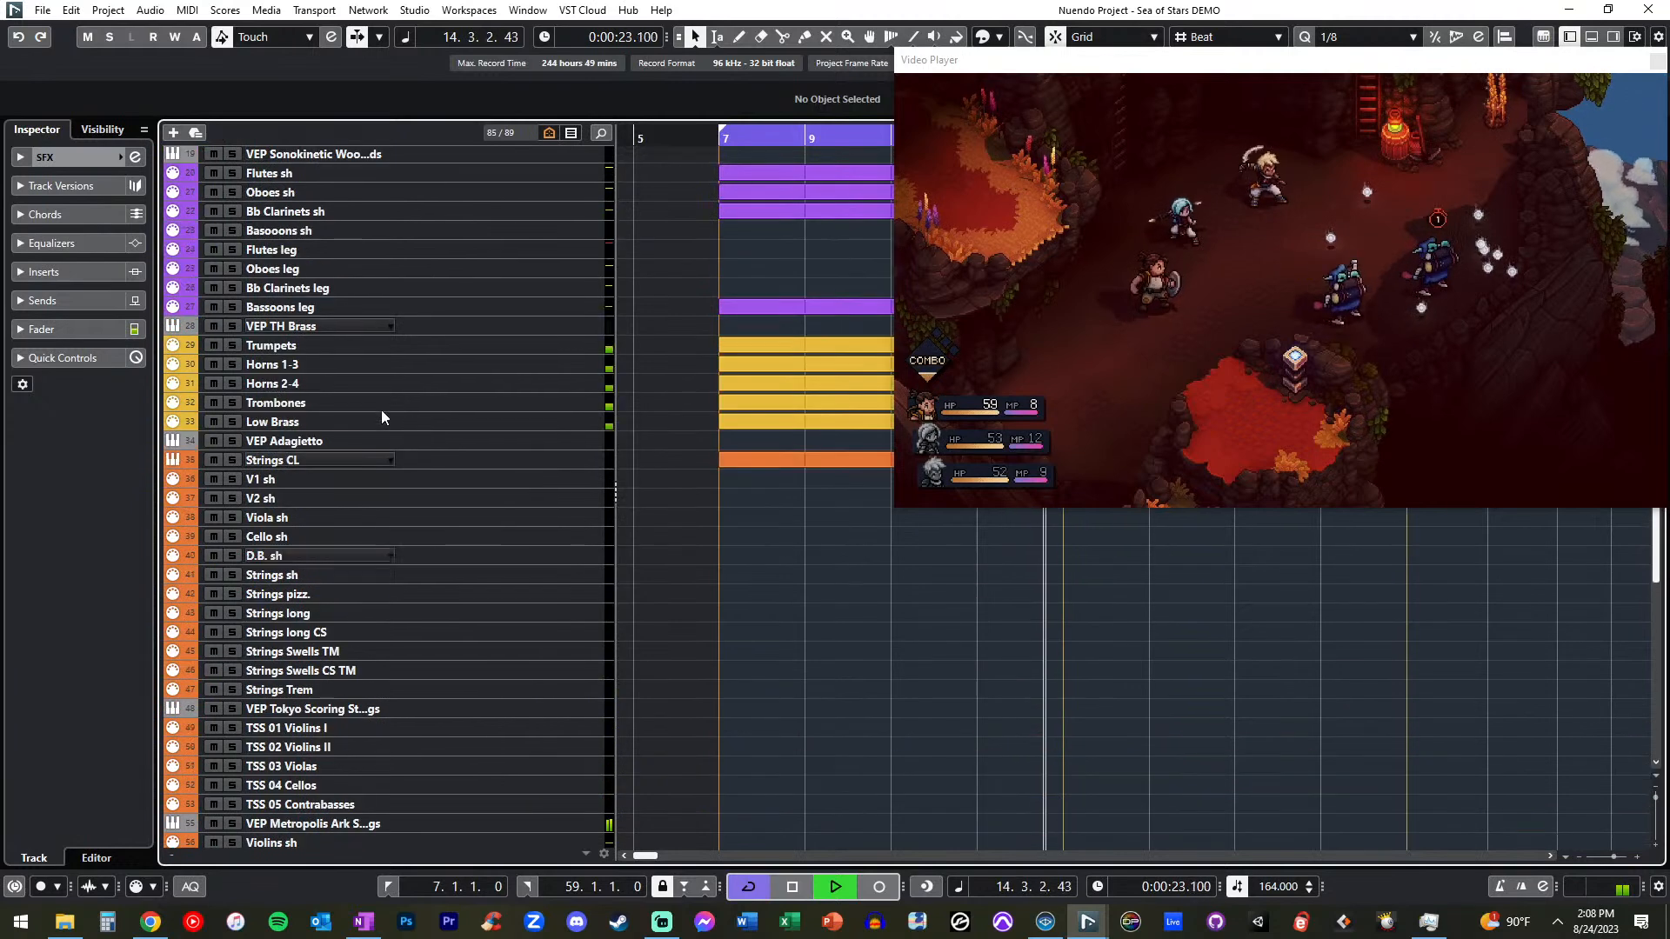
pyautogui.click(451, 327)
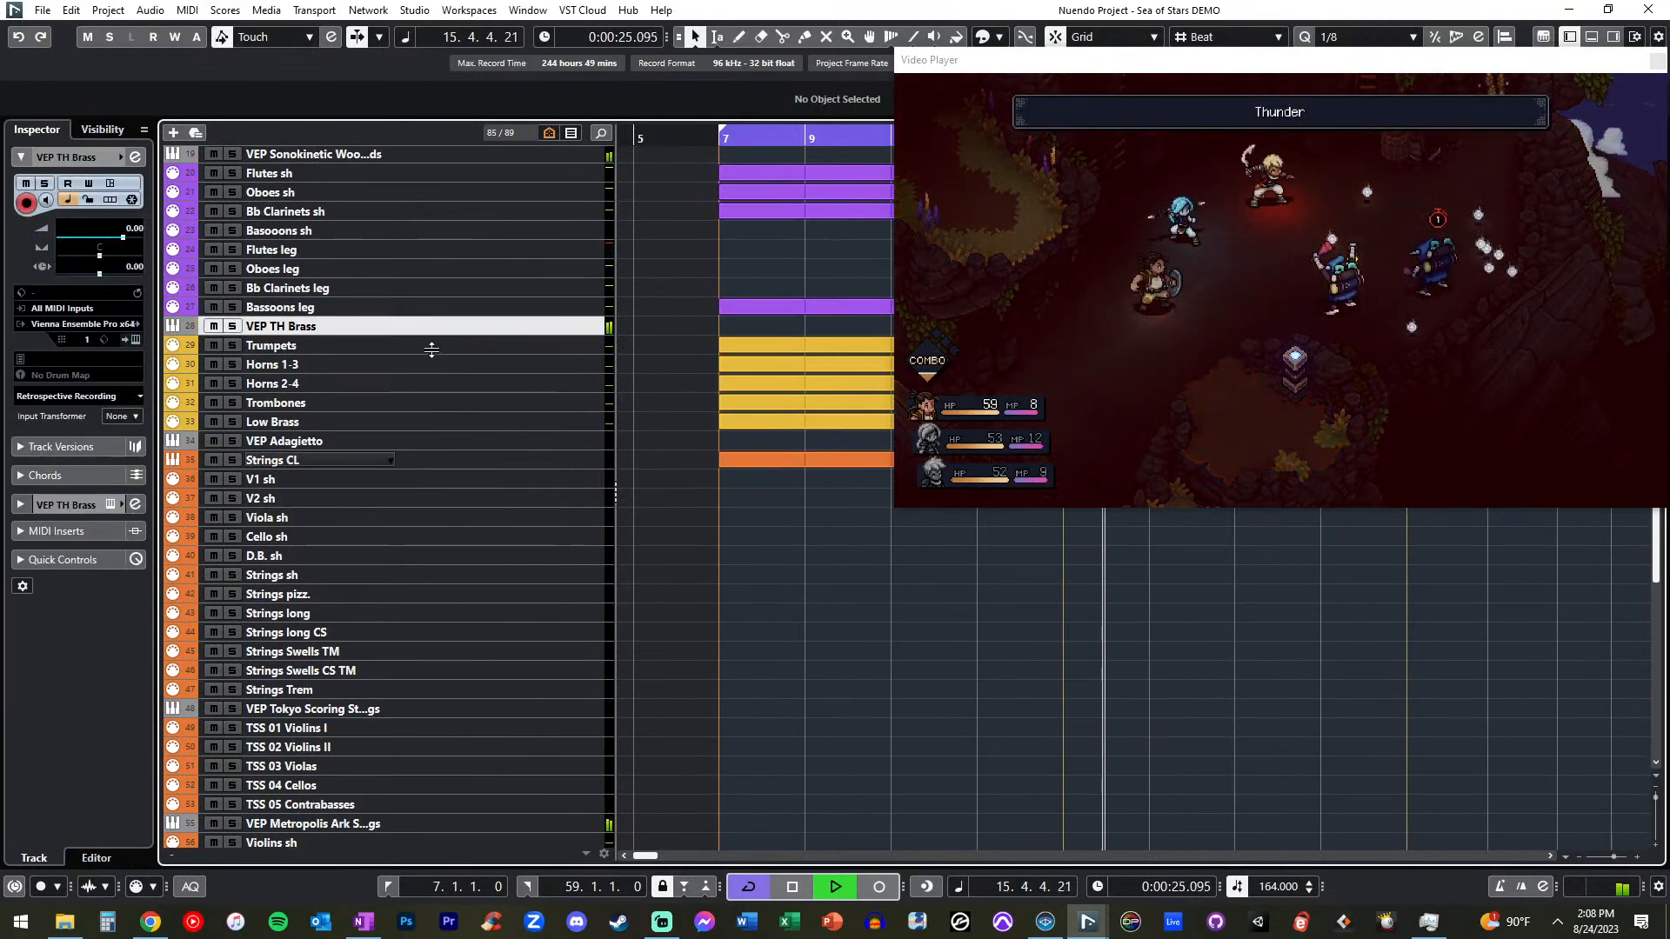
pyautogui.keyDown('shift'); pyautogui.click(412, 421); pyautogui.keyUp('shift')
pyautogui.click(407, 310)
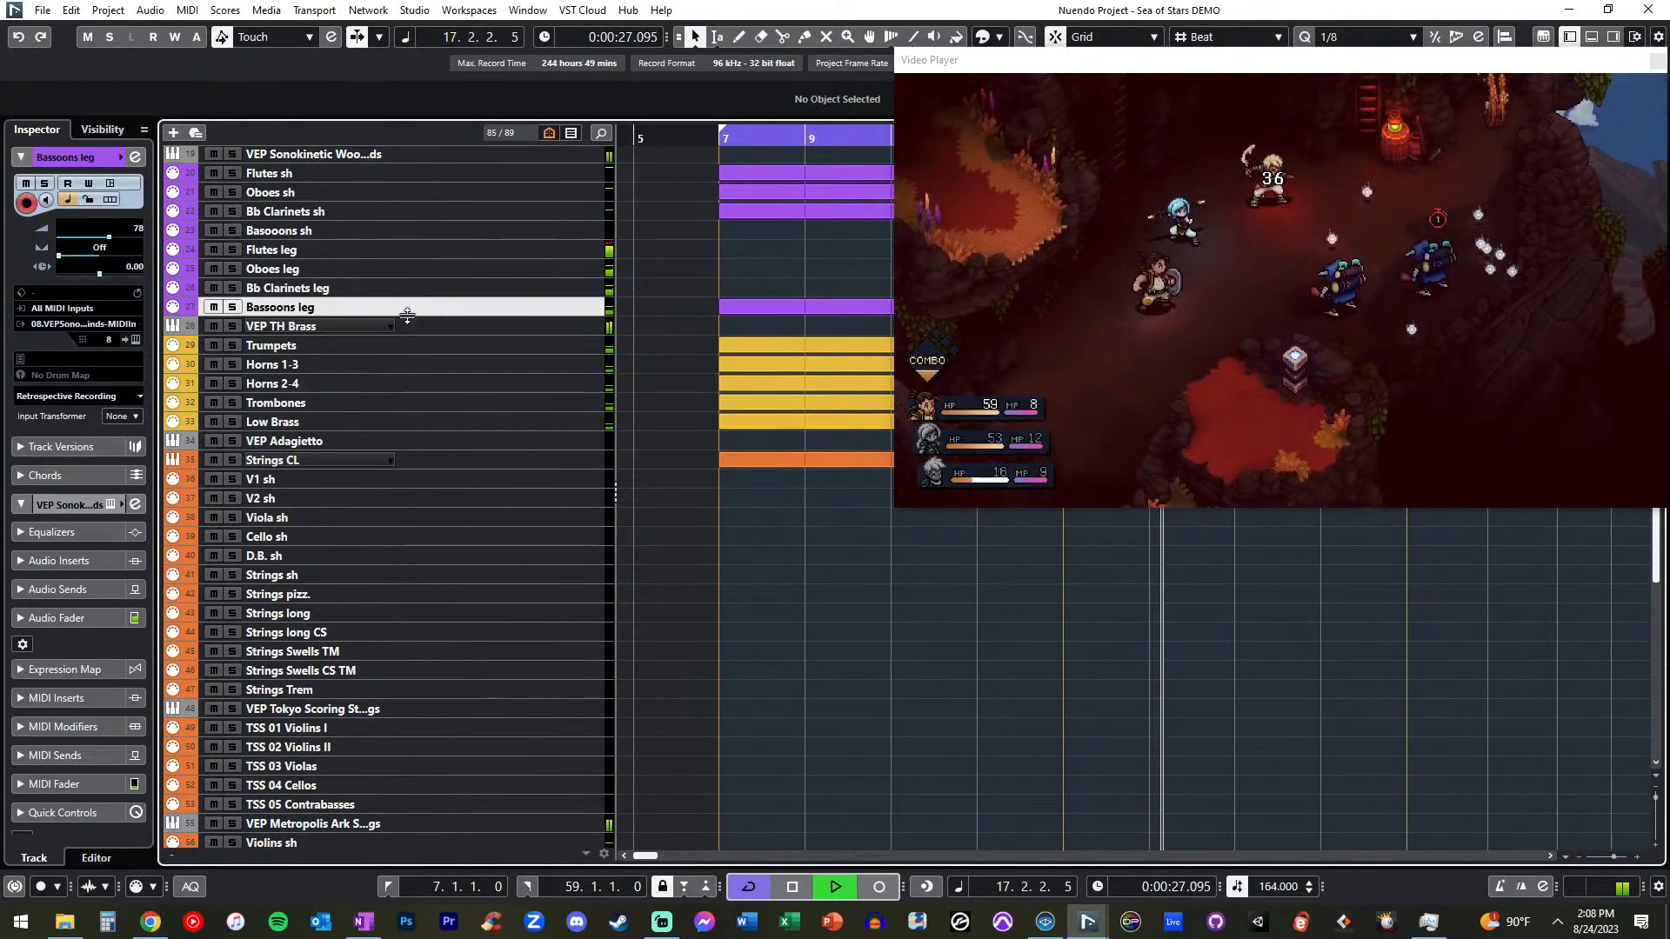
pyautogui.rightClick(391, 346)
pyautogui.click(325, 415)
pyautogui.keyDown('shift'); pyautogui.click(322, 424); pyautogui.keyUp('shift')
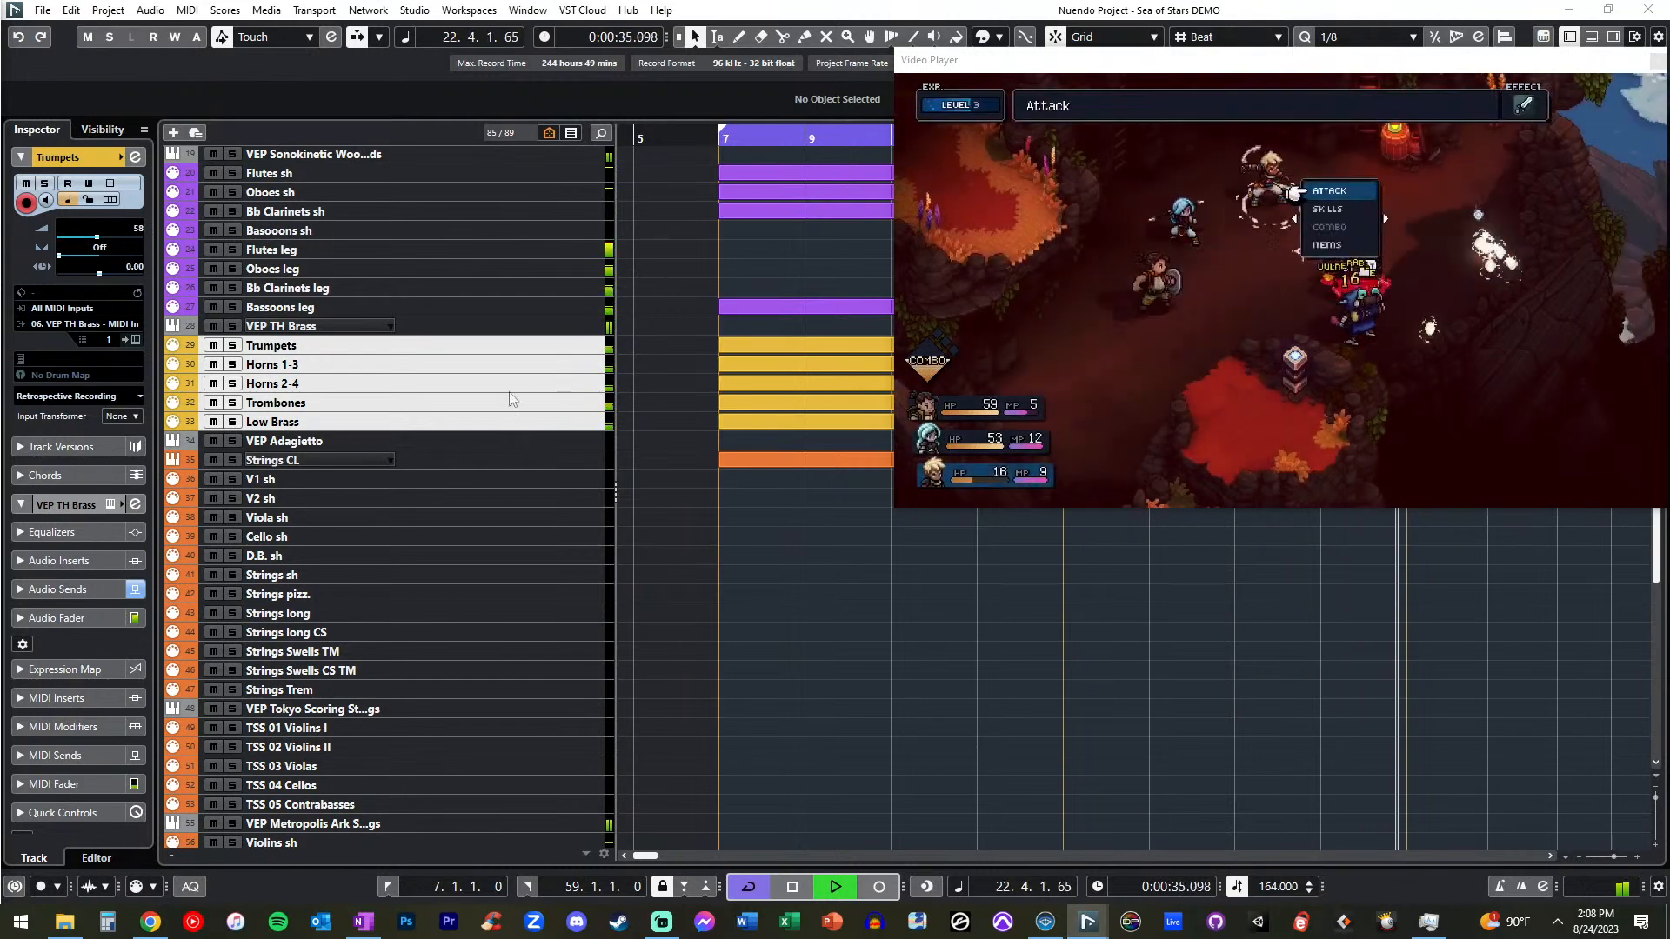
# - Highlight the Percussion track, and select the legato woodwinds from Flutes leg through Bassoons leg while the music plays
pyautogui.scroll(5, 522, 383)
pyautogui.click(500, 423)
pyautogui.scroll(3, 500, 426)
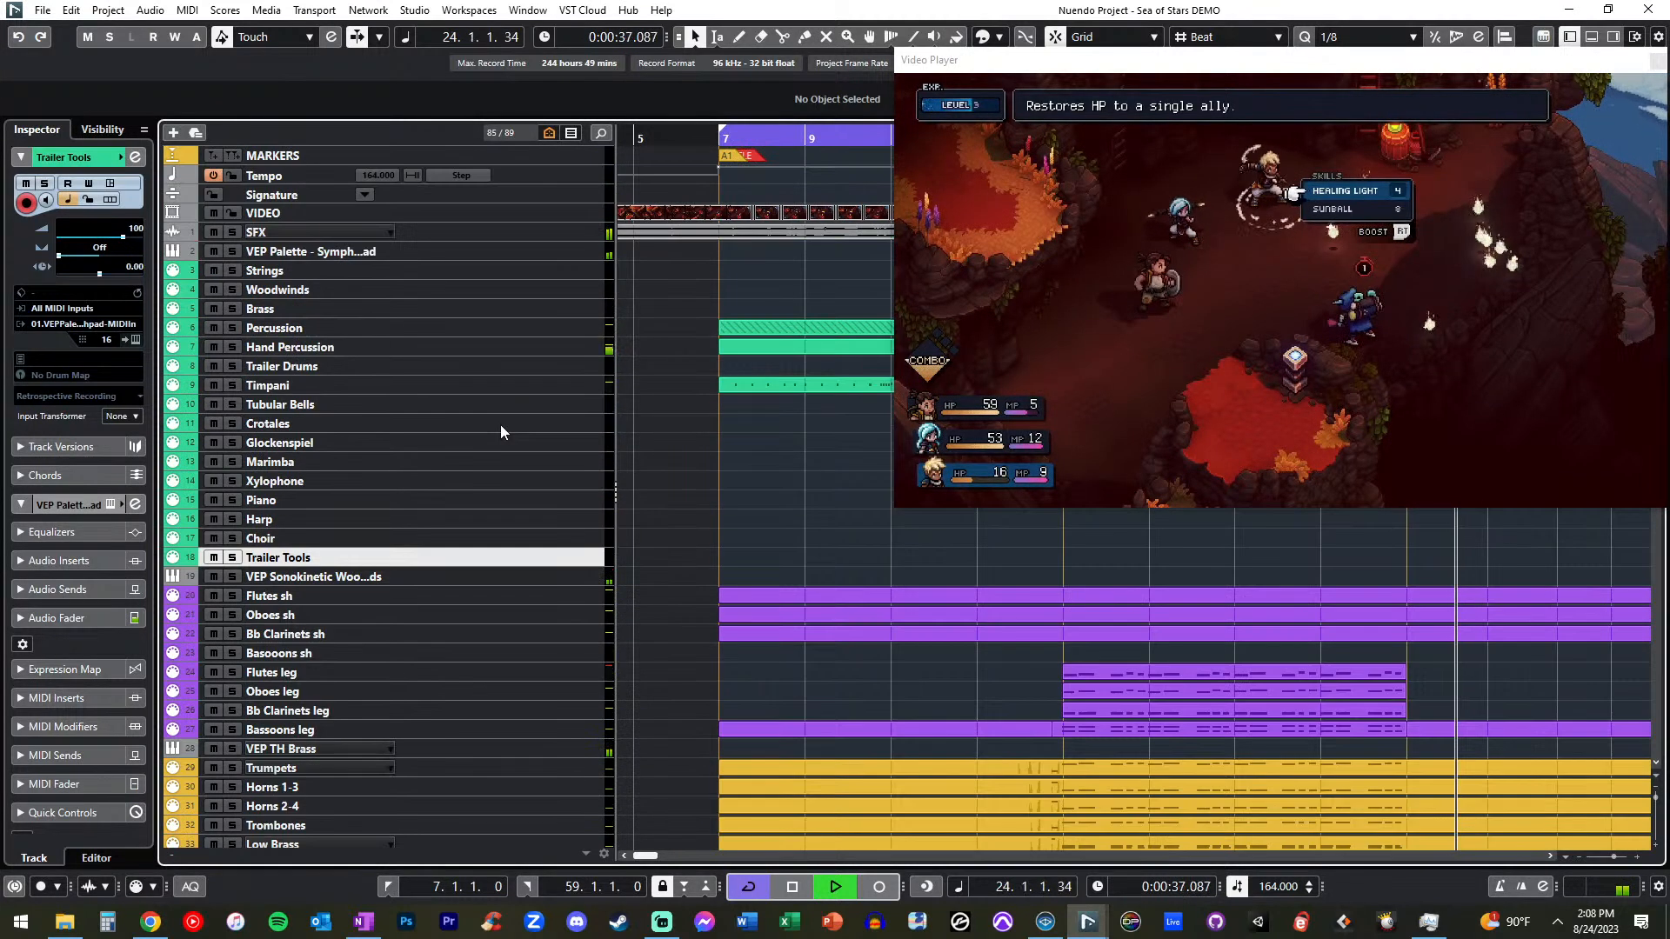
pyautogui.click(399, 328)
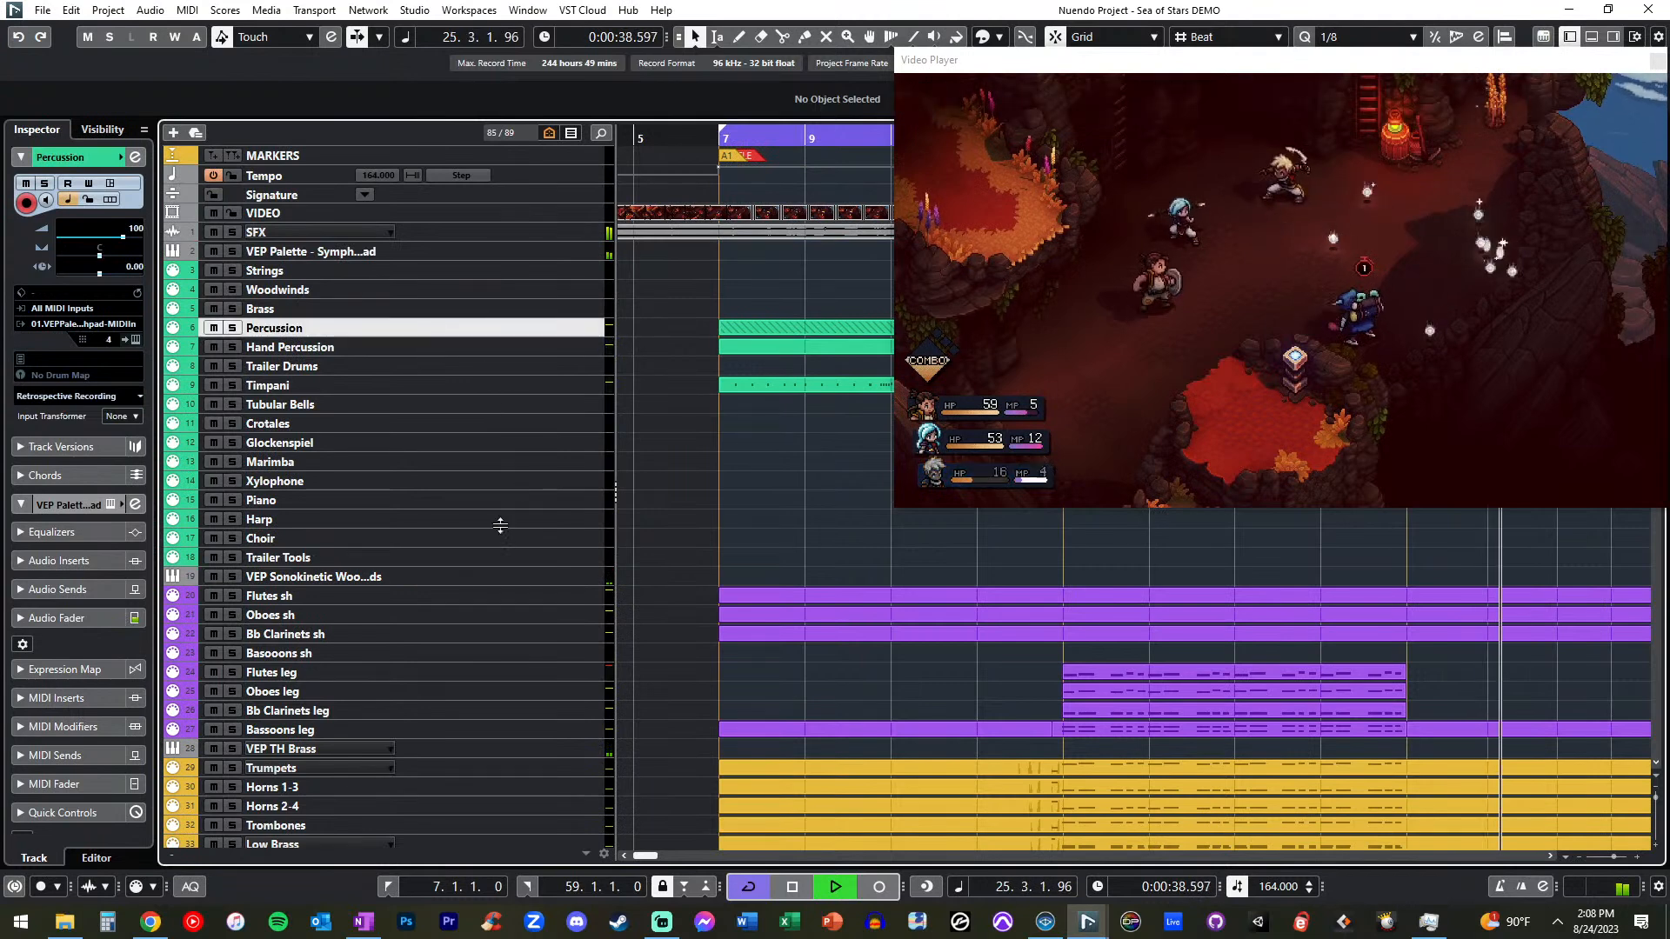
pyautogui.click(475, 677)
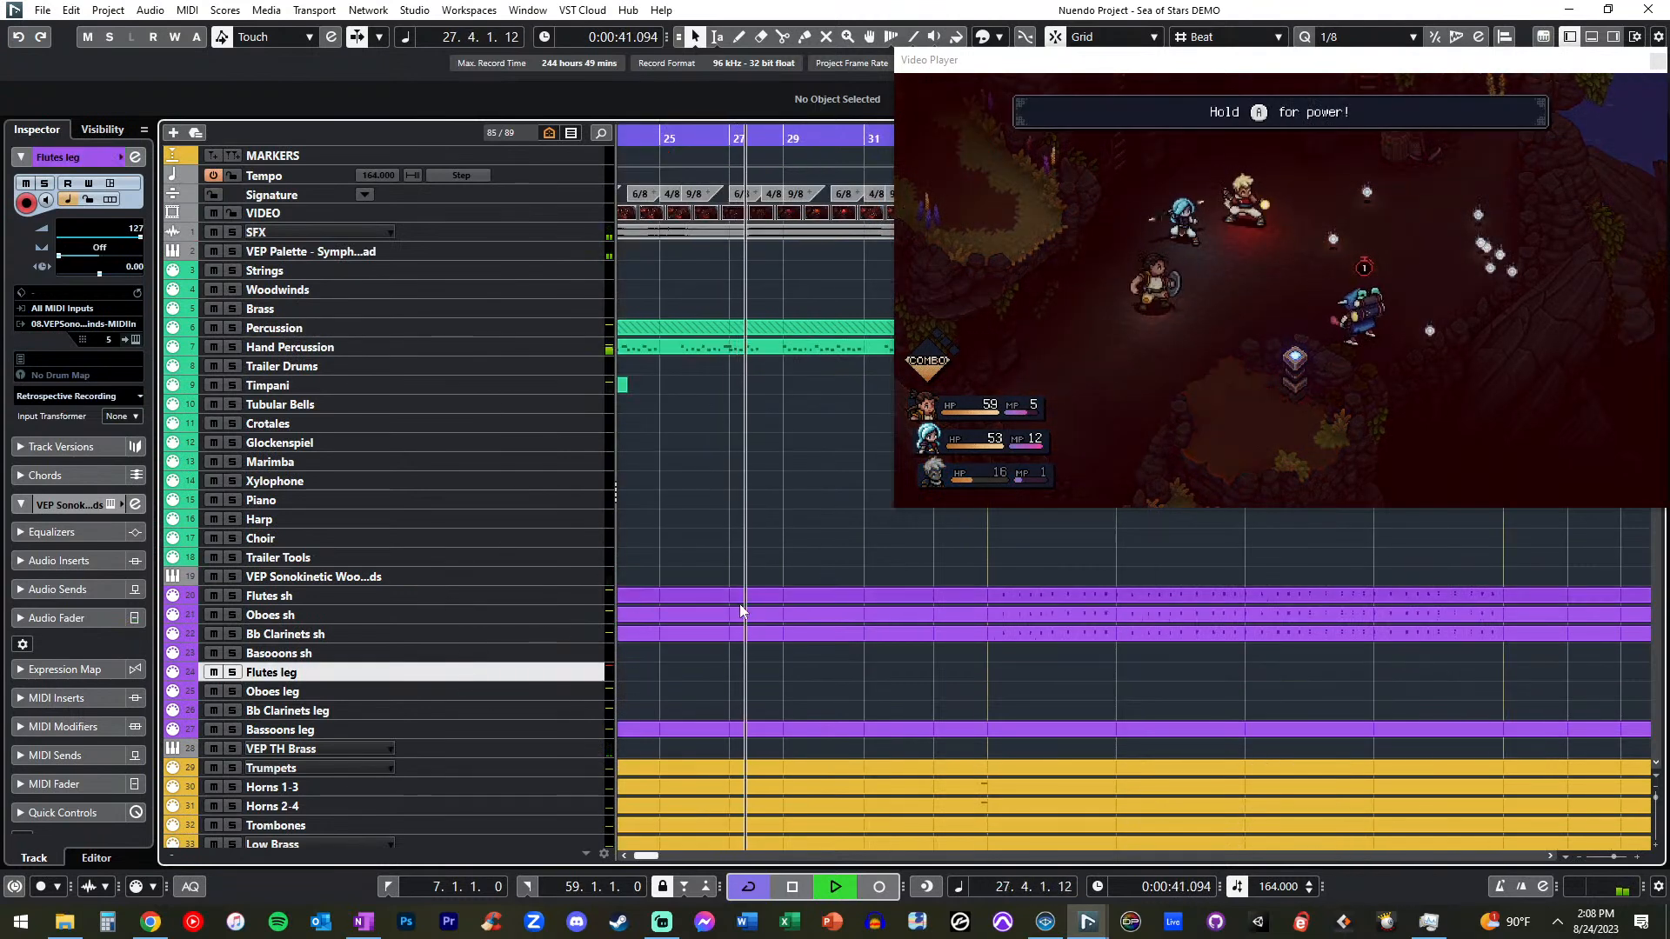
pyautogui.press('f')
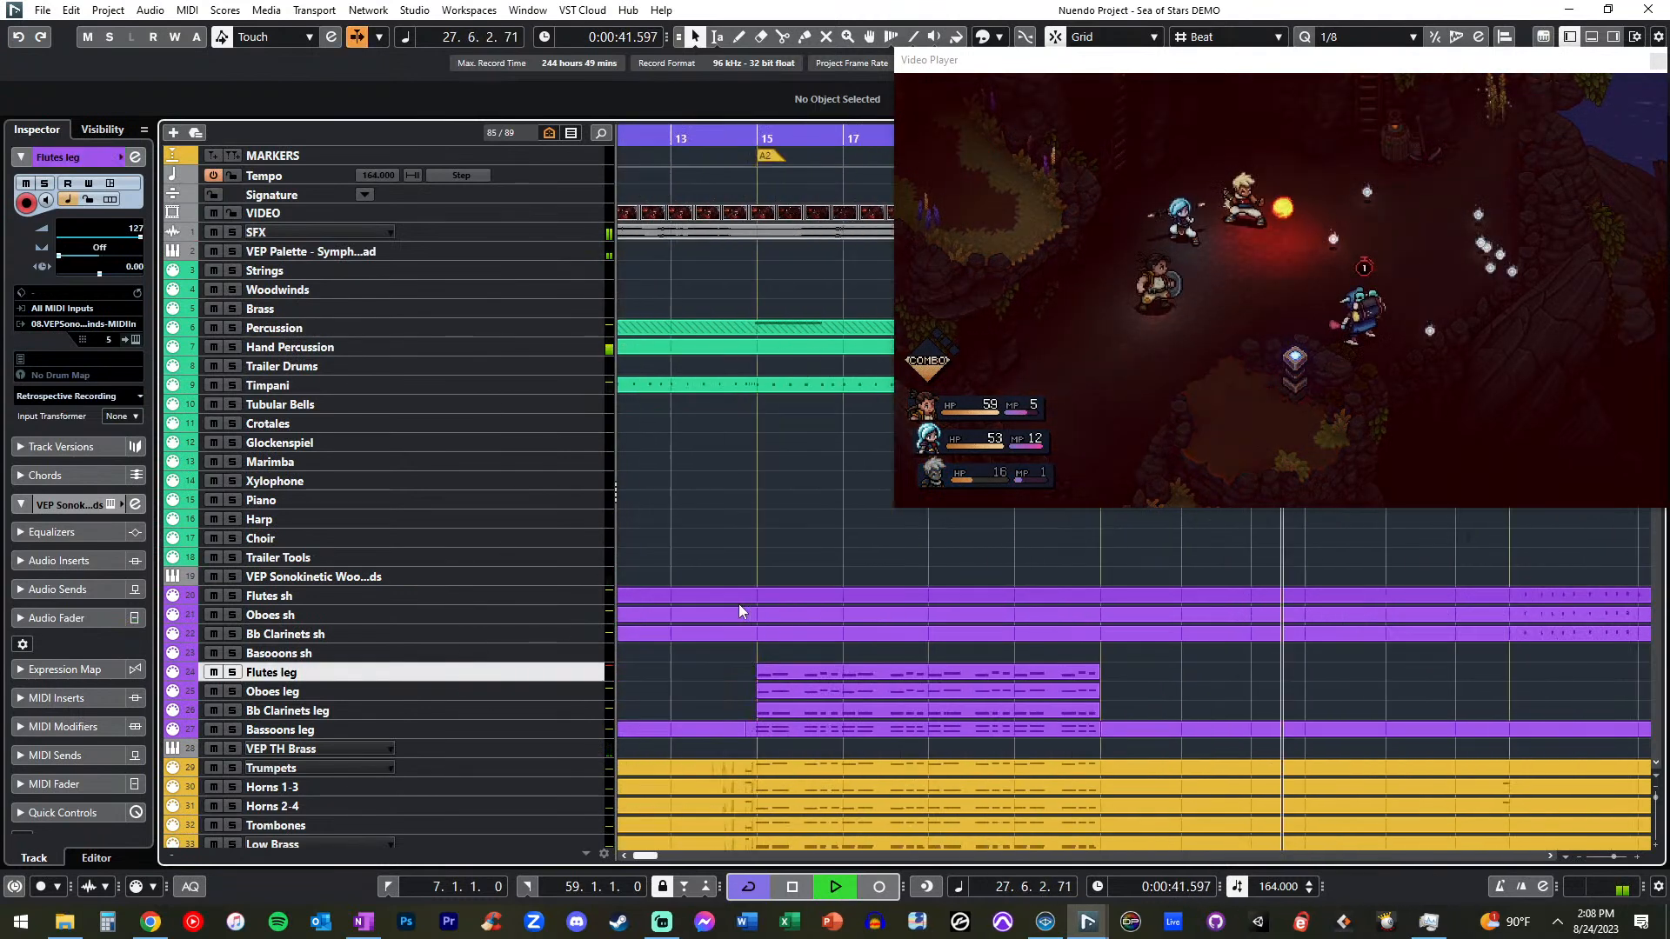
pyautogui.keyDown('shift'); pyautogui.click(408, 731); pyautogui.keyUp('shift')
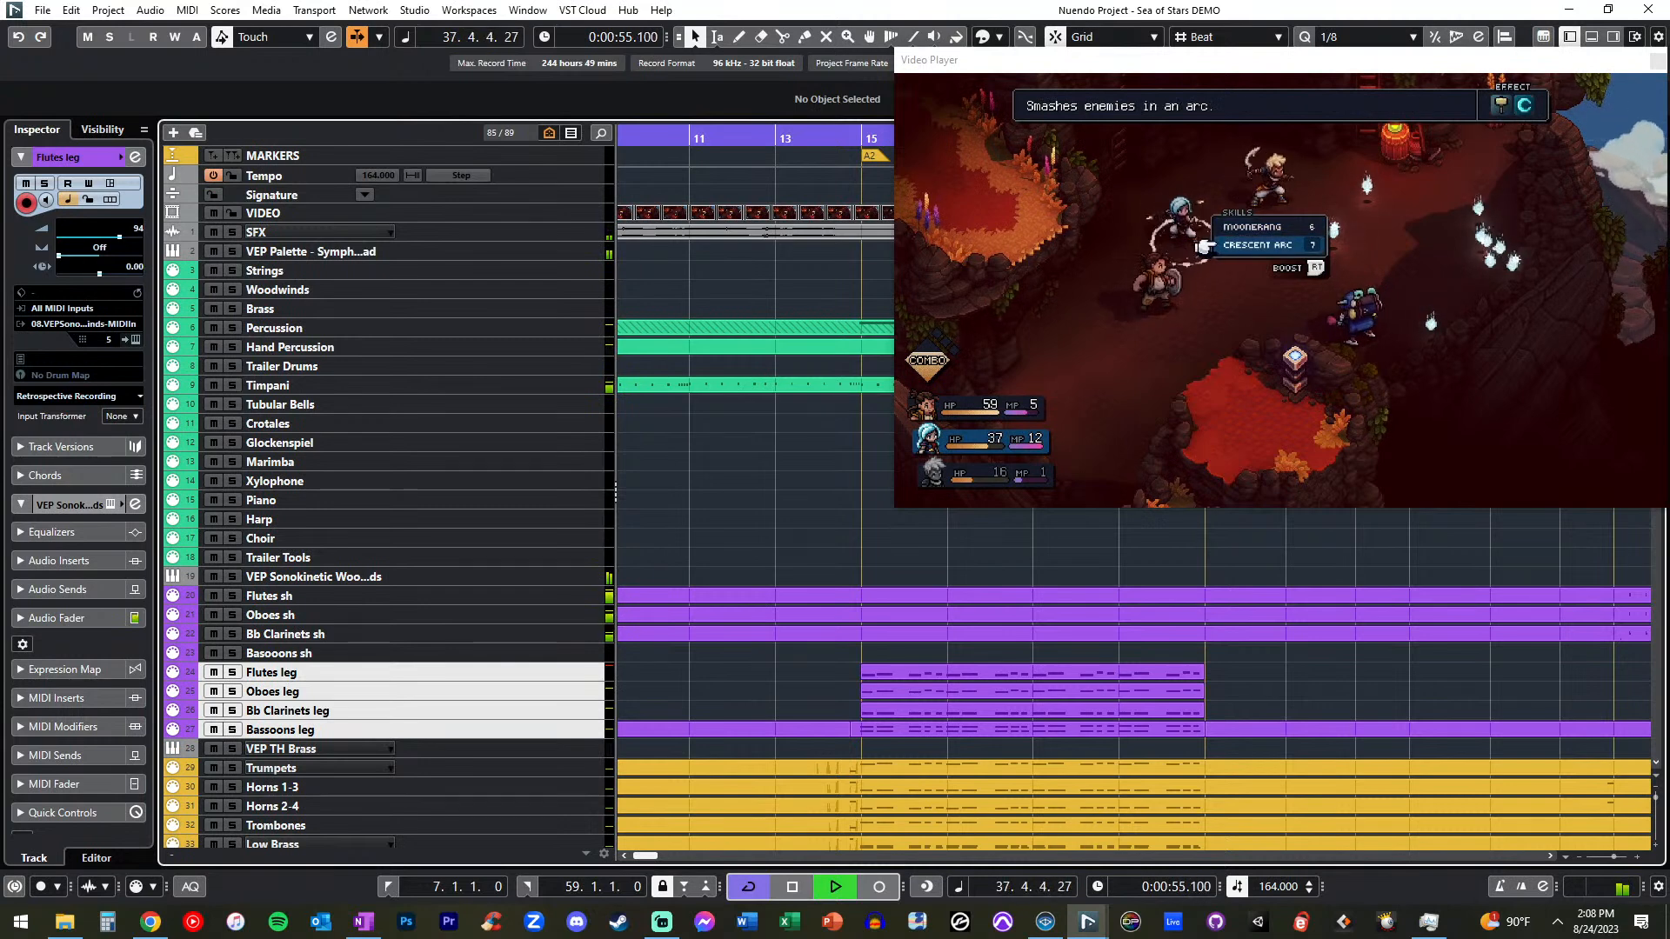
pyautogui.hotkey('alt', 'Tab')
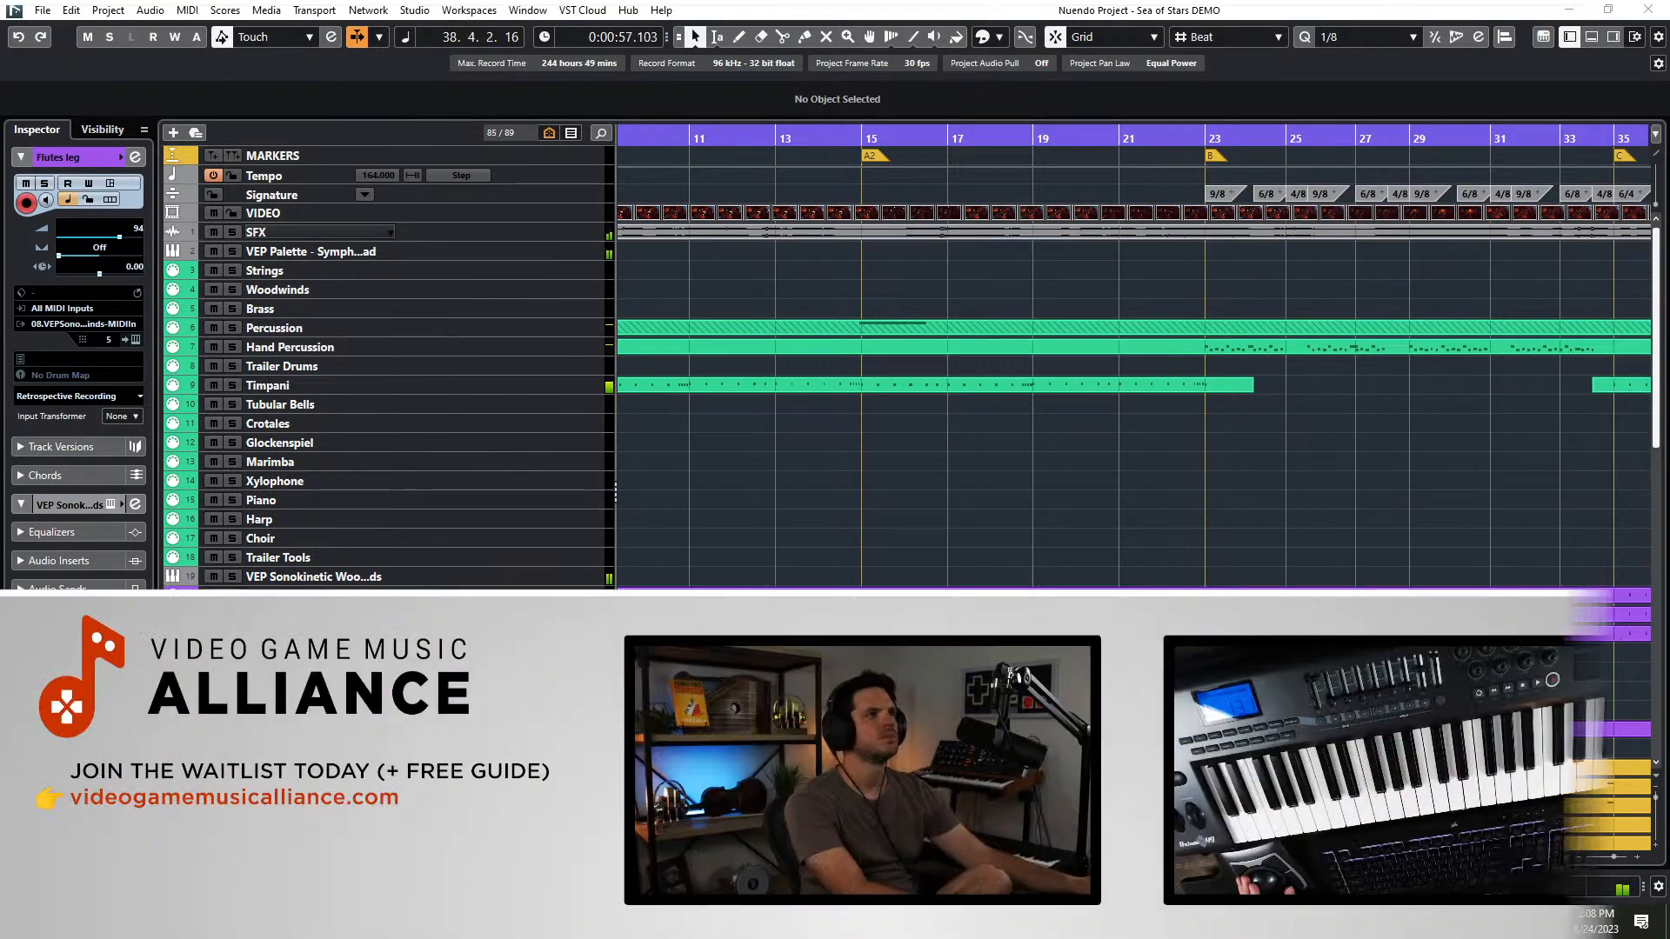
pyautogui.hotkey('alt', 'Tab')
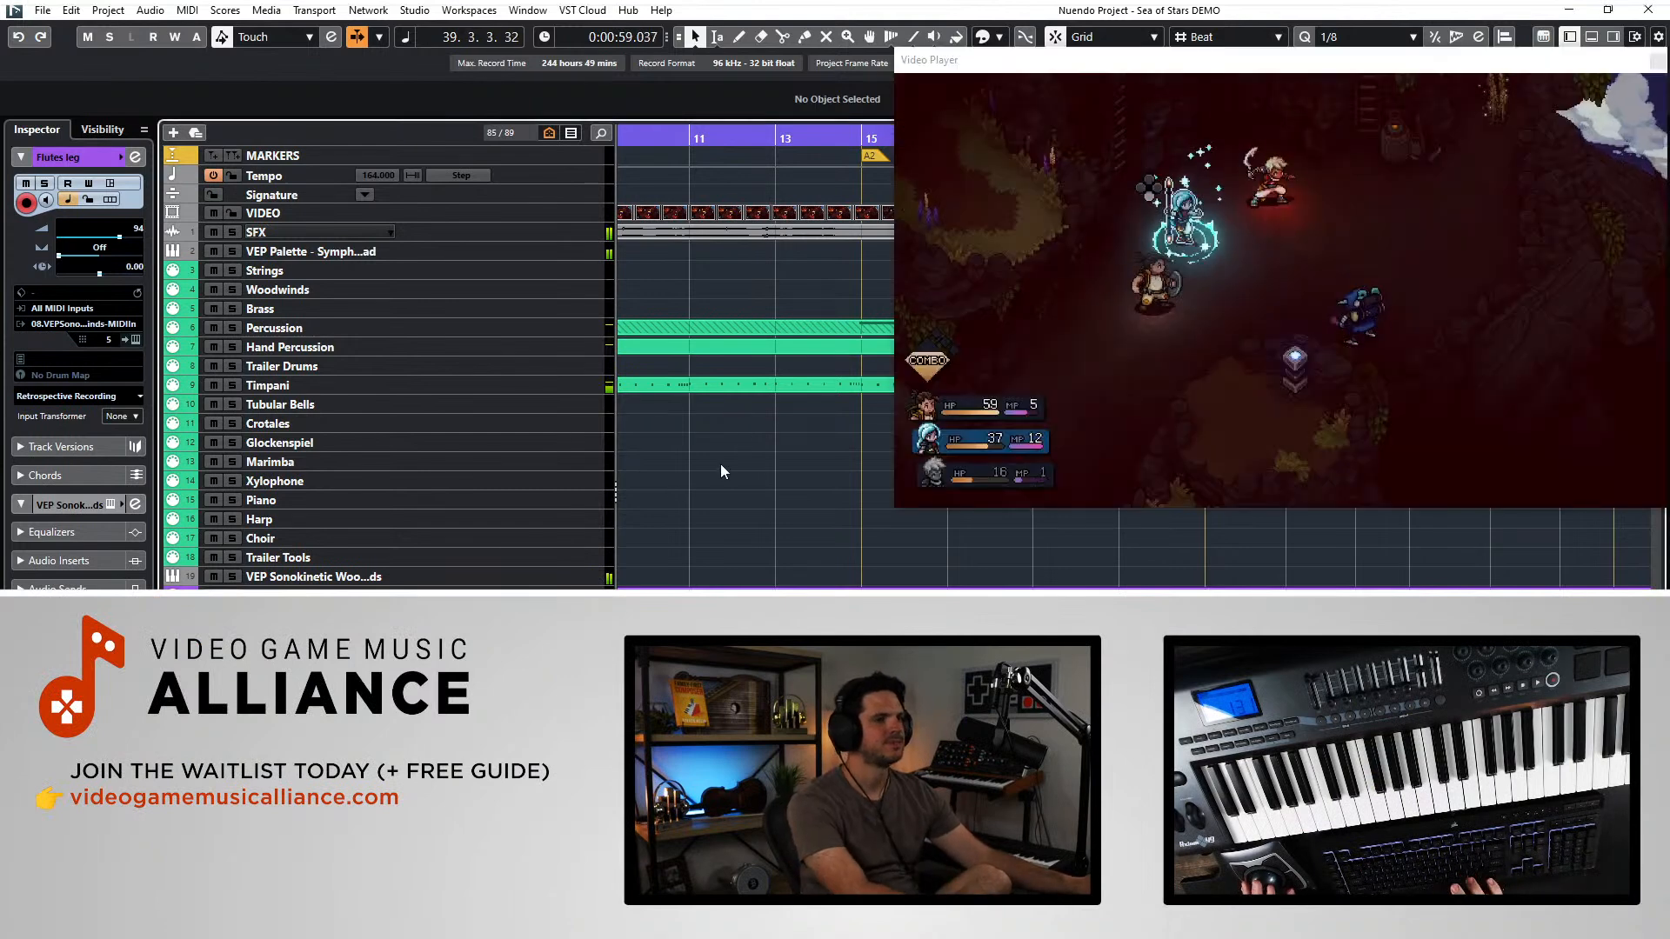
pyautogui.hotkey('alt', 'Tab')
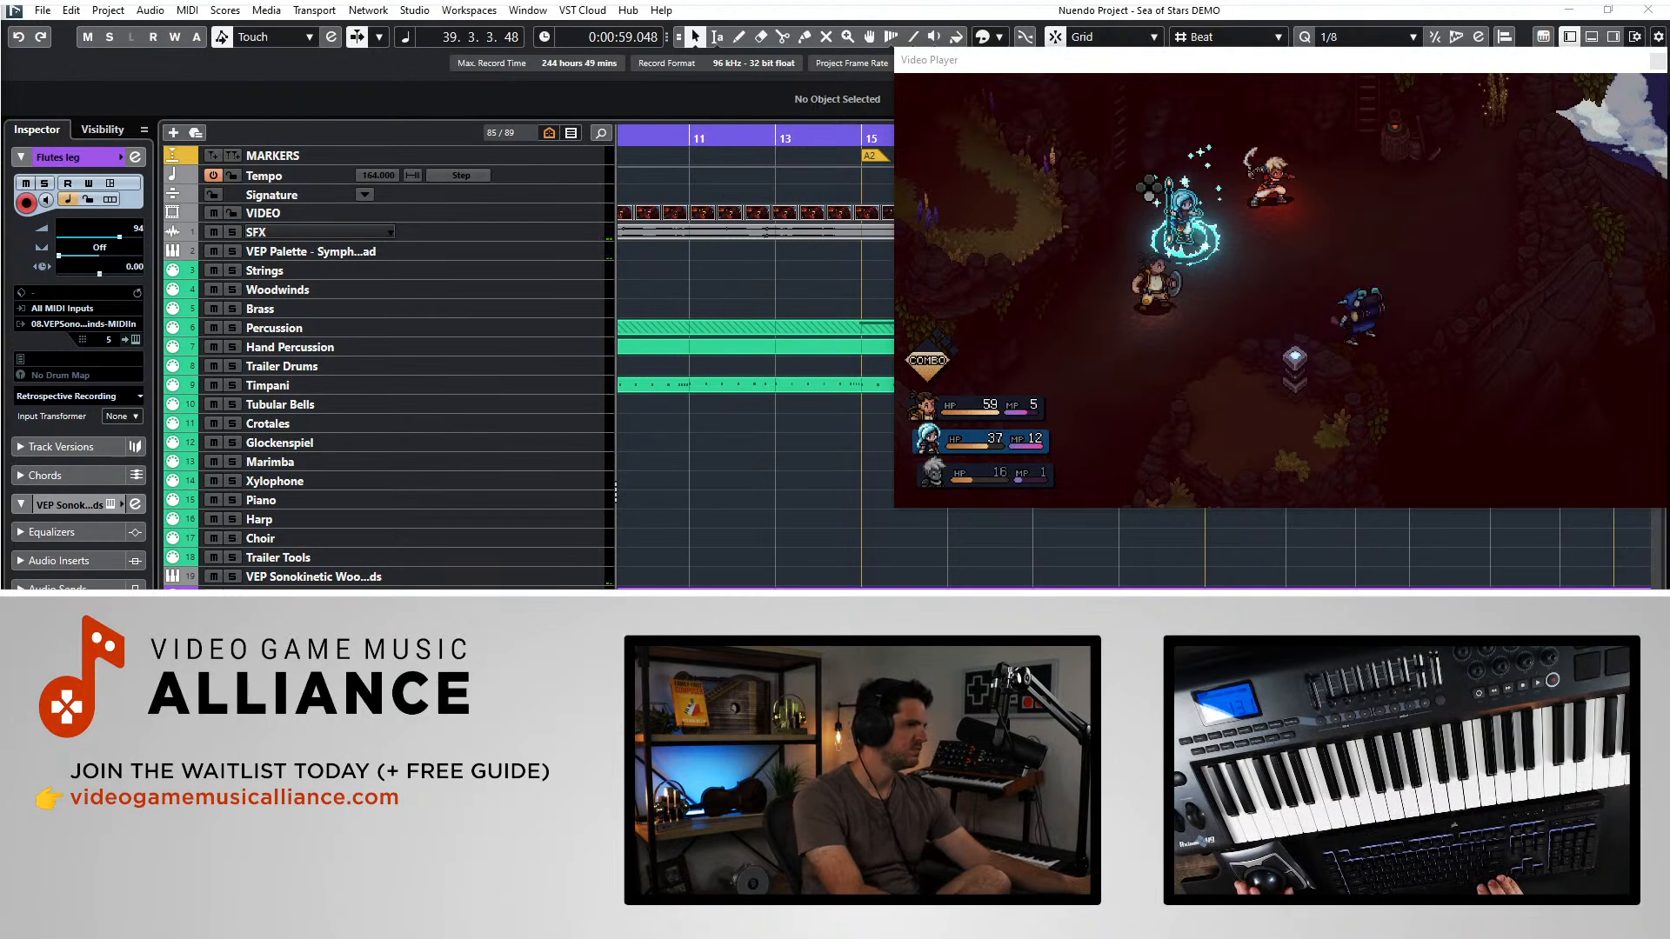
# - Mute the SFX track and play the music from bar 7
pyautogui.click(214, 232)
pyautogui.press('KP_1')
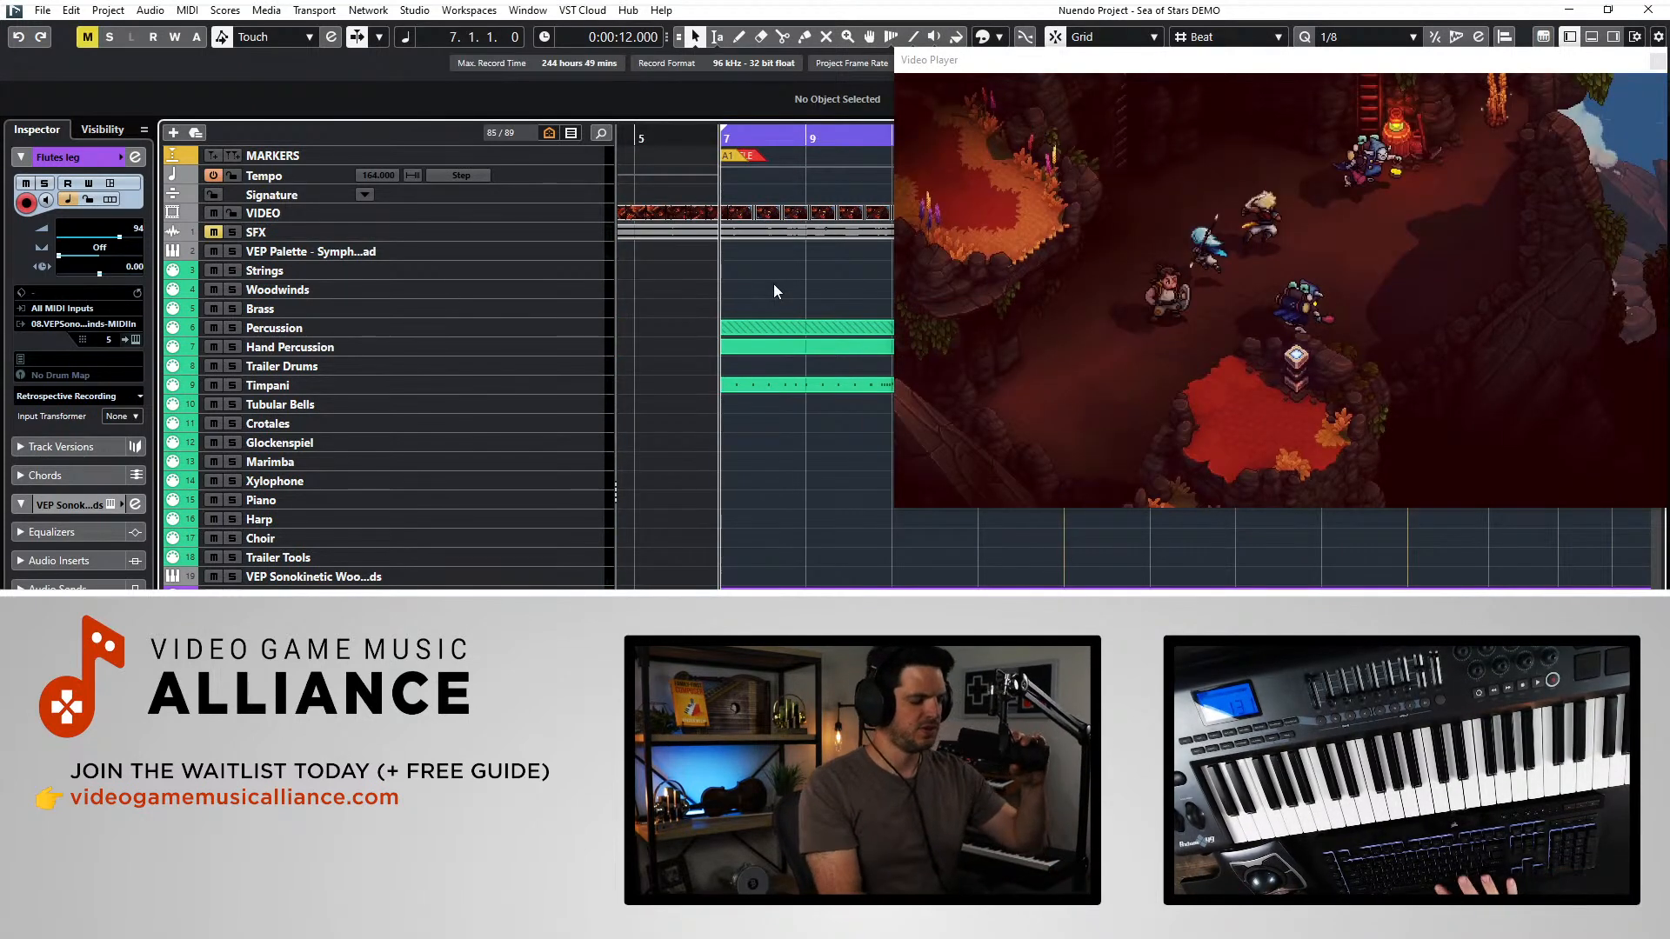
pyautogui.press('space')
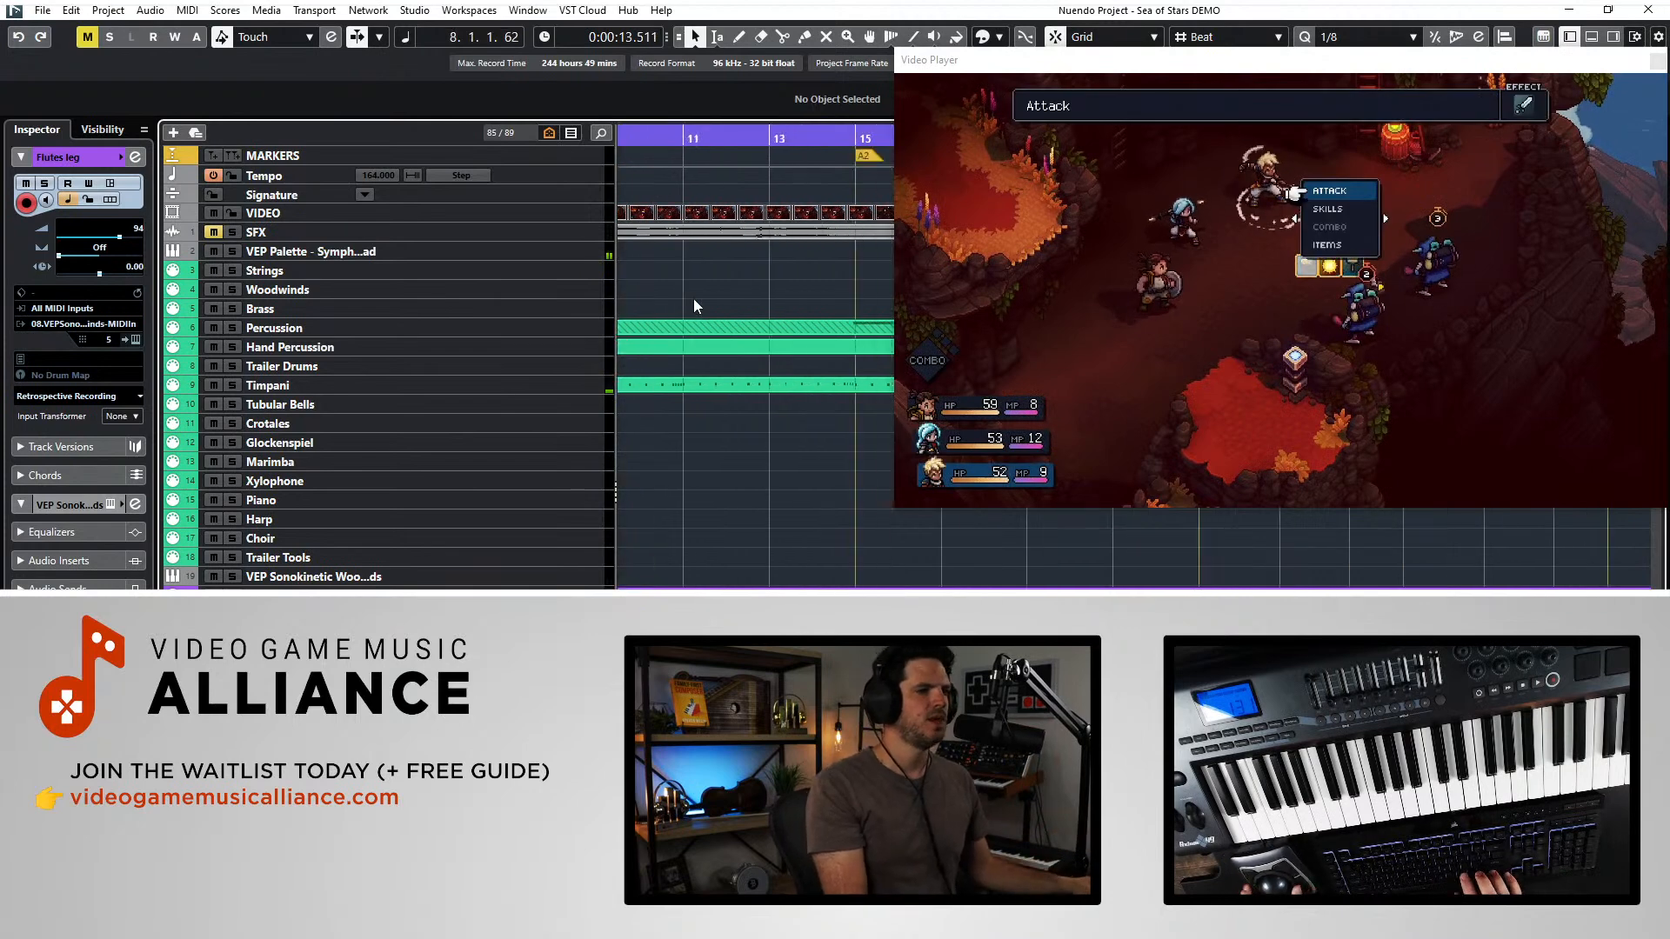
# - Move the playback position to bar 14 and play the music leading into the A2 section
pyautogui.press('g')
pyautogui.press('h')
pyautogui.hotkey('shift', 'g')
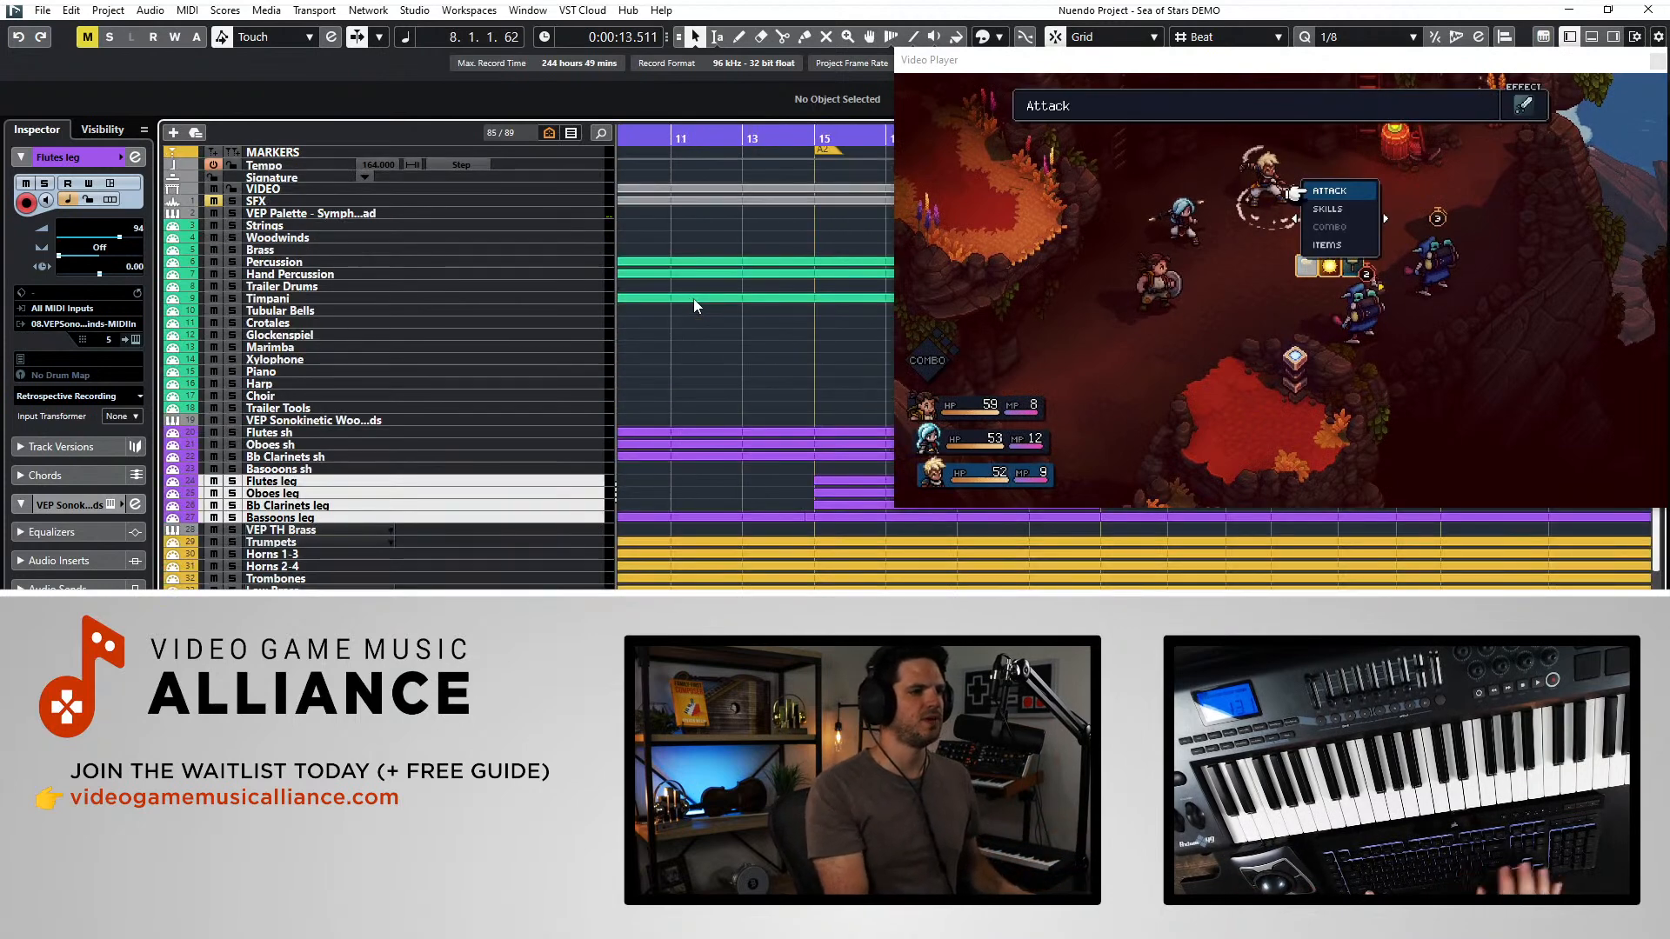
pyautogui.hotkey('shift', 'h')
pyautogui.press('ctrl+KP_Add')
pyautogui.press('ctrl+KP_Add')
pyautogui.press('ctrl+KP_Add')
pyautogui.press('ctrl+KP_Add')
pyautogui.press('ctrl+KP_Add')
pyautogui.press('ctrl+KP_Add')
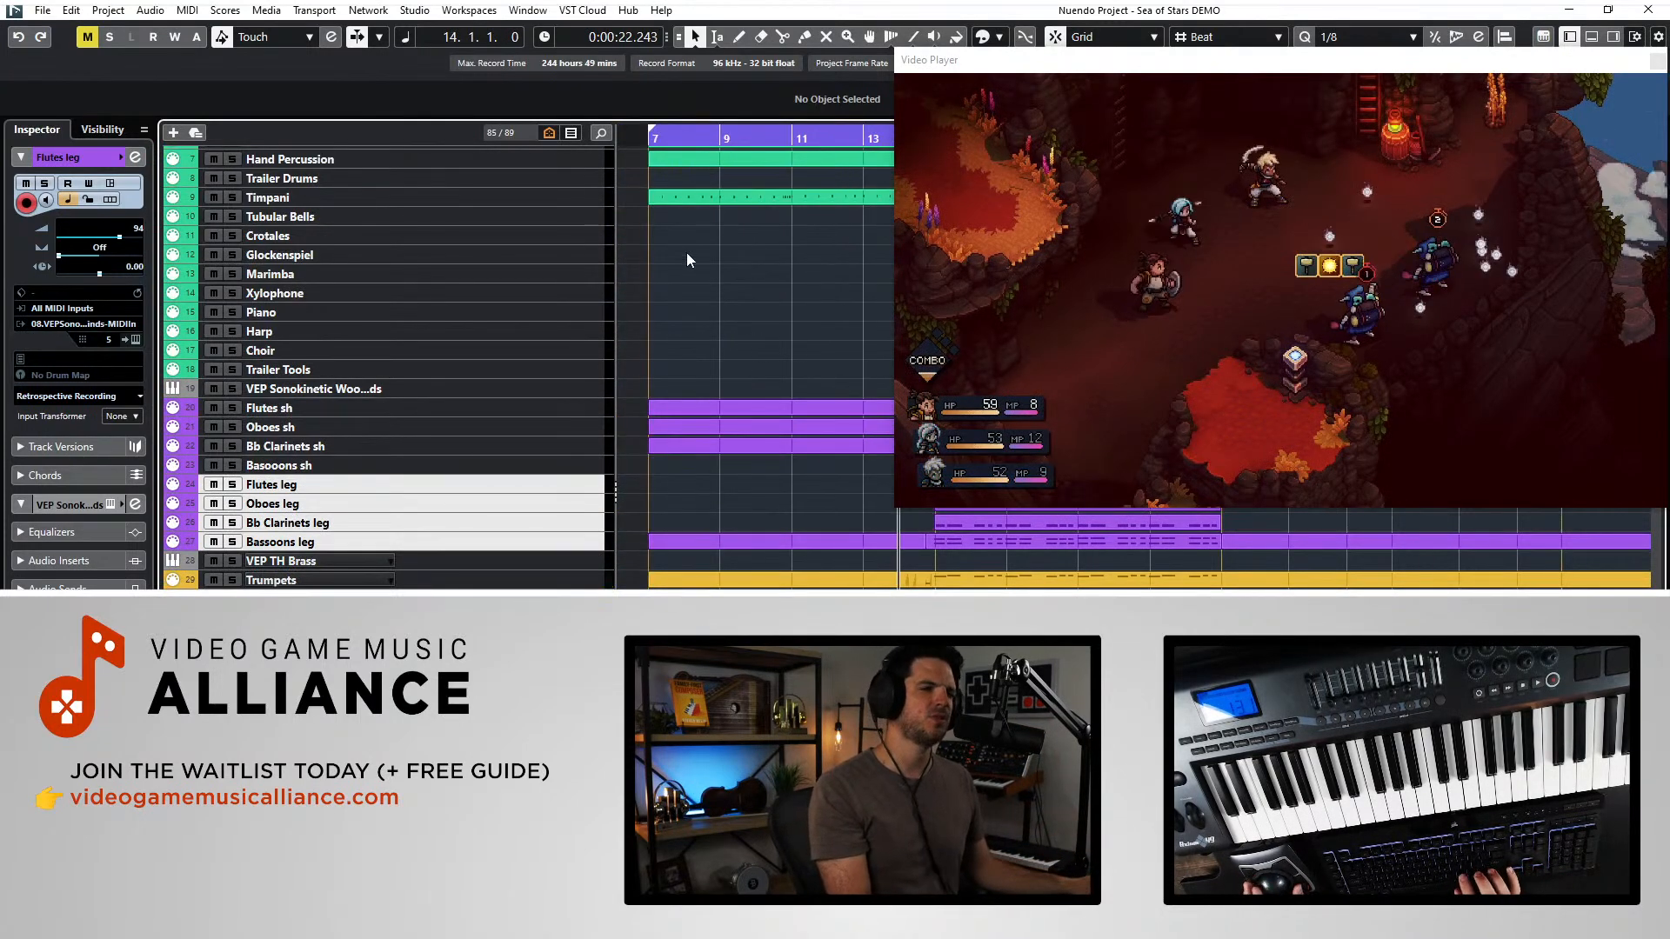
pyautogui.press('space')
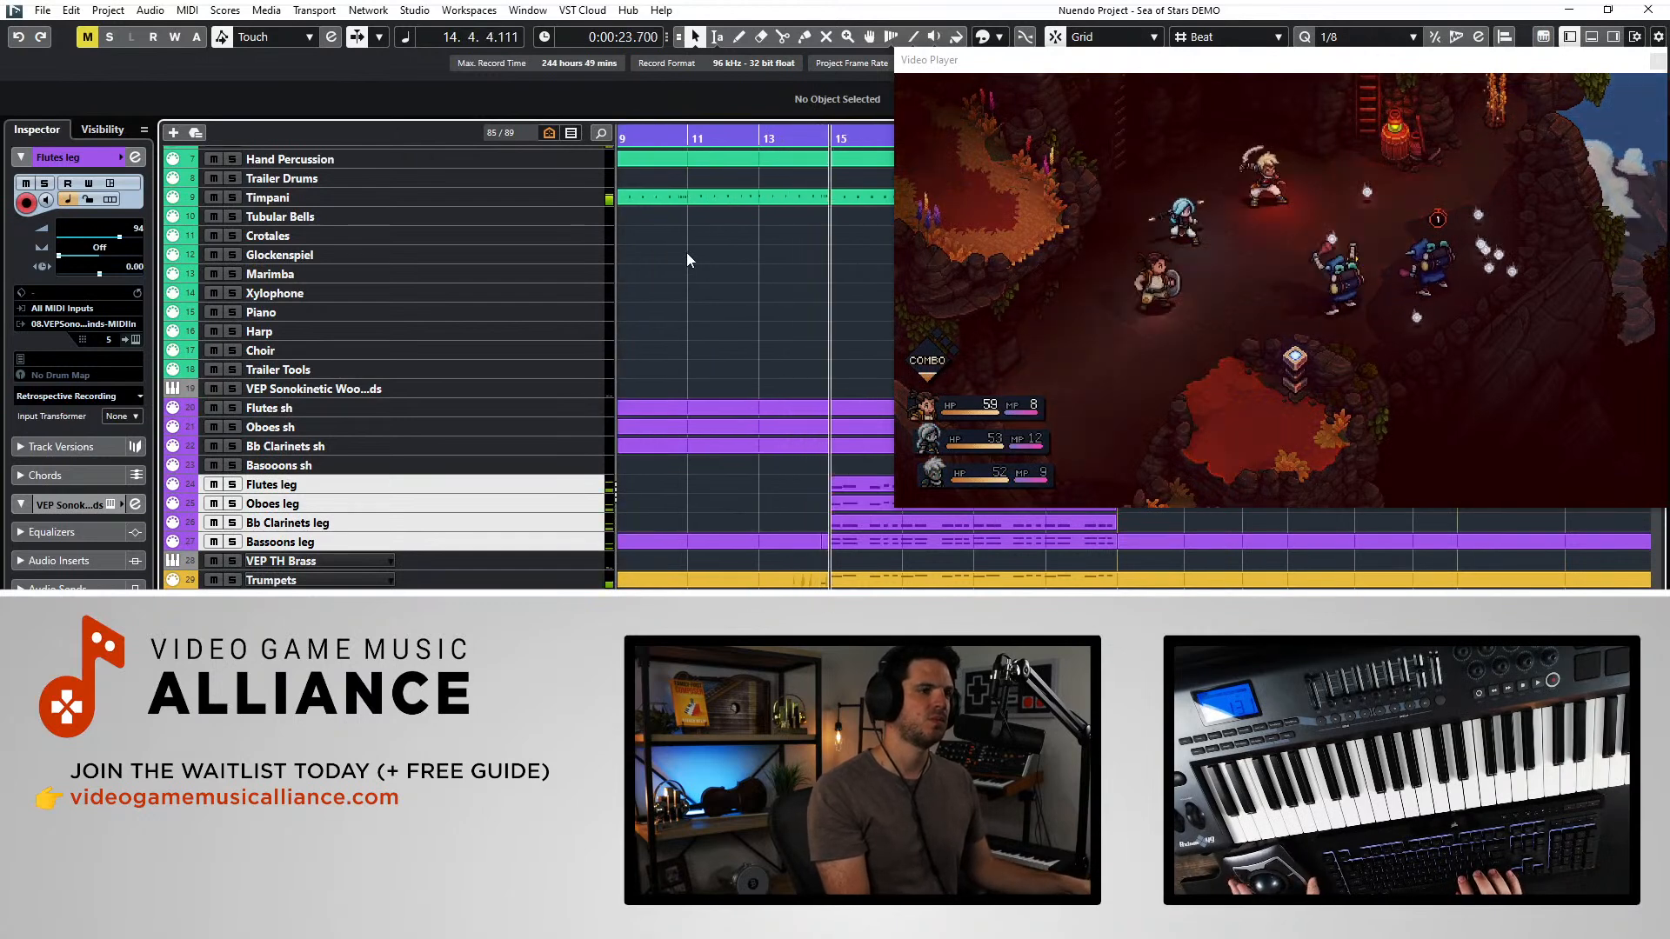
# - Select the legato woodwind tracks from Flutes leg to Bassoons leg together with the brass tracks from Trumpets to Low Brass
pyautogui.scroll(-3, 742, 336)
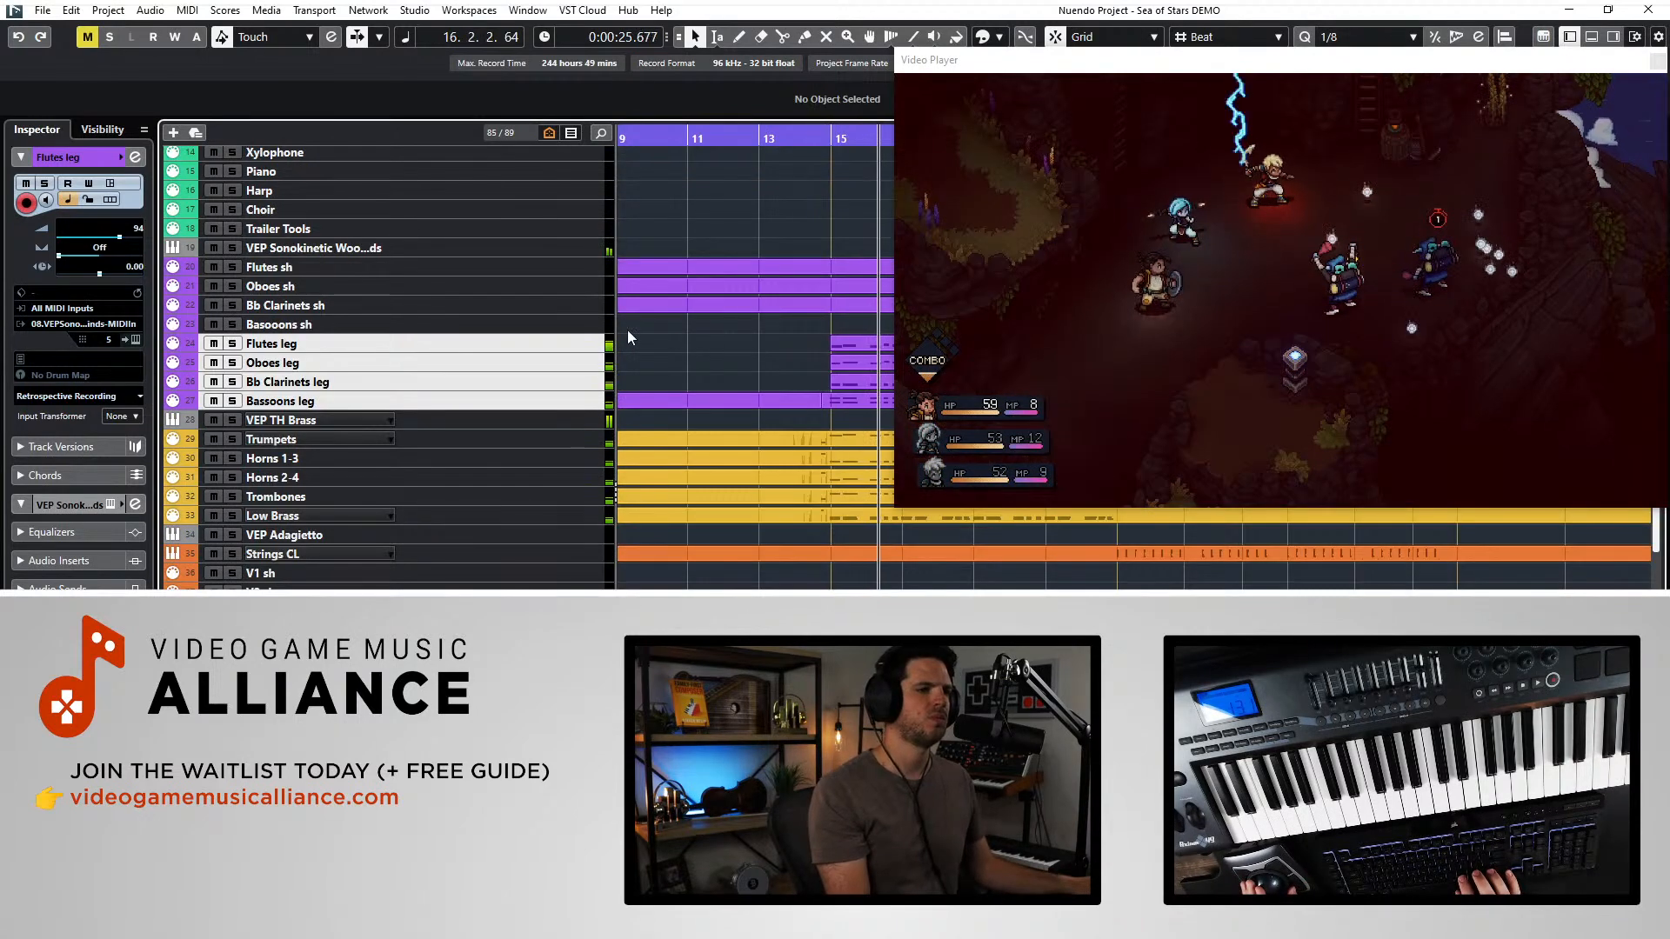
pyautogui.click(441, 337)
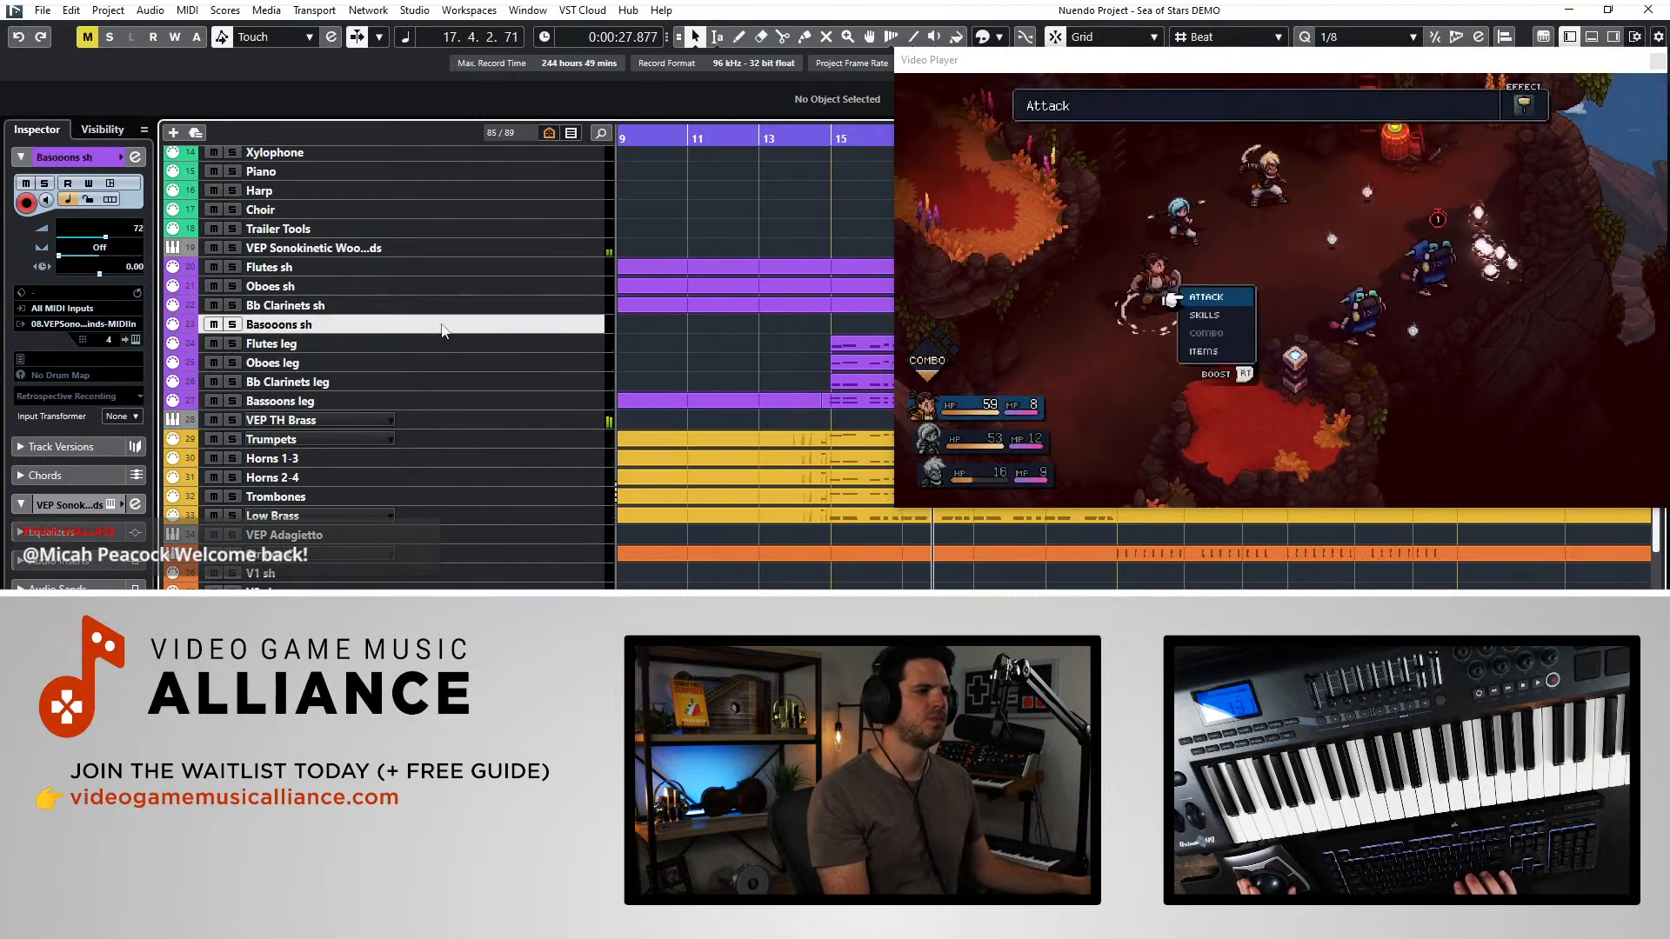
pyautogui.keyDown('ctrl'); pyautogui.click(398, 440); pyautogui.keyUp('ctrl')
pyautogui.keyDown('ctrl'); pyautogui.click(365, 459); pyautogui.keyUp('ctrl')
pyautogui.keyDown('ctrl'); pyautogui.click(361, 477); pyautogui.keyUp('ctrl')
pyautogui.keyDown('ctrl'); pyautogui.click(359, 496); pyautogui.keyUp('ctrl')
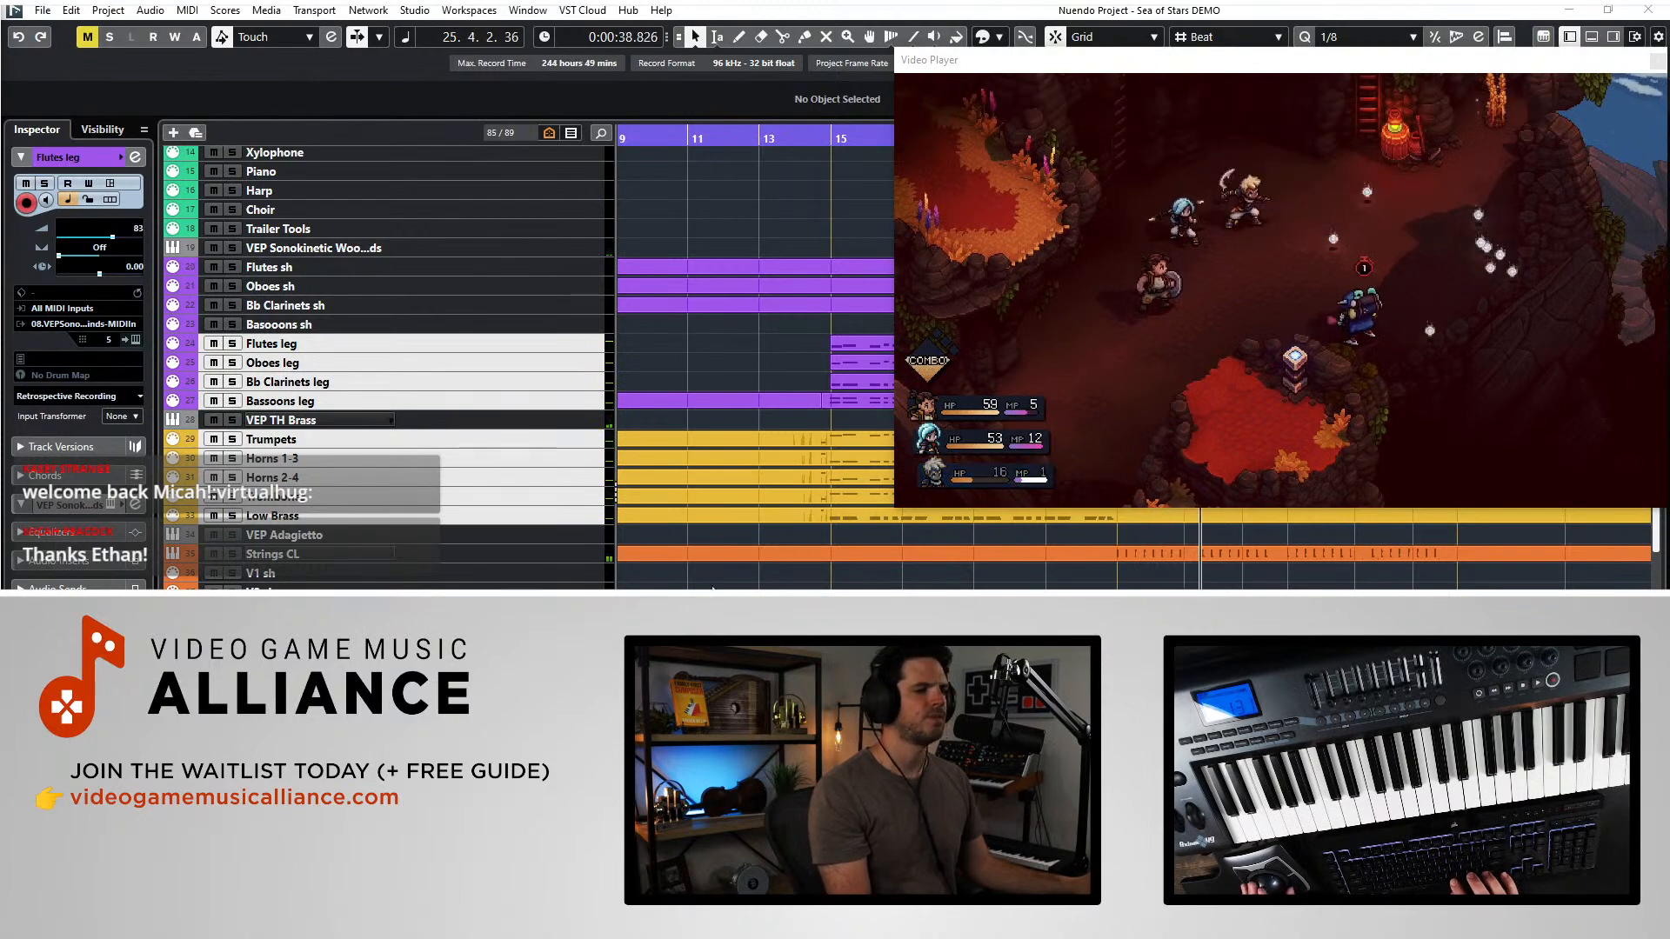
# - Stop playback, move the playback position back to bar 12, and solo the Orch Chimes track
pyautogui.scroll(-10, 391, 418)
pyautogui.press('space')
pyautogui.press('KP_Subtract')
pyautogui.press('KP_Subtract')
pyautogui.press('KP_Subtract')
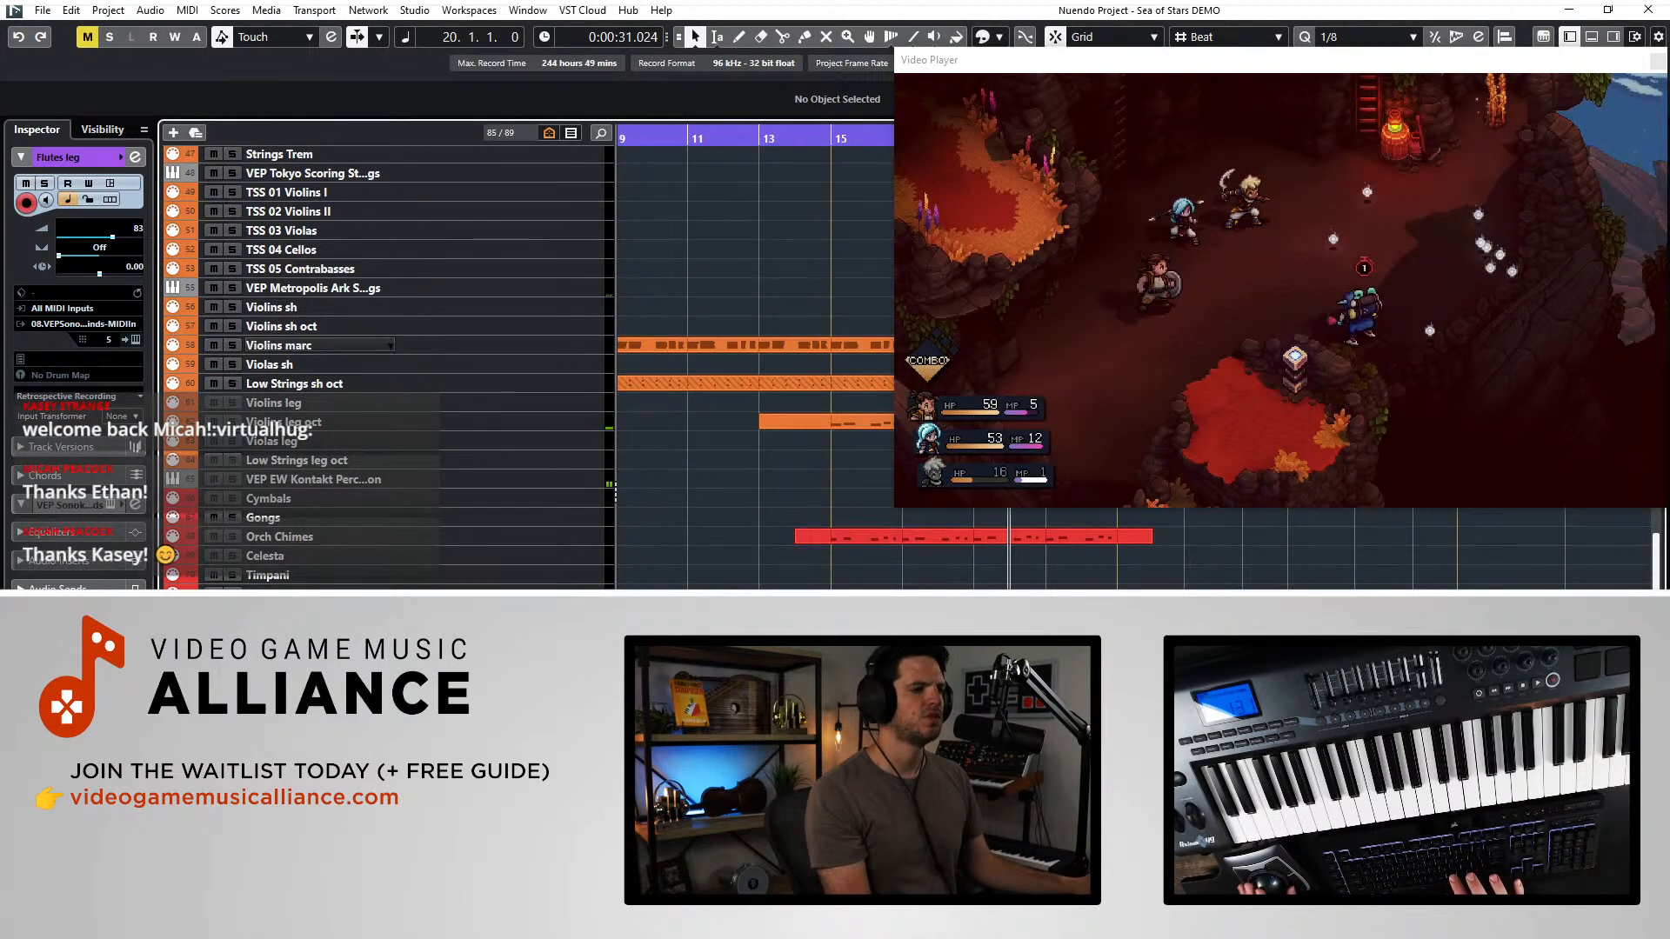
pyautogui.press('KP_Subtract')
pyautogui.press('KP_Subtract')
pyautogui.press('KP_Subtract')
pyautogui.press('KP_Subtract')
pyautogui.press('s')
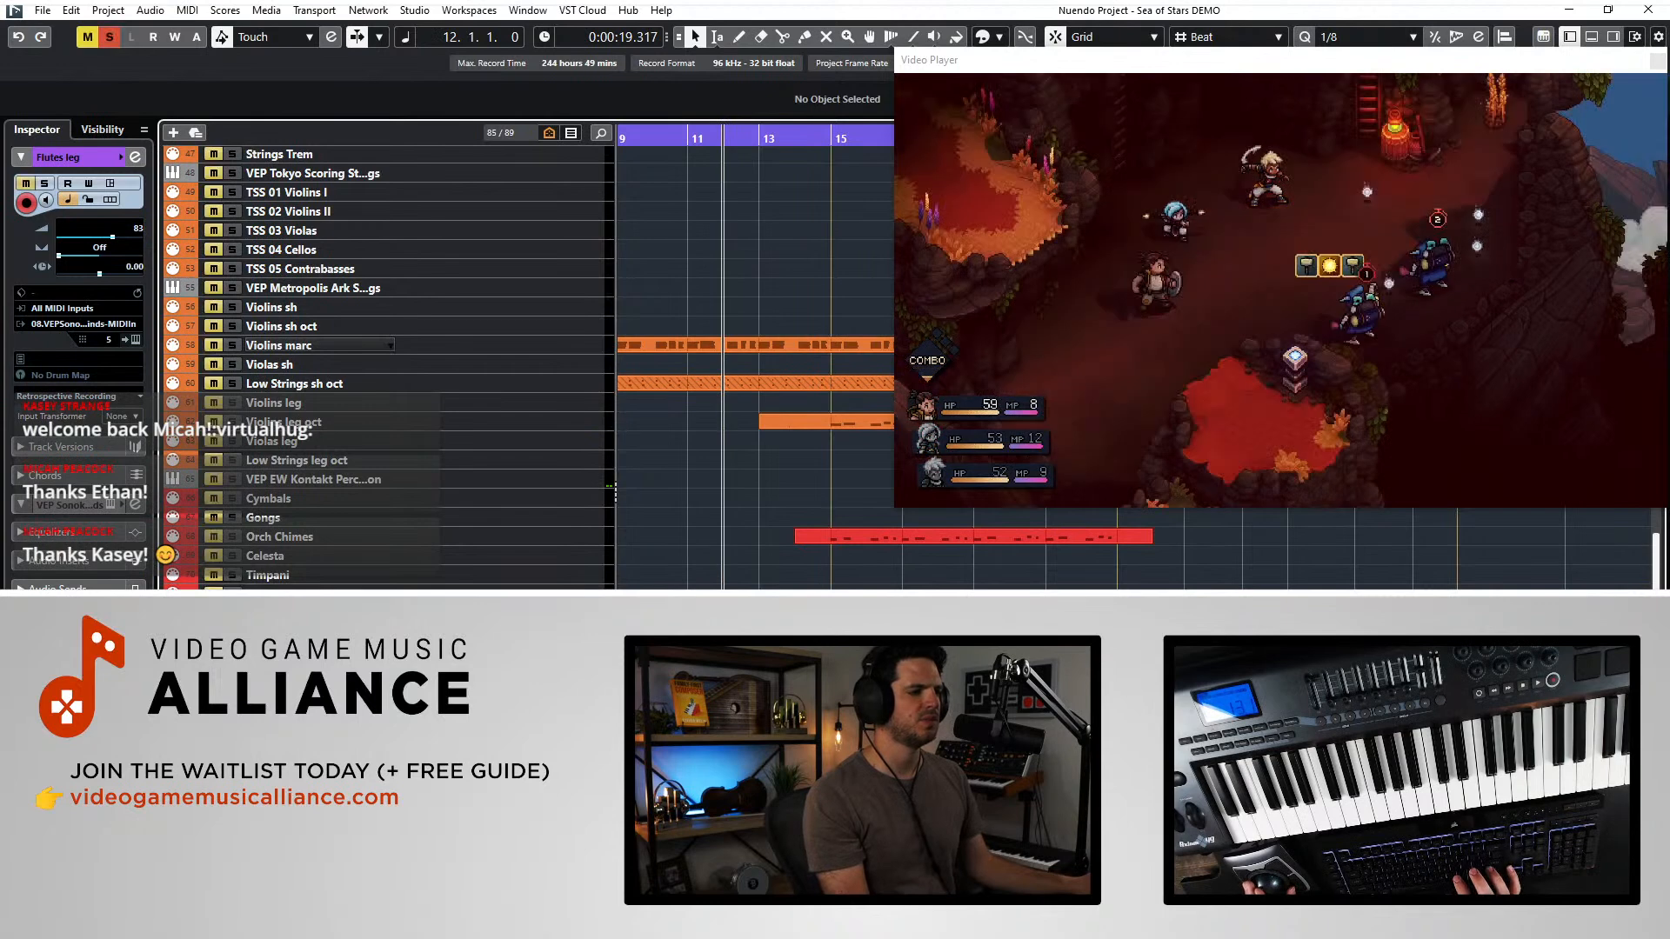
pyautogui.click(233, 575)
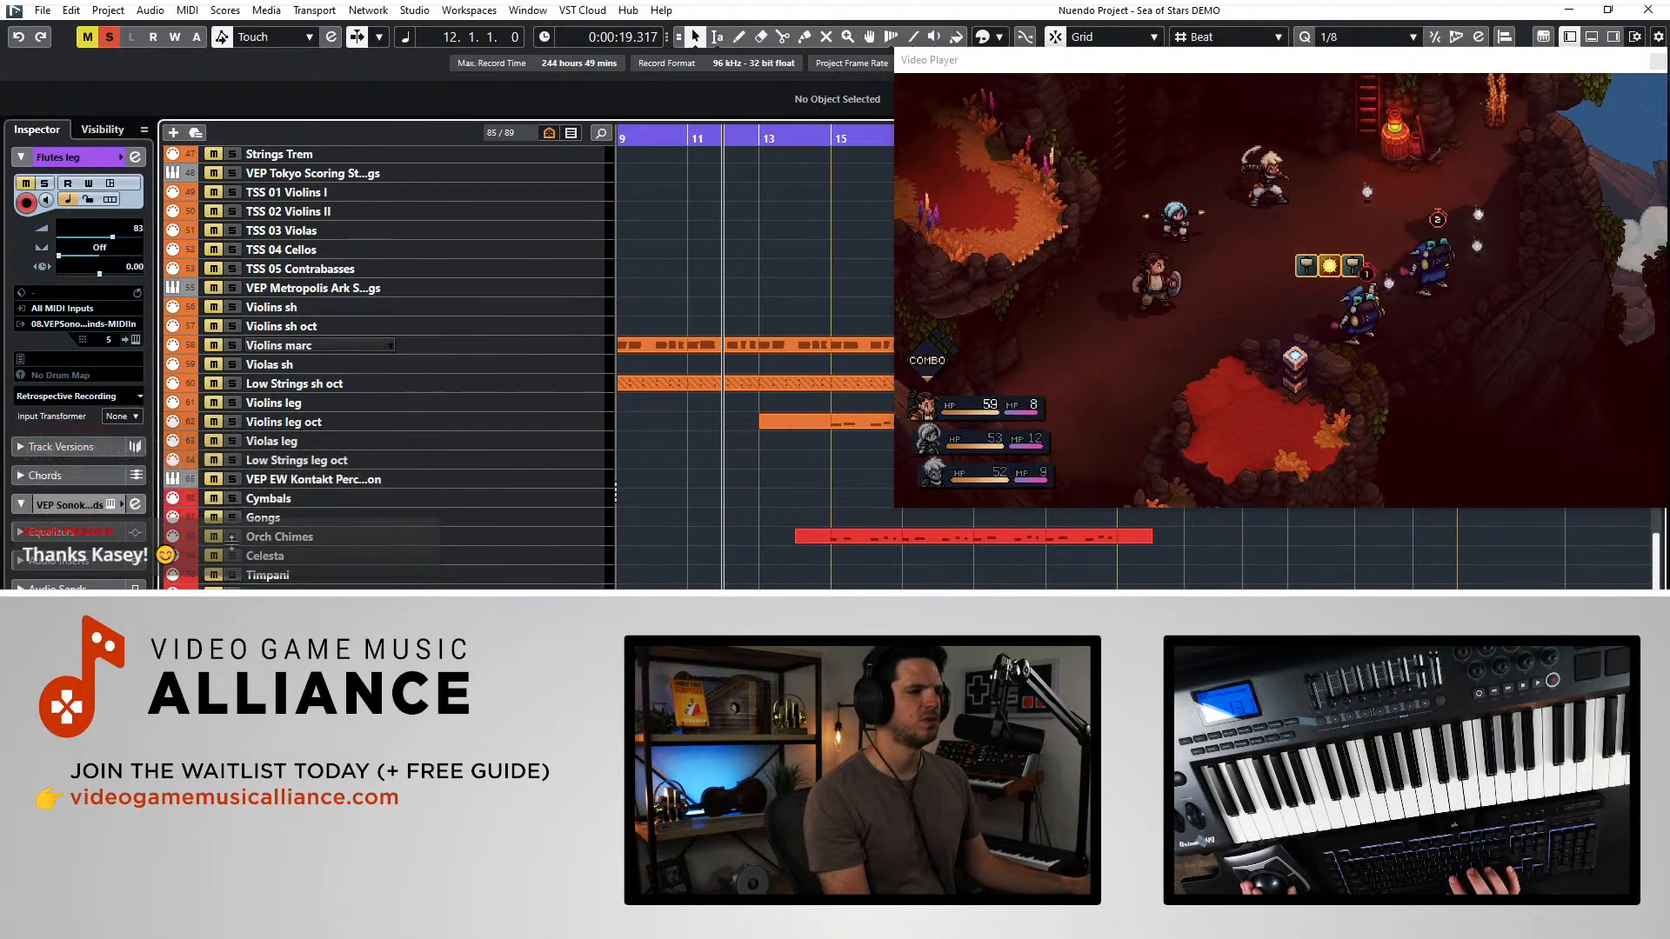
# - Add the green Timpani track to the solo and play the soloed parts from bar 7
pyautogui.scroll(15, 231, 539)
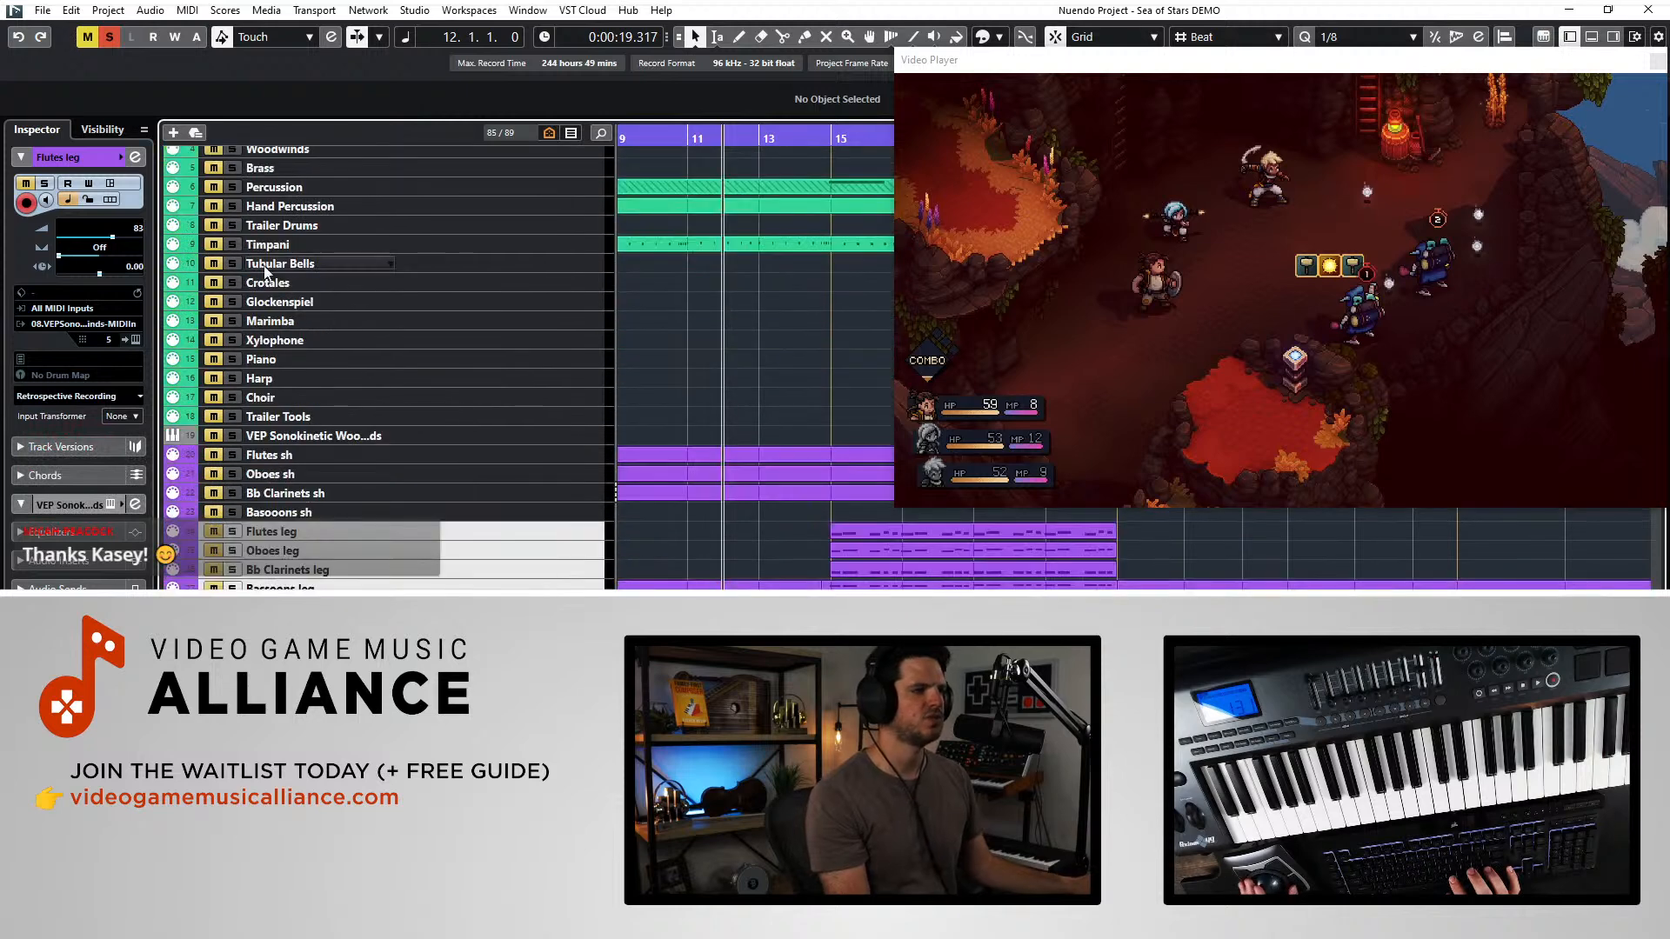
pyautogui.click(232, 244)
pyautogui.press('space')
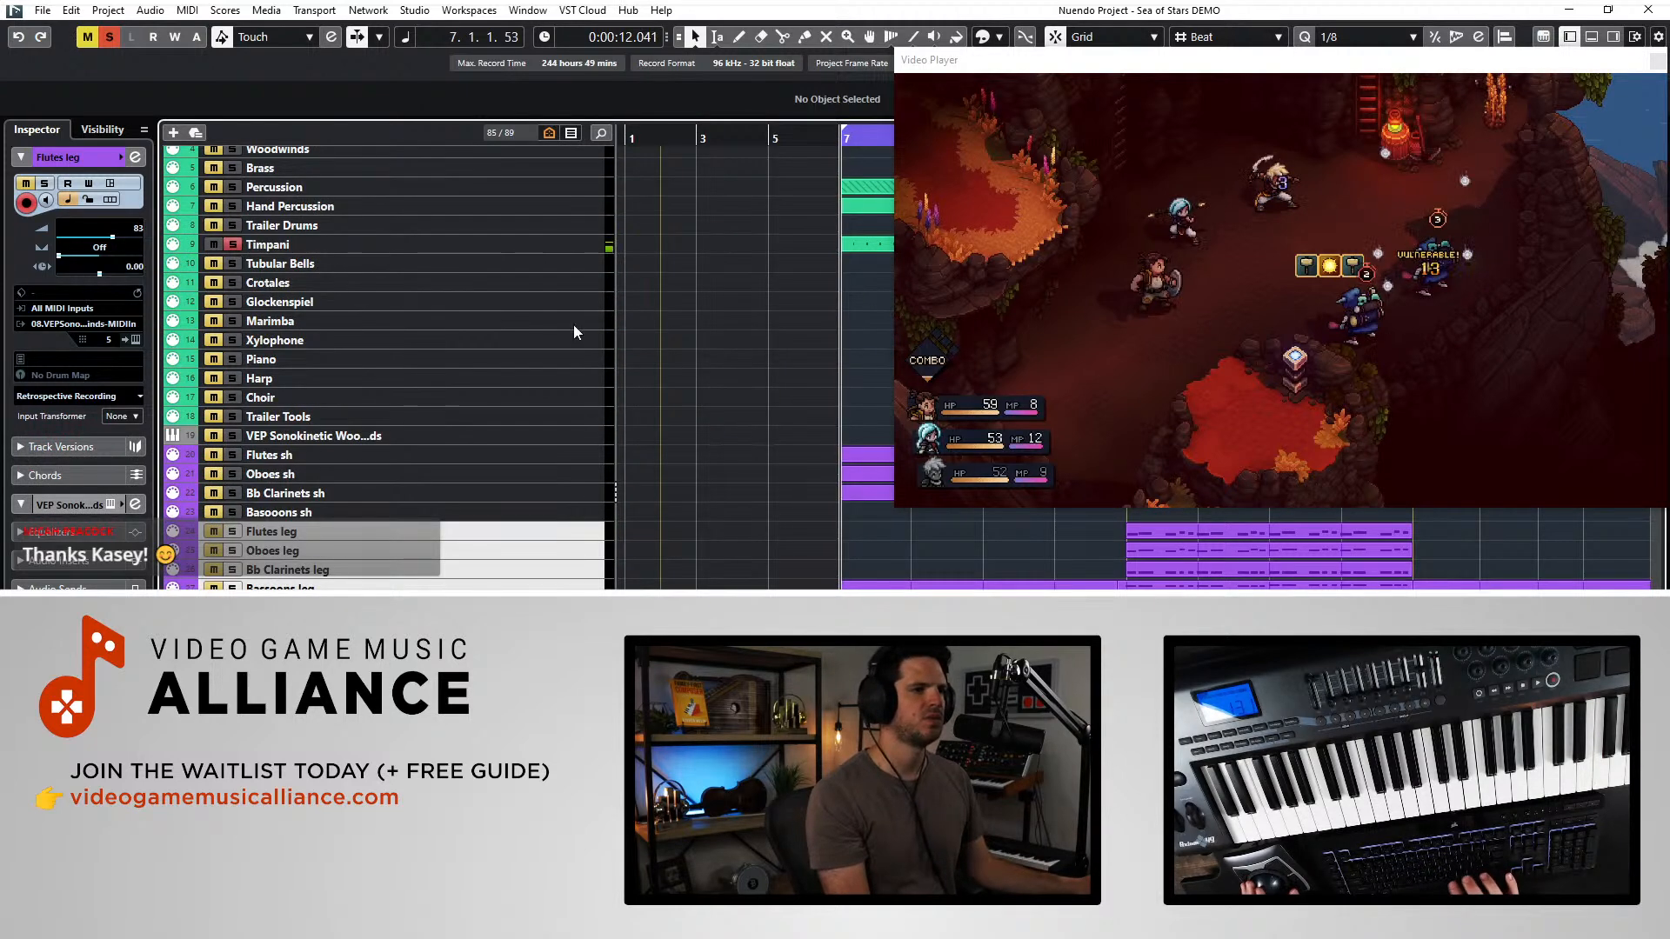
pyautogui.hscroll(3, 804, 357)
pyautogui.scroll(-15, 767, 362)
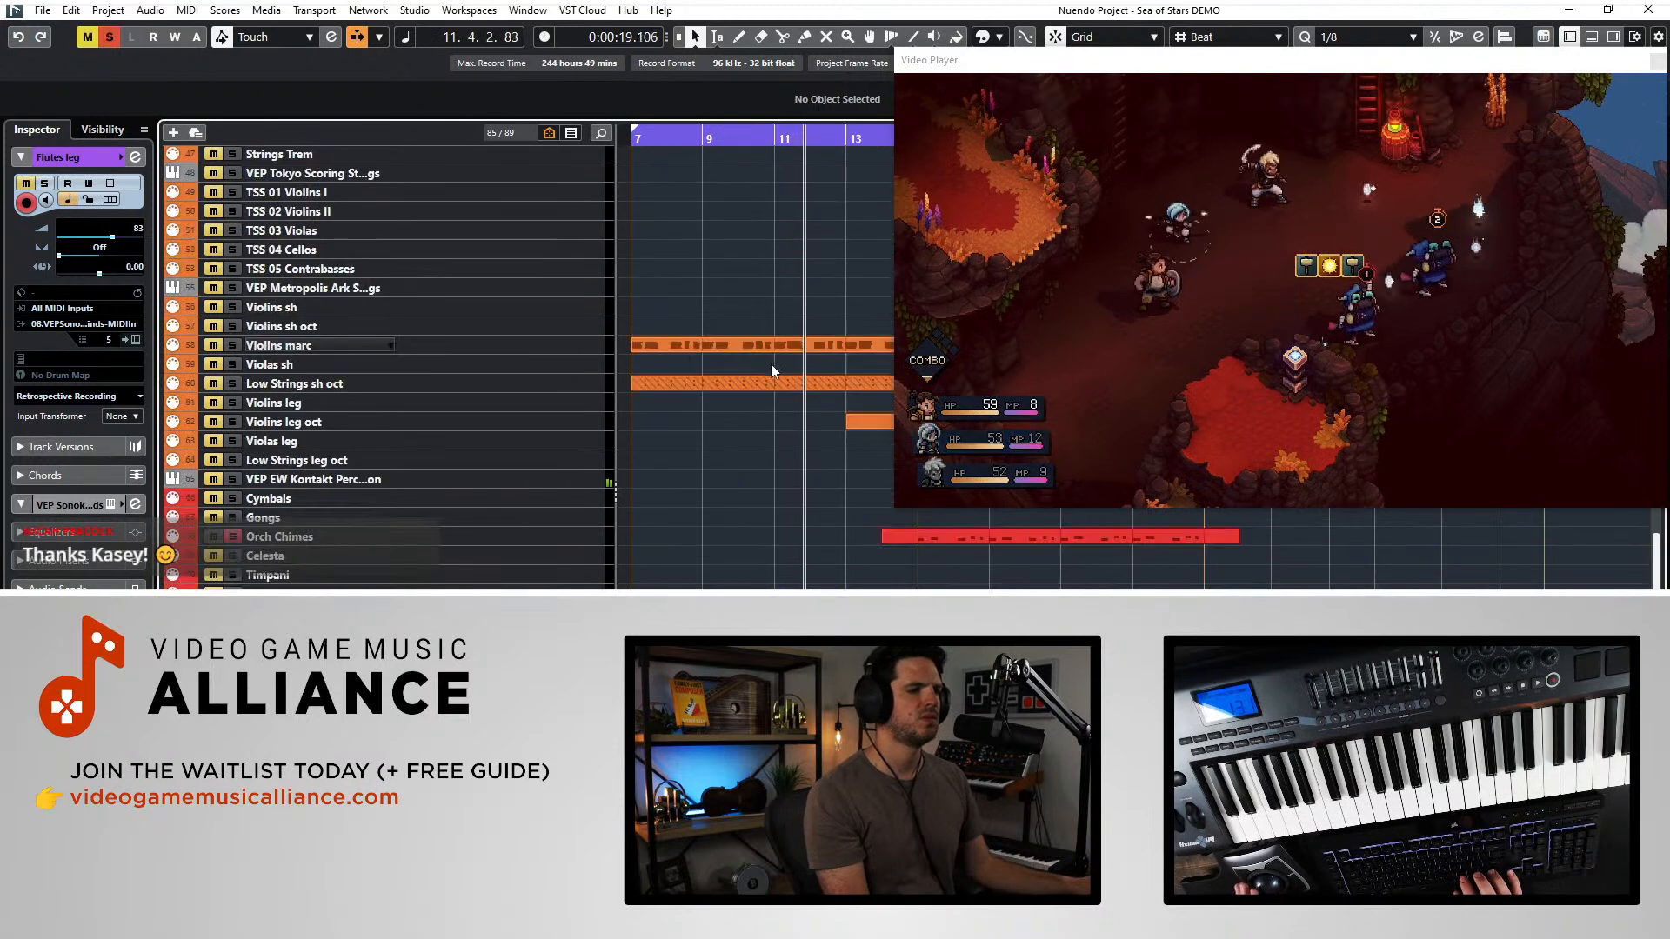
# - Set the green Timpani track's delay to -20 and move playback back to around bar 12 to listen again
pyautogui.click(365, 728)
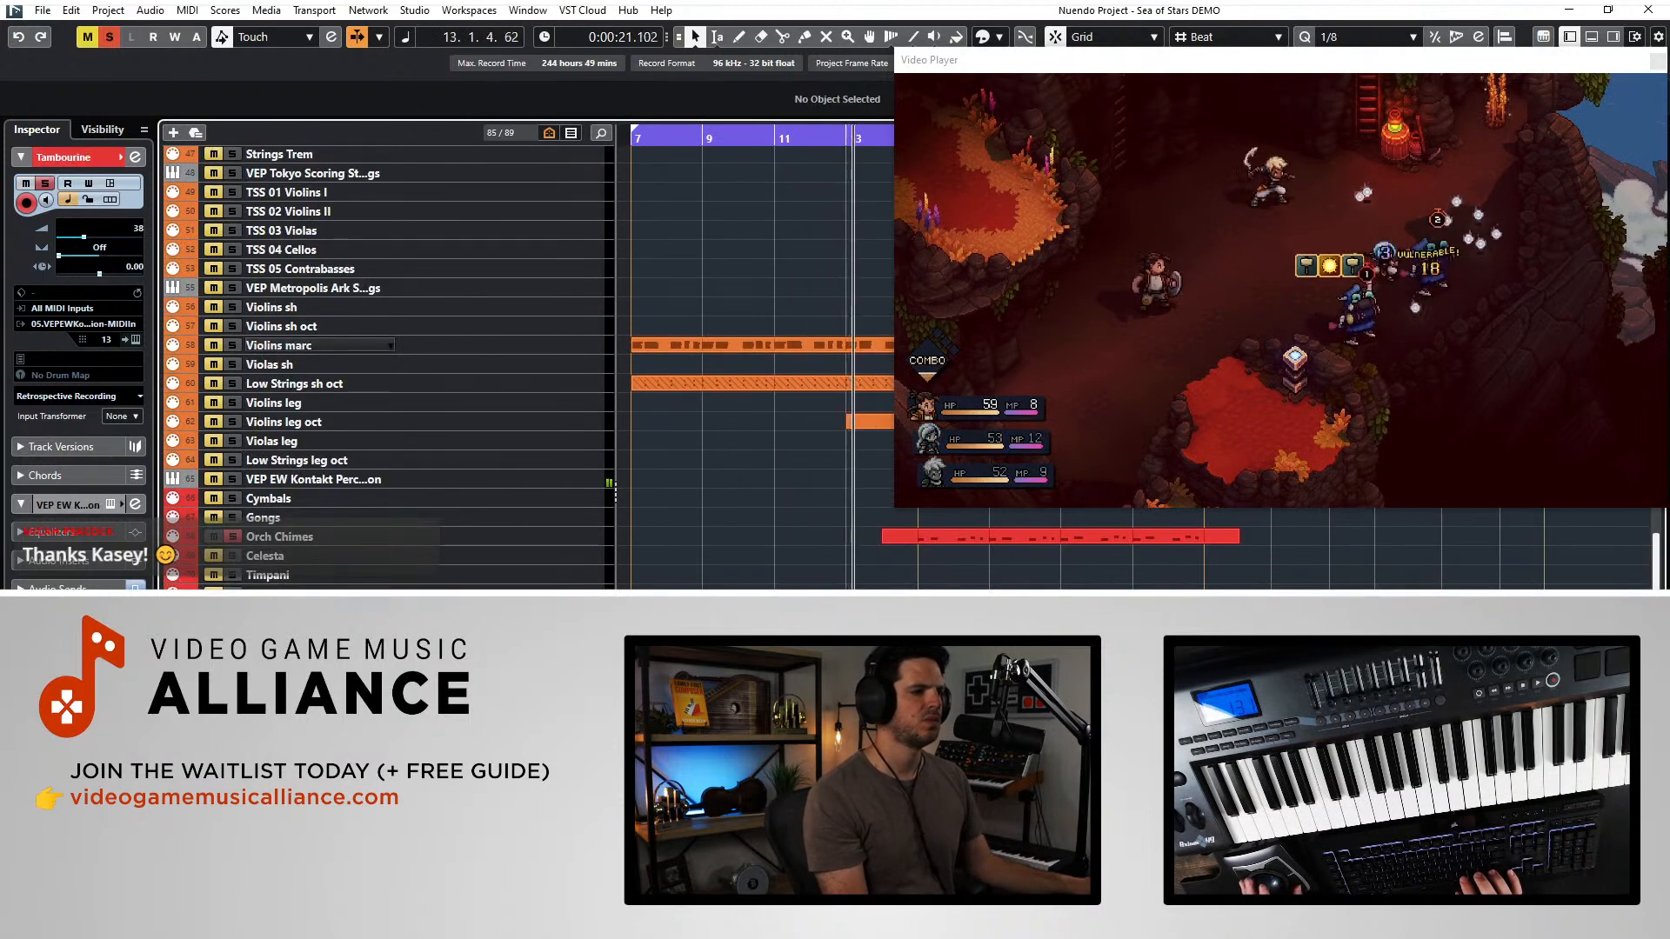
pyautogui.scroll(15, 418, 541)
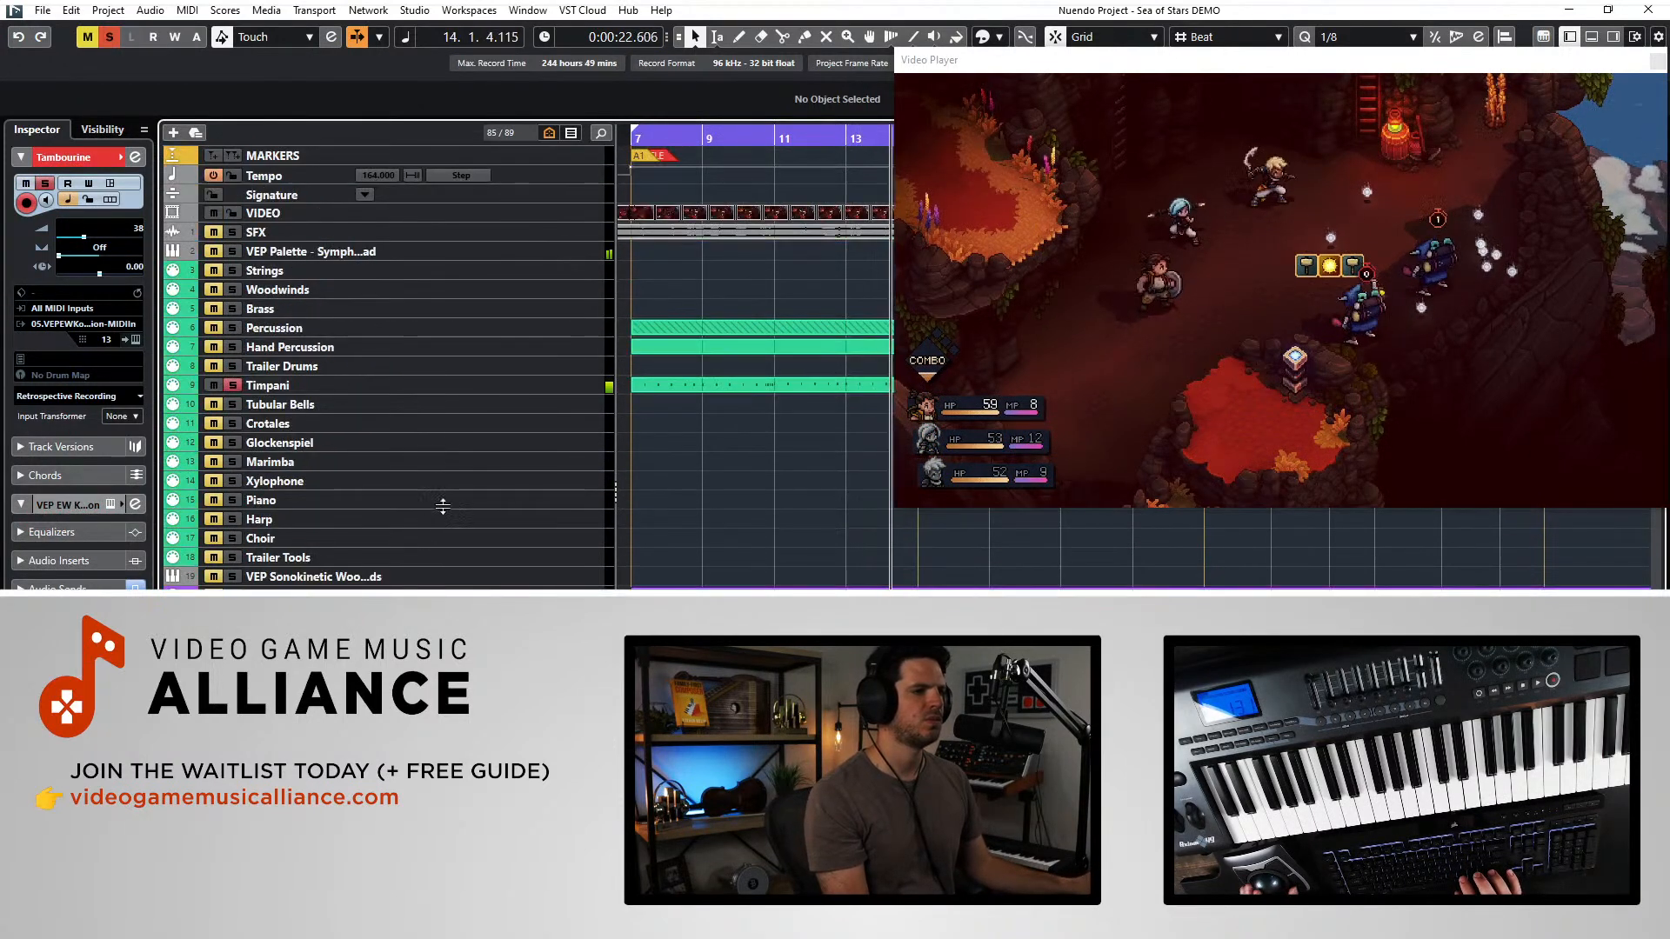
pyautogui.click(432, 385)
pyautogui.doubleClick(135, 267)
pyautogui.write('-2')
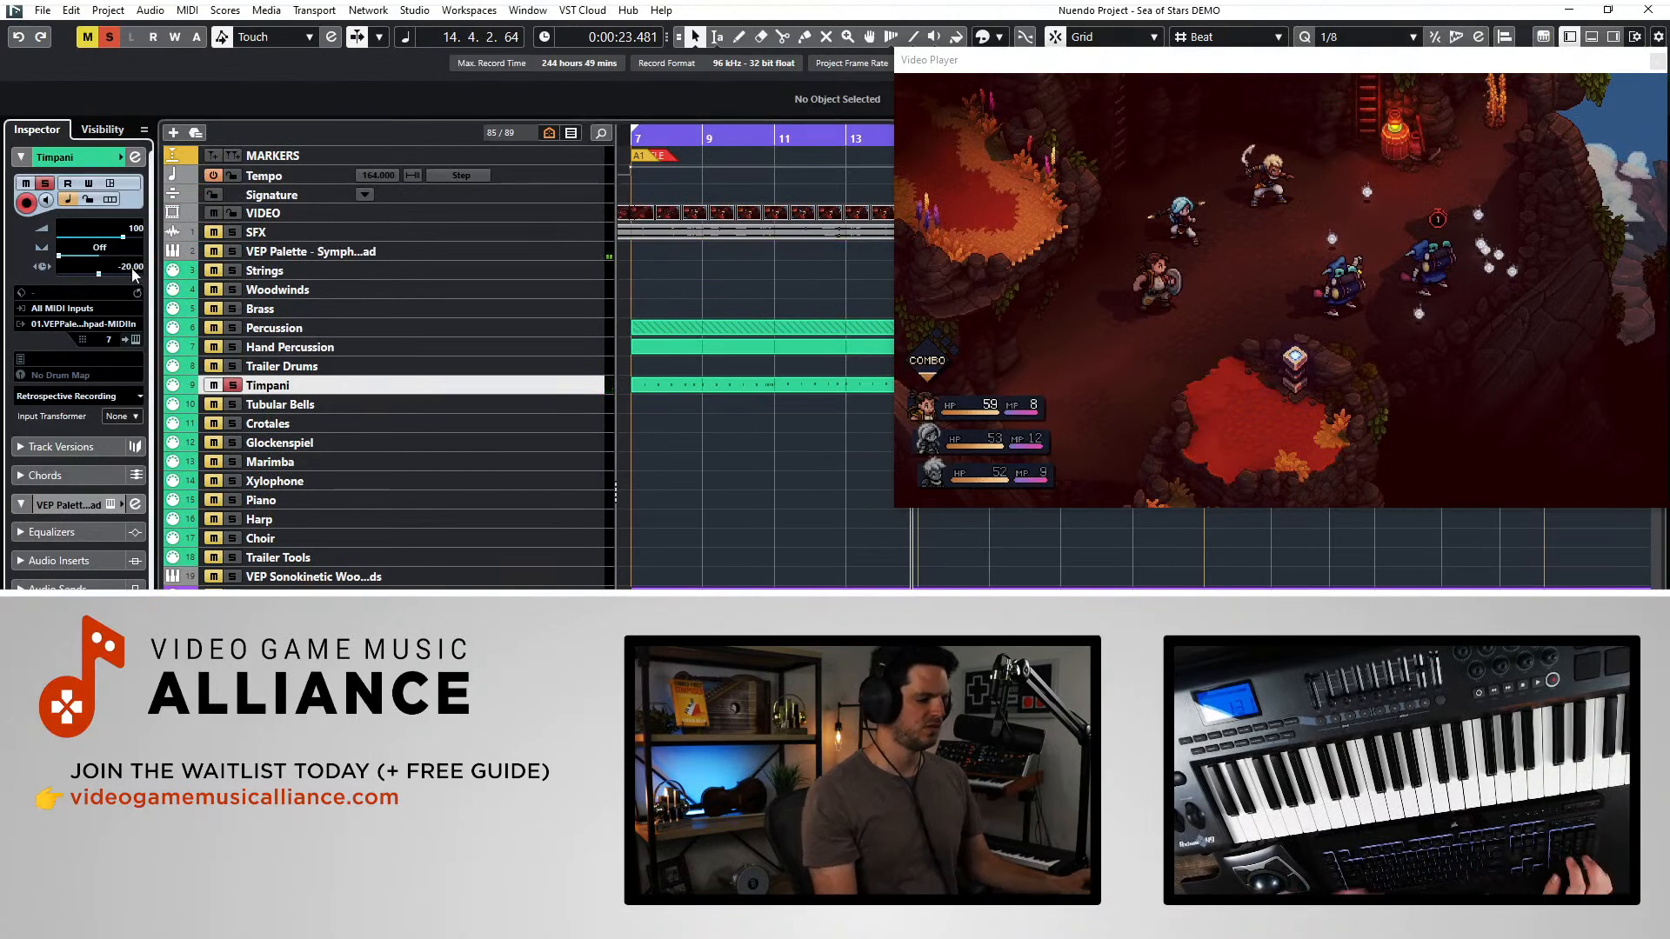
pyautogui.press('KP_Subtract')
pyautogui.press('KP_Subtract')
pyautogui.press('KP_Subtract')
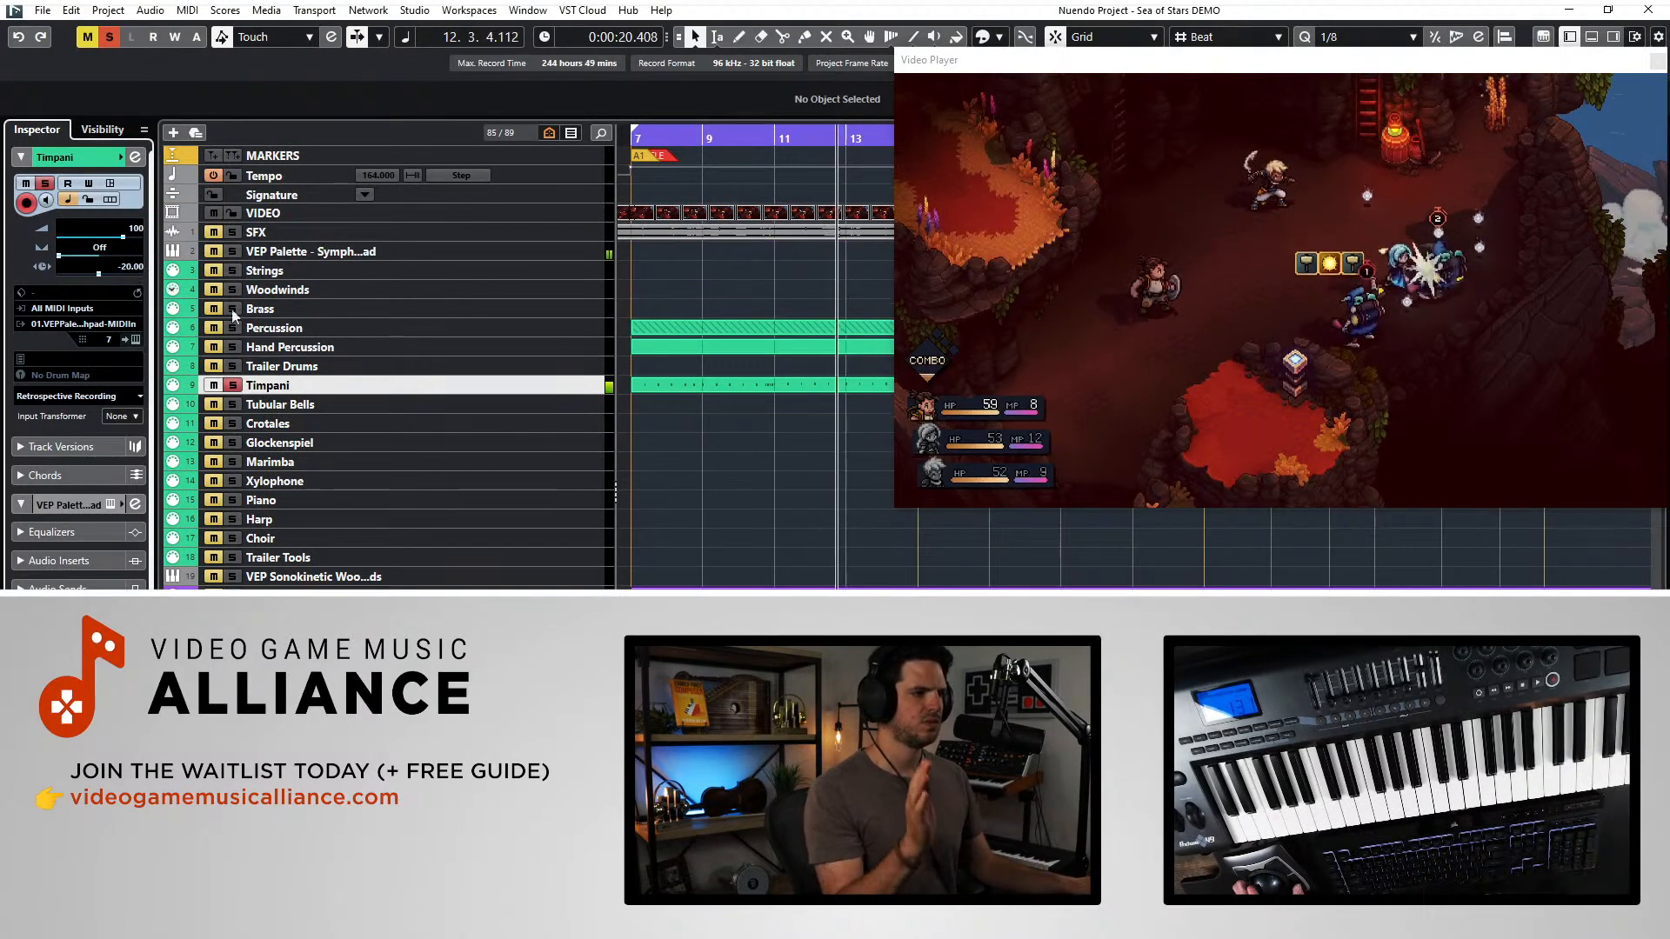
# - Set the green Timpani track's delay to -50
pyautogui.doubleClick(130, 266)
pyautogui.write('-50')
pyautogui.press('Return')
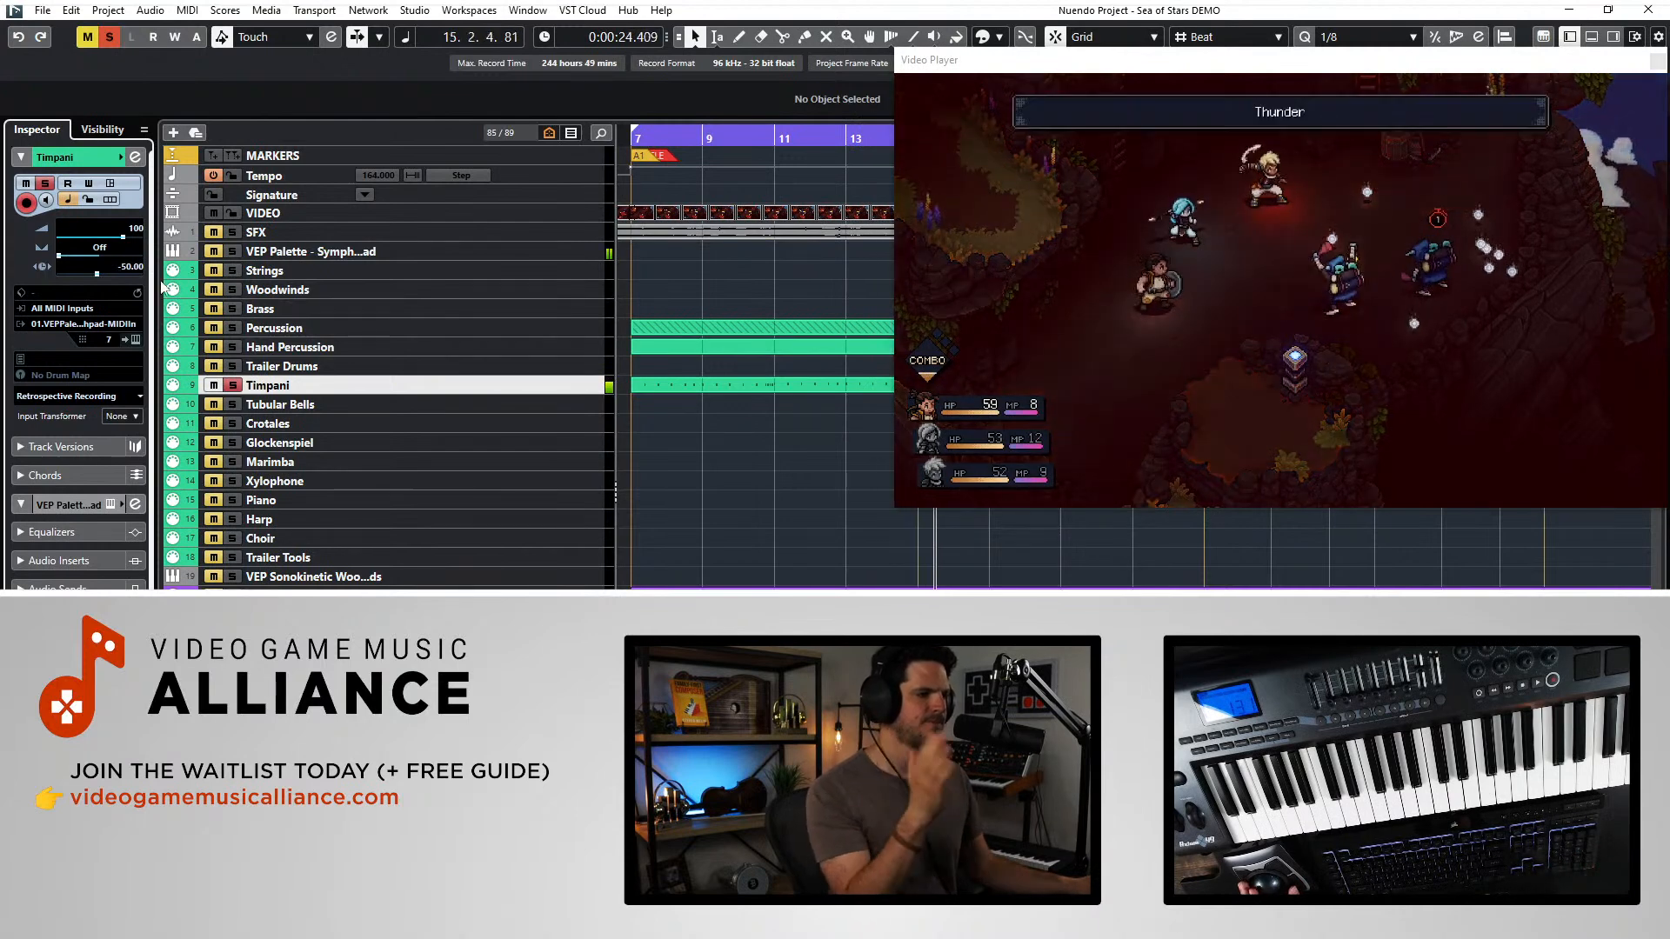
# - Check the Orch Chimes track's volume, then set the green Timpani track's volume to 88
pyautogui.scroll(-6, 317, 416)
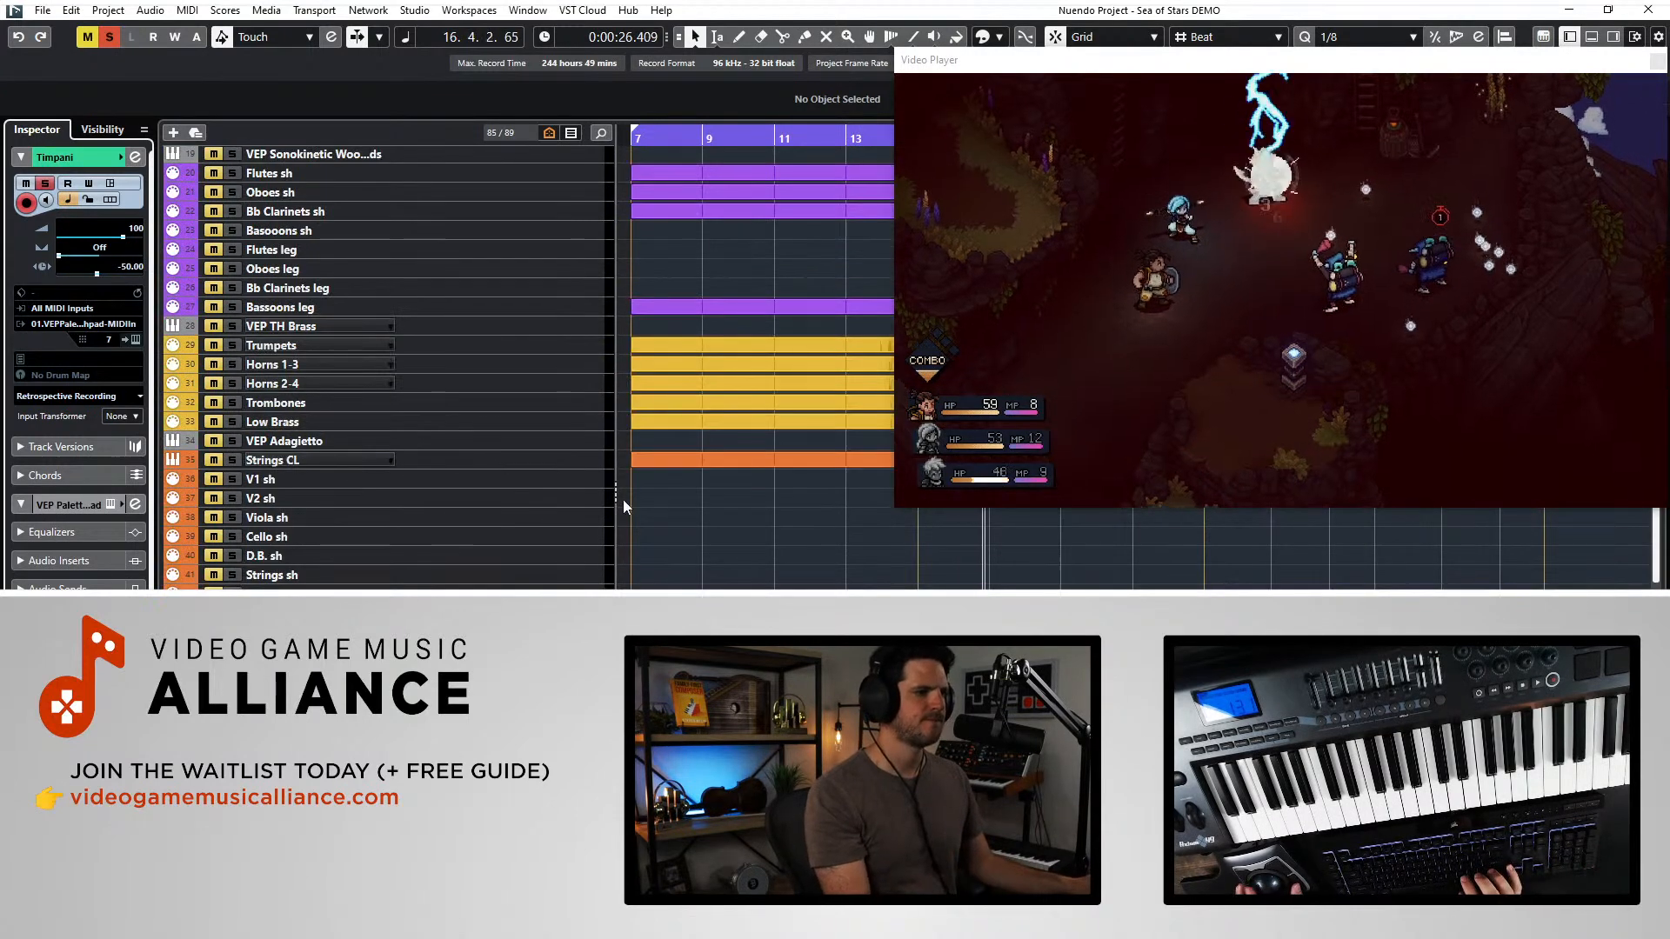
pyautogui.scroll(-7, 624, 507)
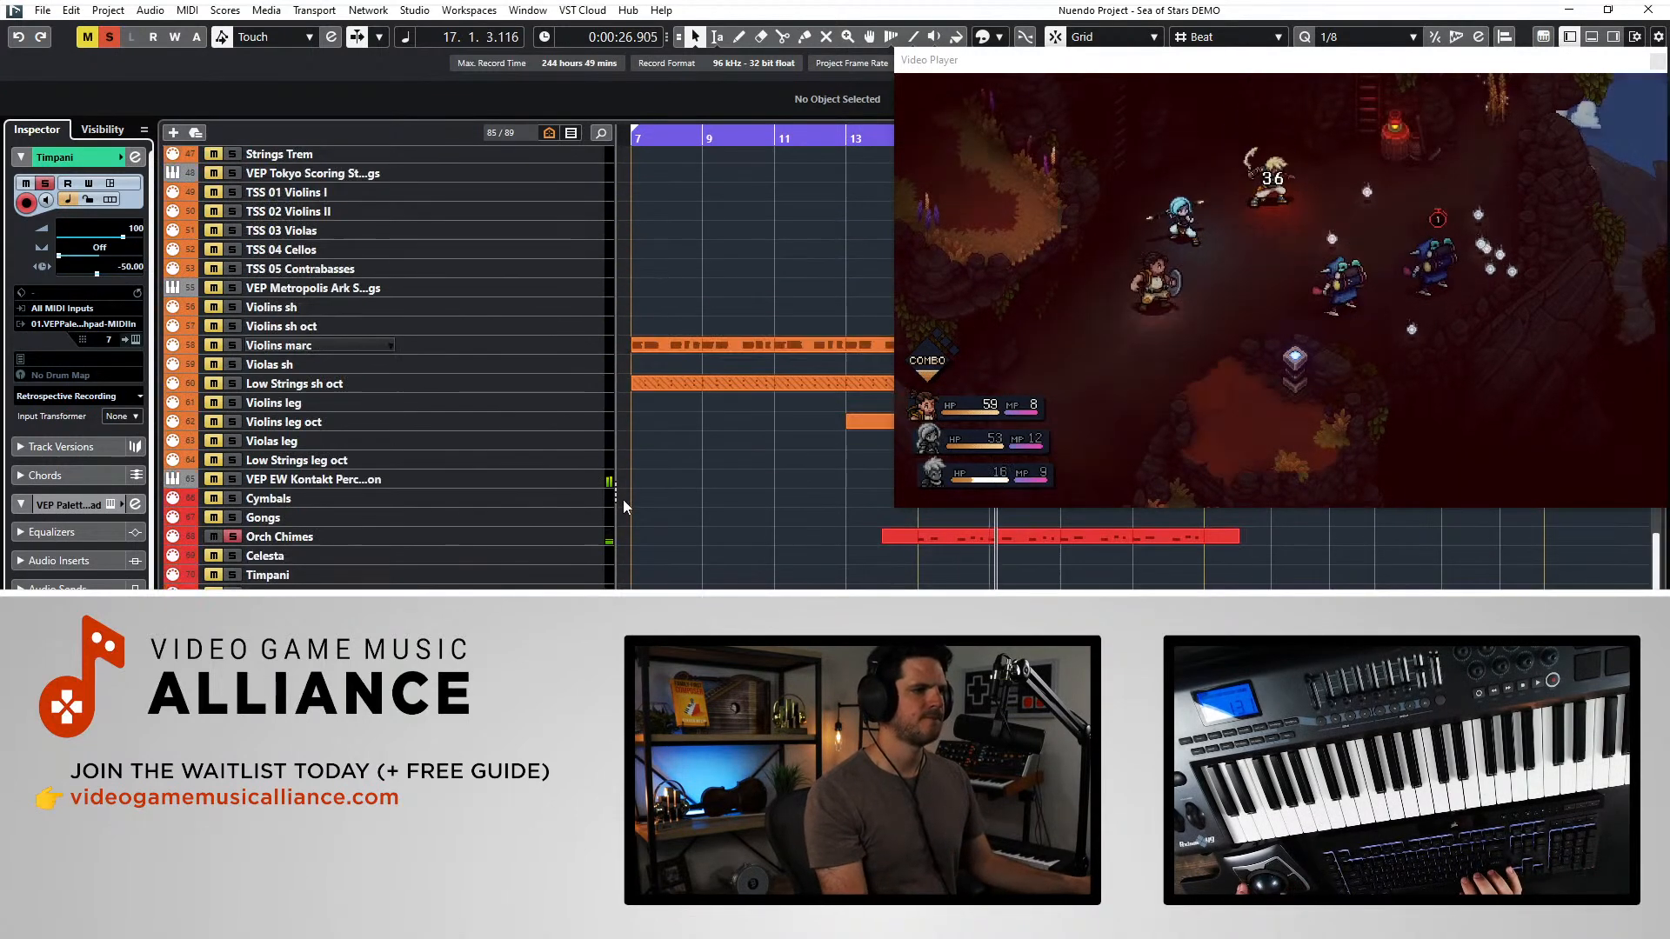
pyautogui.click(462, 535)
pyautogui.scroll(14, 462, 535)
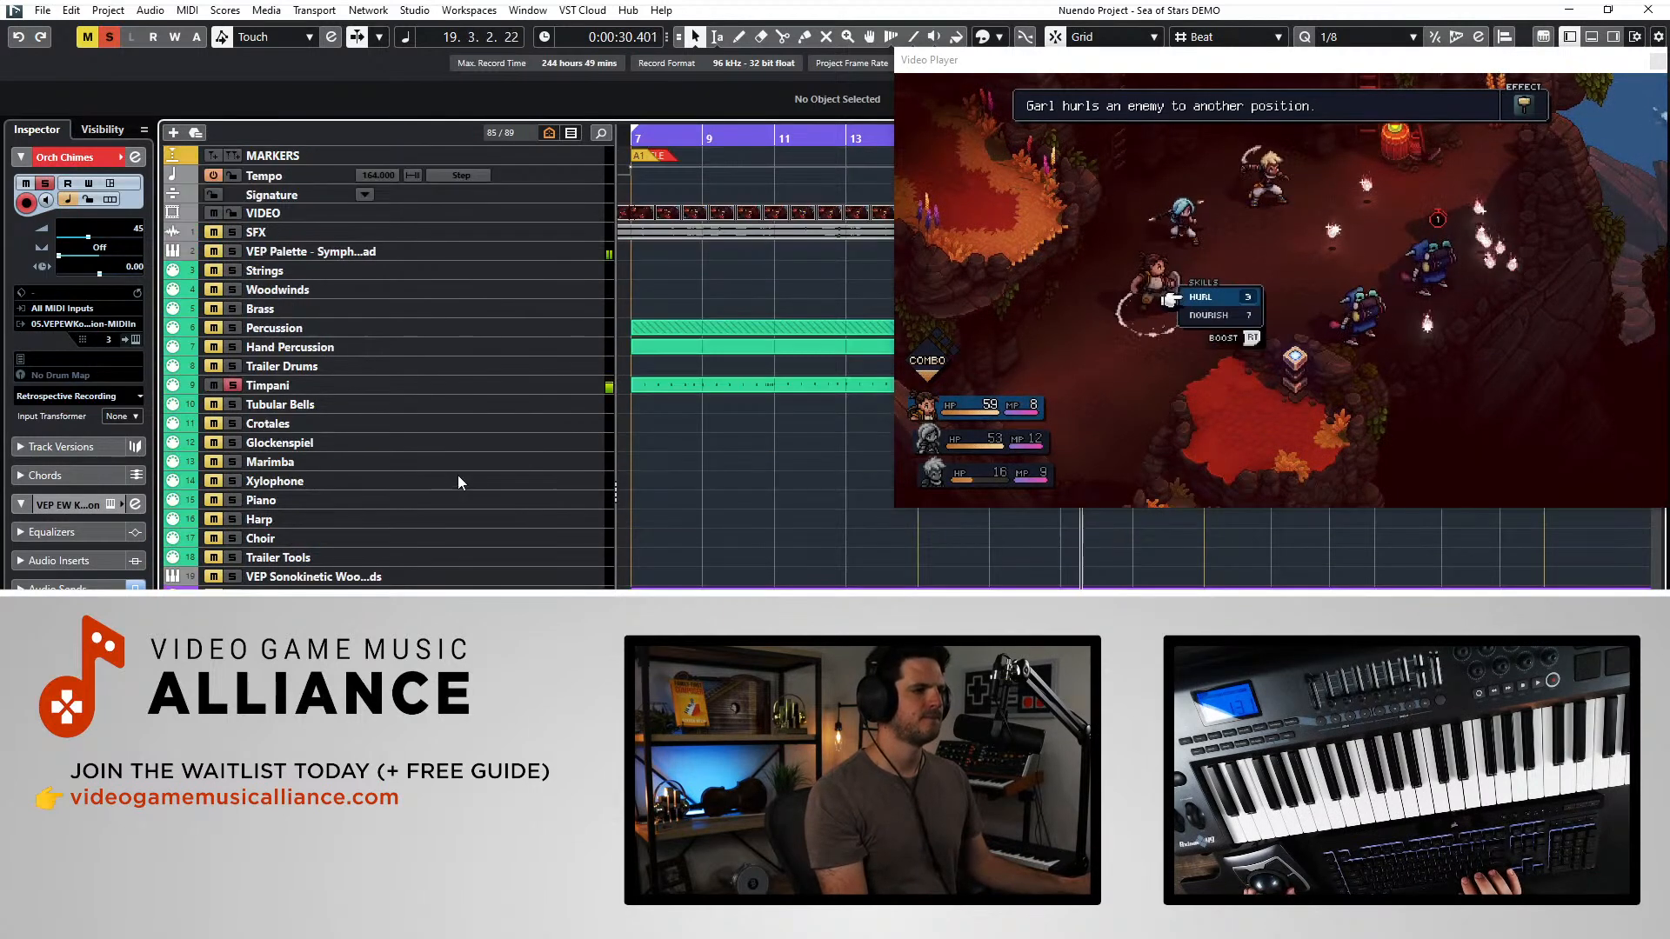
pyautogui.click(443, 386)
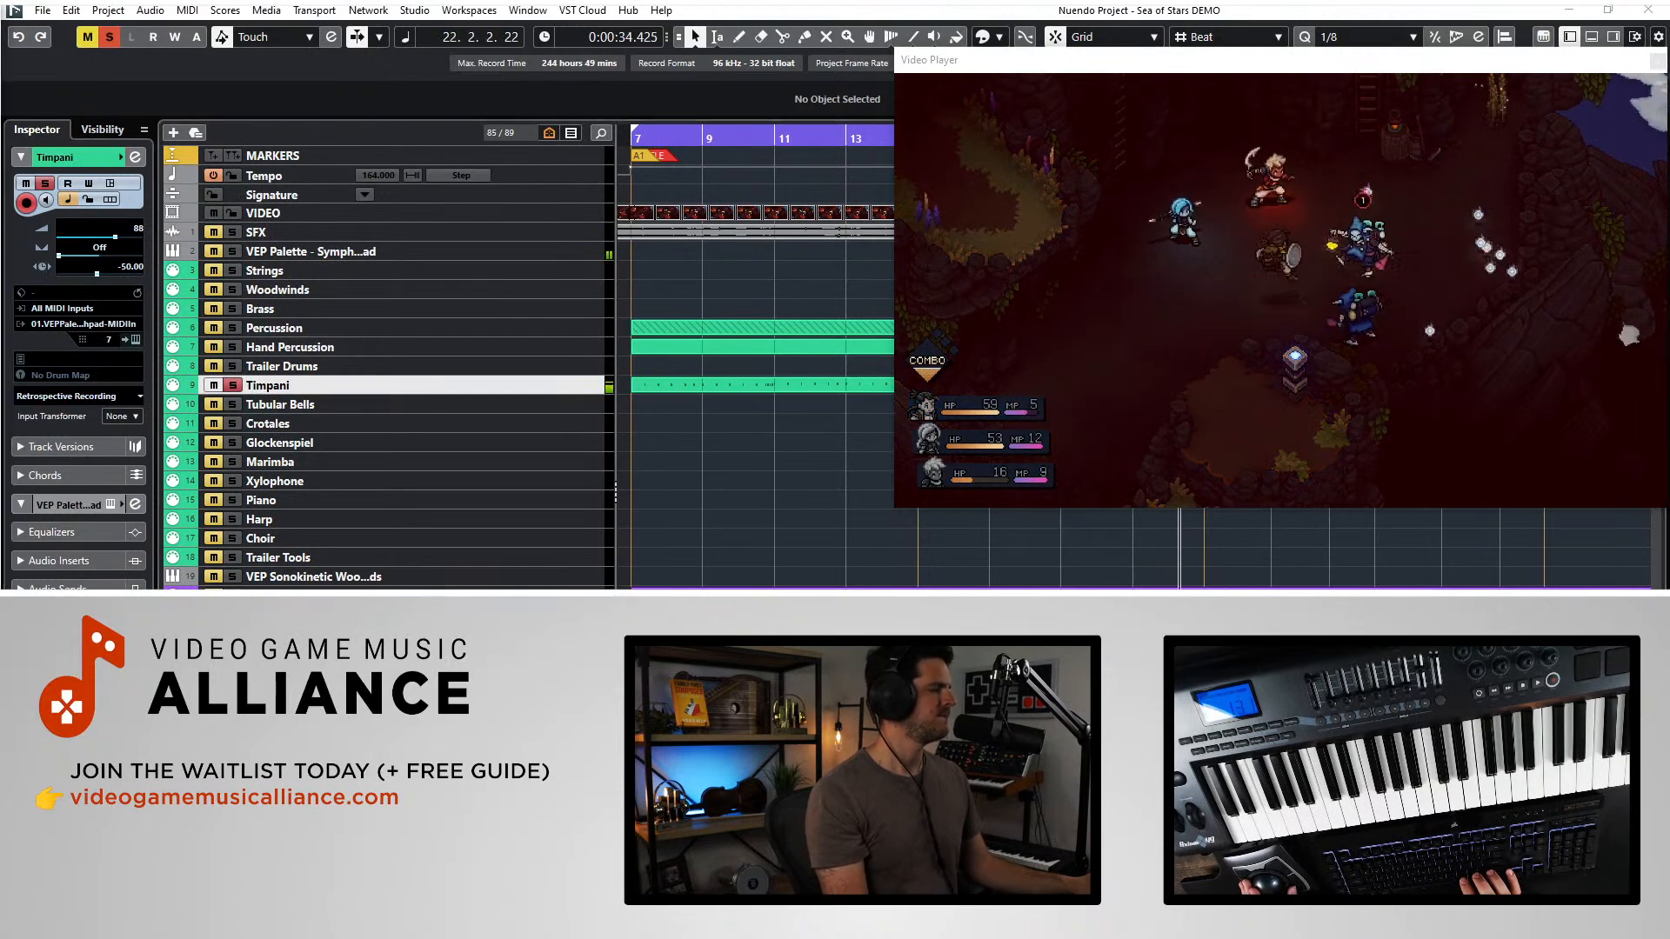
# - Set the Tambourine track's volume to 34 and select the Snares track
pyautogui.scroll(-14, 583, 383)
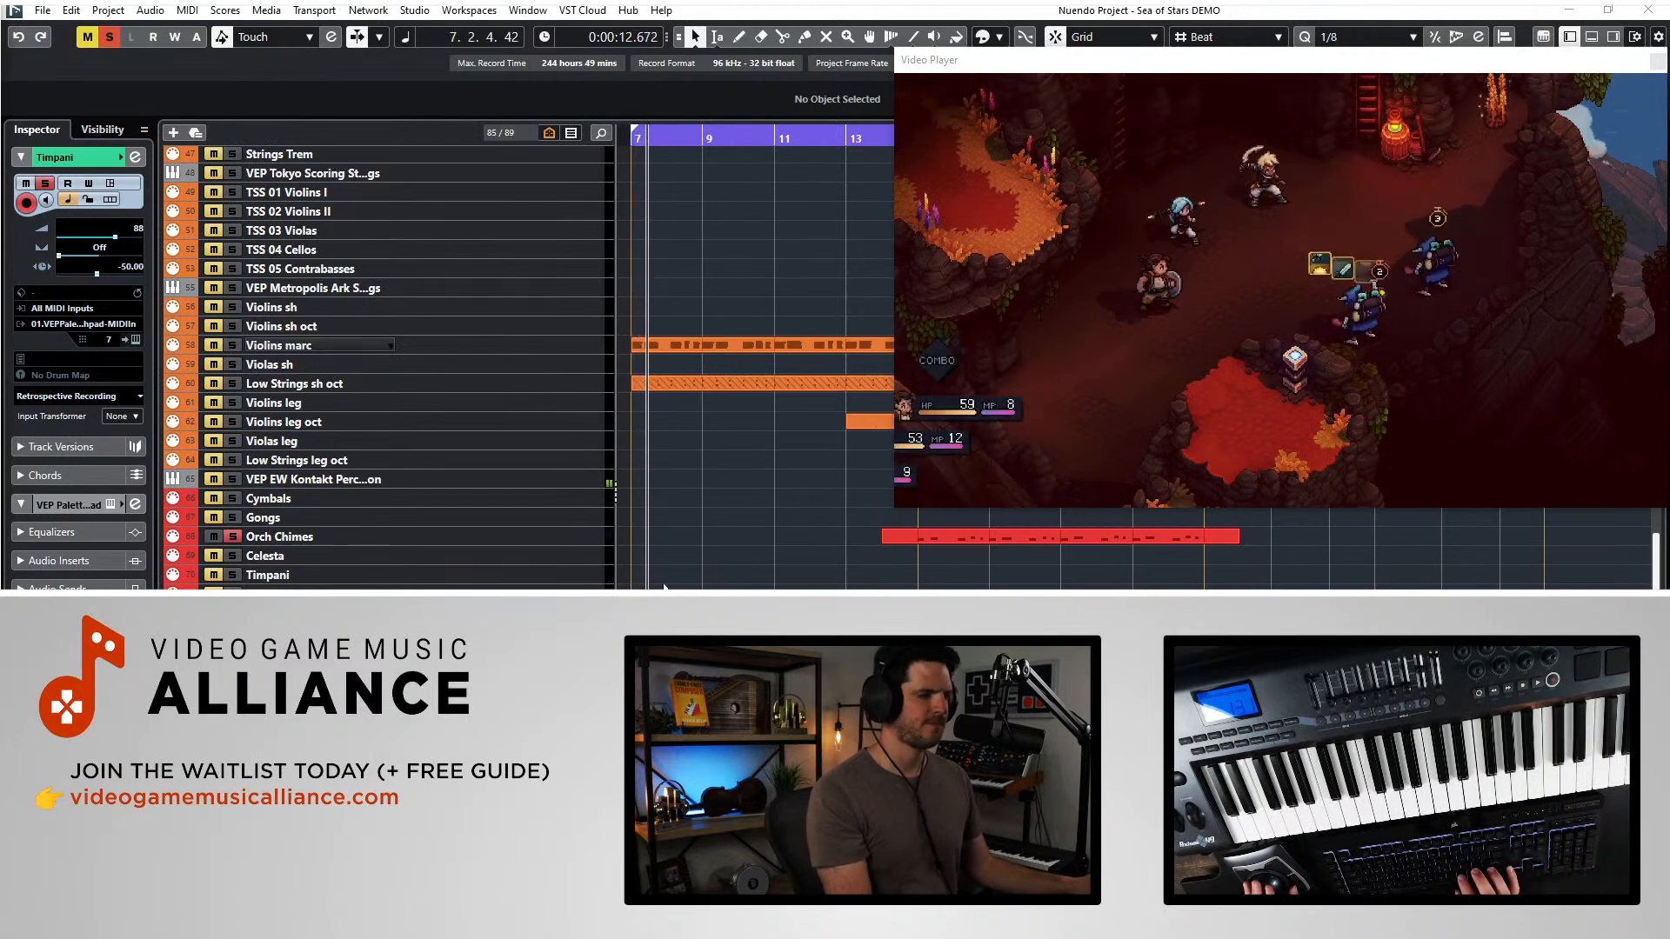
pyautogui.click(296, 728)
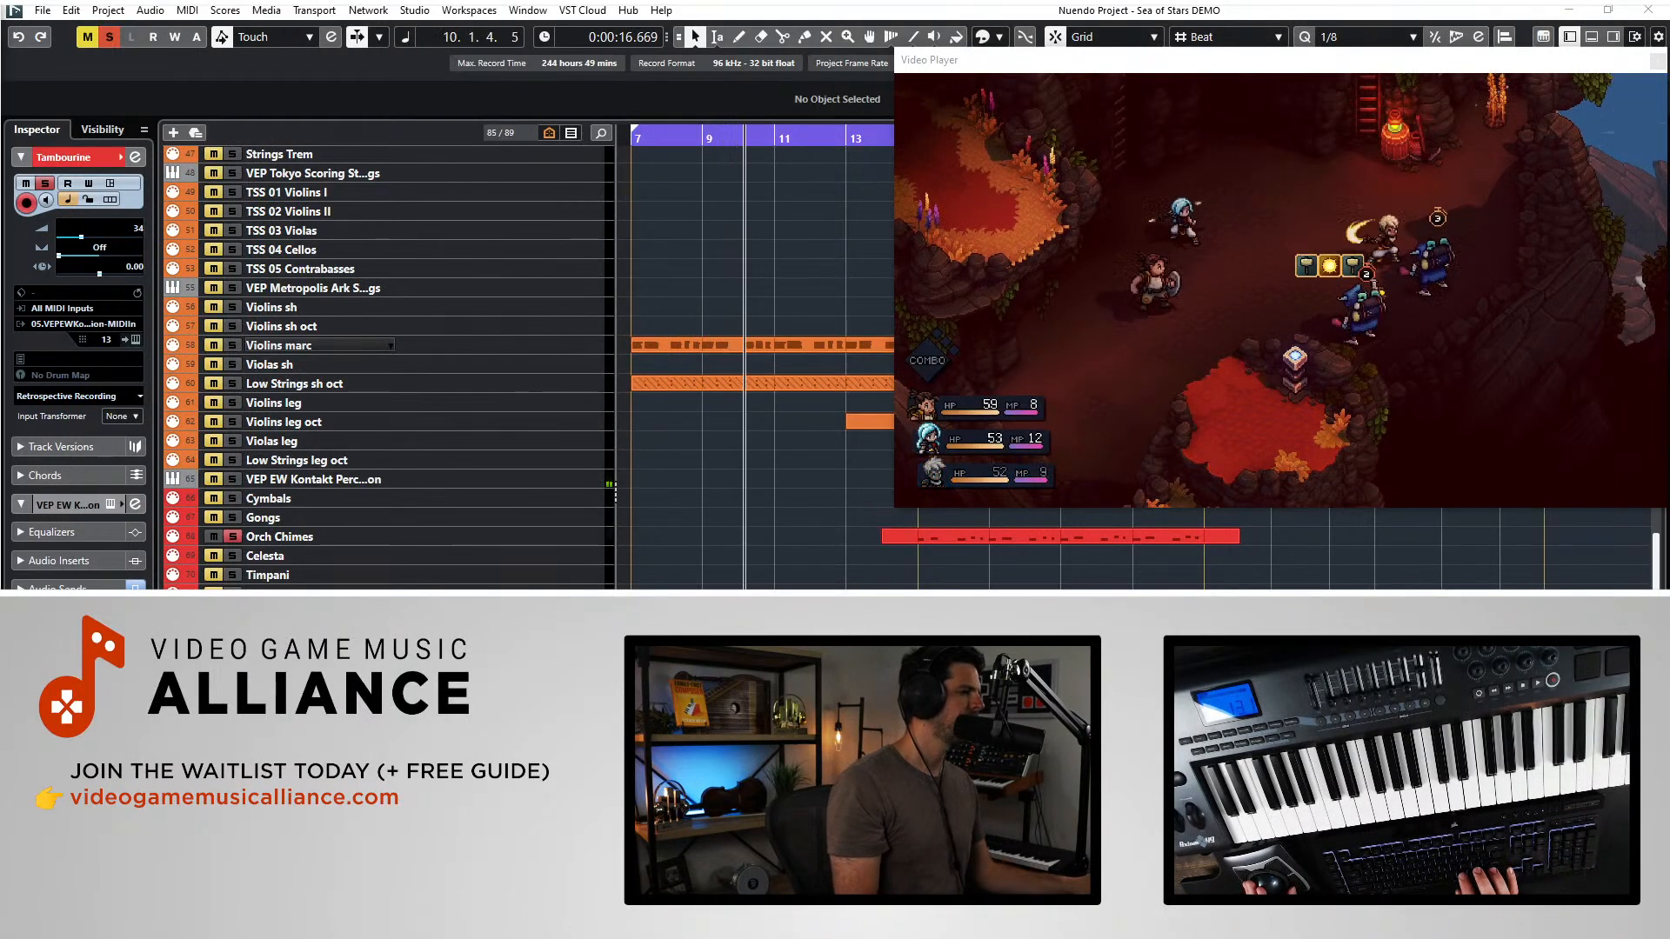
pyautogui.click(296, 747)
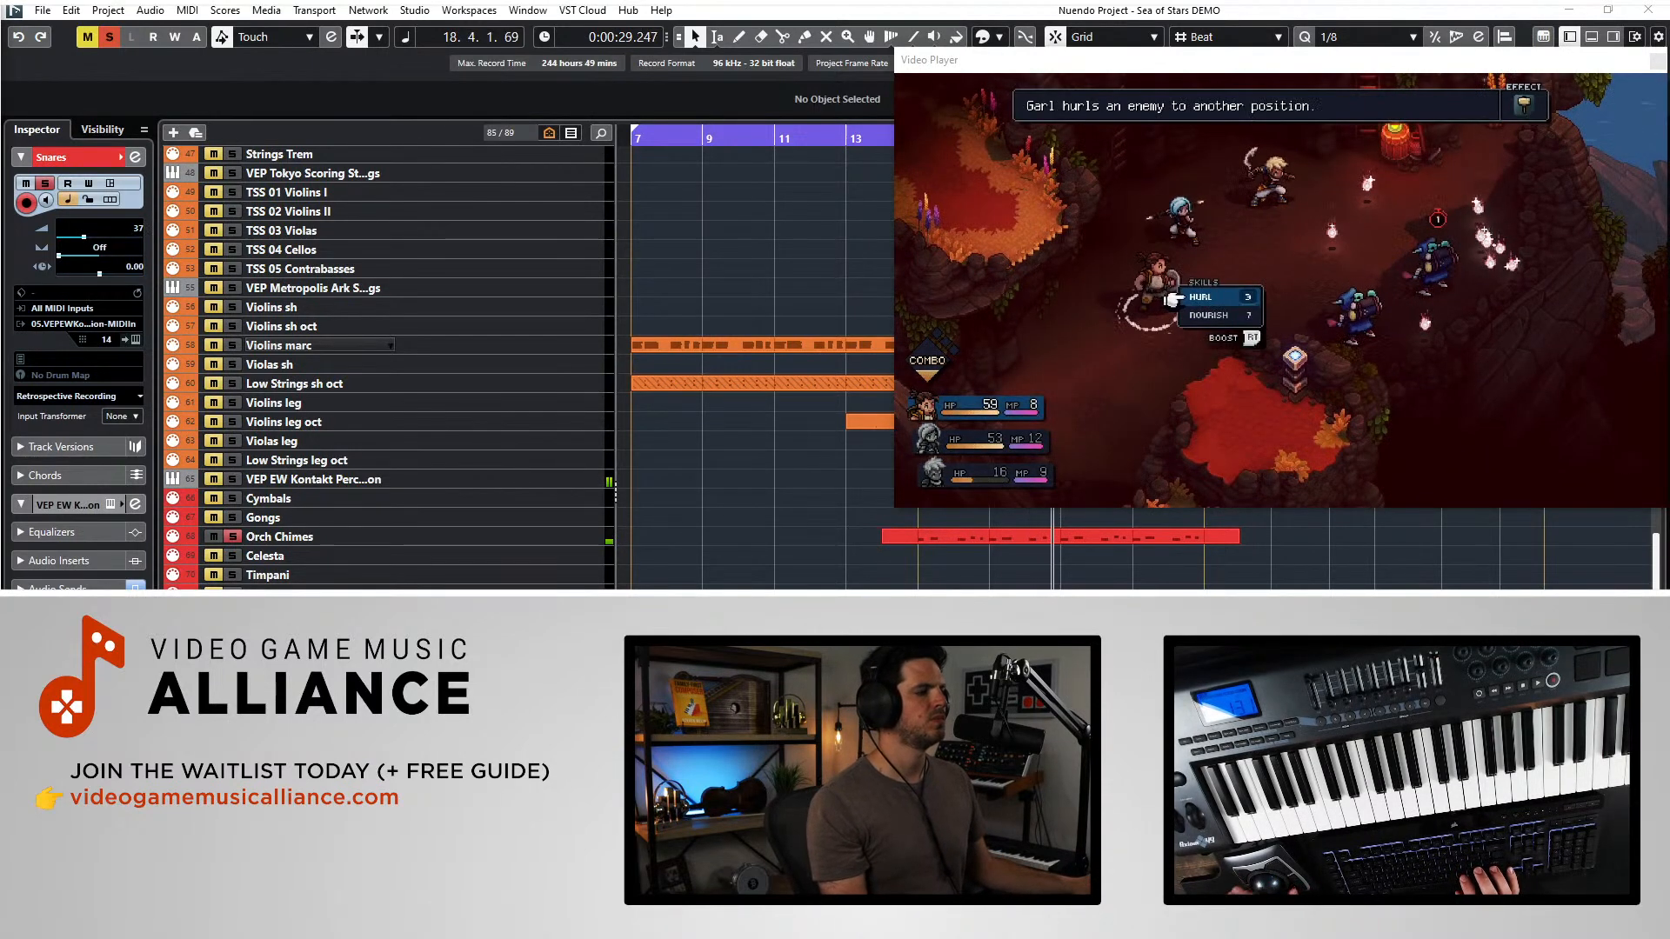
# - Stop playback, move the playback position back to bar 13, and play the soloed percussion parts
pyautogui.click(897, 550)
pyautogui.press('space')
pyautogui.press('ctrl+KP_Subtract')
pyautogui.press('ctrl+KP_Subtract')
pyautogui.press('ctrl+KP_Subtract')
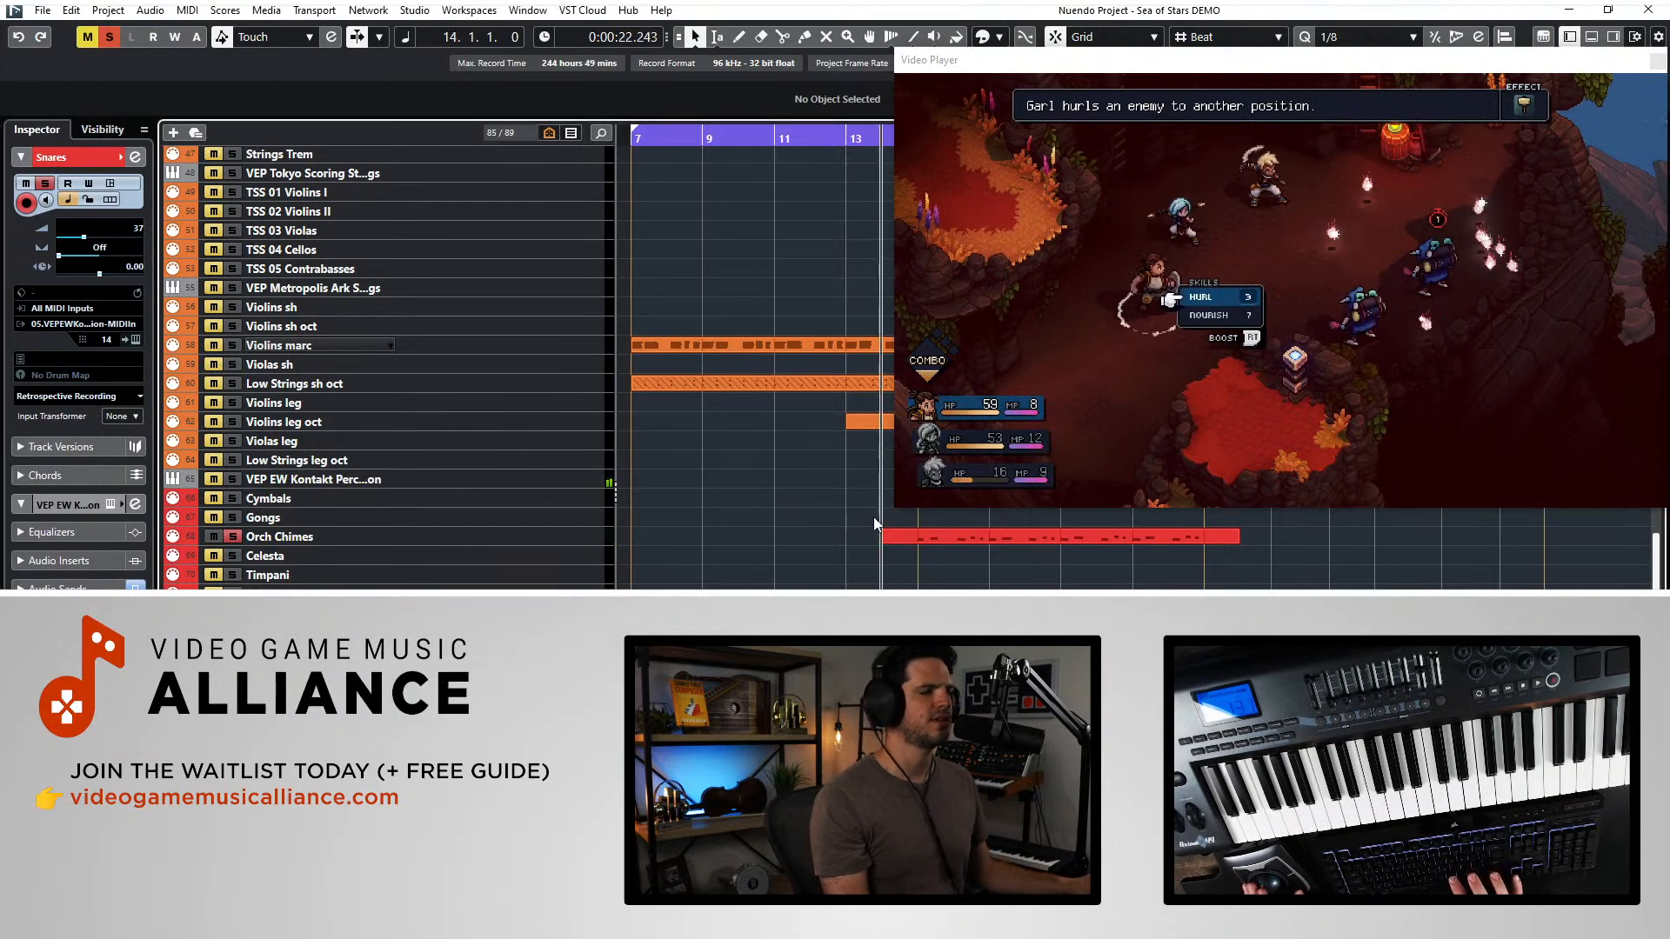
pyautogui.press('ctrl+KP_Subtract')
pyautogui.scroll(15, 873, 516)
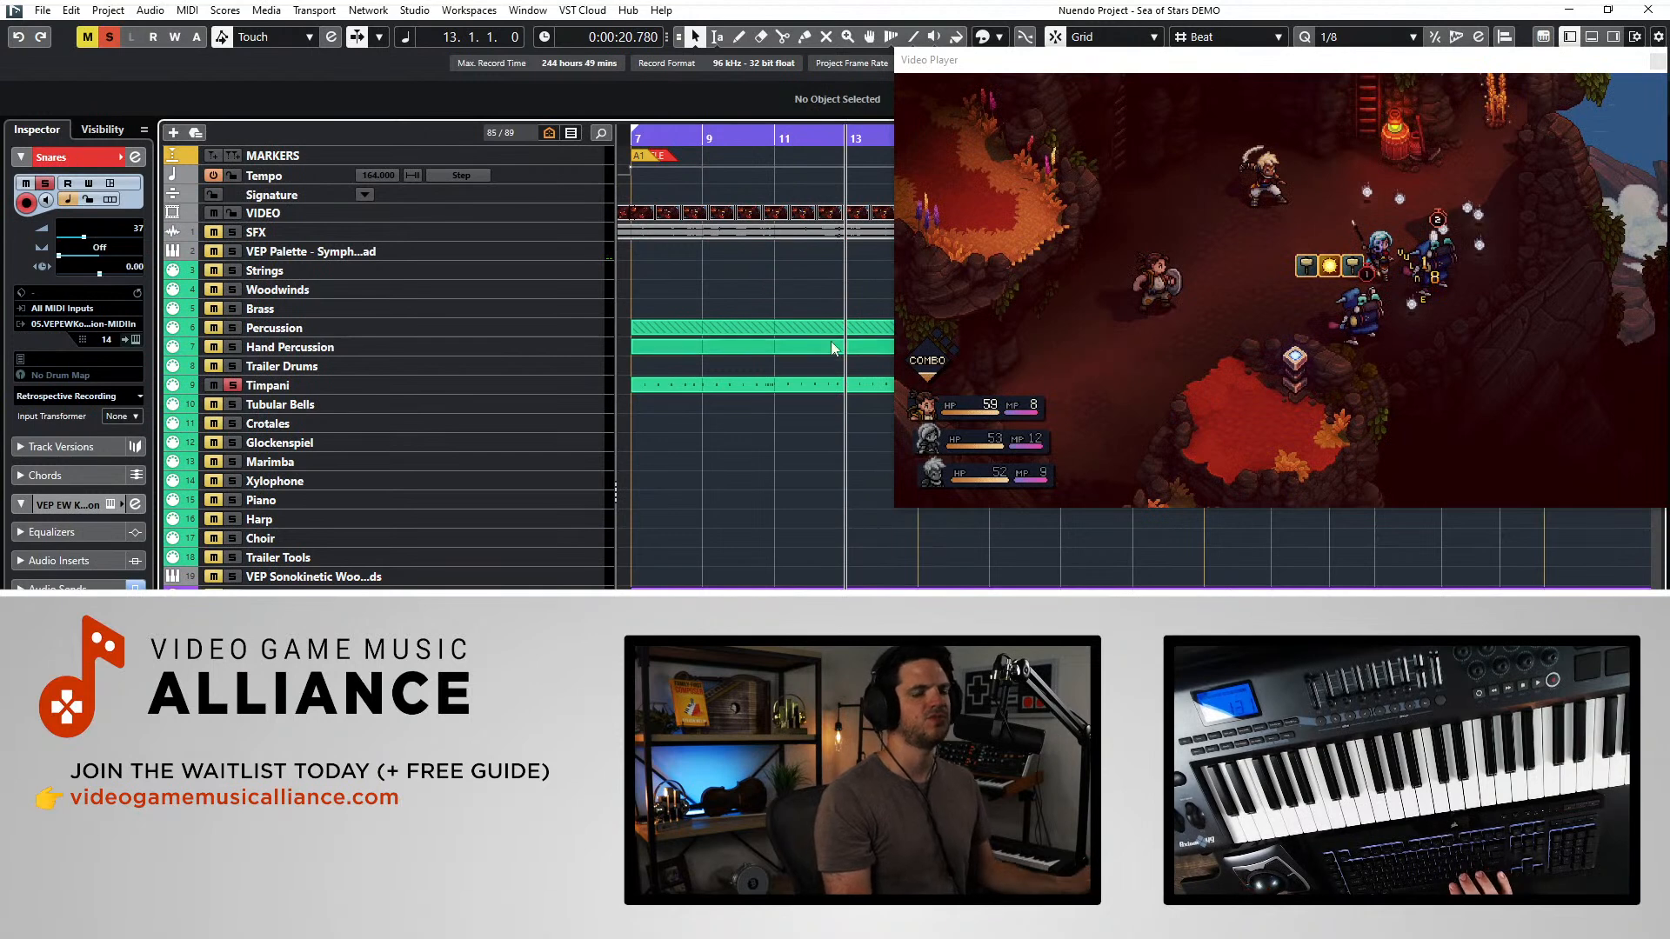
pyautogui.press('space')
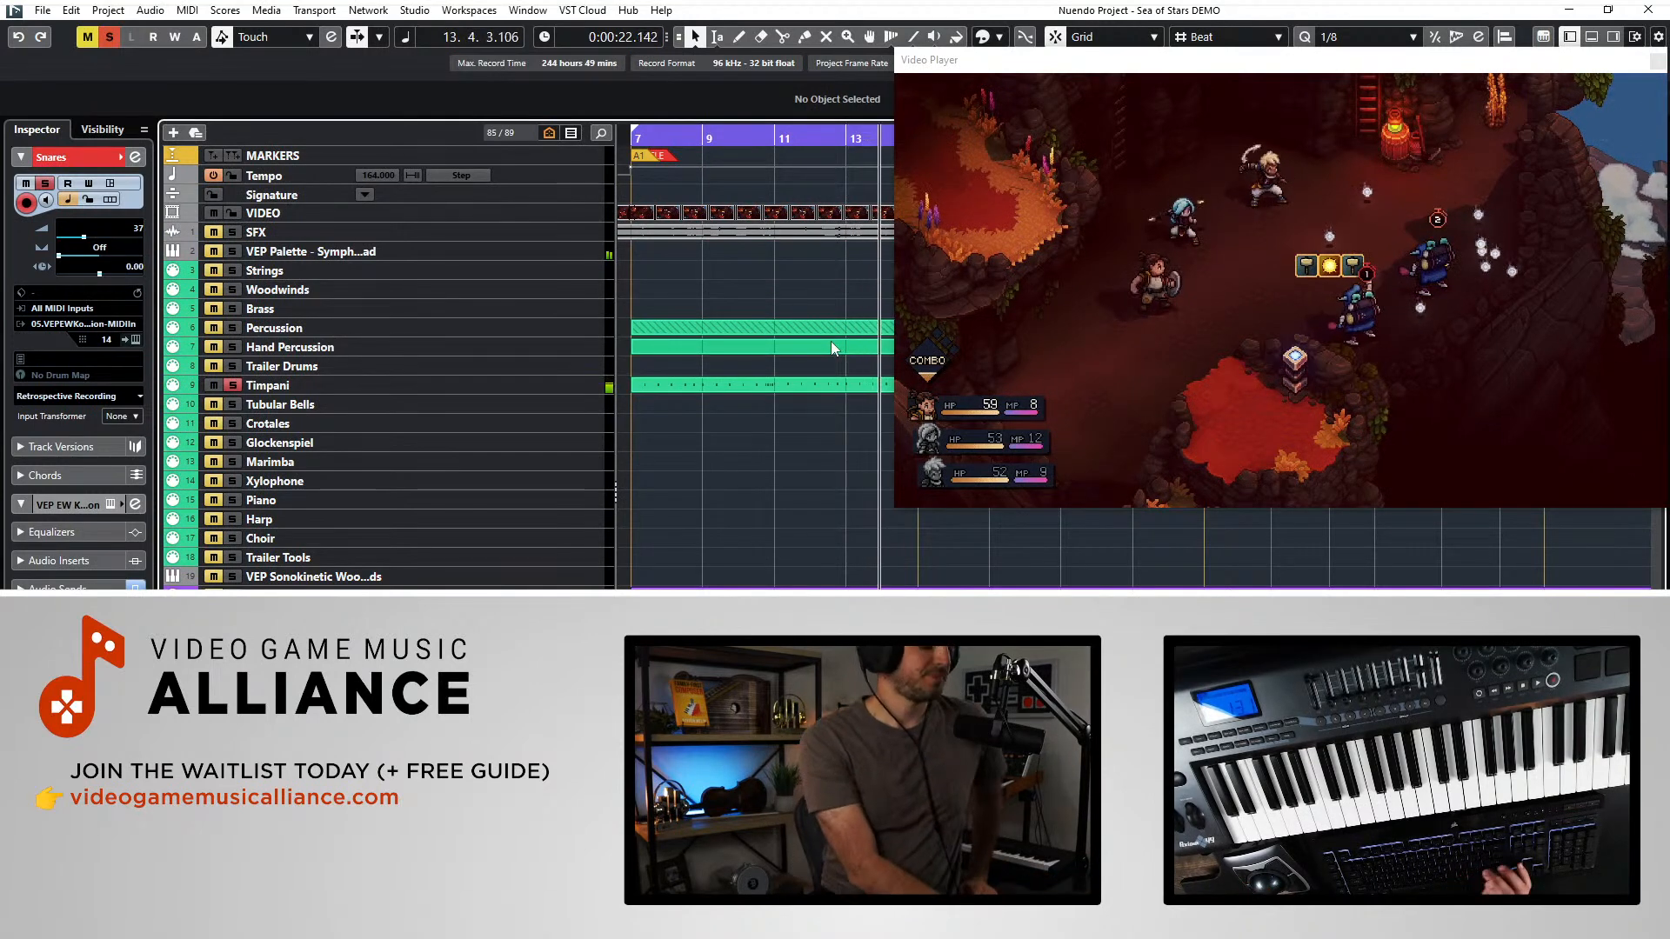
# - Set the Orch Chimes track's volume to 40
pyautogui.scroll(-15, 586, 548)
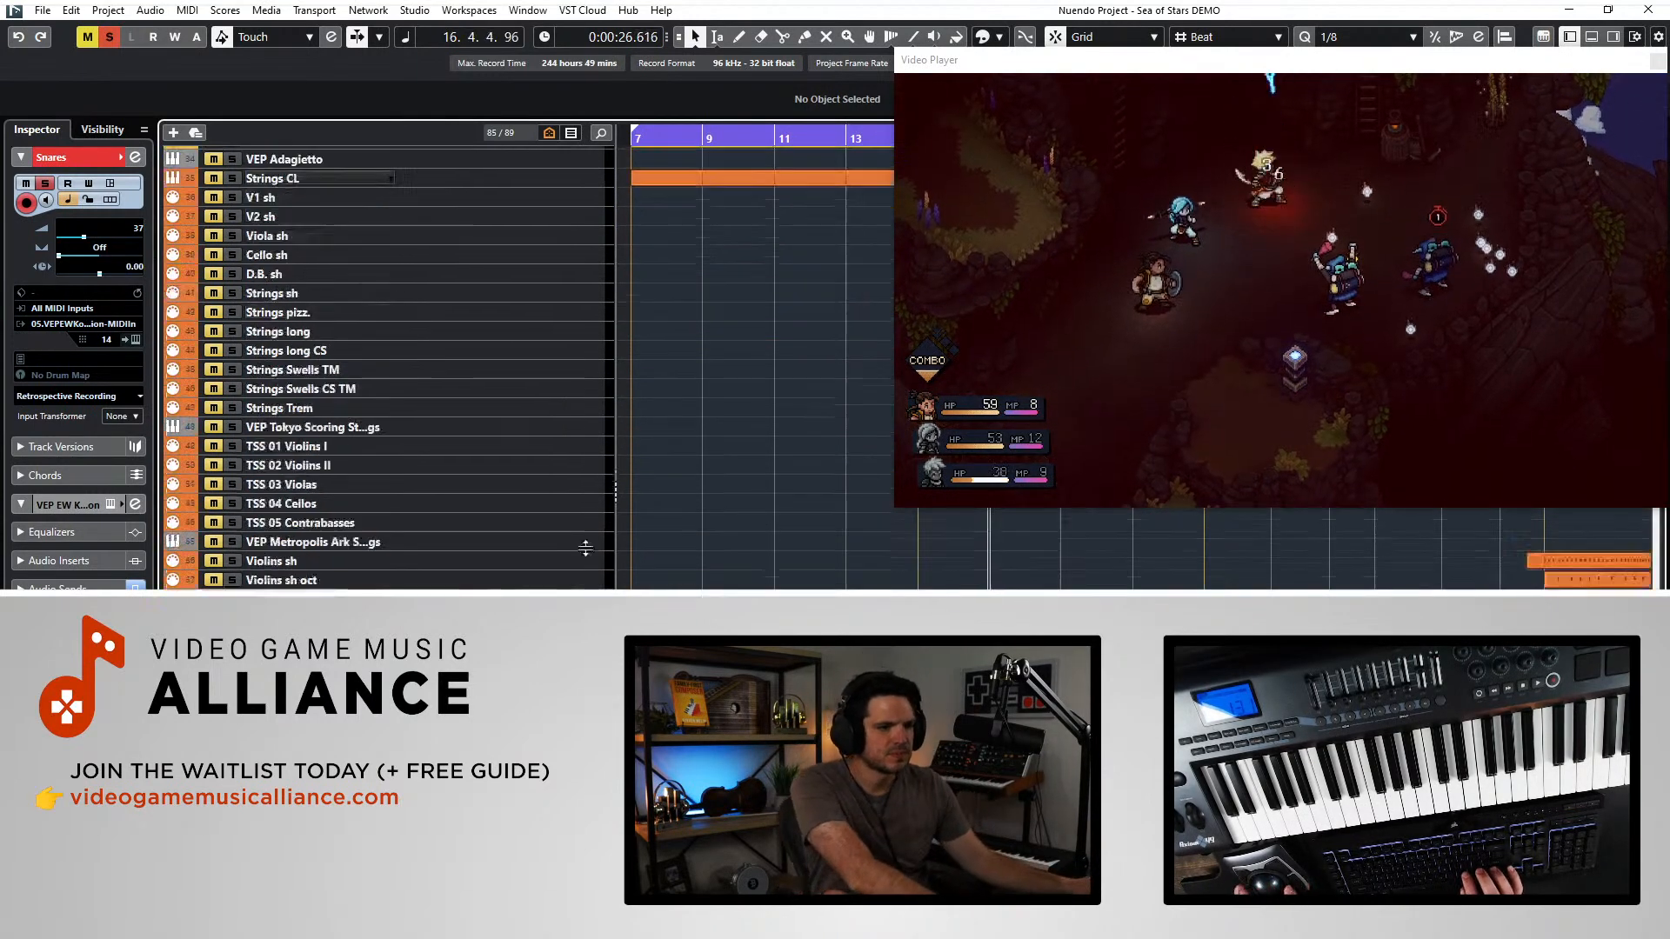
pyautogui.click(482, 533)
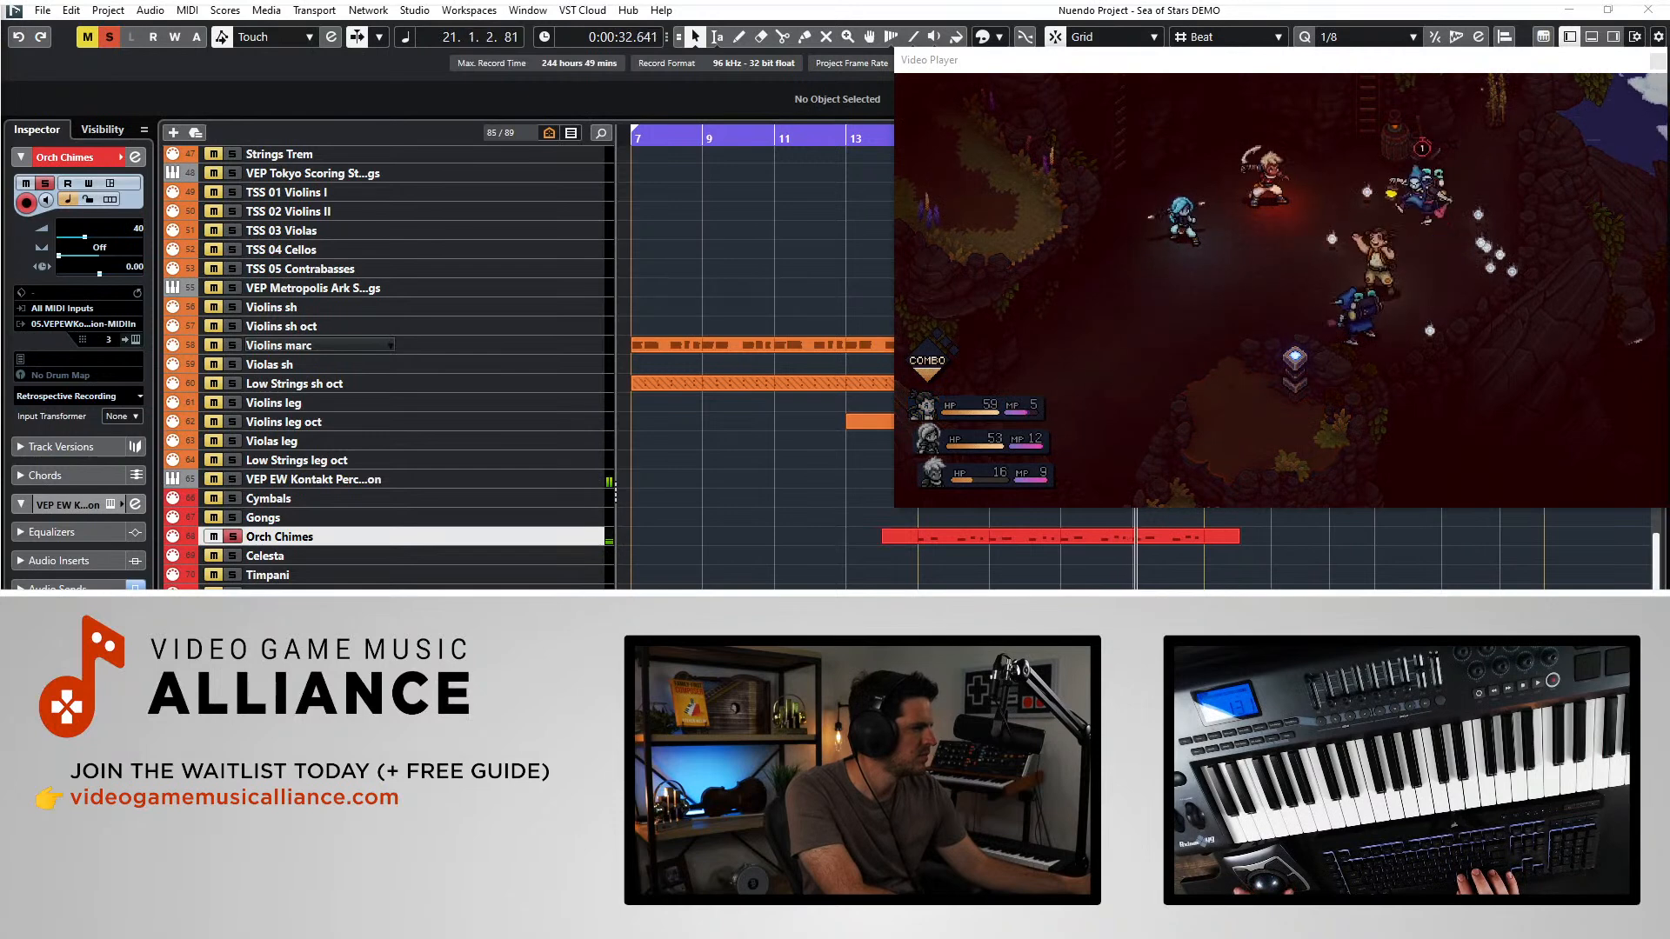
pyautogui.scroll(15, 649, 389)
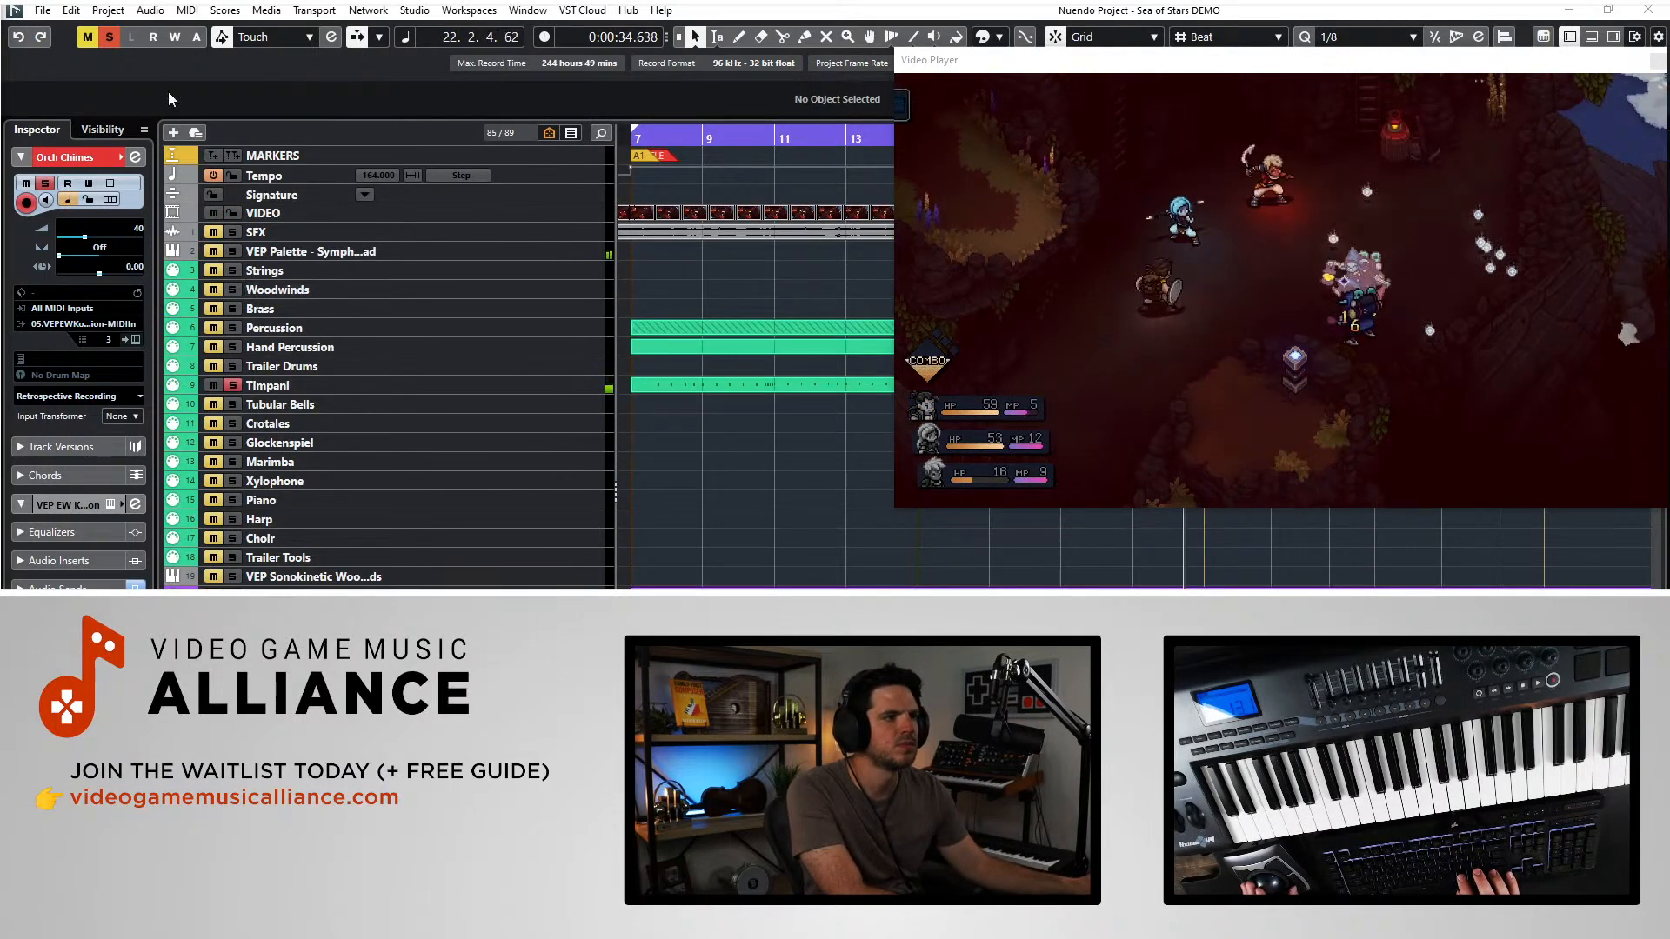
# - Deactivate all track solos and play the full mix from about bar 13
pyautogui.click(107, 39)
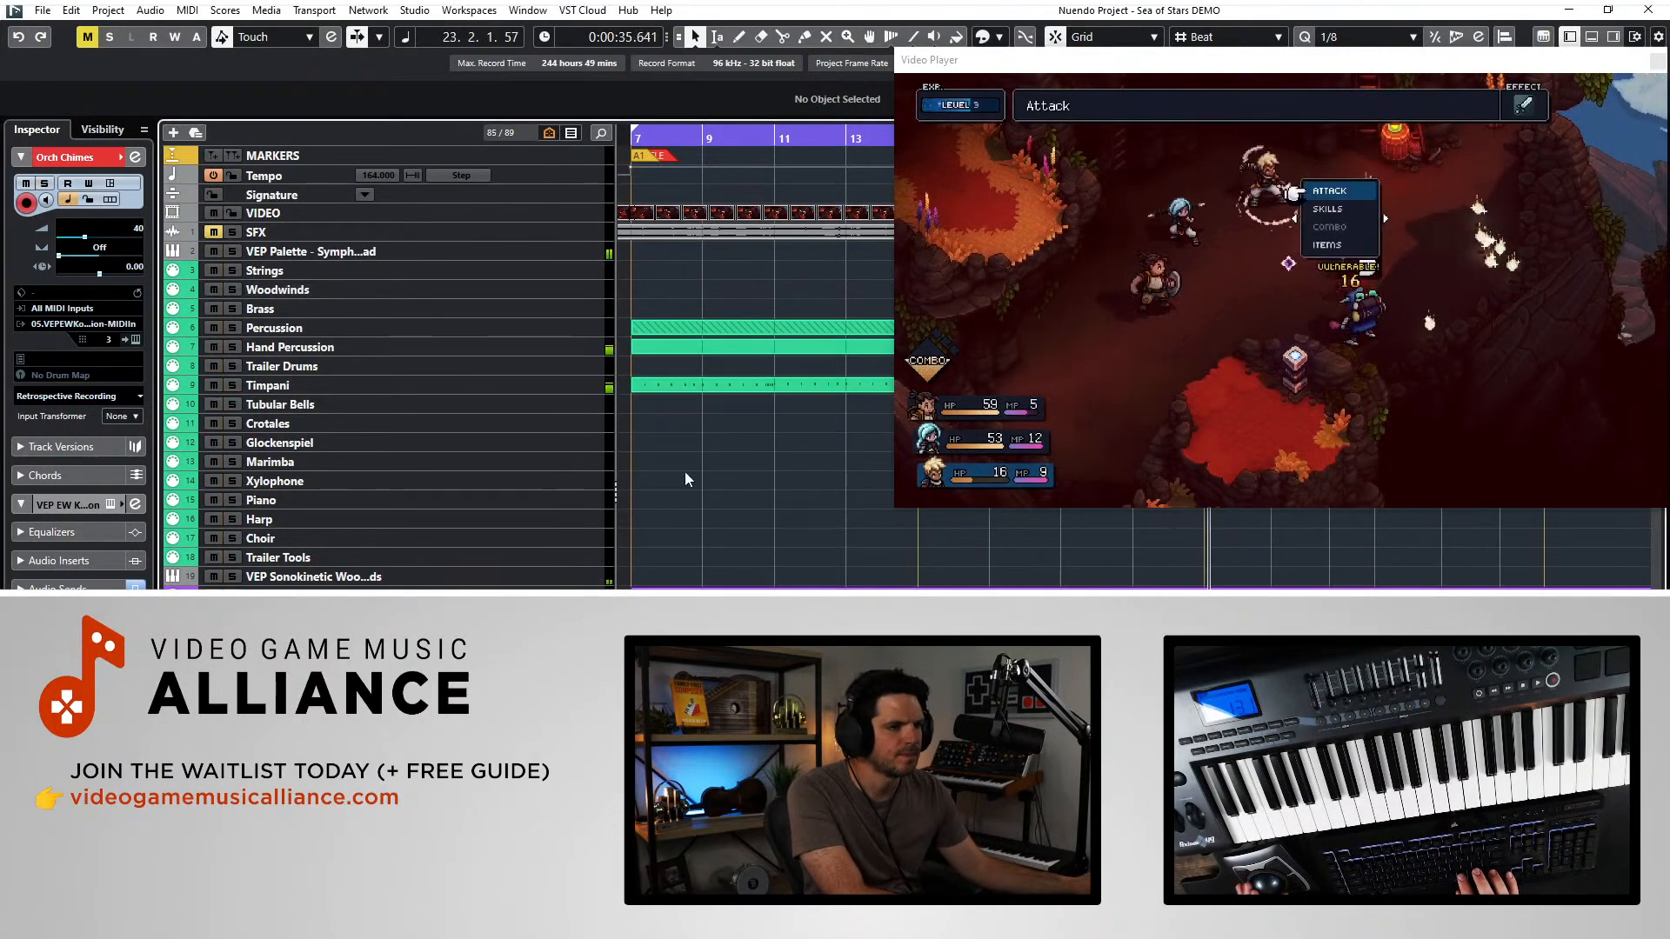
pyautogui.click(852, 137)
pyautogui.click(798, 416)
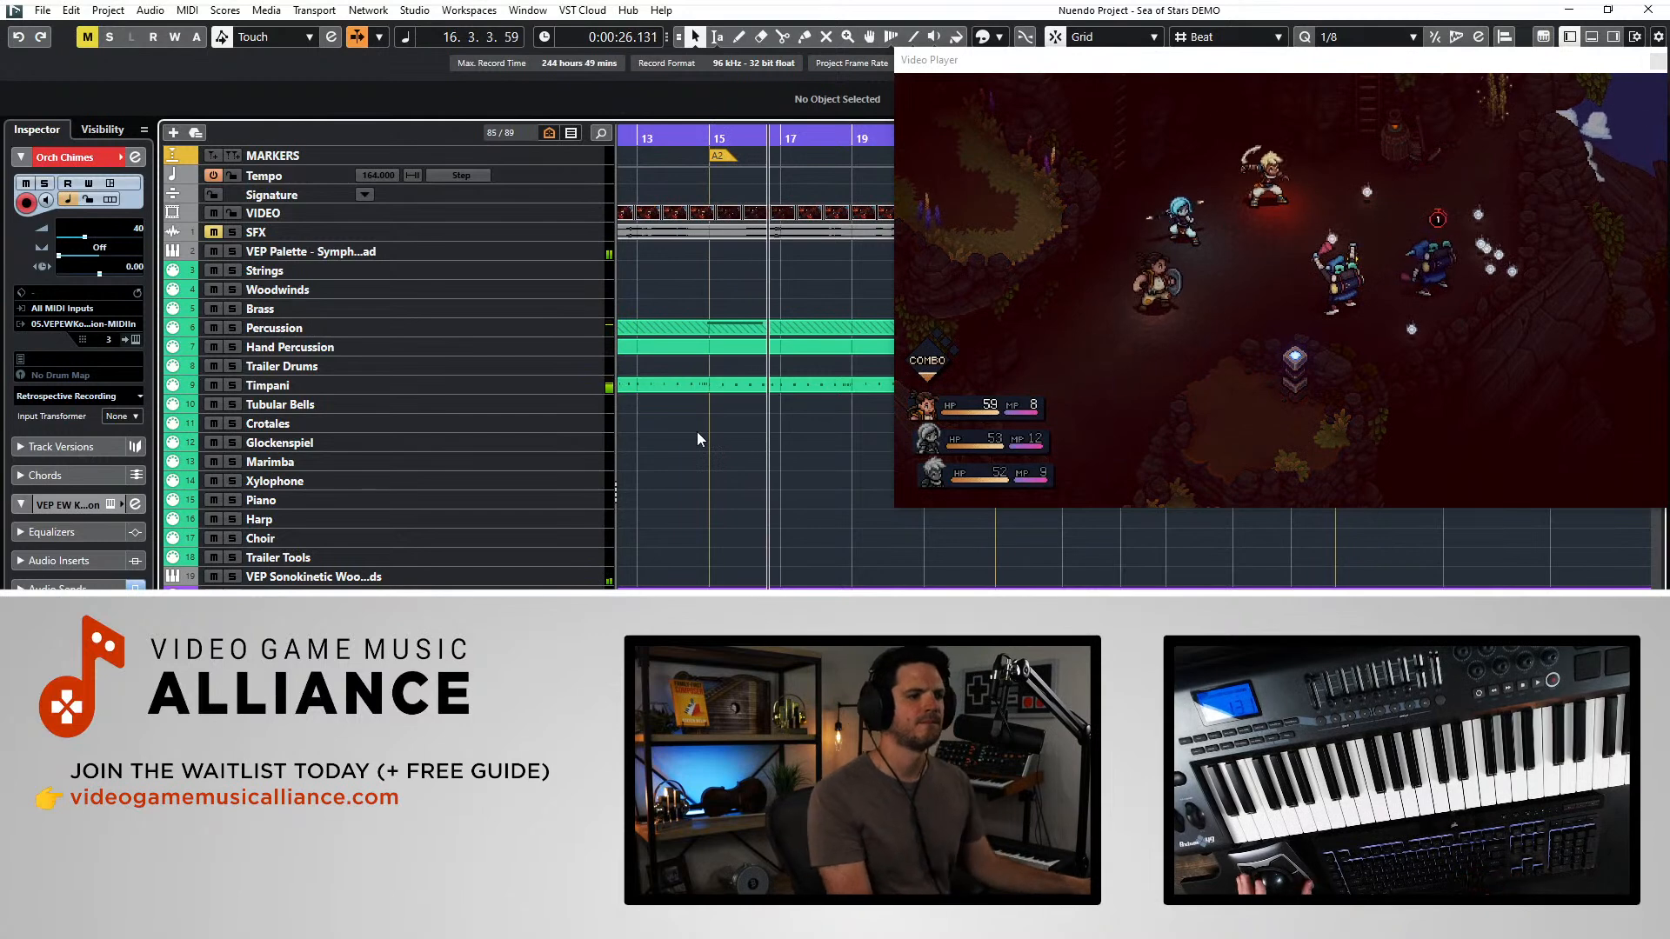
# - Select the VEP TH Brass track, then switch the selection to the green Crotales track
pyautogui.scroll(-5, 421, 473)
pyautogui.click(409, 467)
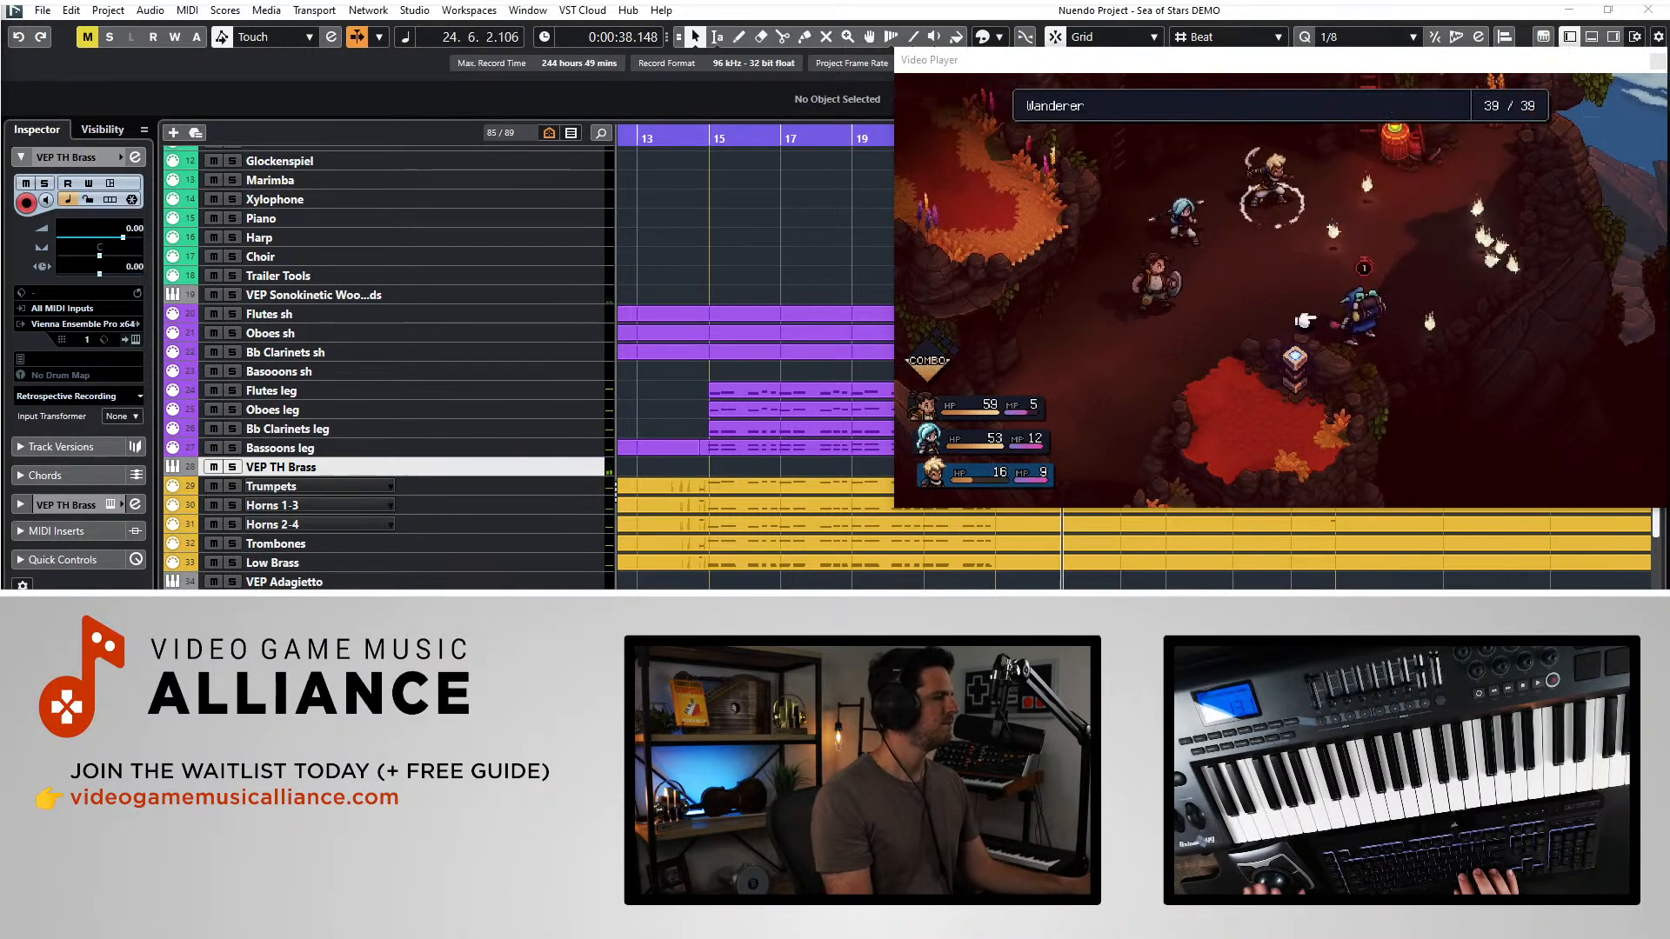
pyautogui.scroll(6, 712, 264)
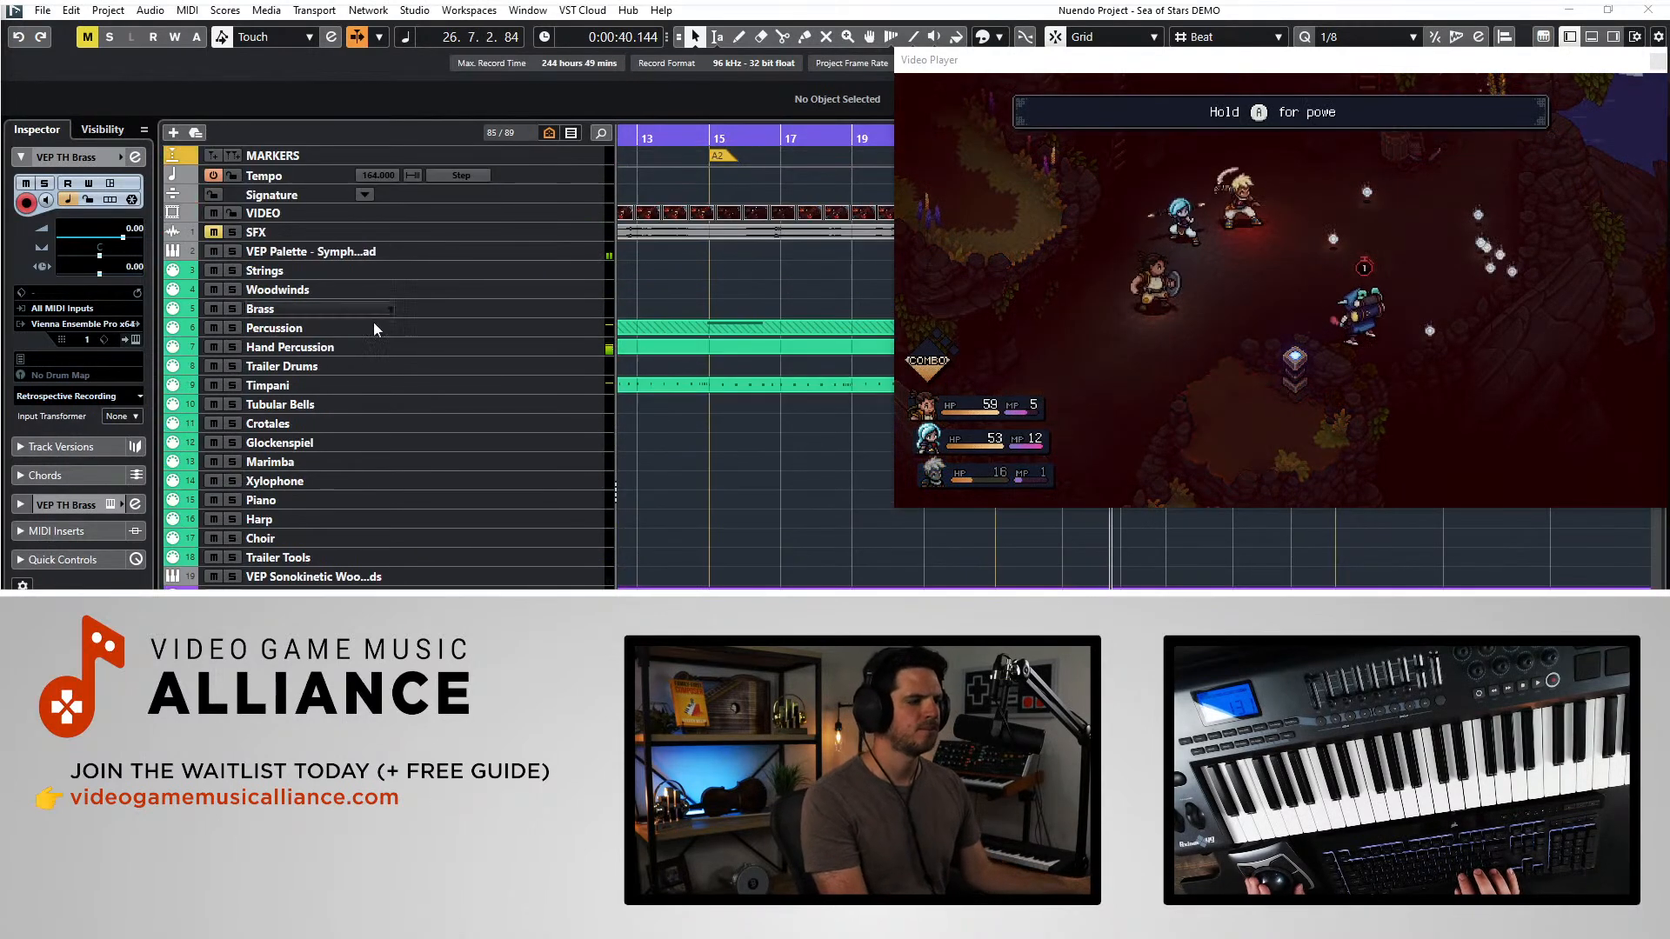
pyautogui.rightClick(389, 403)
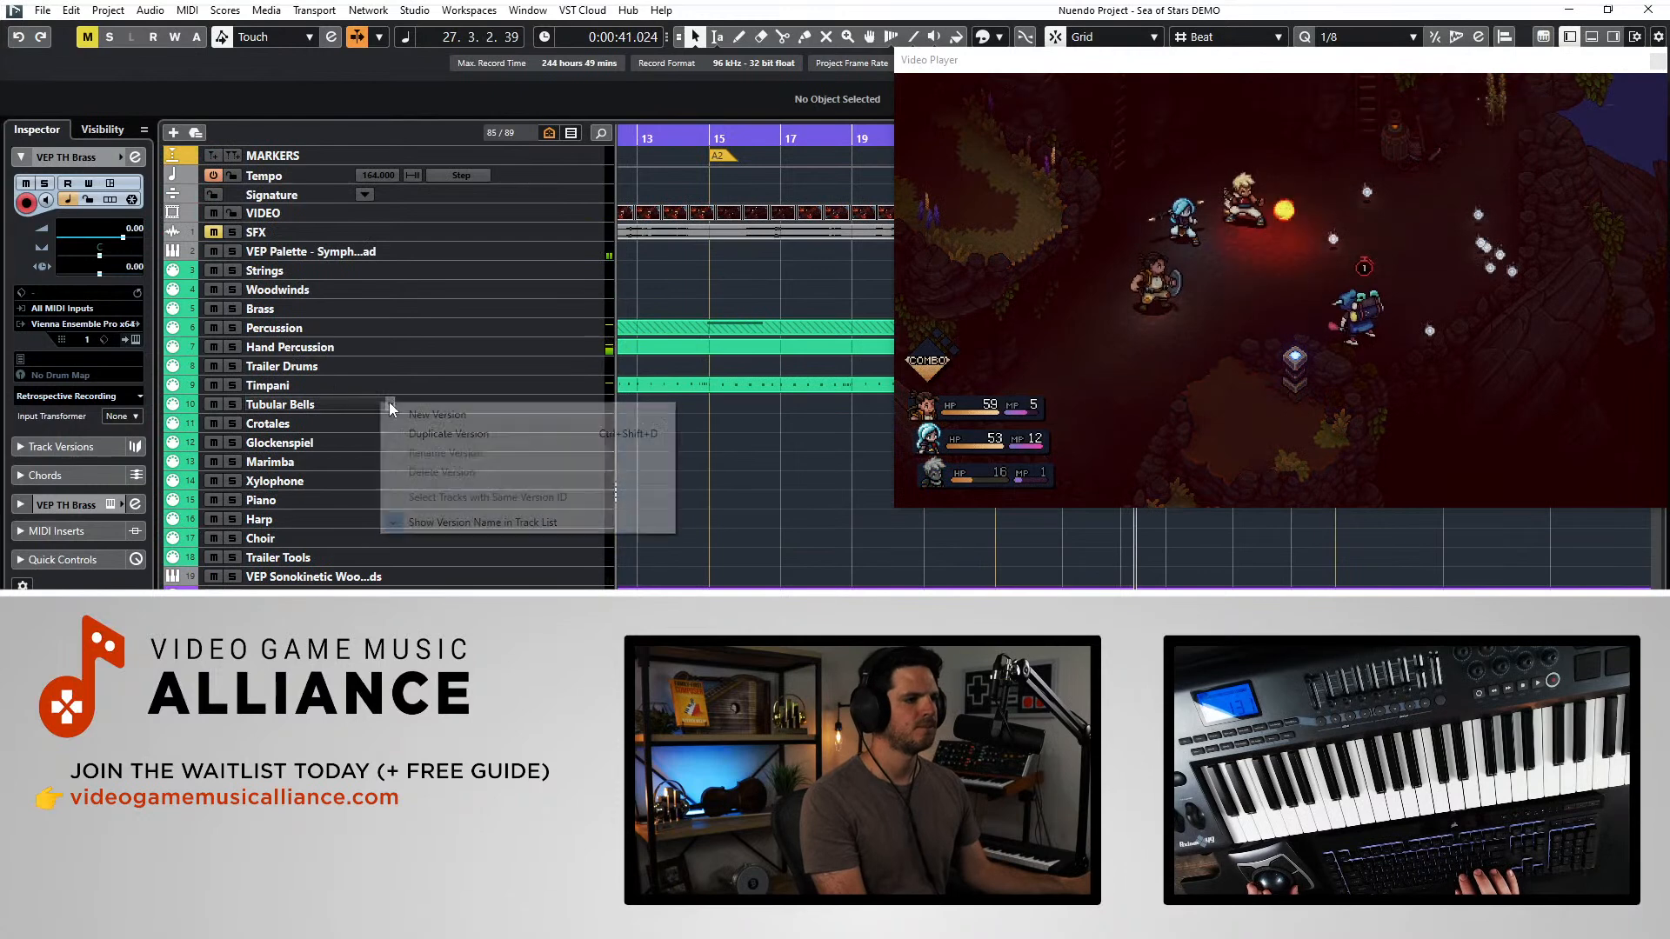
pyautogui.click(346, 442)
pyautogui.press('Down')
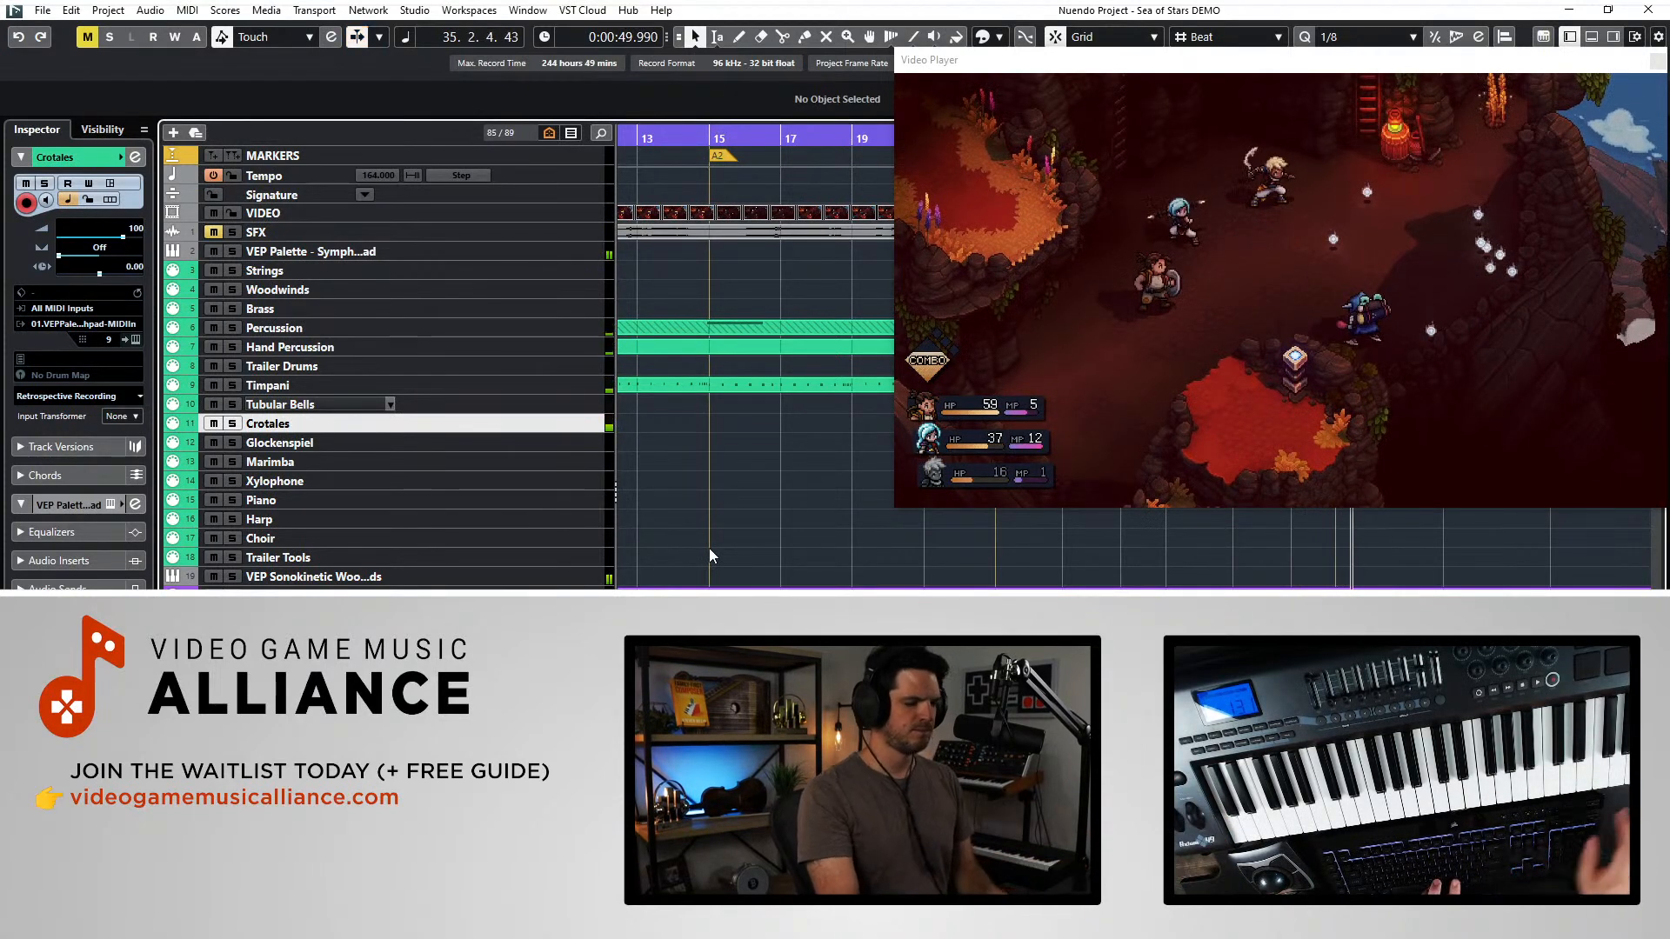
# - Try recording a Crotales part around bars 14 and 15, then delete the recorded part
pyautogui.press('KP_Subtract')
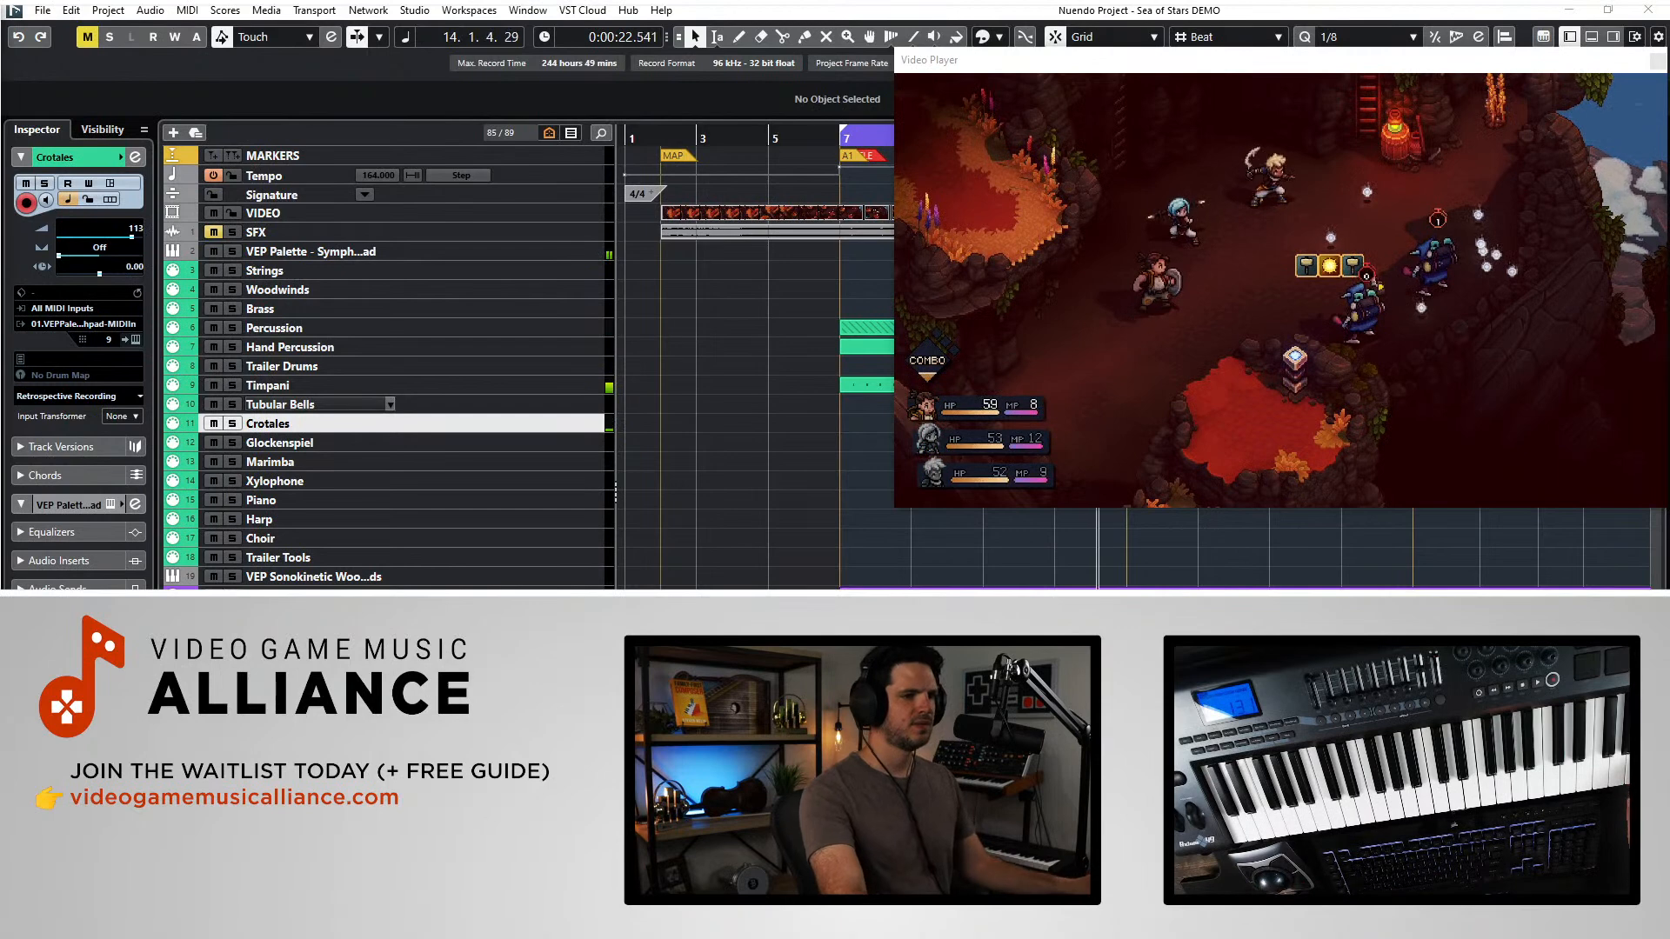
pyautogui.press('KP_Multiply')
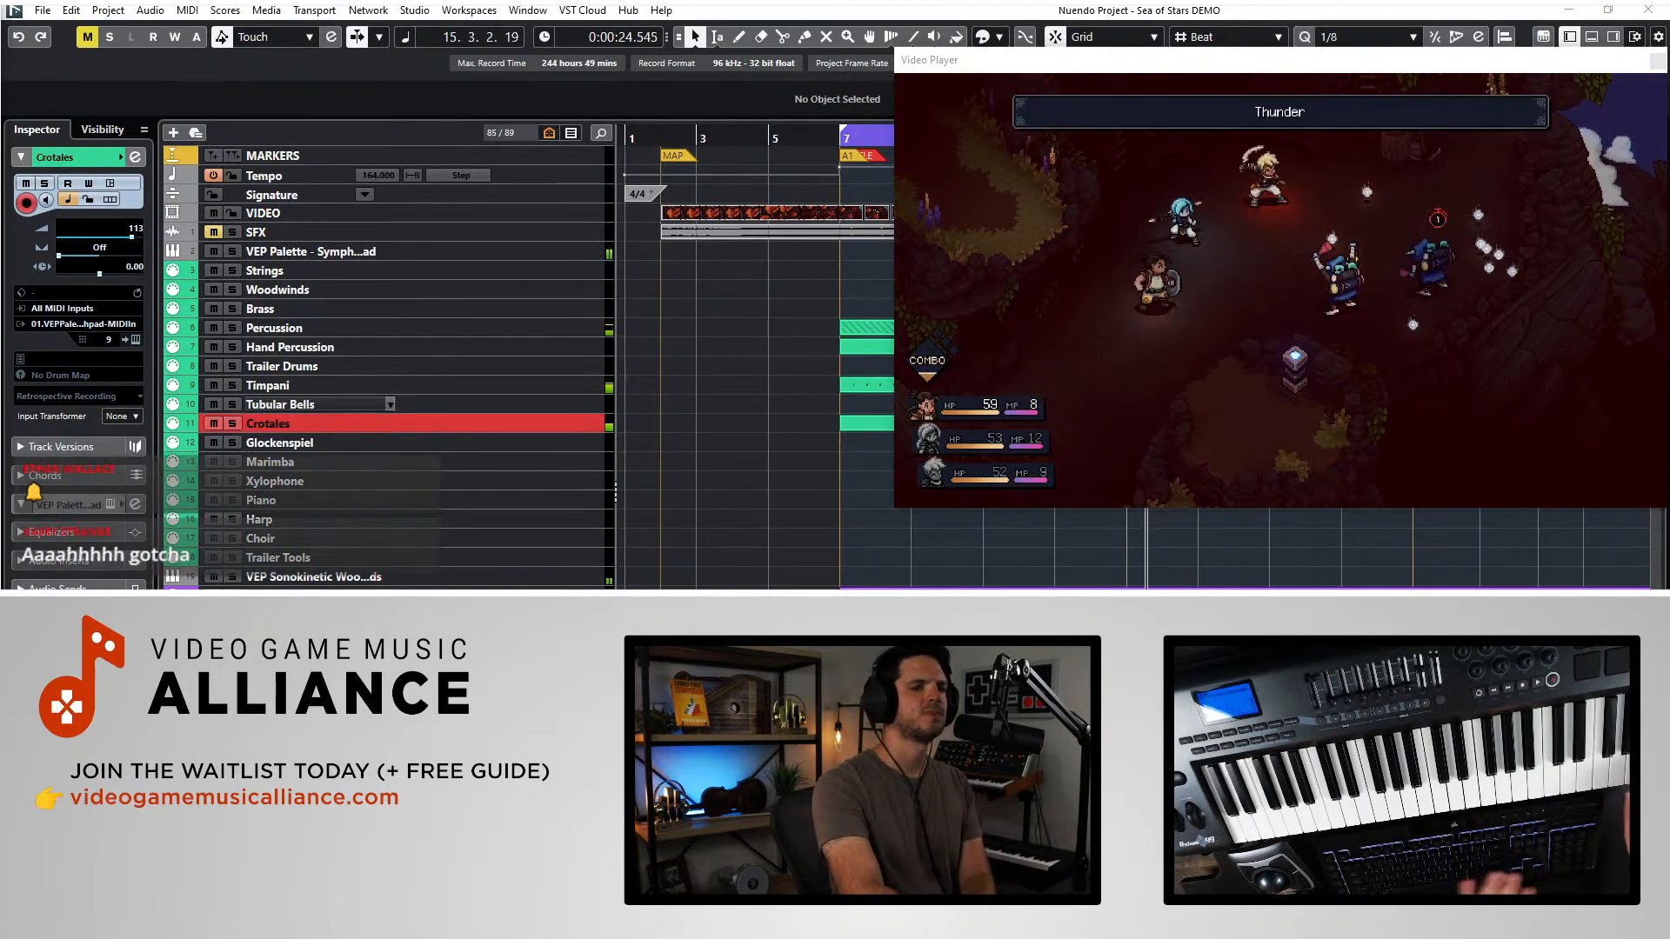
pyautogui.press('KP_Multiply')
pyautogui.hscroll(3, 767, 443)
pyautogui.click(770, 426)
pyautogui.press('Delete')
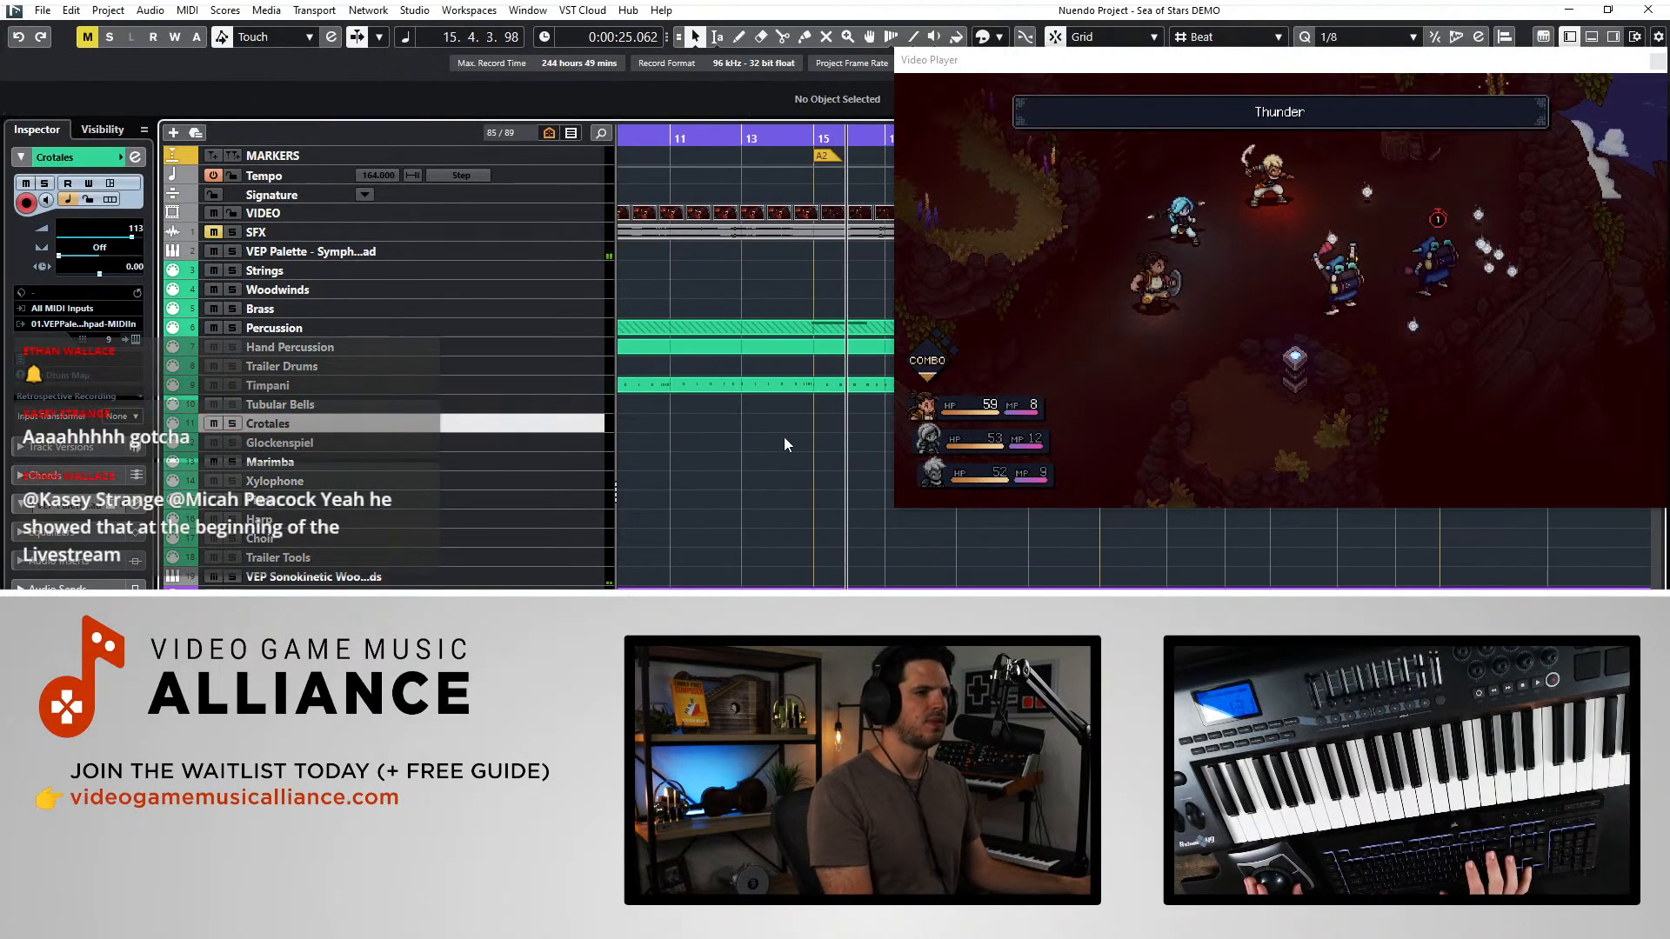
# - Play the full mix up to bar 36, then replay the section around bar 22
pyautogui.hscroll(2, 793, 444)
pyautogui.press('KP_Add')
pyautogui.press('KP_Add')
pyautogui.press('KP_Add')
pyautogui.press('KP_Add')
pyautogui.press('KP_Enter')
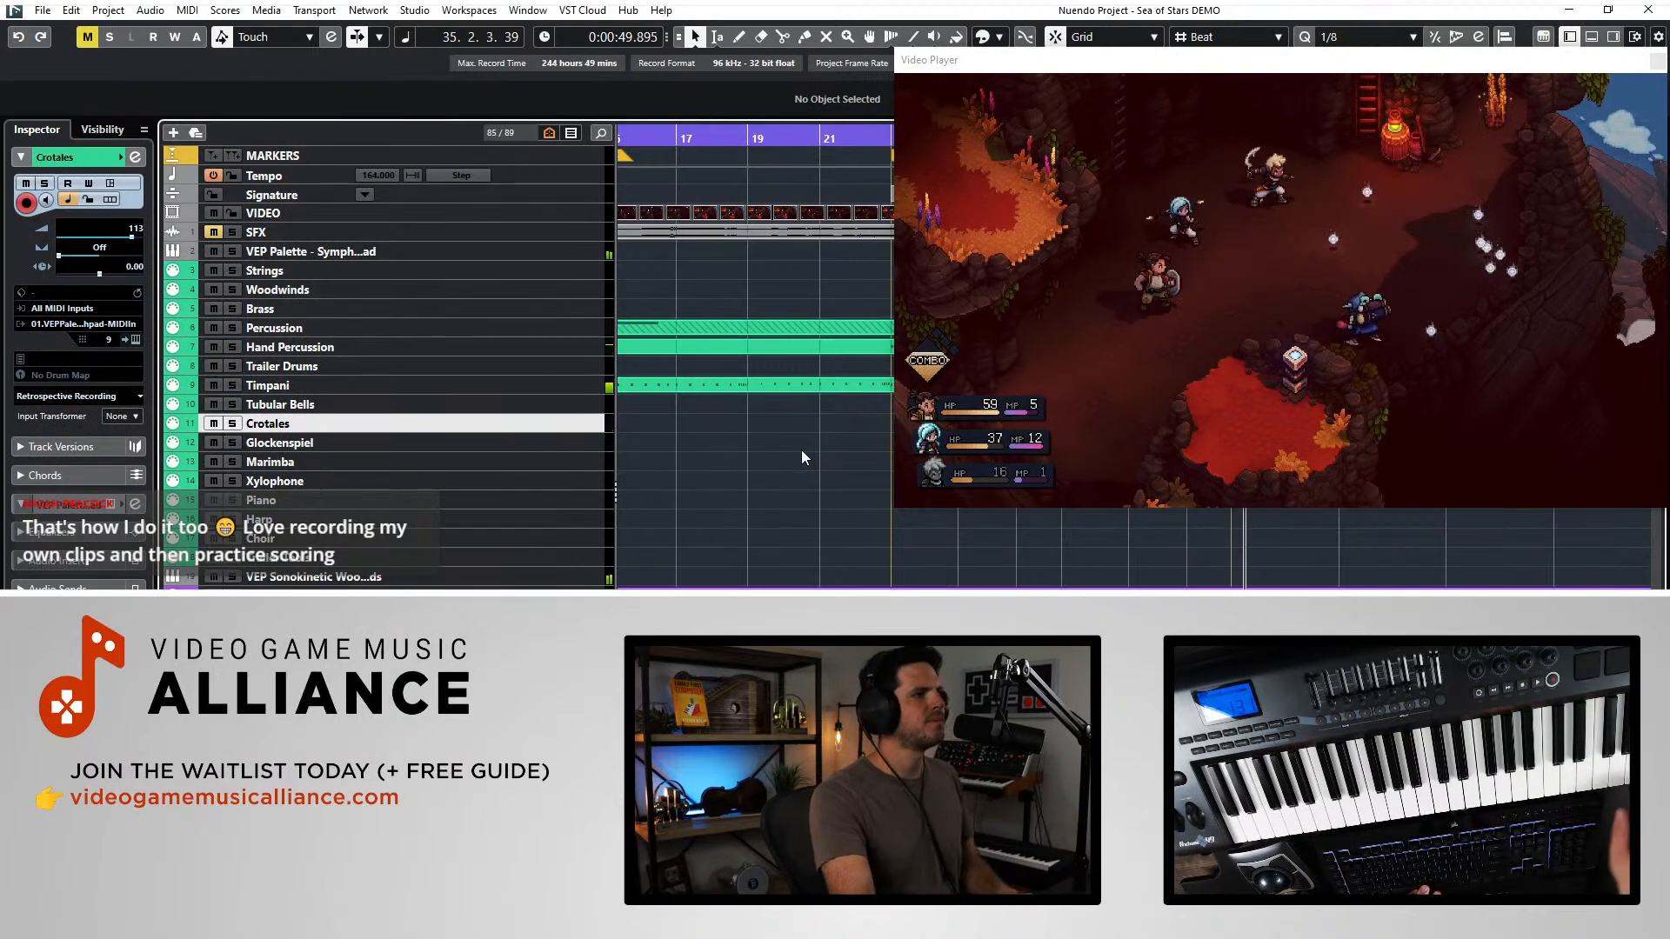
pyautogui.press('space')
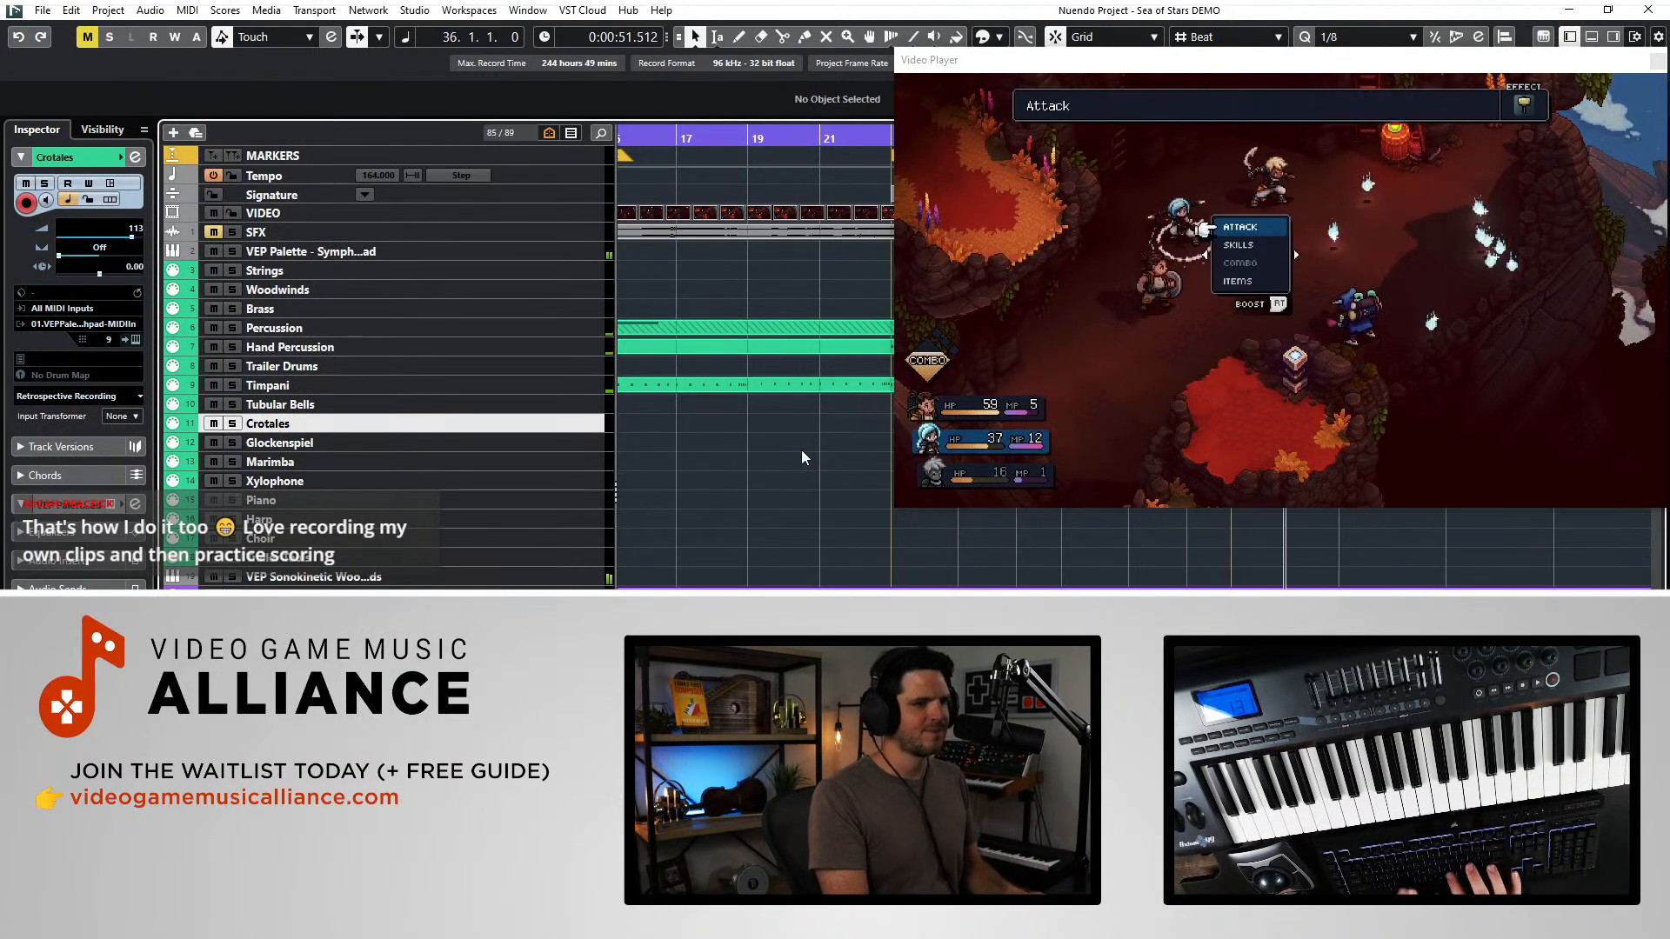
pyautogui.press('KP_Subtract')
pyautogui.press('space')
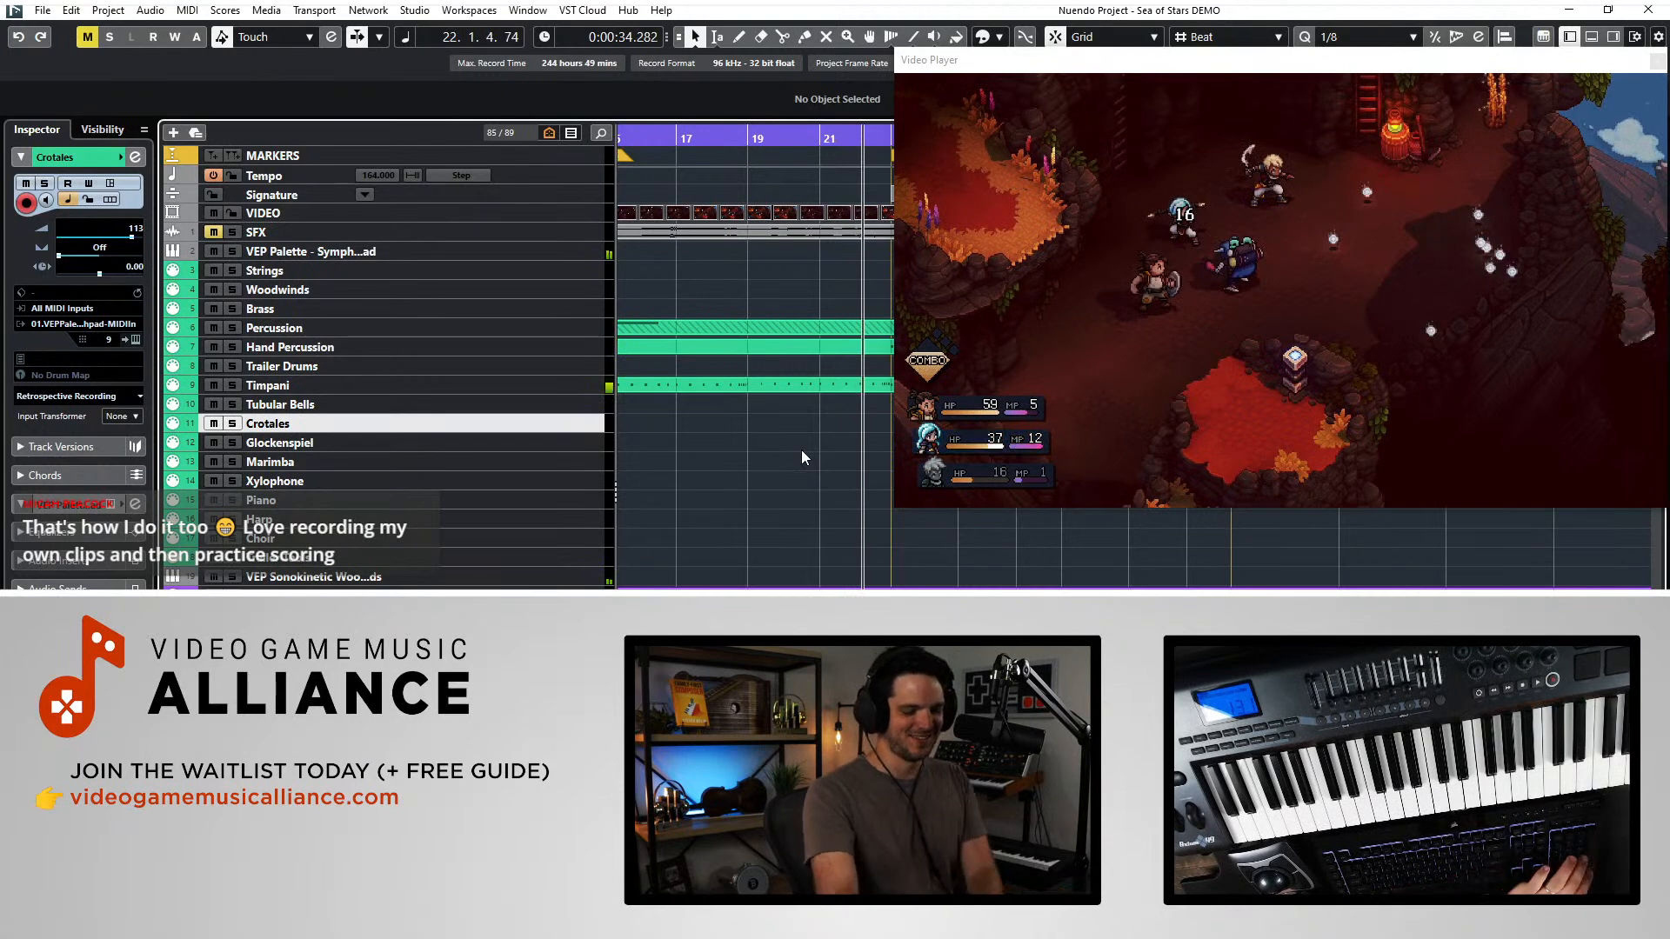
# - Try recording a Crotales take up to bar 29 and undo the recording
pyautogui.press('KP_Multiply')
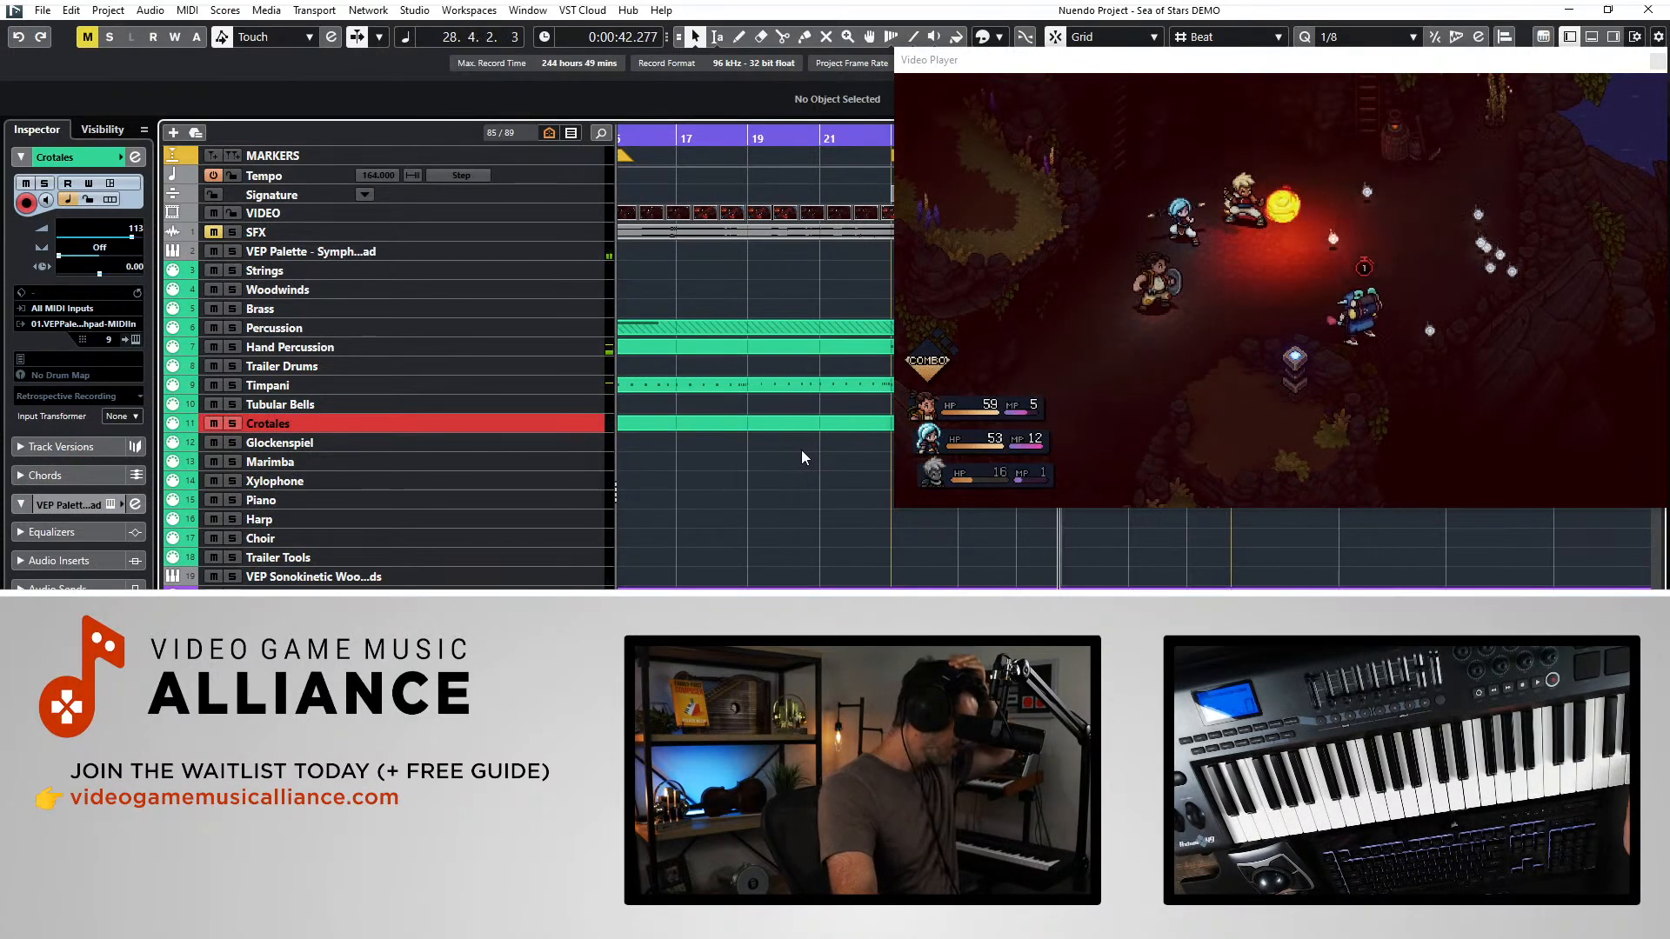
pyautogui.press('space')
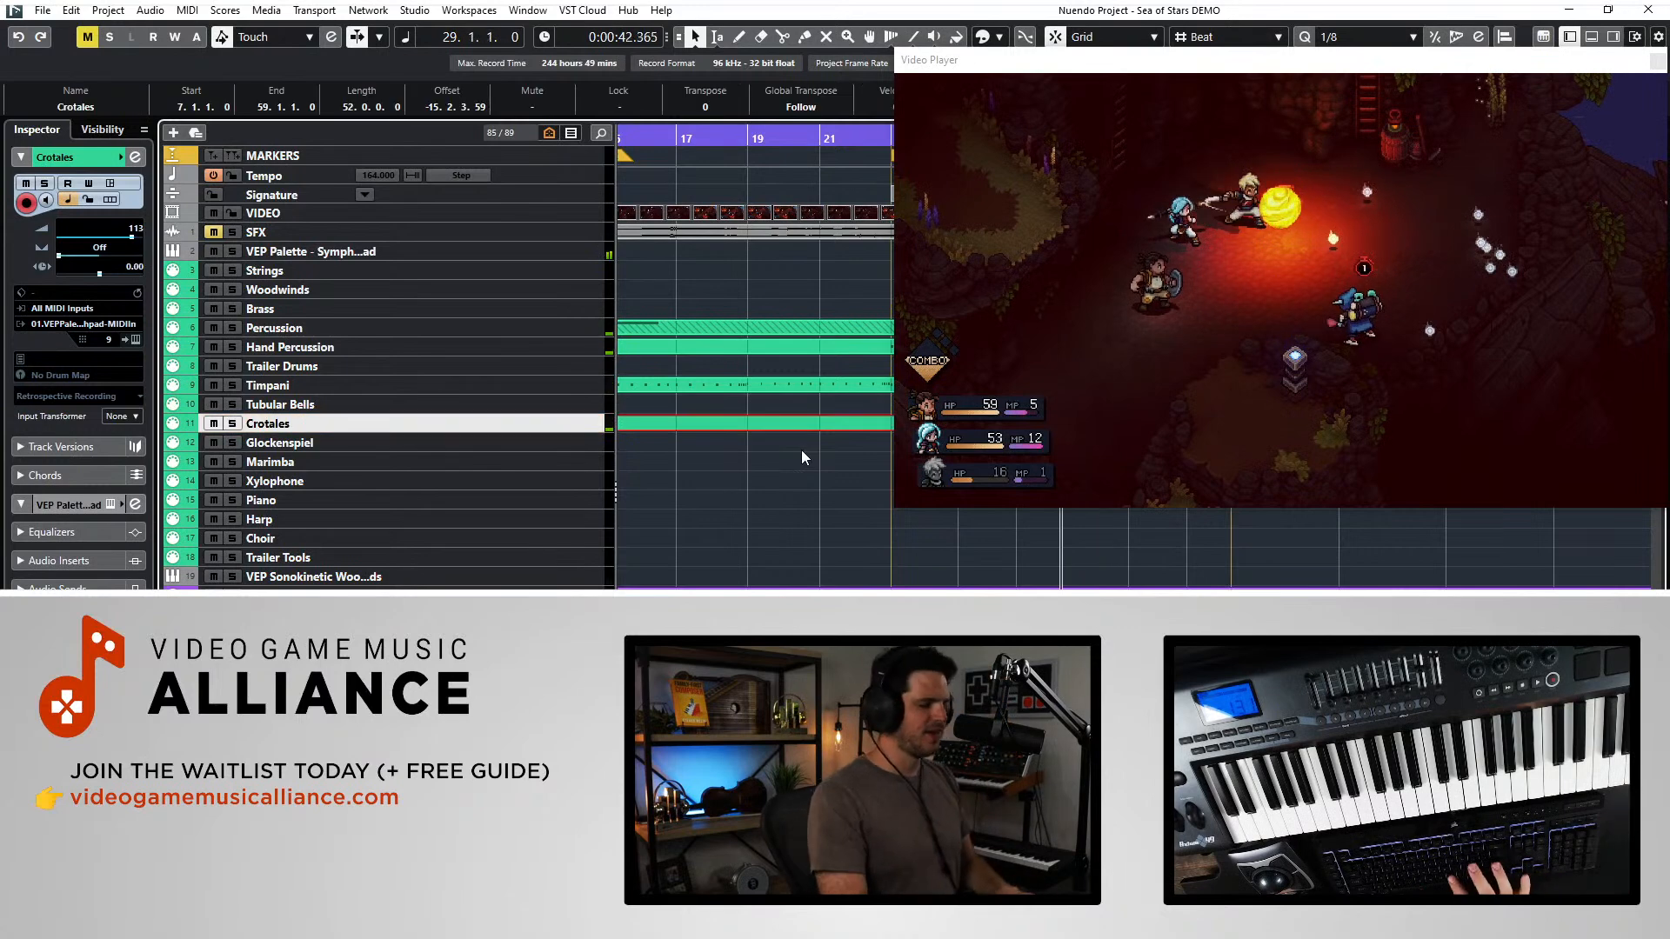
pyautogui.hotkey('ctrl', 'z')
# - Record a Crotales part from bar 23 to bar 35, undoing the first attempt and recording it again
pyautogui.press('KP_Subtract')
pyautogui.press('KP_Subtract')
pyautogui.press('KP_Subtract')
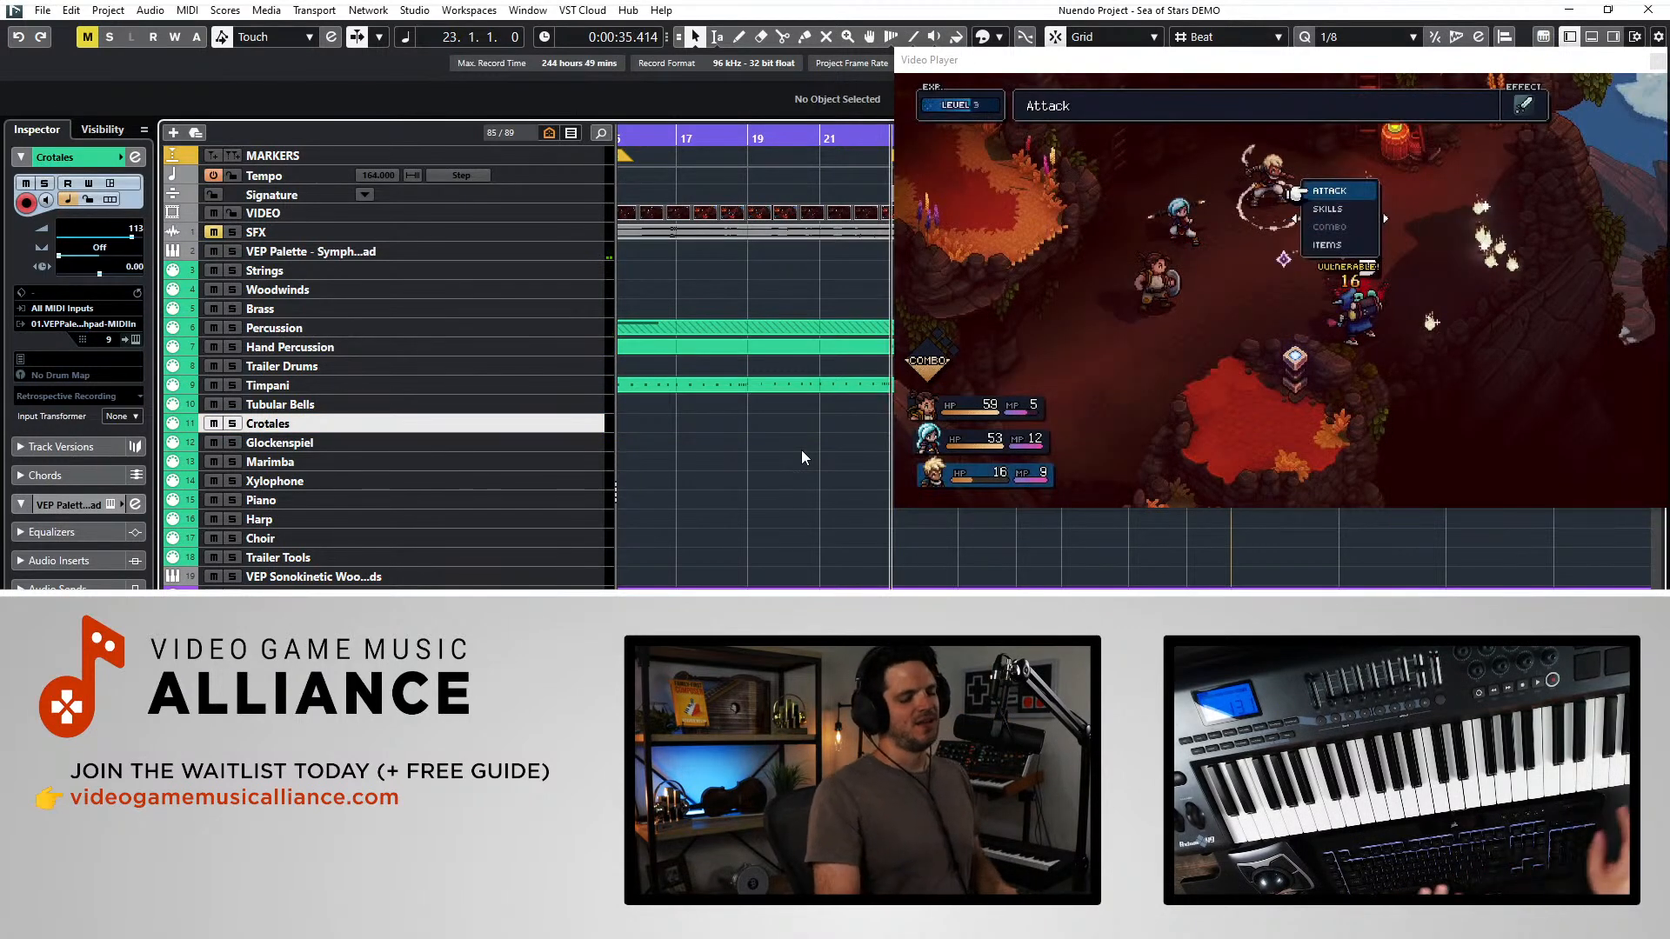
pyautogui.press('KP_Multiply')
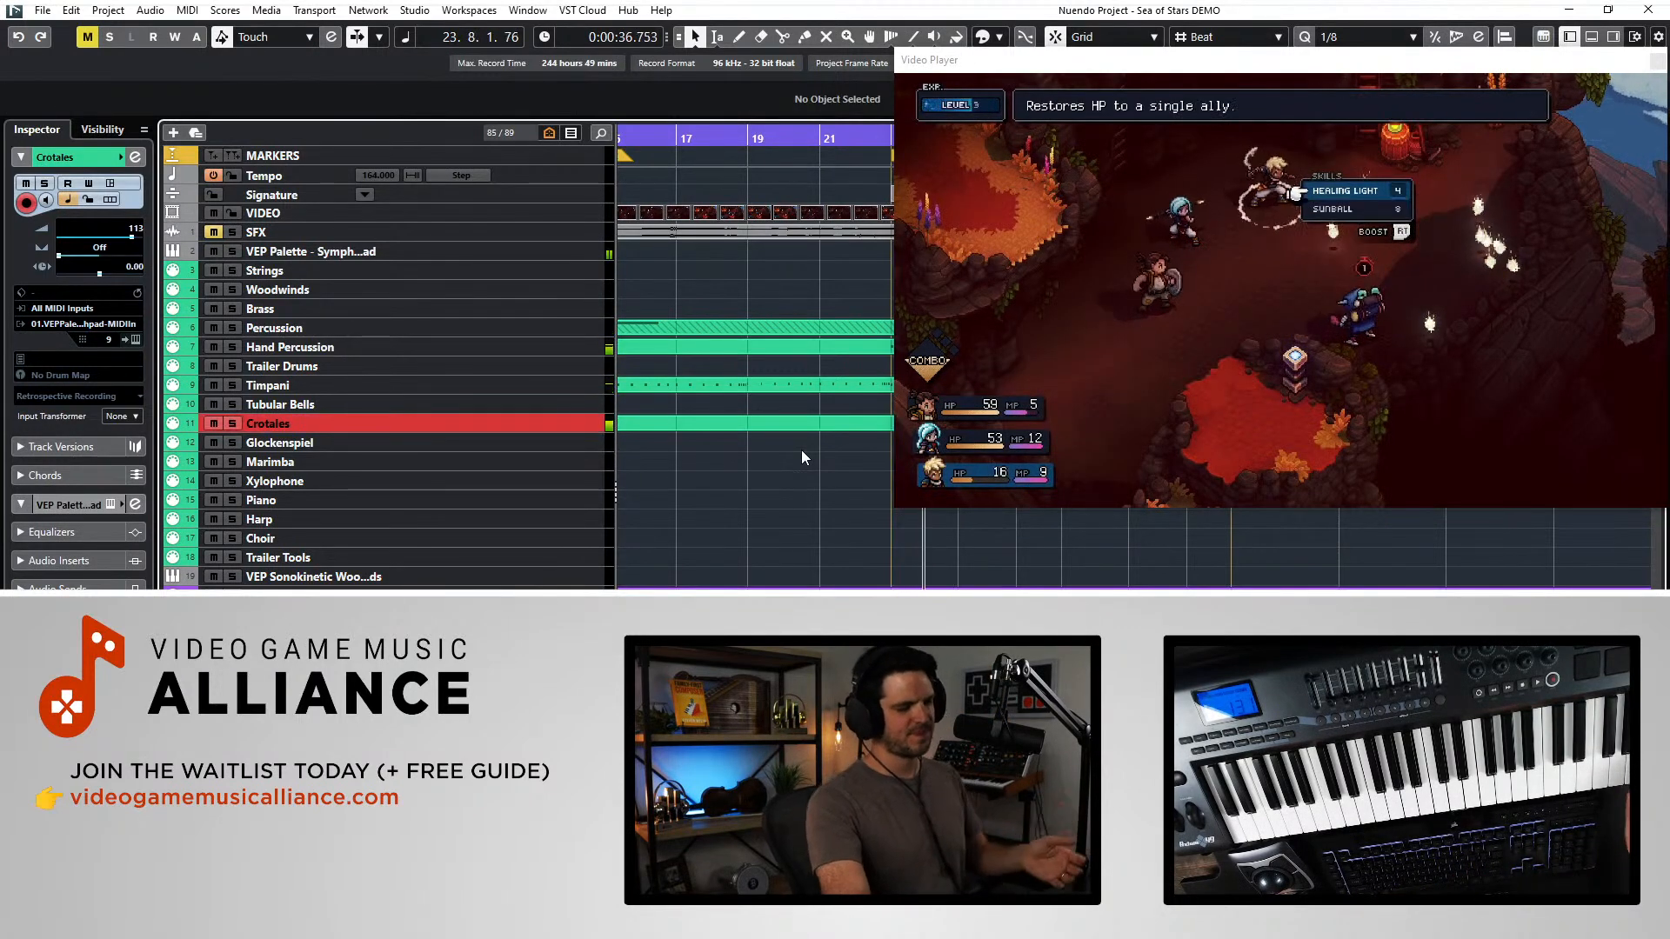
pyautogui.hotkey('ctrl', 'z')
pyautogui.press('KP_Multiply')
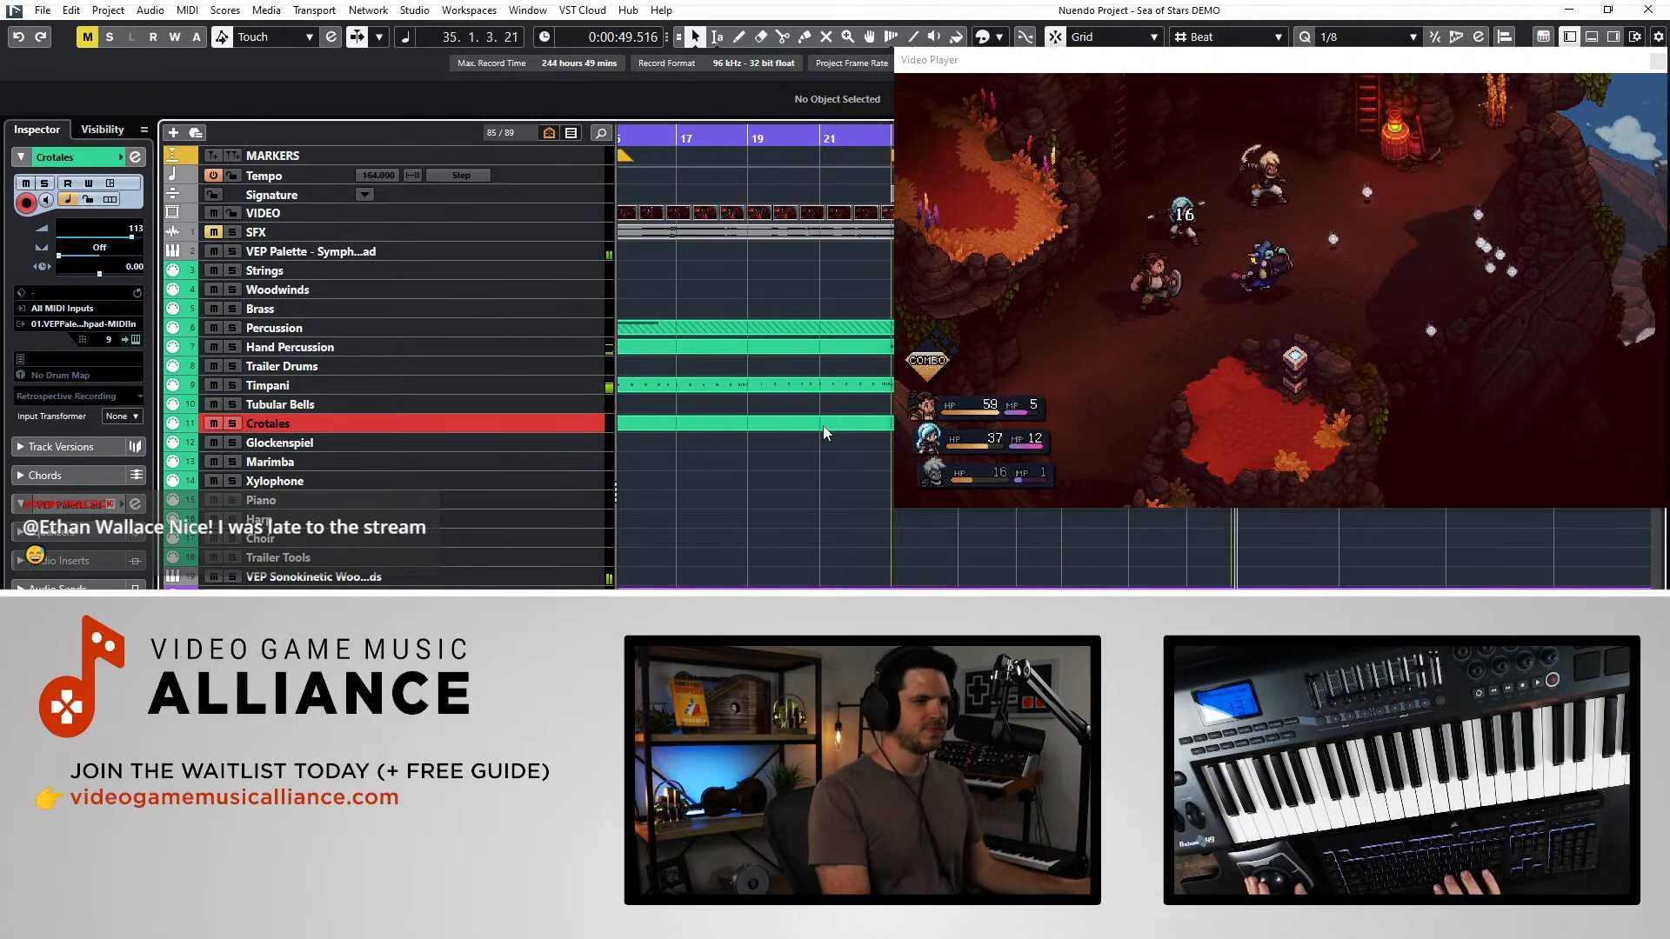
pyautogui.press('space')
# - Quantize all notes of the recorded Crotales part to 1/8 and shrink the Video Player window, moving it up
pyautogui.hscroll(3, 805, 425)
pyautogui.doubleClick(733, 426)
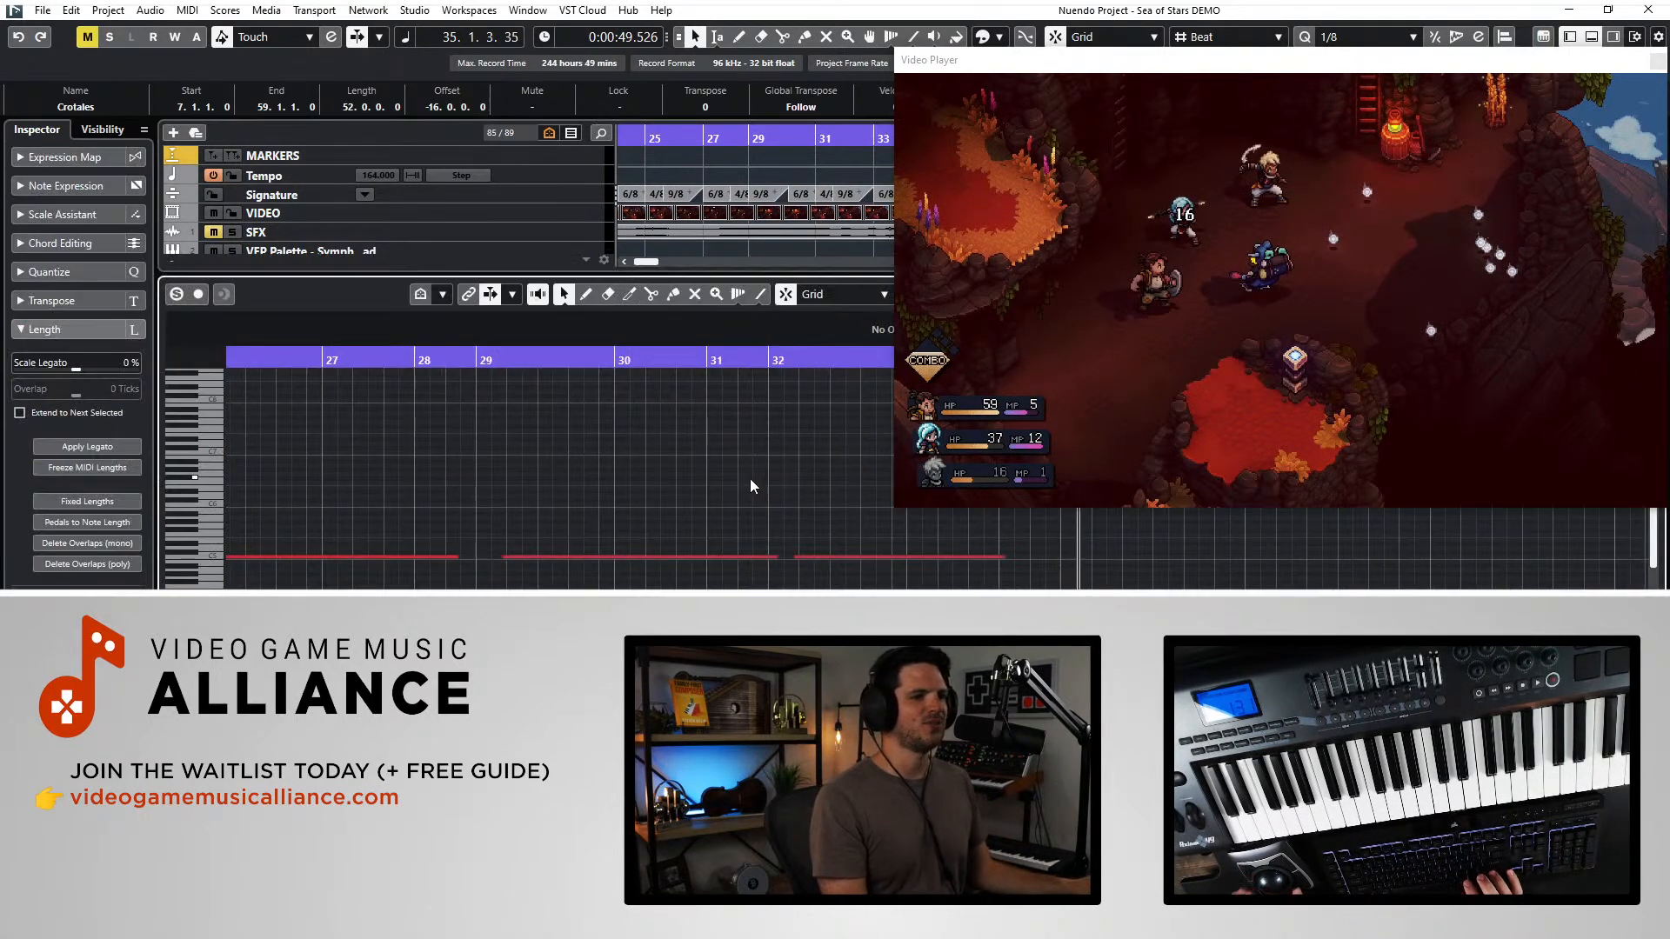
pyautogui.hotkey('ctrl', 'a')
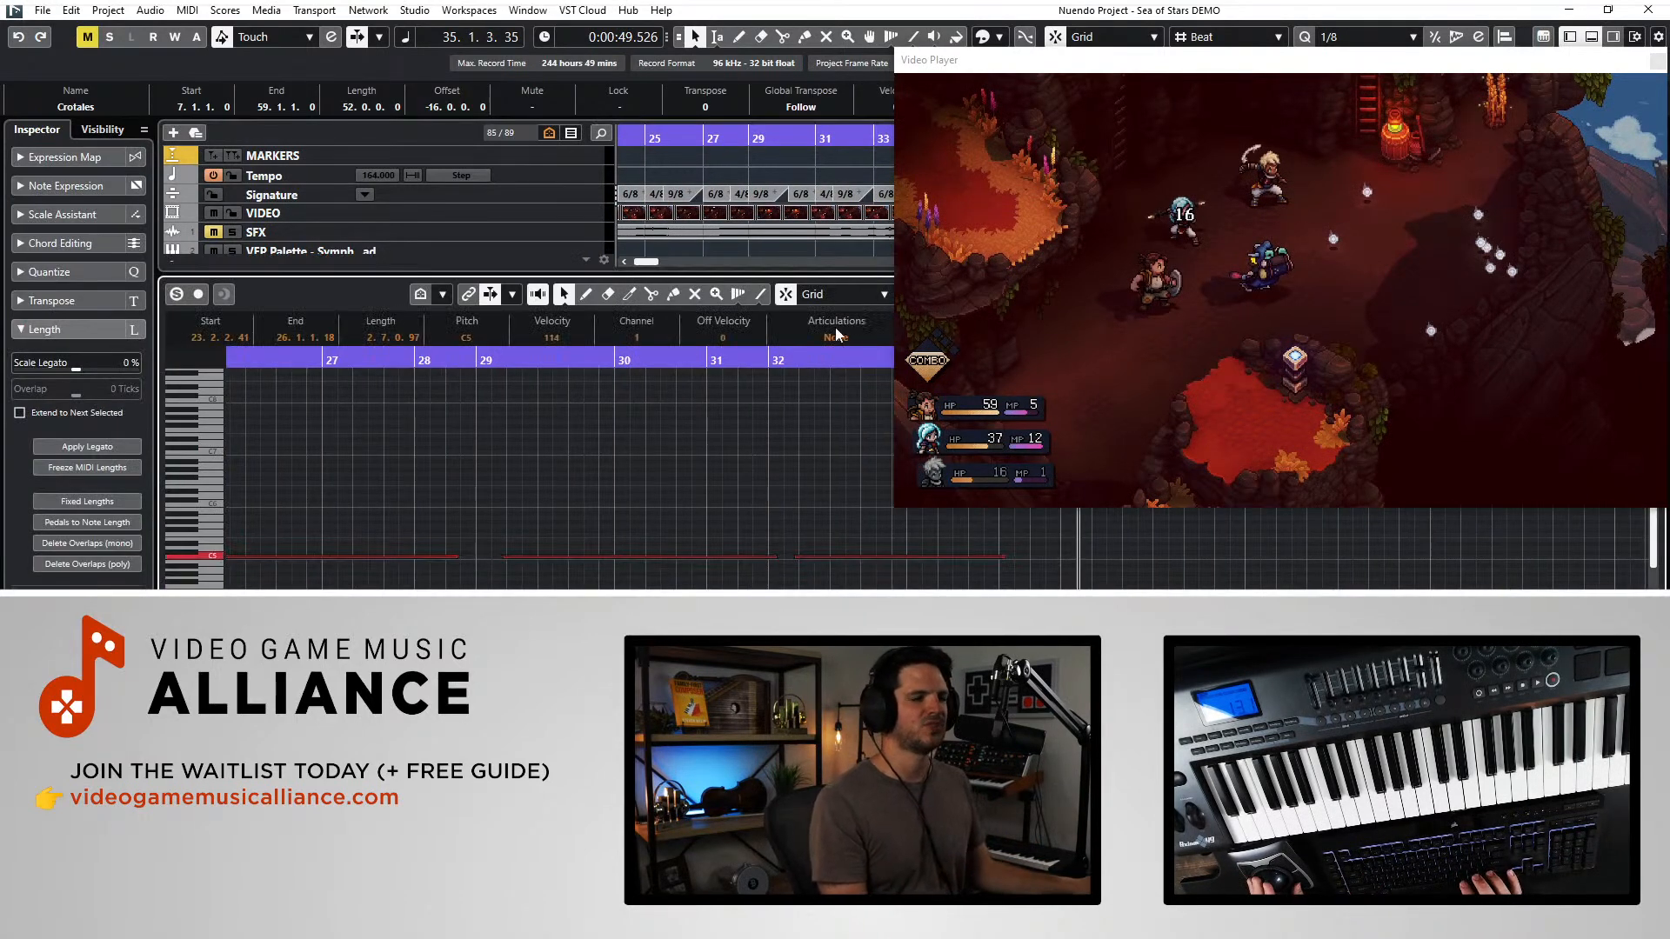
pyautogui.click(987, 76)
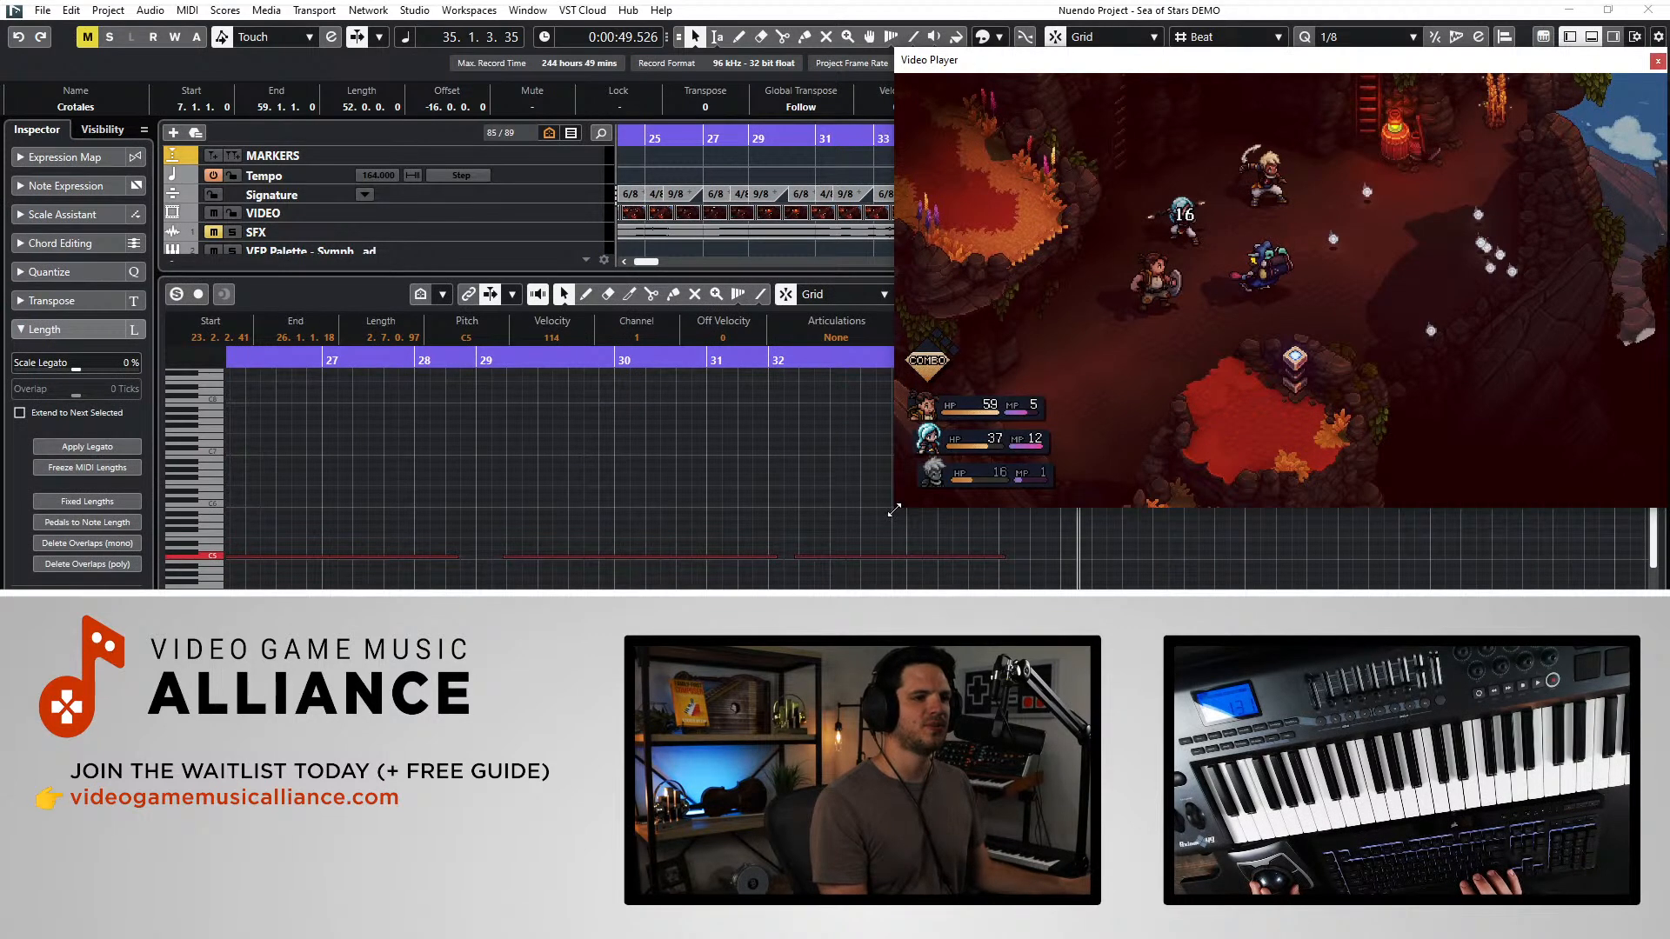
pyautogui.moveTo(893, 511); pyautogui.dragTo(1065, 414)
pyautogui.moveTo(1154, 59)
pyautogui.mouseDown()
pyautogui.moveTo(1098, 42)
pyautogui.moveTo(1158, 33)
pyautogui.mouseUp()
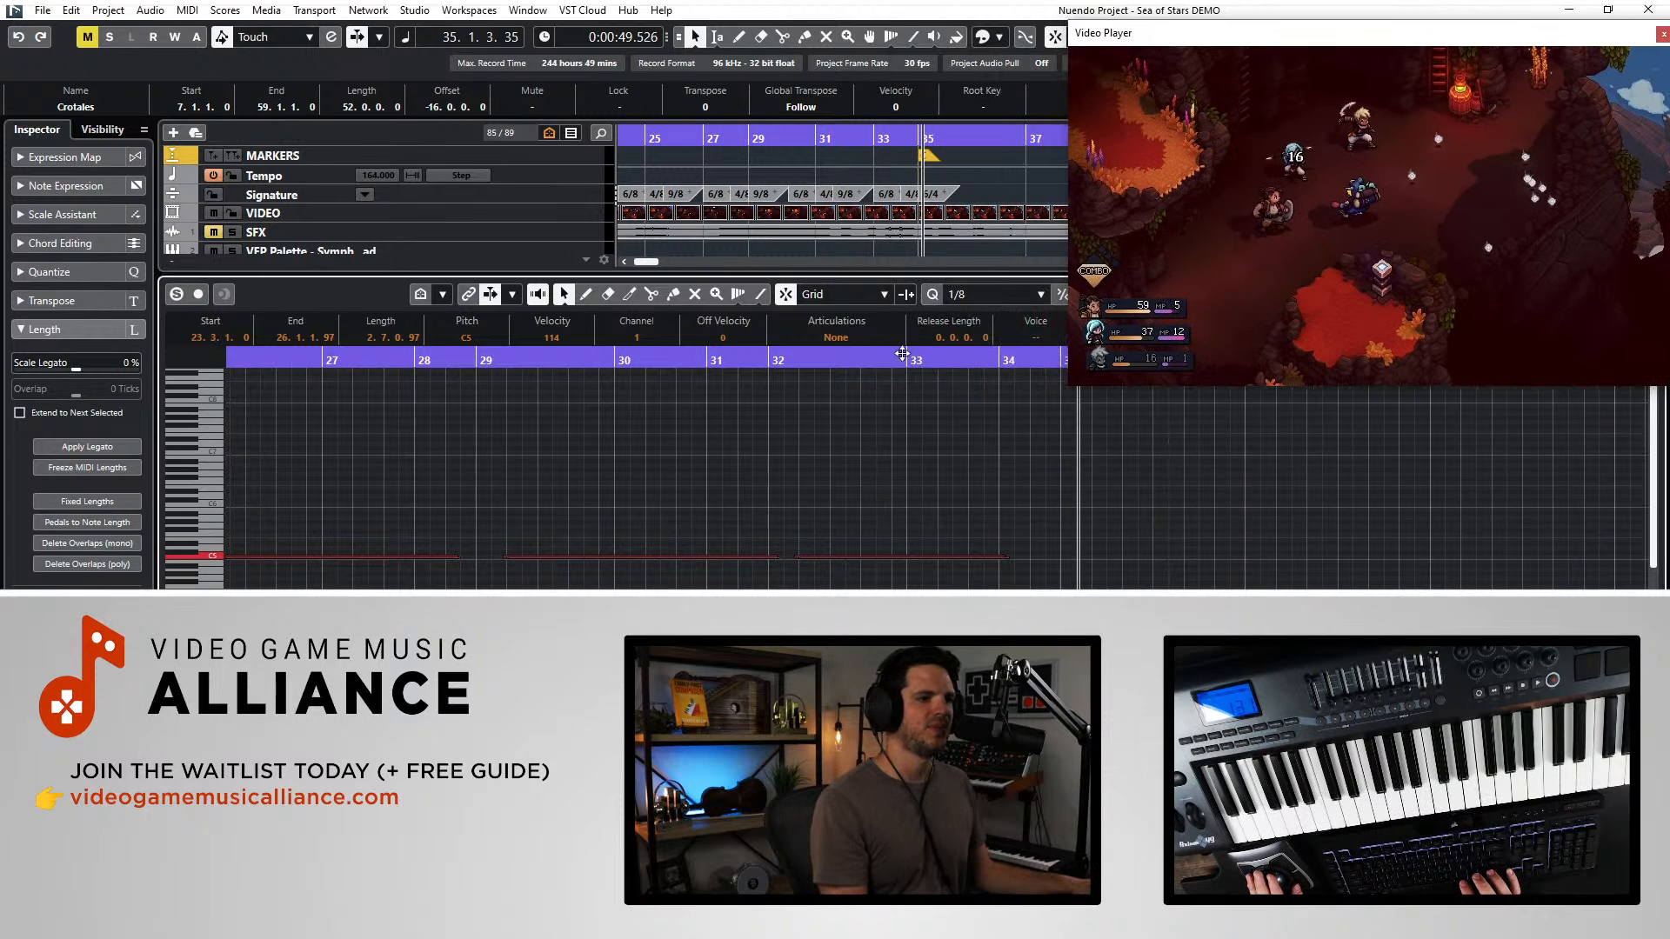
# - Close the note editor, play the Crotales part from around bar 32, and replay it from around bar 22
pyautogui.press('Return')
pyautogui.press('KP_0')
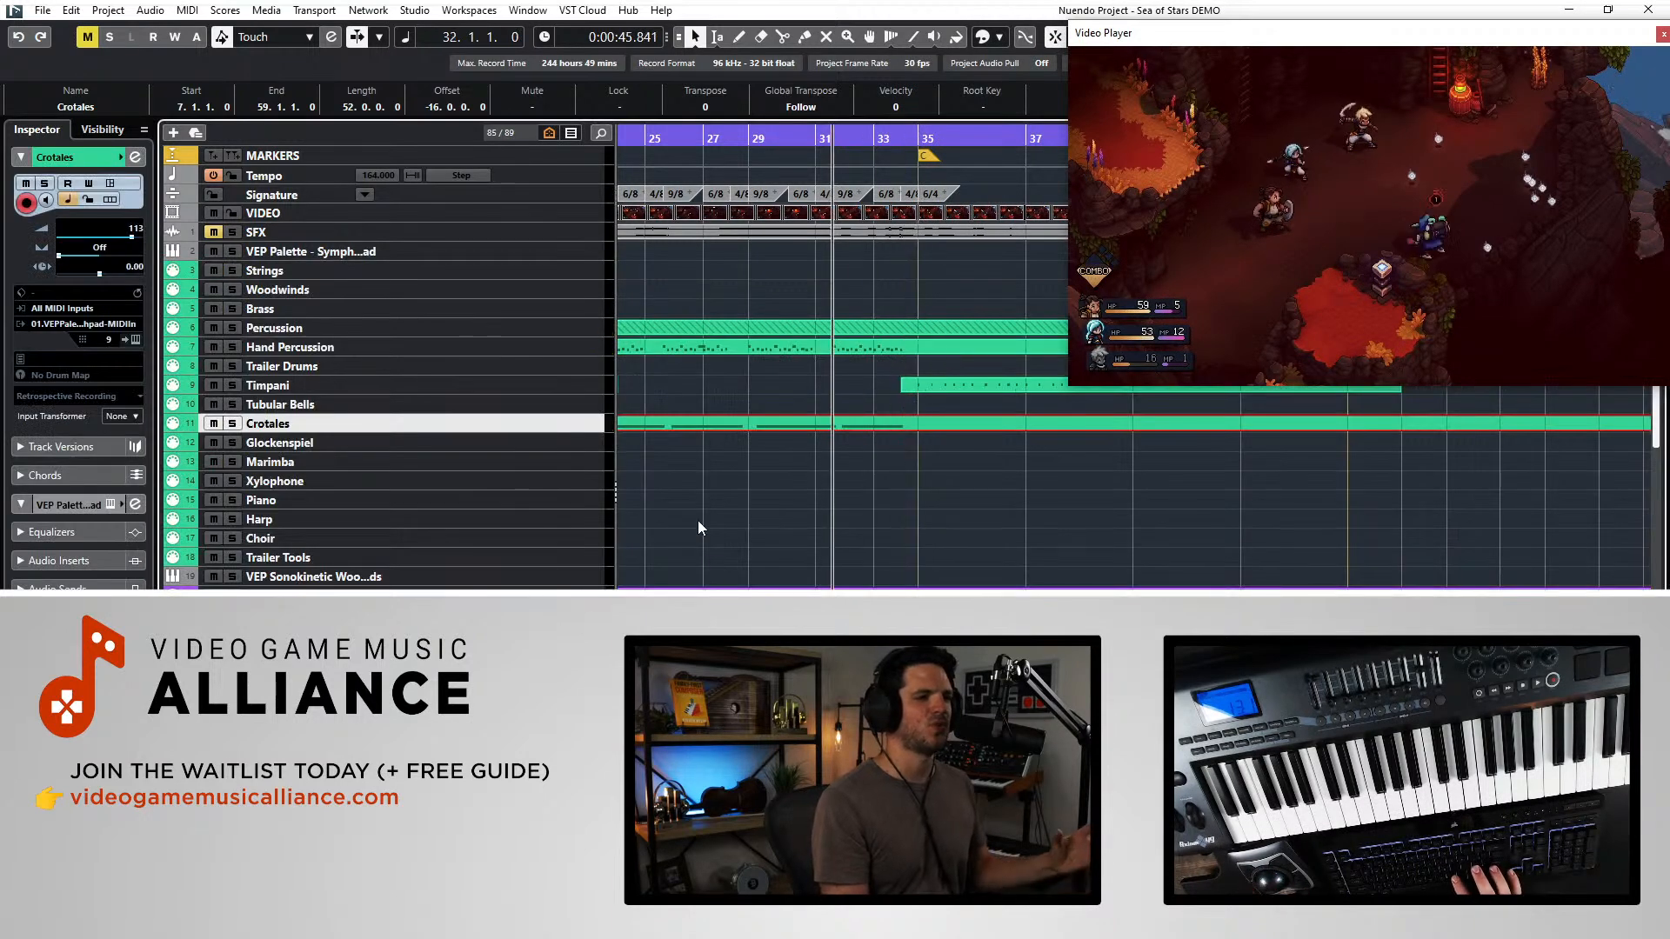
pyautogui.press('KP_Add')
pyautogui.press('space')
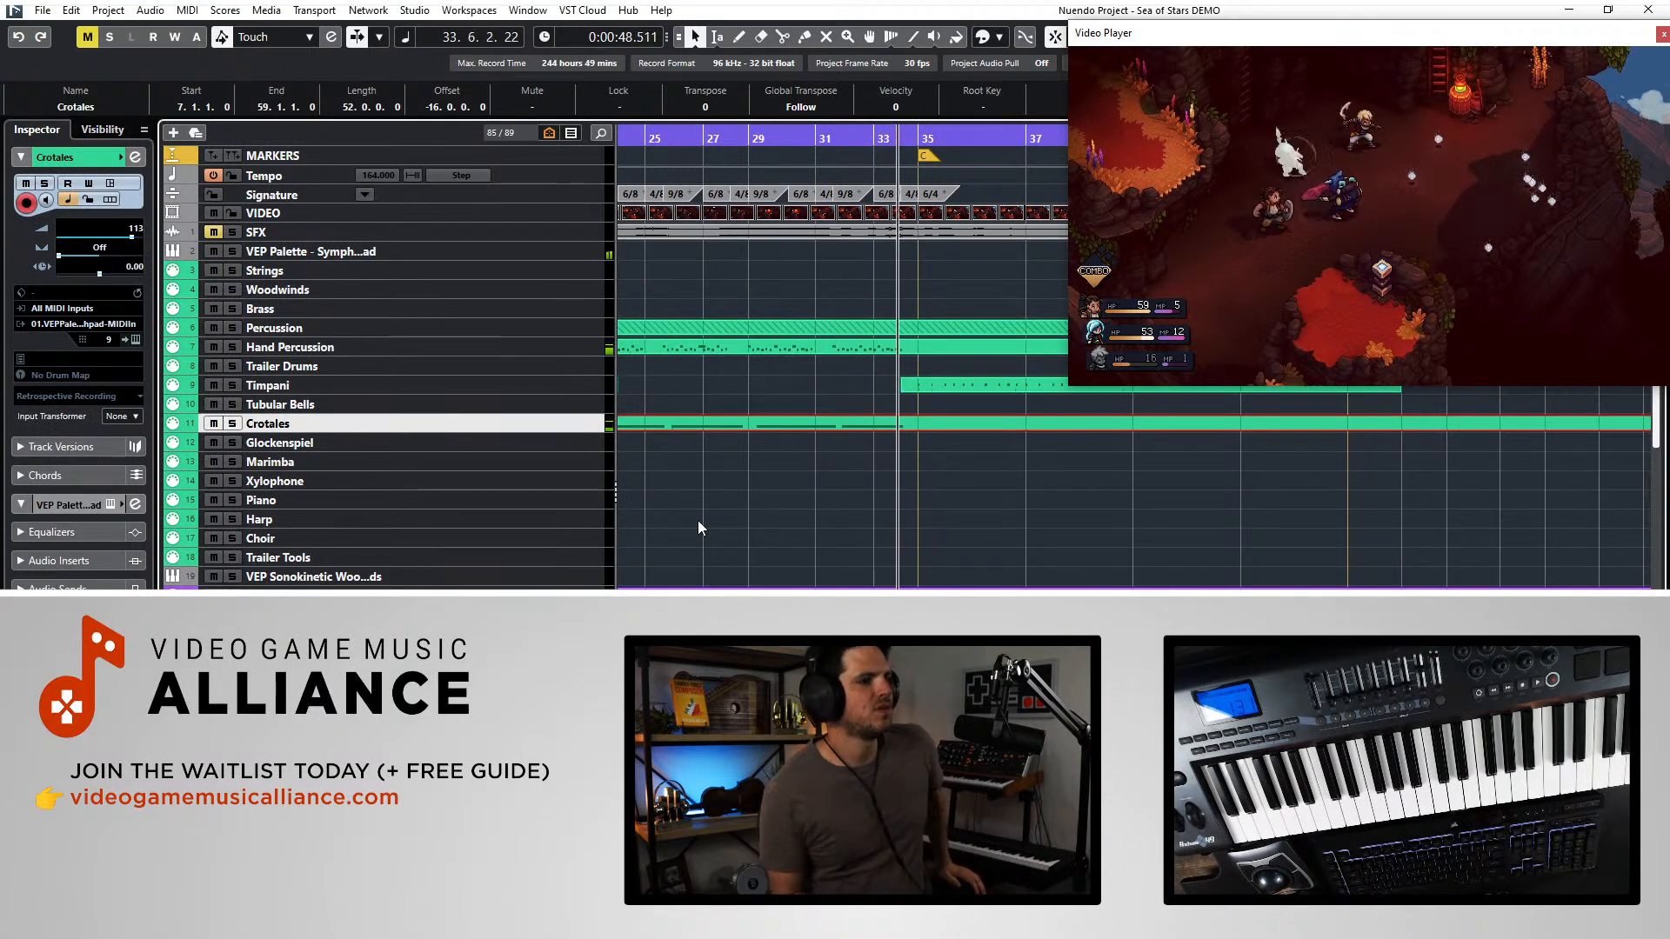
pyautogui.hscroll(-3, 864, 520)
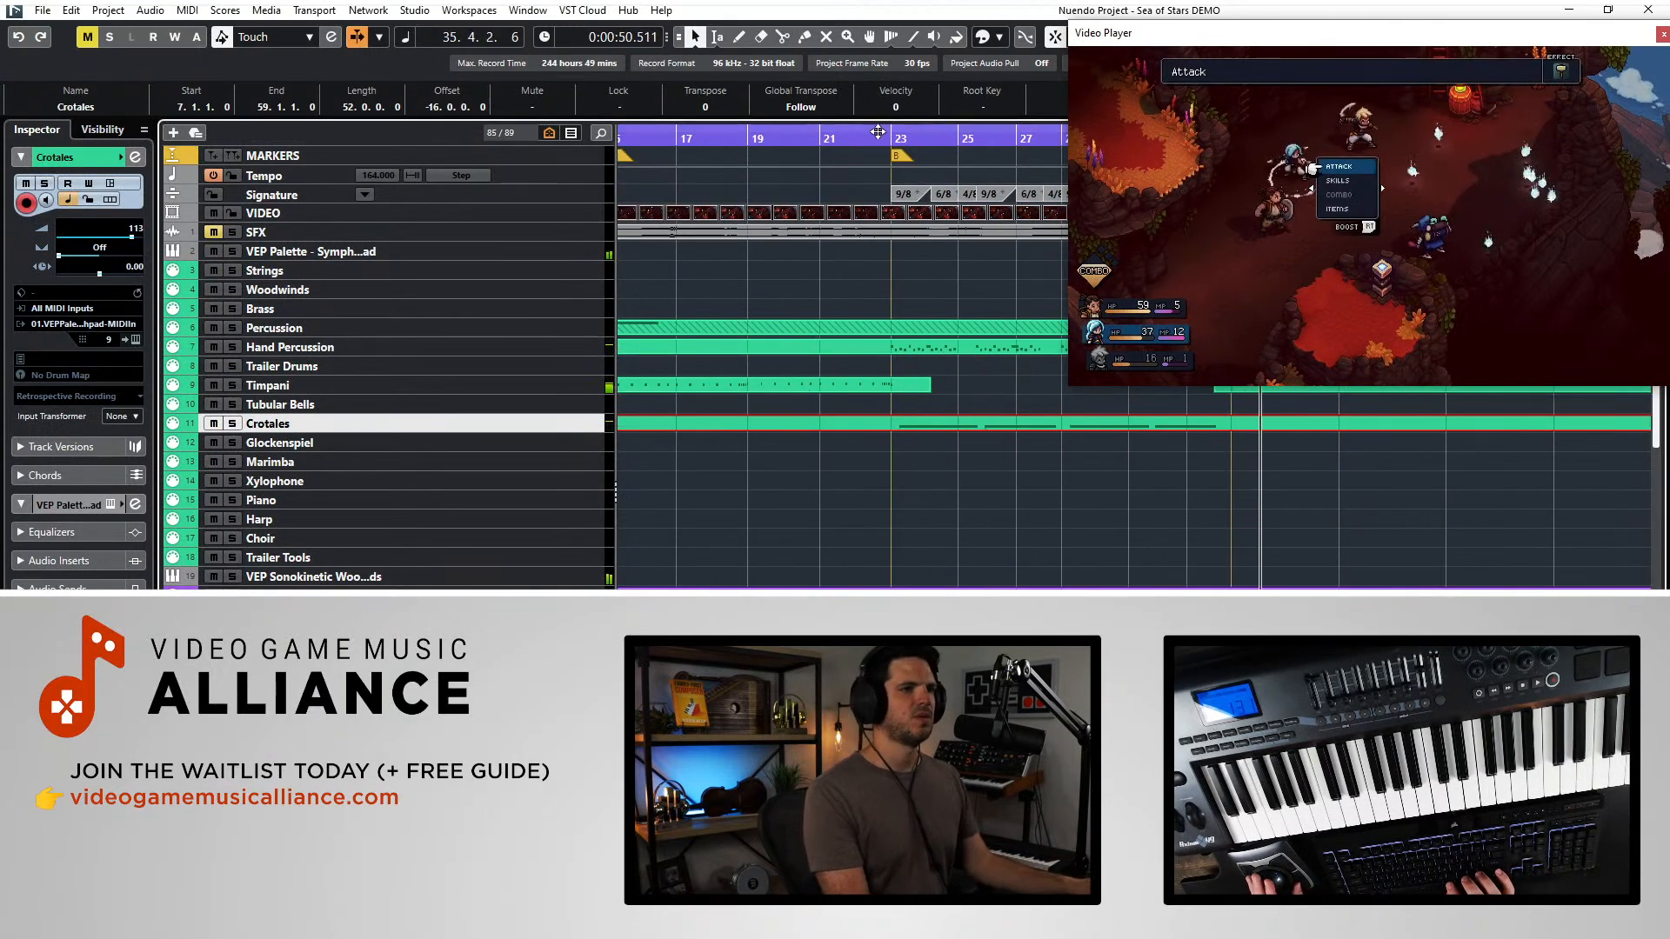
pyautogui.click(864, 139)
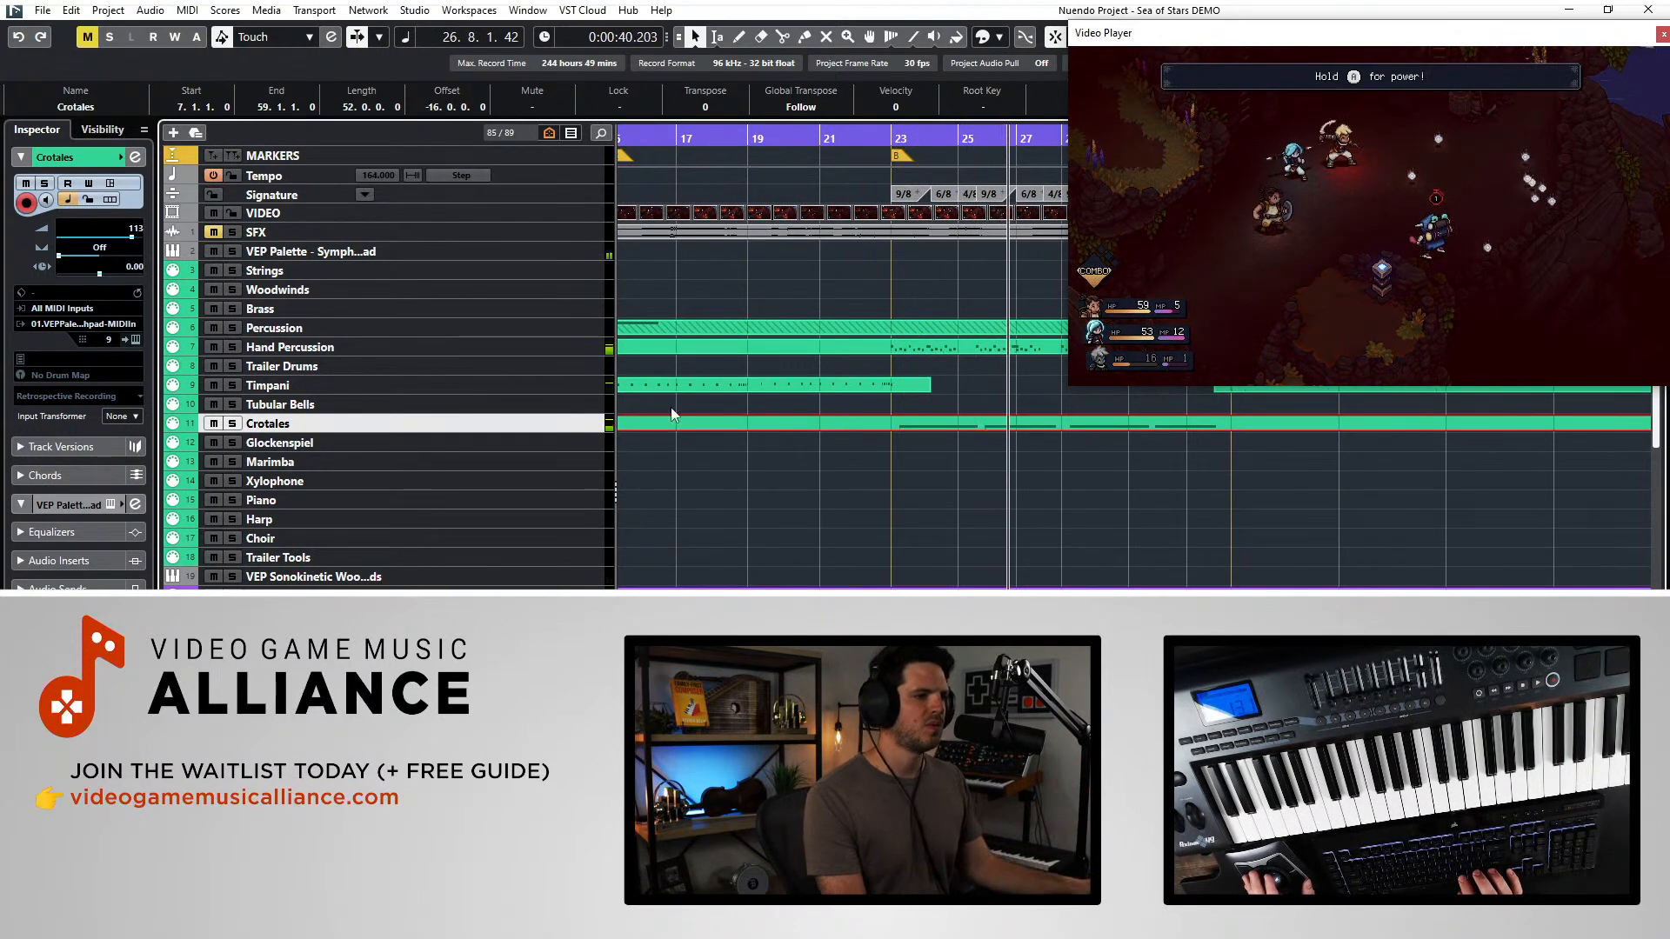
pyautogui.moveTo(131, 238); pyautogui.dragTo(125, 239)
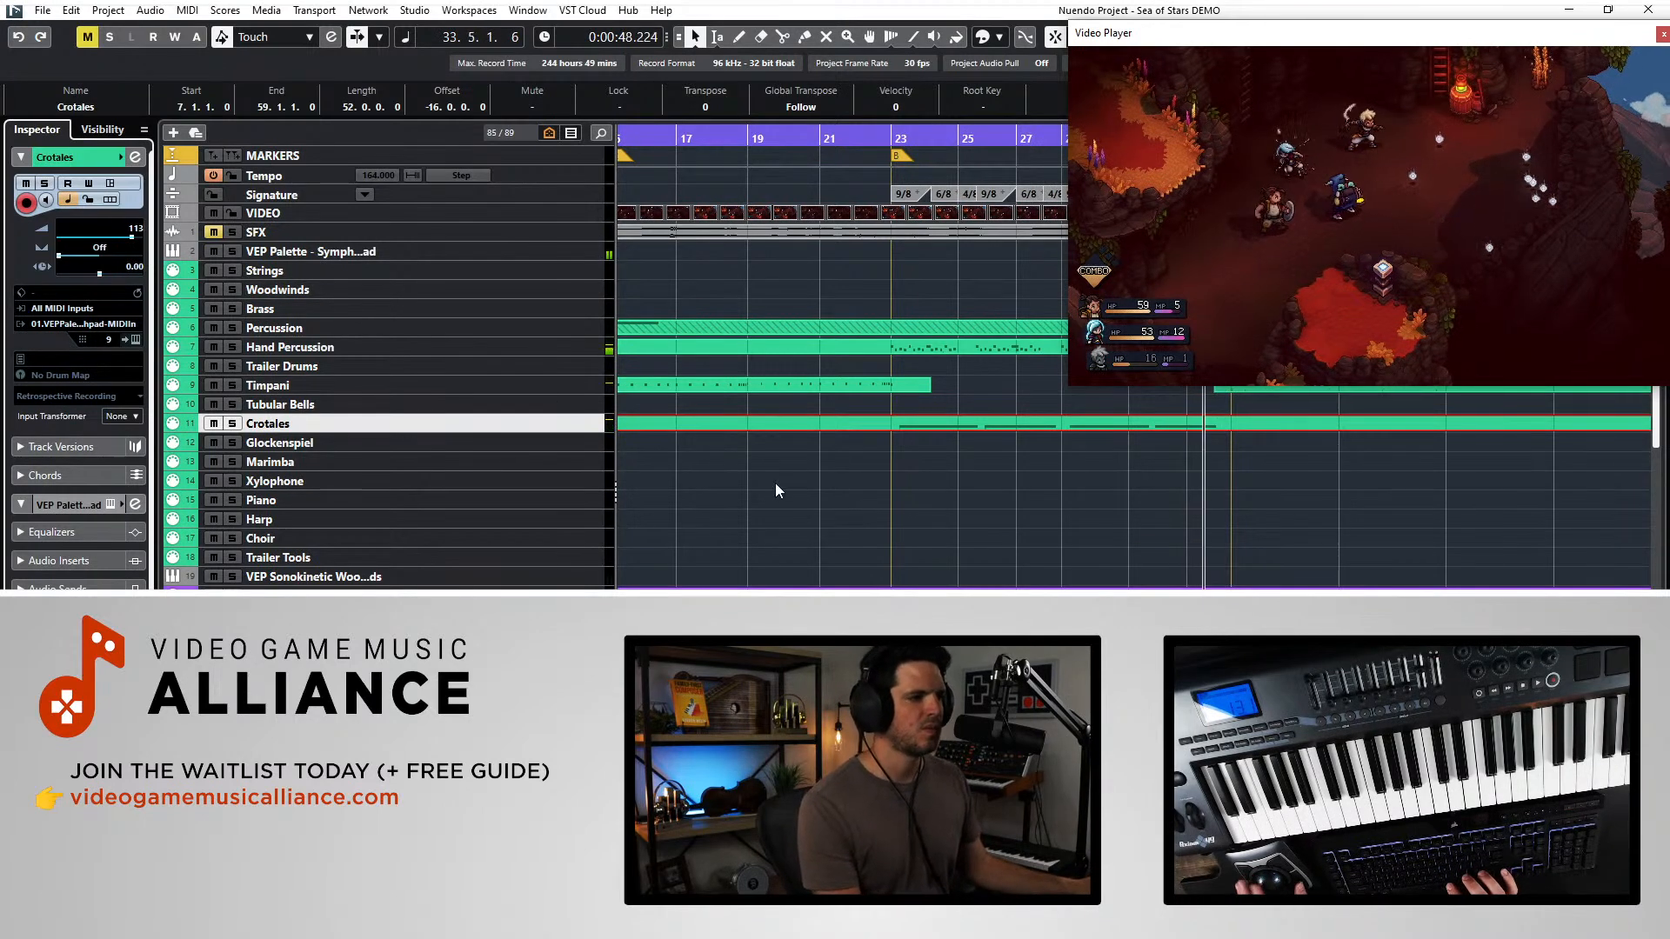
# - Select the Low Strings leg oct track and play the section from bar 23 to bar 35
pyautogui.scroll(-3, 775, 490)
pyautogui.press('ctrl+KP_Subtract')
pyautogui.press('ctrl+KP_Subtract')
pyautogui.press('ctrl+KP_Subtract')
pyautogui.press('ctrl+KP_Subtract')
pyautogui.press('ctrl+KP_Subtract')
pyautogui.press('ctrl+KP_Subtract')
pyautogui.press('ctrl+KP_Subtract')
pyautogui.press('ctrl+KP_Subtract')
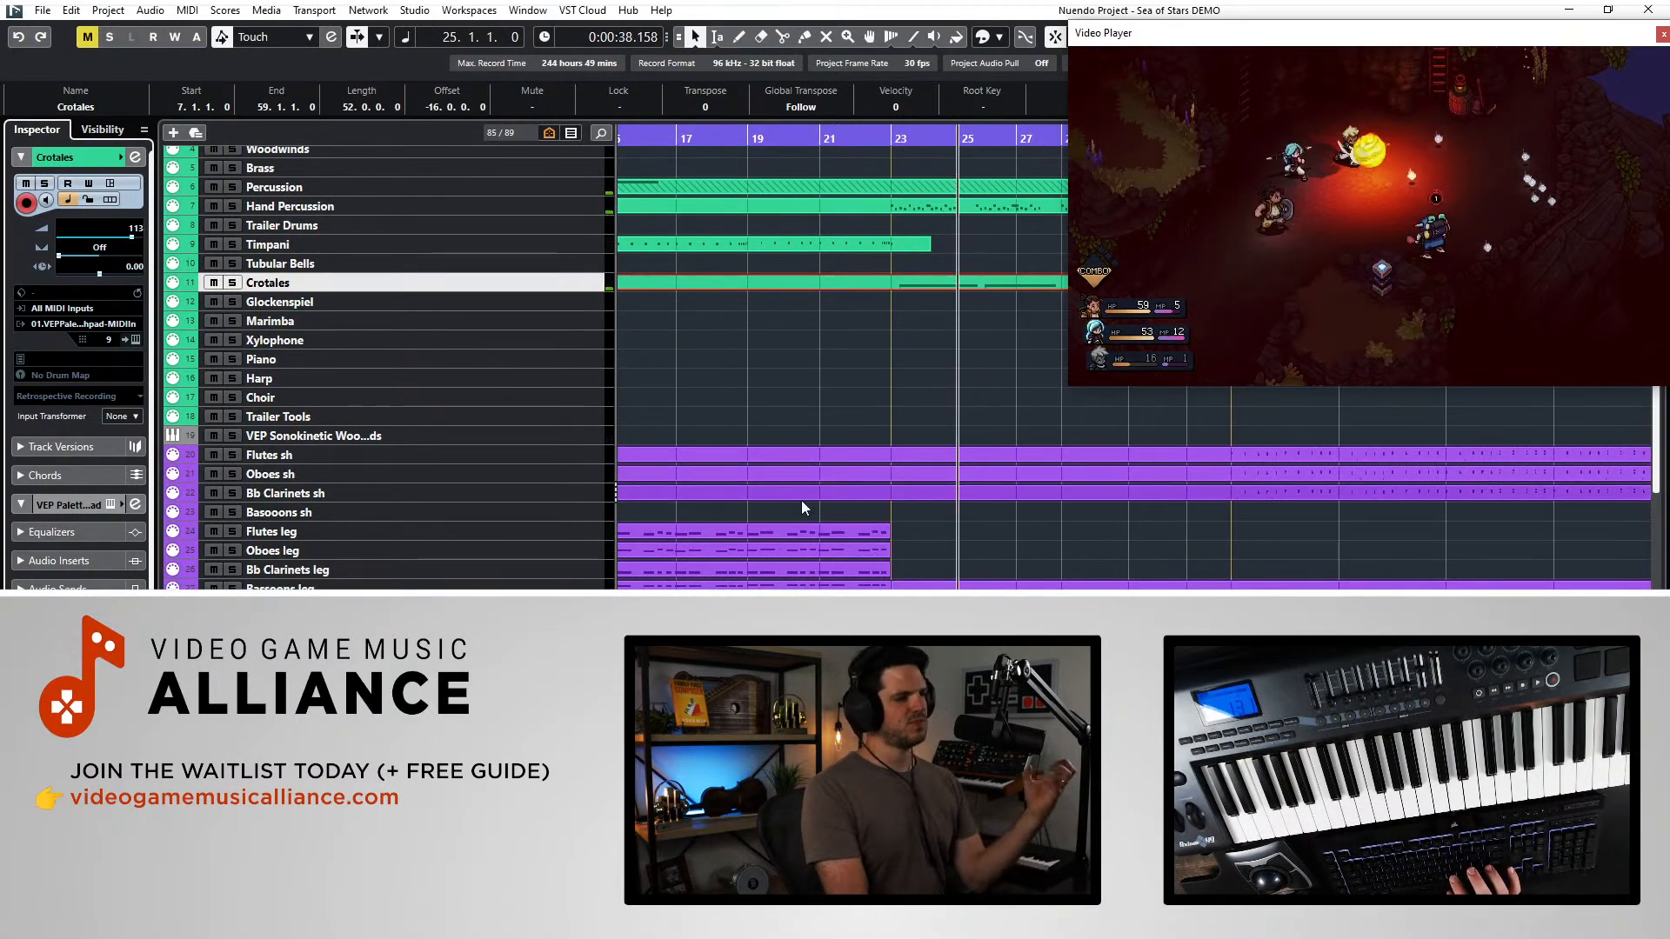
pyautogui.scroll(-5, 801, 499)
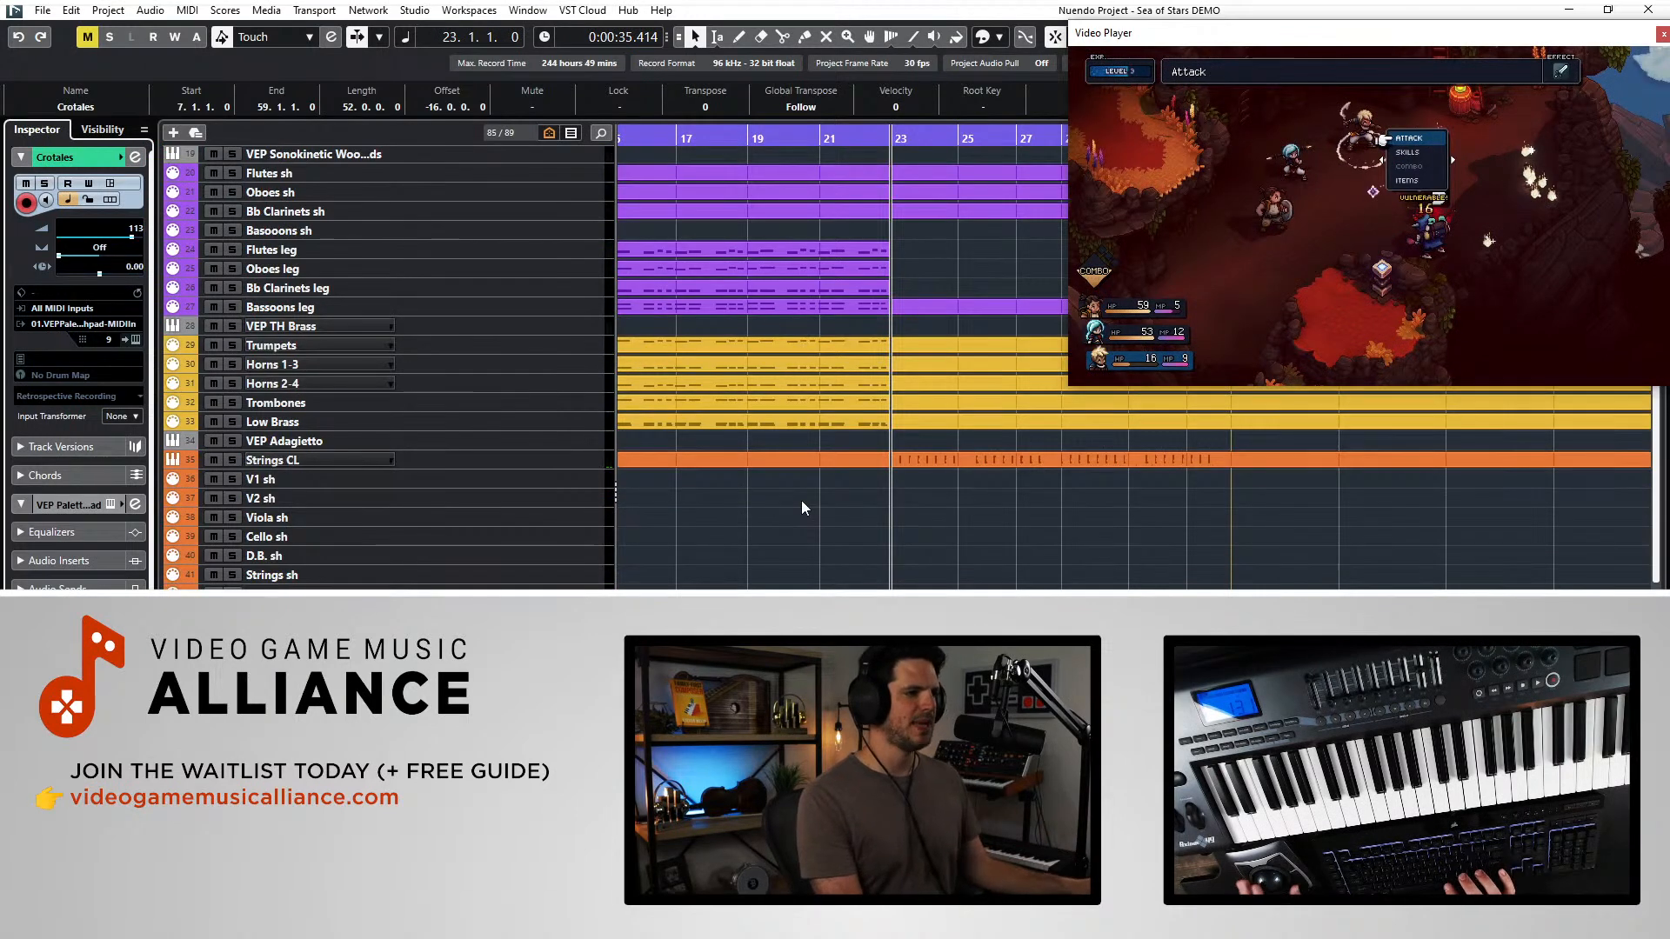
pyautogui.scroll(-5, 801, 499)
pyautogui.click(425, 391)
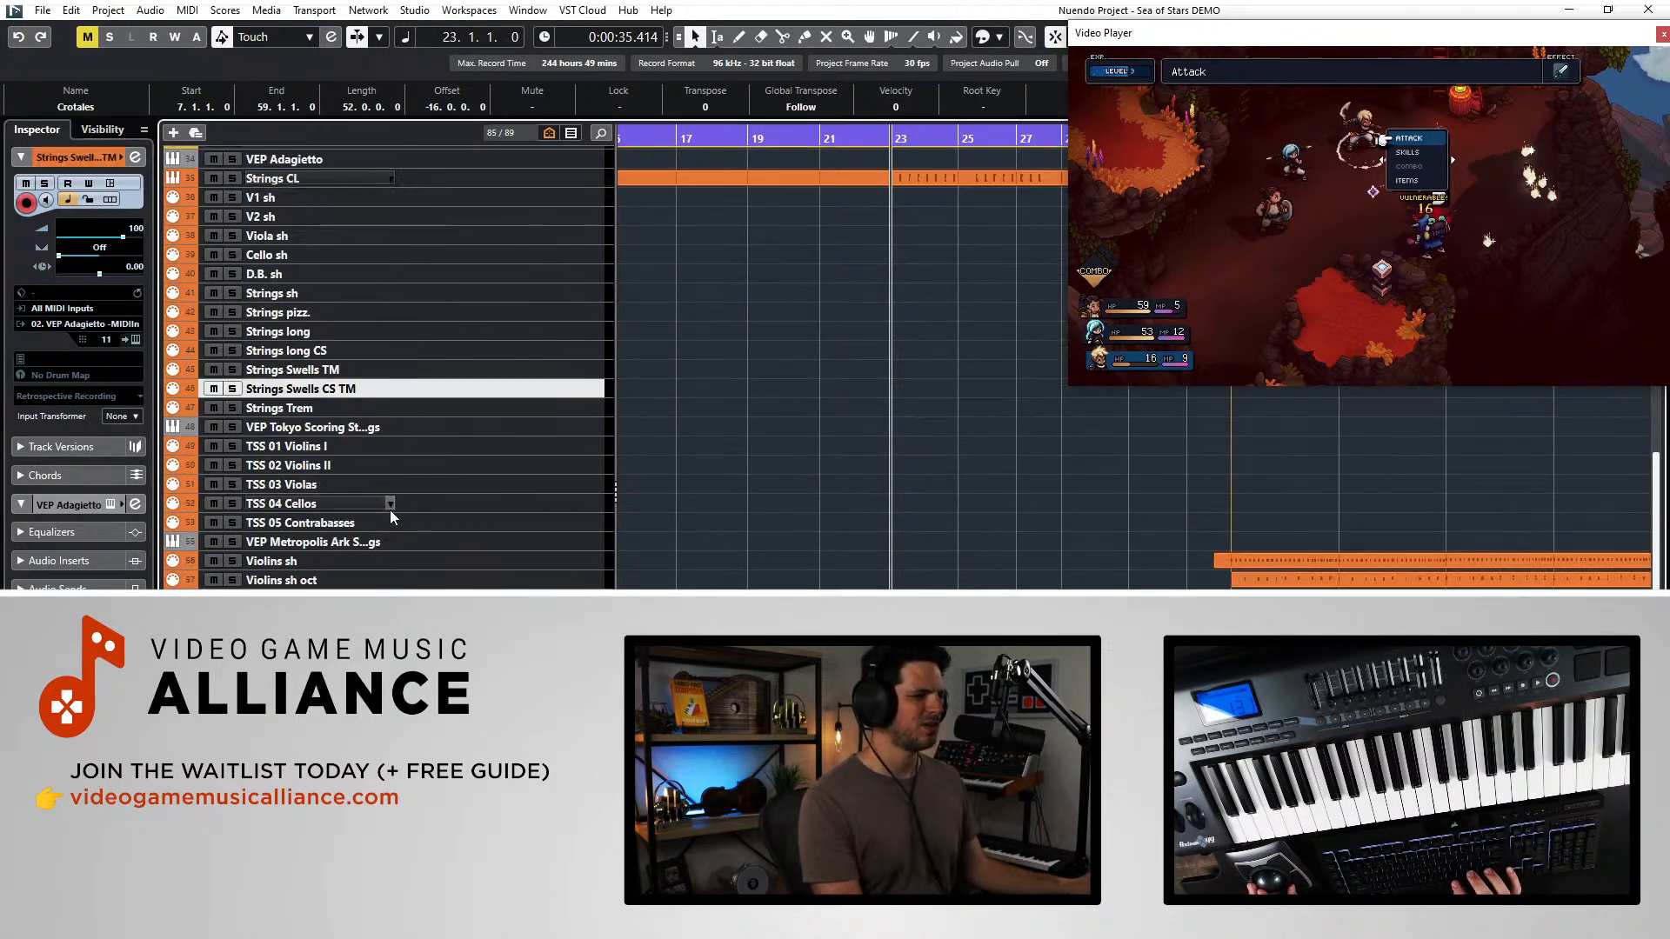
pyautogui.click(452, 695)
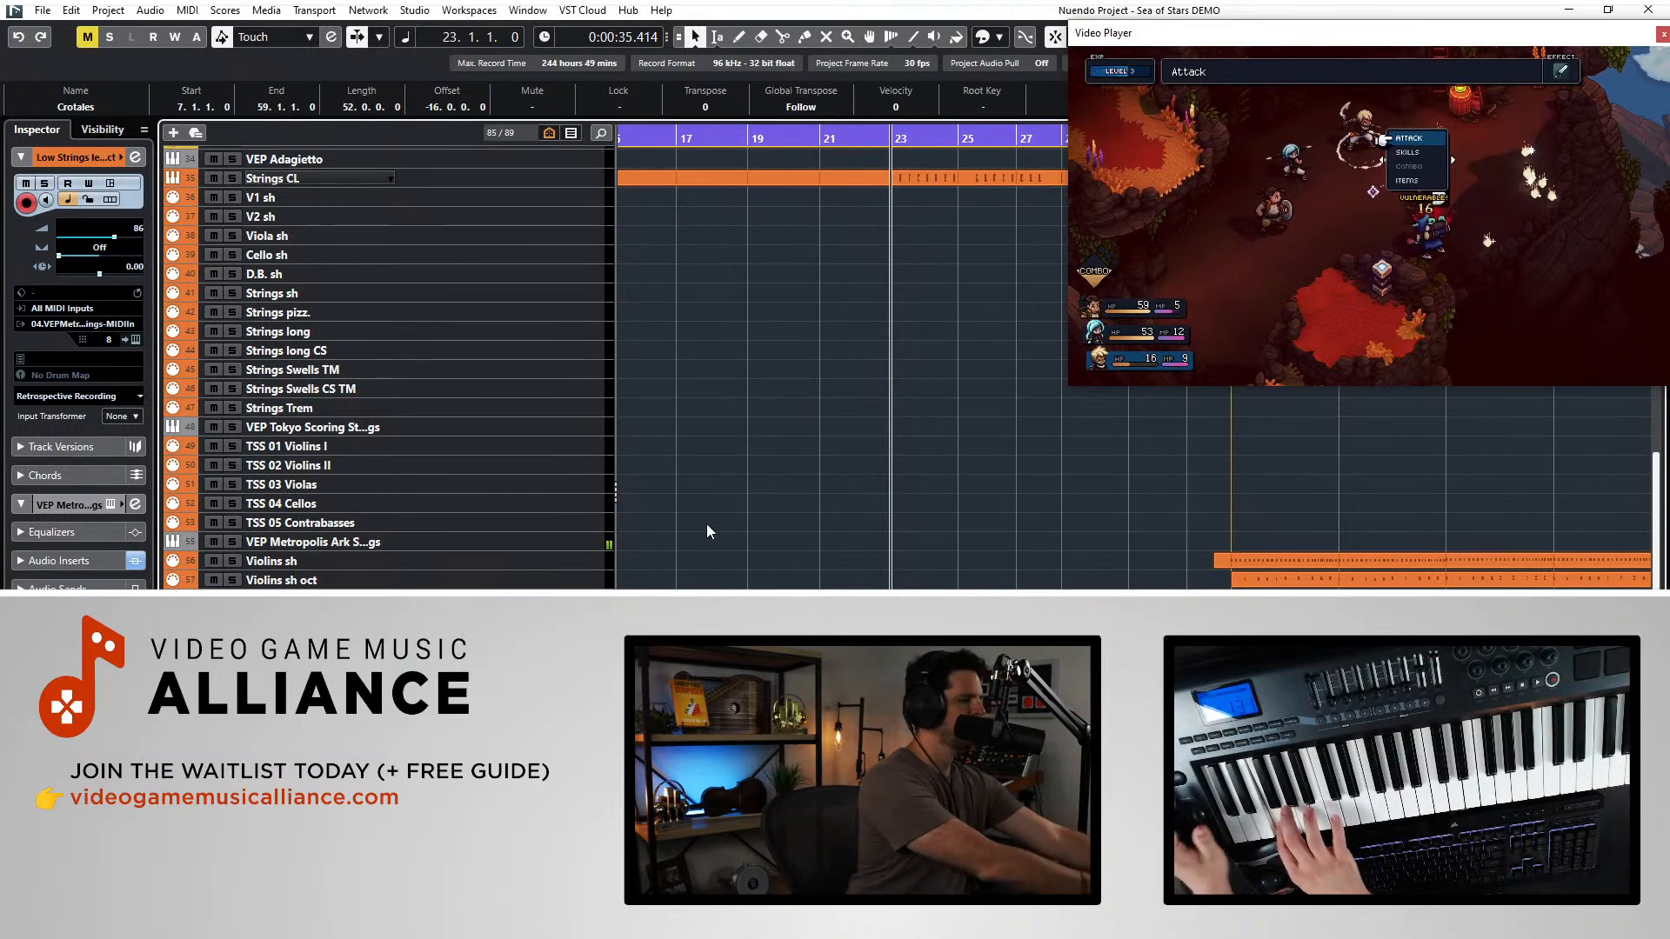
pyautogui.press('space')
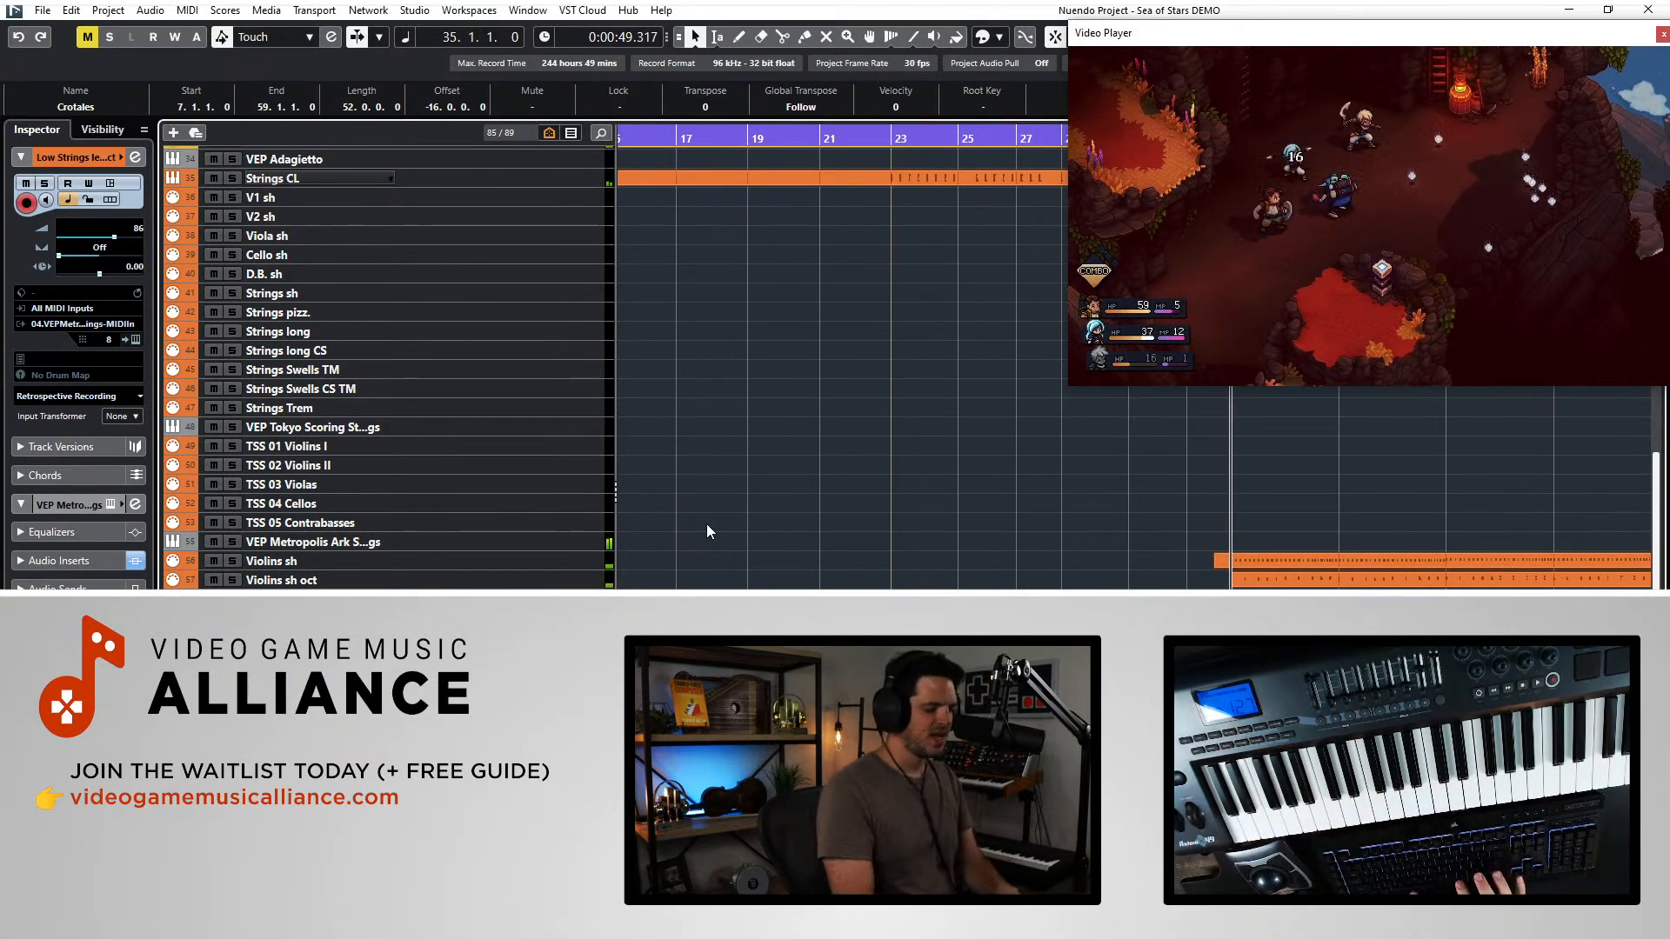
# - Select the Violins sh oct track and place the playhead at bar 34
pyautogui.press('KP_Subtract')
pyautogui.press('KP_Subtract')
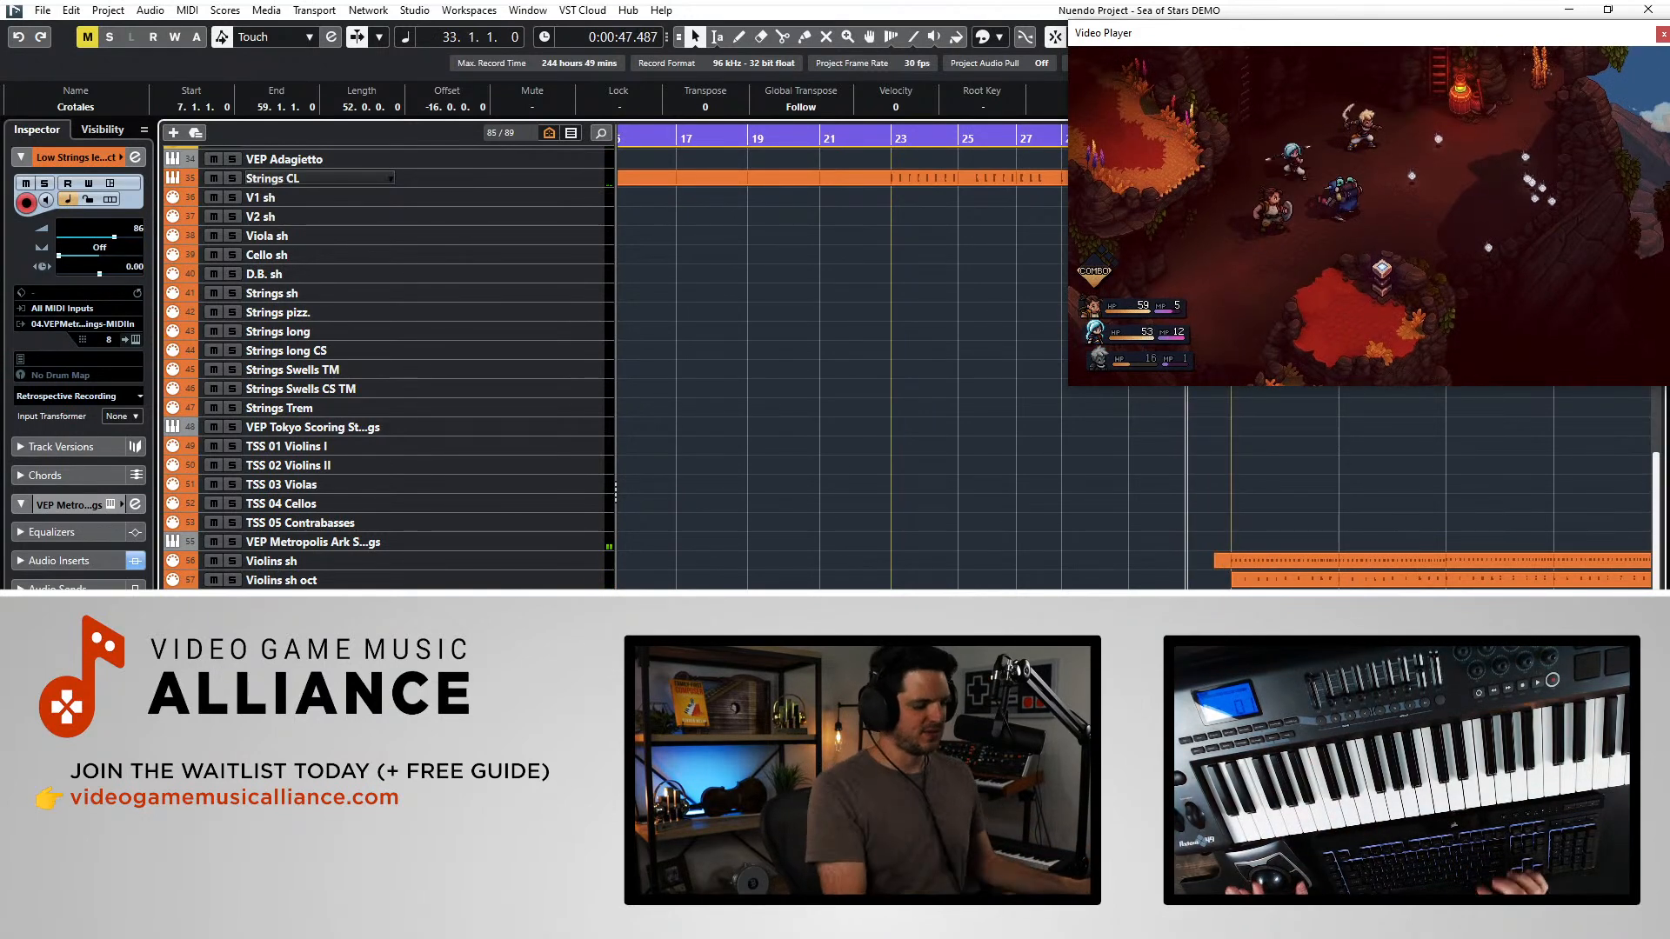
pyautogui.press('KP_Subtract')
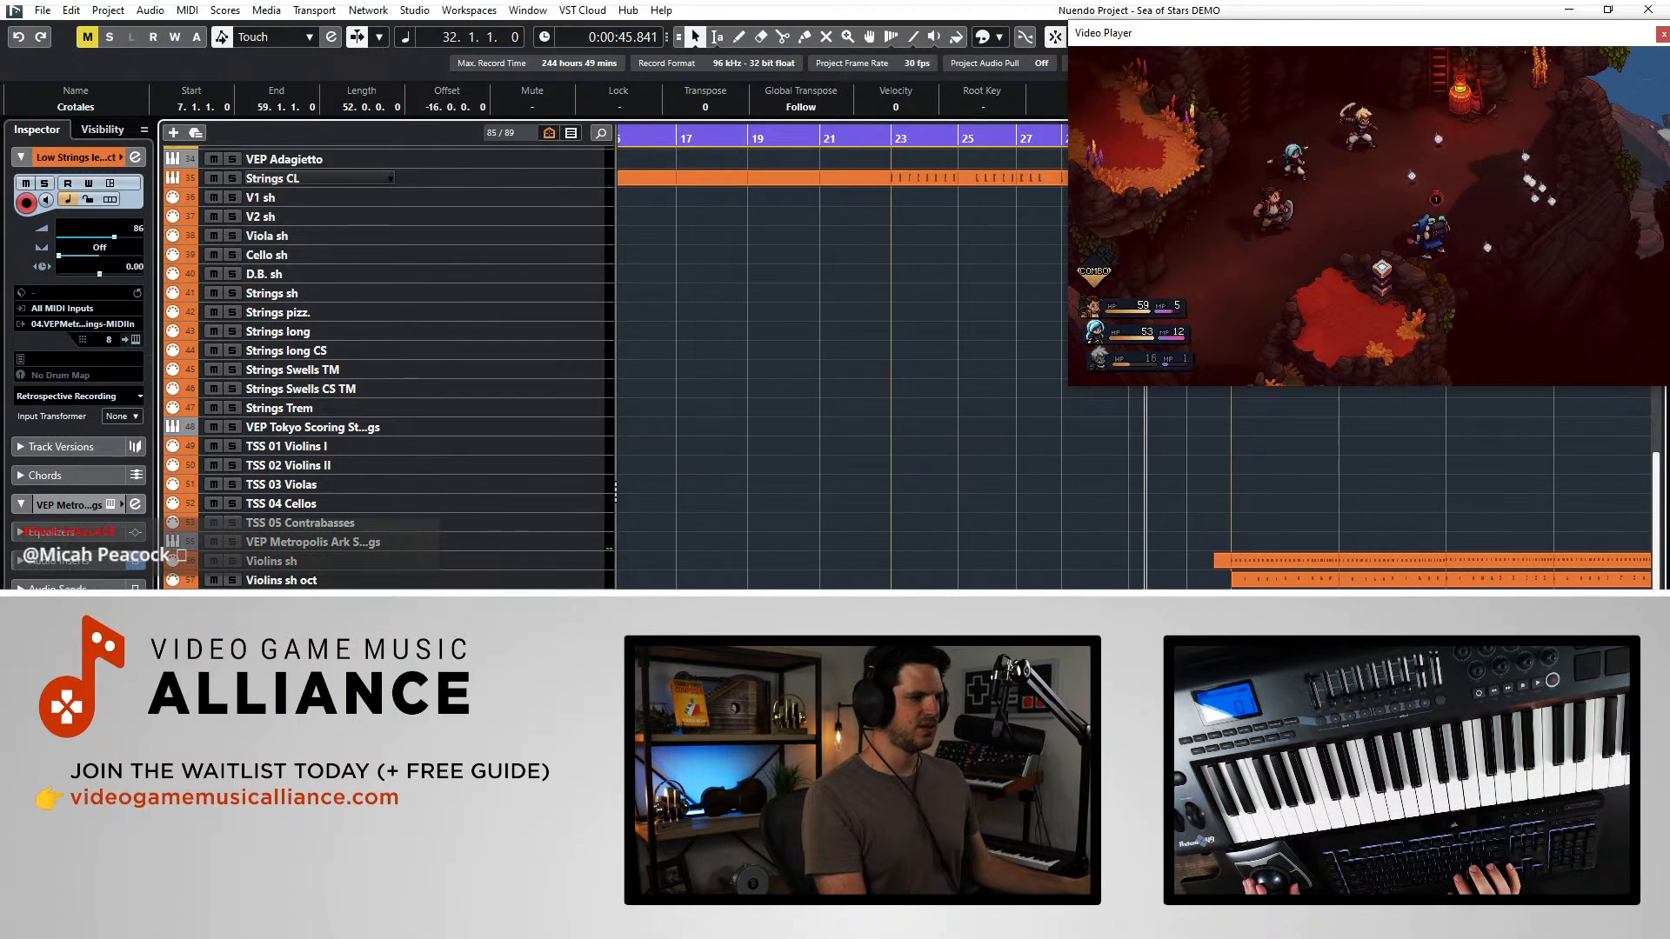
pyautogui.click(389, 581)
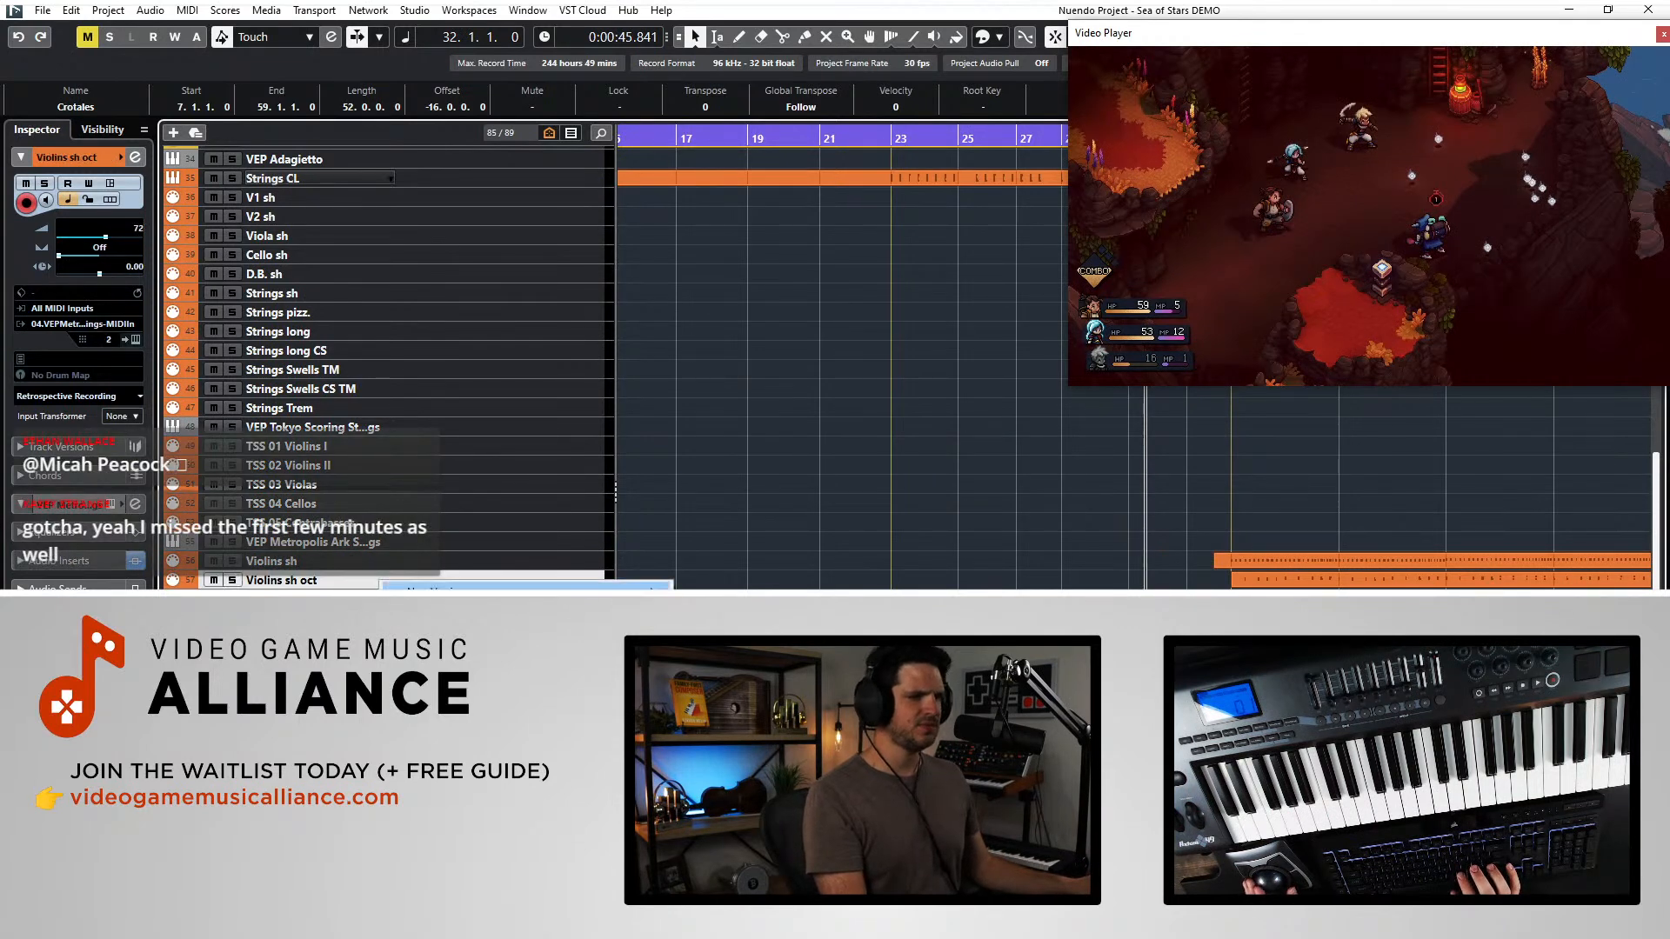
pyautogui.click(1014, 545)
pyautogui.press('KP_Add')
pyautogui.press('KP_Add')
# - Play the transition from bar 34 into bar 35 repeatedly, returning the playhead to bar 34
pyautogui.press('space')
pyautogui.press('KP_Subtract')
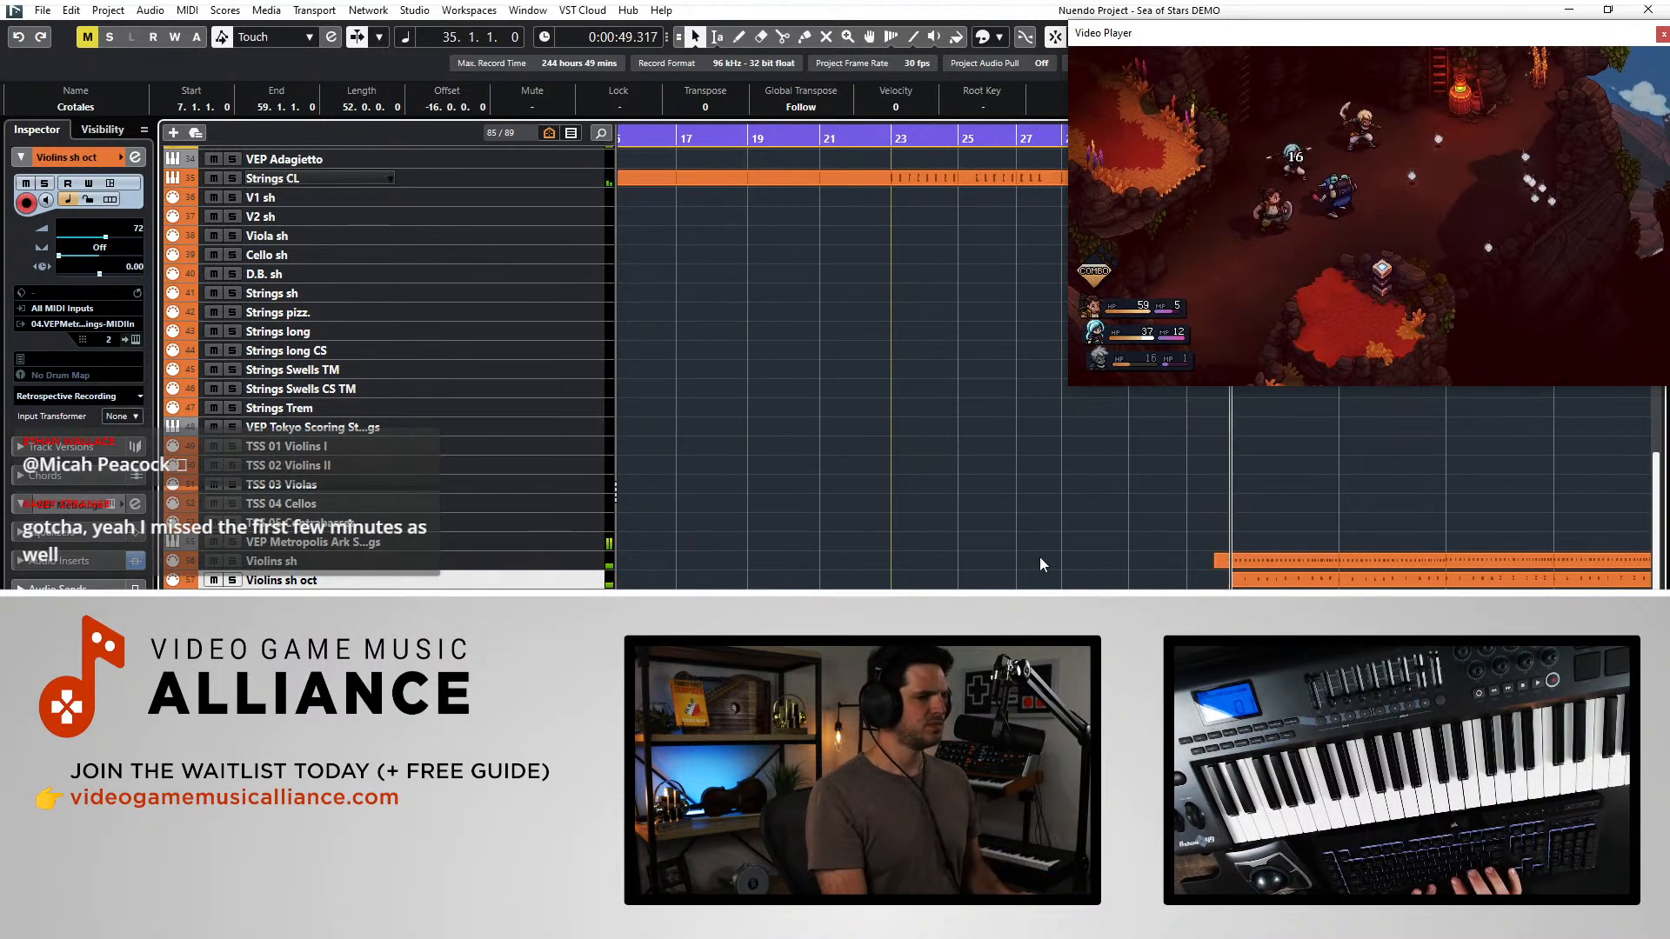
pyautogui.press('space')
pyautogui.press('KP_Subtract')
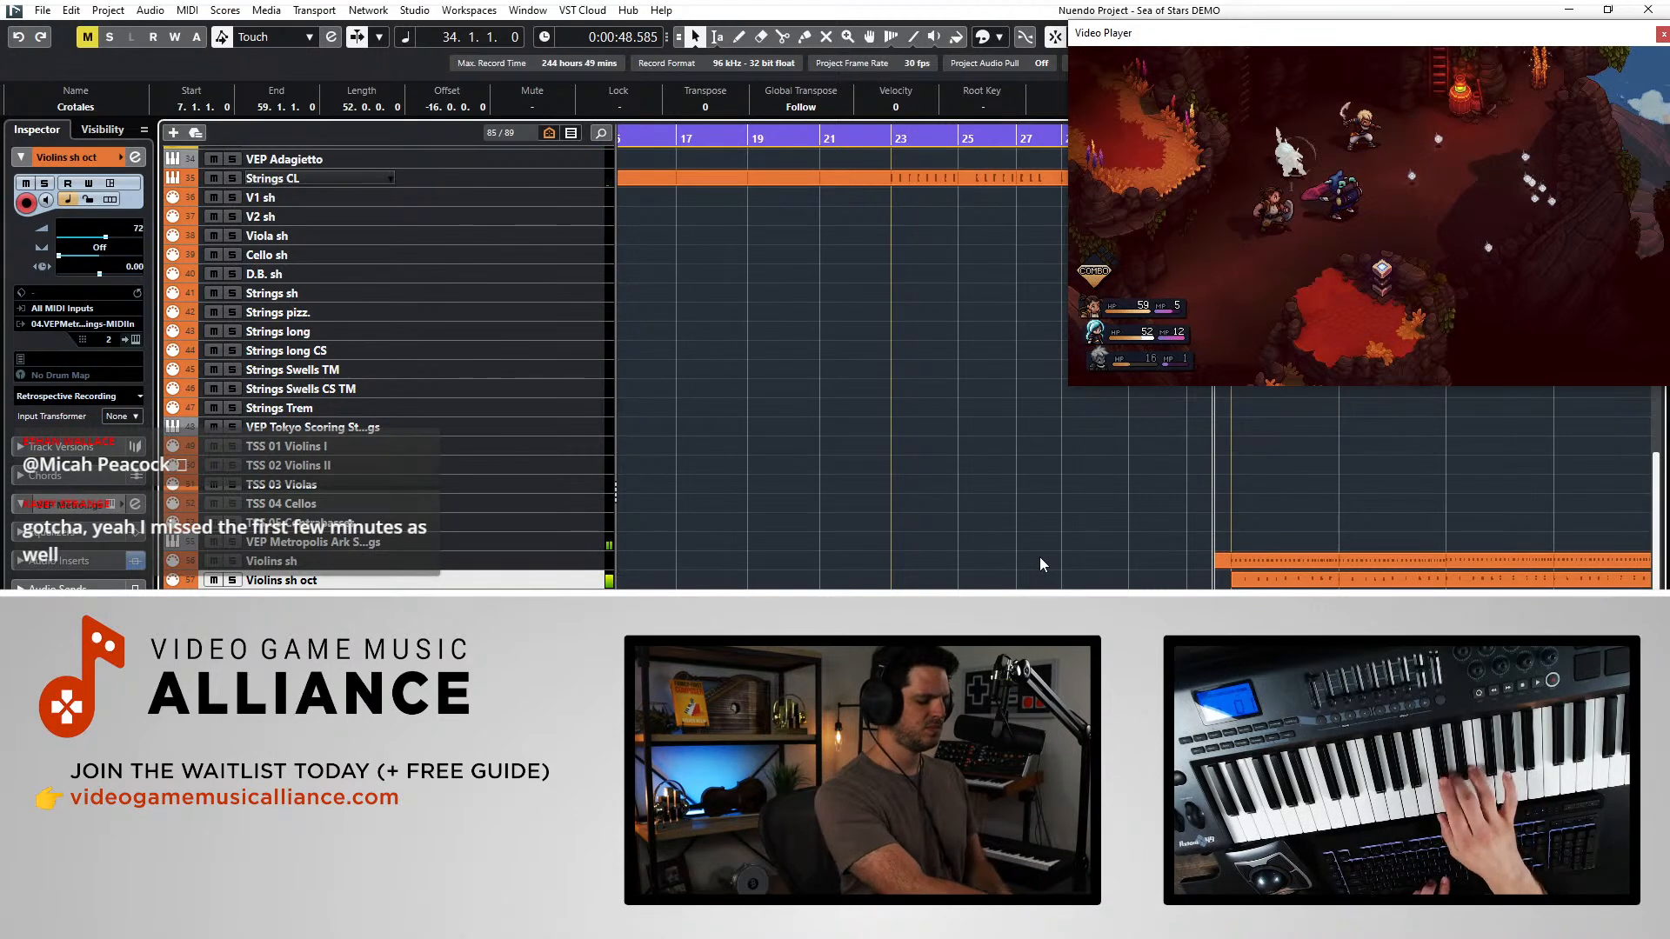
pyautogui.press('space')
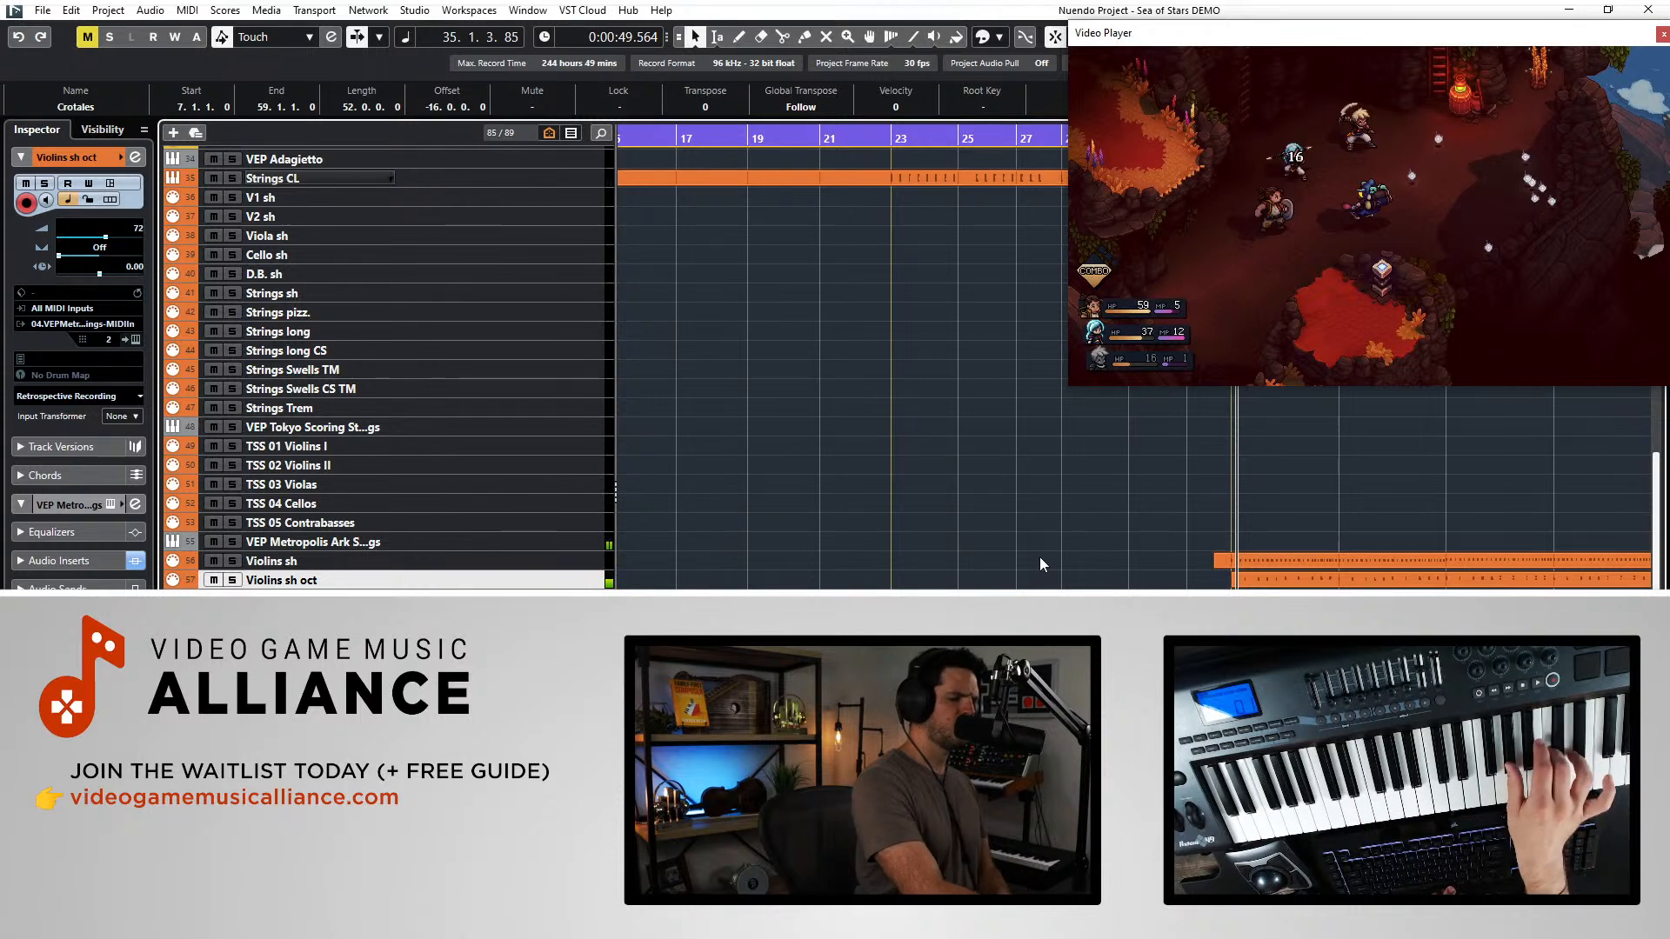
pyautogui.press('KP_0')
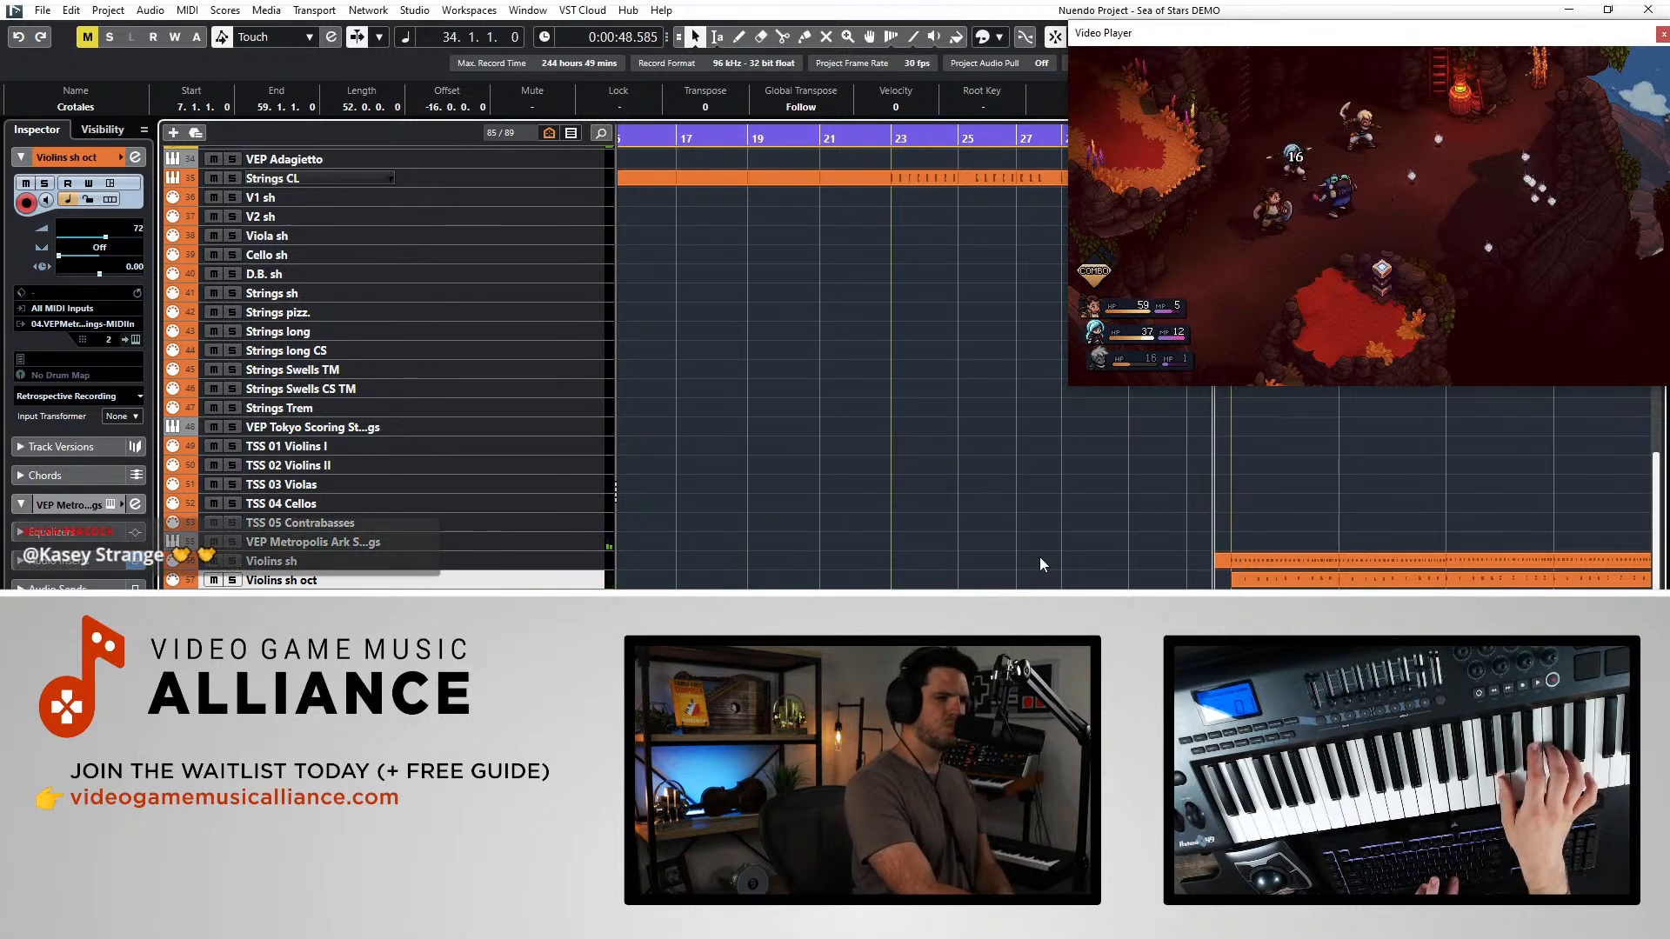
# - Open the Piano part, copy its upper notes from bar 34 up to bar 35, and locate the playhead to bar 34
pyautogui.scroll(10, 1113, 545)
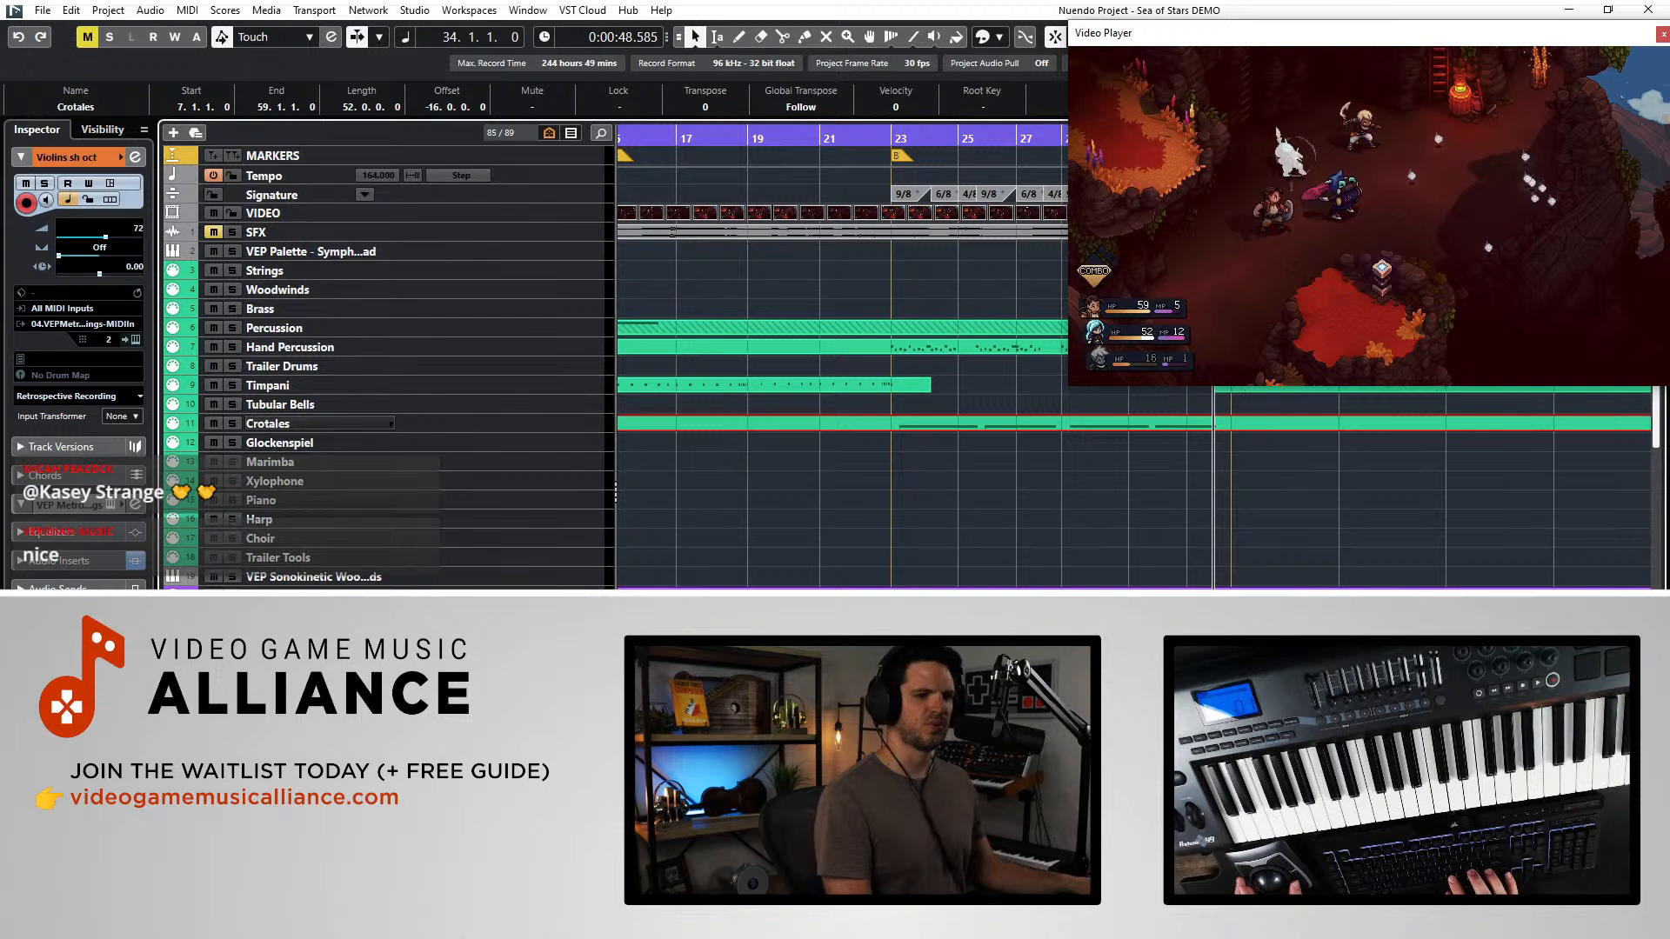
pyautogui.scroll(-15, 1144, 528)
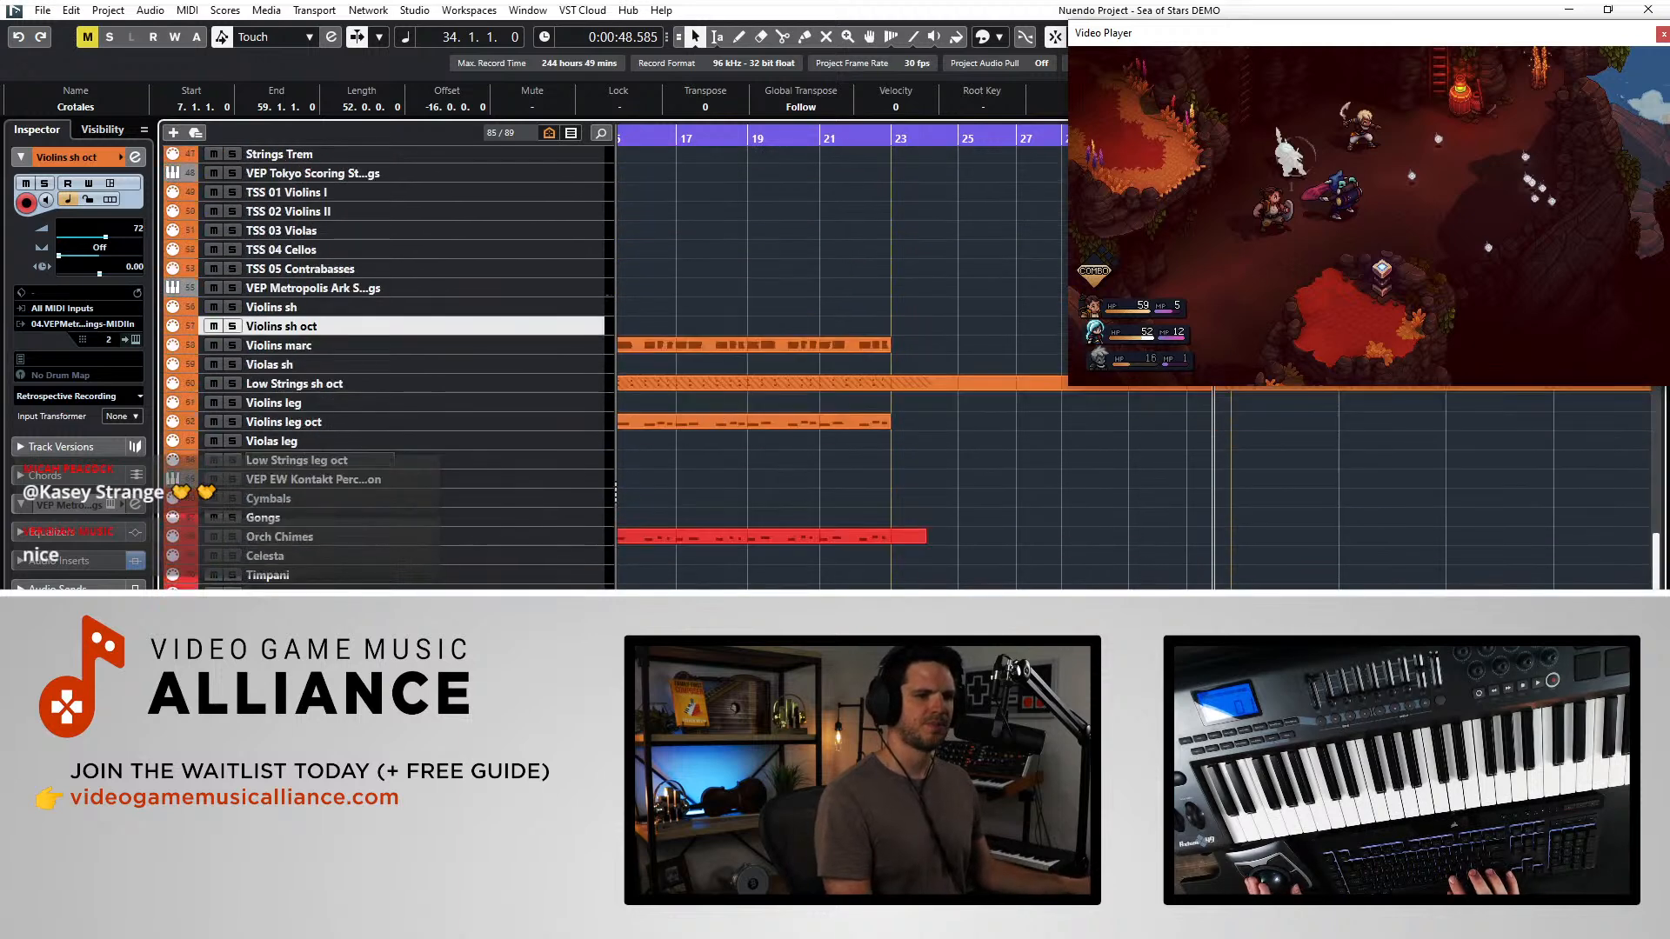
pyautogui.doubleClick(1191, 633)
pyautogui.press('space')
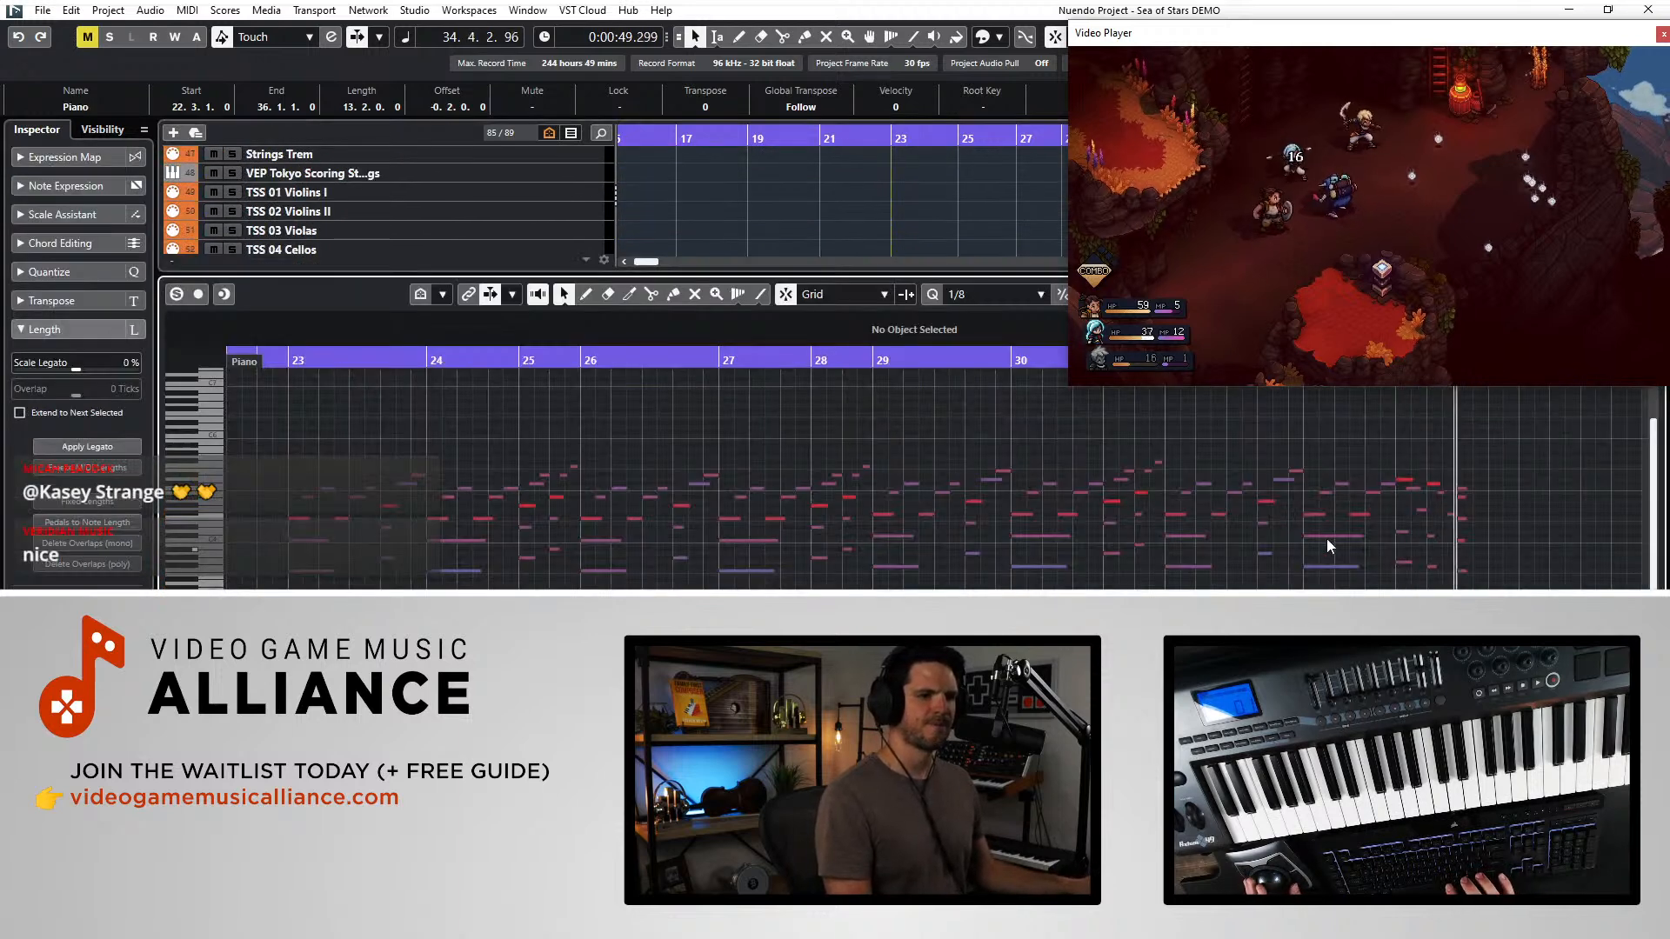
pyautogui.press('space')
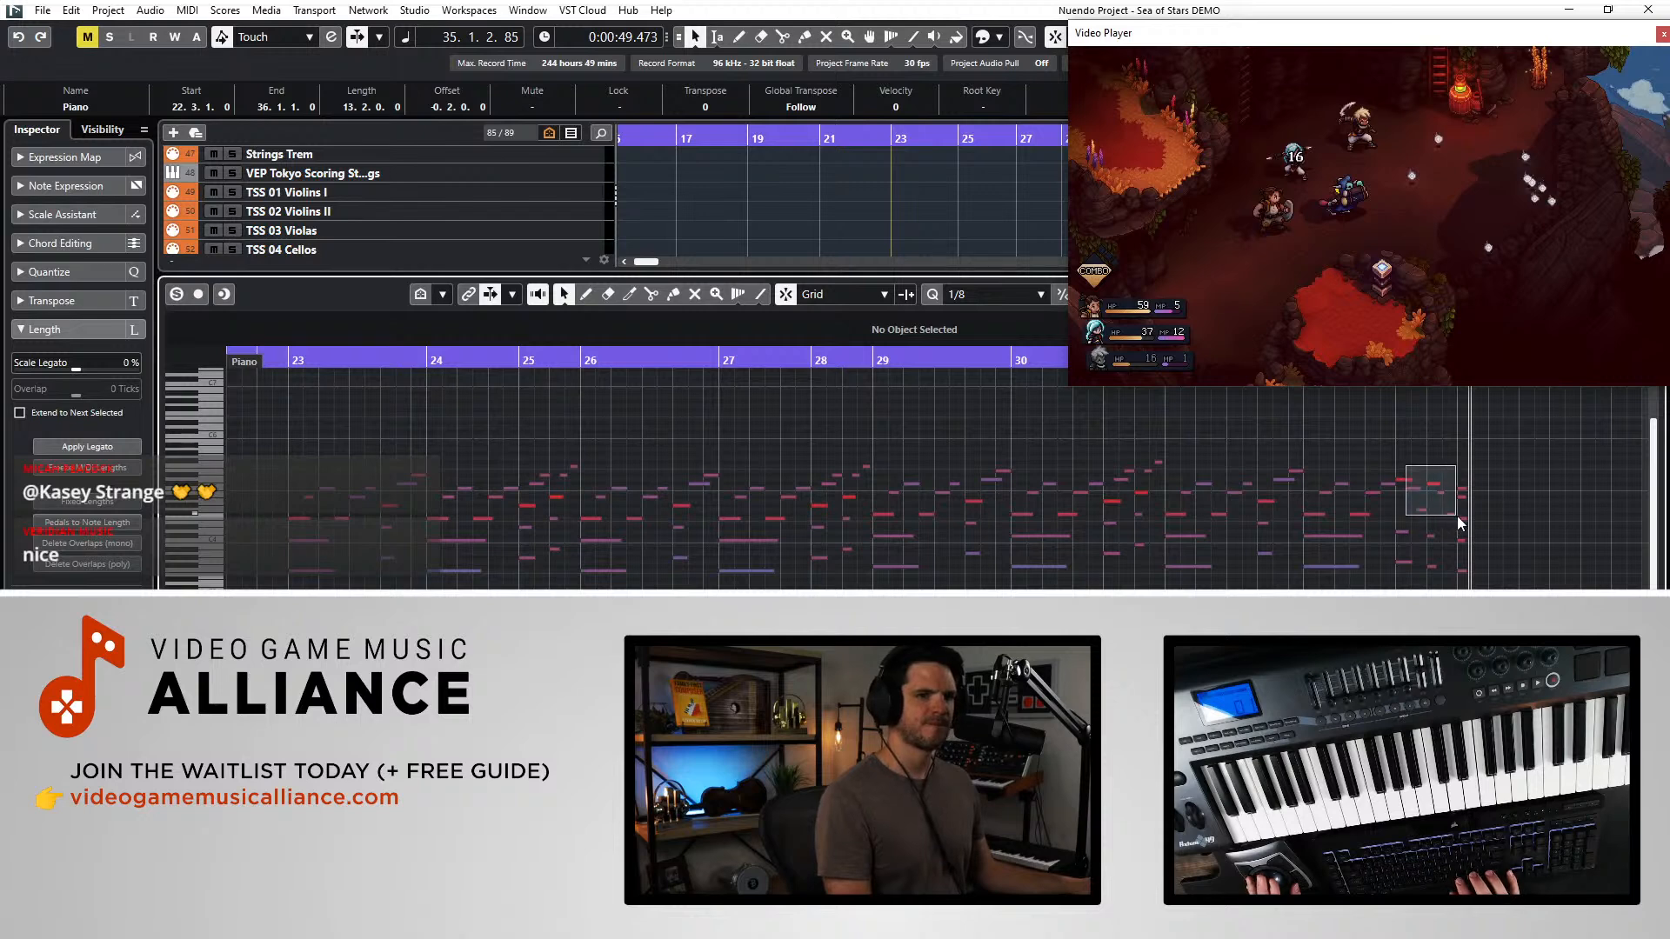
pyautogui.moveTo(1468, 527); pyautogui.dragTo(1470, 527)
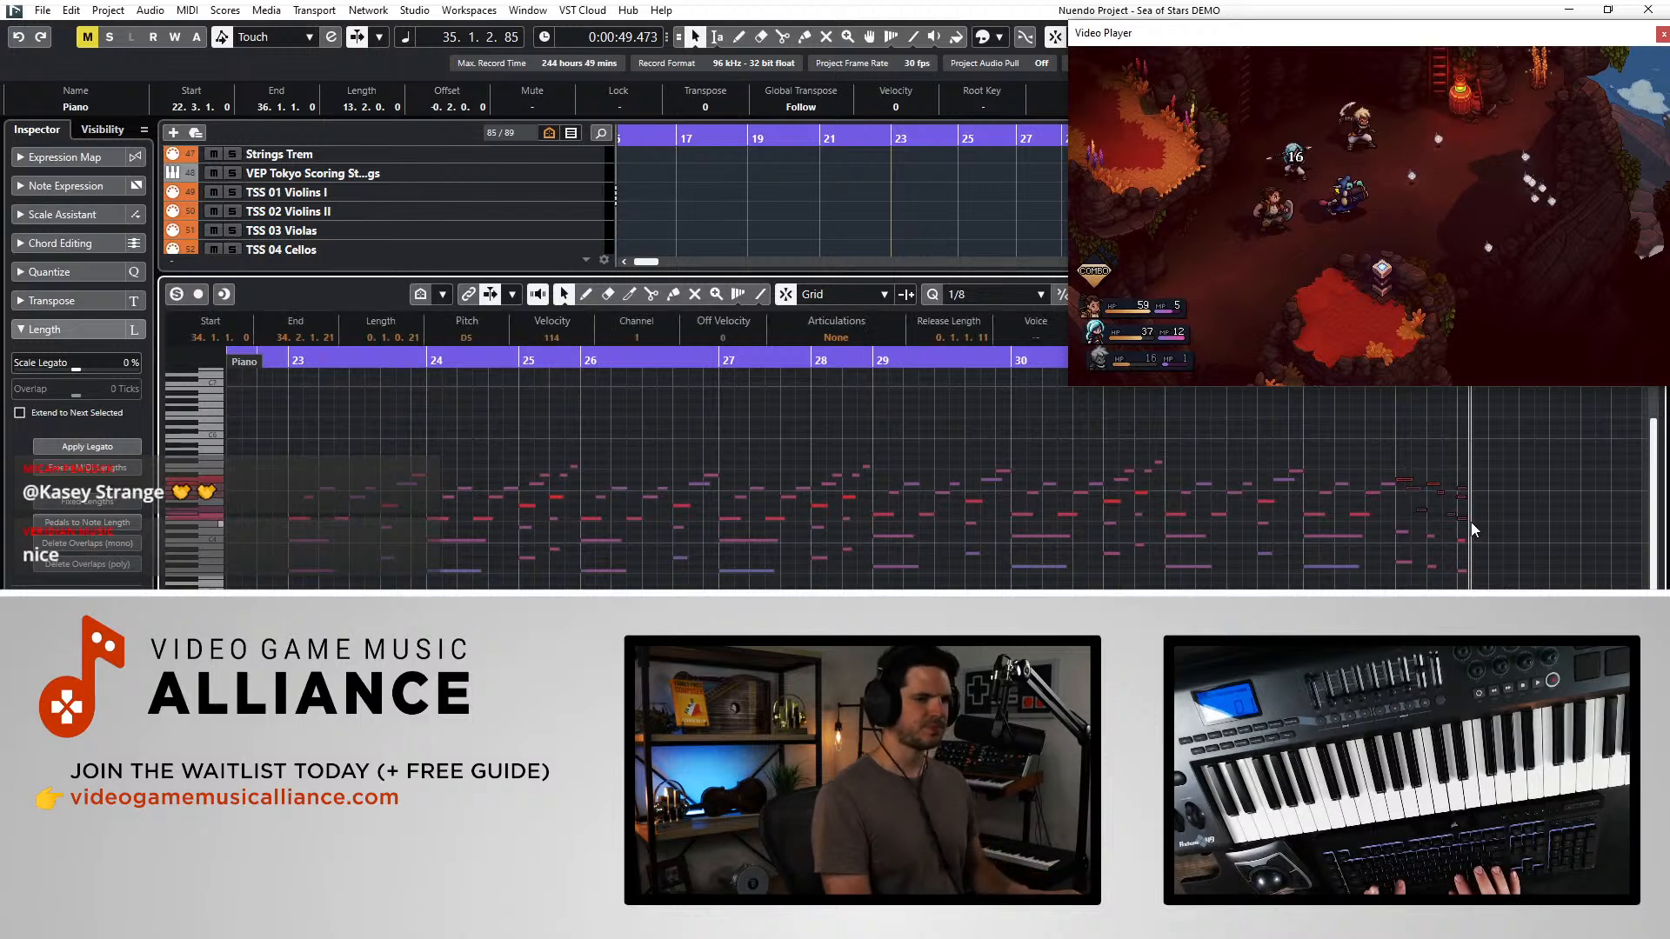
pyautogui.press('l')
pyautogui.hotkey('ctrl', 'e')
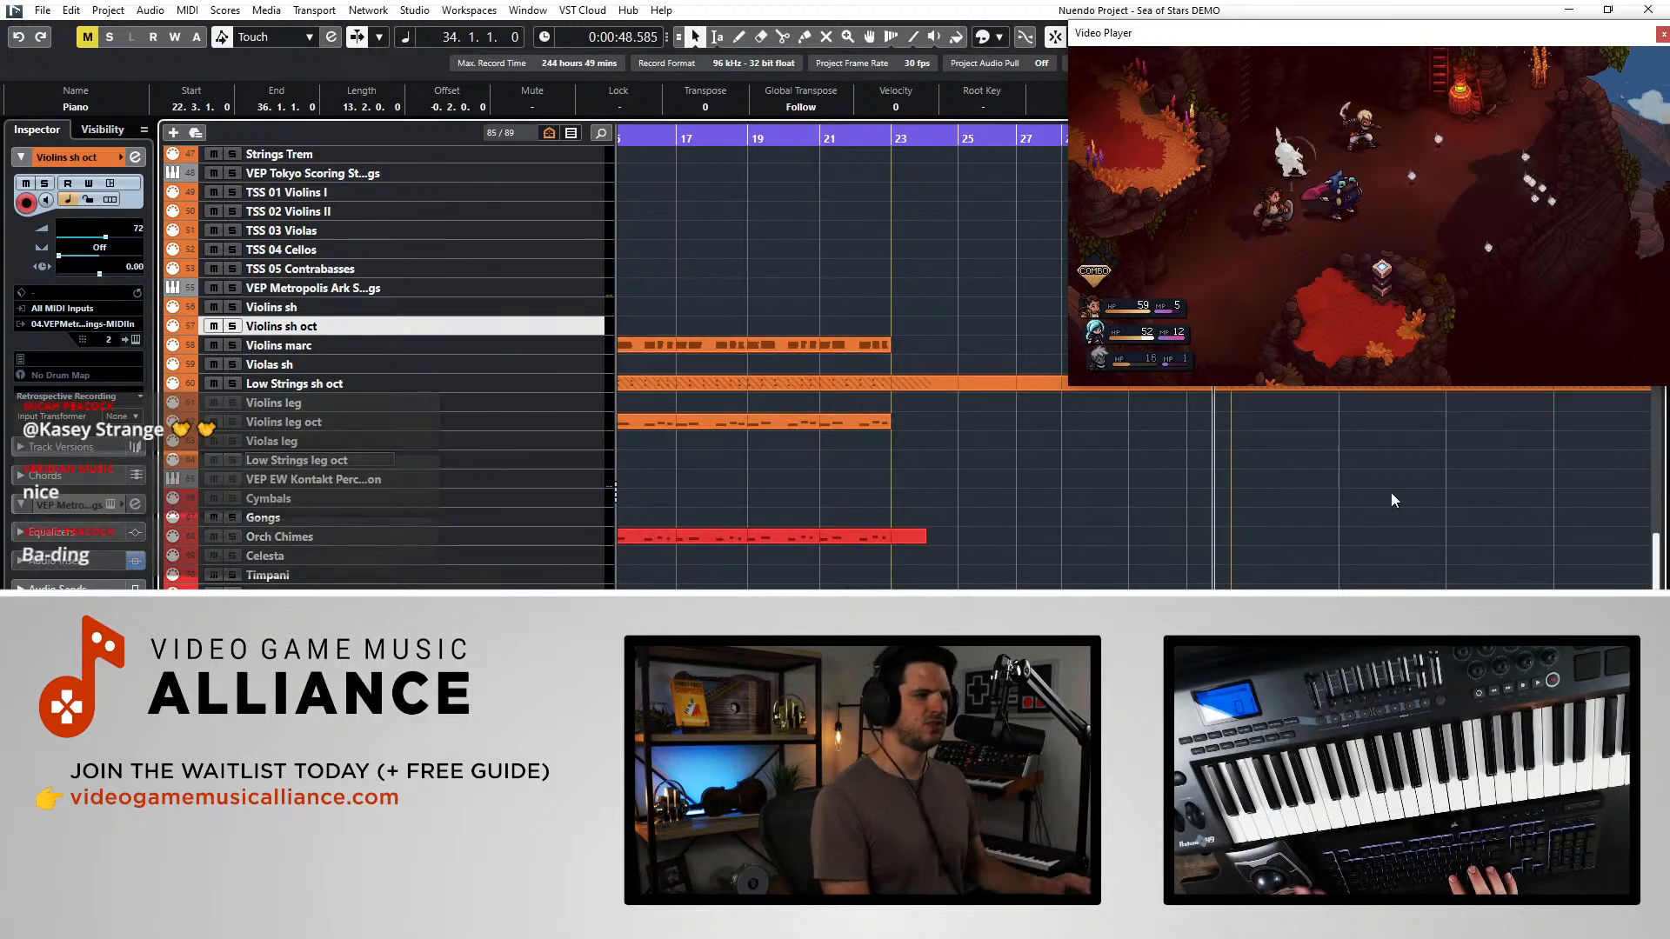
# - Paste the copied piano notes onto the Violins sh oct track at bar 34 and play them back
pyautogui.hscroll(9, 944, 477)
pyautogui.hscroll(-6, 944, 476)
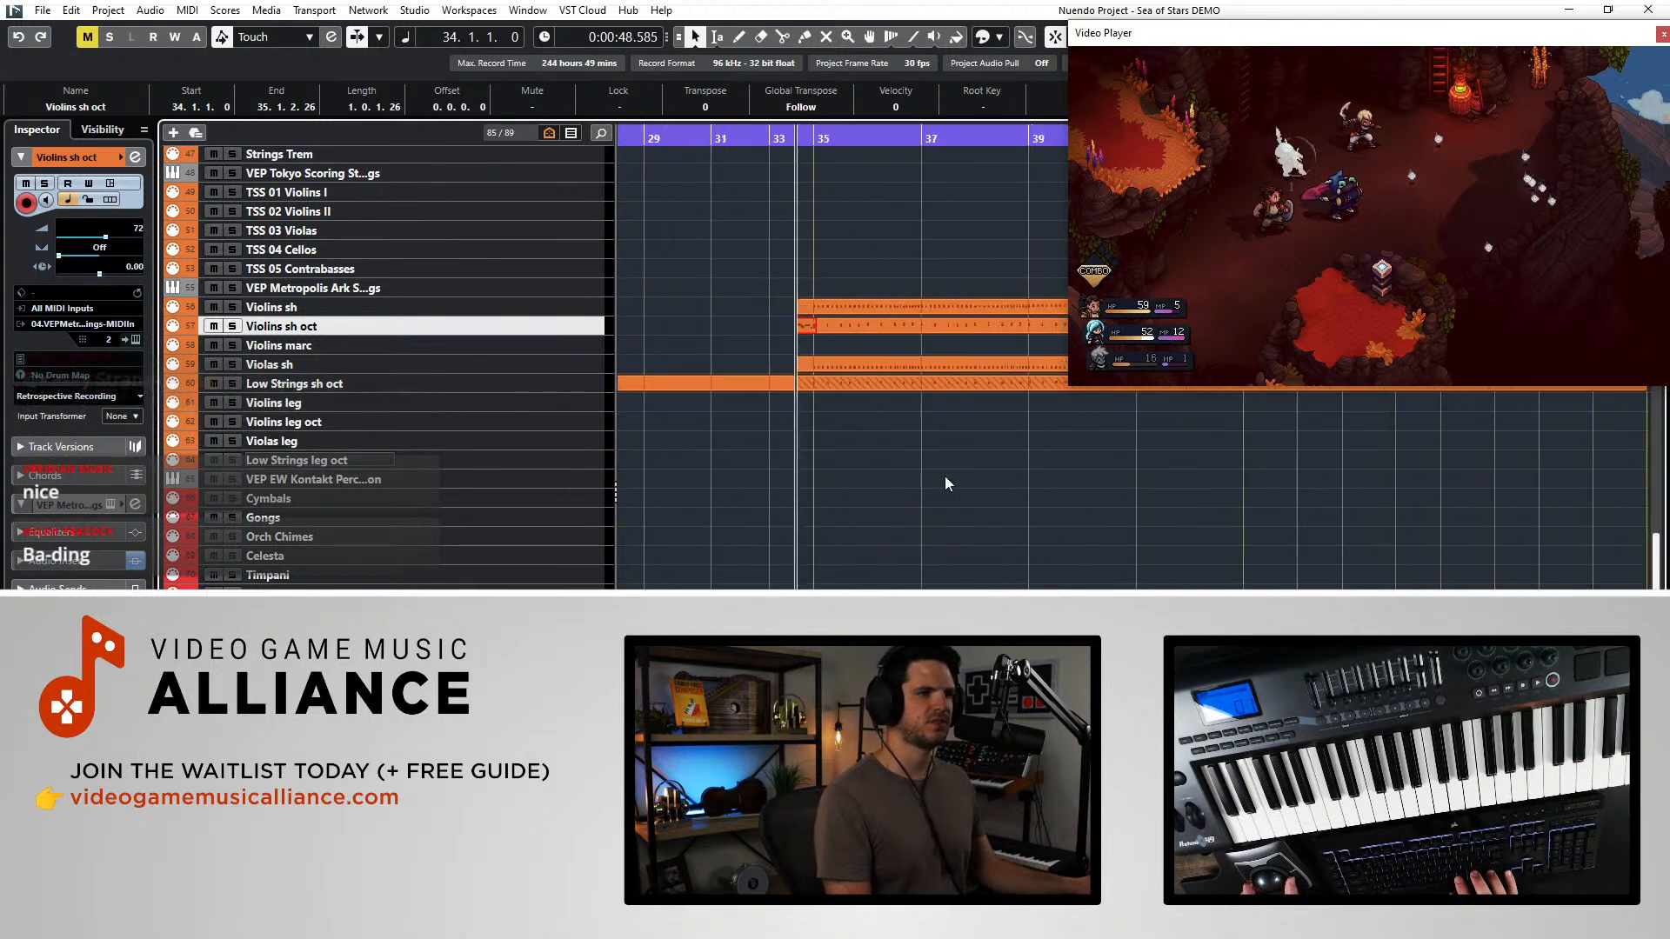
pyautogui.press('space')
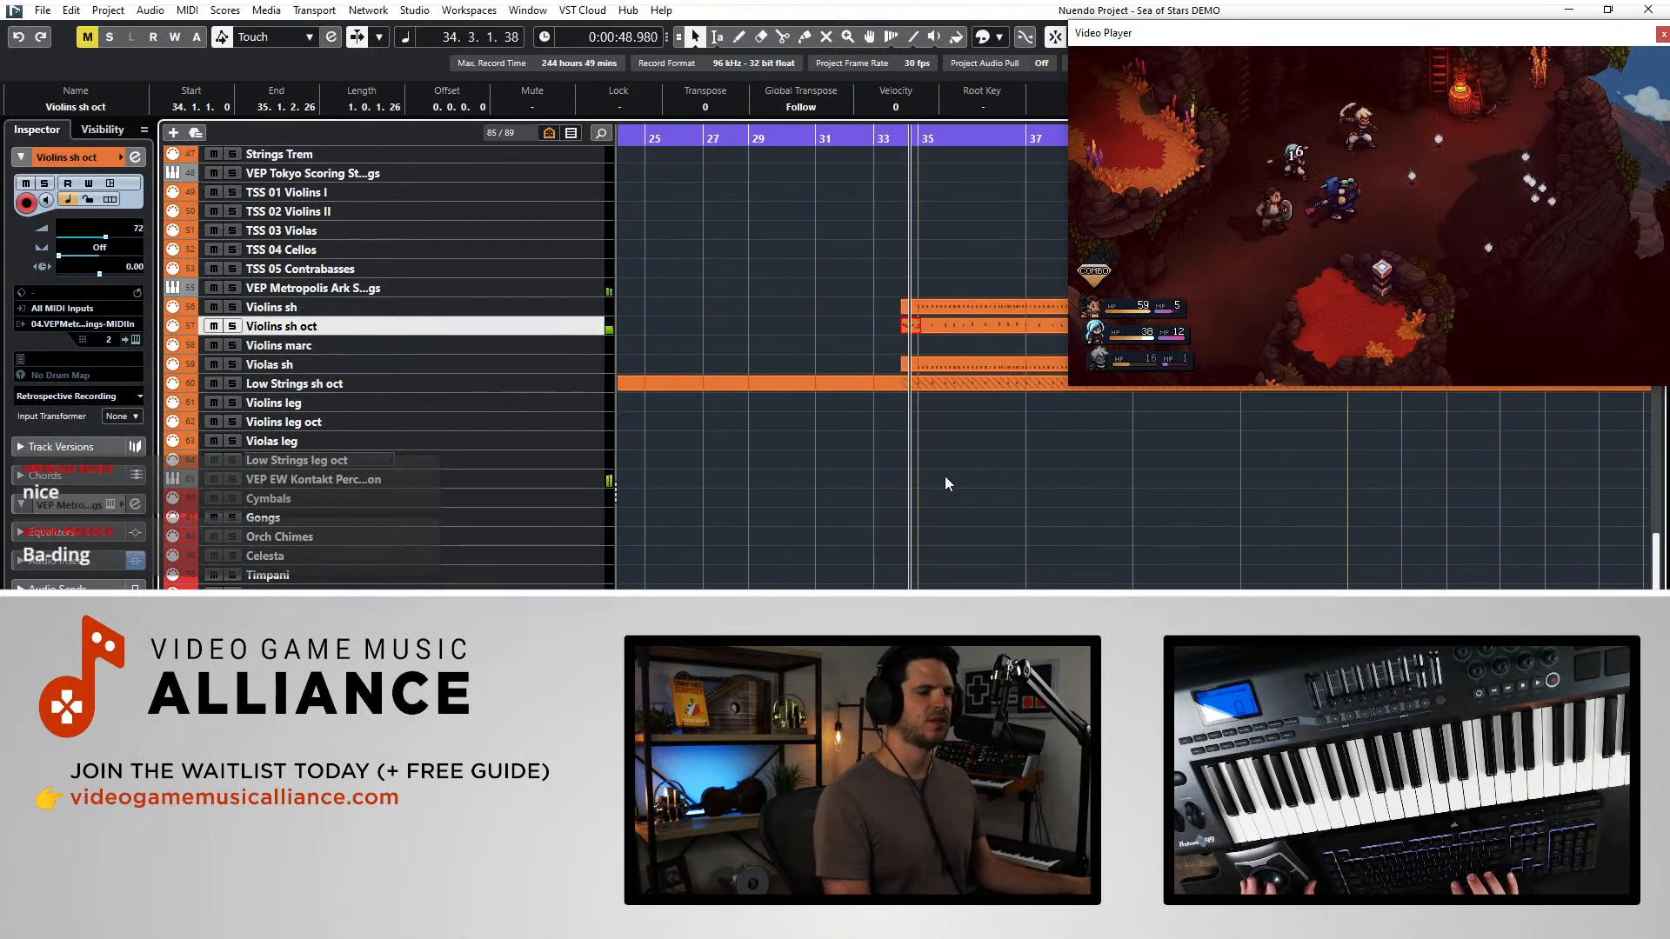
# - Transpose all notes of the short Violins sh oct part at bar 34 down one octave
pyautogui.doubleClick(907, 329)
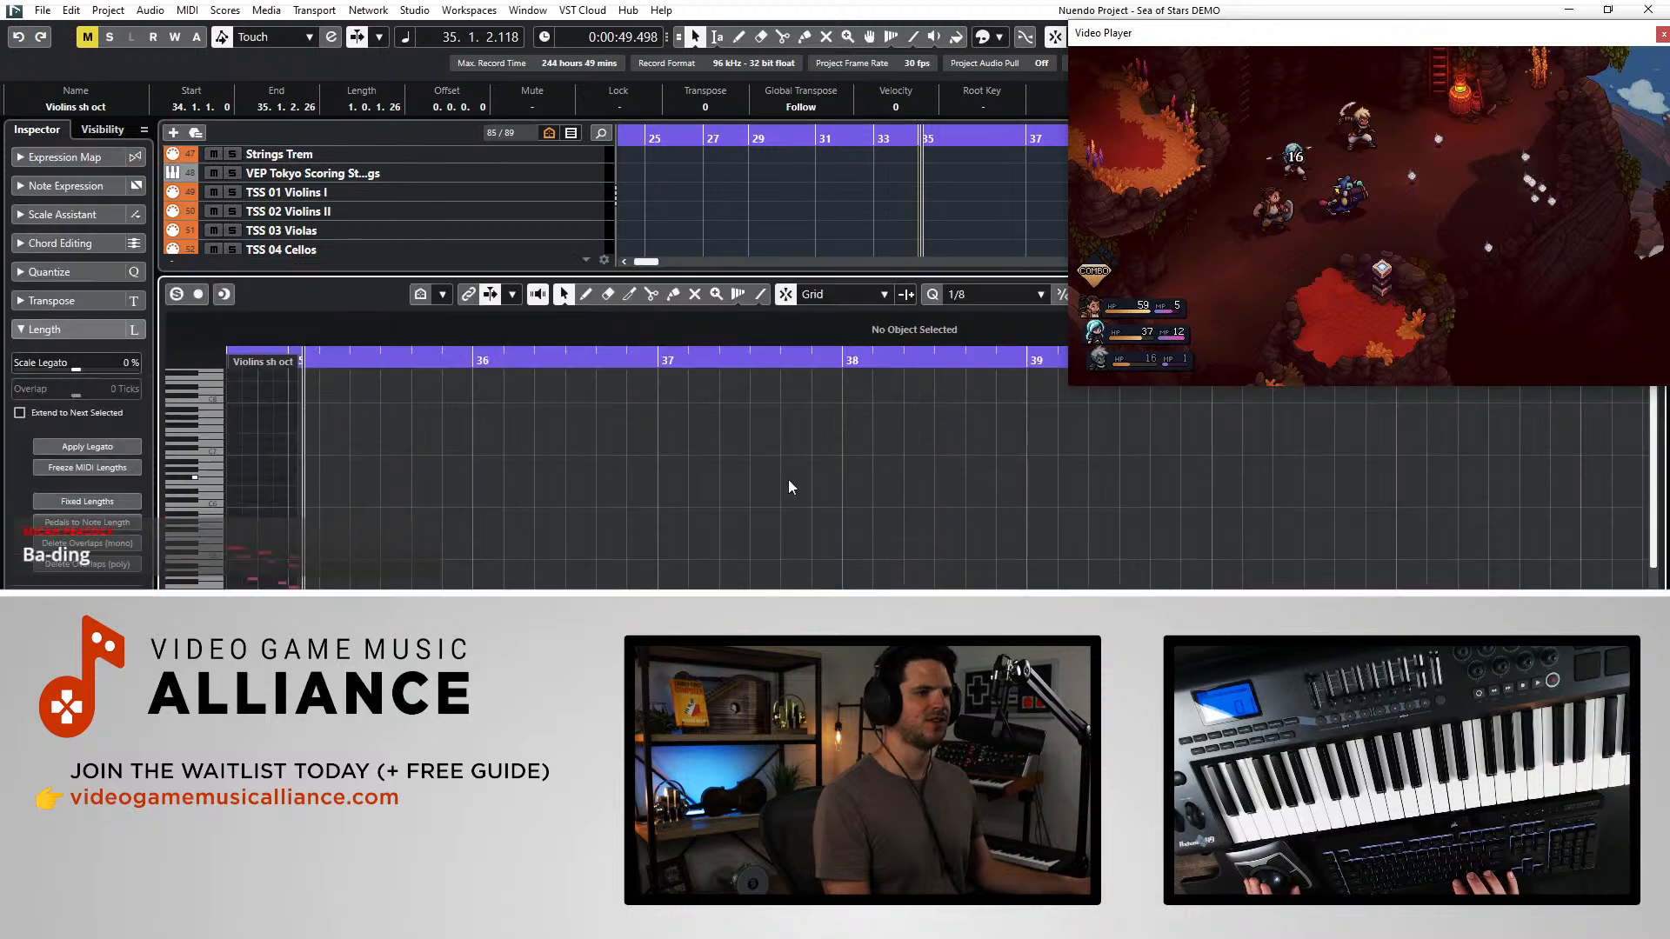
pyautogui.hscroll(-2, 378, 505)
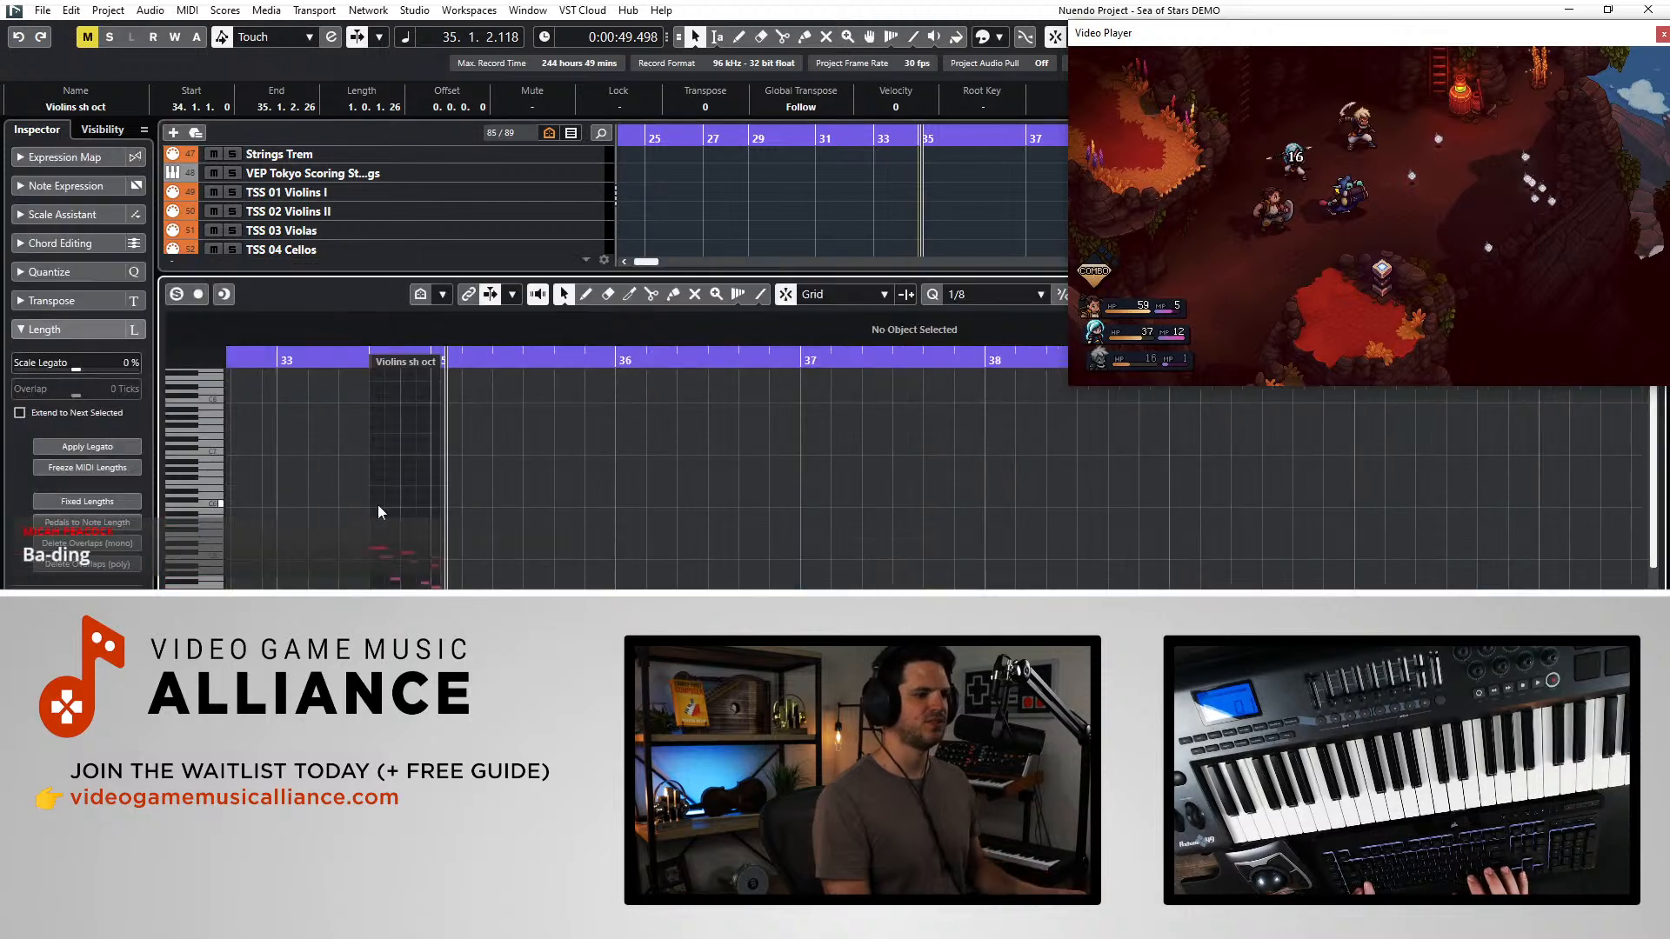
pyautogui.hotkey('ctrl', 'a')
pyautogui.hotkey('shift', 'Down')
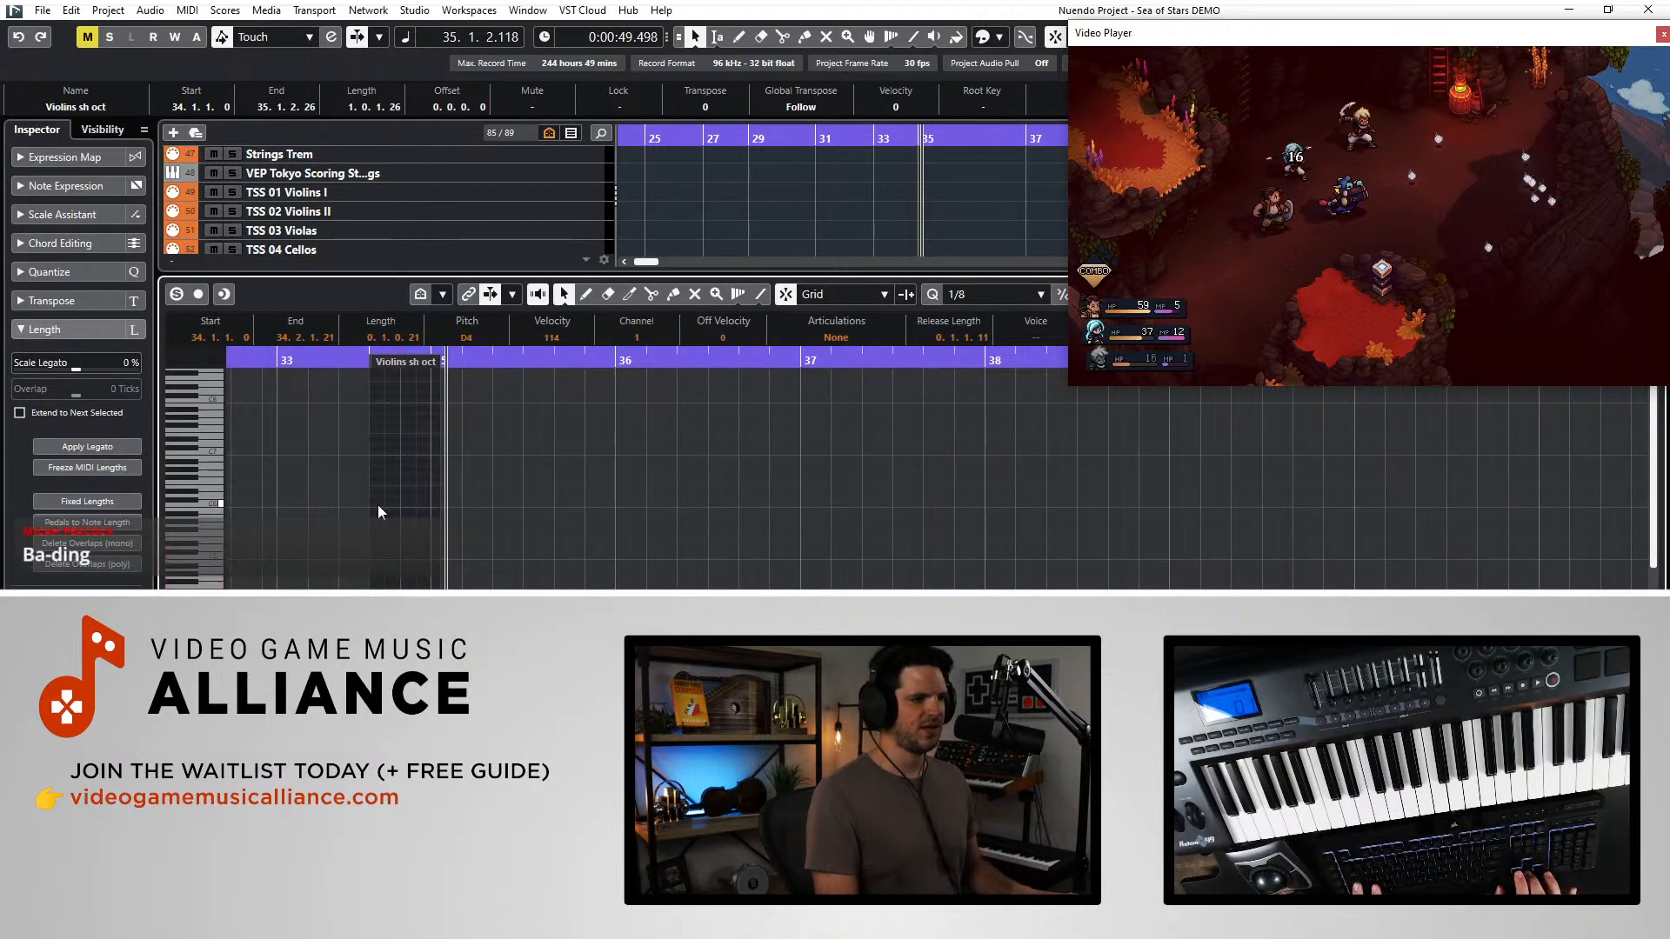
# - Play the lowered Violins sh oct transition into bar 35 several times, then solo the part and play it again
pyautogui.press('KP_Subtract')
pyautogui.press('KP_Subtract')
pyautogui.press('space')
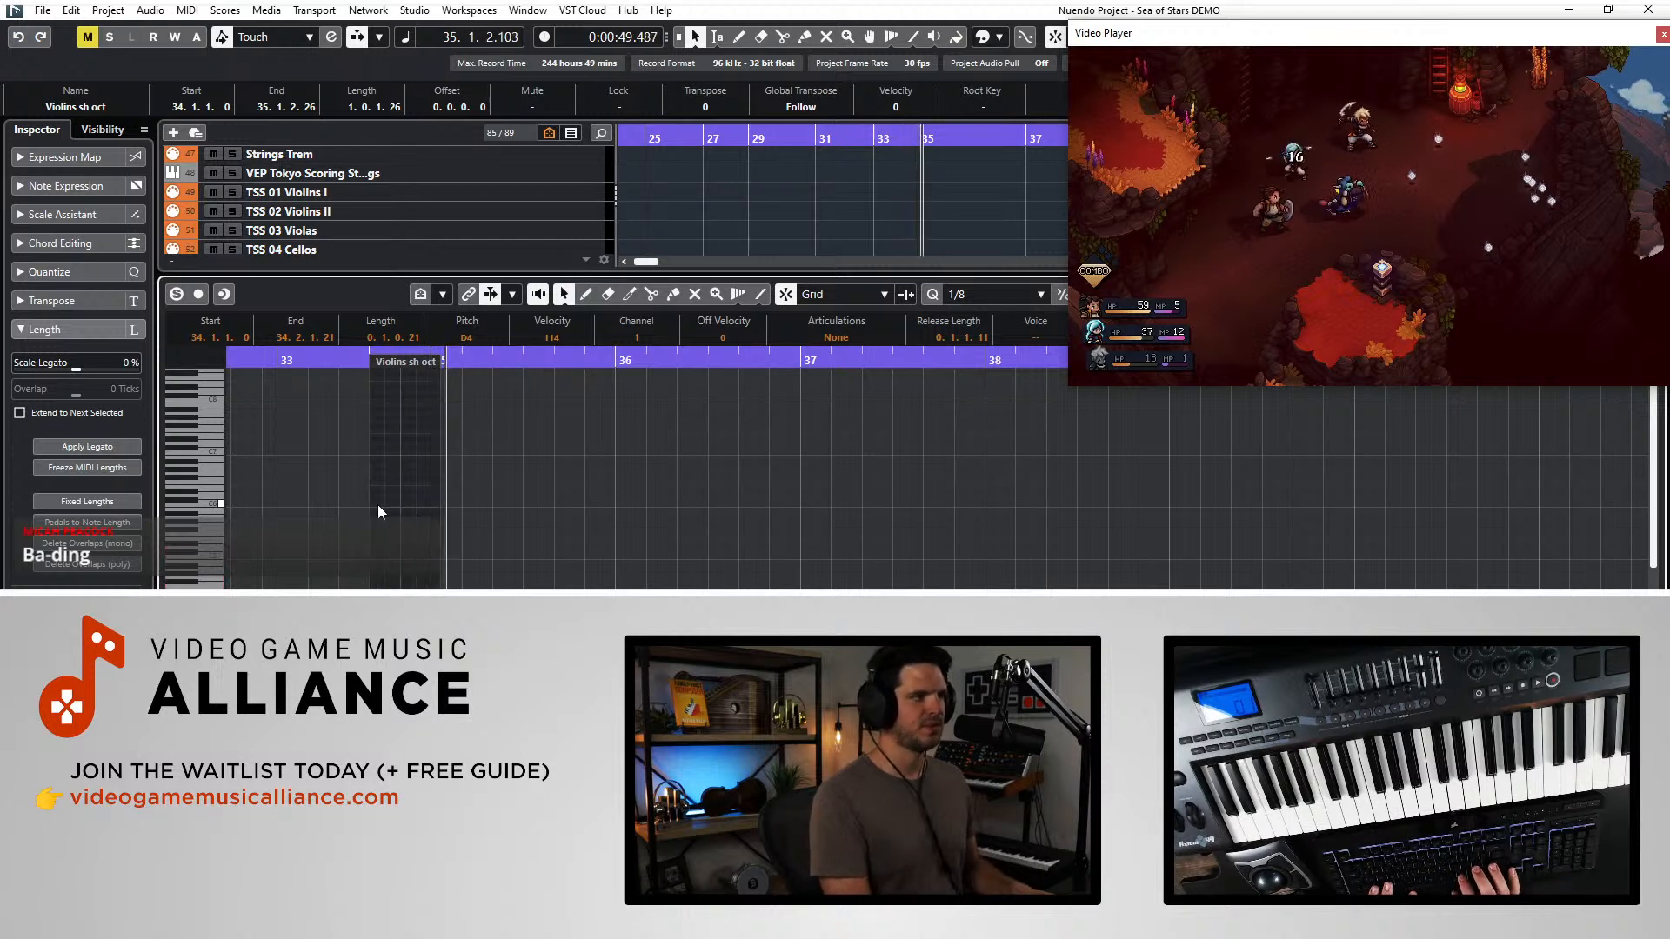
pyautogui.press('space')
pyautogui.press('space')
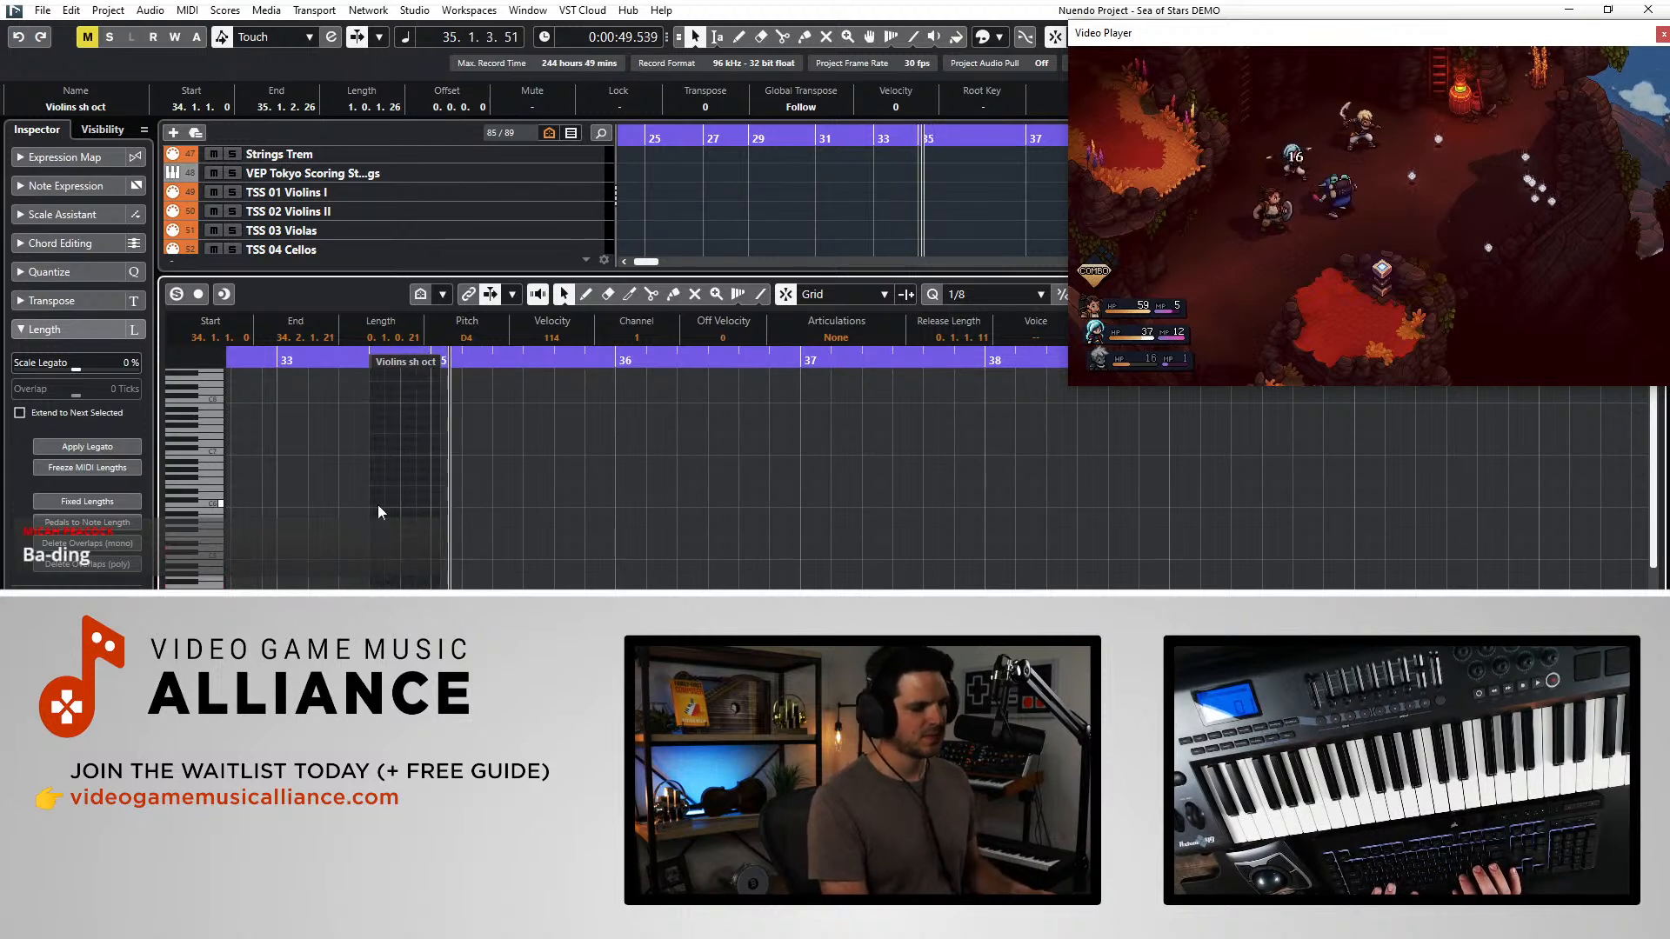
pyautogui.press('space')
pyautogui.press('s')
pyautogui.press('space')
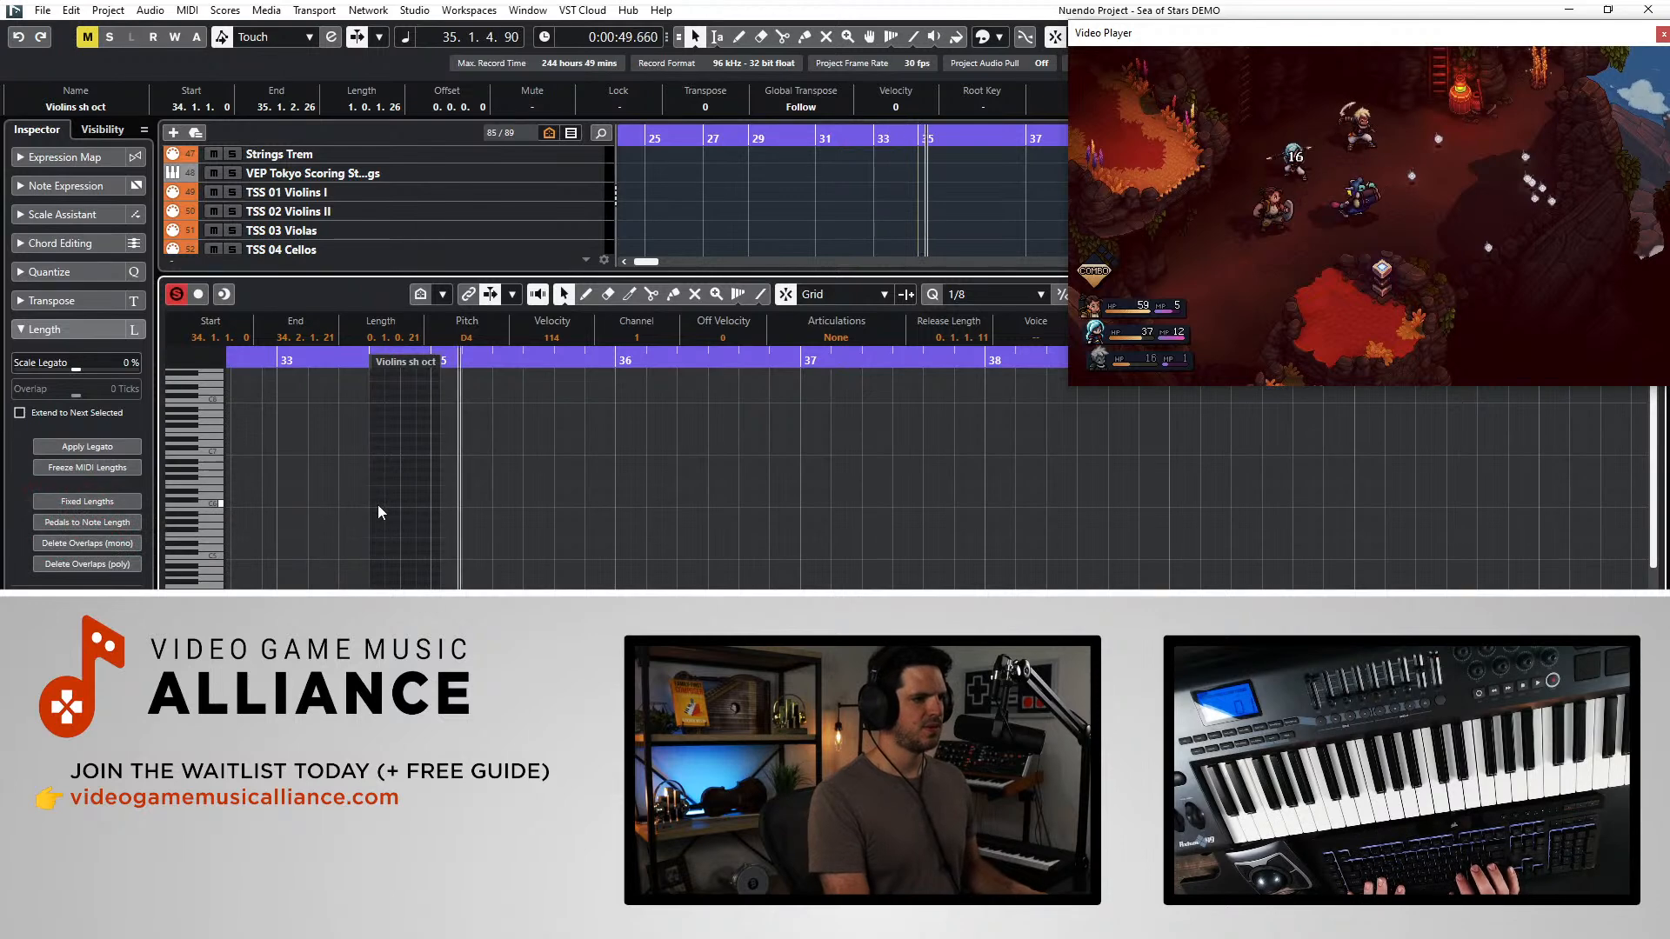
pyautogui.press('space')
pyautogui.press('space')
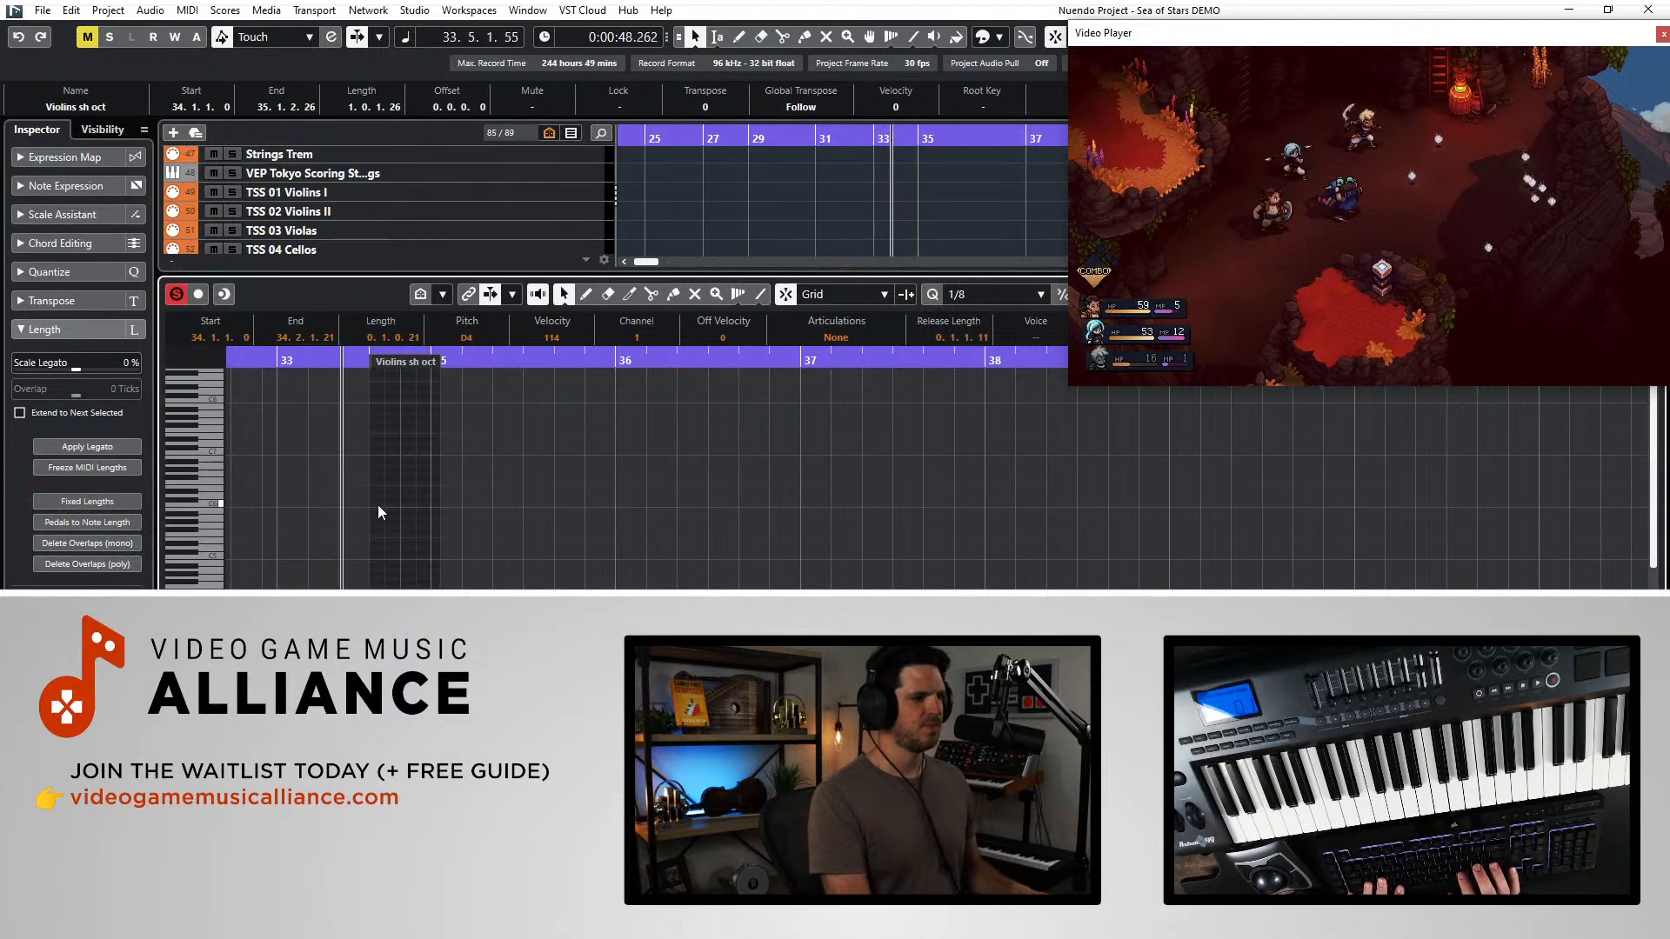
# - Close the note editor and play the violin transition within the full arrangement
pyautogui.press('Return')
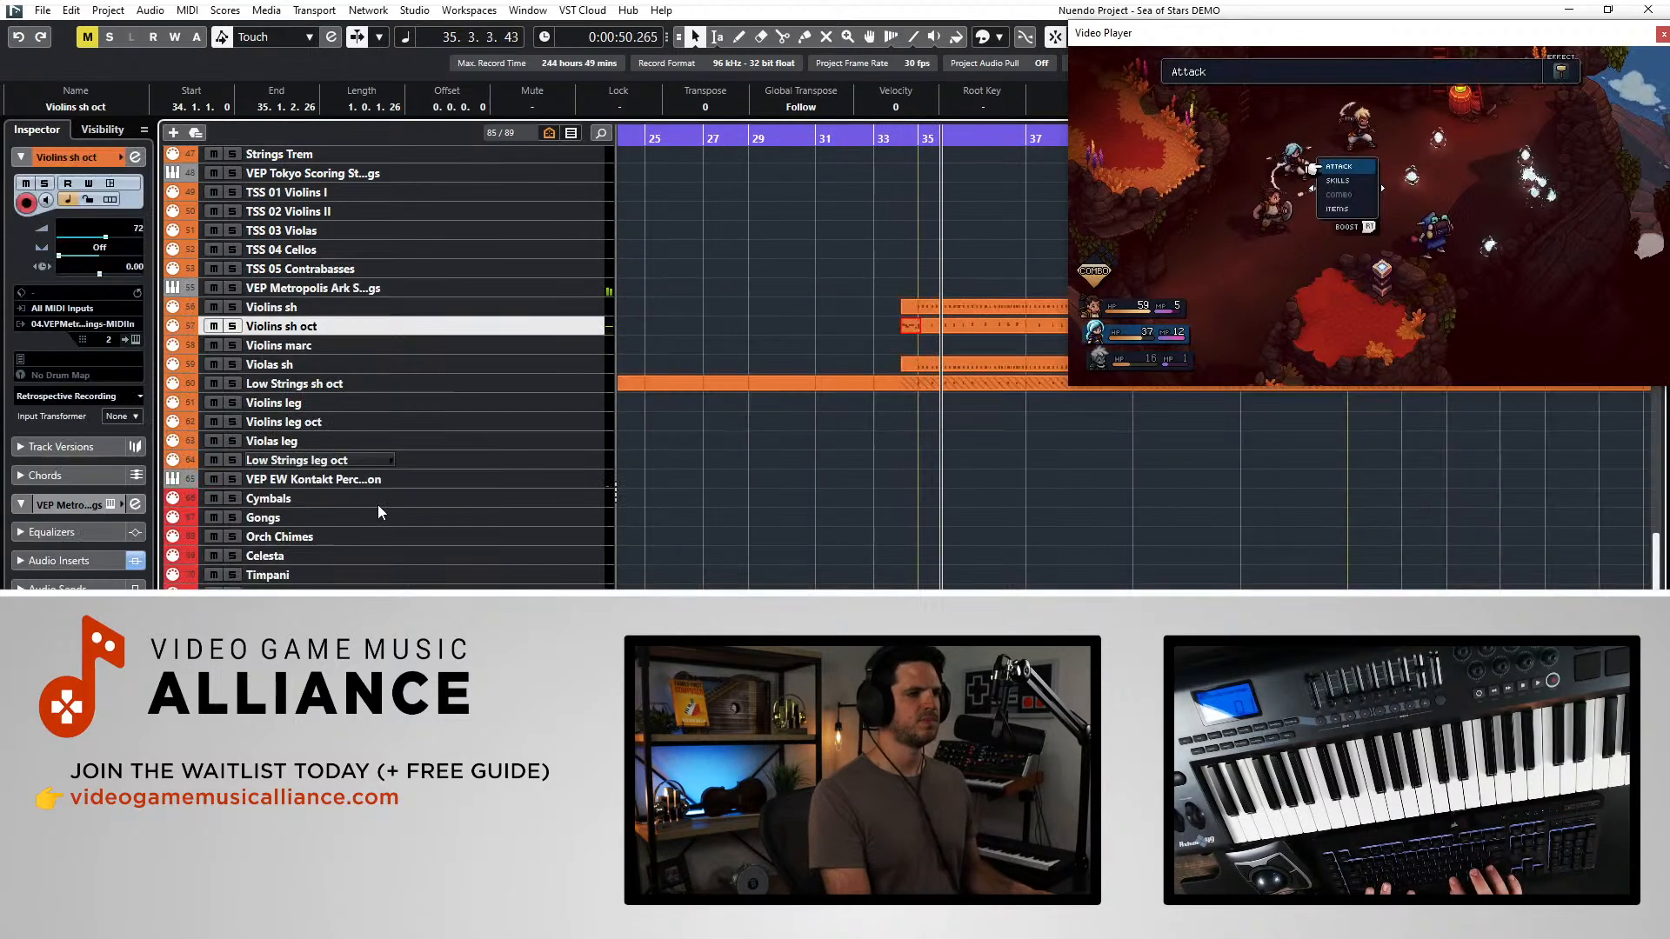
pyautogui.press('space')
pyautogui.press('ctrl+KP_Subtract')
pyautogui.press('space')
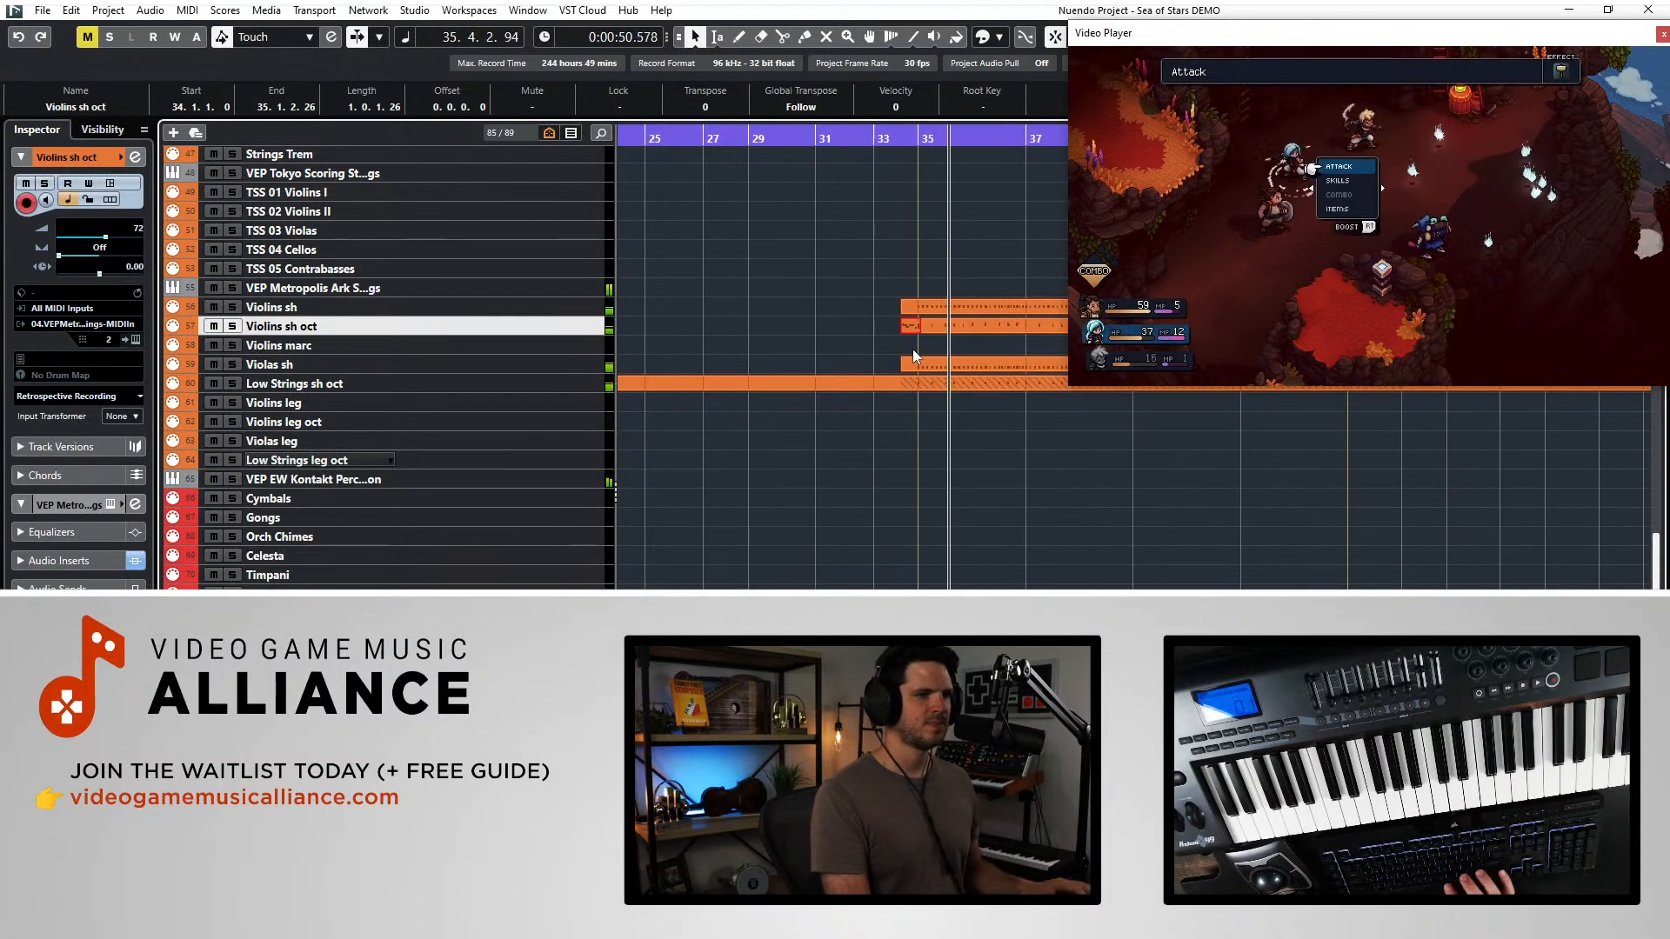
# - Delete the notes at bar 35 from the short Violins sh oct part at bar 34 and close the editor
pyautogui.doubleClick(904, 325)
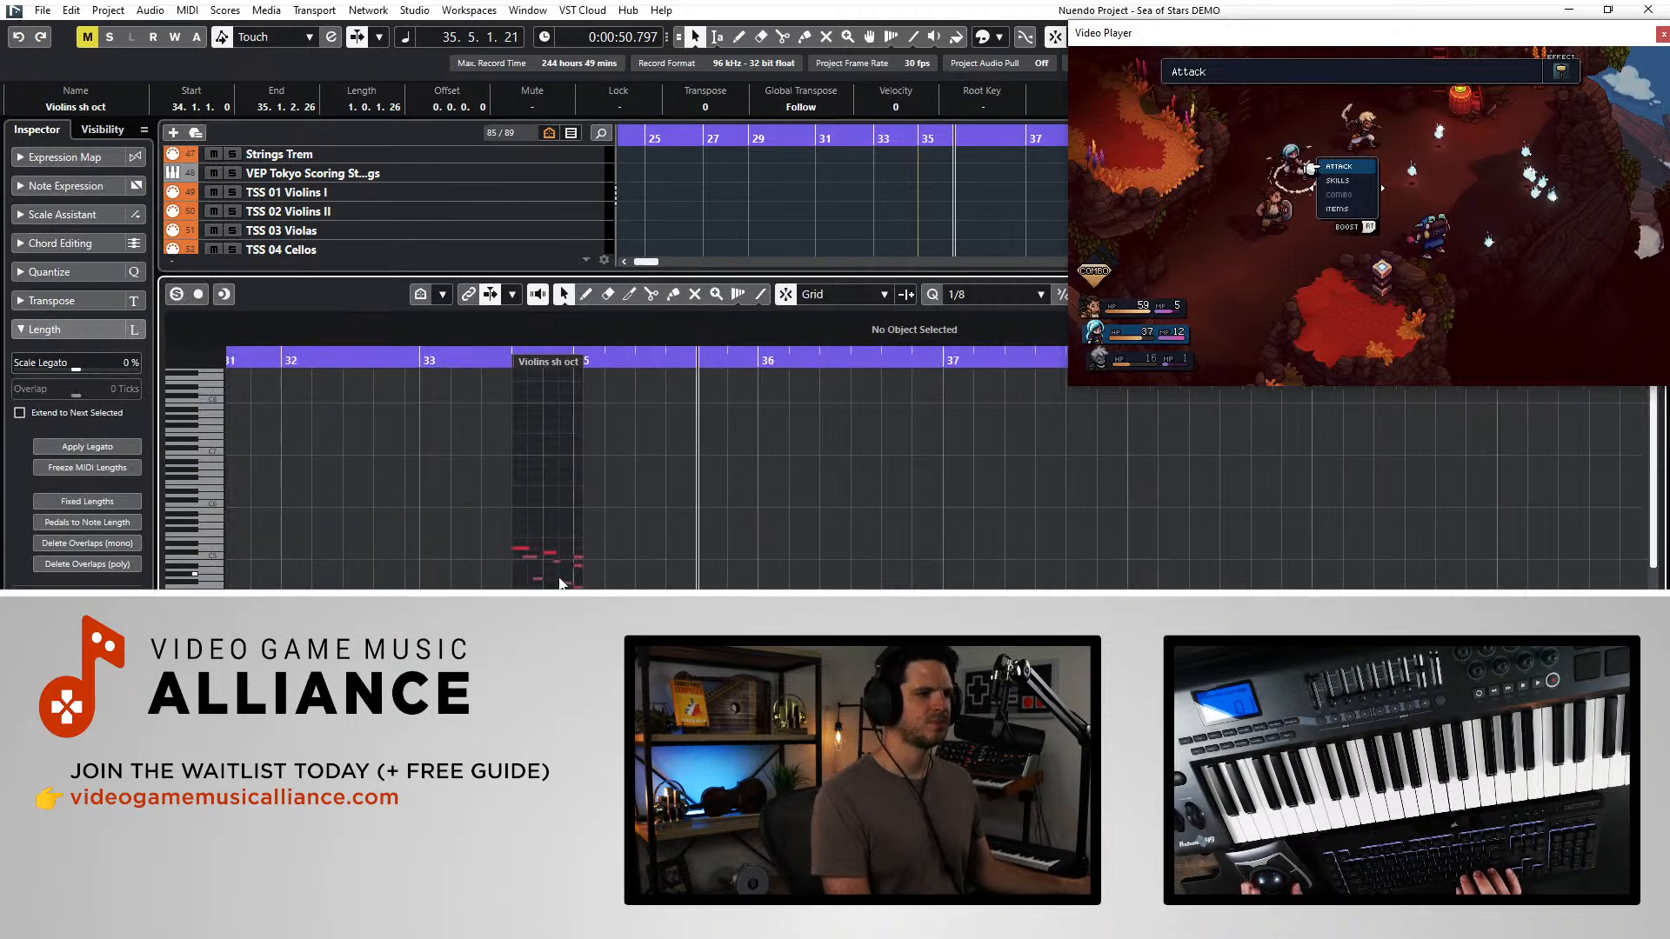
pyautogui.moveTo(581, 537); pyautogui.dragTo(591, 586)
pyautogui.press('Delete')
pyautogui.press('Return')
# - Glue the short Violins sh oct part at bar 34 to the part that follows it, and select the joined part
pyautogui.rightClick(879, 335)
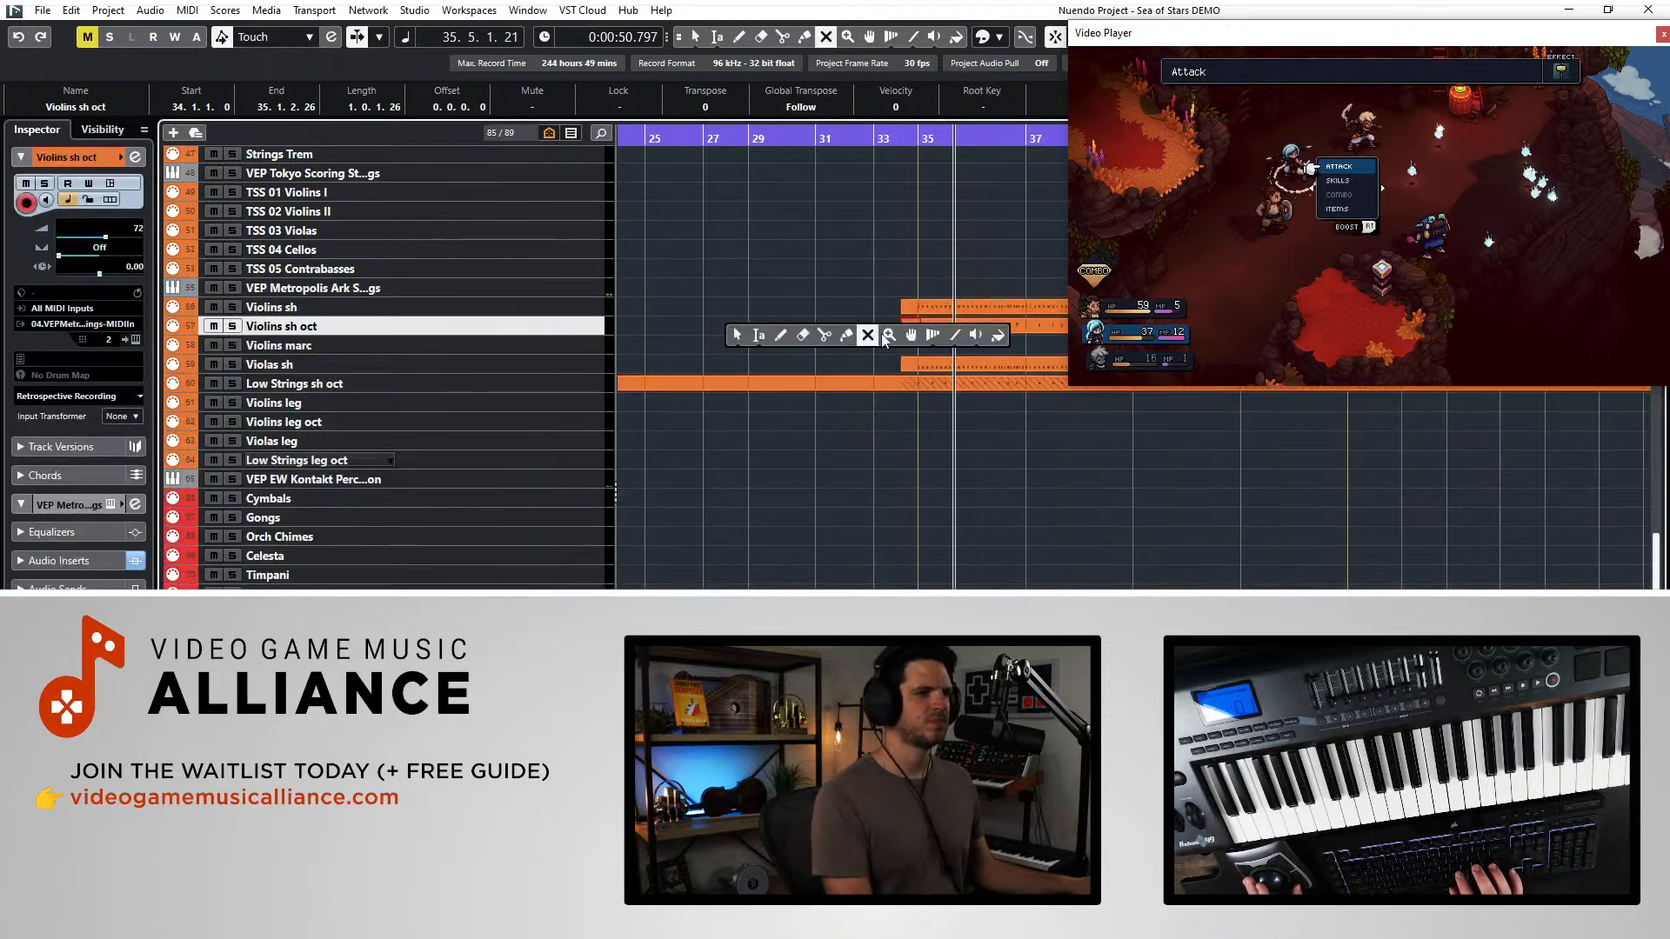
pyautogui.click(848, 336)
pyautogui.click(910, 323)
pyautogui.rightClick(909, 325)
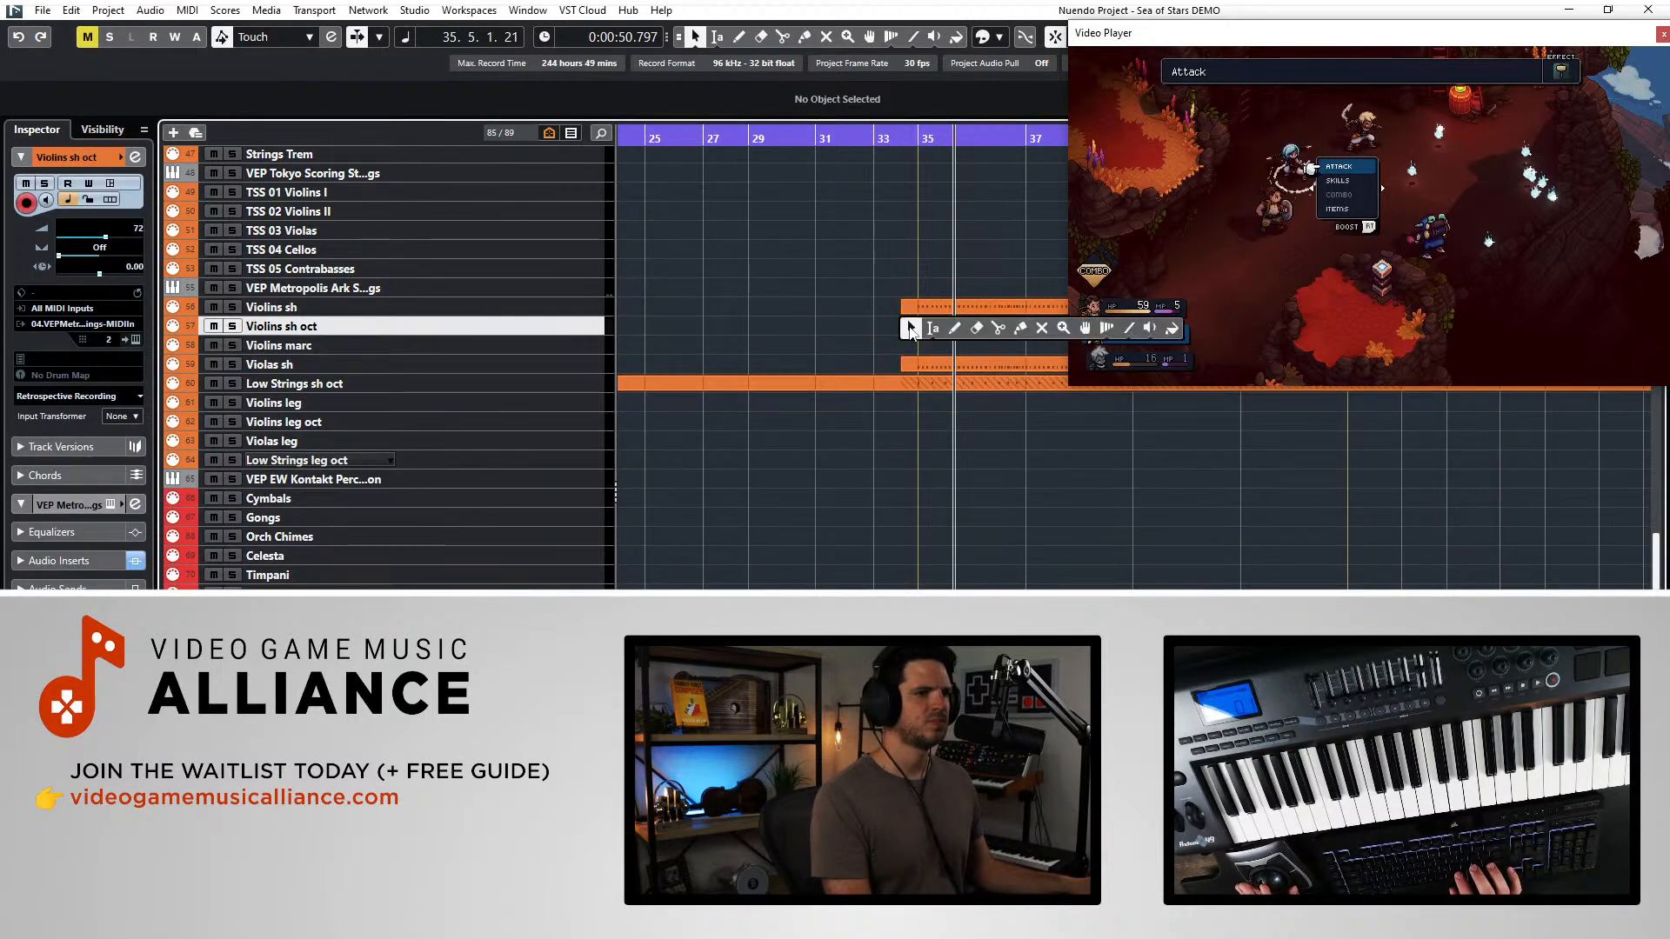
pyautogui.click(909, 328)
pyautogui.click(909, 326)
# - Locate the playhead to bar 32 and select the Low Strings sh oct track
pyautogui.keyDown('alt'); pyautogui.keyDown('shift'); pyautogui.click(878, 377); pyautogui.keyUp('shift'); pyautogui.keyUp('alt')
pyautogui.press('KP_Subtract')
pyautogui.click(390, 460)
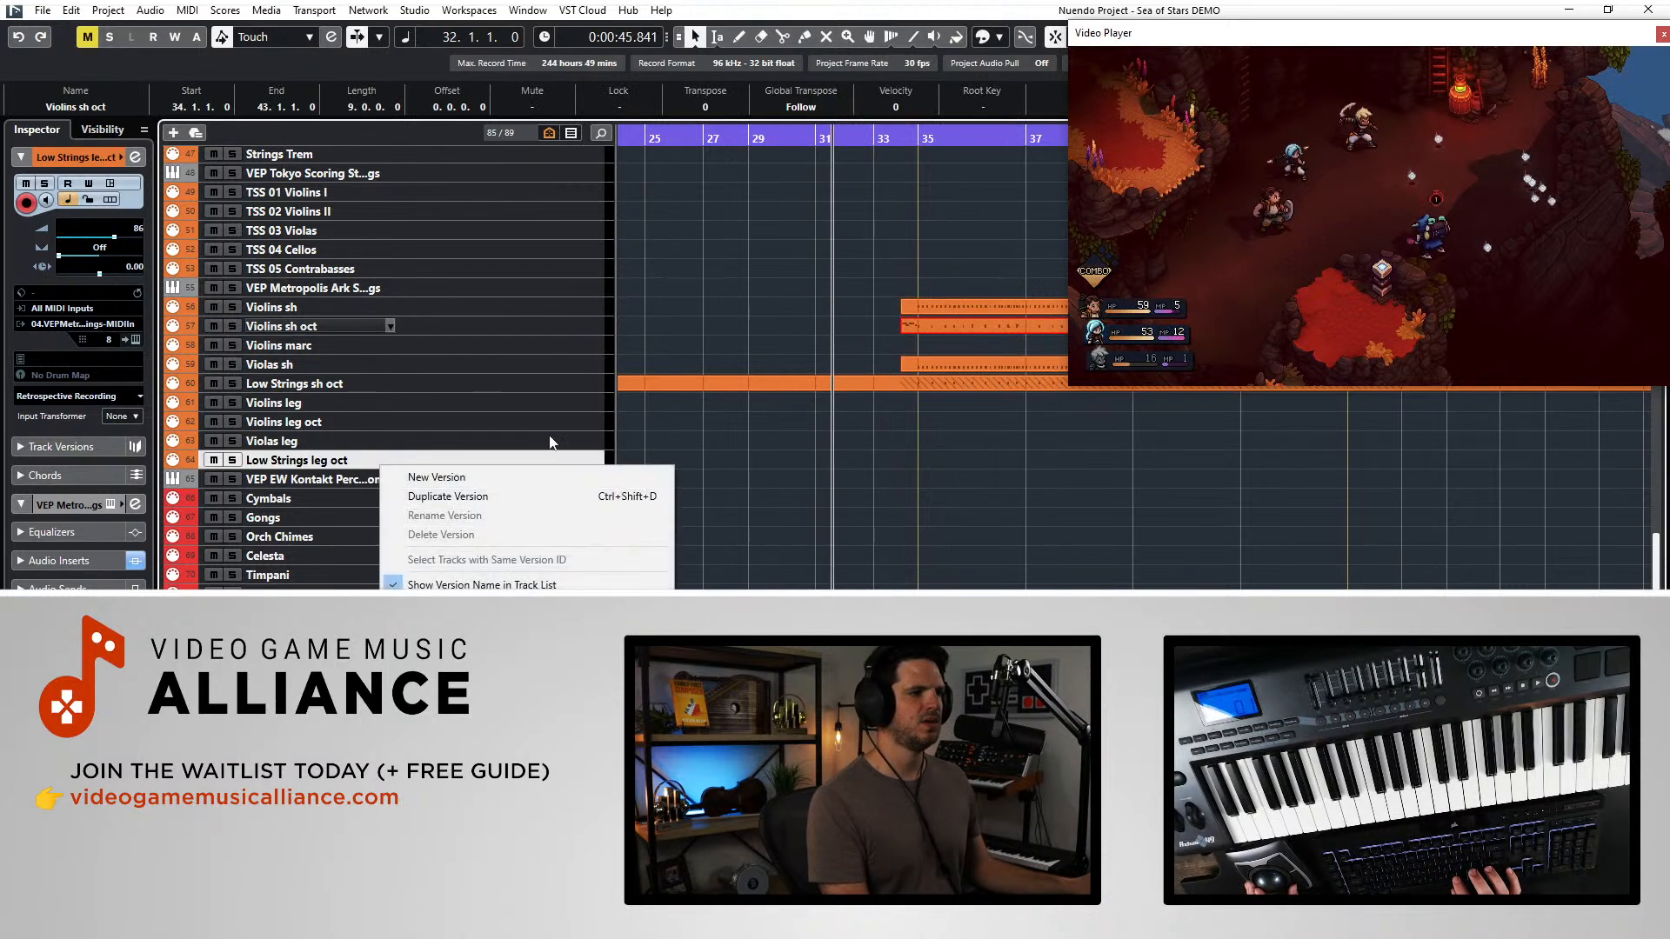
pyautogui.click(735, 433)
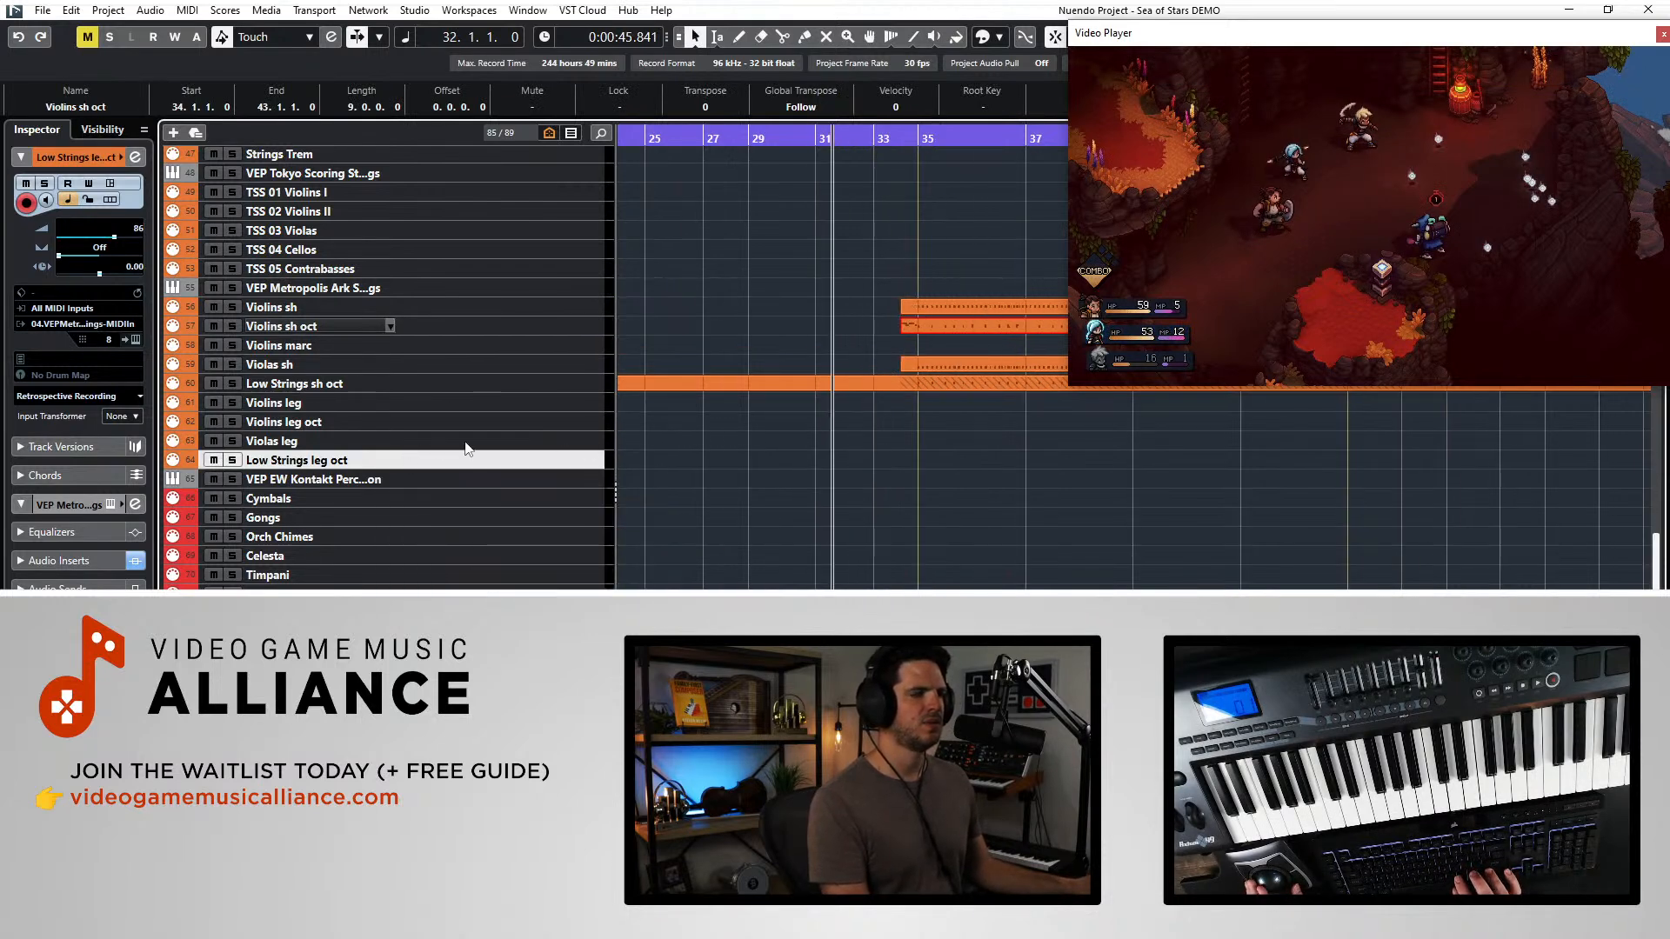
pyautogui.click(496, 384)
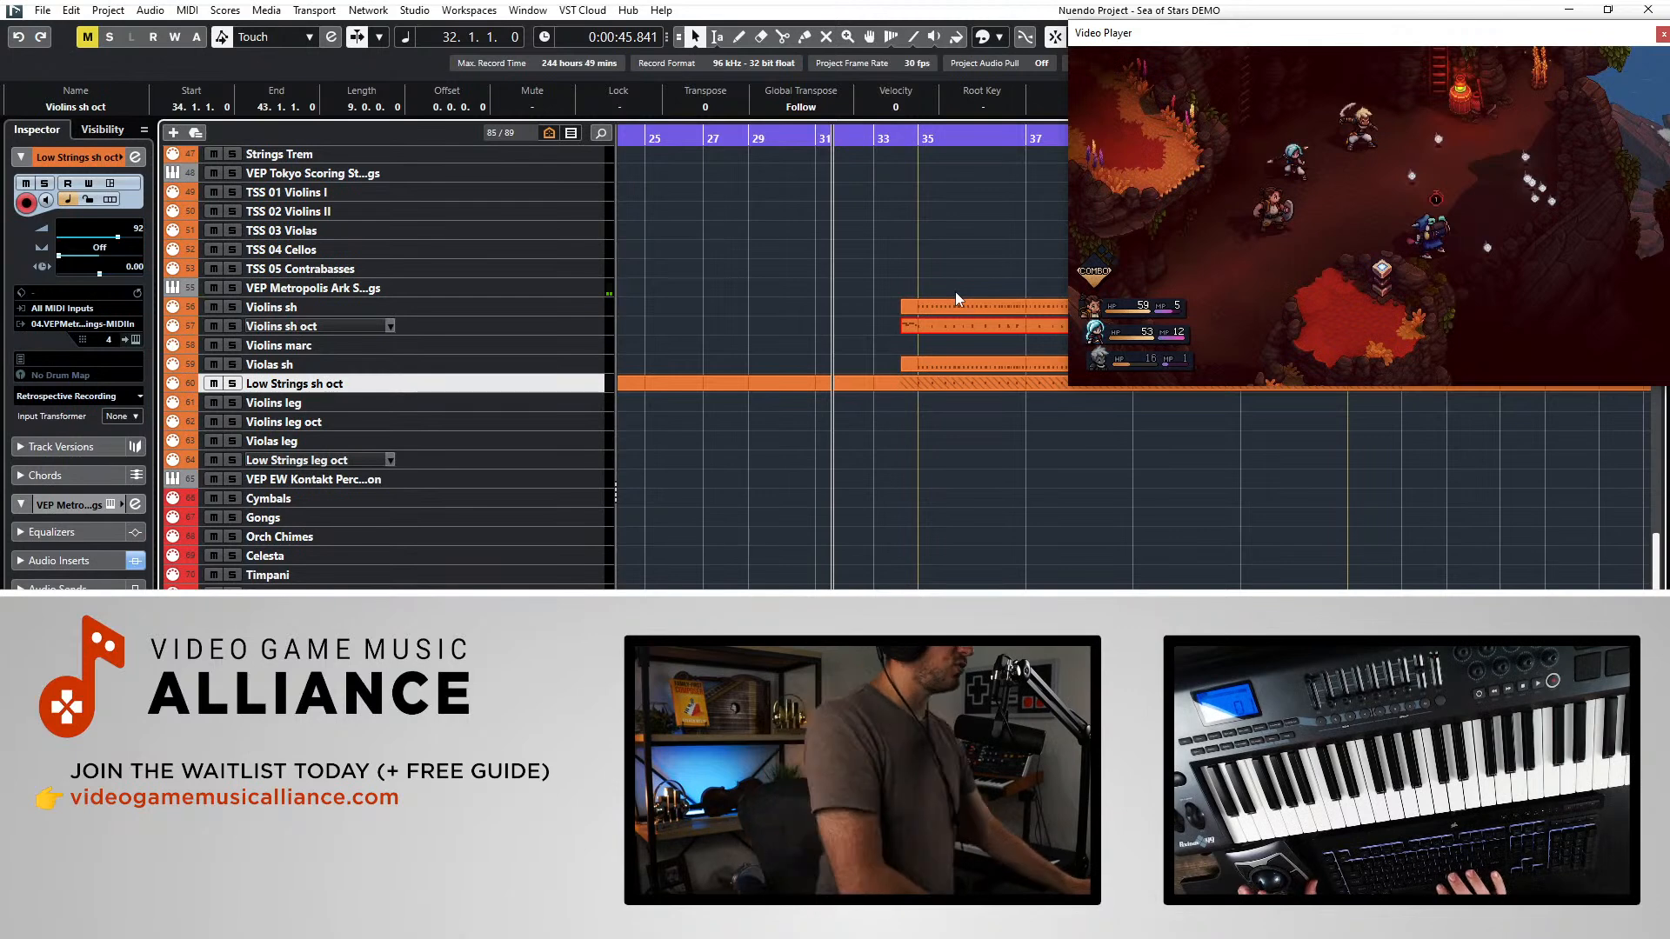
# - Open the joined Violins sh oct part and play its opening run into bar 35
pyautogui.doubleClick(927, 327)
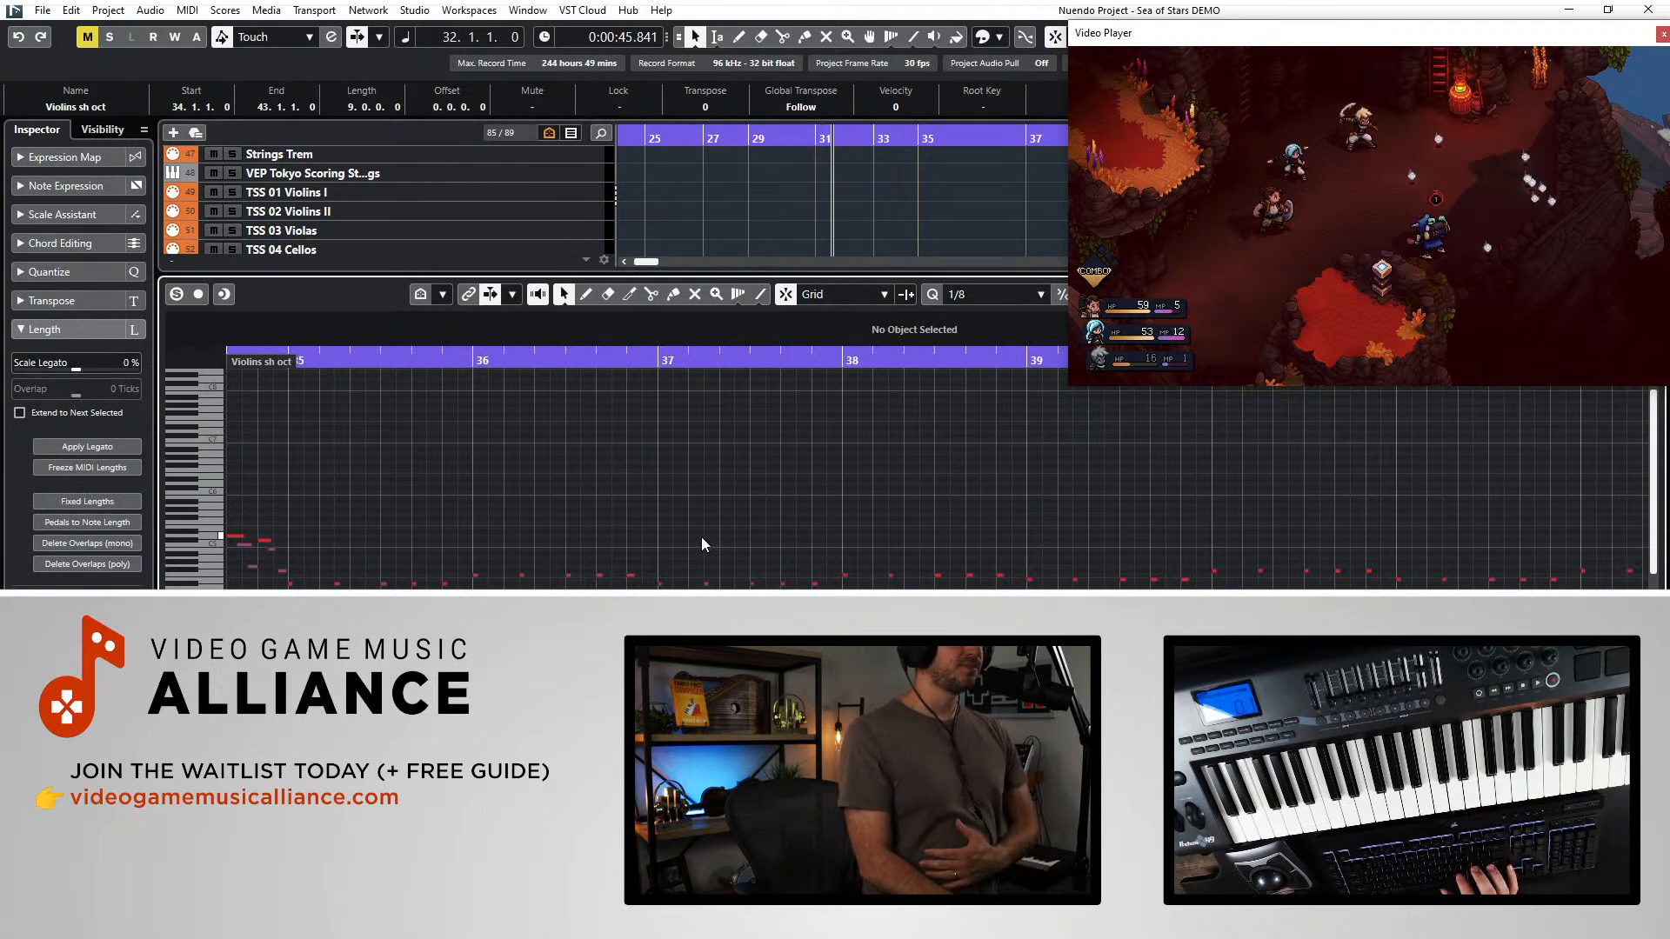
pyautogui.press('space')
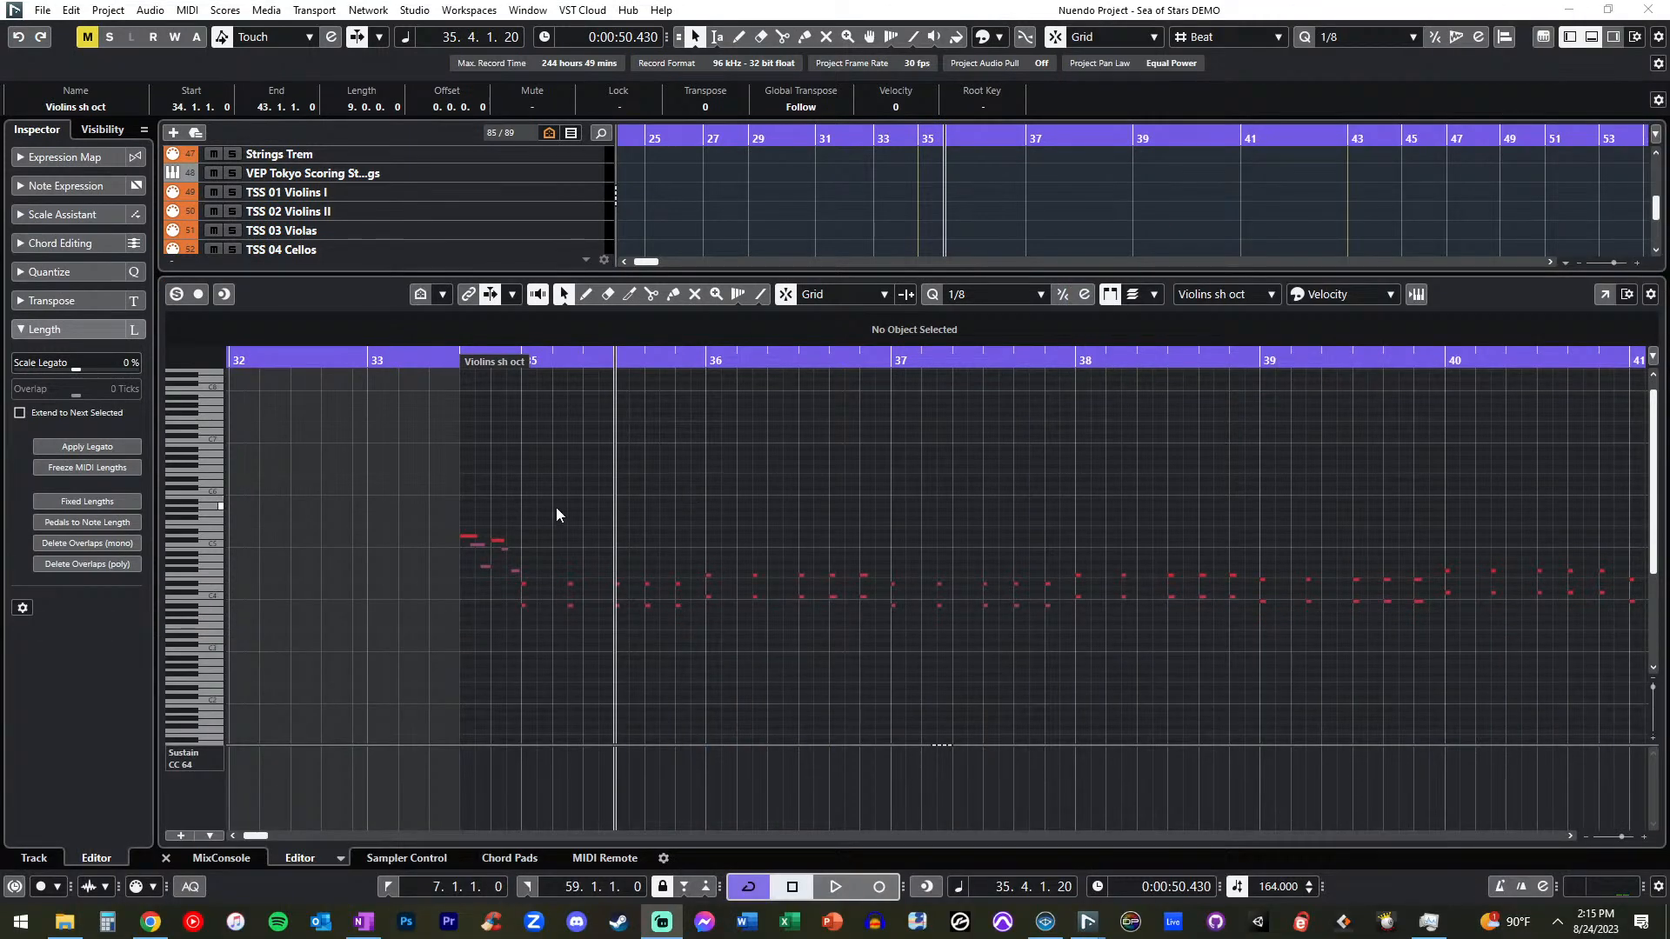
pyautogui.press('space')
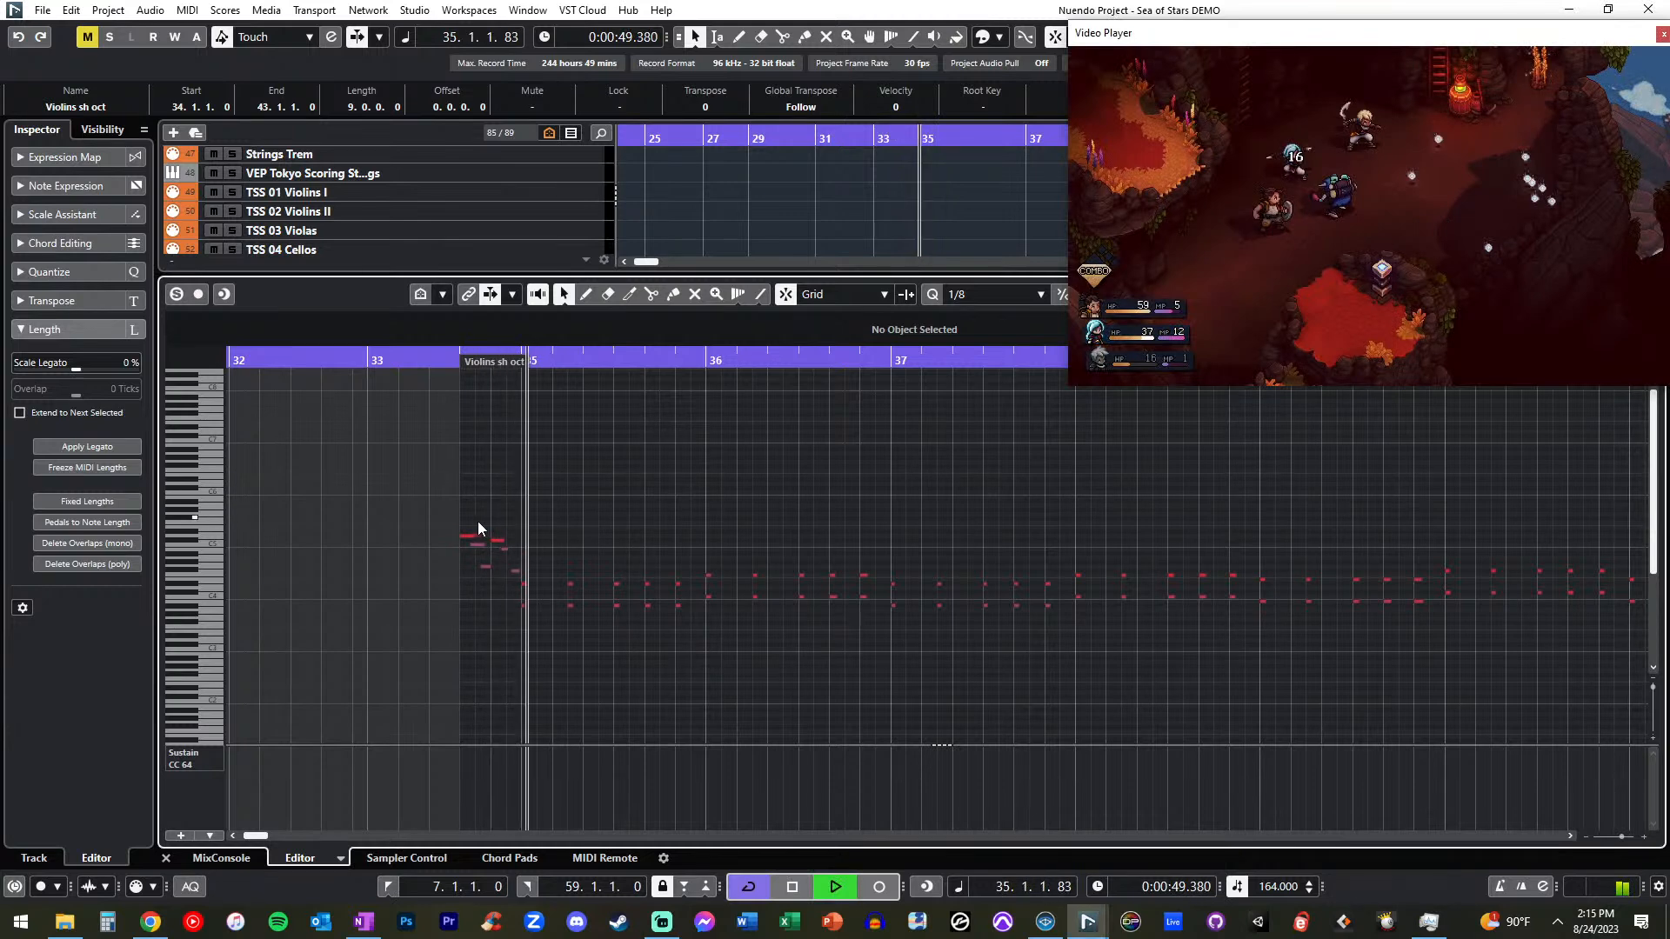
pyautogui.press('space')
pyautogui.moveTo(477, 522); pyautogui.dragTo(464, 546)
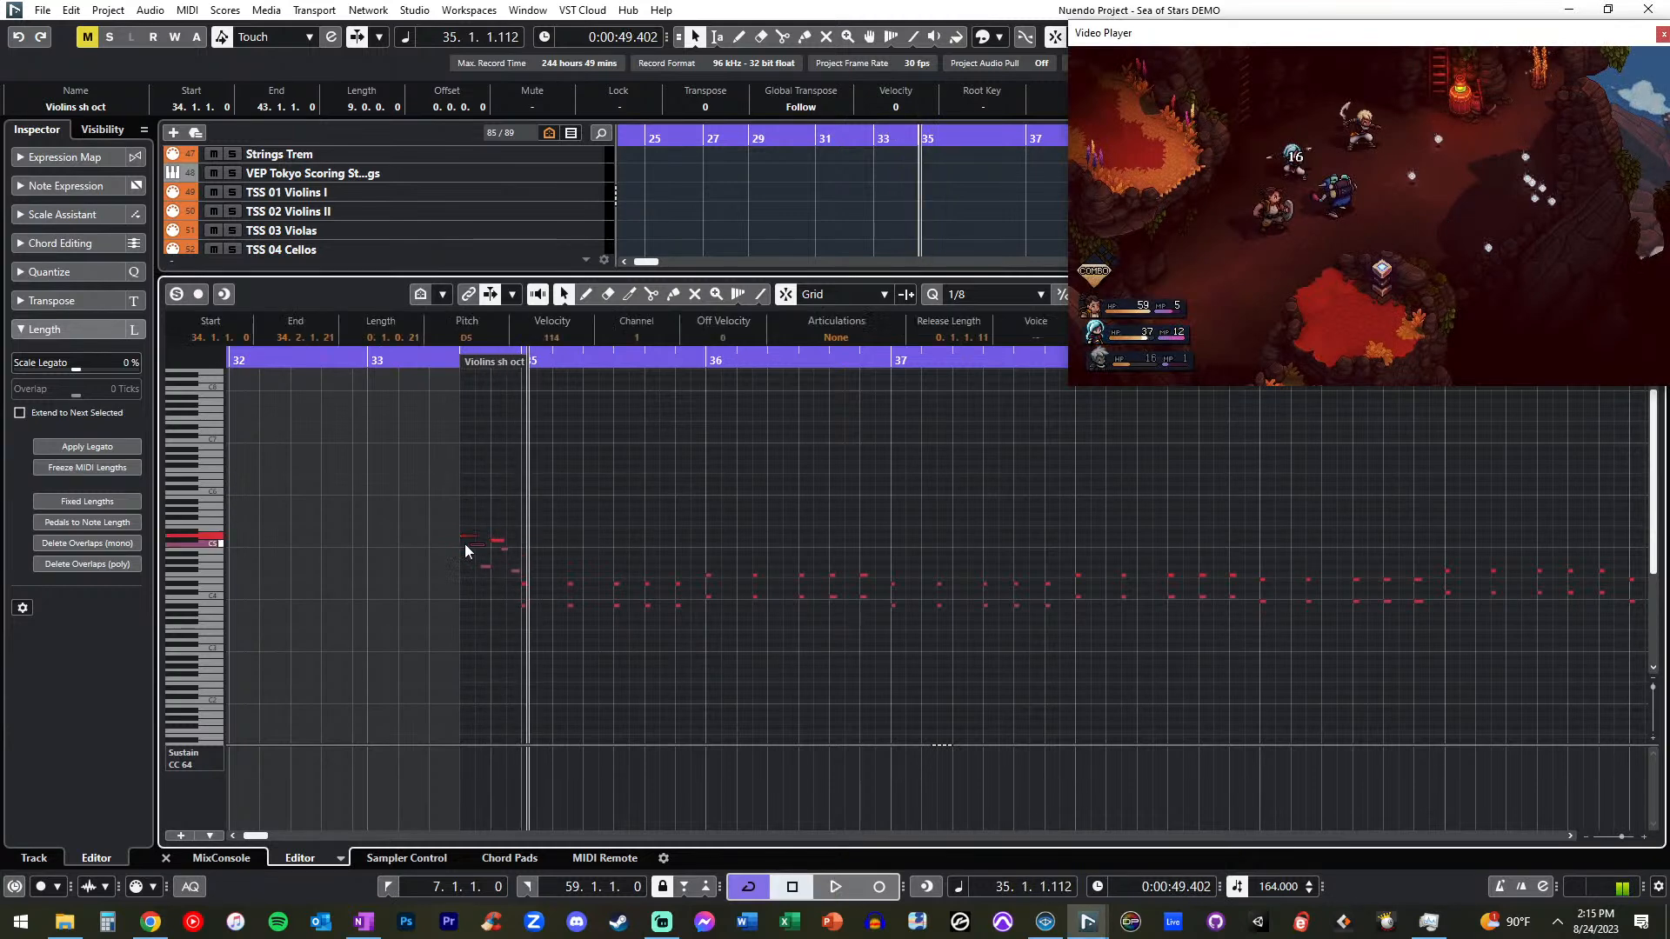
pyautogui.press('space')
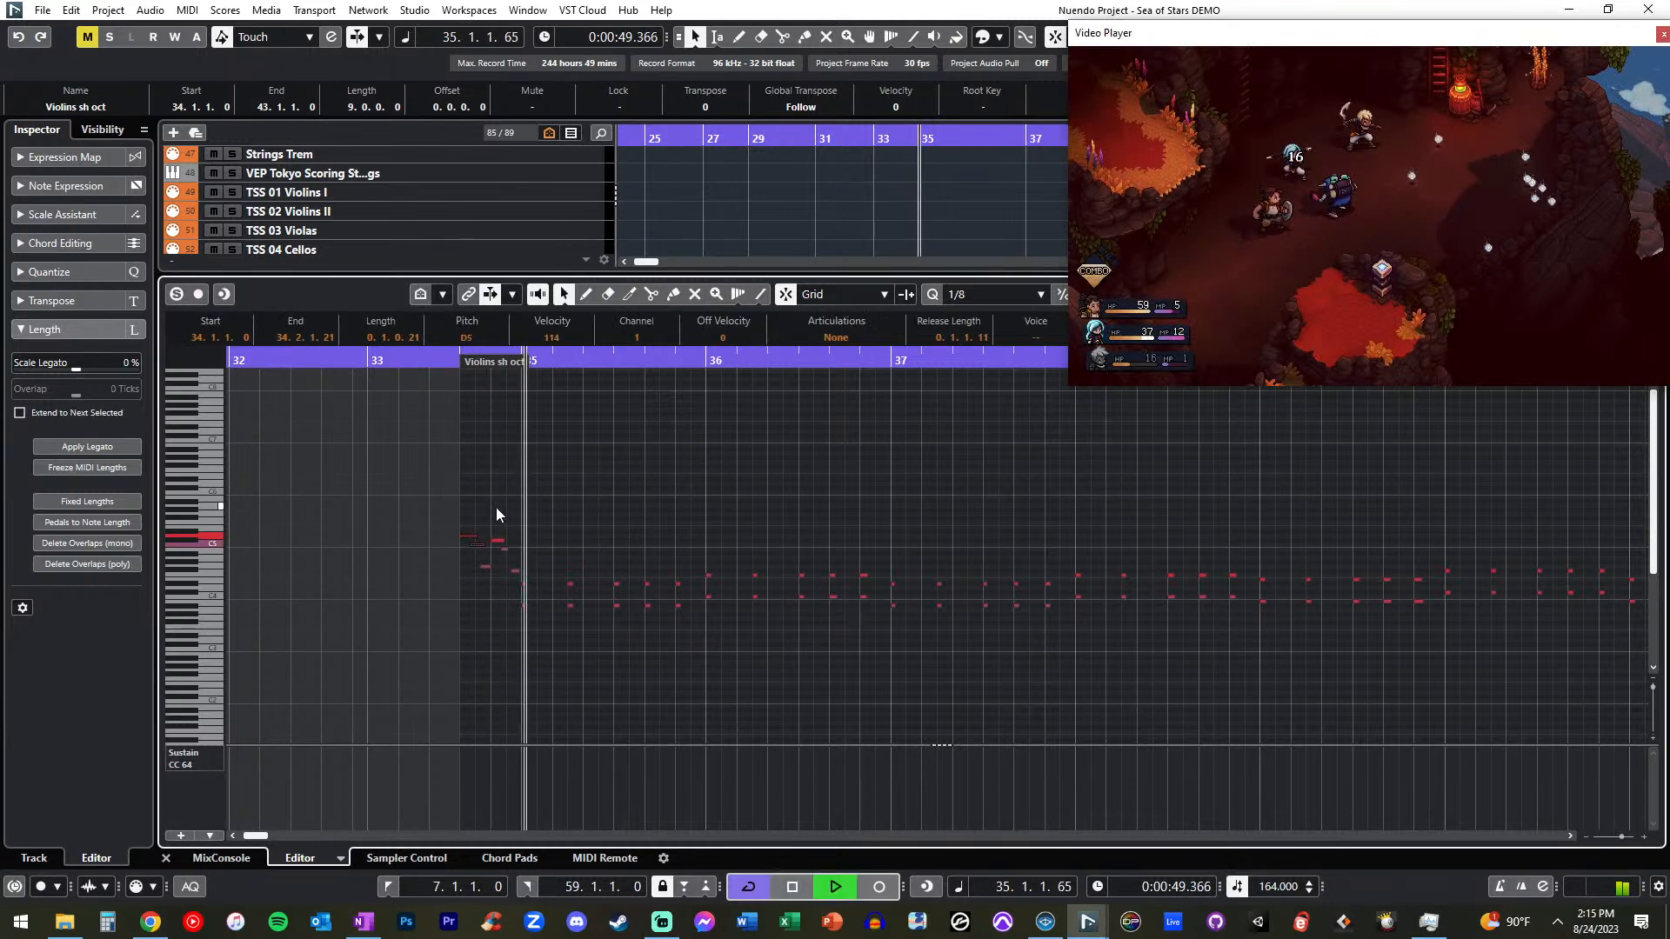
# - Close the part, replay the transition from bar 33 in the arrangement, and select the Violins sh oct track
pyautogui.press('Return')
pyautogui.press('KP_Subtract')
pyautogui.press('KP_Subtract')
pyautogui.press('KP_Subtract')
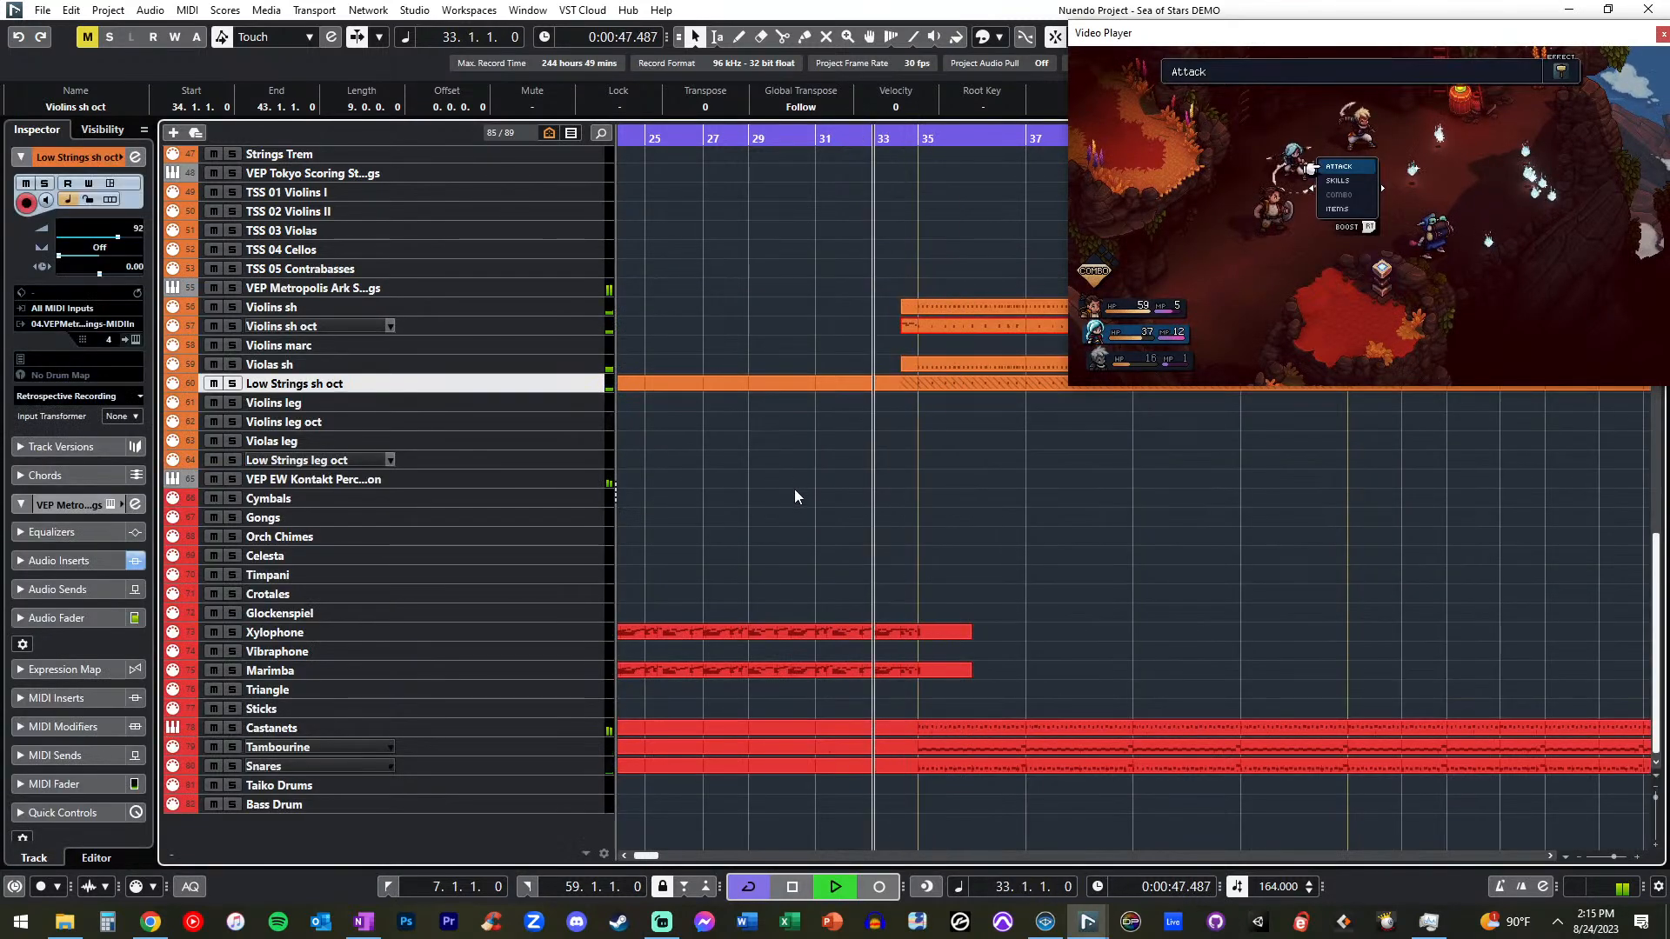
pyautogui.click(491, 324)
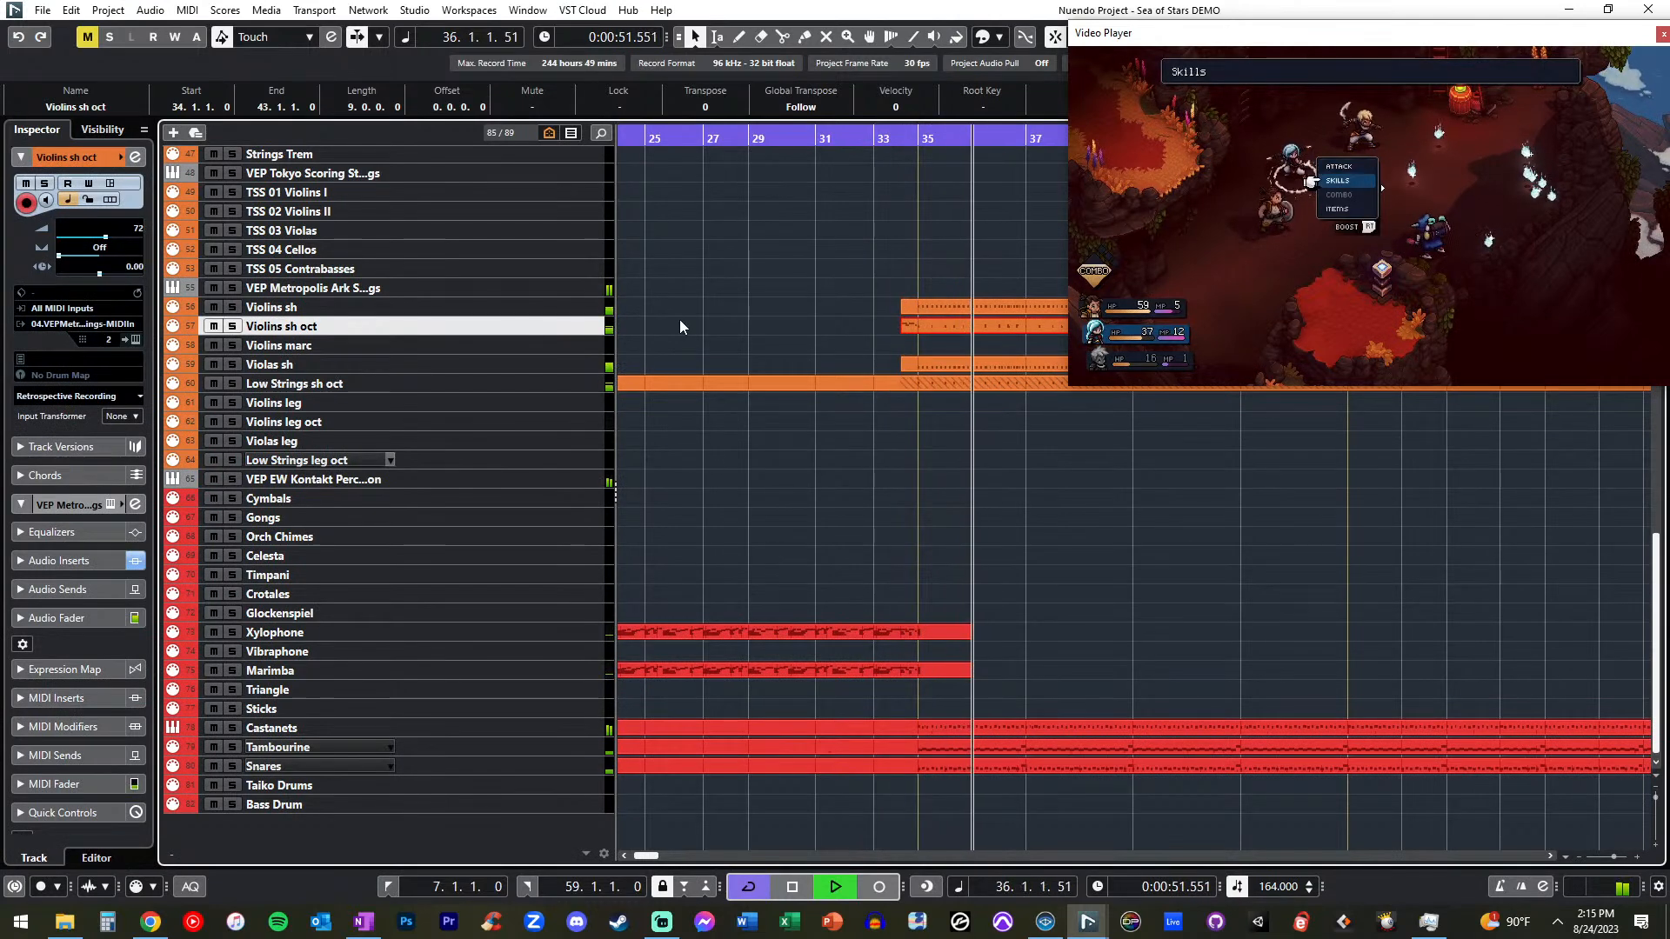
# - Transpose the bar 34 run in the joined Violins sh oct part down one octave
pyautogui.press('super+x')
pyautogui.click(813, 294)
pyautogui.click(913, 327)
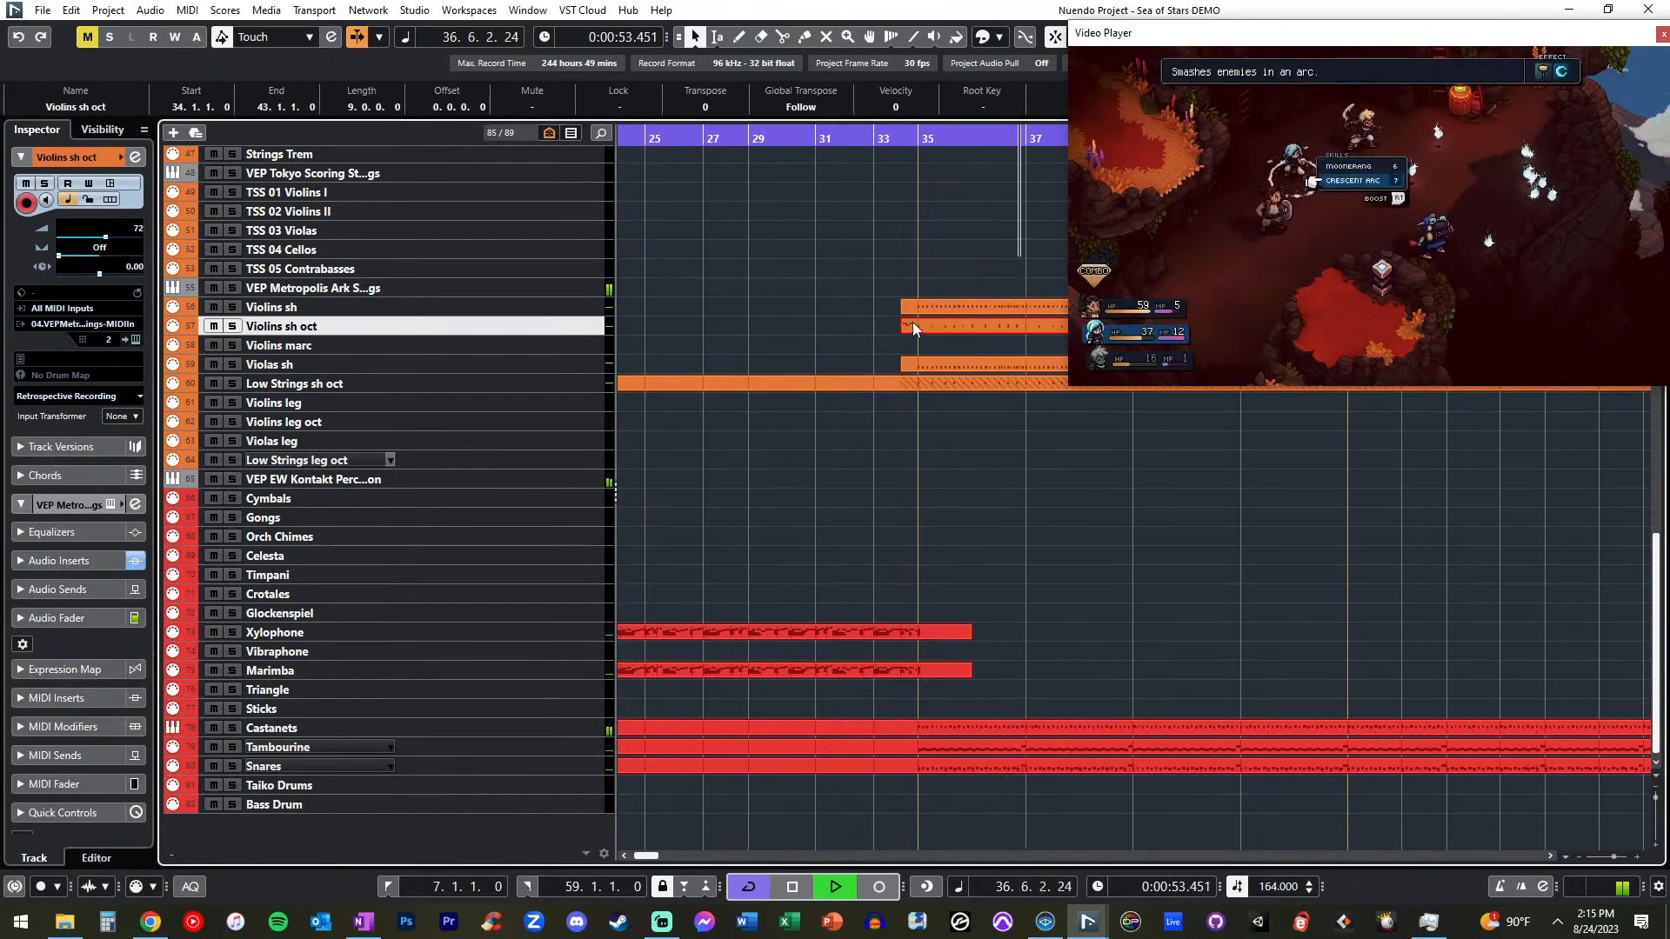
pyautogui.doubleClick(912, 326)
pyautogui.moveTo(576, 576); pyautogui.dragTo(575, 576)
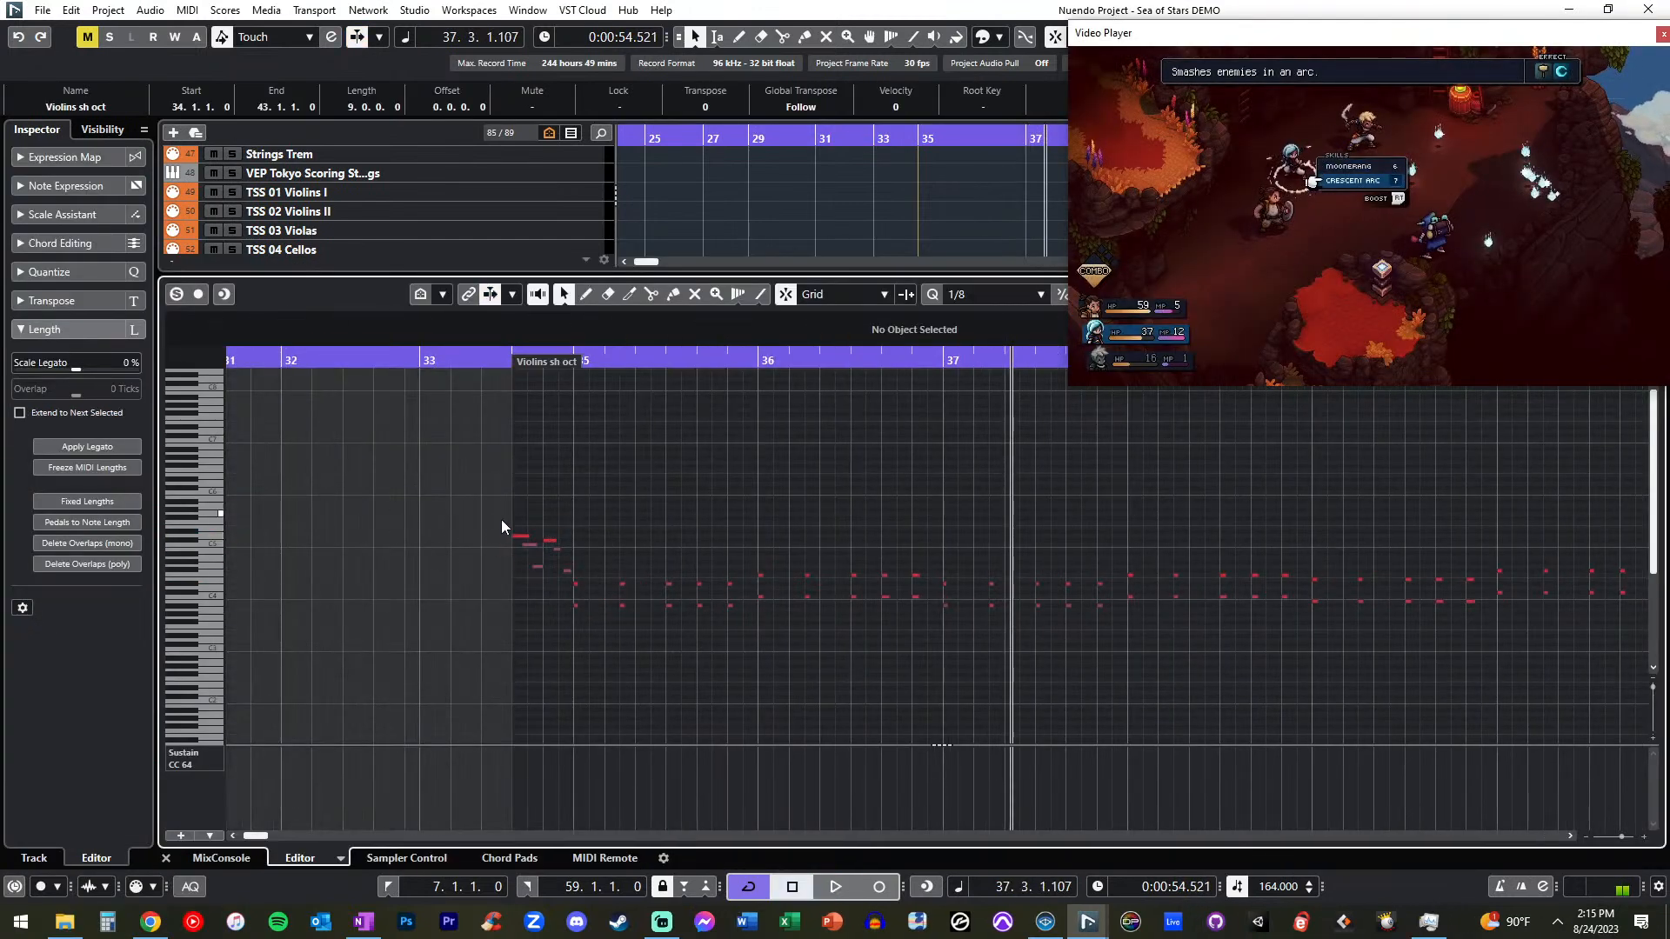
pyautogui.click(521, 536)
pyautogui.click(523, 535)
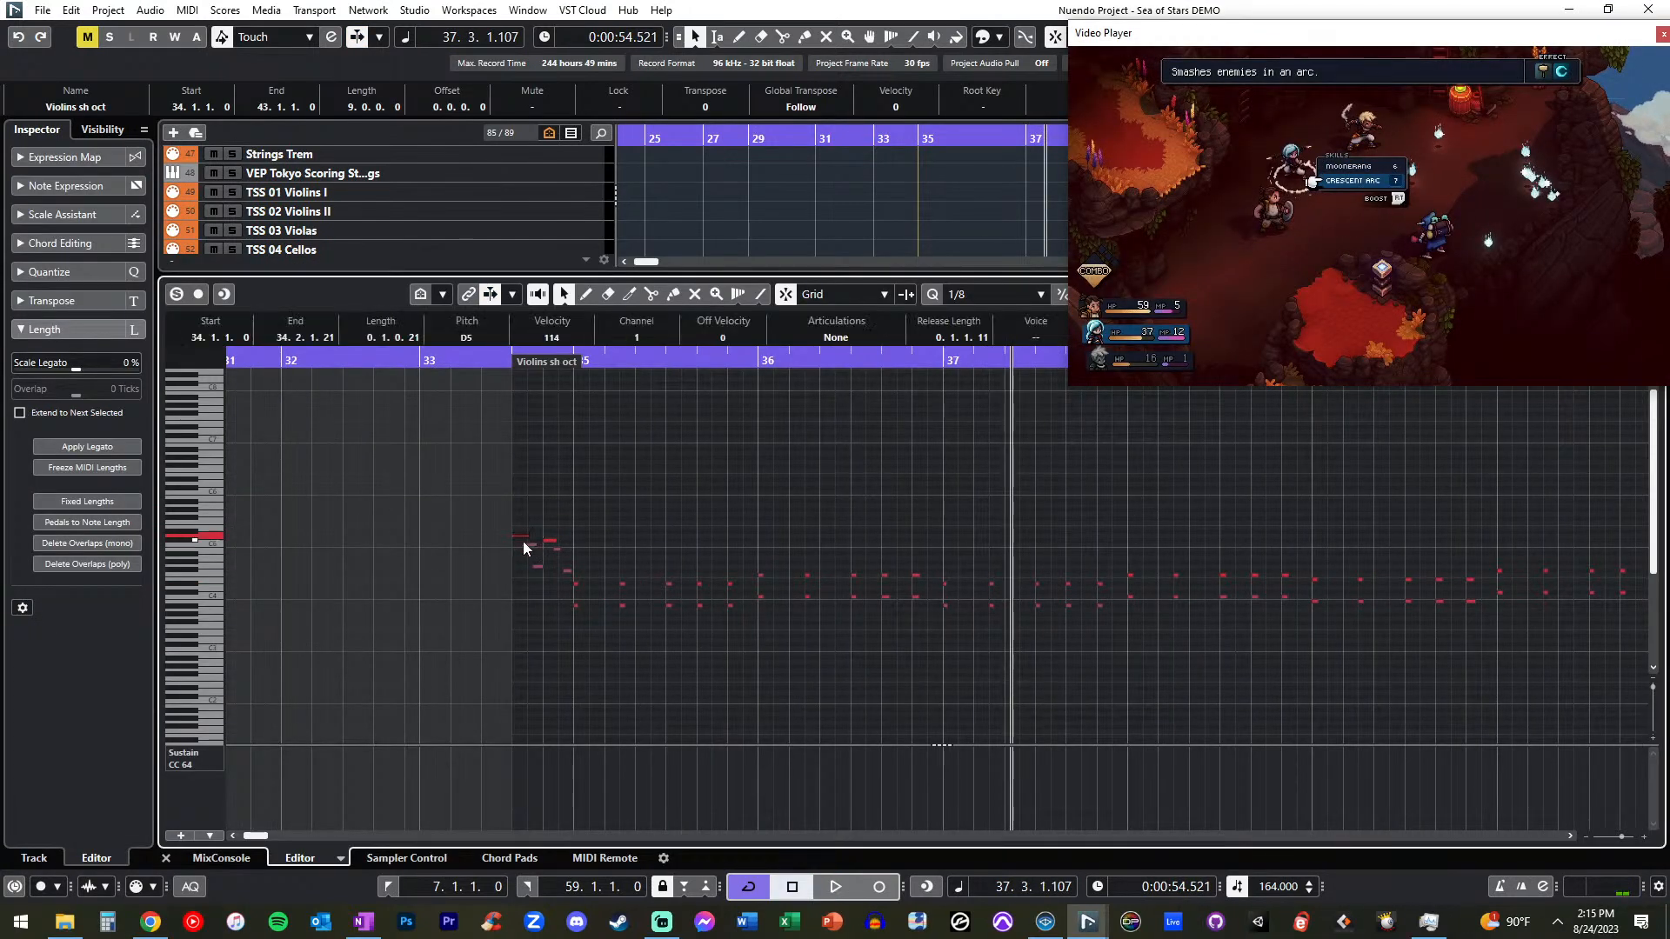
pyautogui.moveTo(572, 574); pyautogui.dragTo(569, 574)
pyautogui.hotkey('shift', 'Down')
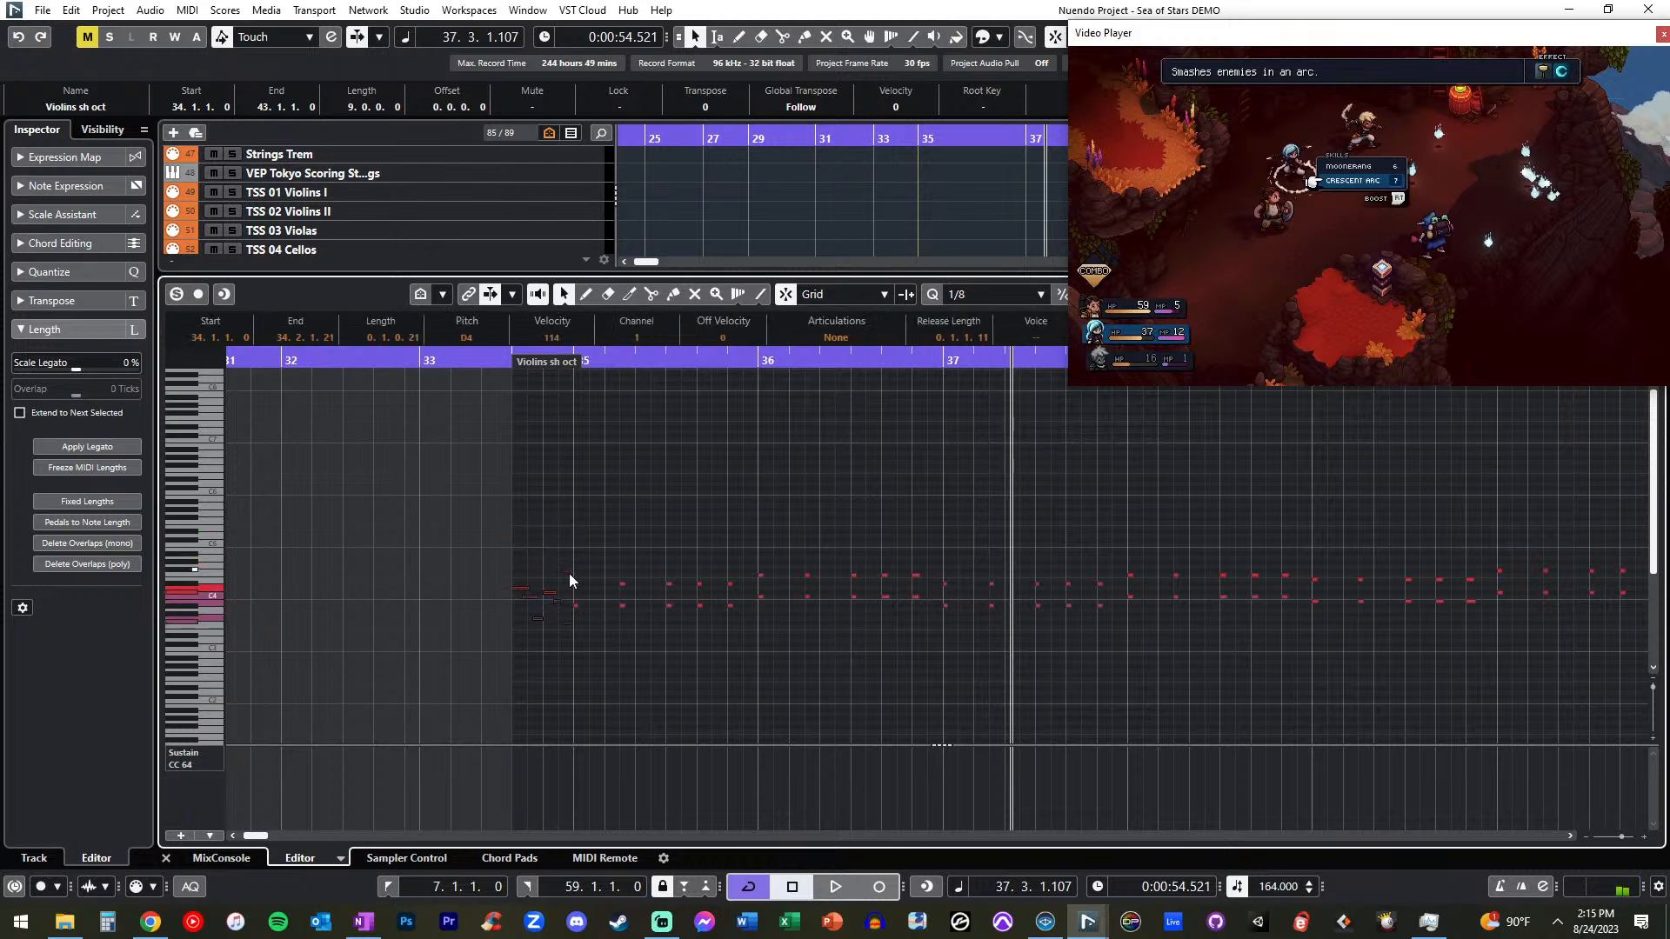
# - Play the lowered run into bar 35, close the editor, and return the playhead to bar 33
pyautogui.press('KP_Subtract')
pyautogui.press('KP_Subtract')
pyautogui.press('KP_Subtract')
pyautogui.press('KP_Subtract')
pyautogui.press('space')
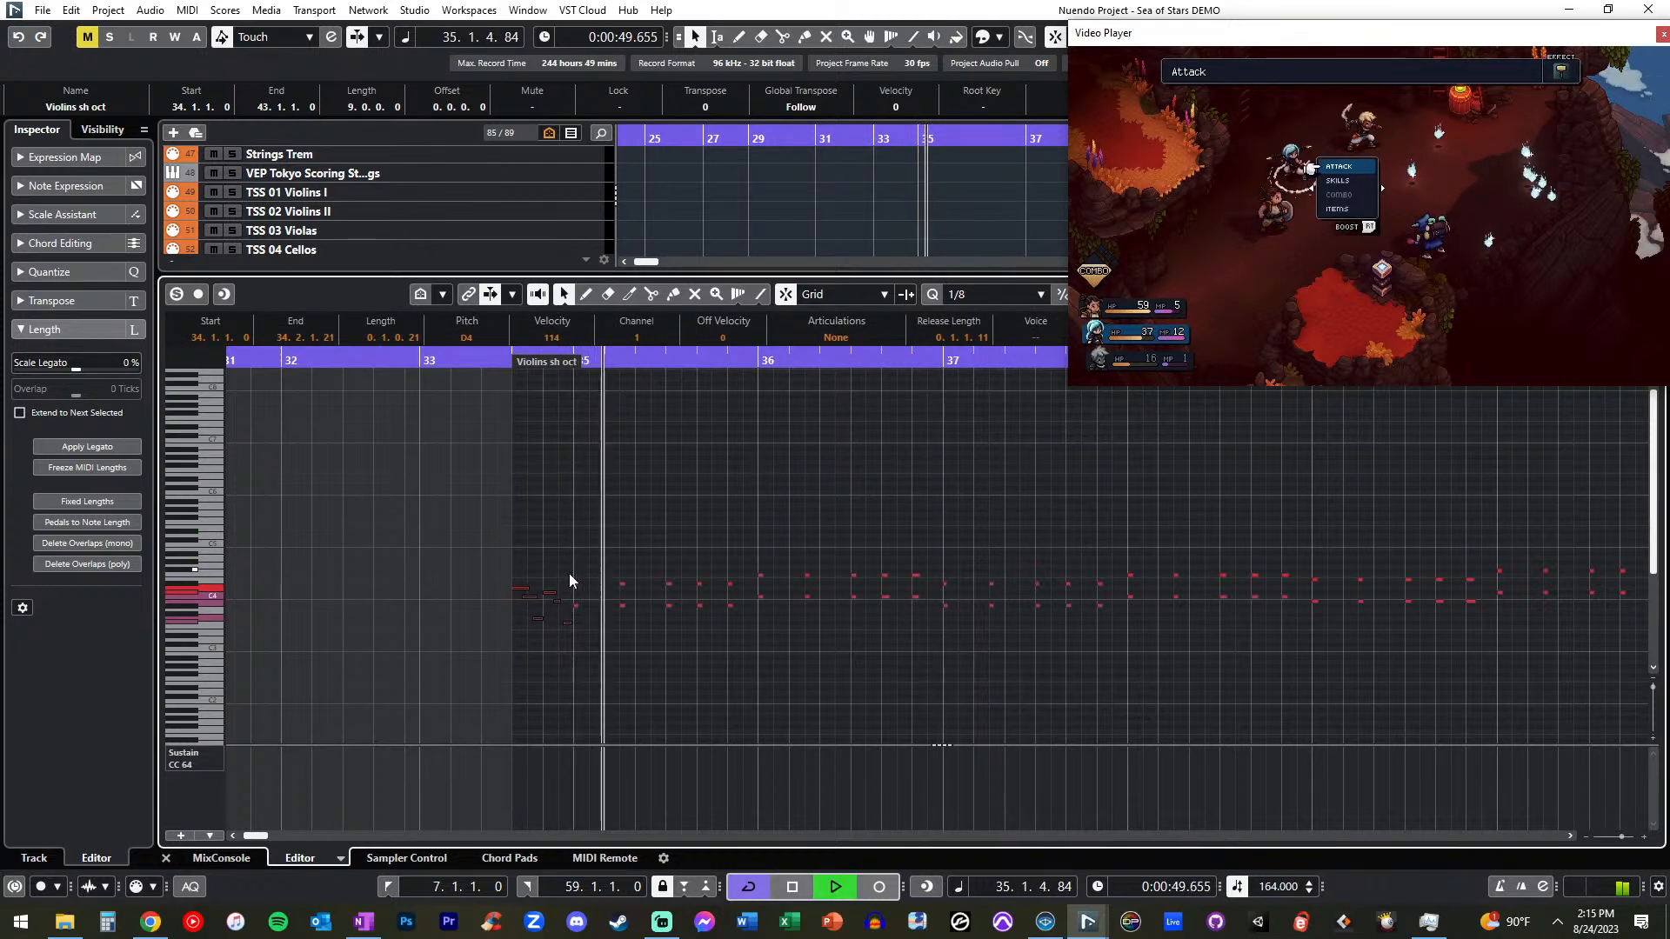
pyautogui.hotkey('ctrl', 'e')
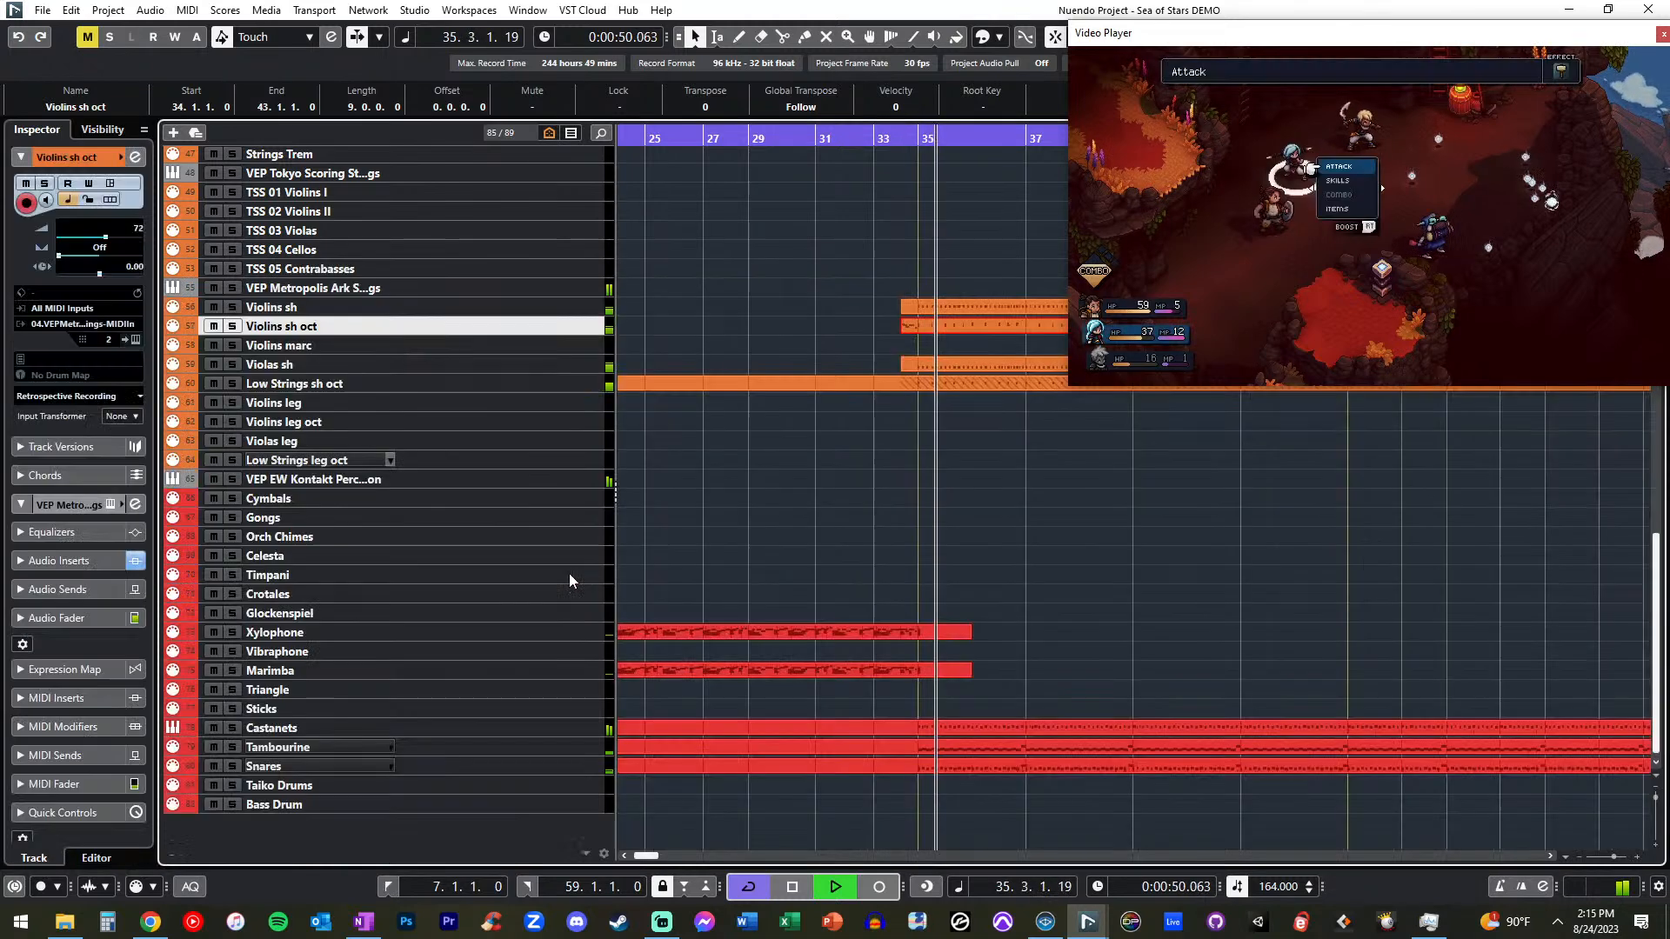
pyautogui.press('space')
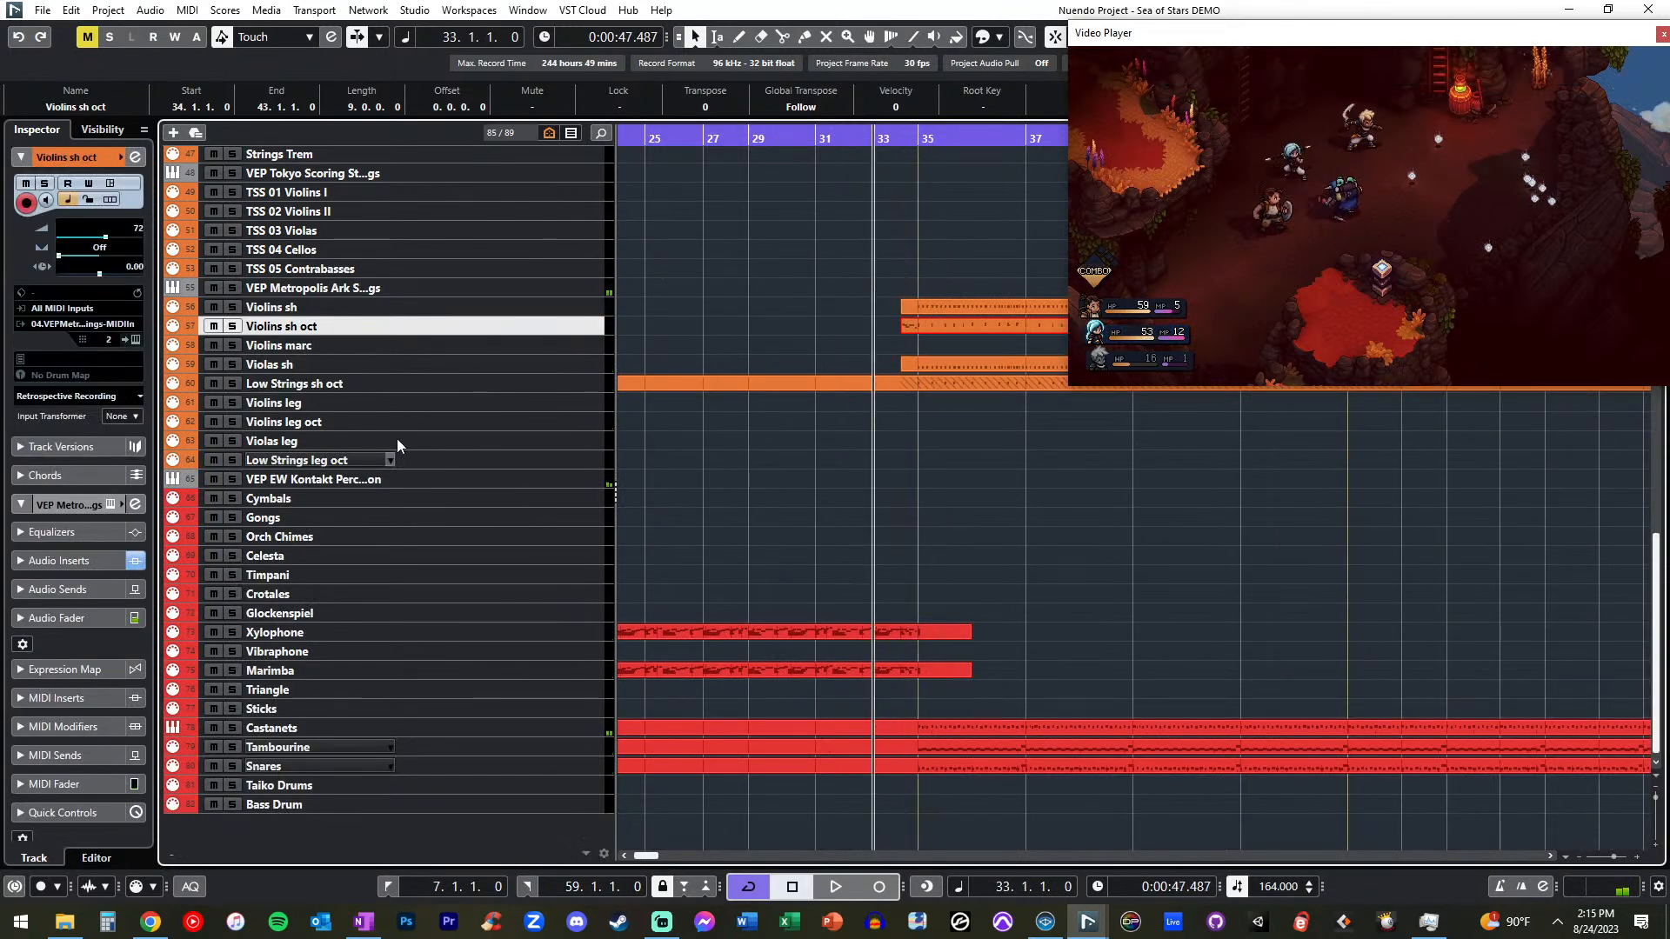
# - Locate to bar 34, open the Piano part on the Xylophone track, and audition its lower notes into bar 35
pyautogui.press('n')
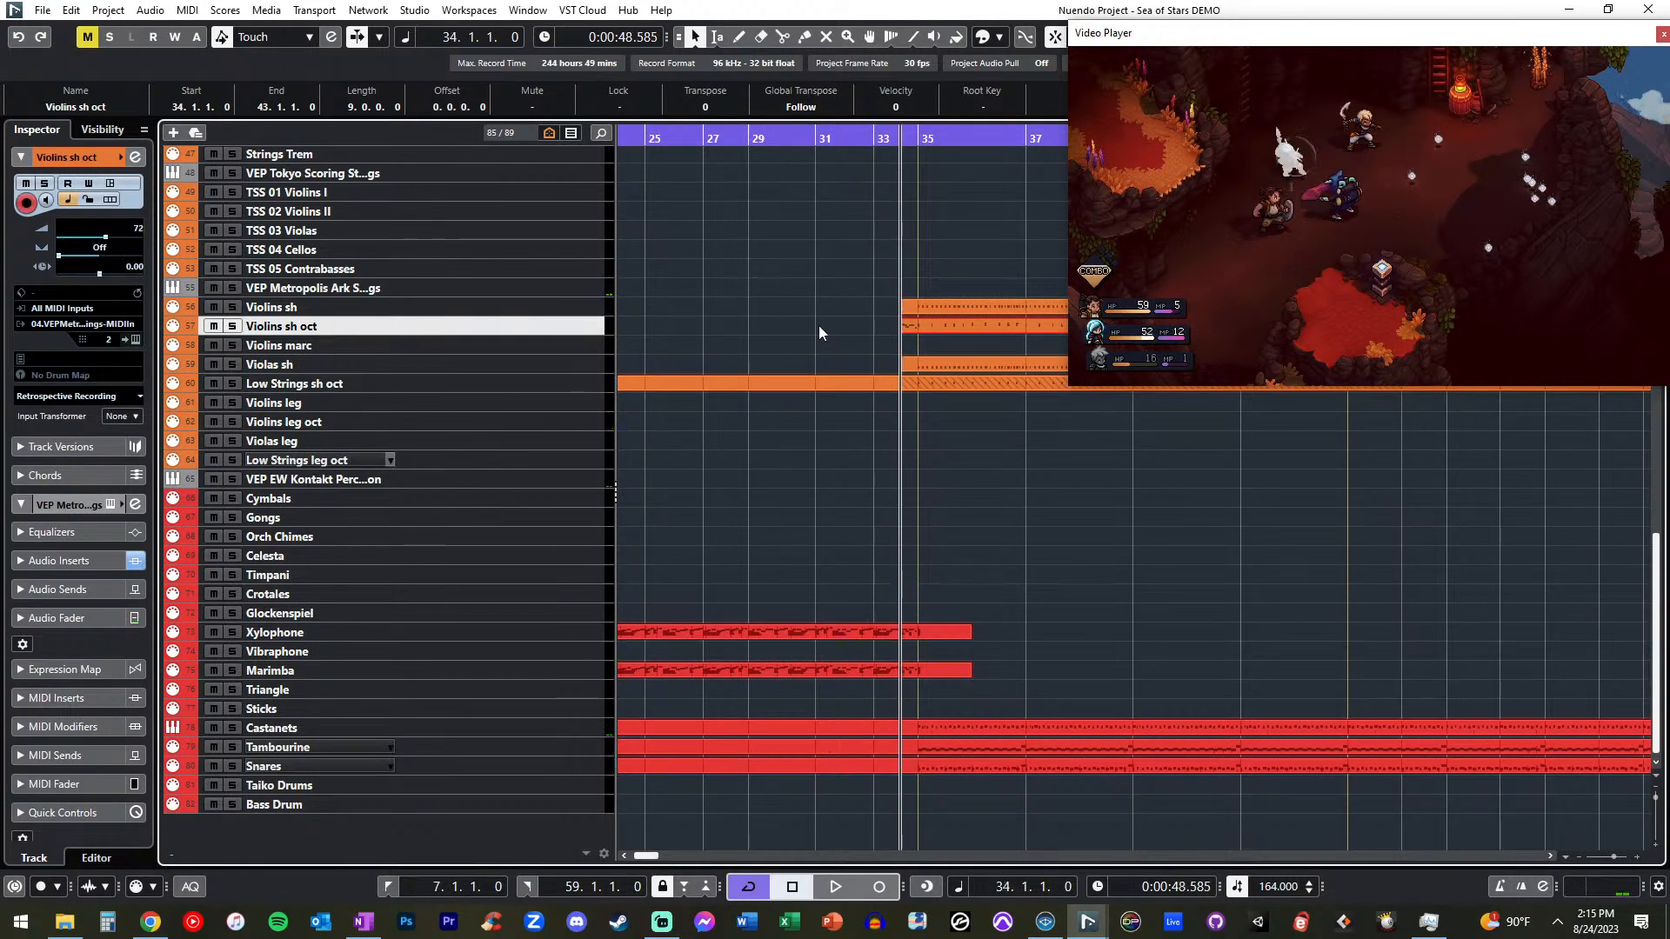
pyautogui.doubleClick(901, 629)
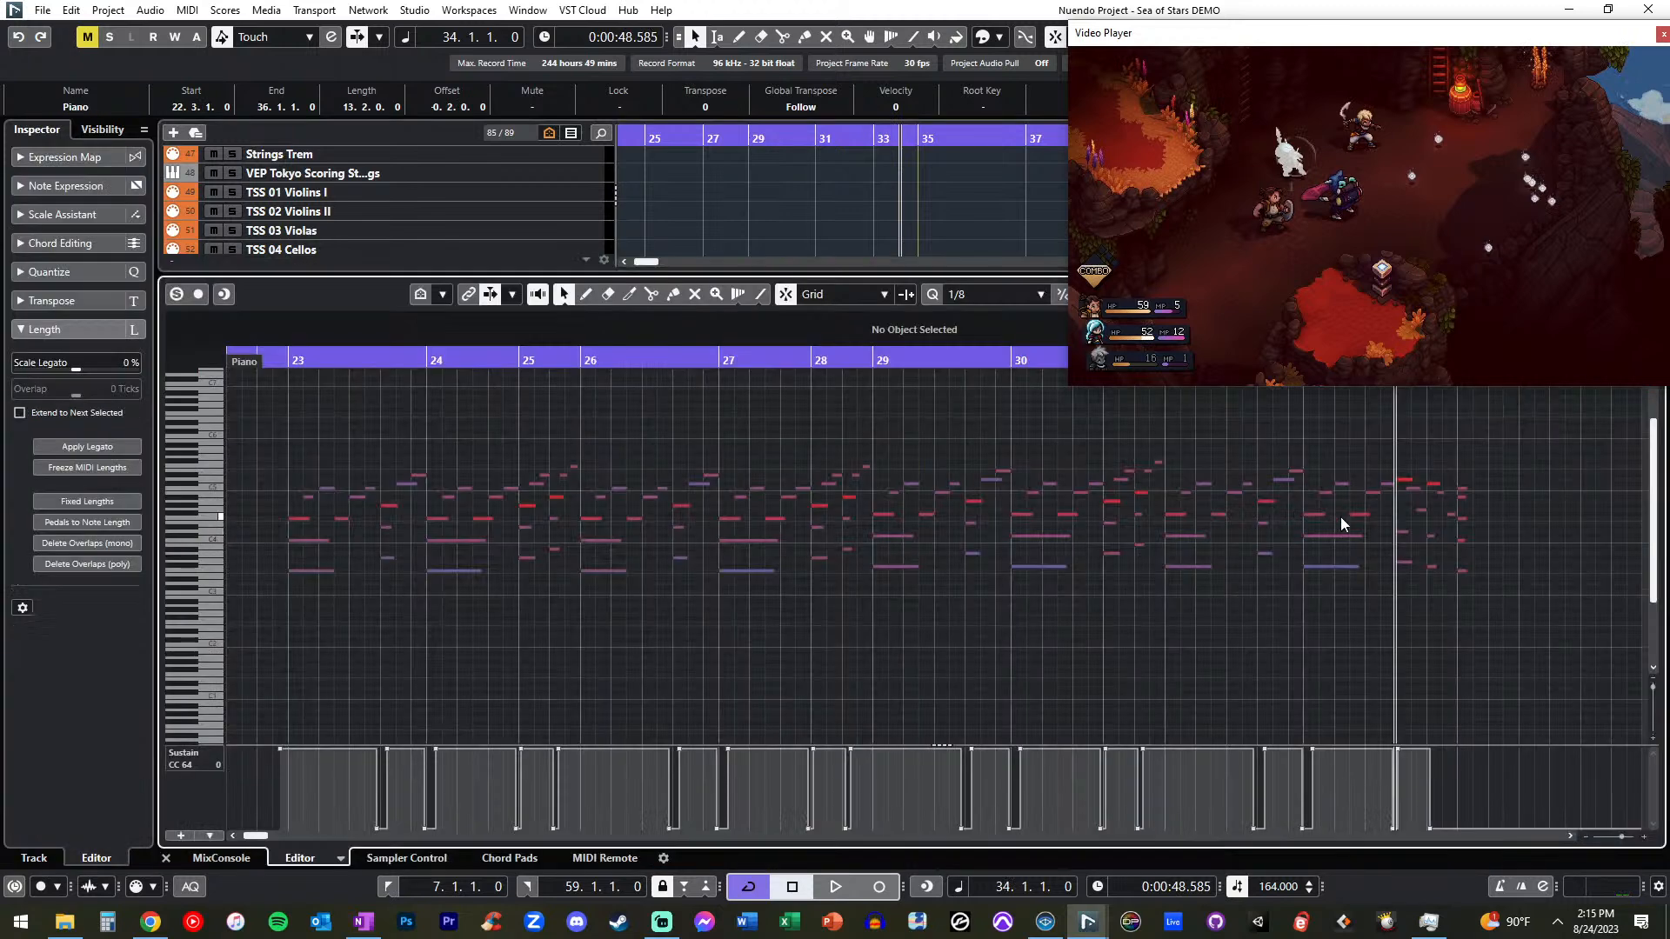
pyautogui.click(1404, 531)
pyautogui.click(1445, 537)
pyautogui.click(1402, 532)
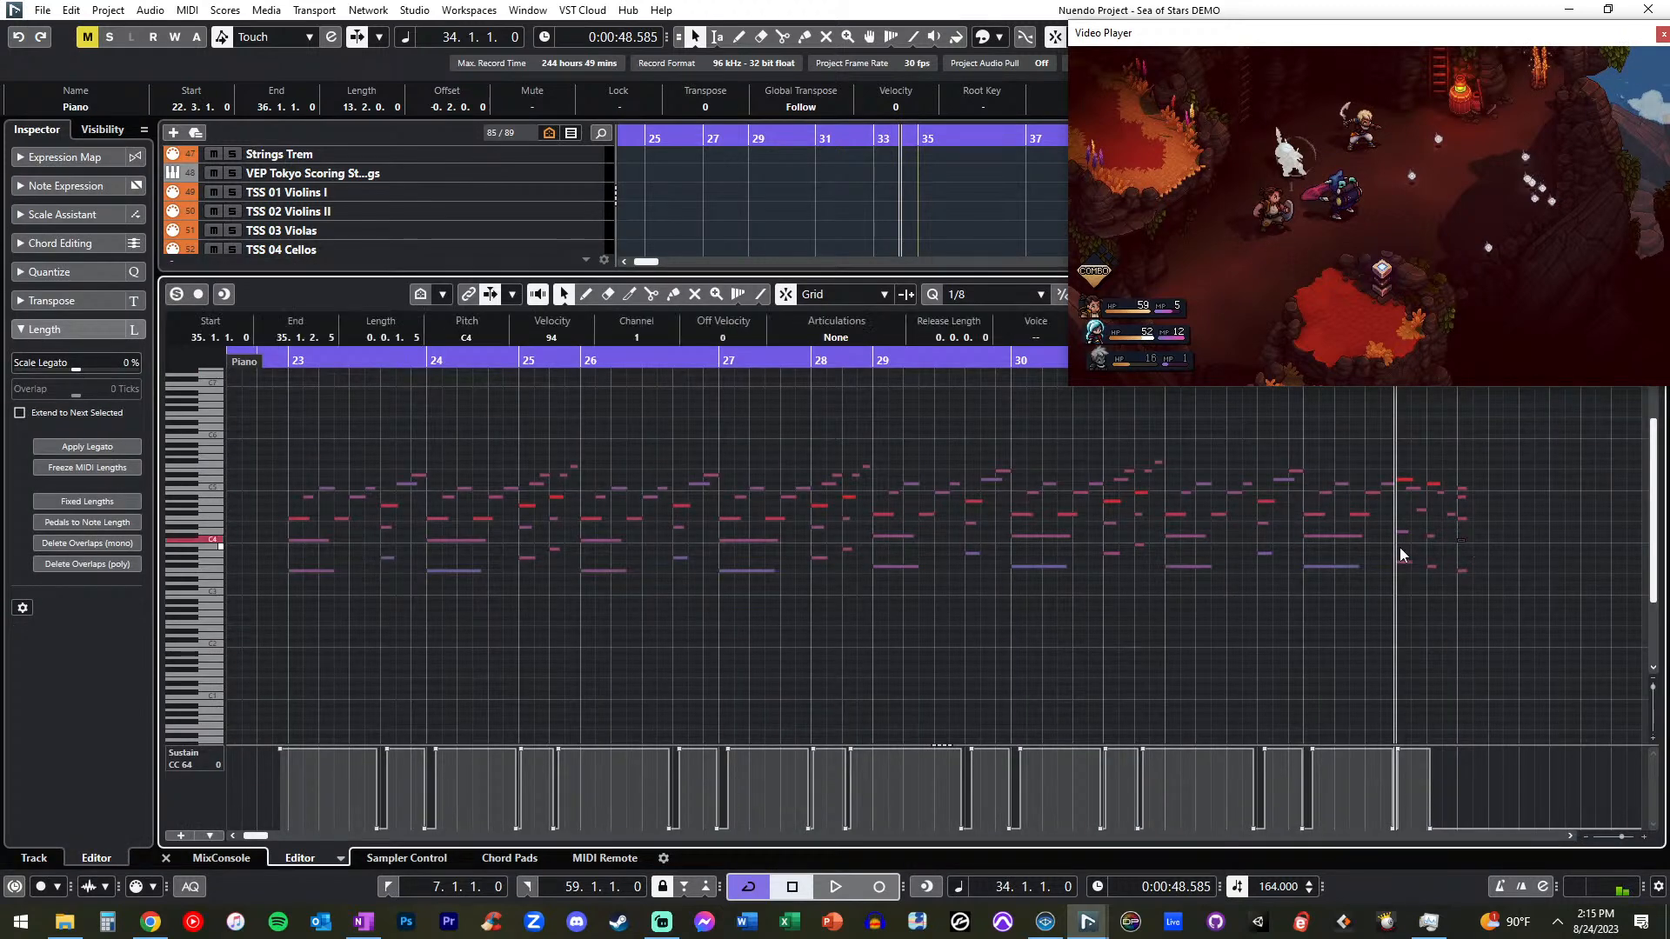
pyautogui.click(1411, 540)
pyautogui.click(1407, 533)
pyautogui.hotkey('ctrl', 'alt', 'e')
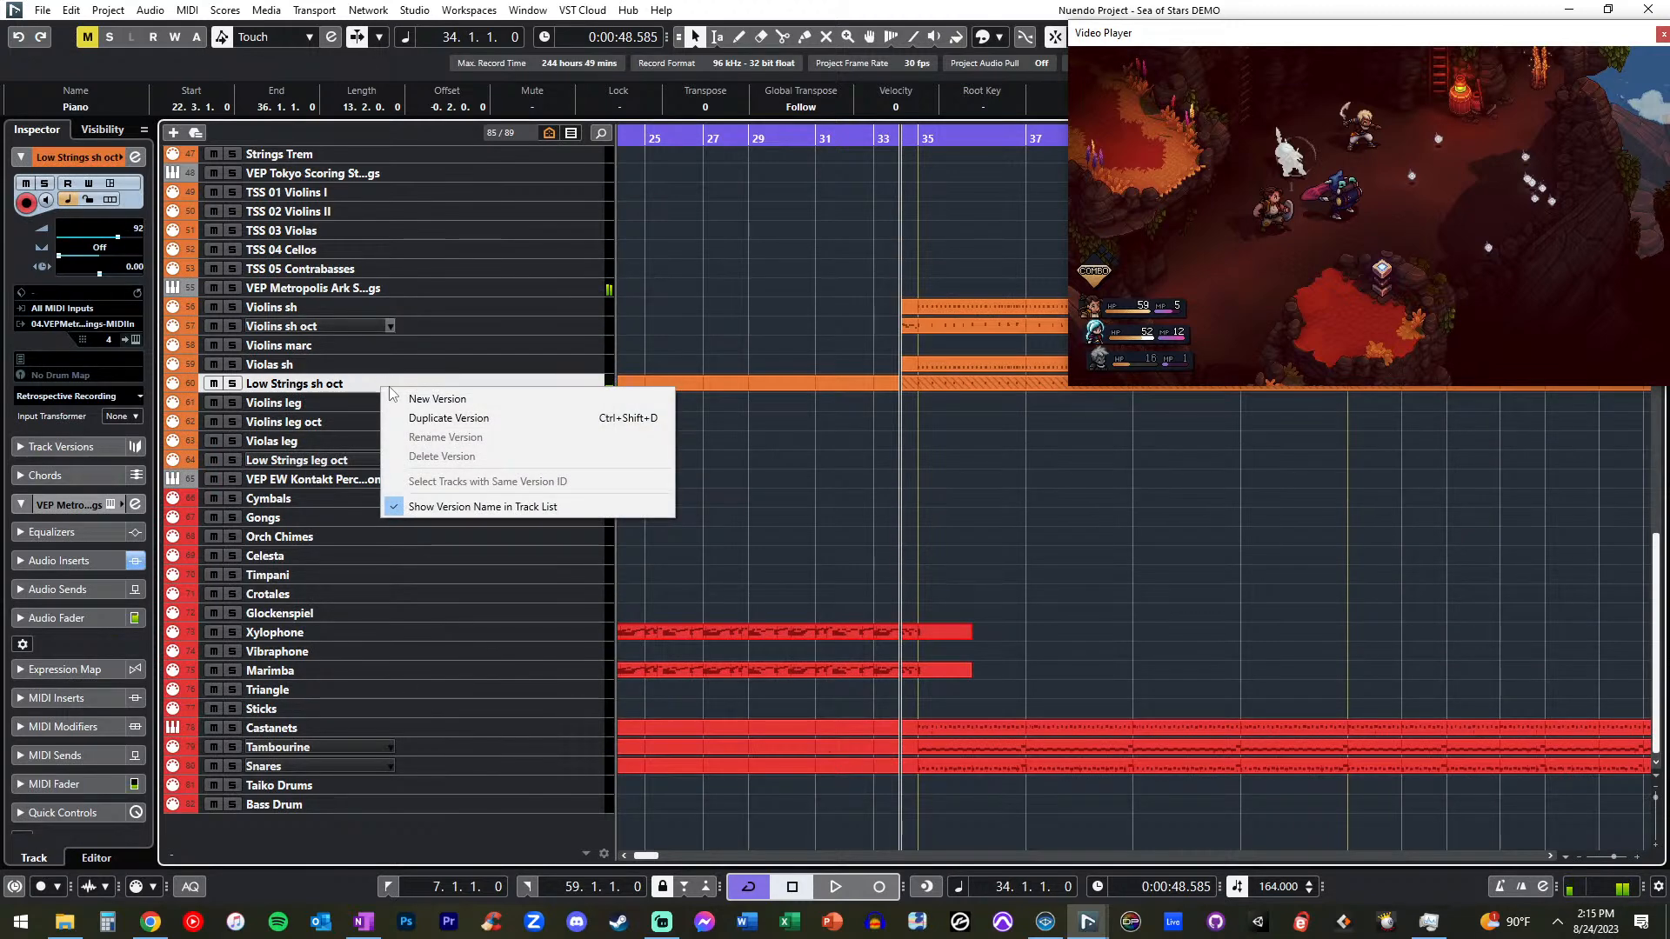
# - Try to record a take on the Low Strings sh oct track from bar 34, and discard it
pyautogui.click(875, 457)
pyautogui.press('KP_Multiply')
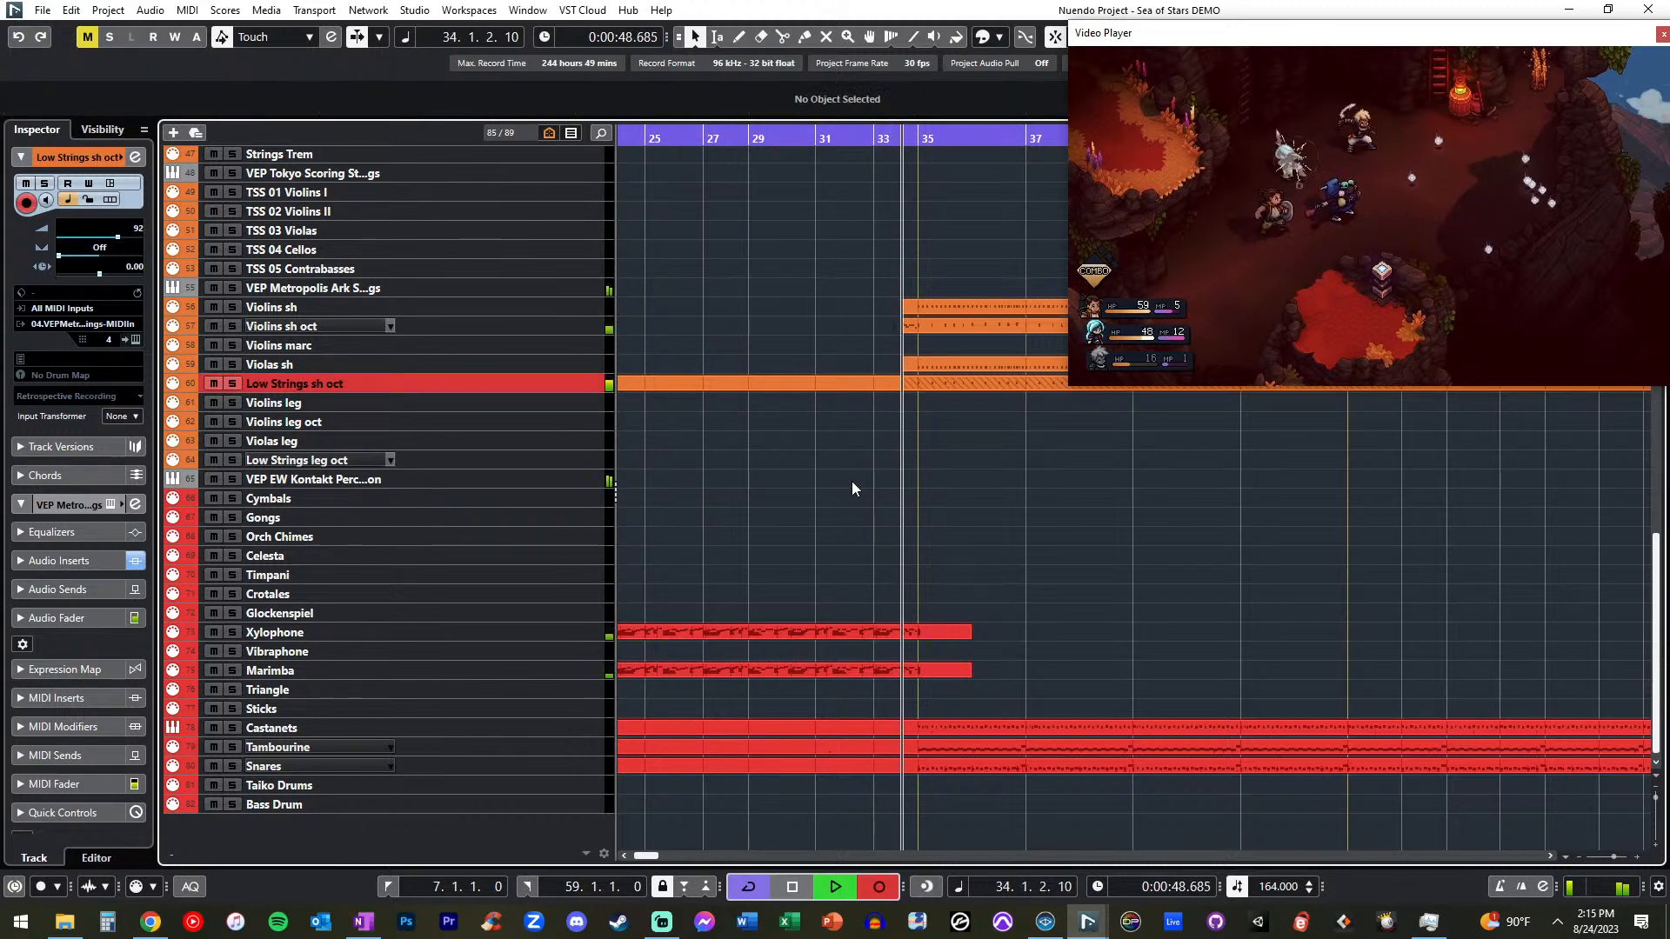
pyautogui.press('space')
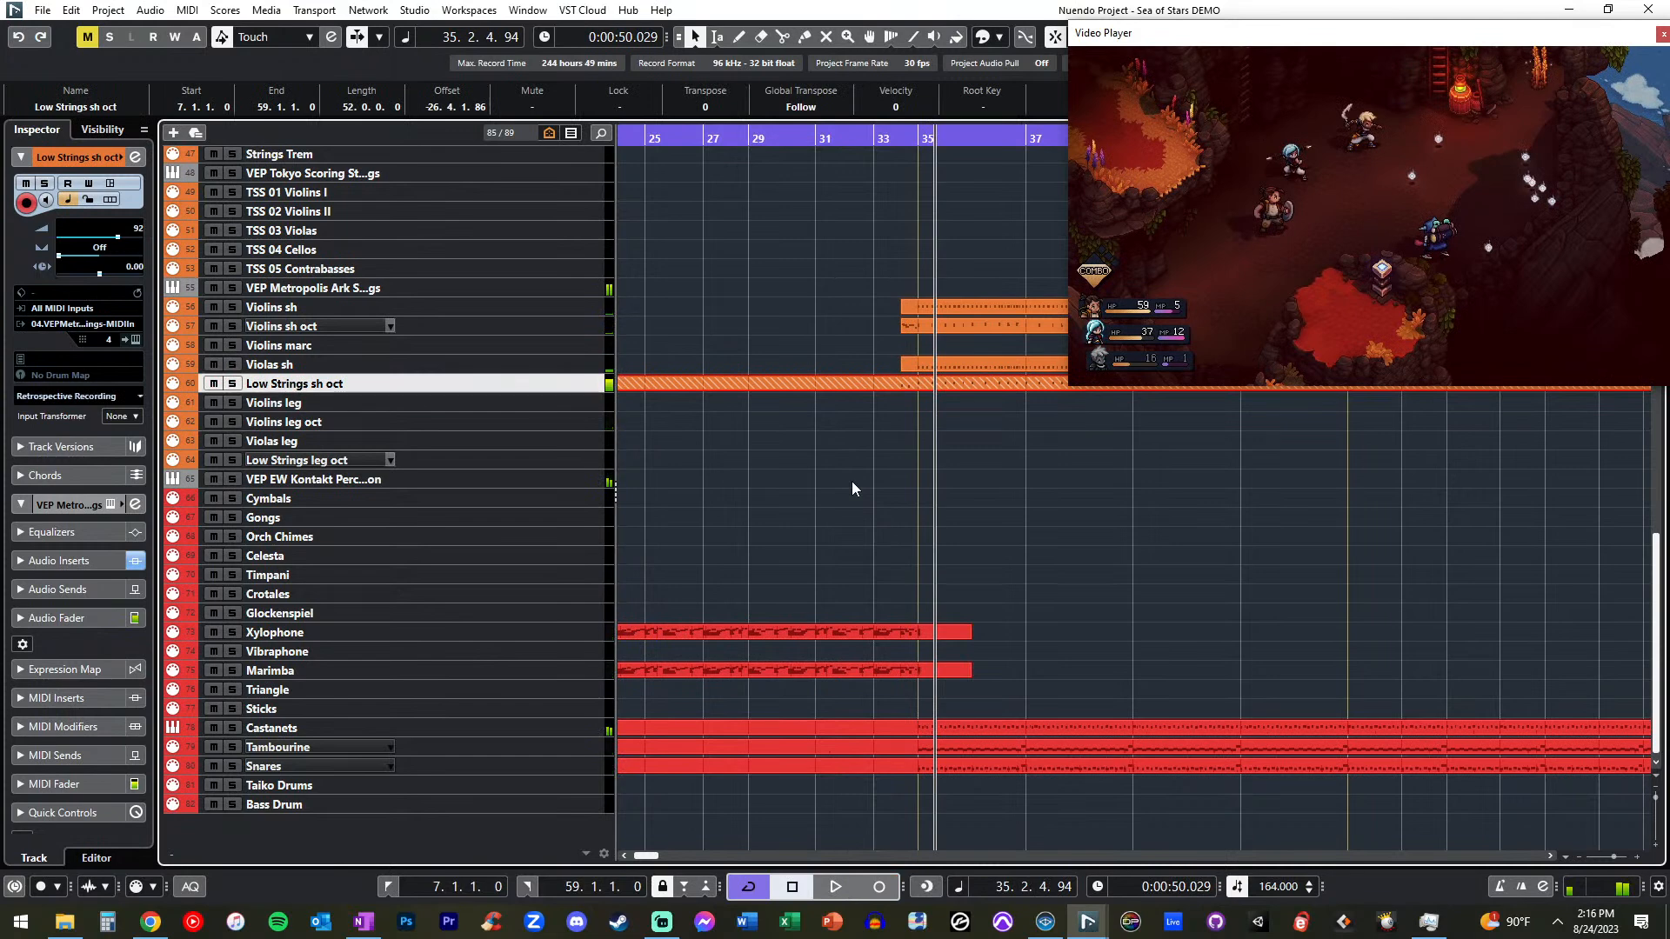
pyautogui.press('Delete')
pyautogui.press('KP_Subtract')
pyautogui.press('KP_Subtract')
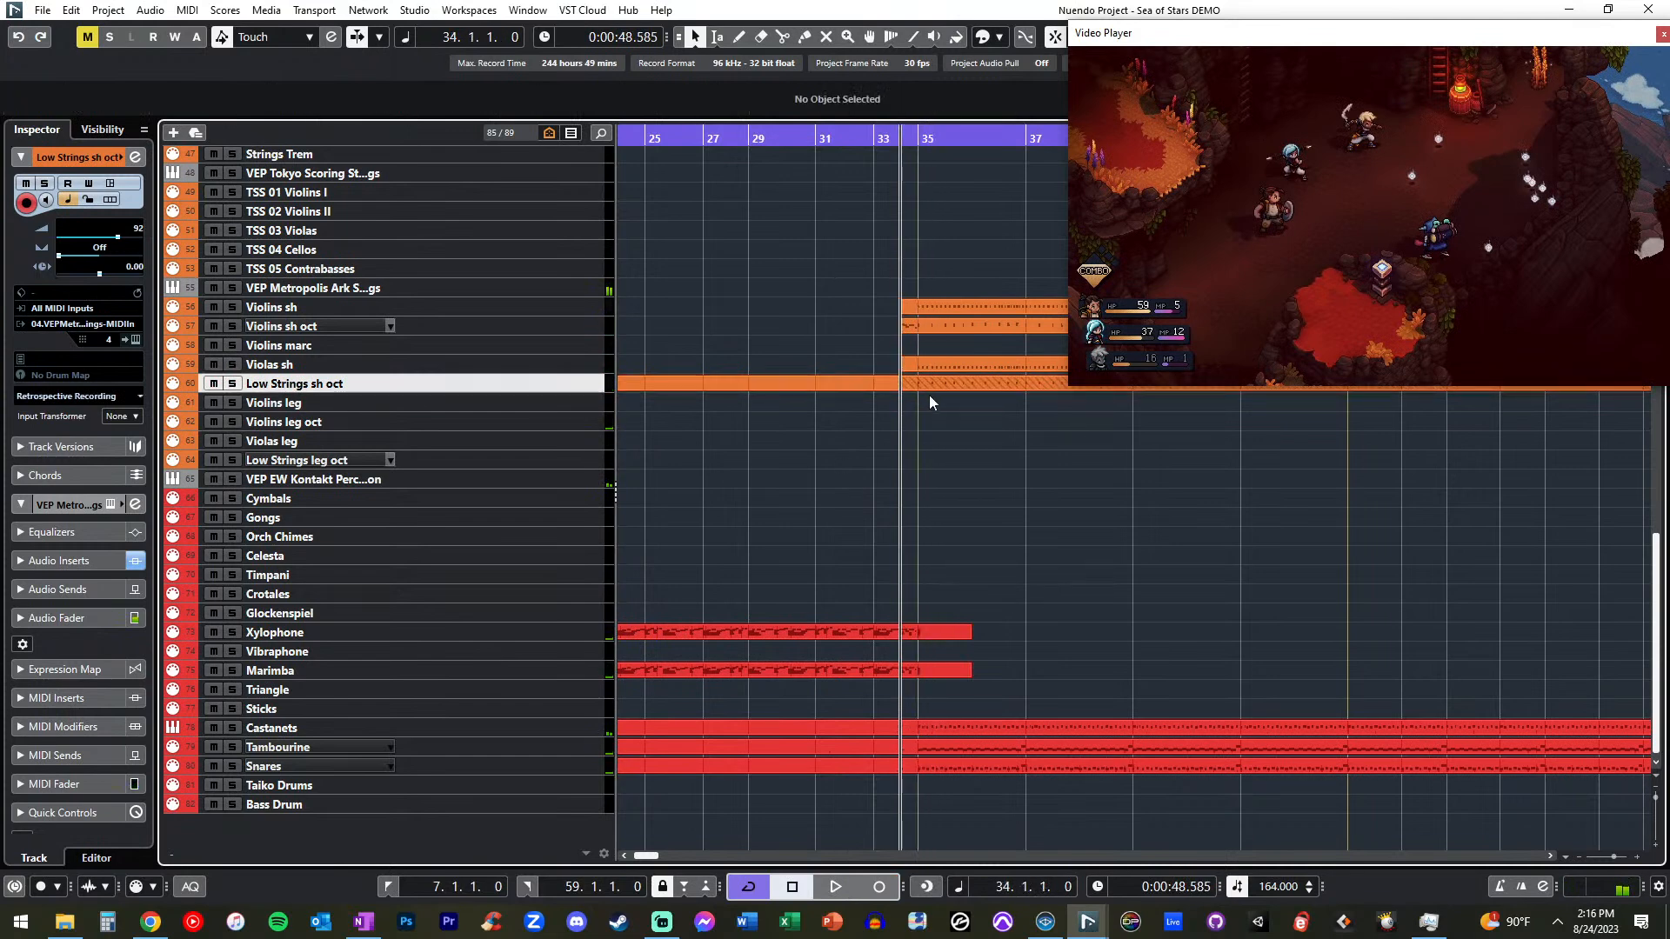
# - Split the Low Strings sh oct part at 33.4.1 and glue its overlapping pieces back into one part
pyautogui.click(922, 383)
pyautogui.doubleClick(922, 382)
pyautogui.press('Return')
pyautogui.rightClick(858, 385)
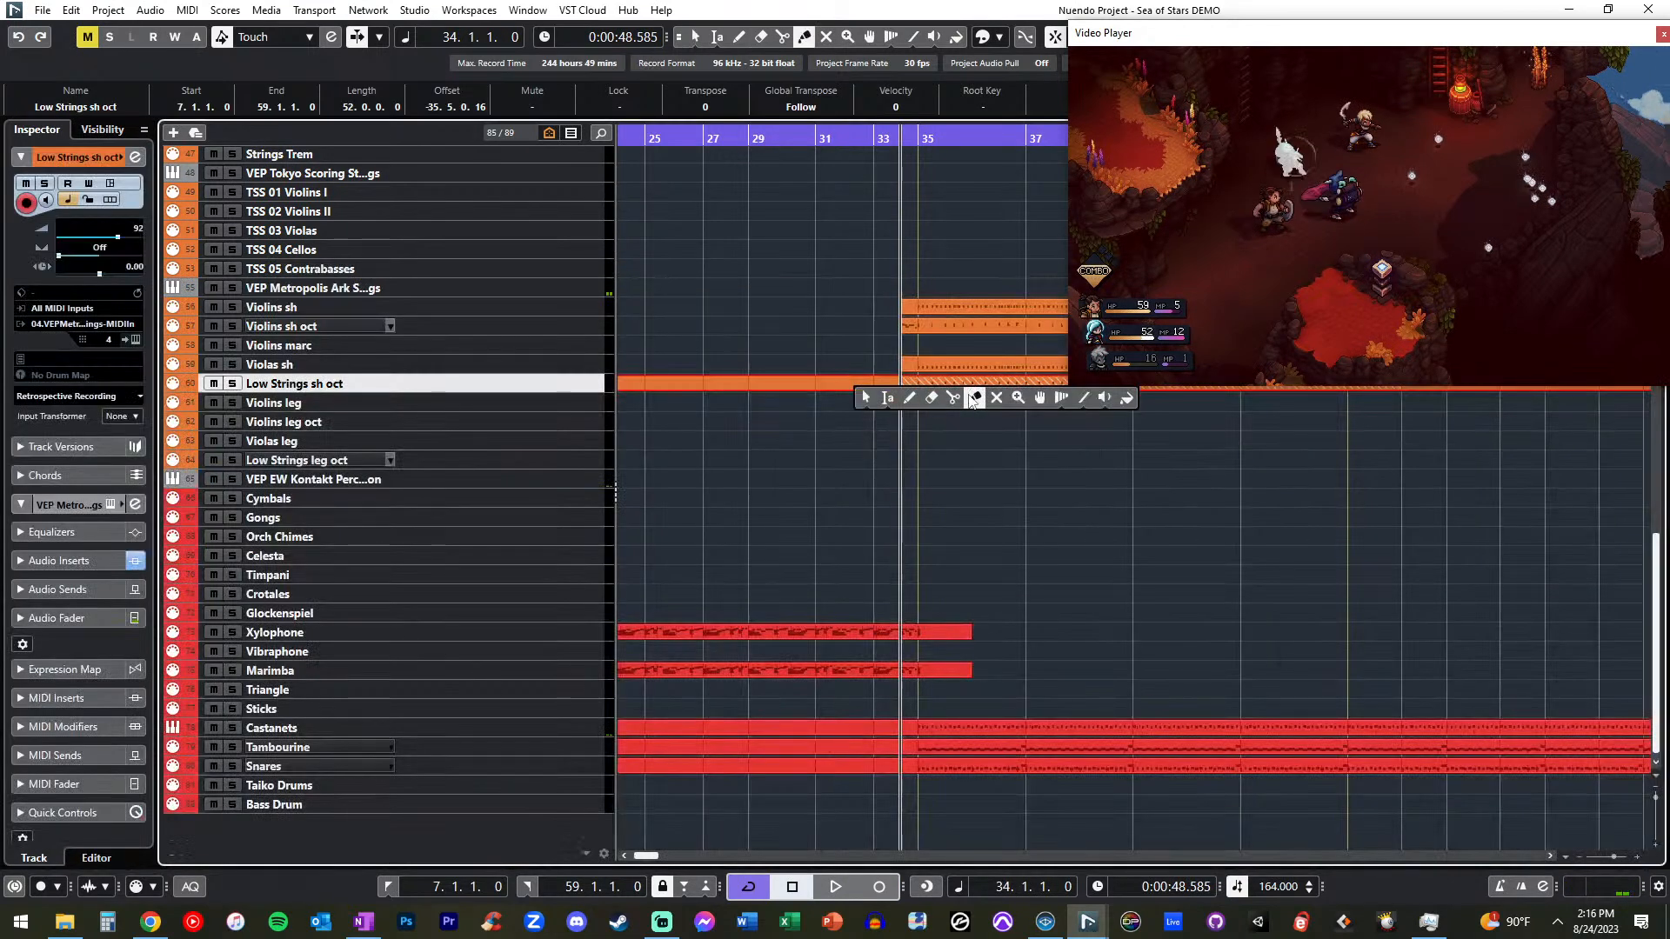
pyautogui.click(951, 396)
pyautogui.click(887, 389)
pyautogui.rightClick(888, 393)
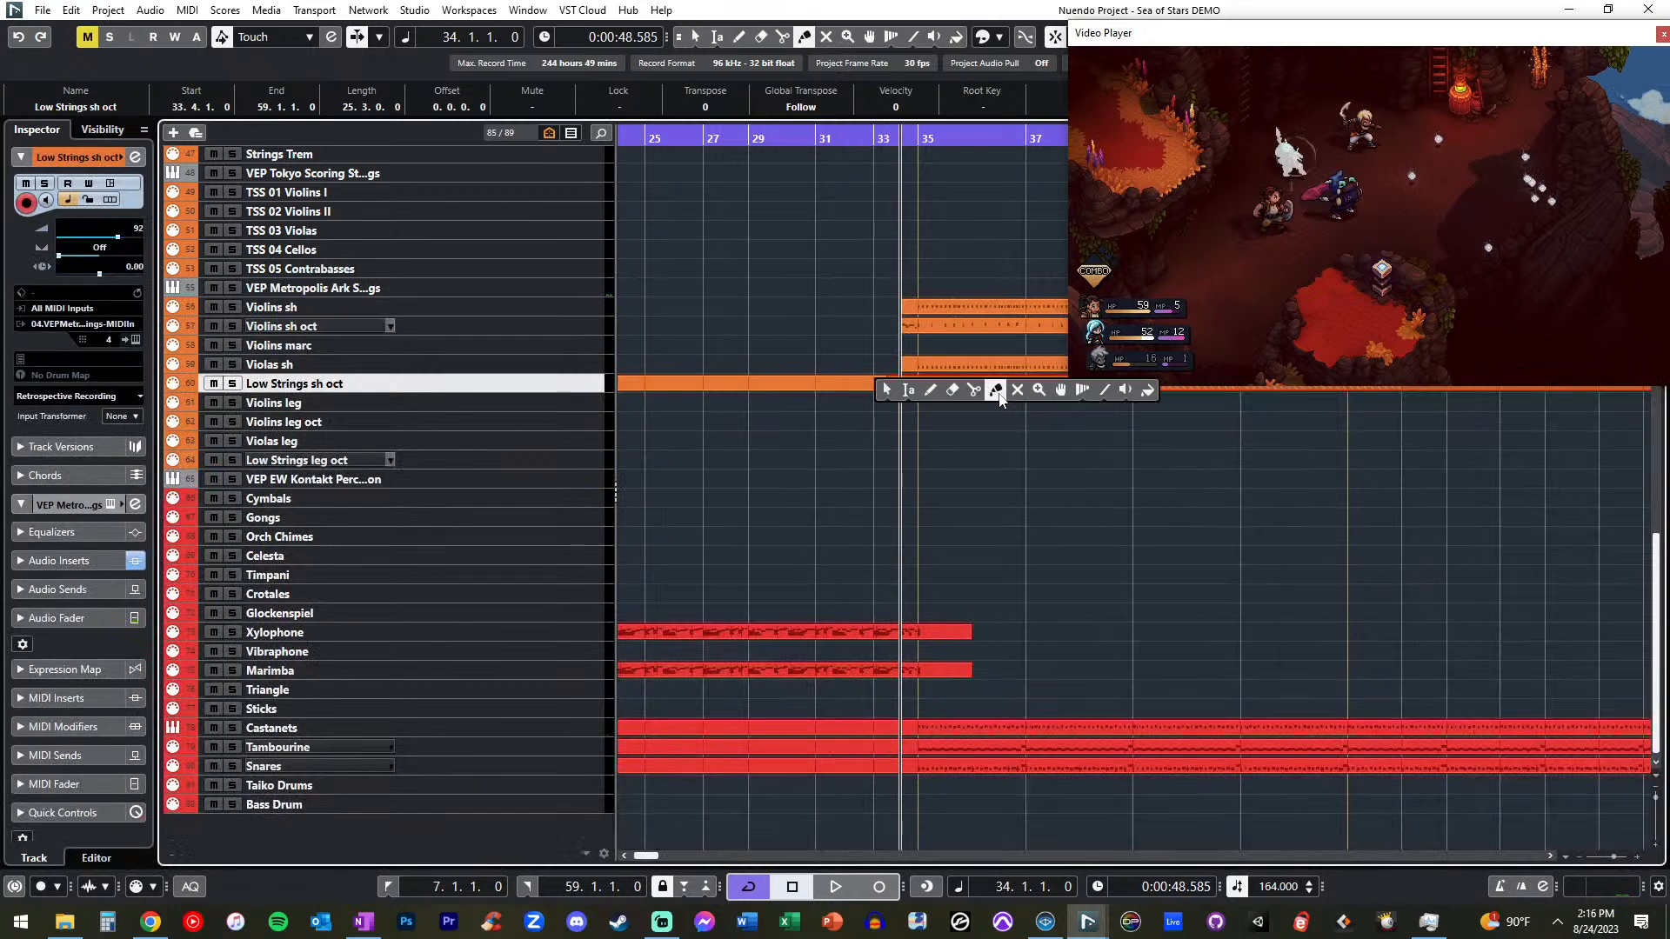
pyautogui.click(999, 398)
pyautogui.click(881, 382)
# - Open the long Low Strings sh oct part, select its first note at bar 35, and play the transition
pyautogui.press('1')
pyautogui.click(874, 387)
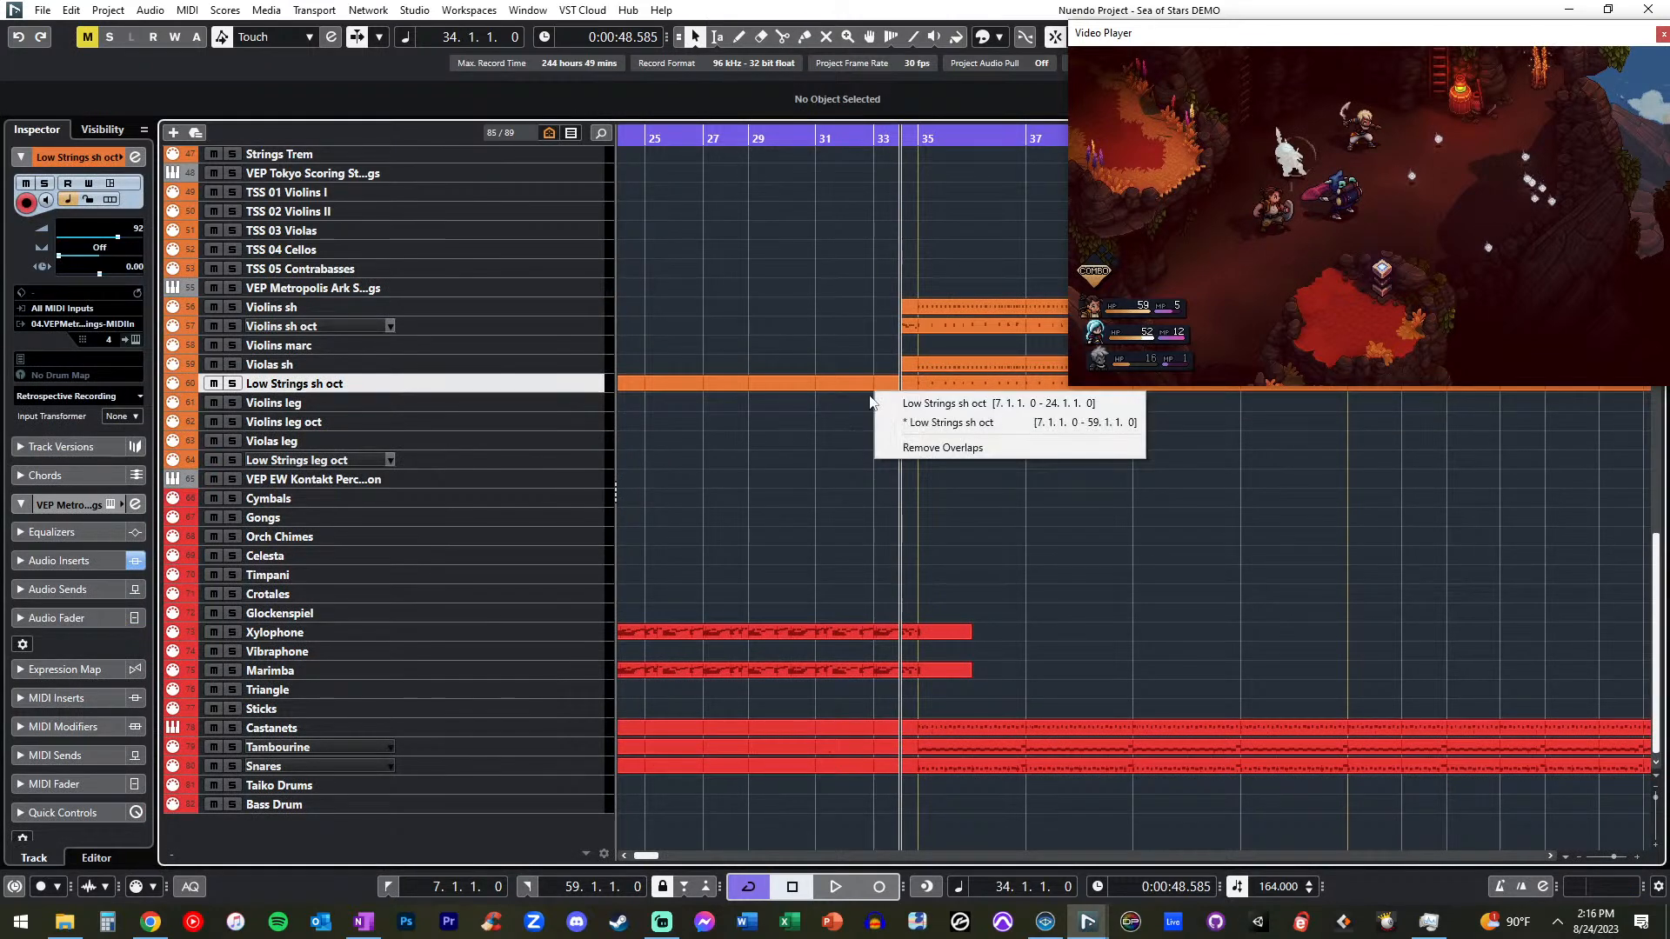
pyautogui.click(863, 381)
pyautogui.doubleClick(875, 379)
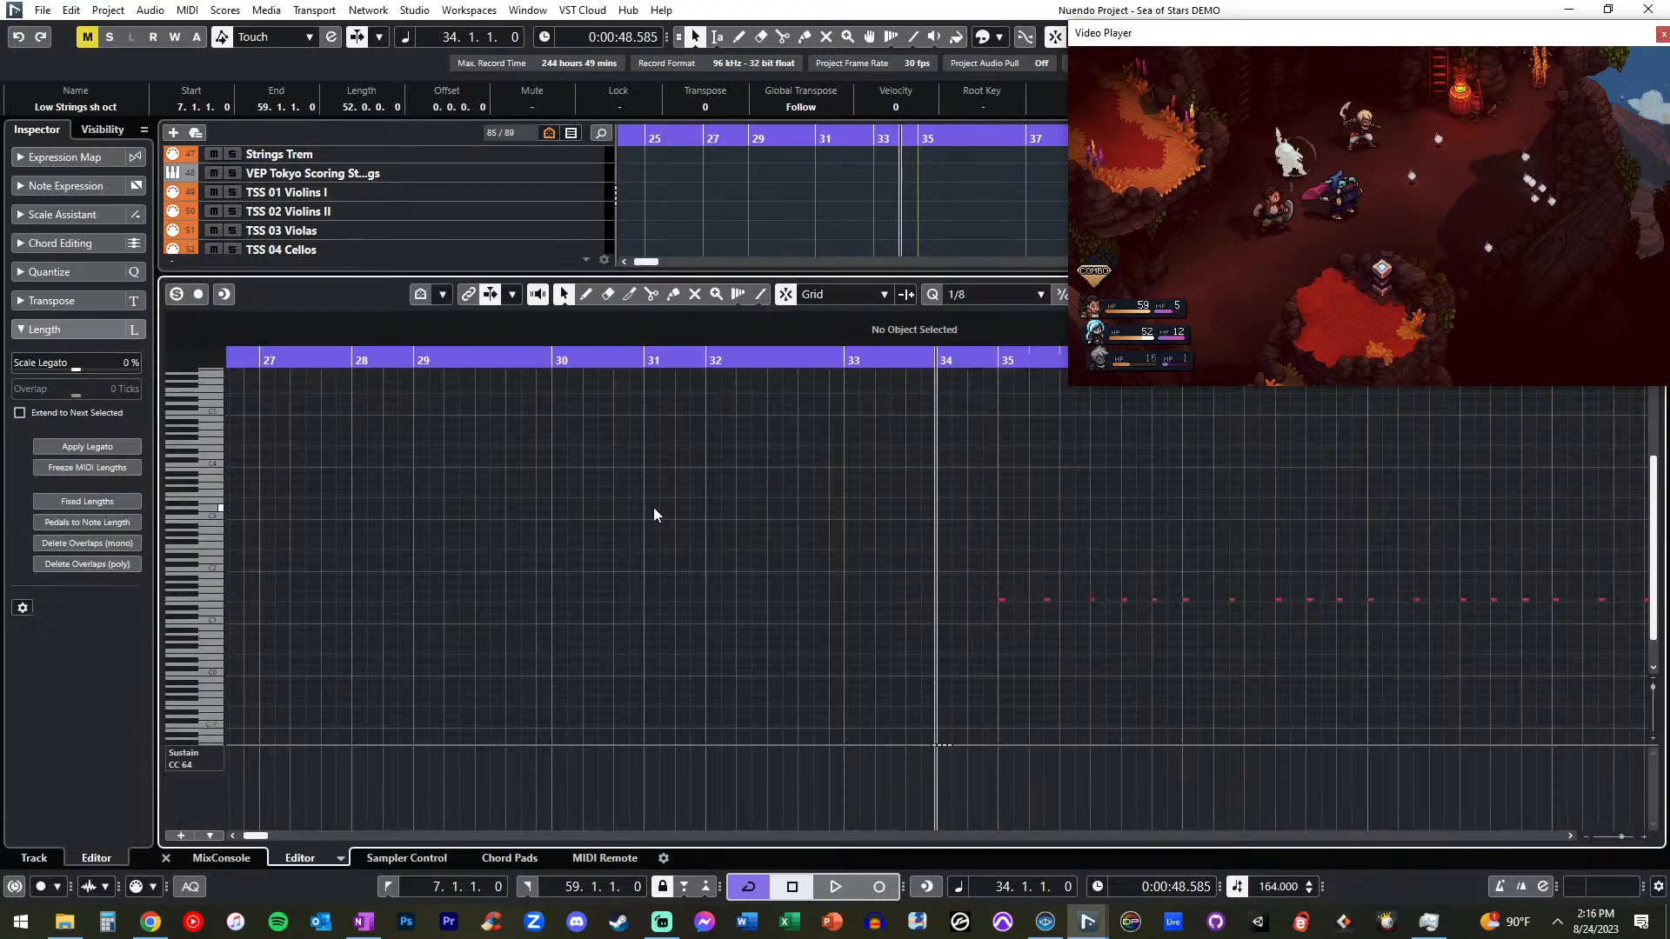
pyautogui.moveTo(940, 541); pyautogui.dragTo(1034, 602)
pyautogui.click(1000, 599)
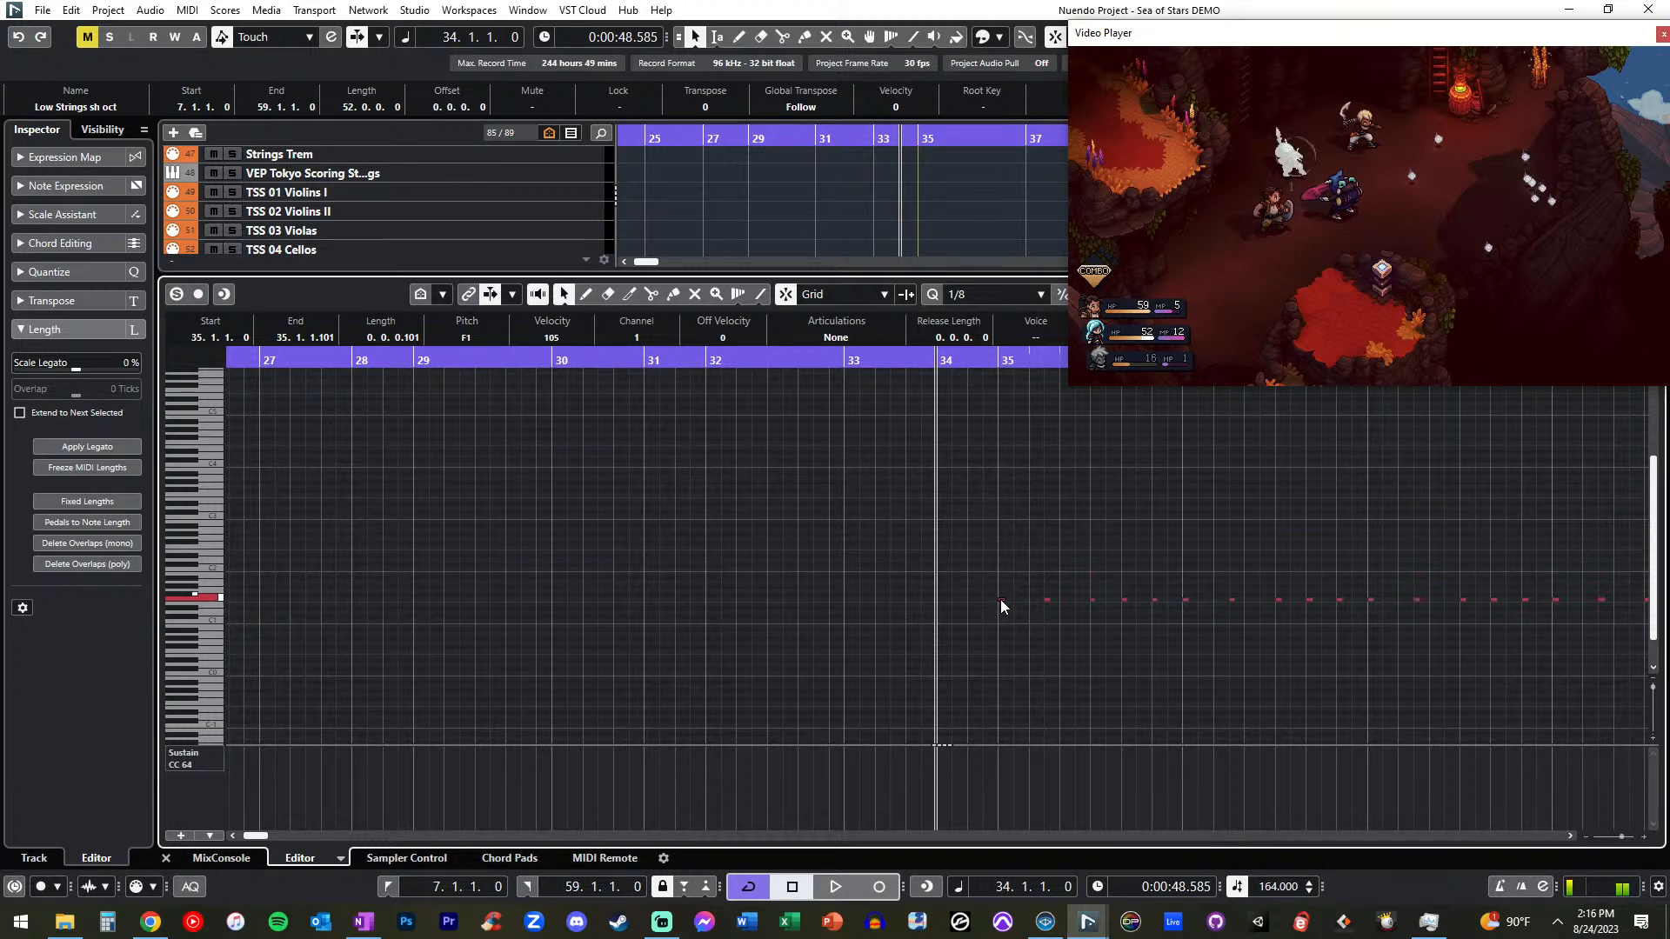
pyautogui.hotkey('ctrl', 'e')
pyautogui.press('space')
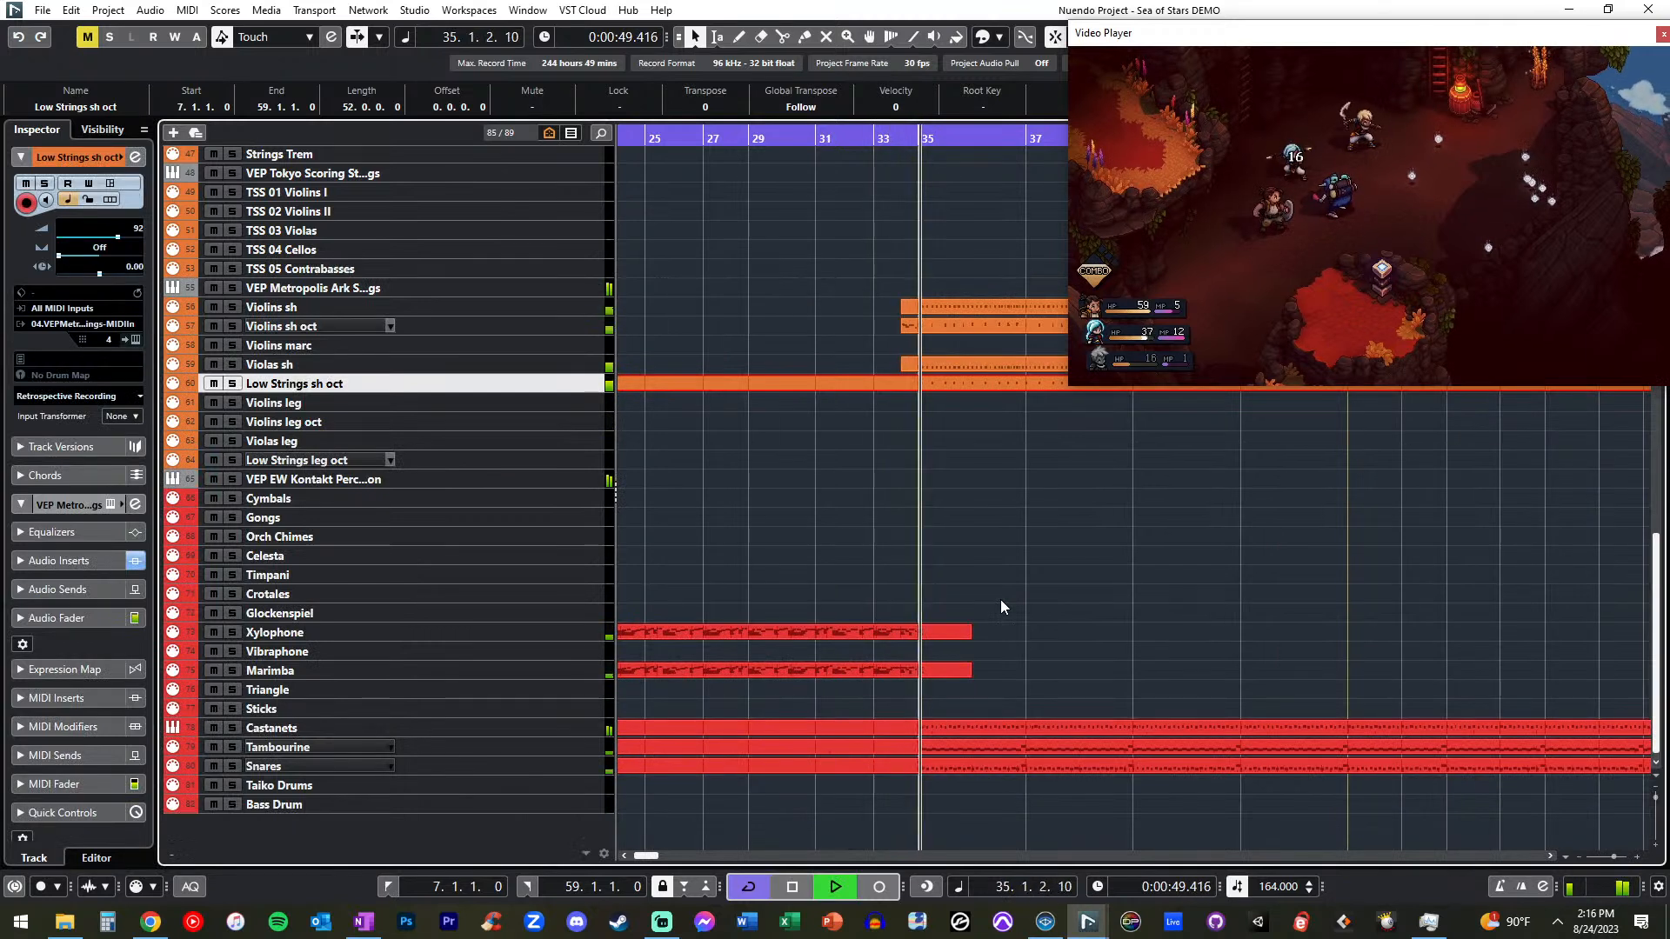
pyautogui.press('space')
# - Capture a three-note descending run in bar 34 on the Low Strings sh oct track and inspect it in the editor
pyautogui.press('KP_Subtract')
pyautogui.press('KP_Subtract')
pyautogui.press('space')
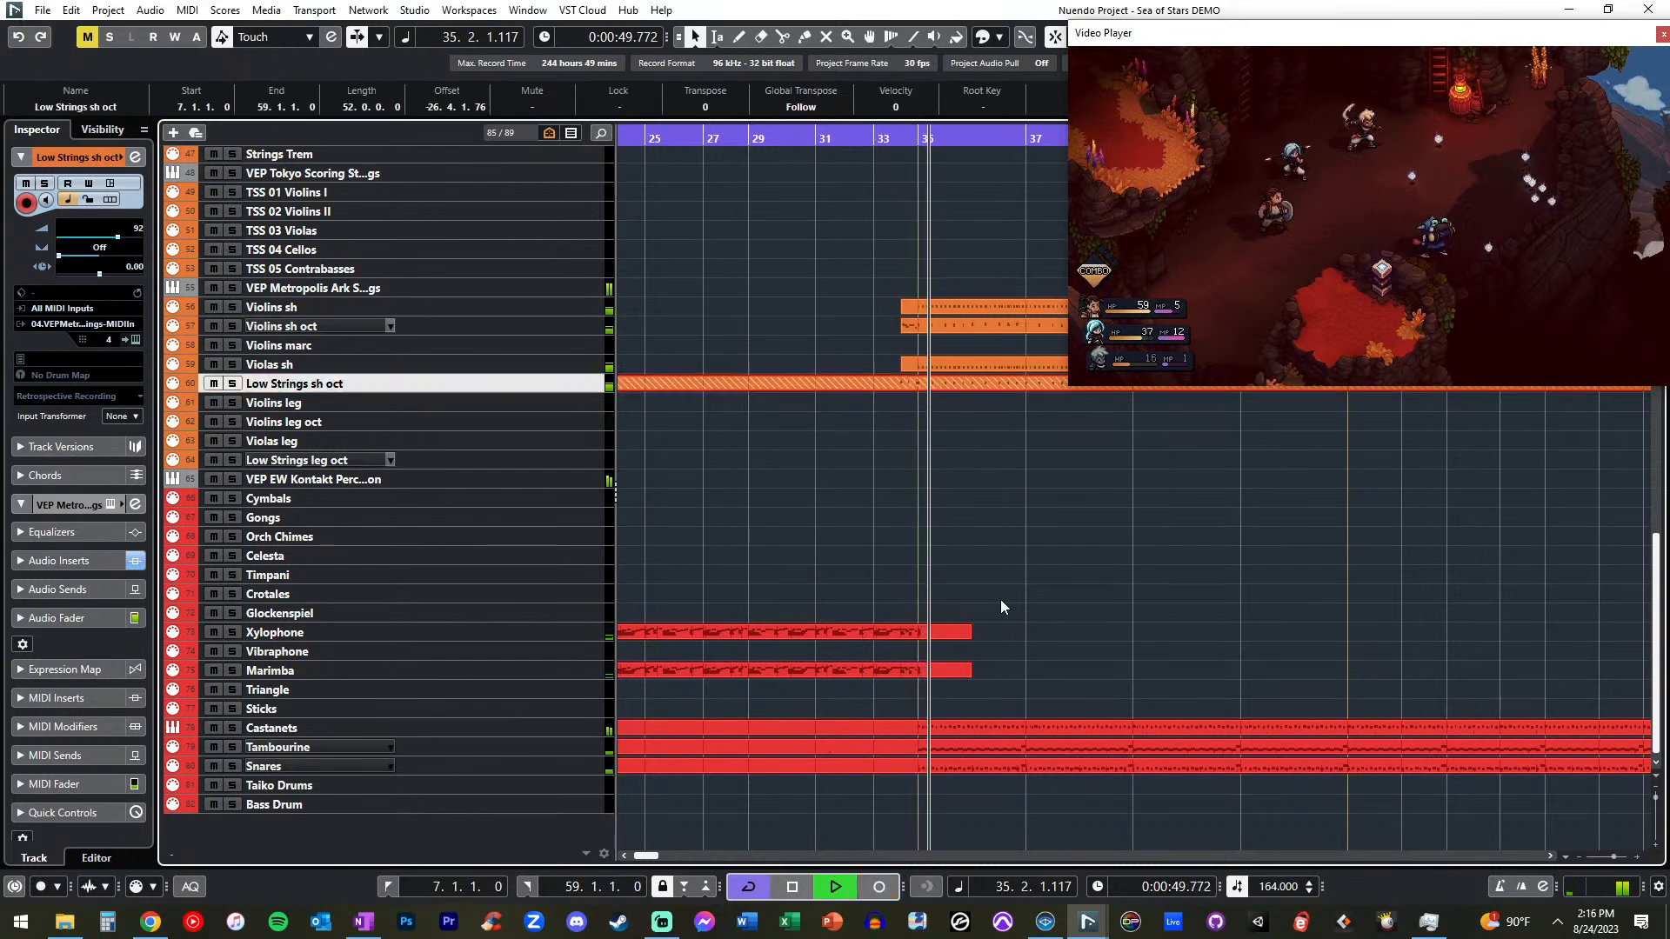
pyautogui.doubleClick(921, 384)
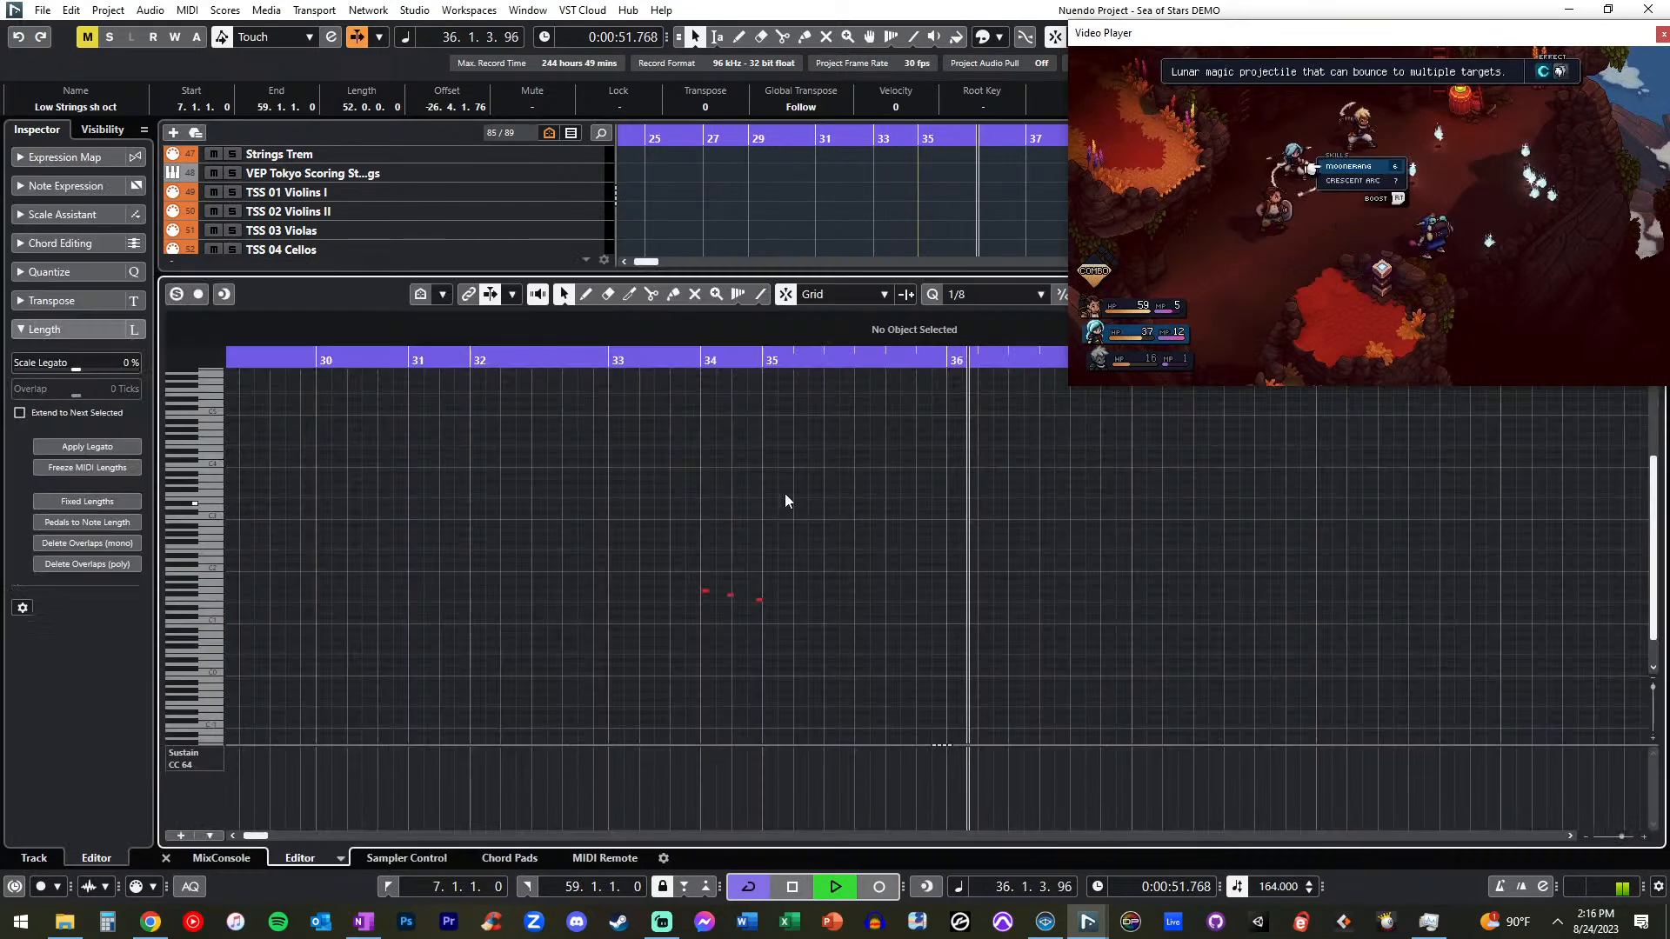
pyautogui.press('Return')
pyautogui.press('Return')
pyautogui.moveTo(696, 631); pyautogui.dragTo(597, 553)
pyautogui.press('Return')
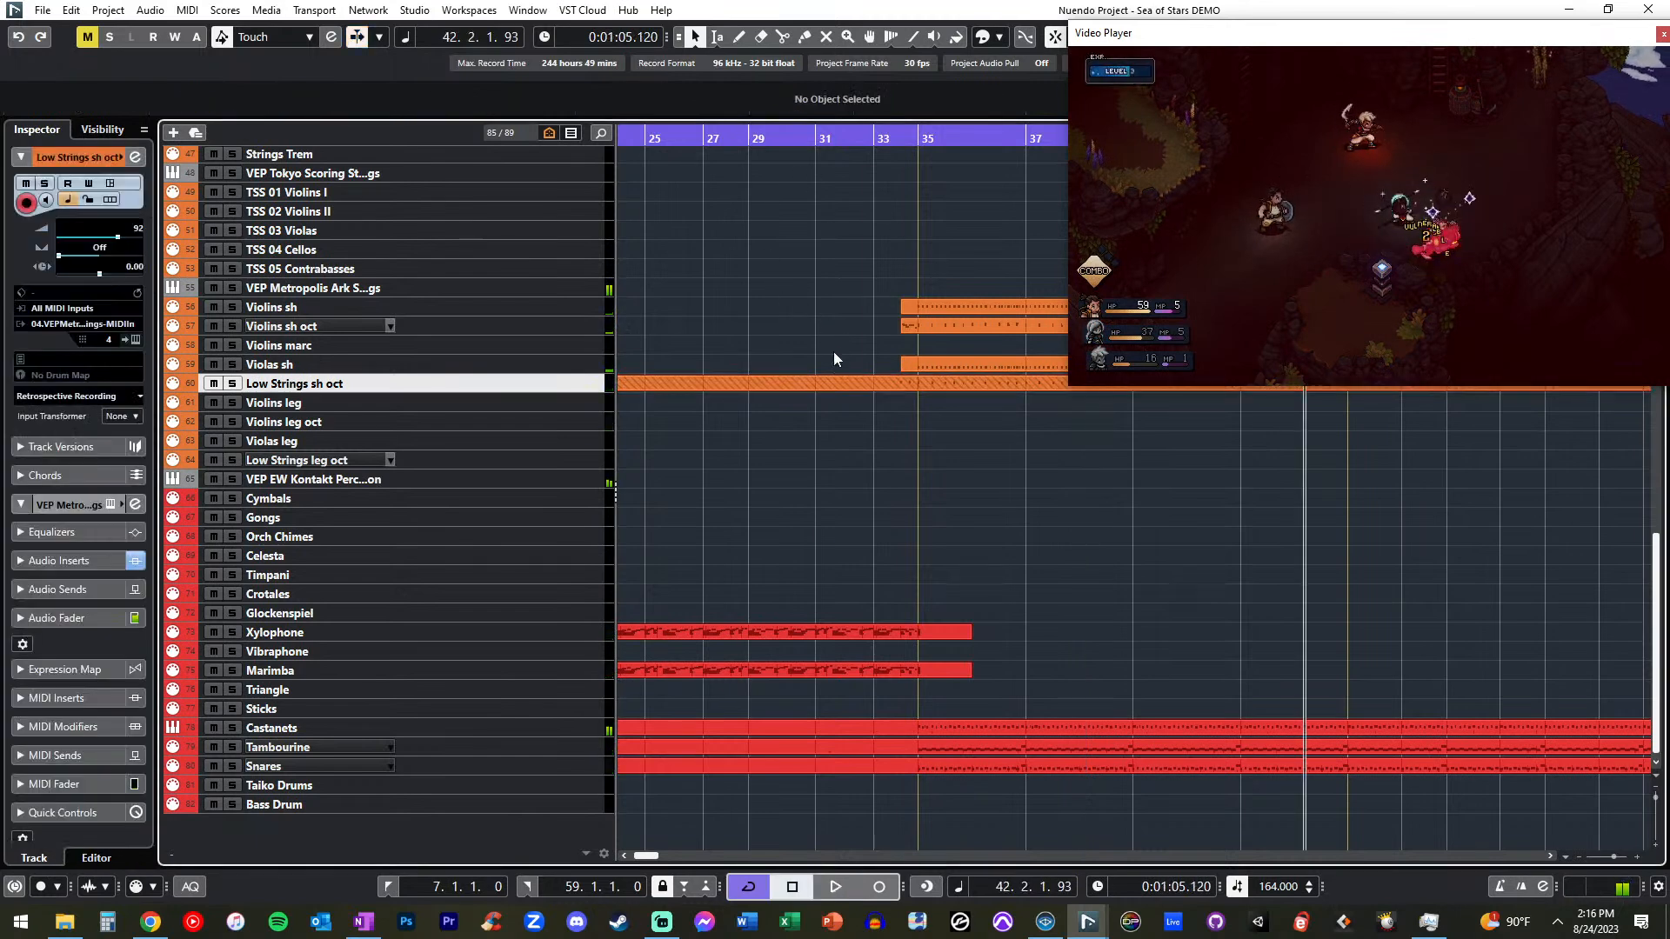
# - Cut the Low Strings sh oct part at 33.5.1 and remove its empty stretch between bars 24 and 33
pyautogui.hscroll(4, 962, 382)
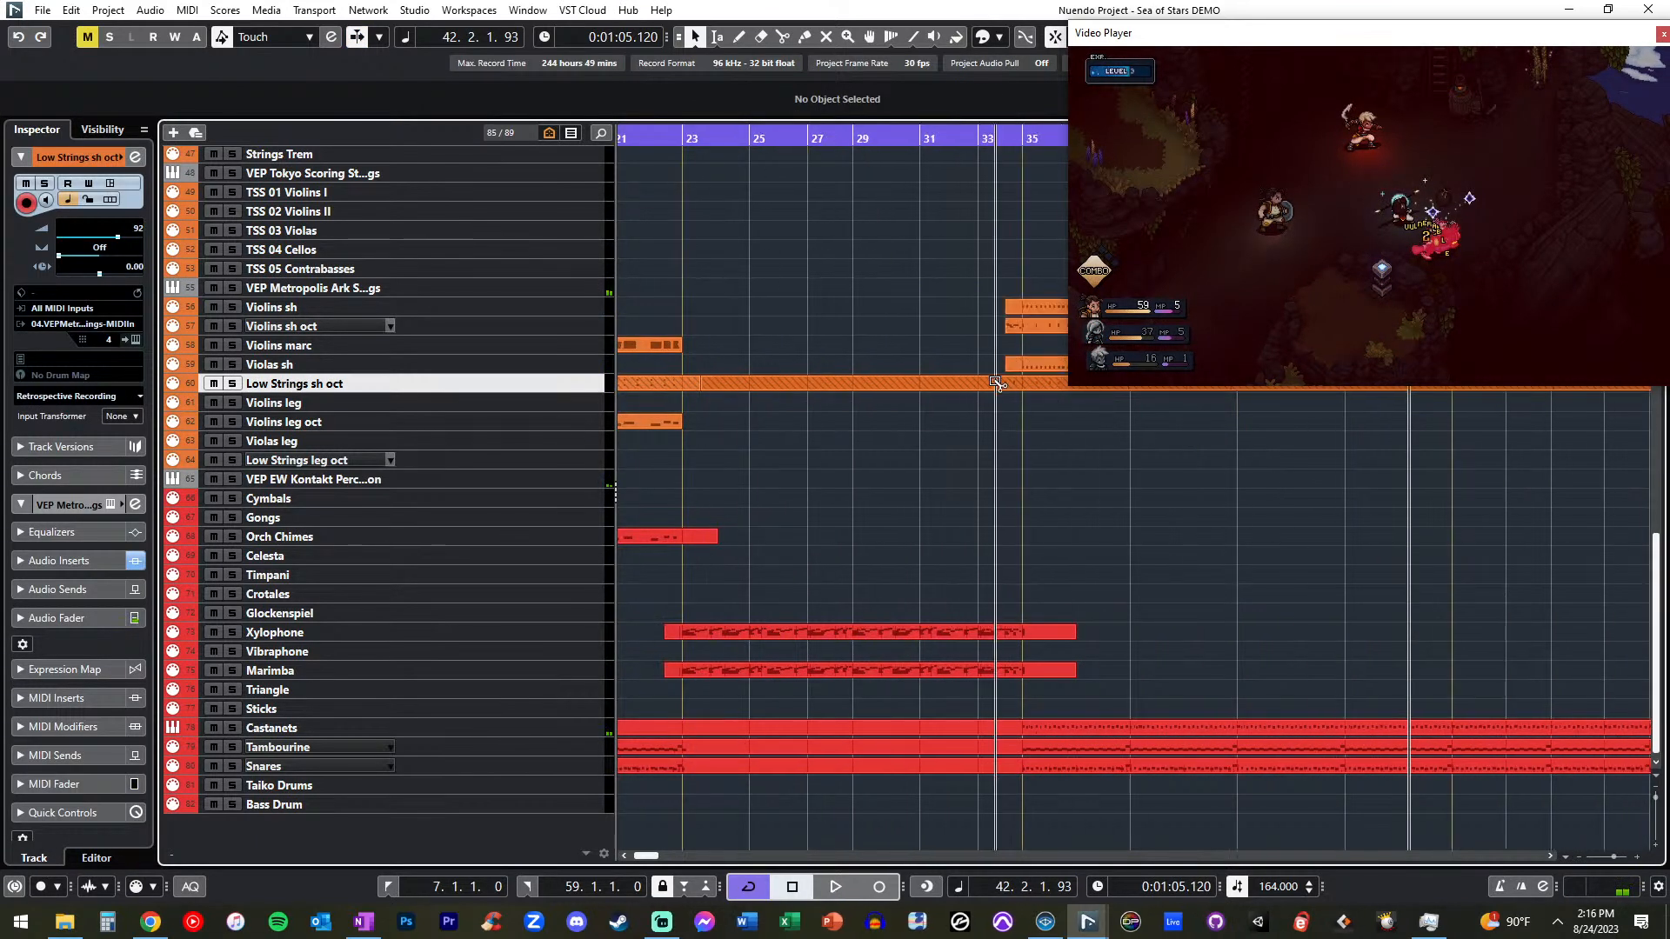
pyautogui.click(891, 388)
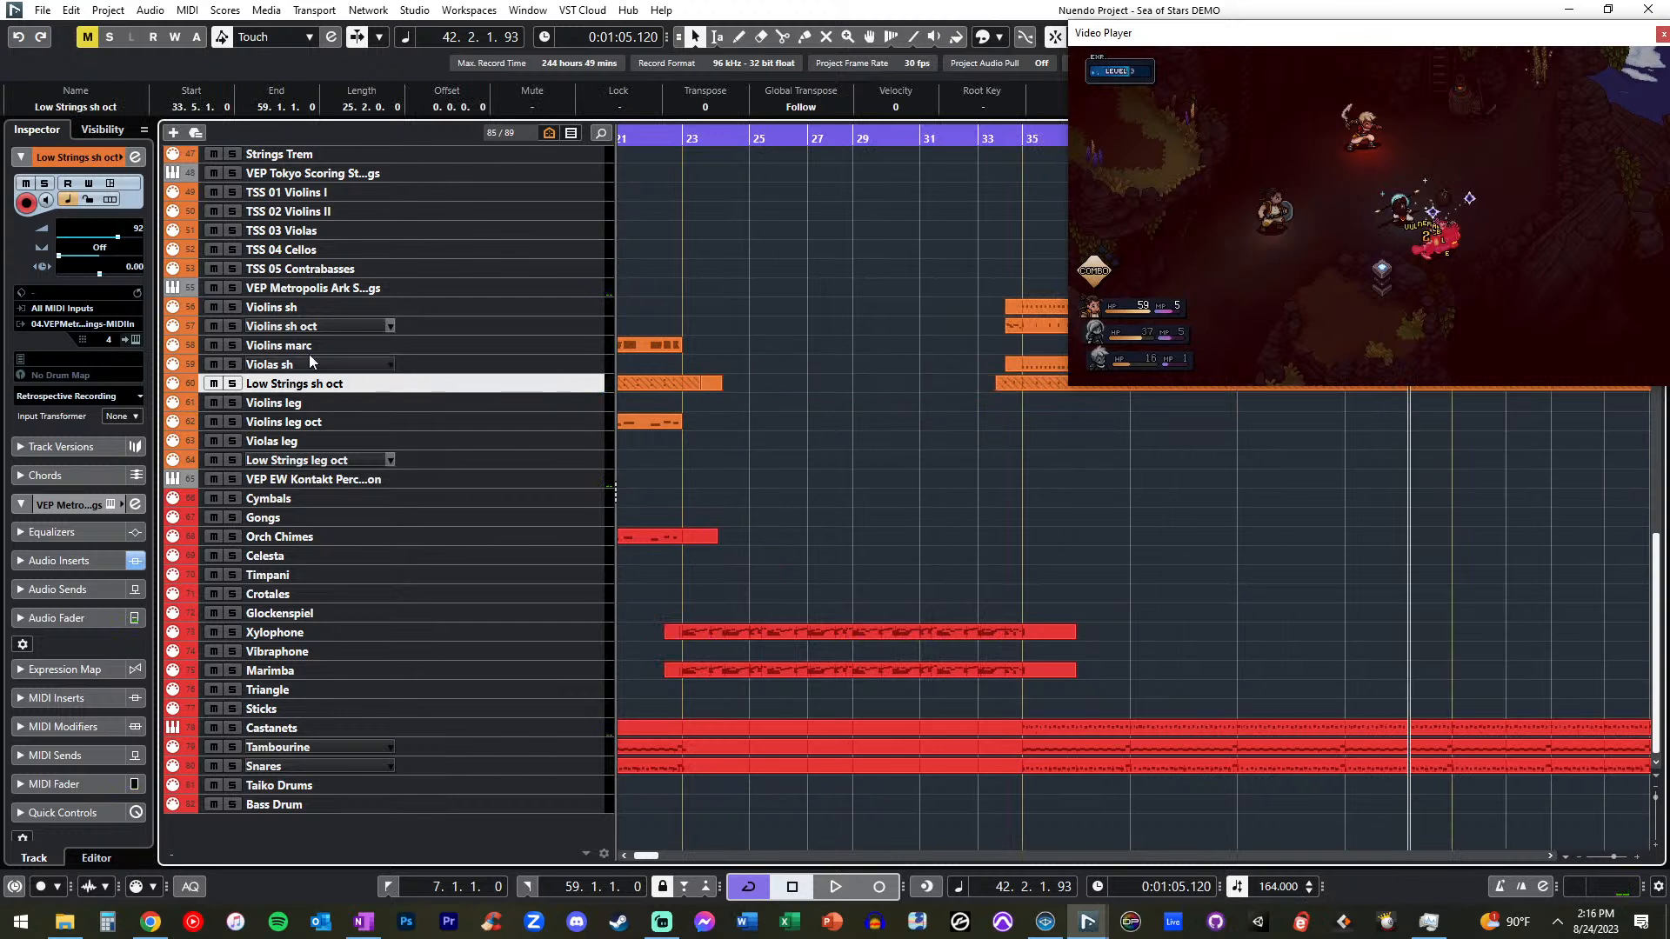
# - Capture a take of two sustained low notes on the Low Strings leg oct track, playing from bar 22 through bar 33
pyautogui.click(306, 461)
pyautogui.press('KP_Subtract')
pyautogui.press('KP_Subtract')
pyautogui.press('KP_Subtract')
pyautogui.press('KP_Subtract')
pyautogui.press('KP_Subtract')
pyautogui.press('KP_Subtract')
pyautogui.press('KP_Subtract')
pyautogui.press('KP_Subtract')
pyautogui.press('KP_Subtract')
pyautogui.press('KP_Subtract')
pyautogui.press('KP_Subtract')
pyautogui.press('KP_Subtract')
pyautogui.press('KP_Subtract')
pyautogui.press('KP_Subtract')
pyautogui.press('KP_Subtract')
pyautogui.press('KP_Subtract')
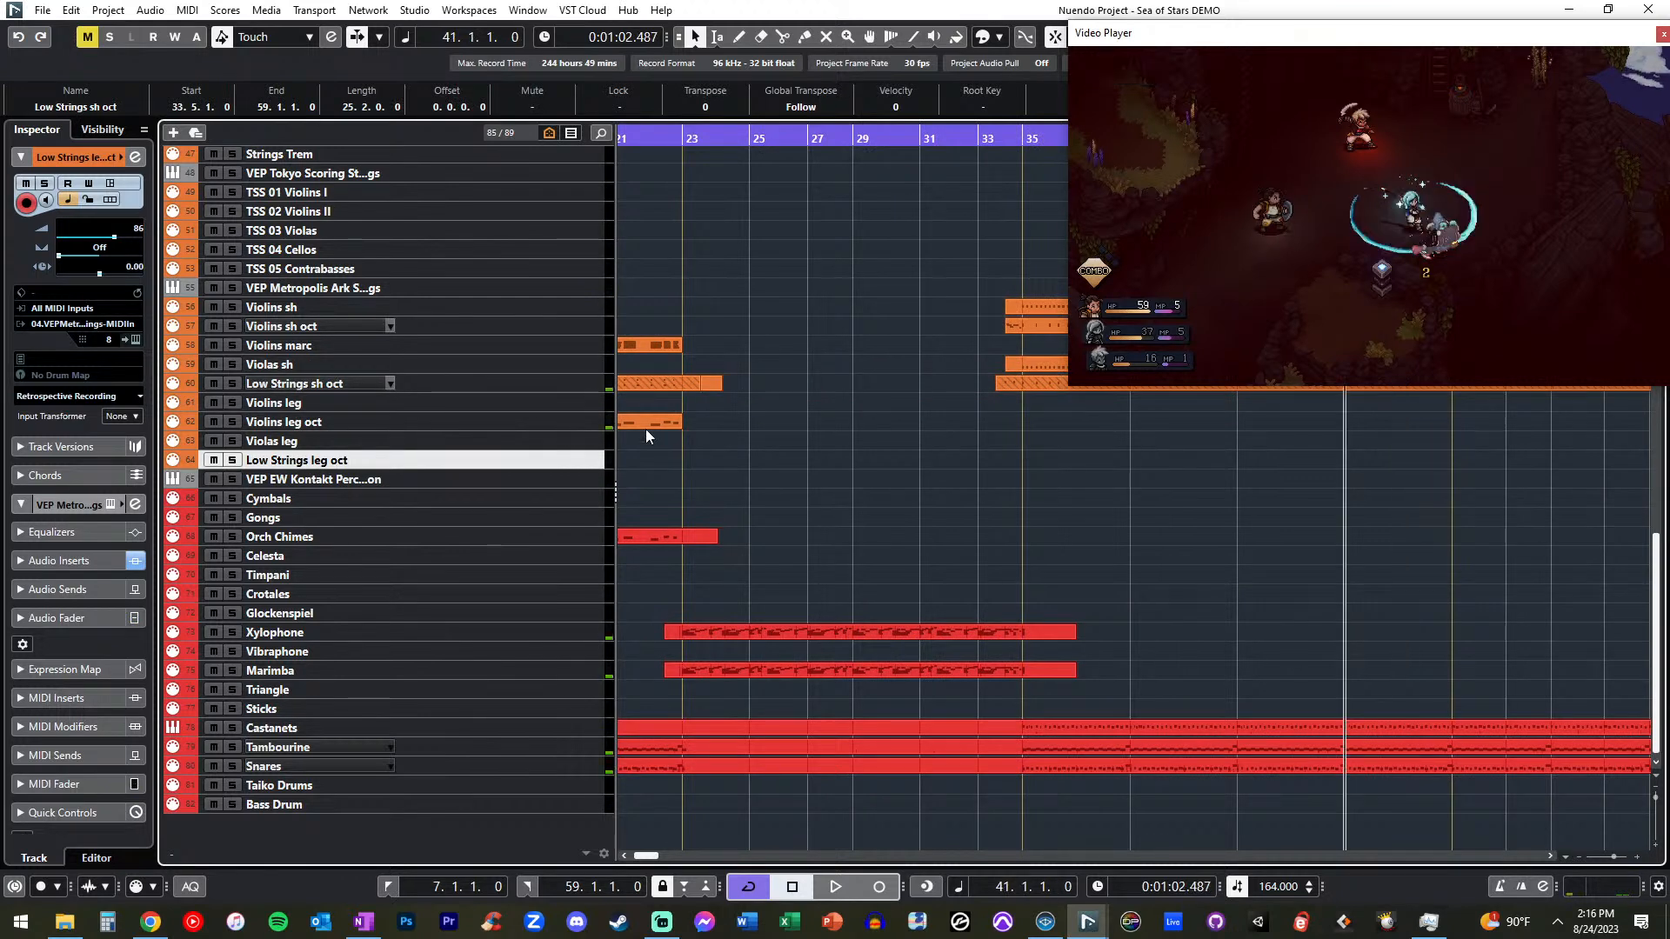
pyautogui.press('KP_Subtract')
pyautogui.press('KP_Subtract')
pyautogui.press('KP_Subtract')
pyautogui.press('KP_Subtract')
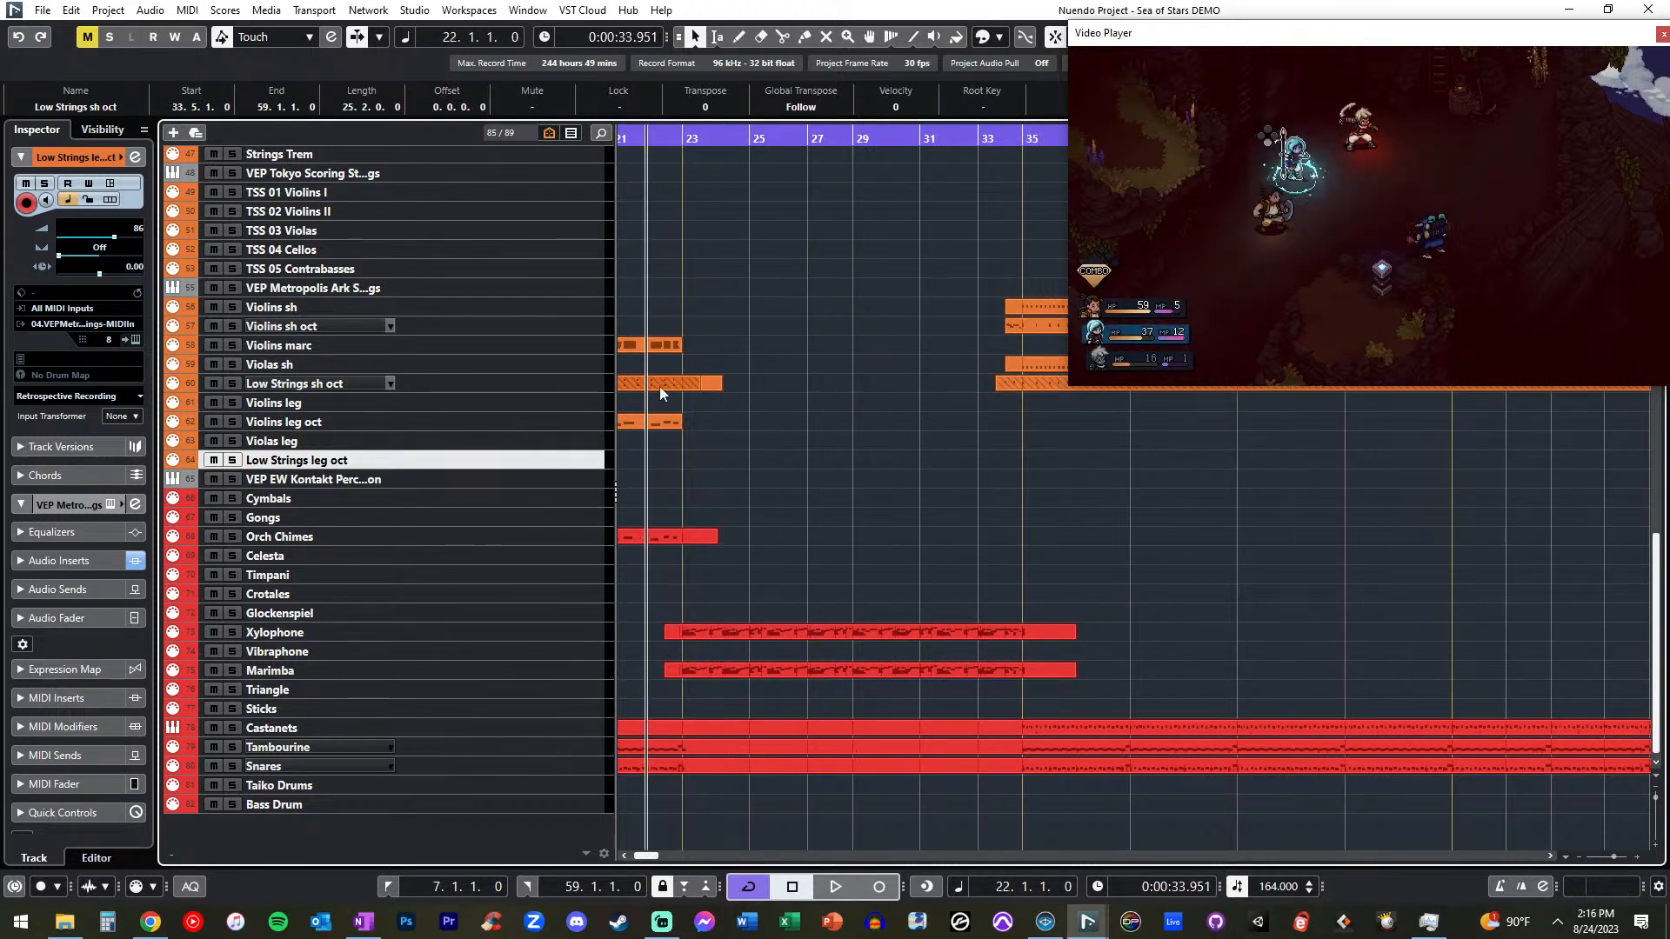
pyautogui.press('KP_Subtract')
pyautogui.press('space')
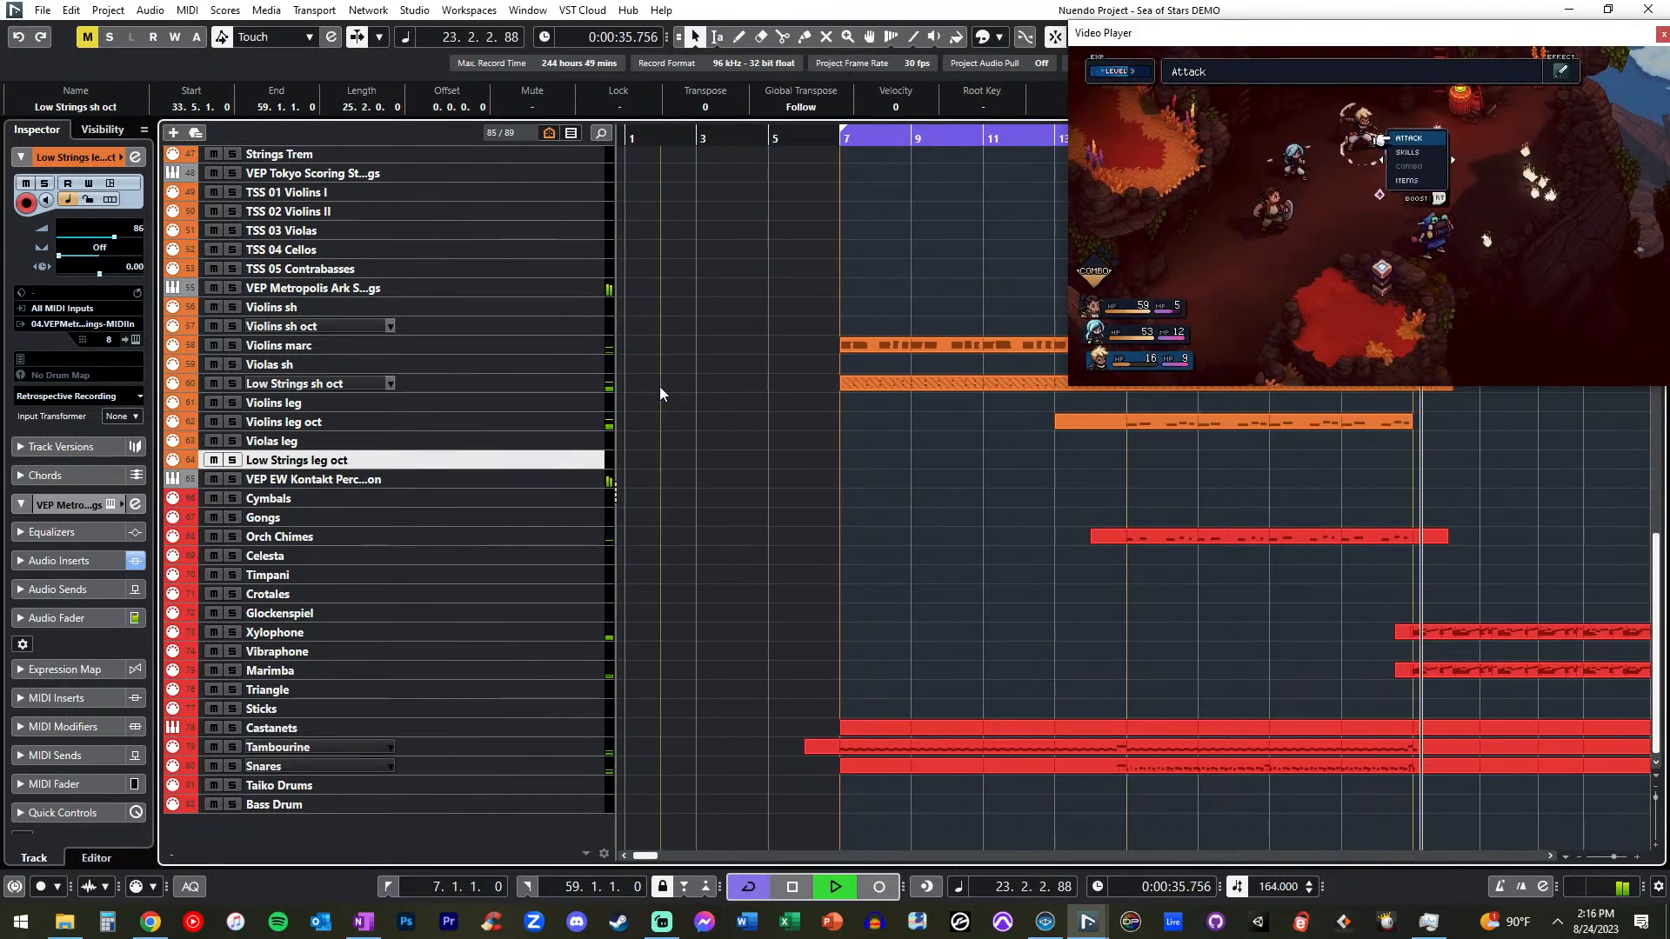
pyautogui.press('space')
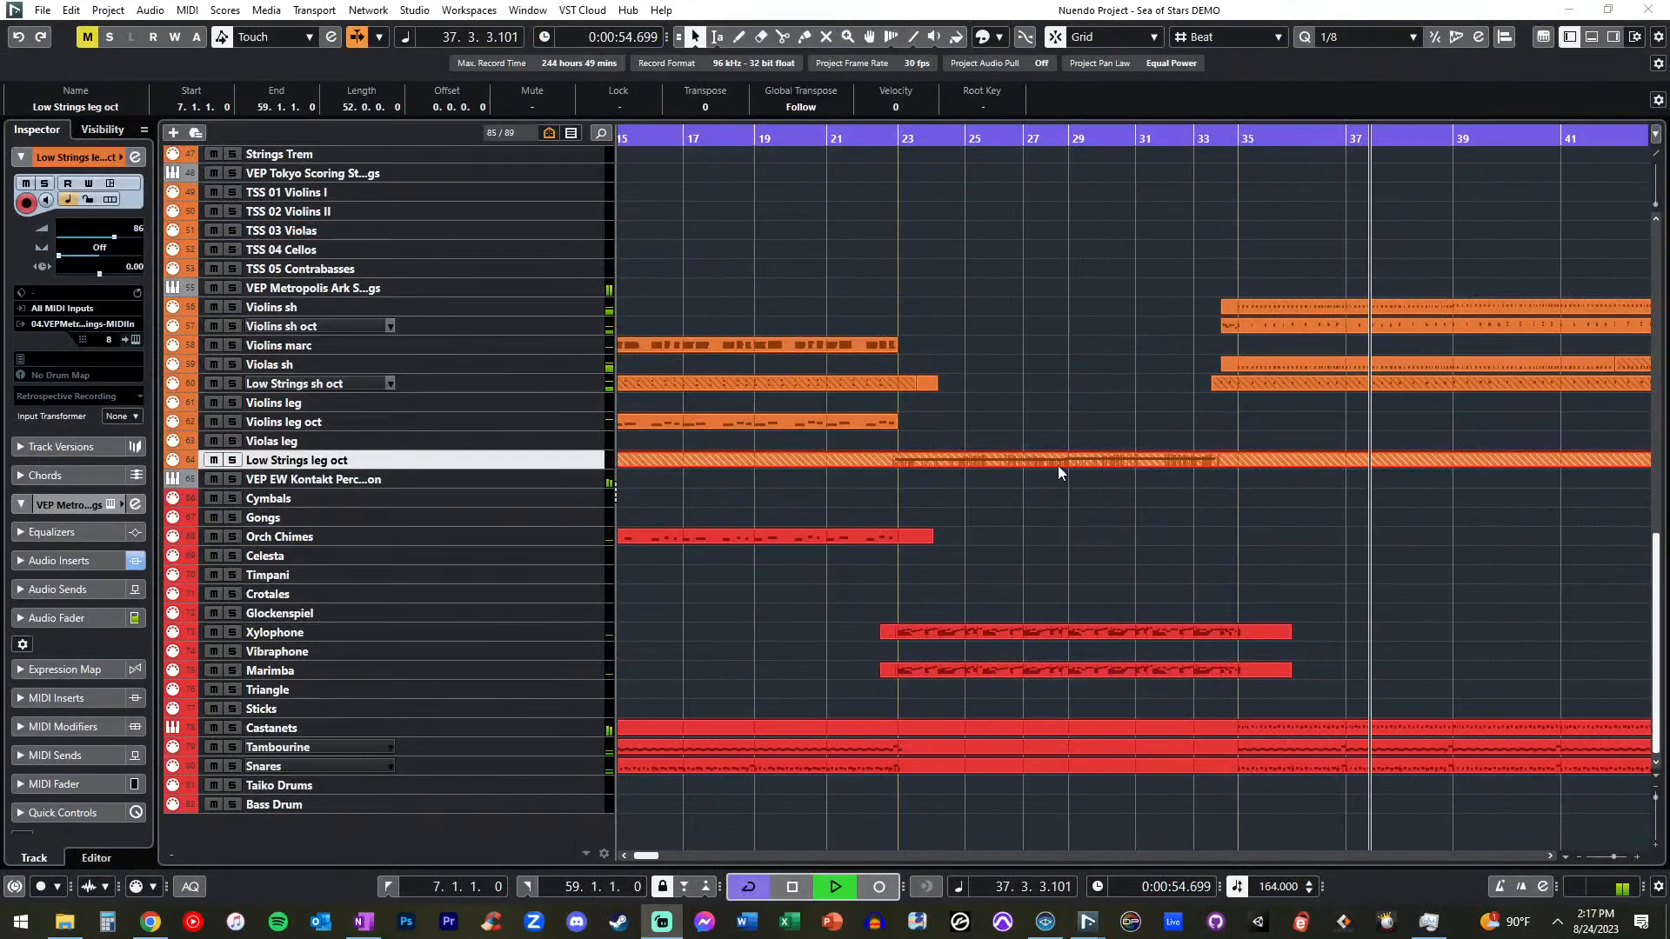
# - Glue the overlapping parts of the Low Strings leg oct take into one part
pyautogui.rightClick(1109, 459)
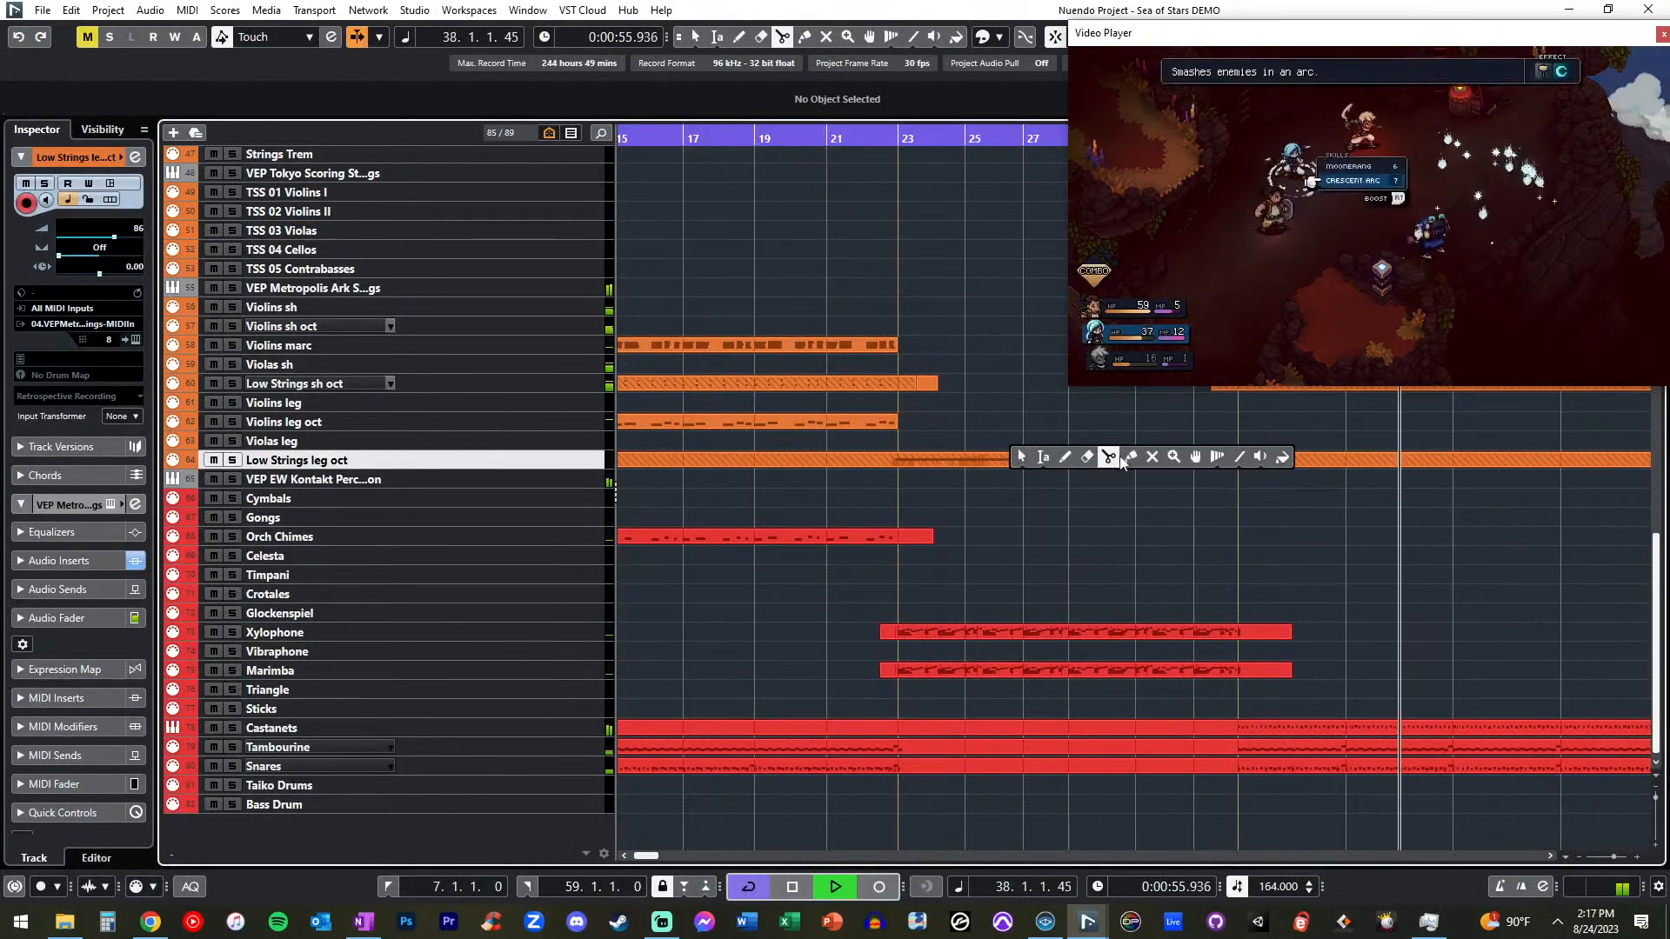
pyautogui.click(1128, 458)
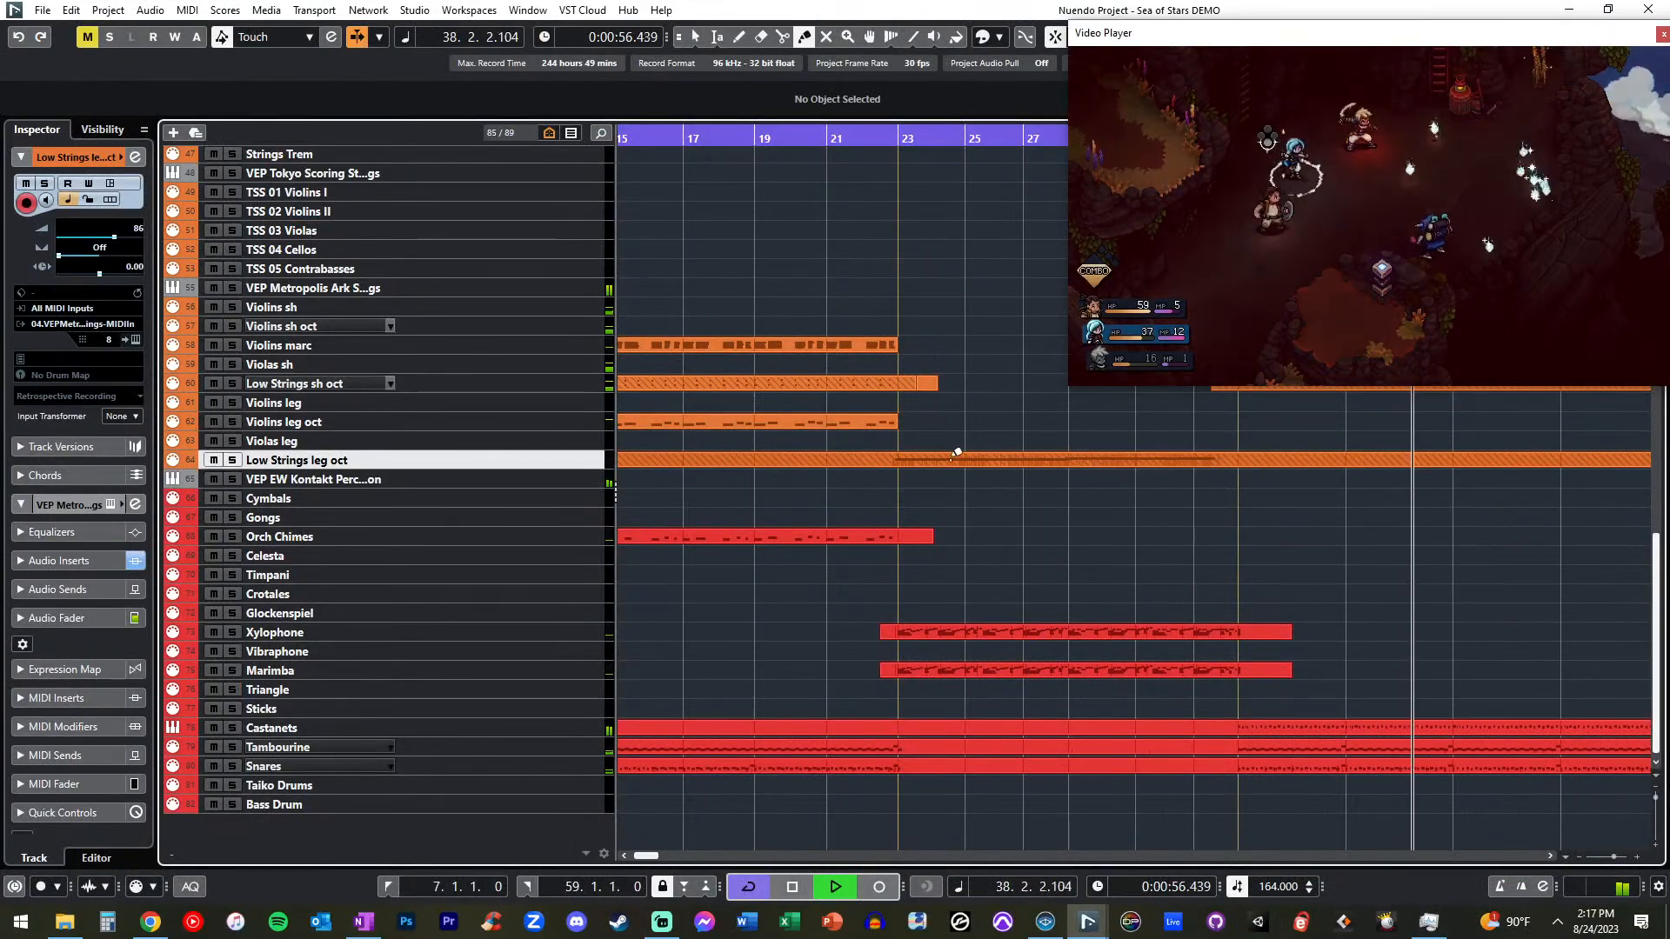
pyautogui.rightClick(874, 454)
pyautogui.click(880, 458)
# - Quantize the starts of the two Low Strings leg oct notes, F1 to 23.1.1 and F#1 to 29.1.1
pyautogui.click(857, 137)
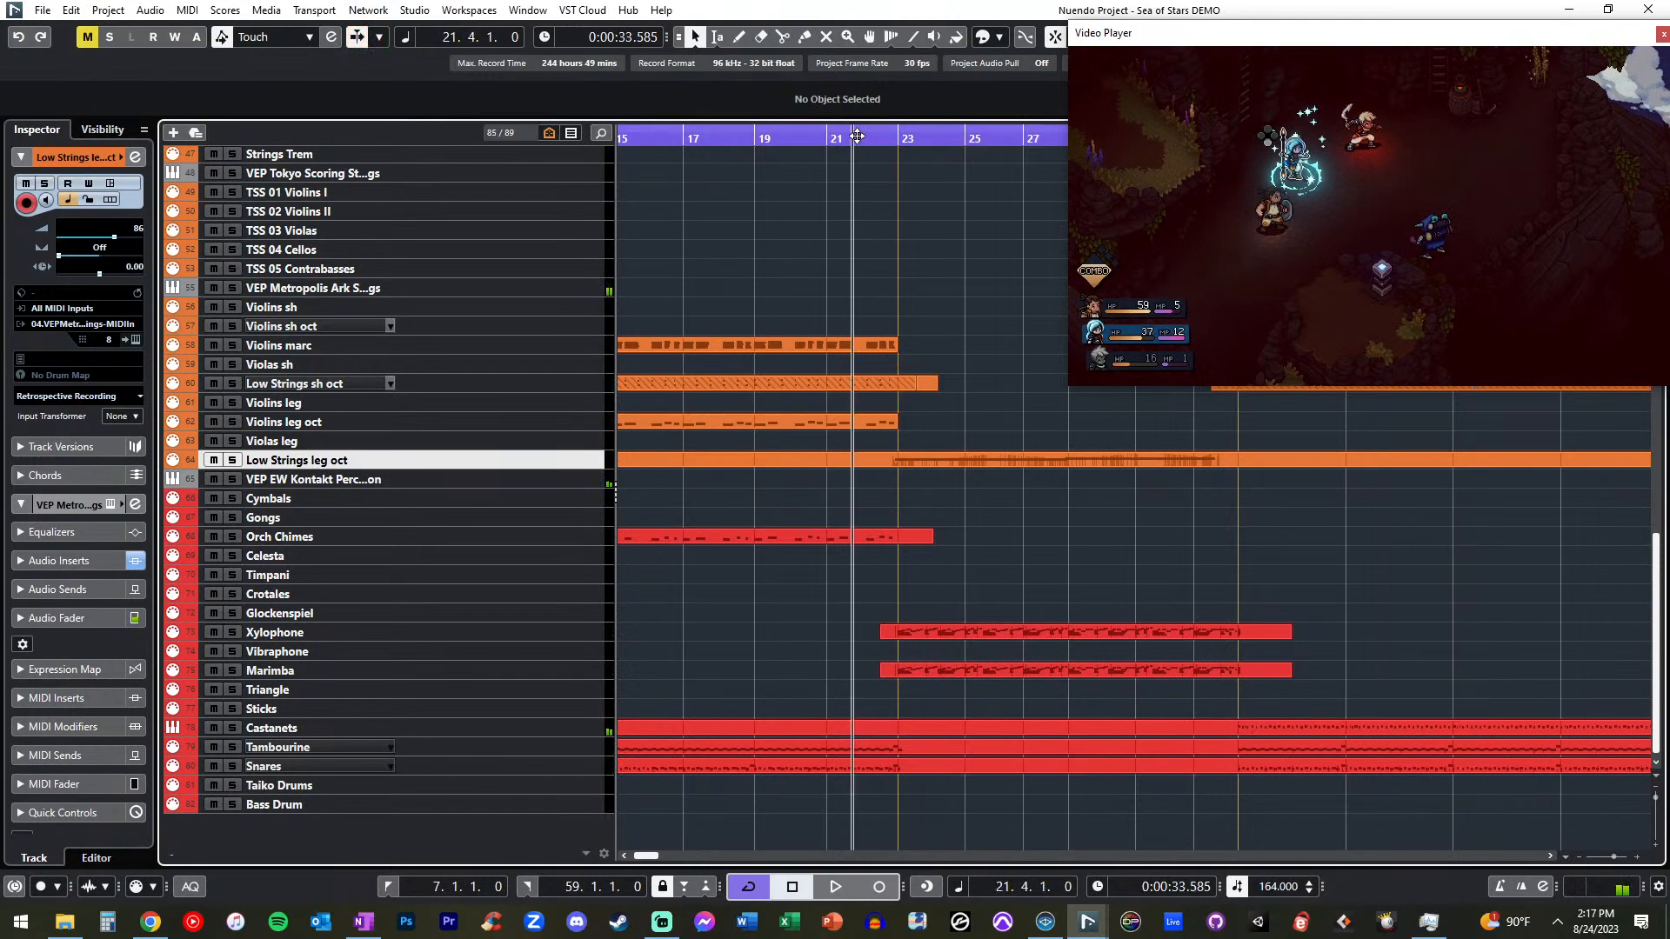
pyautogui.press('space')
pyautogui.doubleClick(933, 459)
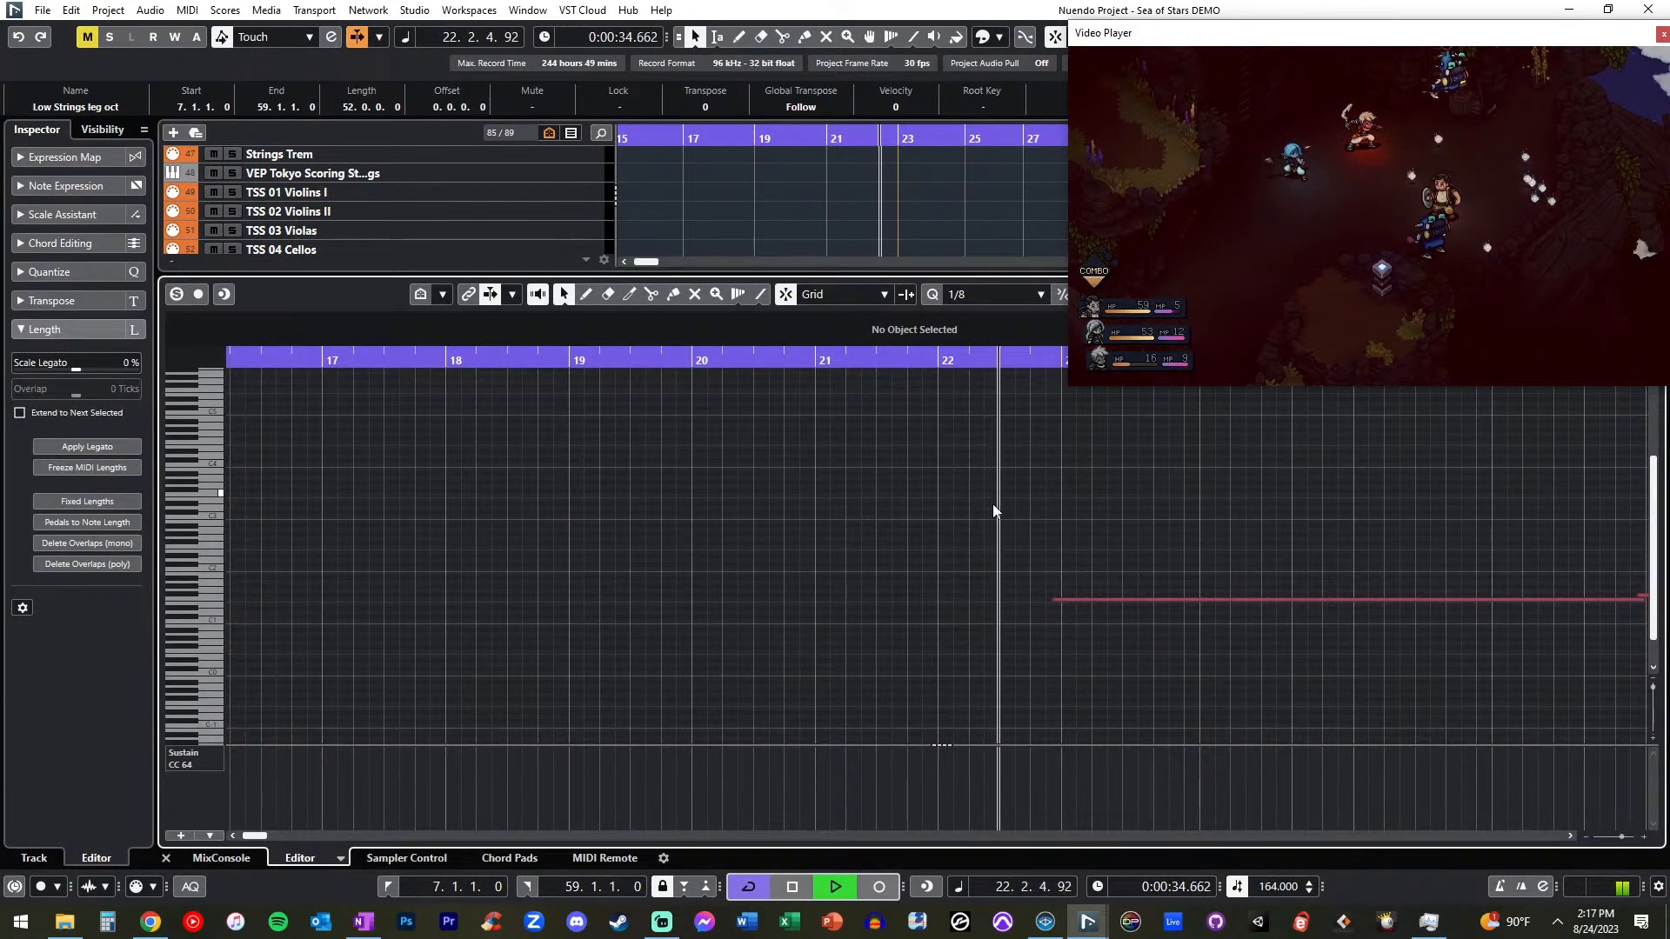
pyautogui.press('q')
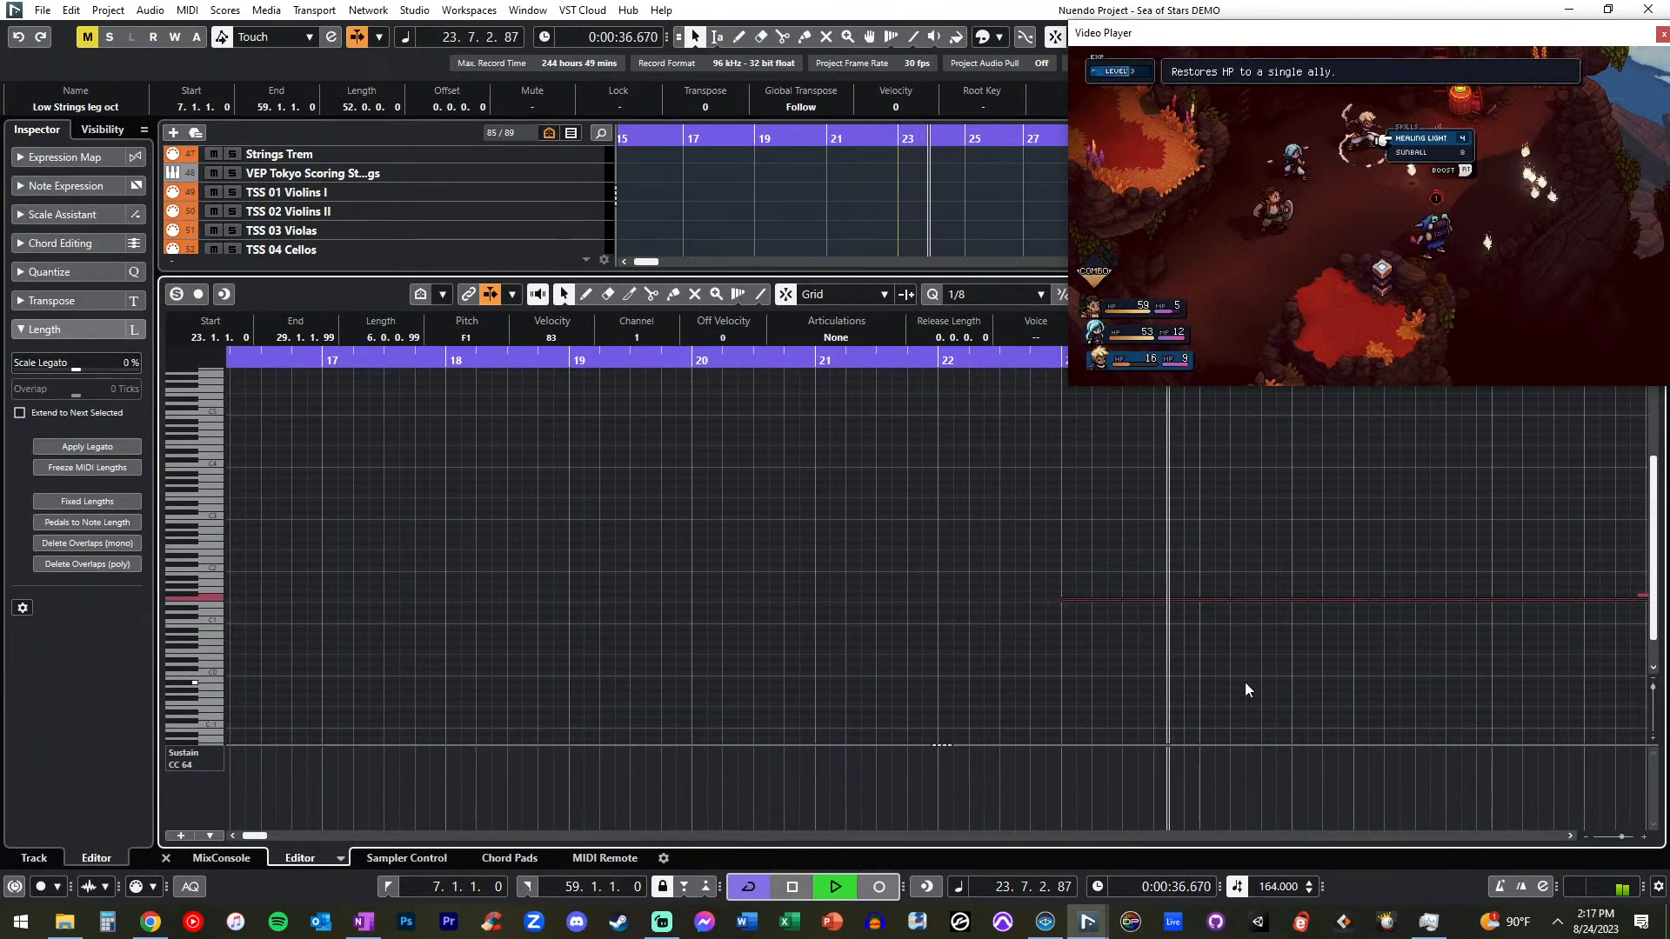
pyautogui.moveTo(1244, 682); pyautogui.dragTo(1104, 522)
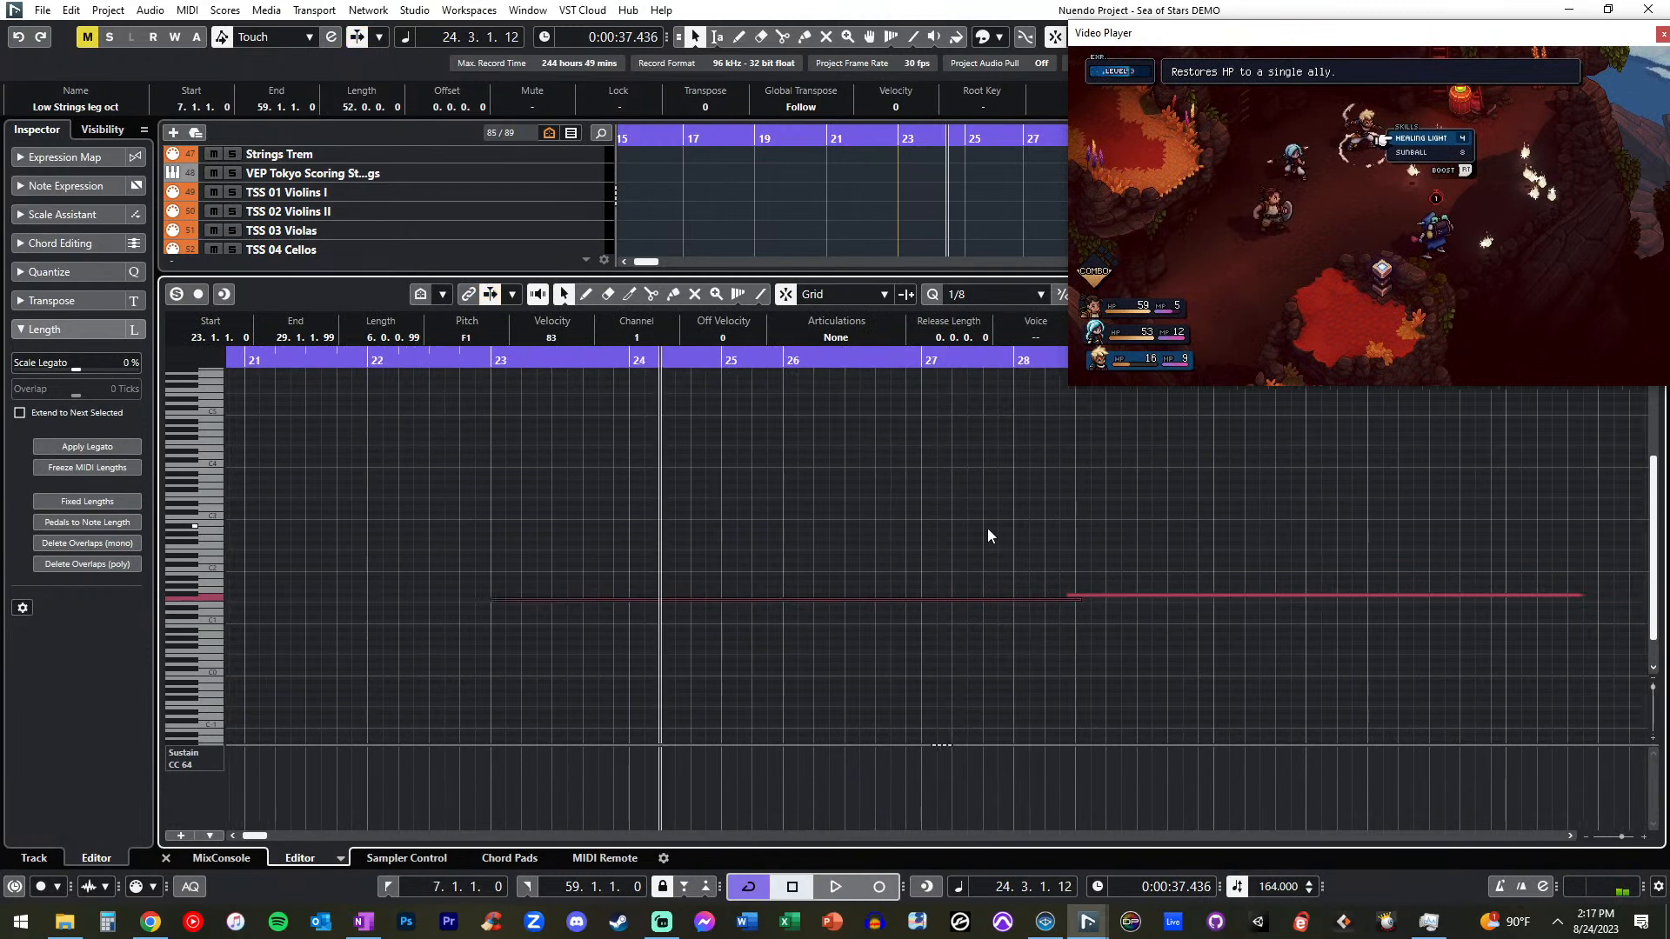
pyautogui.click(807, 596)
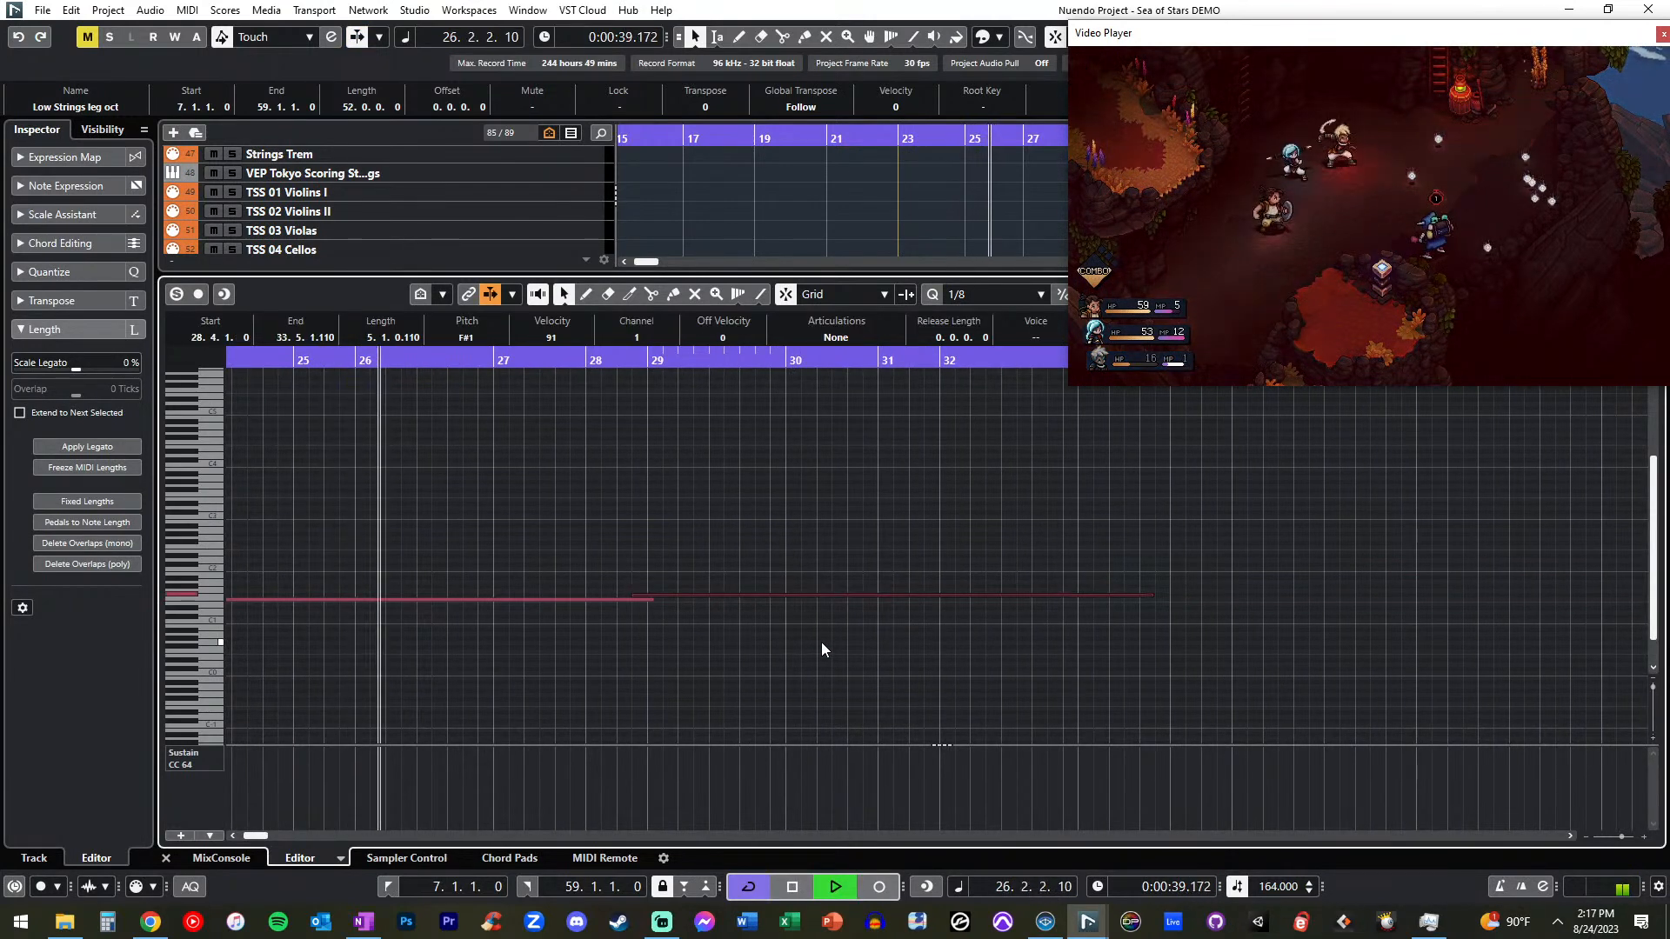
pyautogui.press('q')
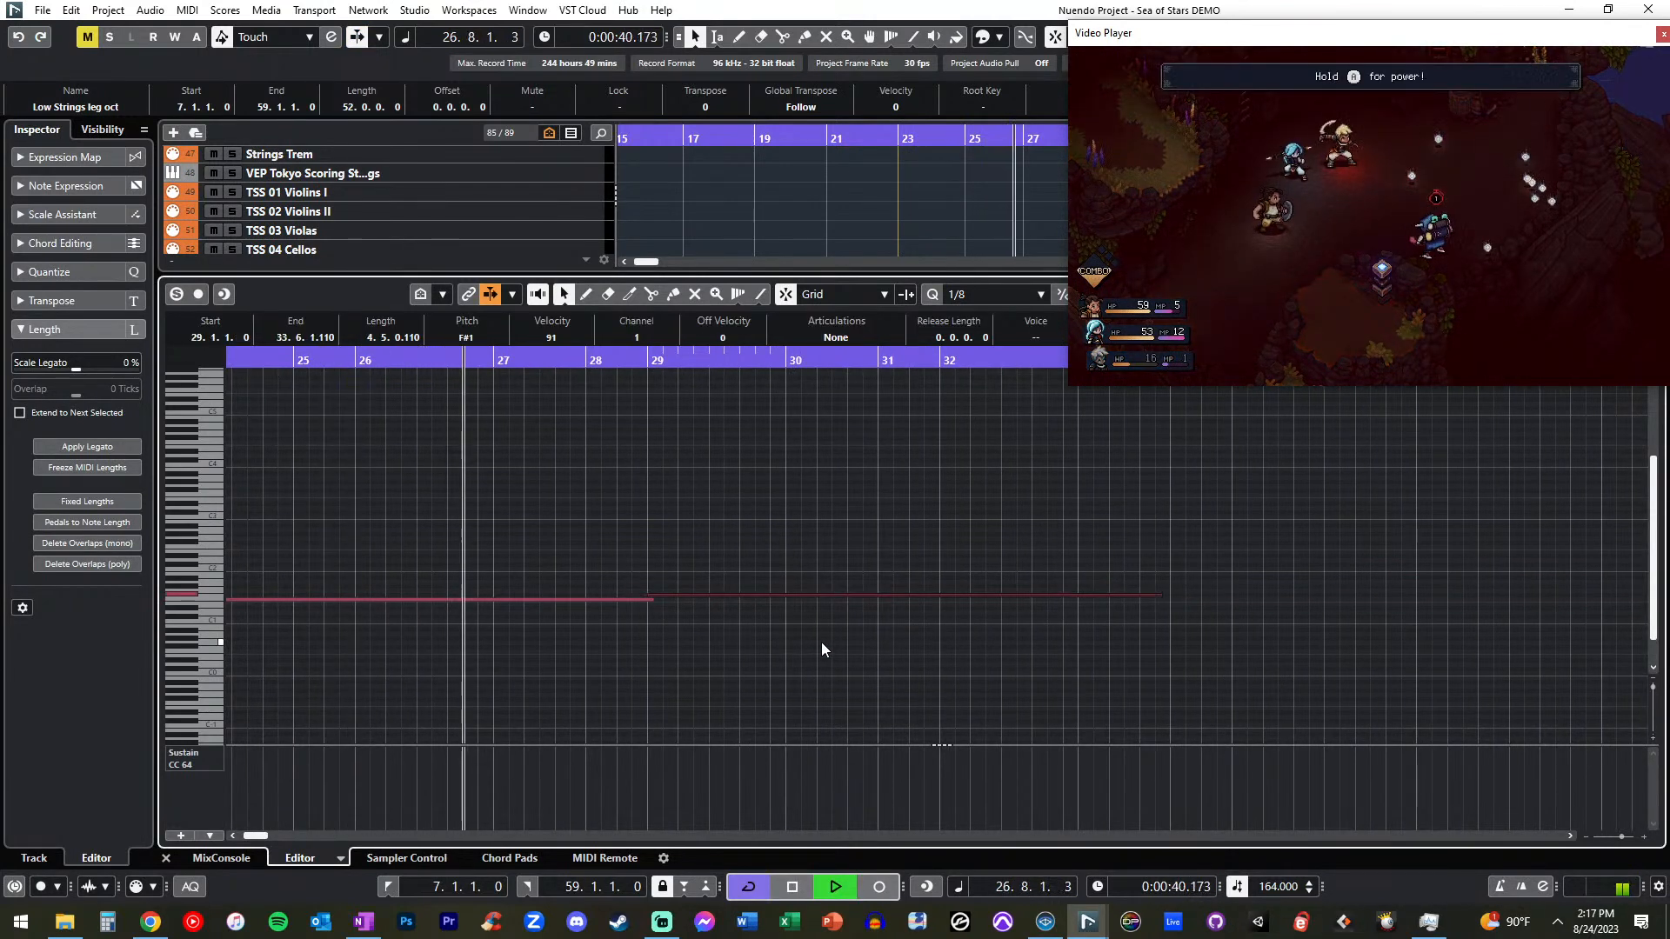
# - Quantize the ends of both sustained notes, extend the F#1 to 34.1.1, and close the editor
pyautogui.click(927, 557)
pyautogui.moveTo(685, 630); pyautogui.dragTo(567, 556)
pyautogui.hotkey('alt', 'q')
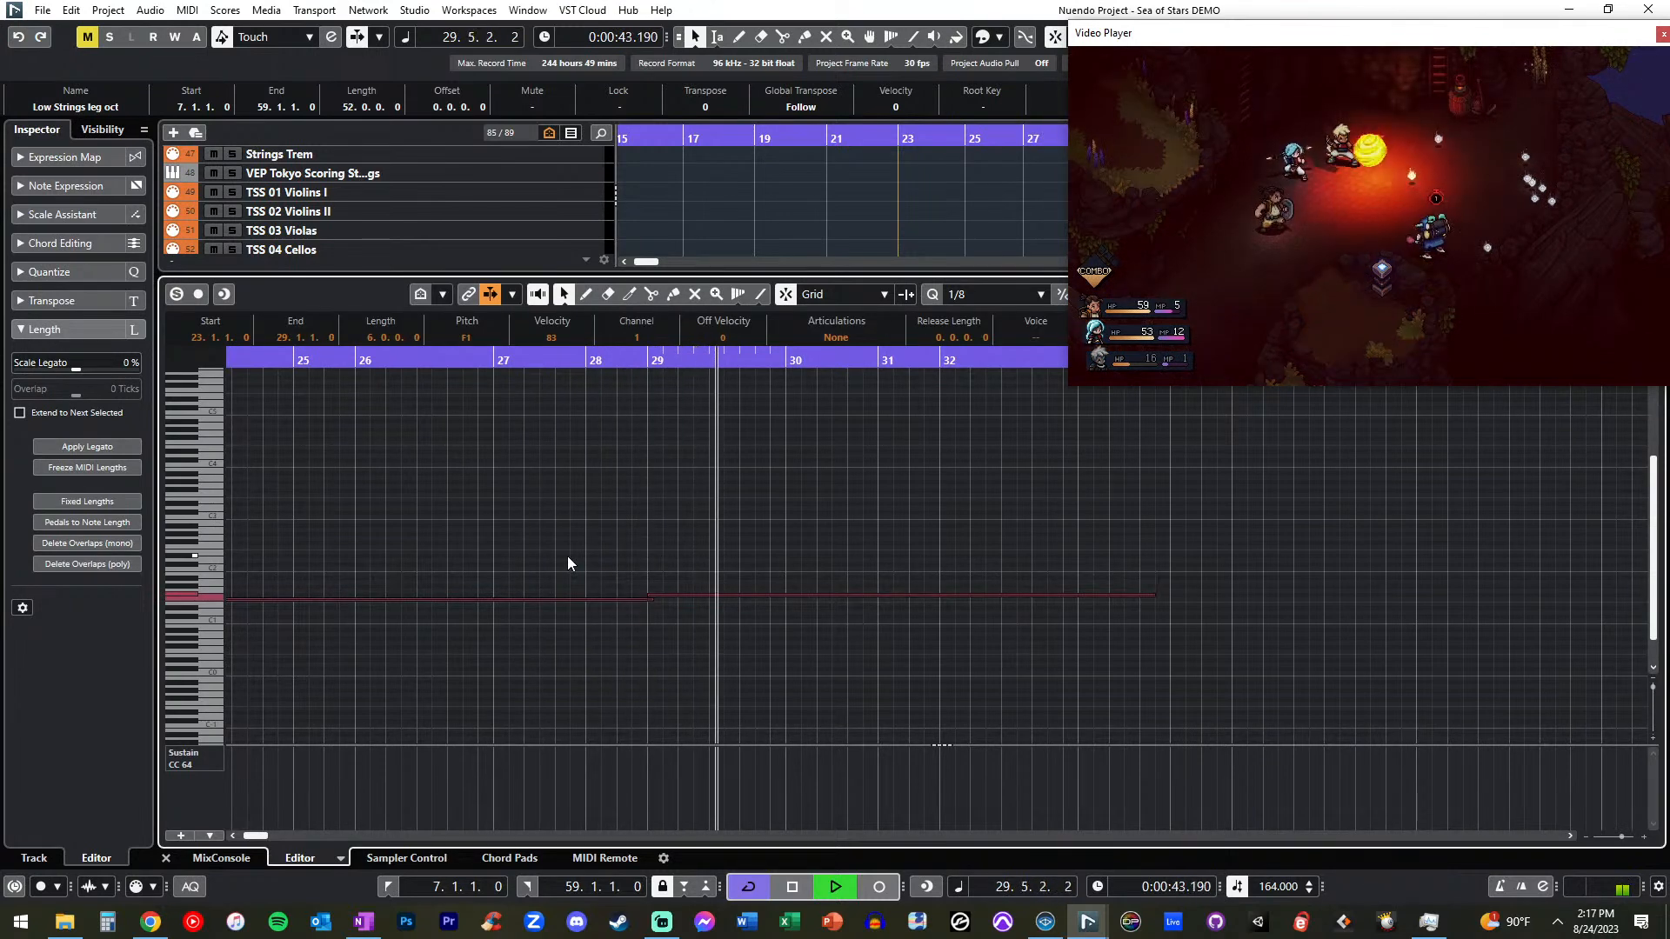
pyautogui.click(852, 492)
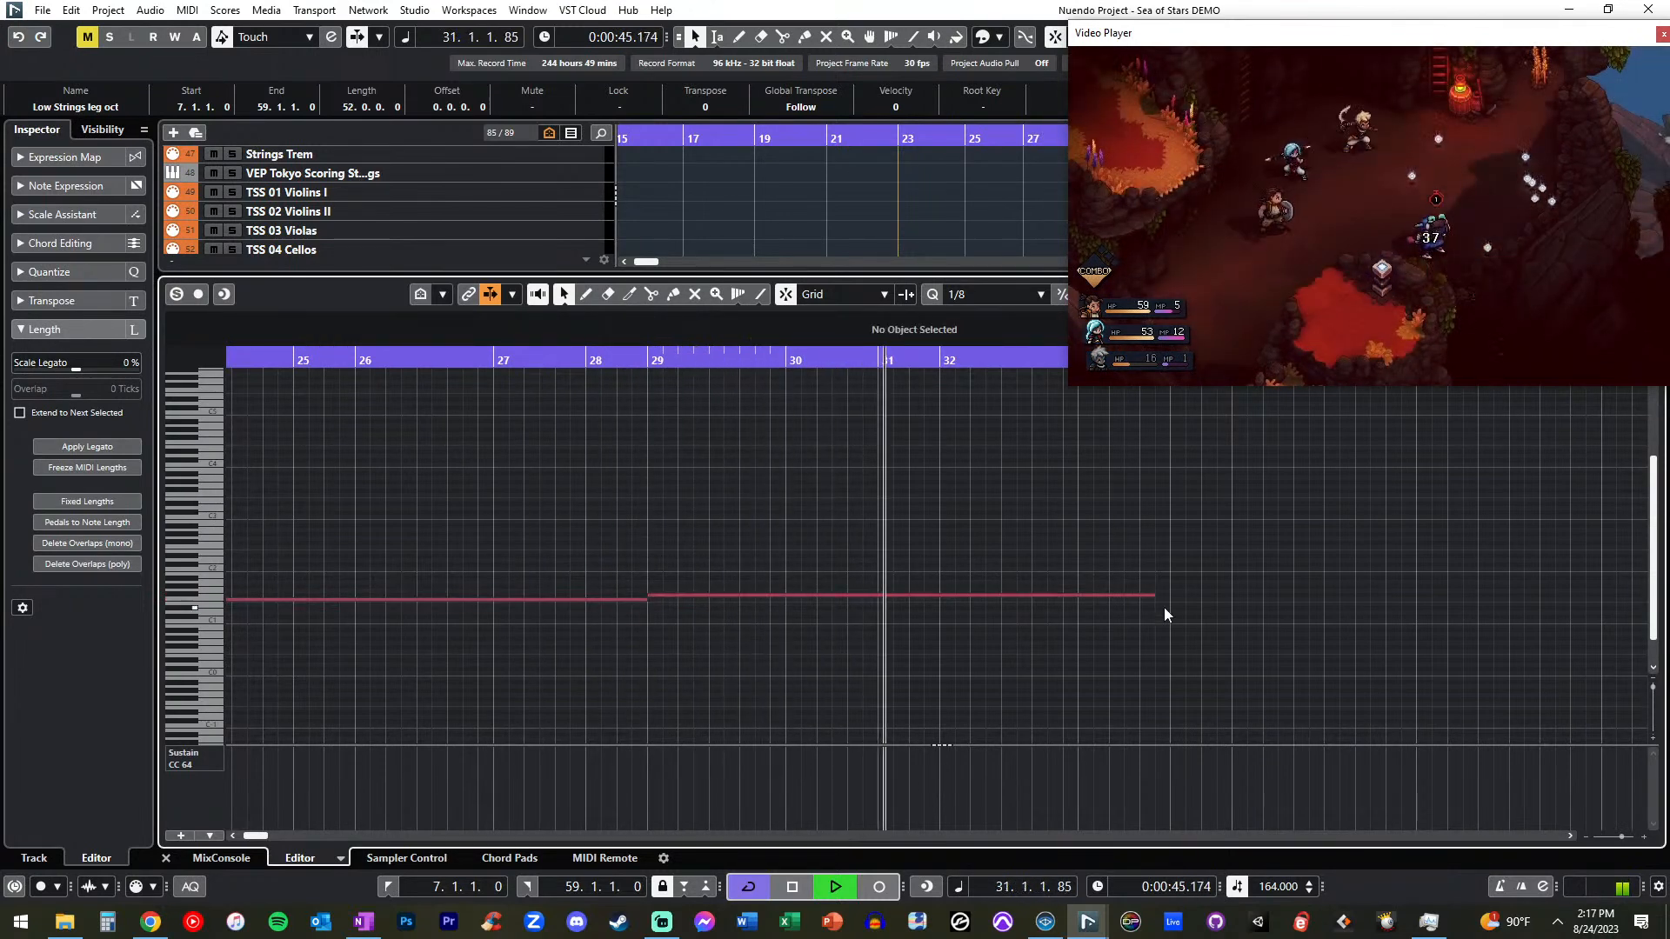
pyautogui.moveTo(1014, 597); pyautogui.dragTo(1026, 607)
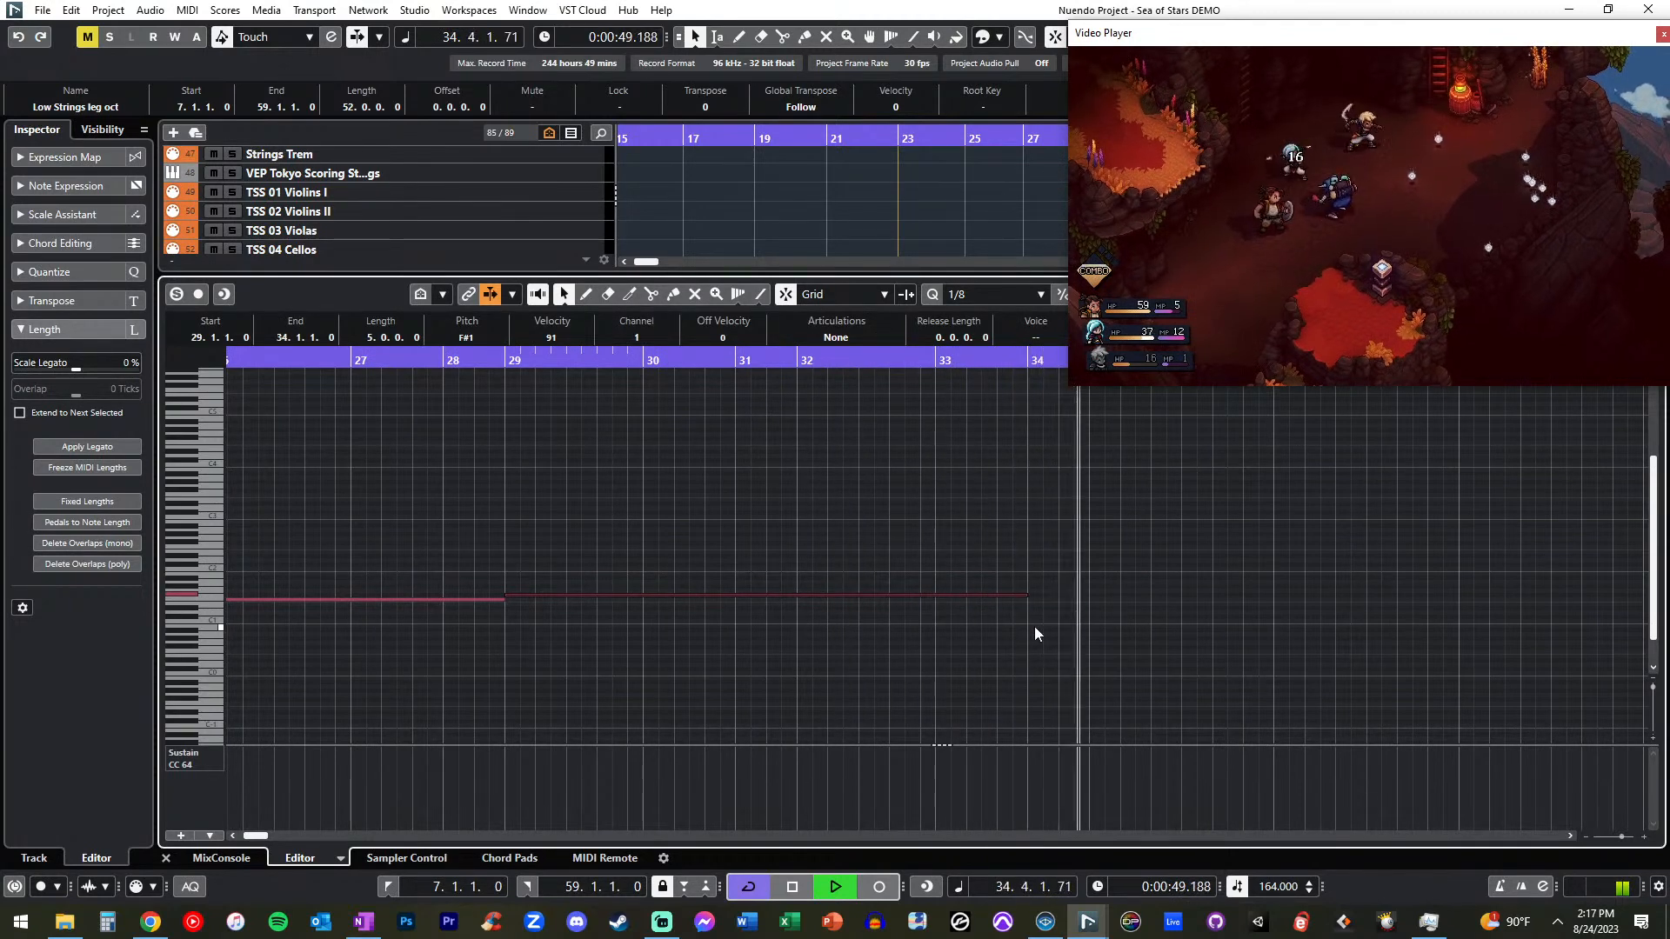
pyautogui.press('Return')
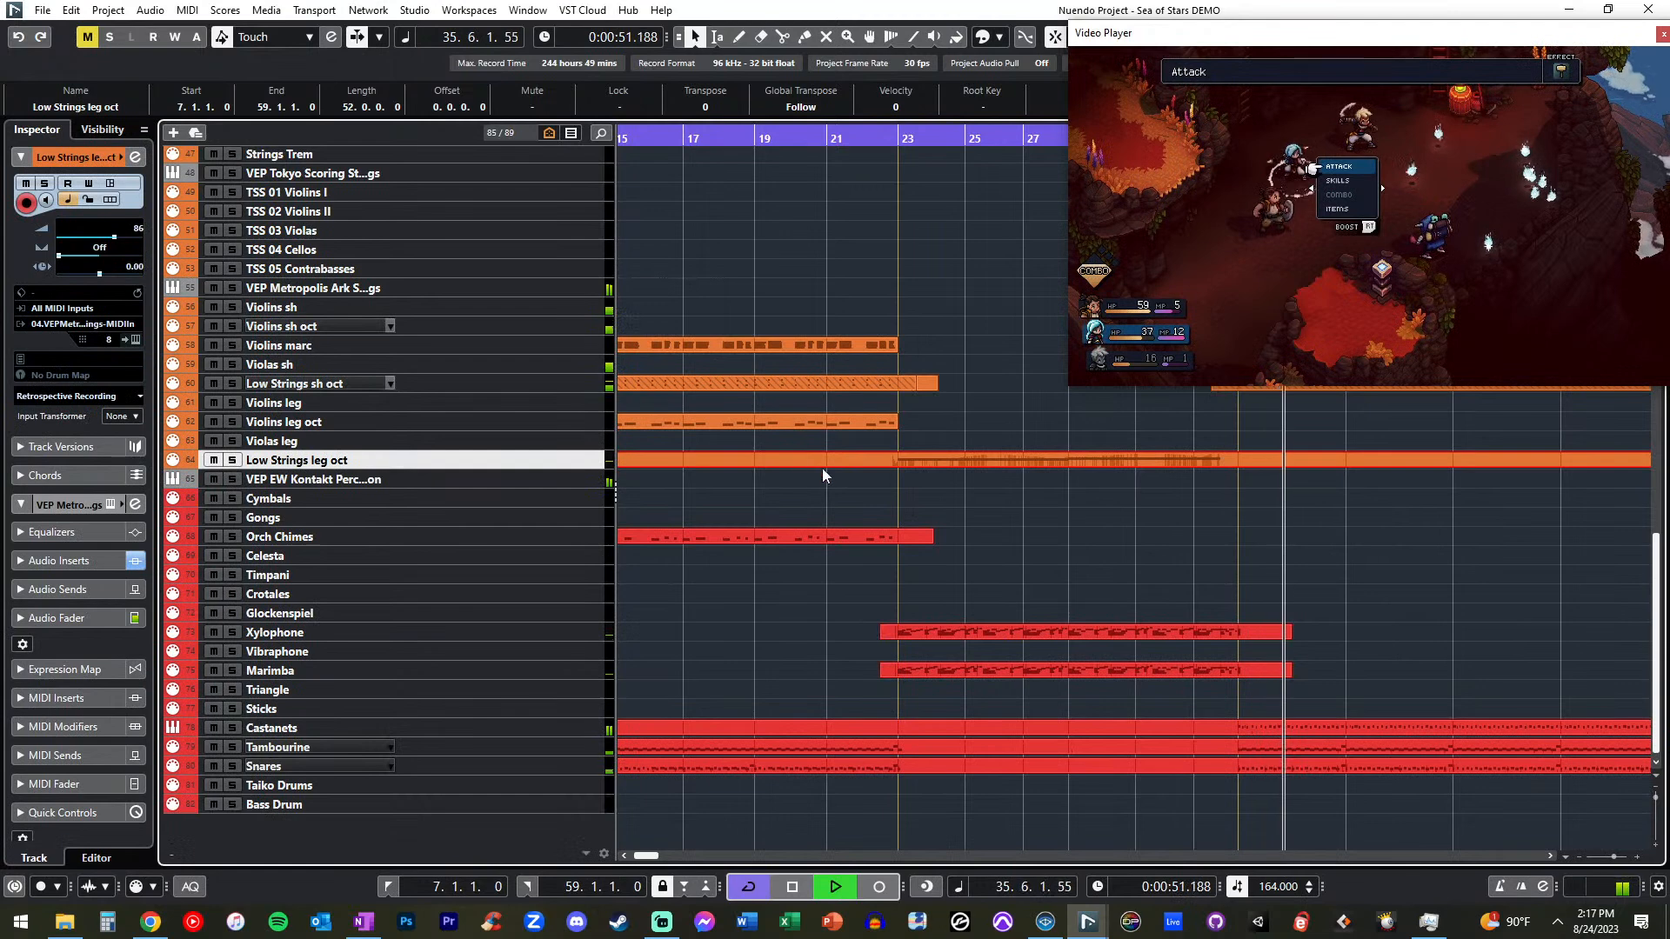
# - Stop playback at bar 22 and select the Violas leg track for recording
pyautogui.click(867, 139)
pyautogui.press('space')
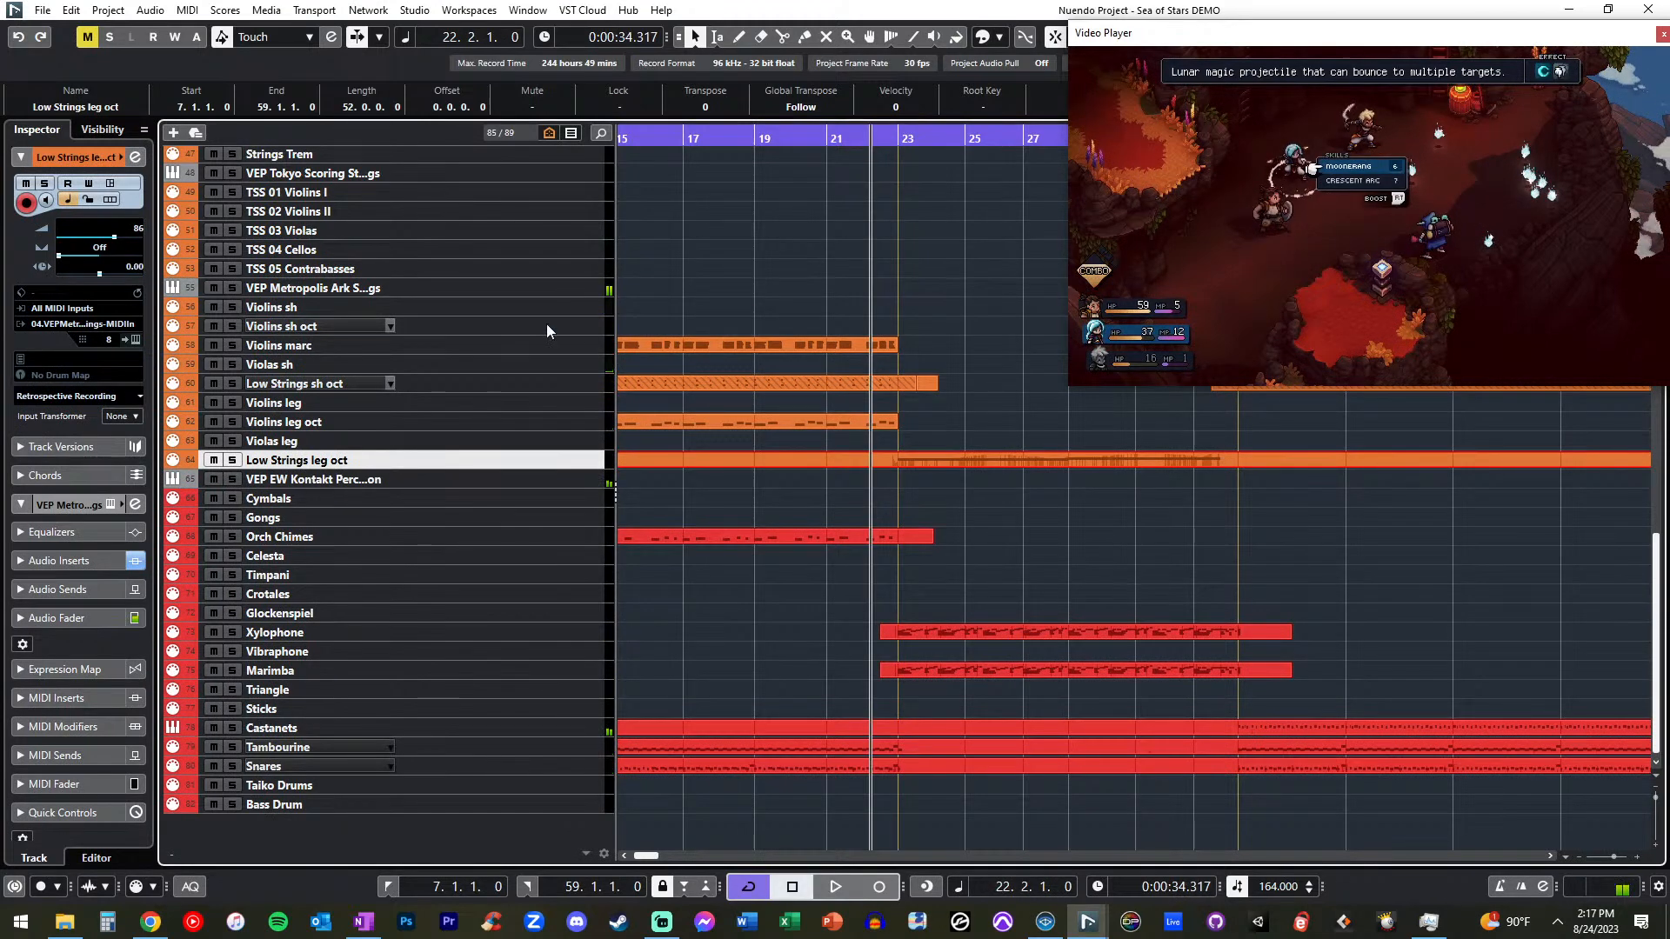
pyautogui.scroll(3, 353, 318)
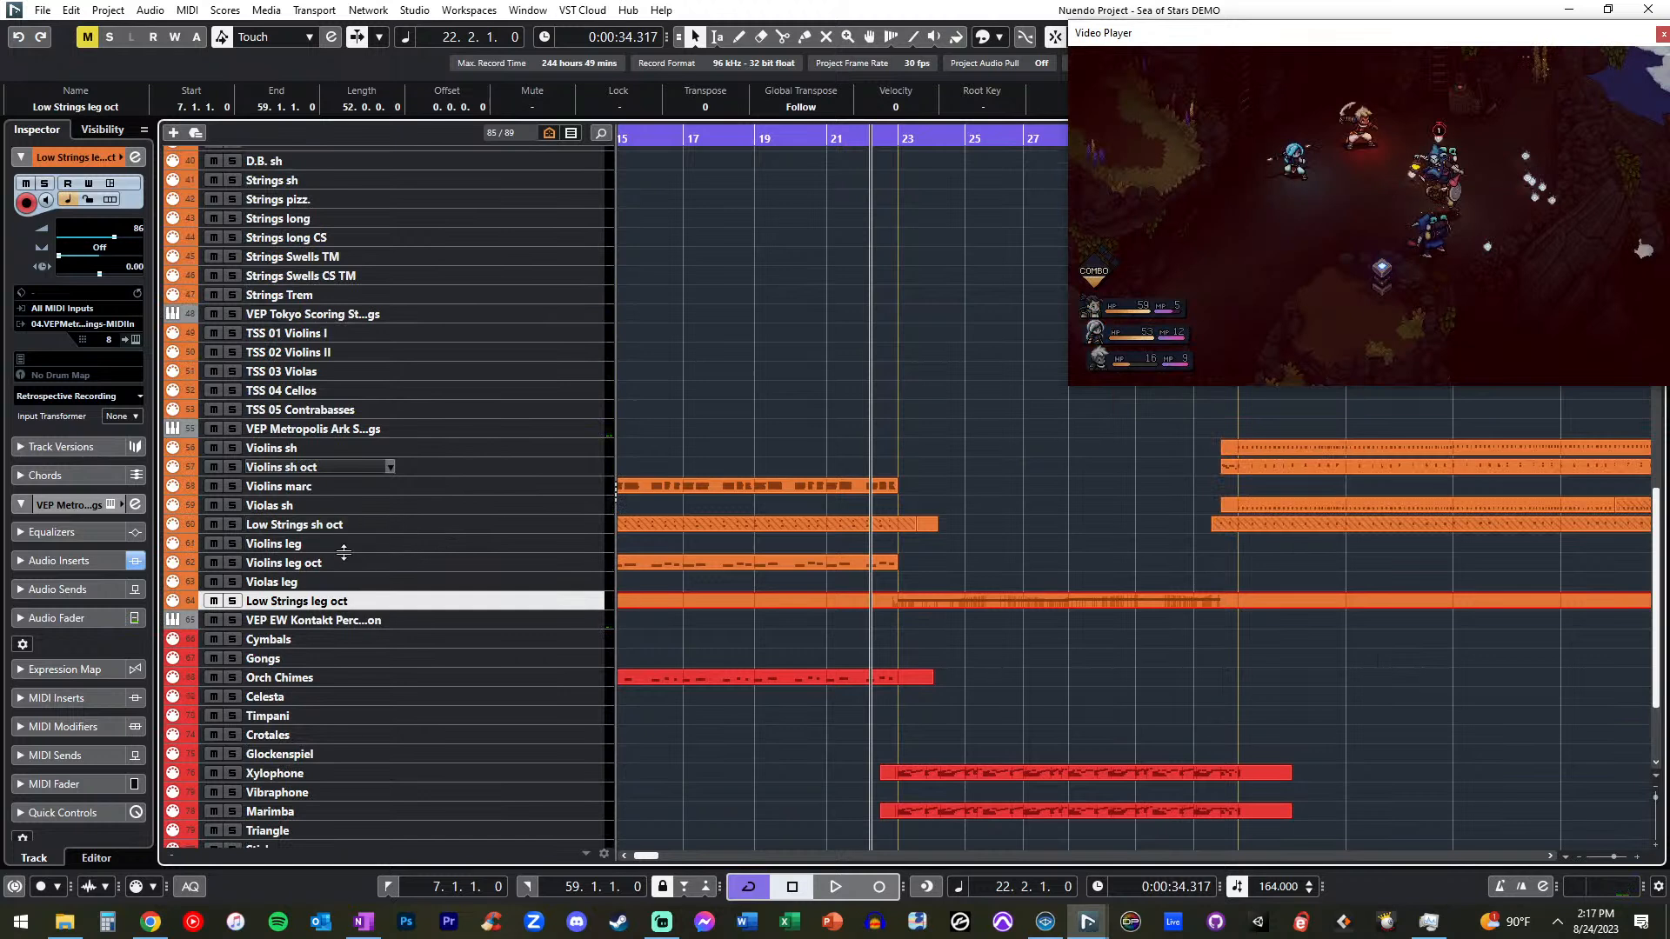
pyautogui.click(326, 583)
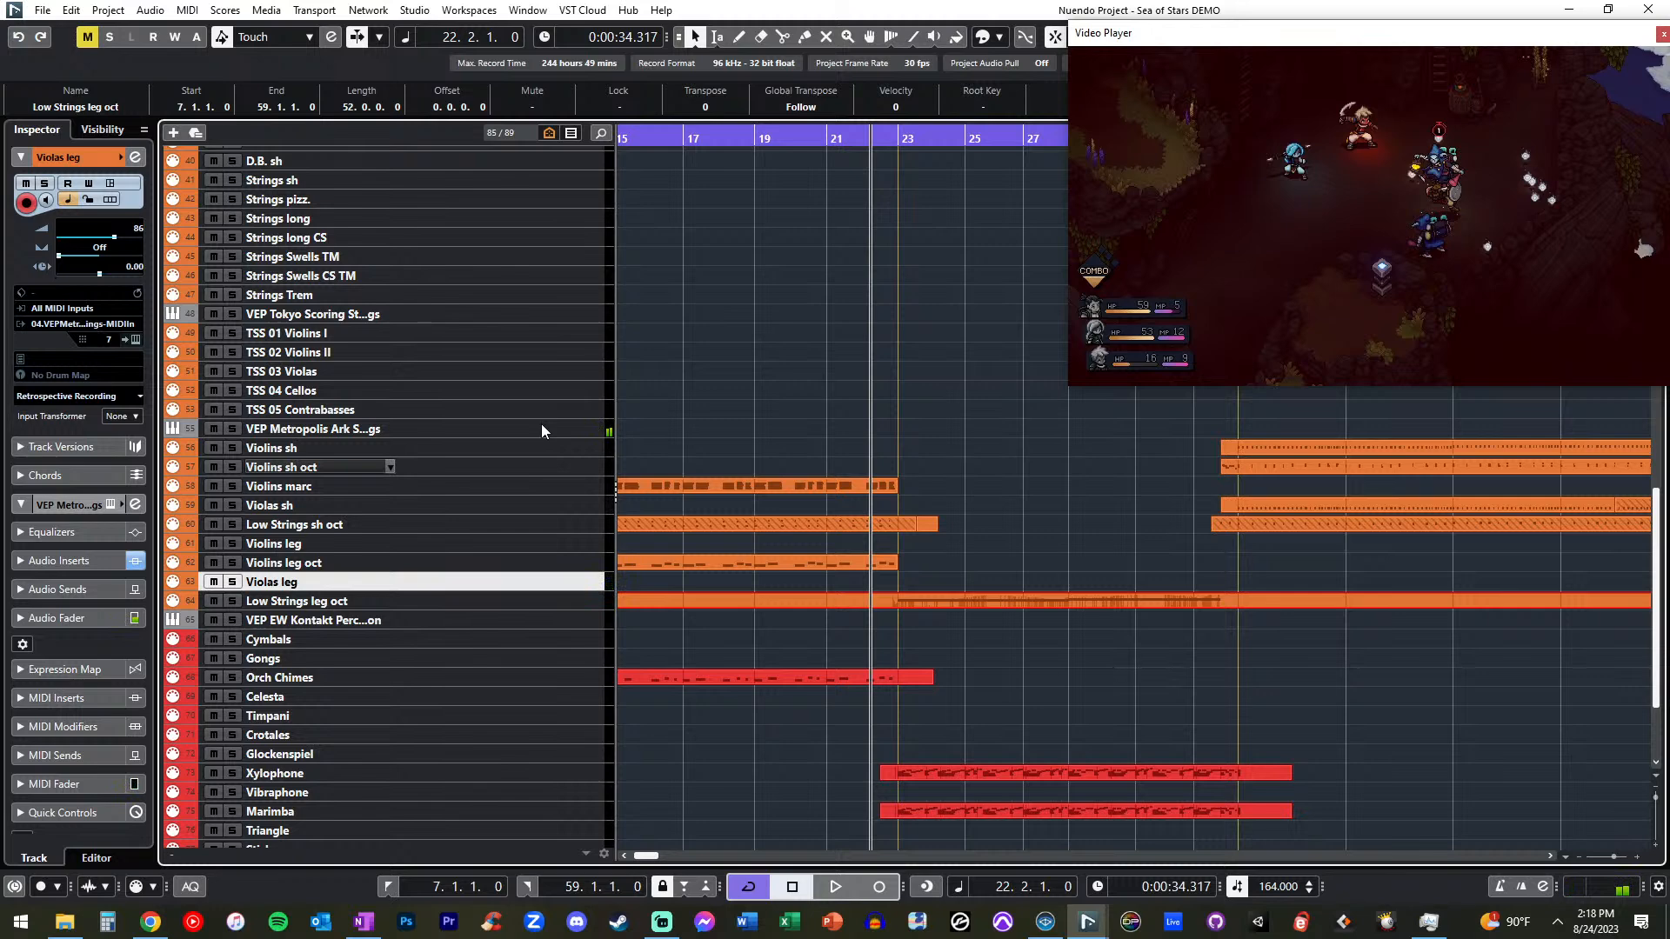
# - Try to record a sustained take on the Violas leg track from bar 22, and undo it
pyautogui.press('KP_Multiply')
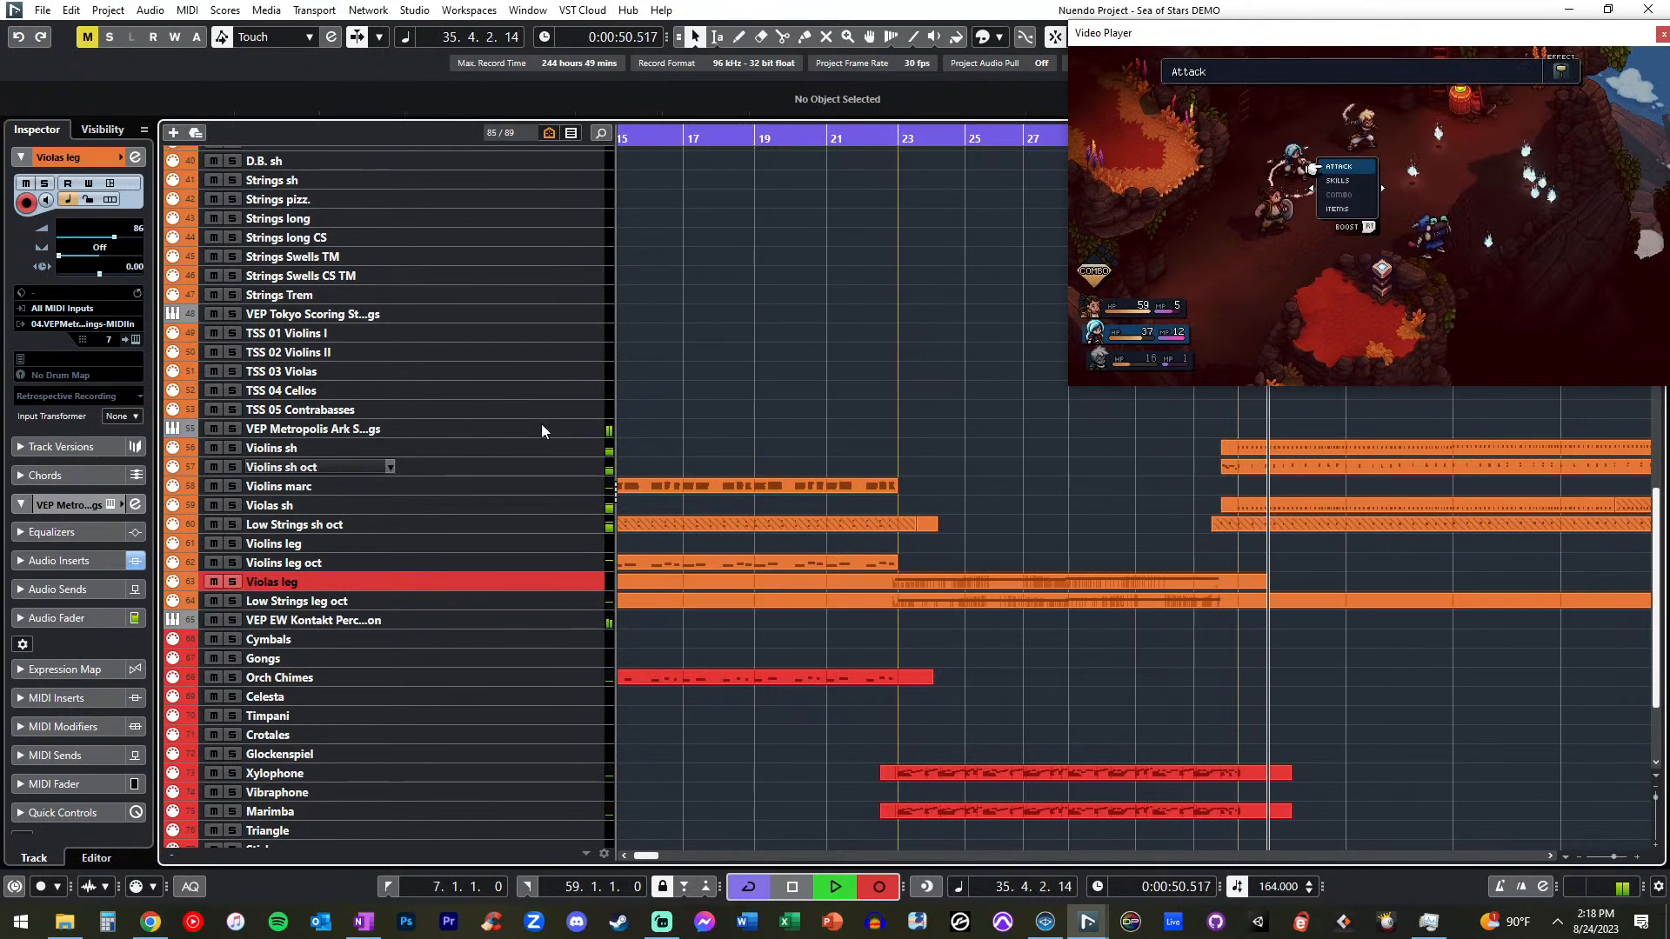
pyautogui.press('space')
pyautogui.press('KP_Subtract')
pyautogui.press('KP_Subtract')
pyautogui.press('KP_Subtract')
pyautogui.hotkey('ctrl', 'z')
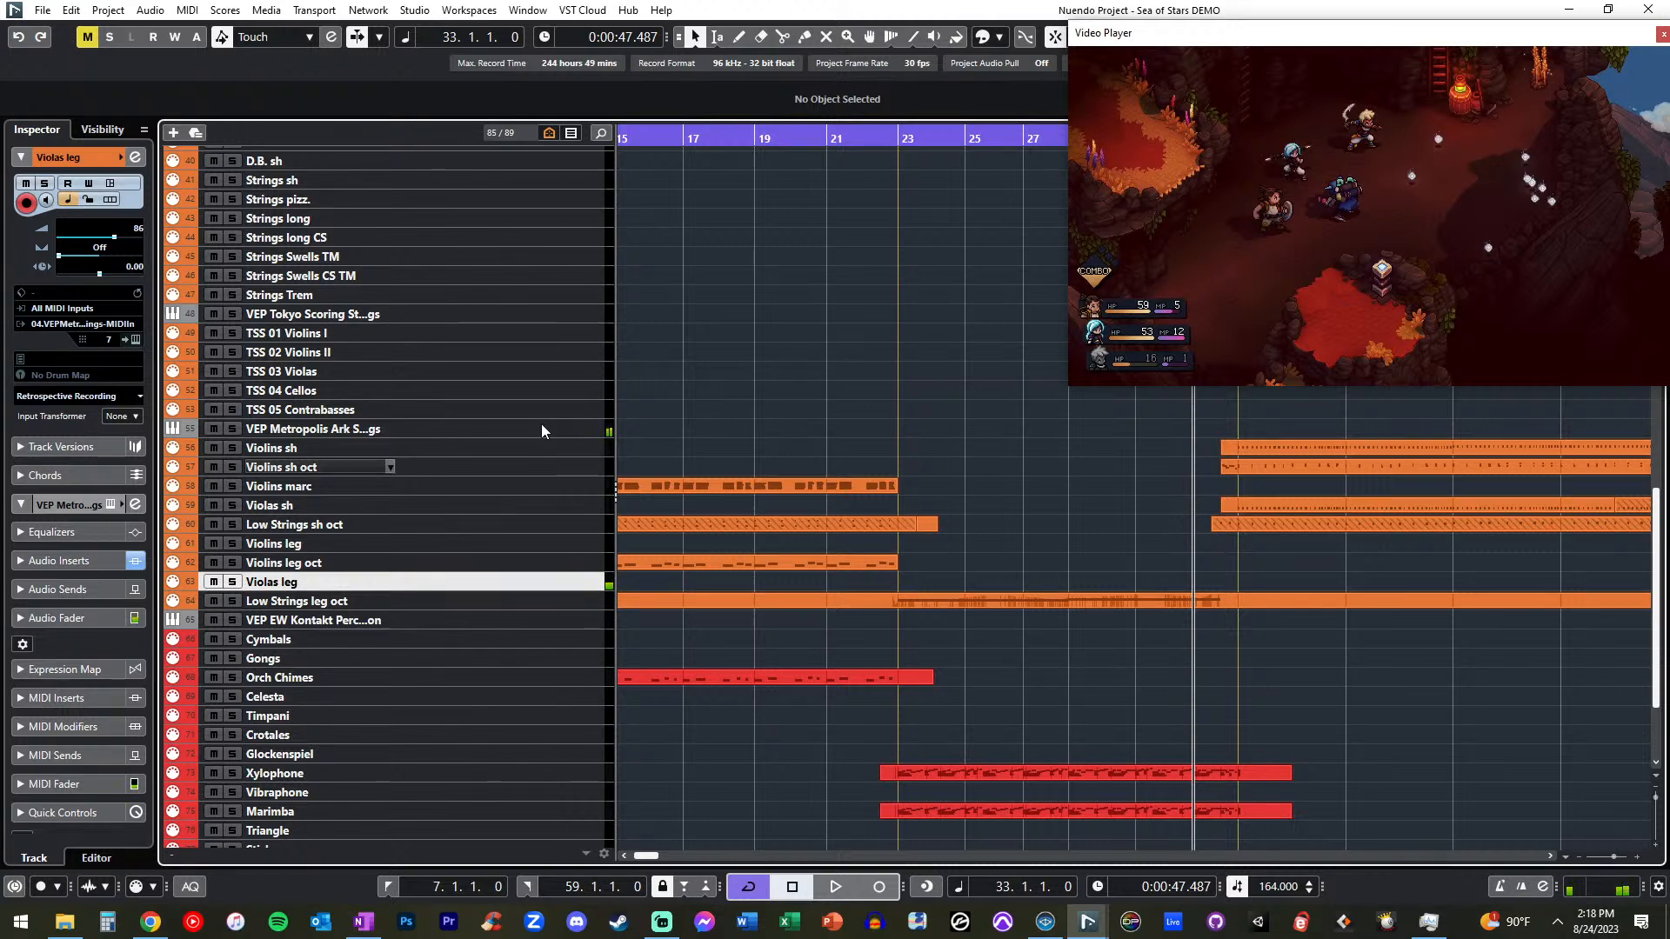
# - Record a new sustained take on the Violas leg track from bar 22 up to bar 34, and rewind to bar 33
pyautogui.press('KP_Subtract')
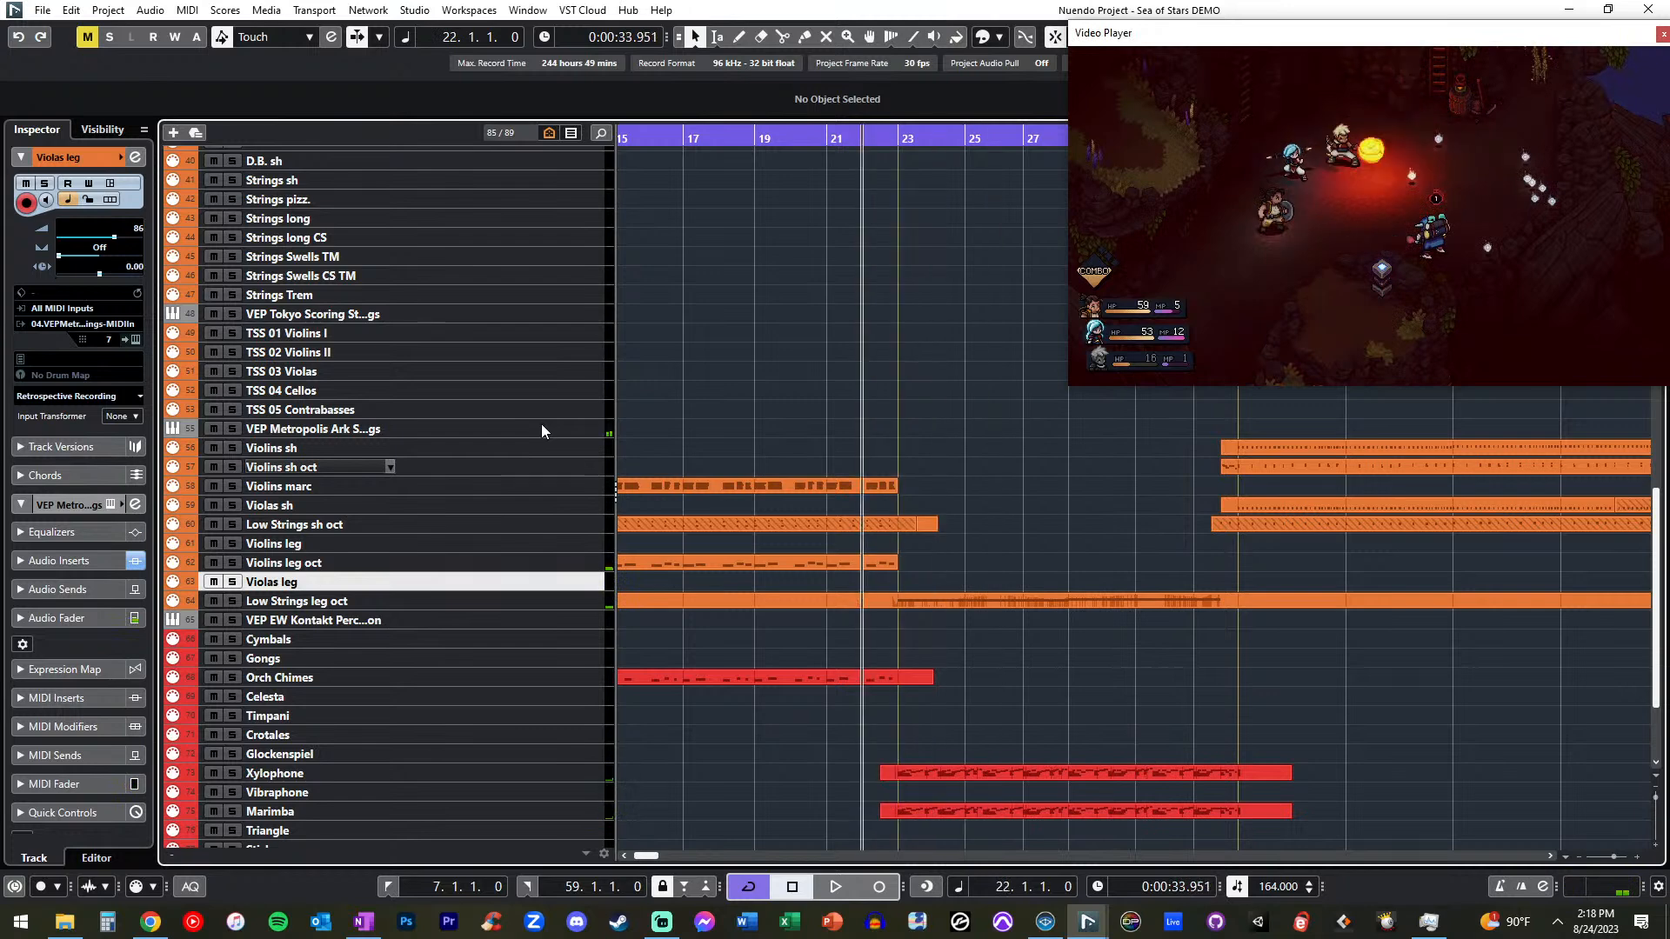
pyautogui.press('KP_Multiply')
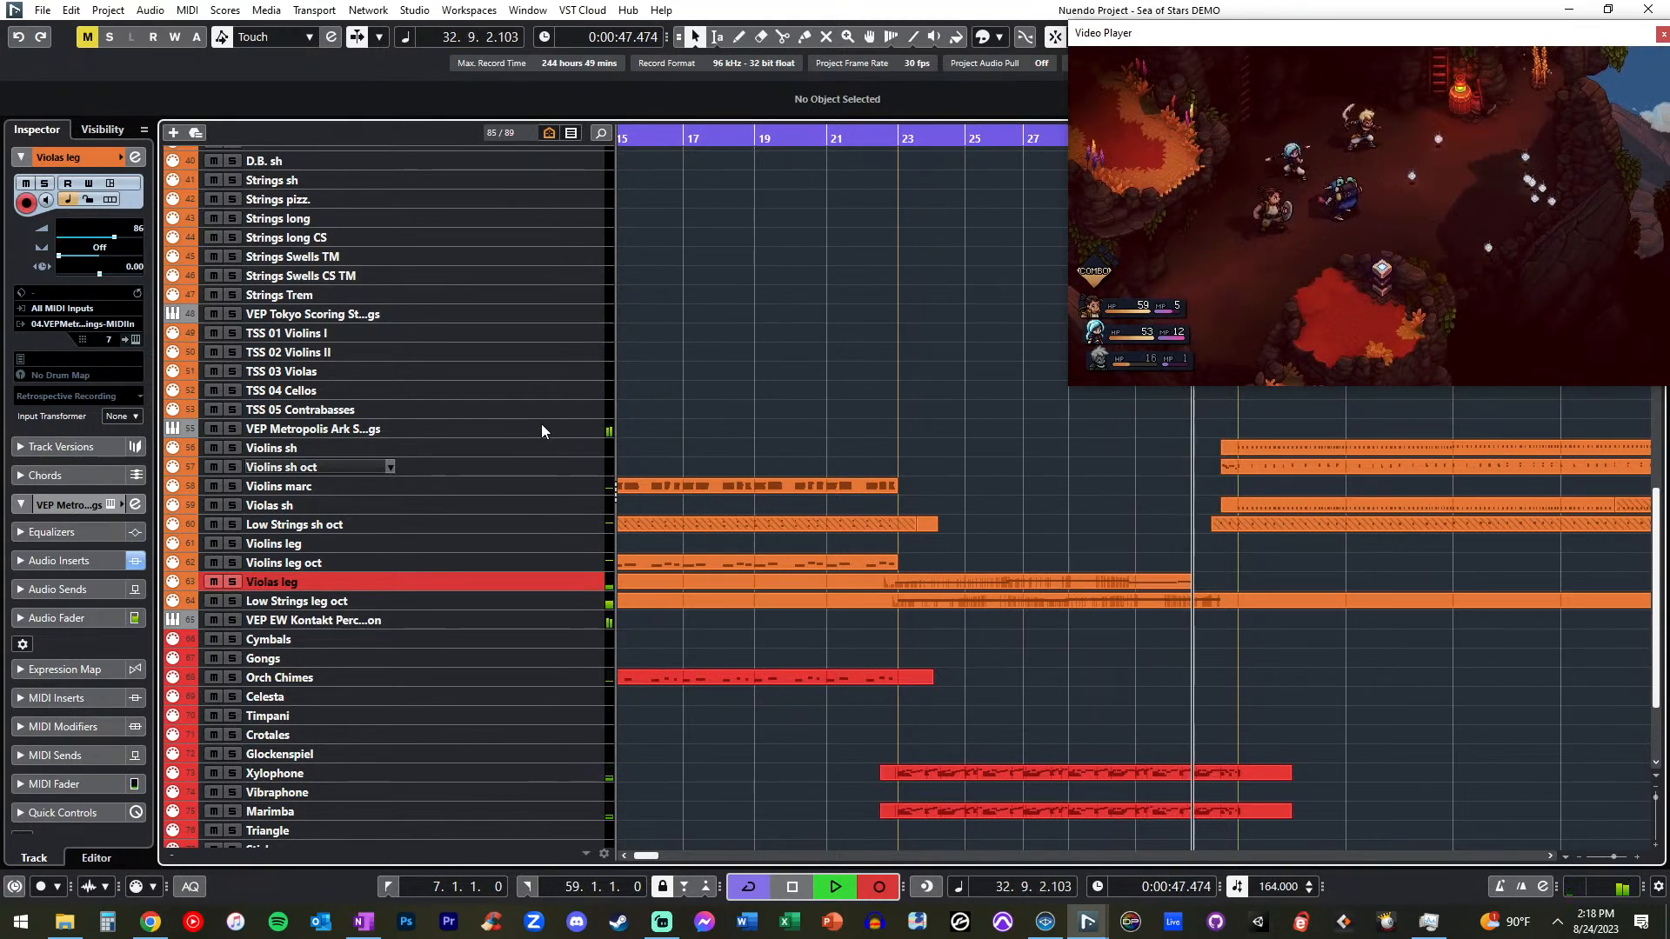
pyautogui.press('space')
pyautogui.press('KP_Subtract')
pyautogui.press('KP_Subtract')
pyautogui.press('KP_Subtract')
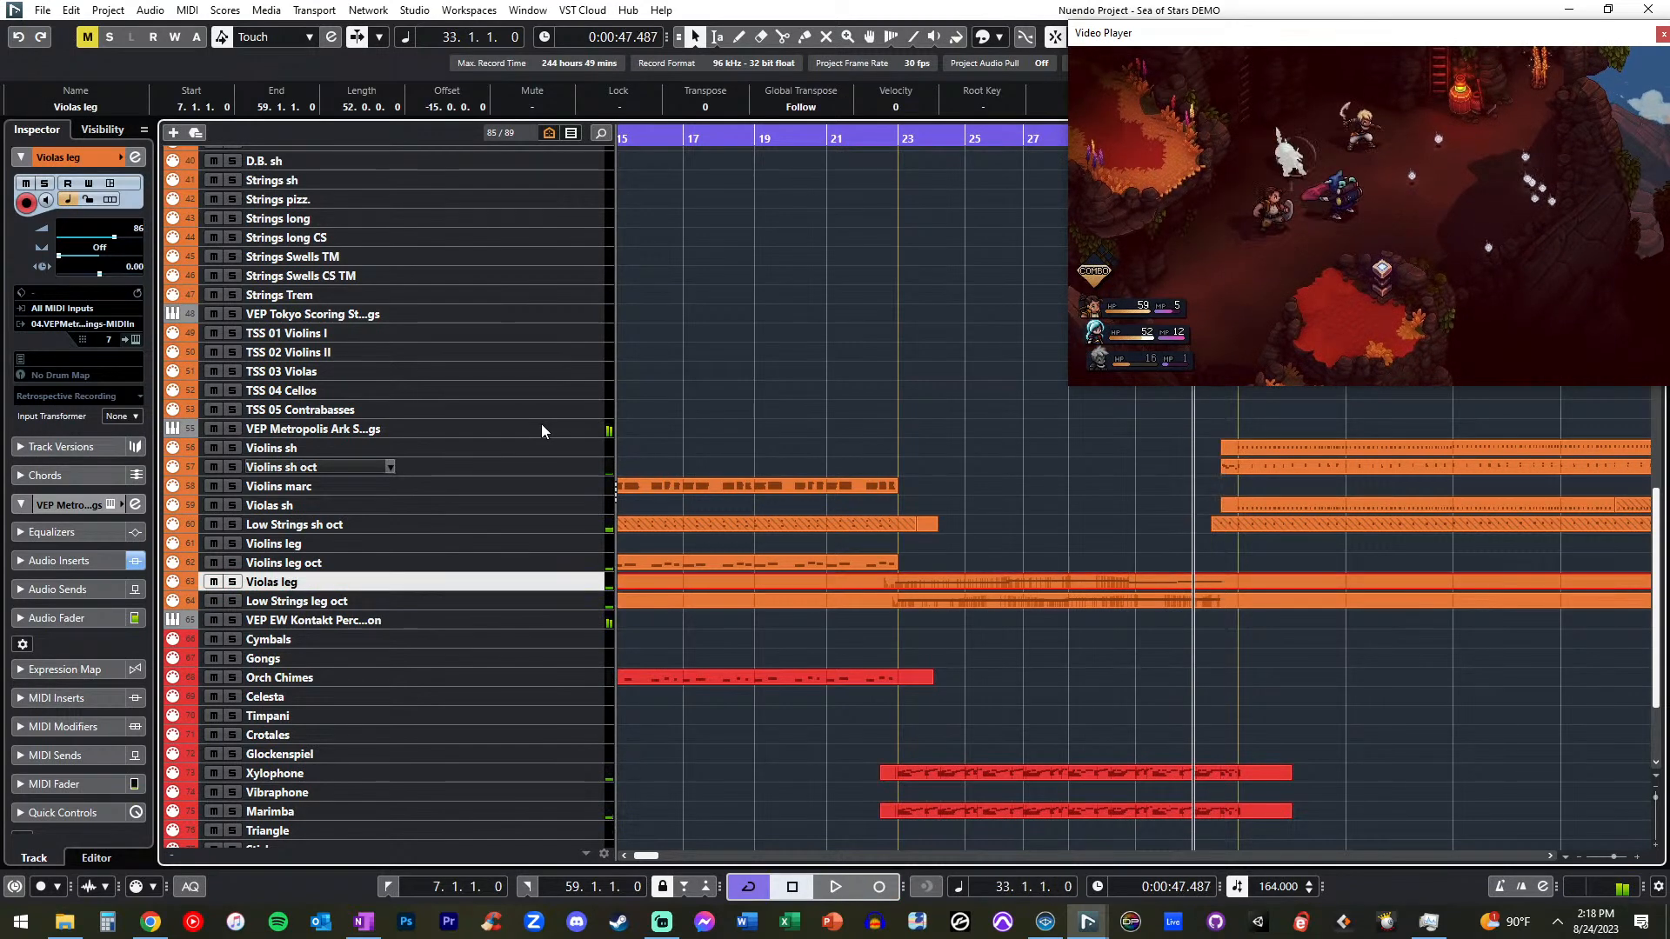
# - Undo the last take on the Violas leg track and rewind to bar 26
pyautogui.hotkey('ctrl', 'z')
pyautogui.press('KP_Subtract')
pyautogui.press('KP_Subtract')
pyautogui.press('KP_Subtract')
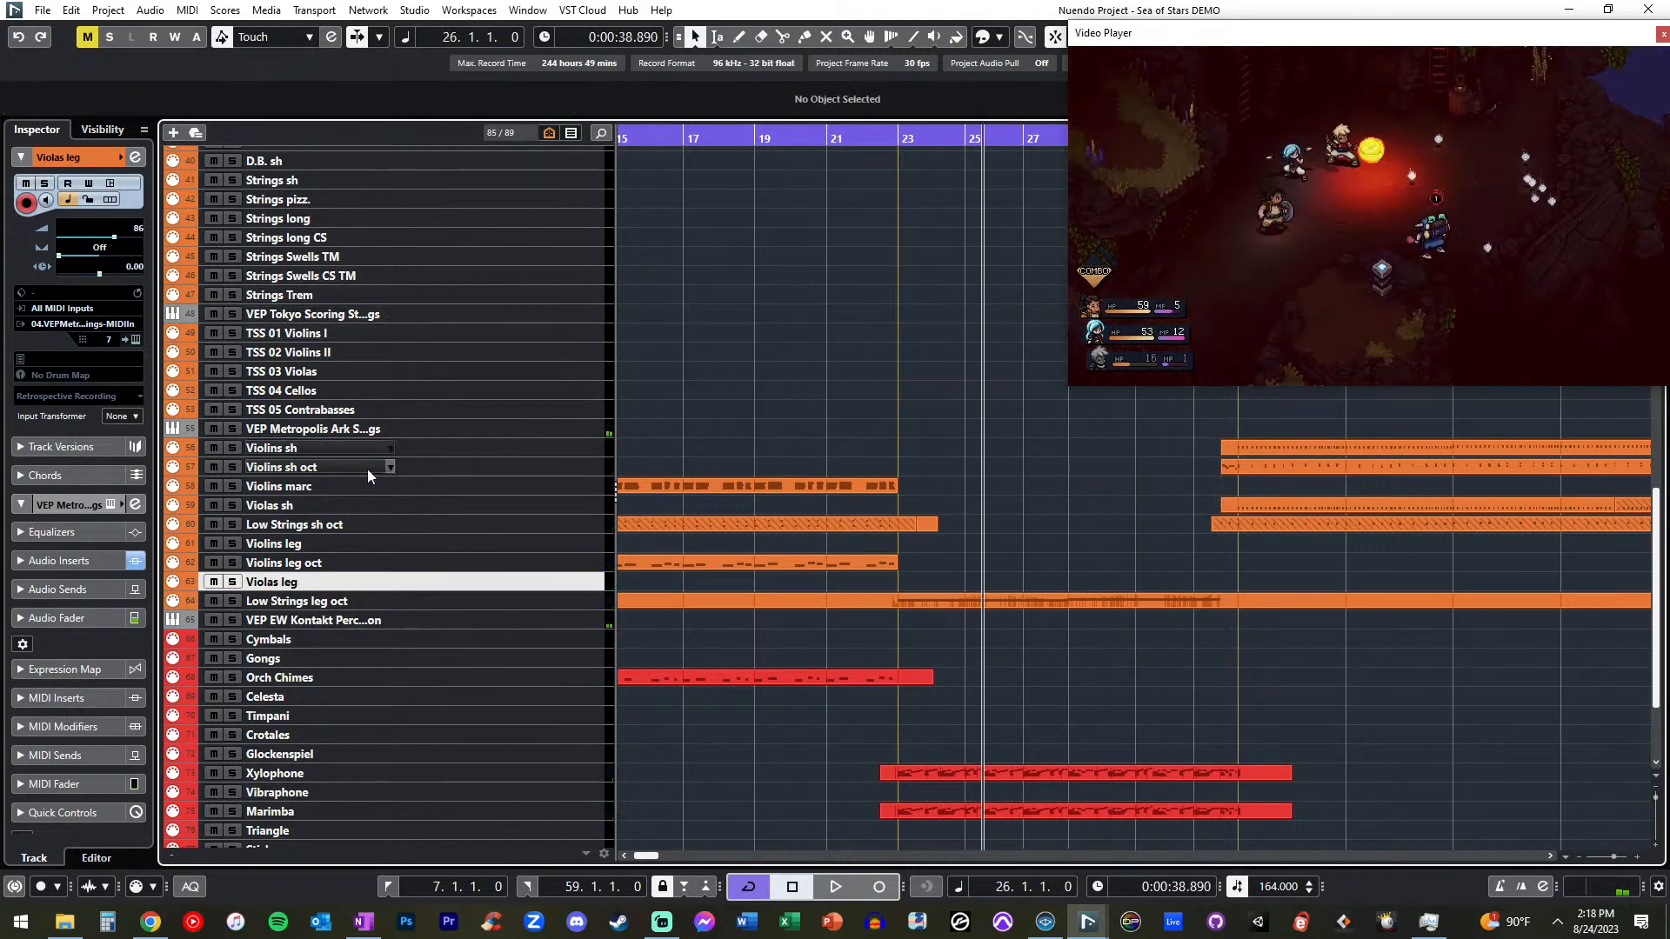
# - Record a sustained chord part on the Strings long track from about bar 22 up to bar 34
pyautogui.click(331, 219)
pyautogui.press('KP_Subtract')
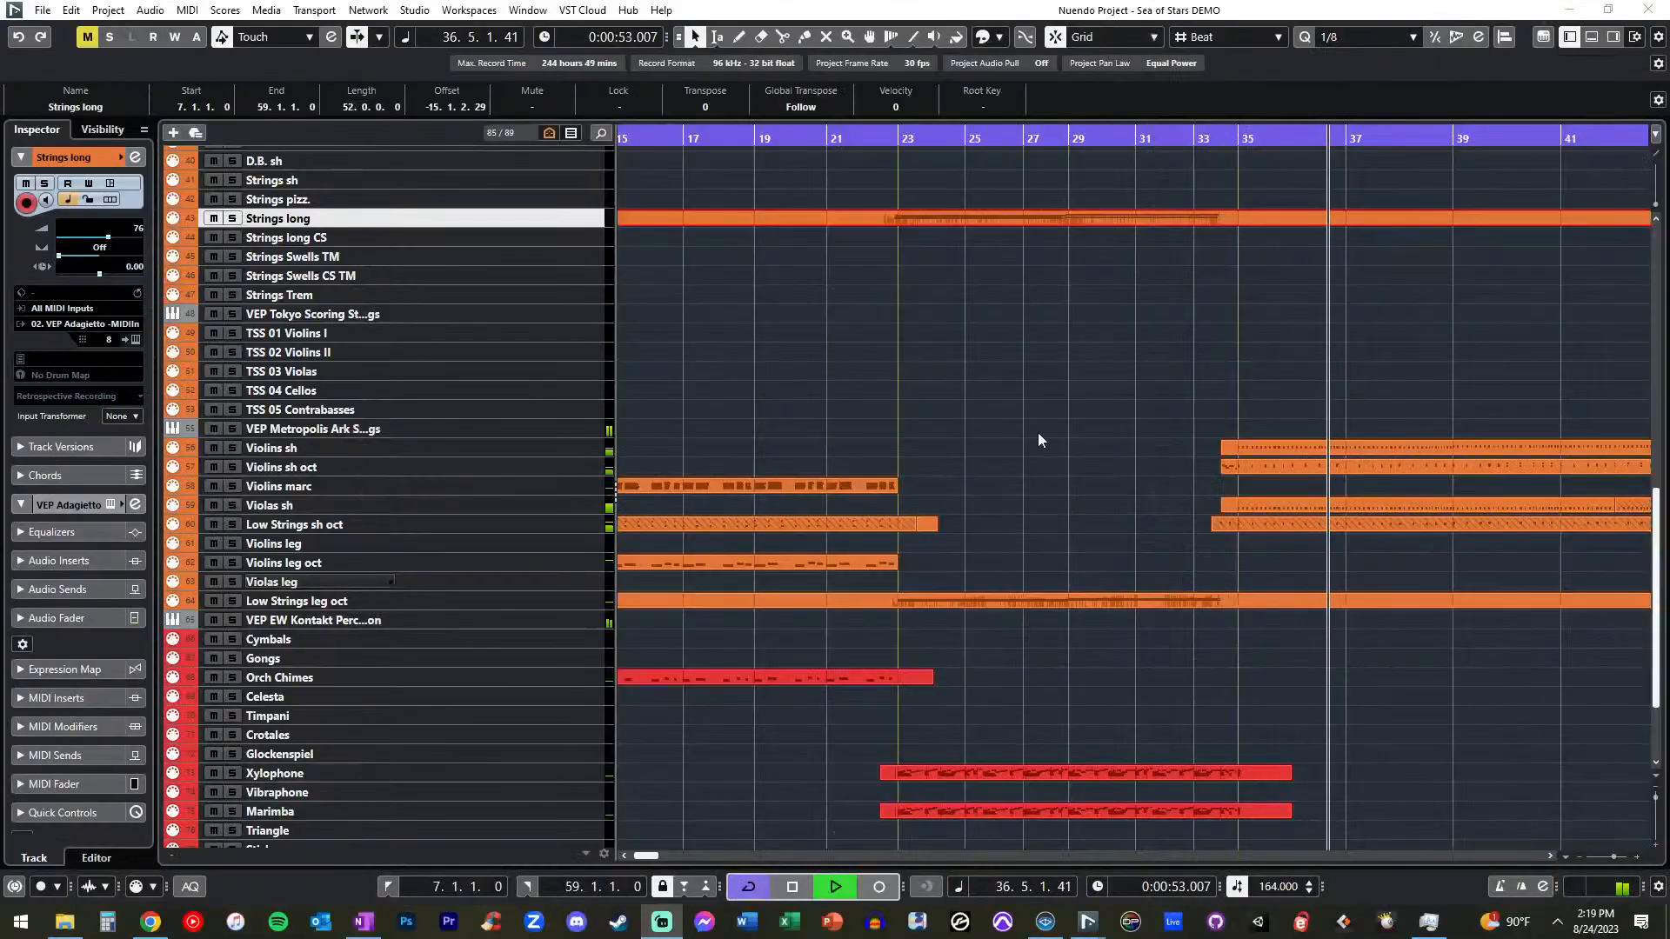
pyautogui.click(1037, 432)
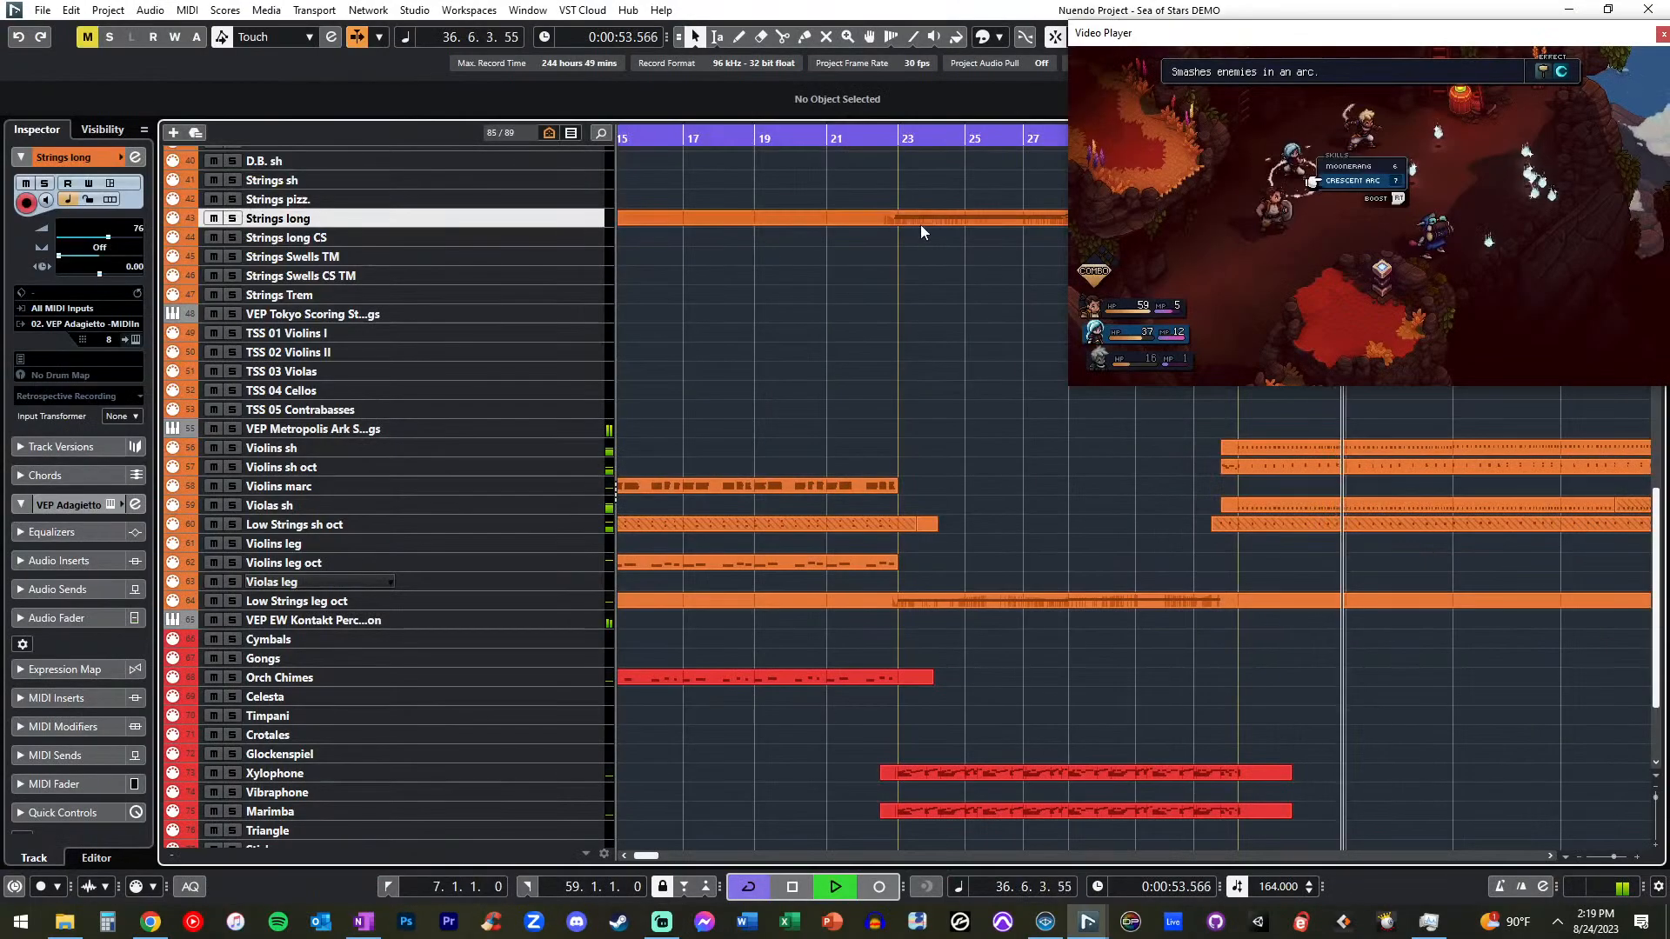
# - Quantize the sustained chord notes in the Strings long part so the first chord starts at bar 23, and close the editor
pyautogui.doubleClick(920, 224)
pyautogui.moveTo(919, 663); pyautogui.dragTo(528, 506)
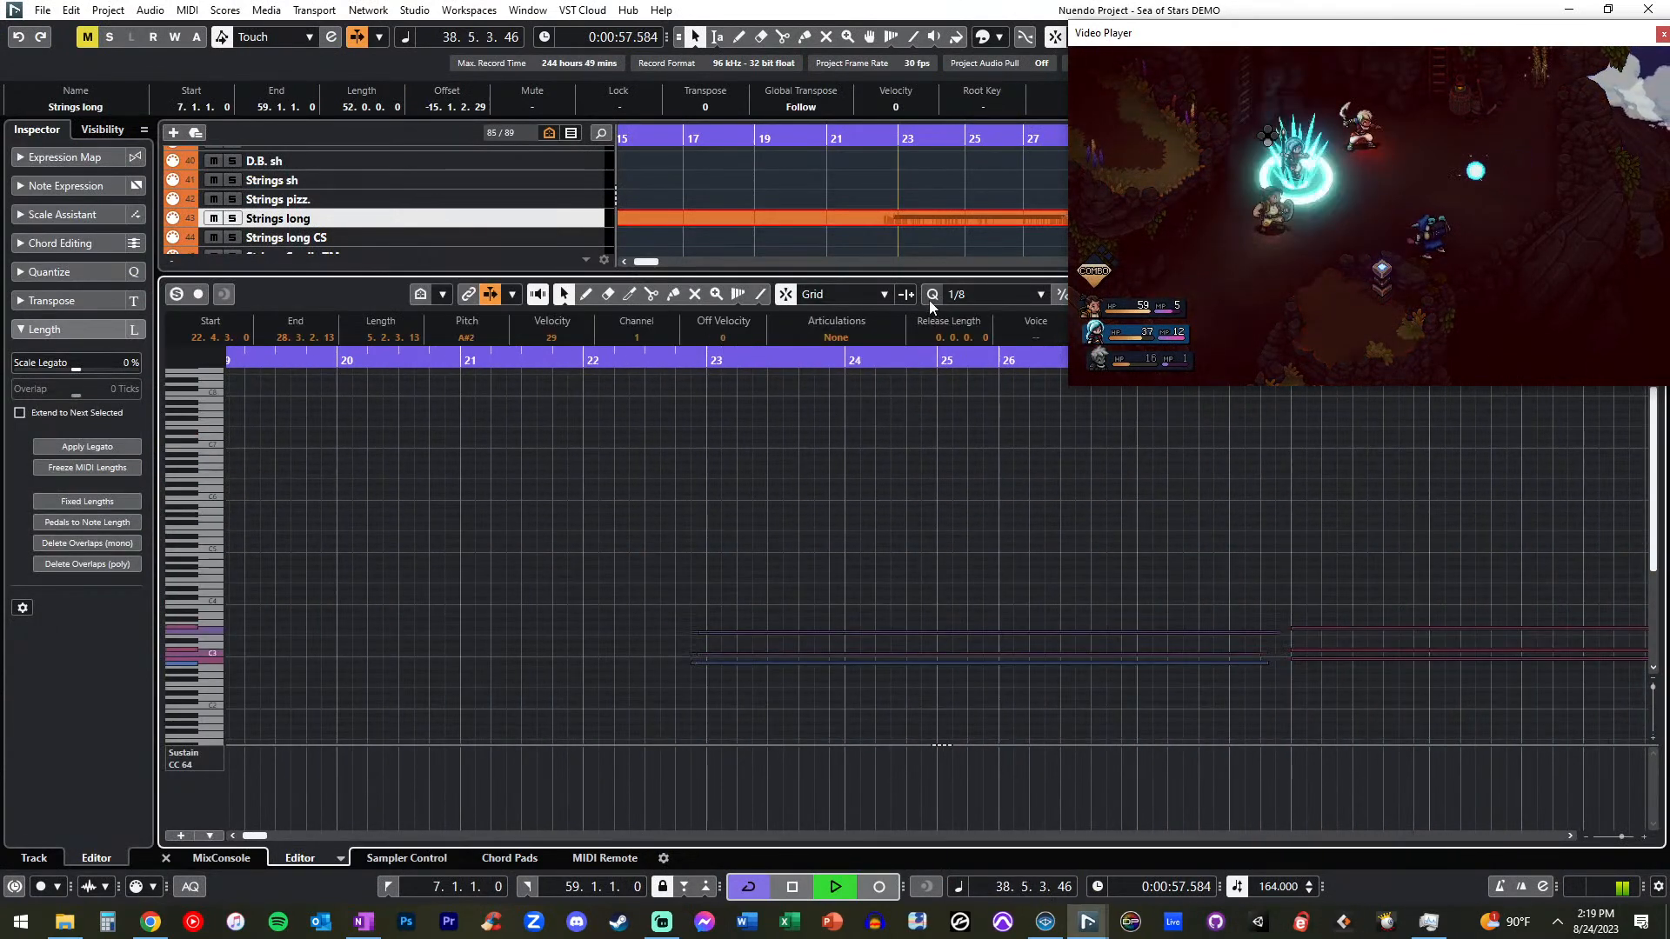
pyautogui.moveTo(1231, 562); pyautogui.dragTo(1439, 676)
pyautogui.moveTo(1415, 603); pyautogui.dragTo(1418, 690)
pyautogui.hotkey('ctrl', 'Left')
pyautogui.moveTo(896, 560); pyautogui.dragTo(1418, 748)
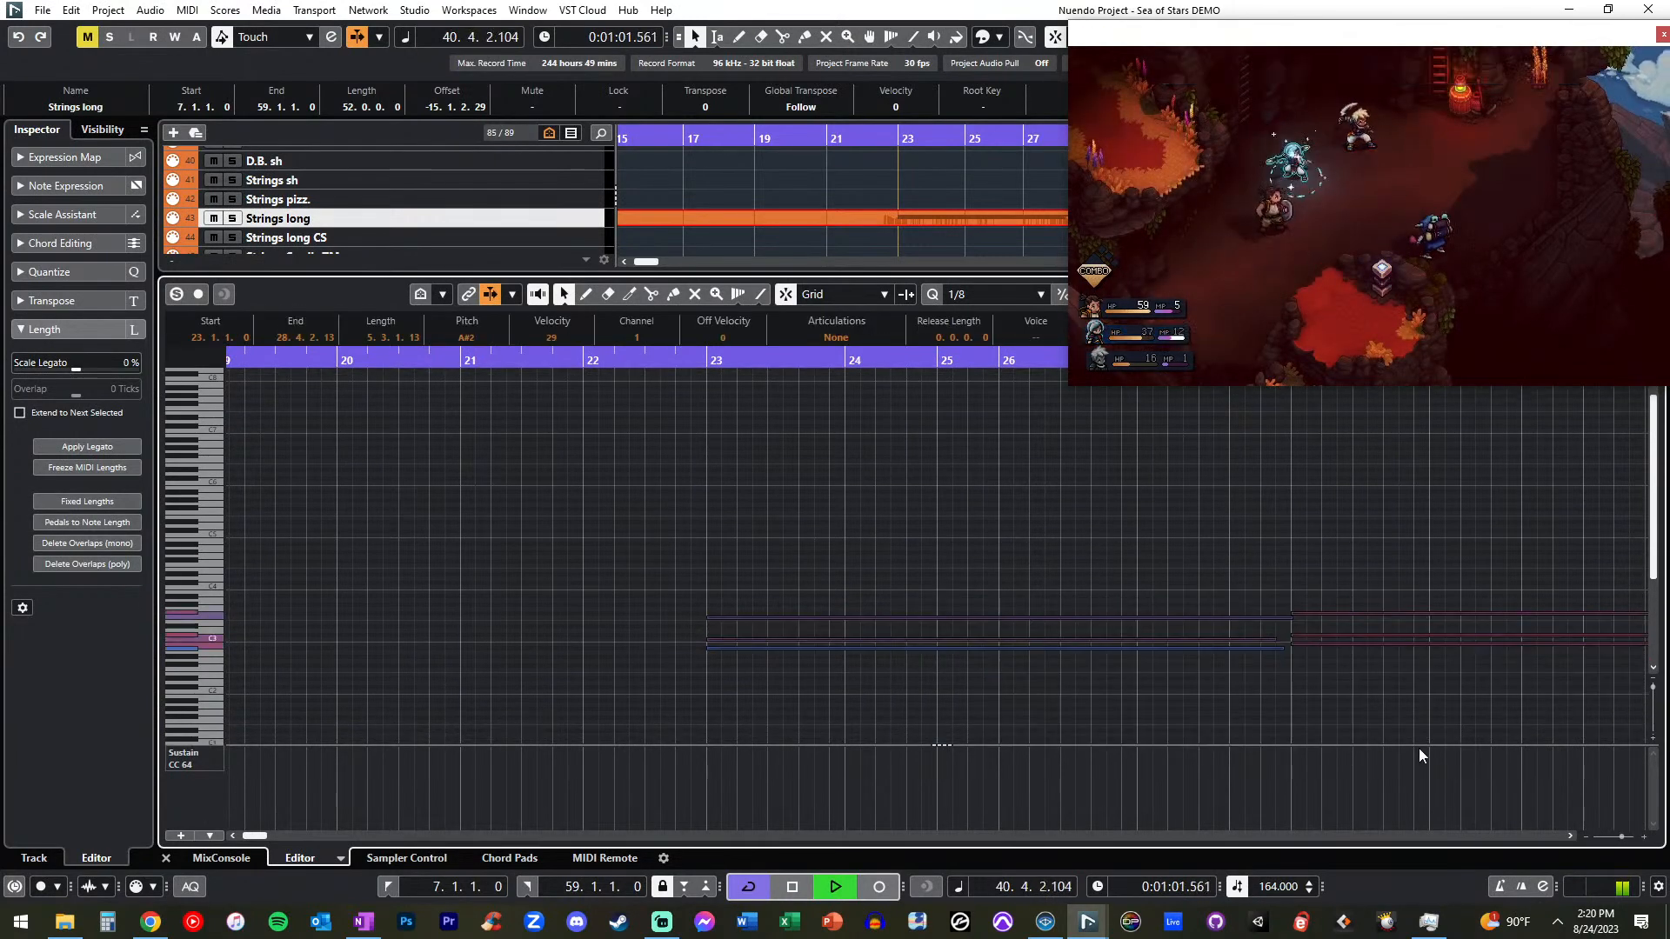
pyautogui.click(572, 361)
pyautogui.press('Return')
pyautogui.click(810, 378)
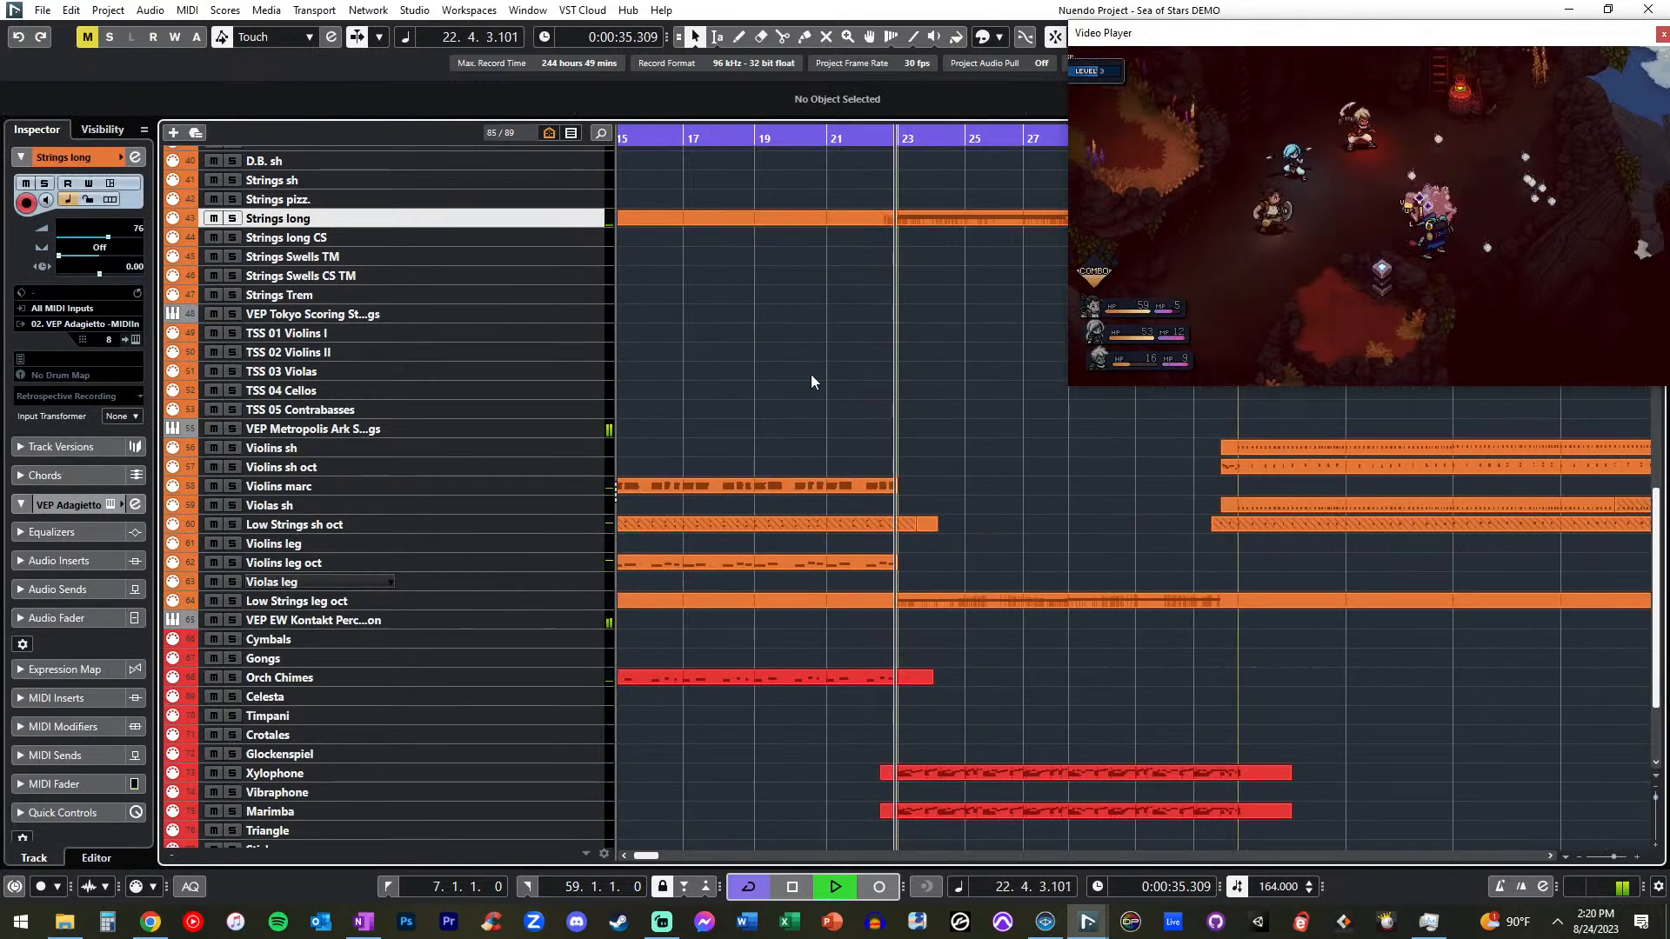
# - Switch the Strings long part's controller lane from sustain to CC 1 (Modulation), inspect the whole curve, and close the editor
pyautogui.doubleClick(907, 221)
pyautogui.moveTo(744, 497); pyautogui.dragTo(1533, 731)
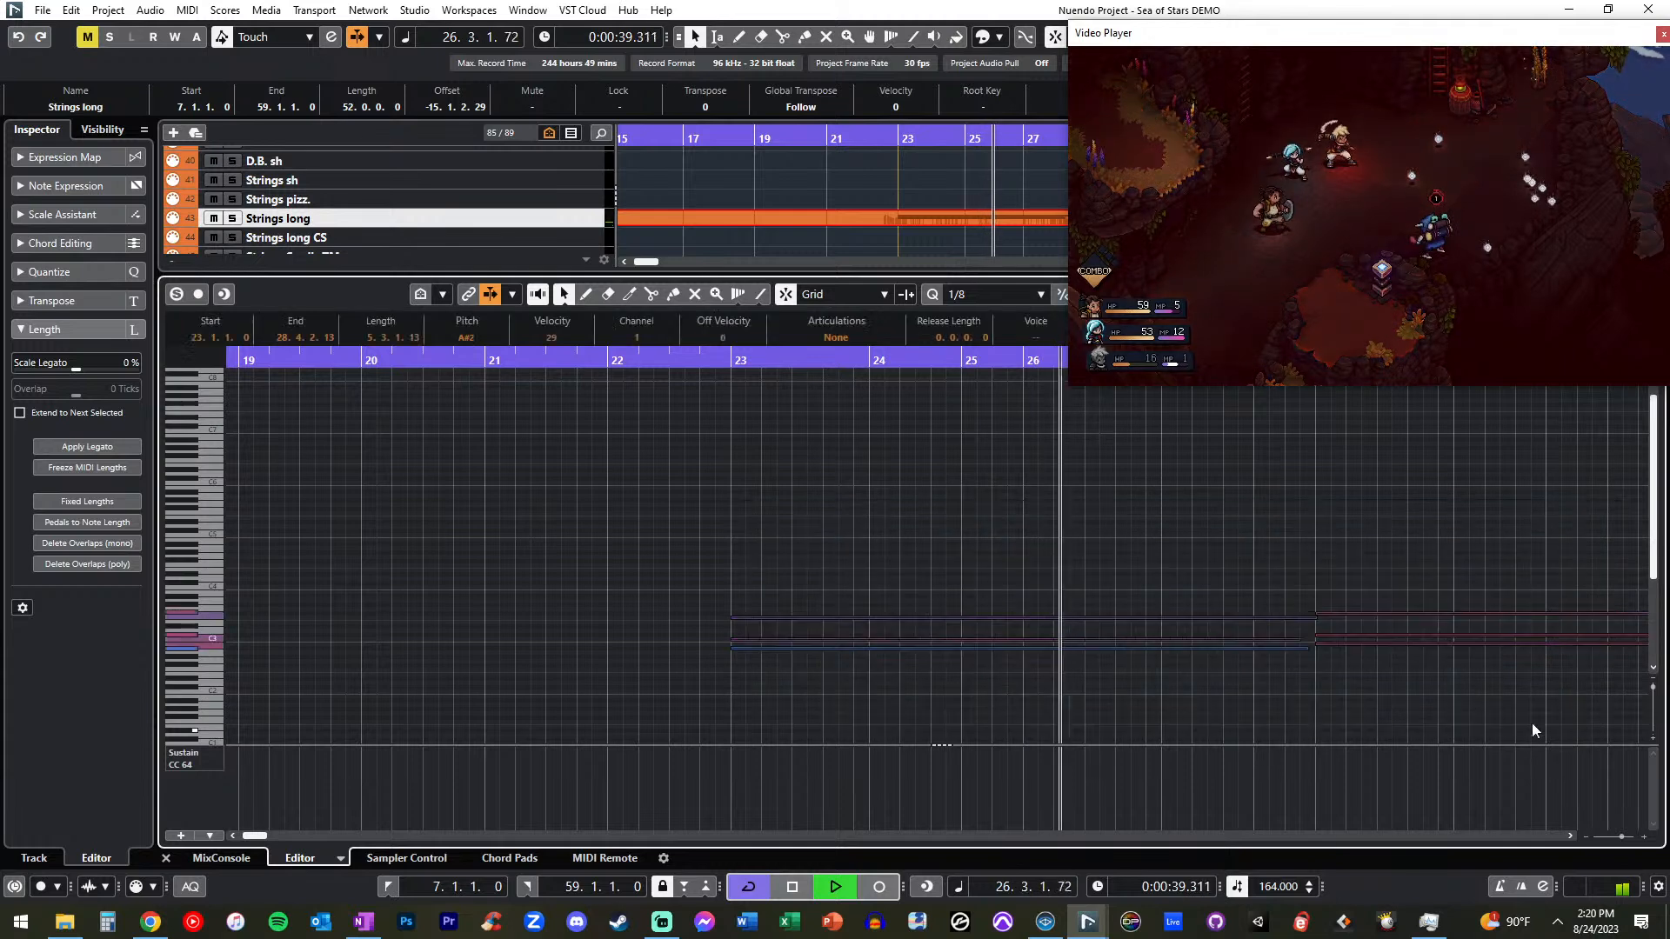
pyautogui.click(183, 758)
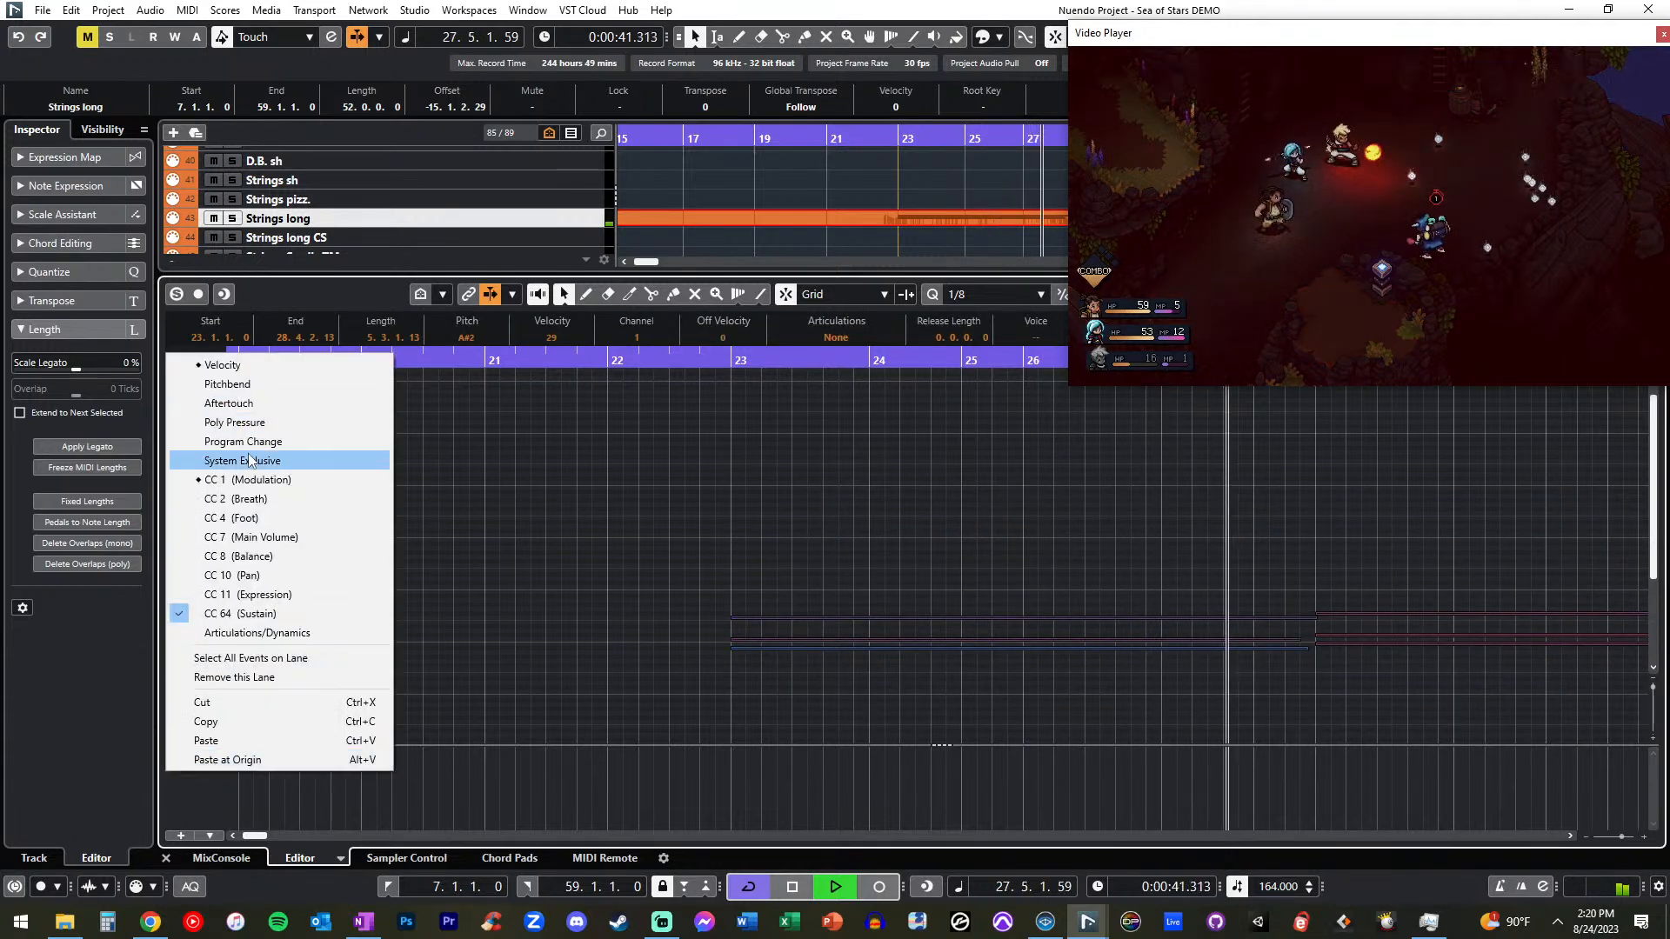
pyautogui.click(253, 479)
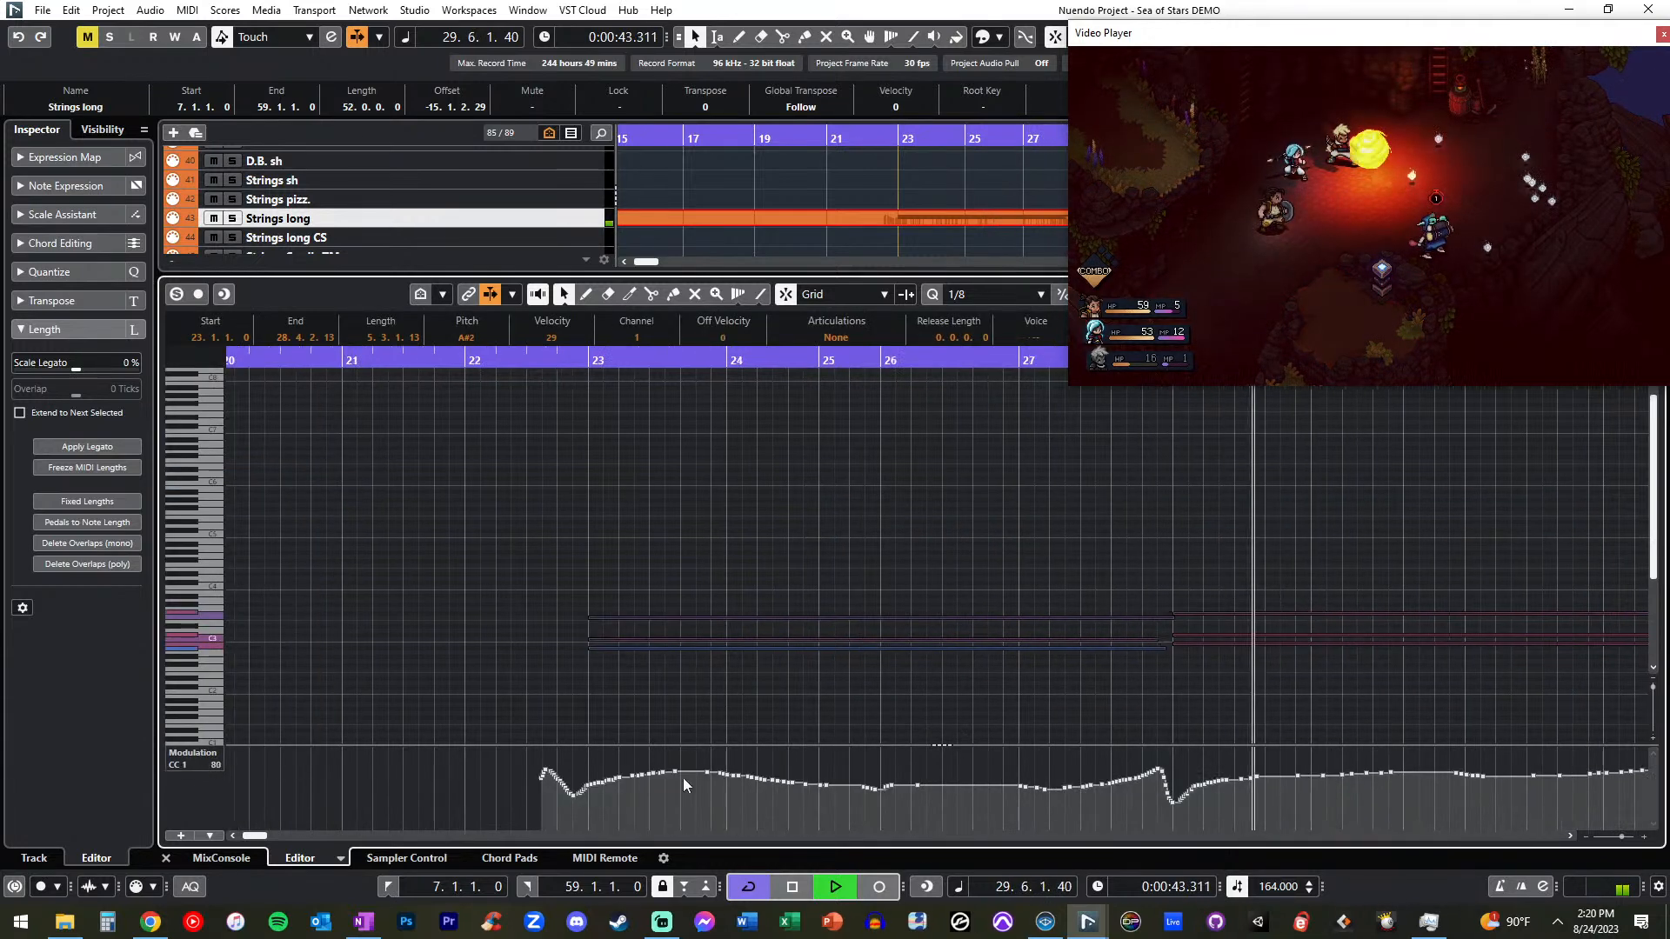
pyautogui.press('g')
pyautogui.press('g')
pyautogui.press('g')
pyautogui.press('g')
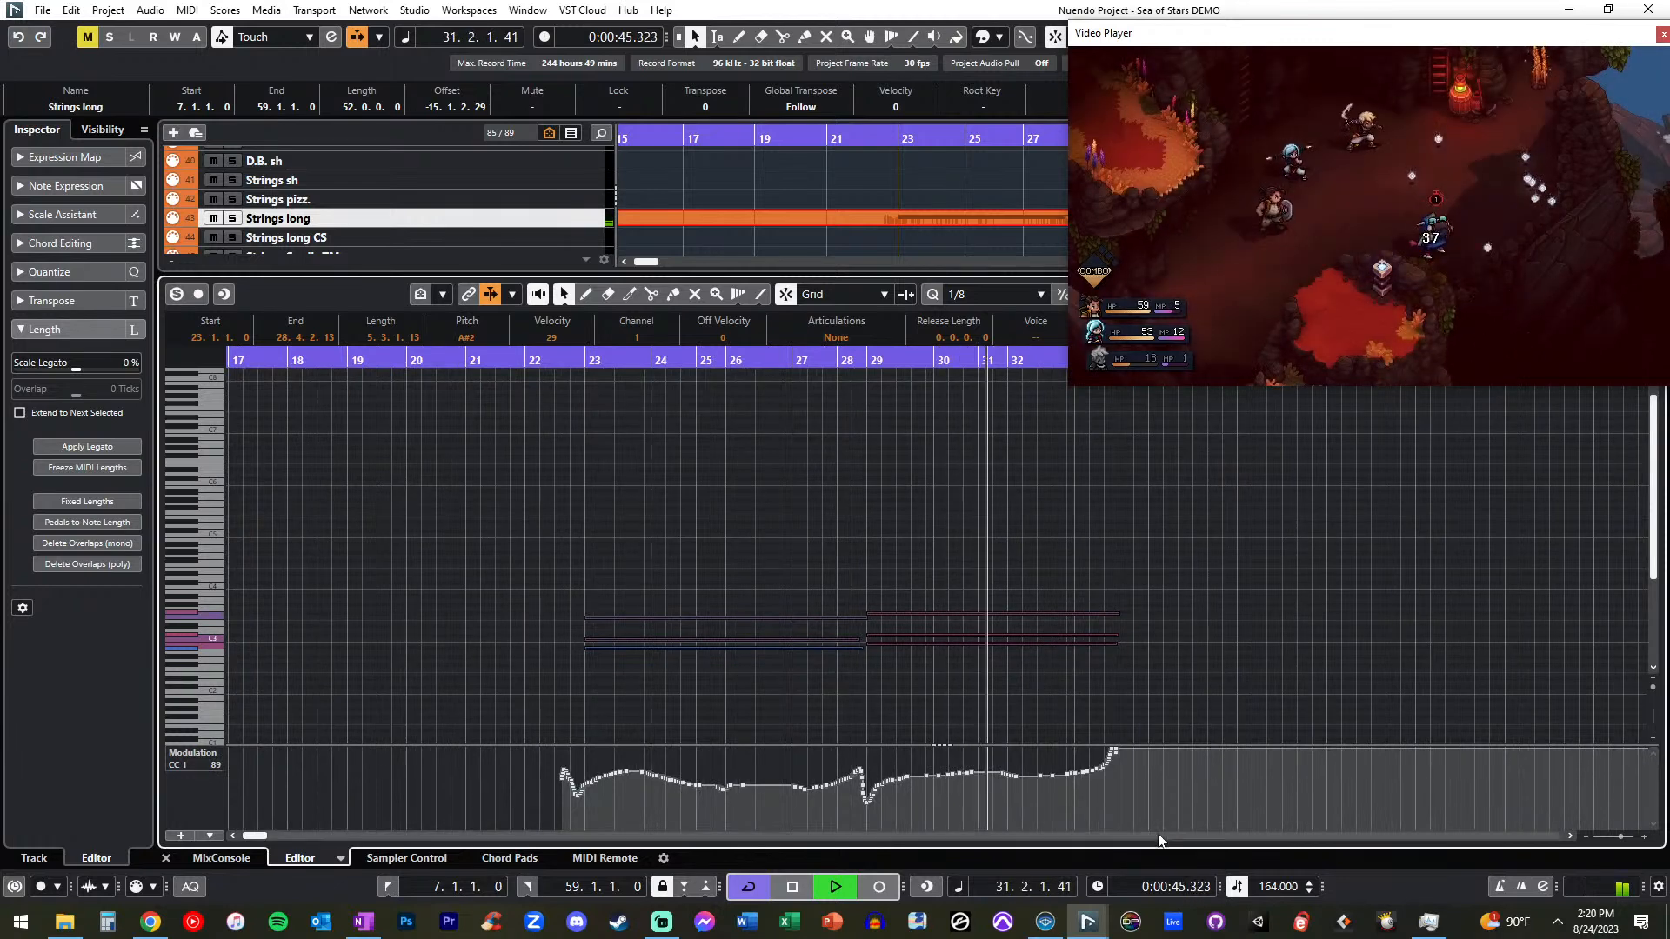
pyautogui.click(1158, 837)
pyautogui.press('Return')
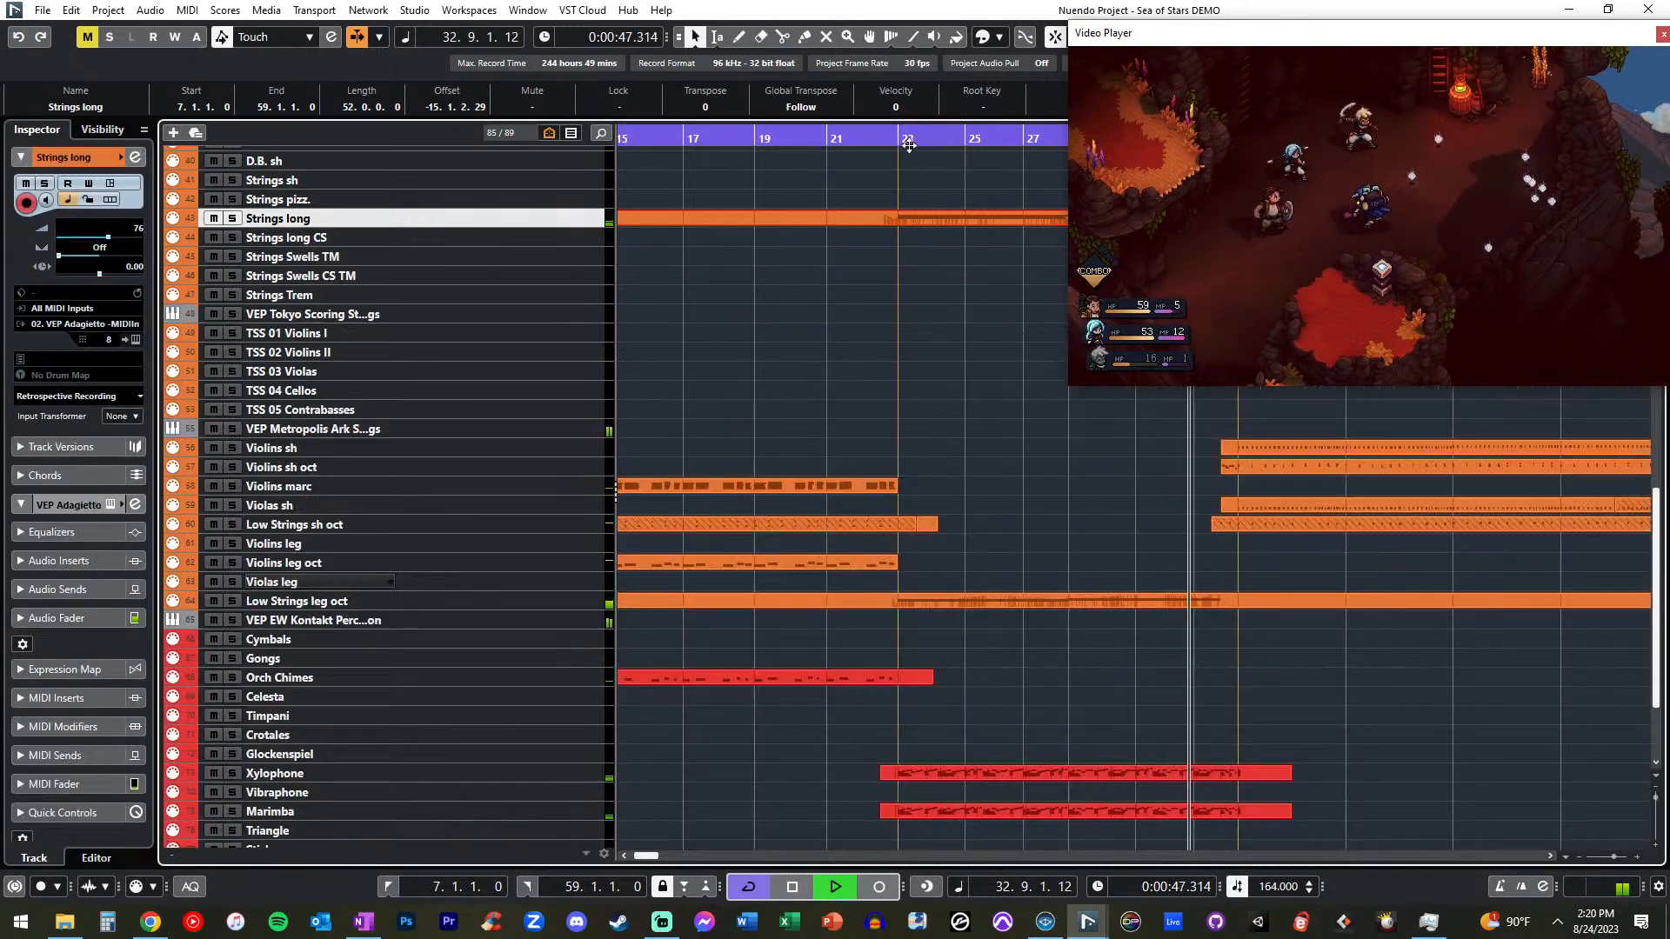
# - Lower the Strings long part's recorded CC 1 modulation curve from bar 22, and delete the high points at its end
pyautogui.click(909, 145)
pyautogui.doubleClick(927, 221)
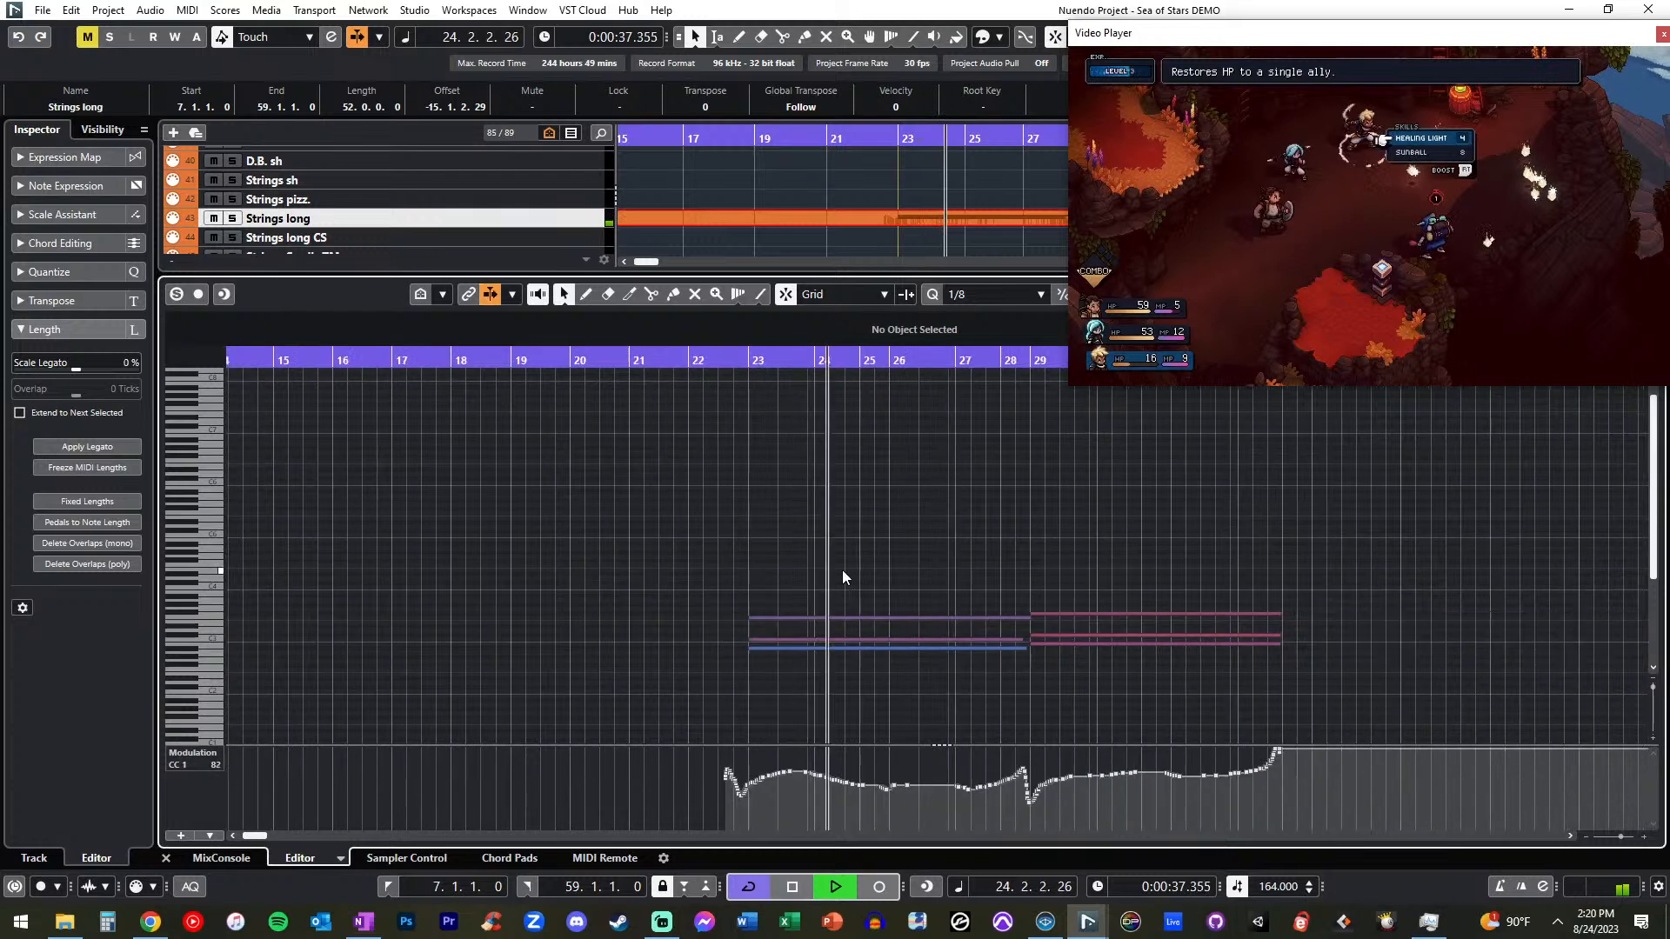
pyautogui.moveTo(1207, 756); pyautogui.dragTo(579, 796)
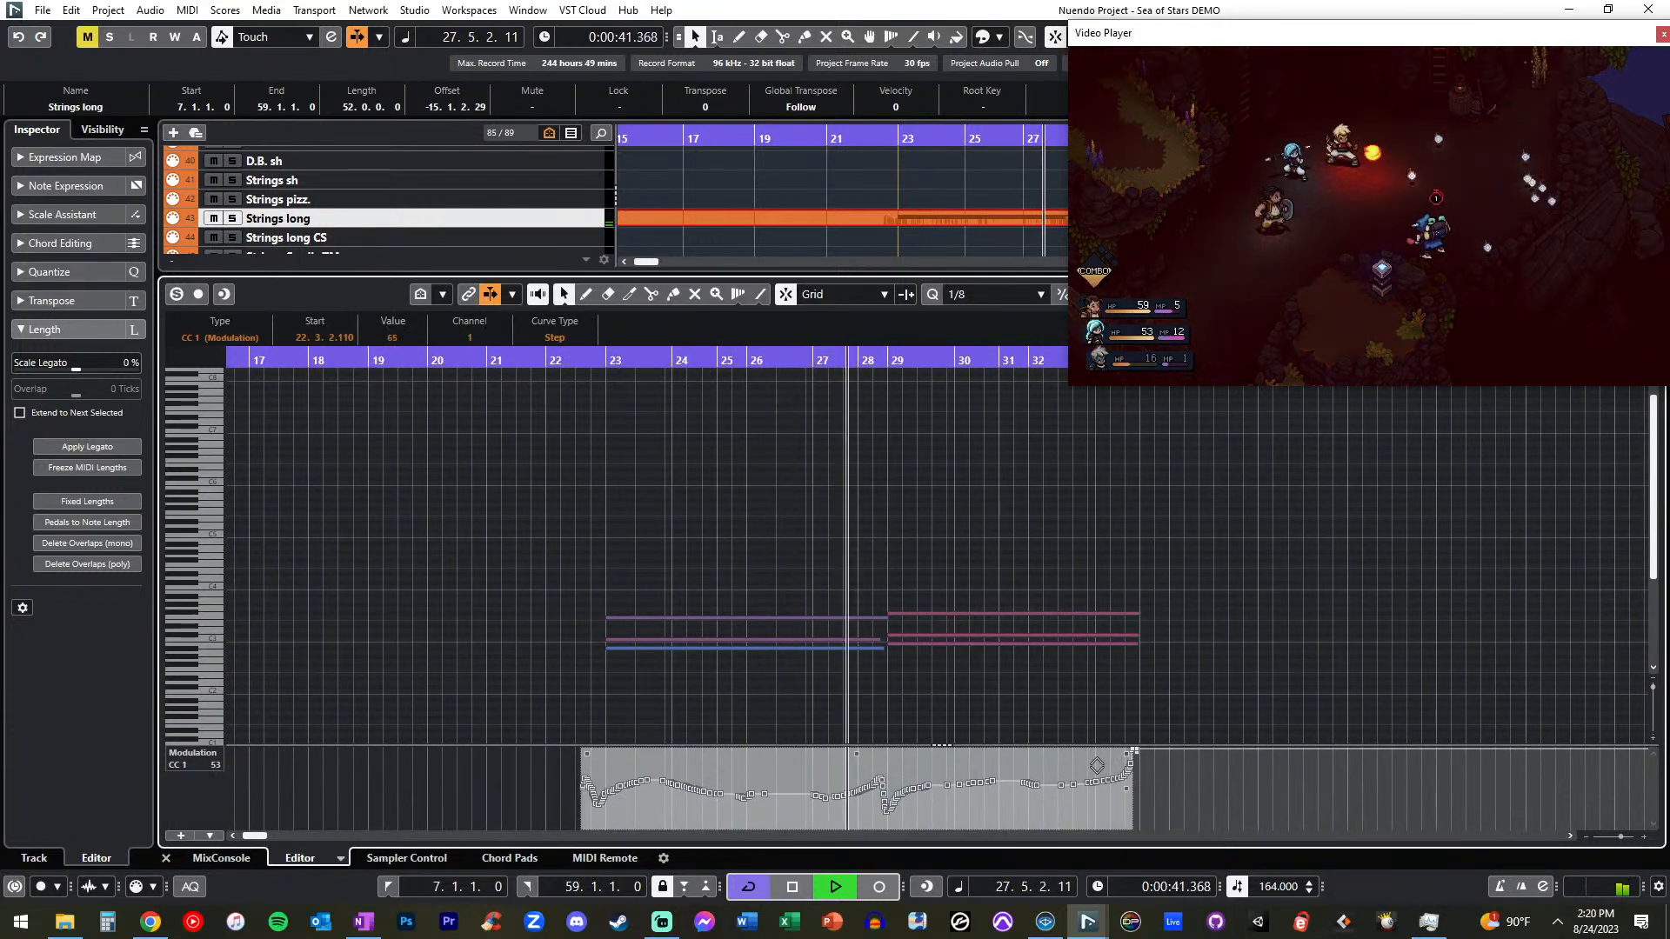
pyautogui.click(1170, 759)
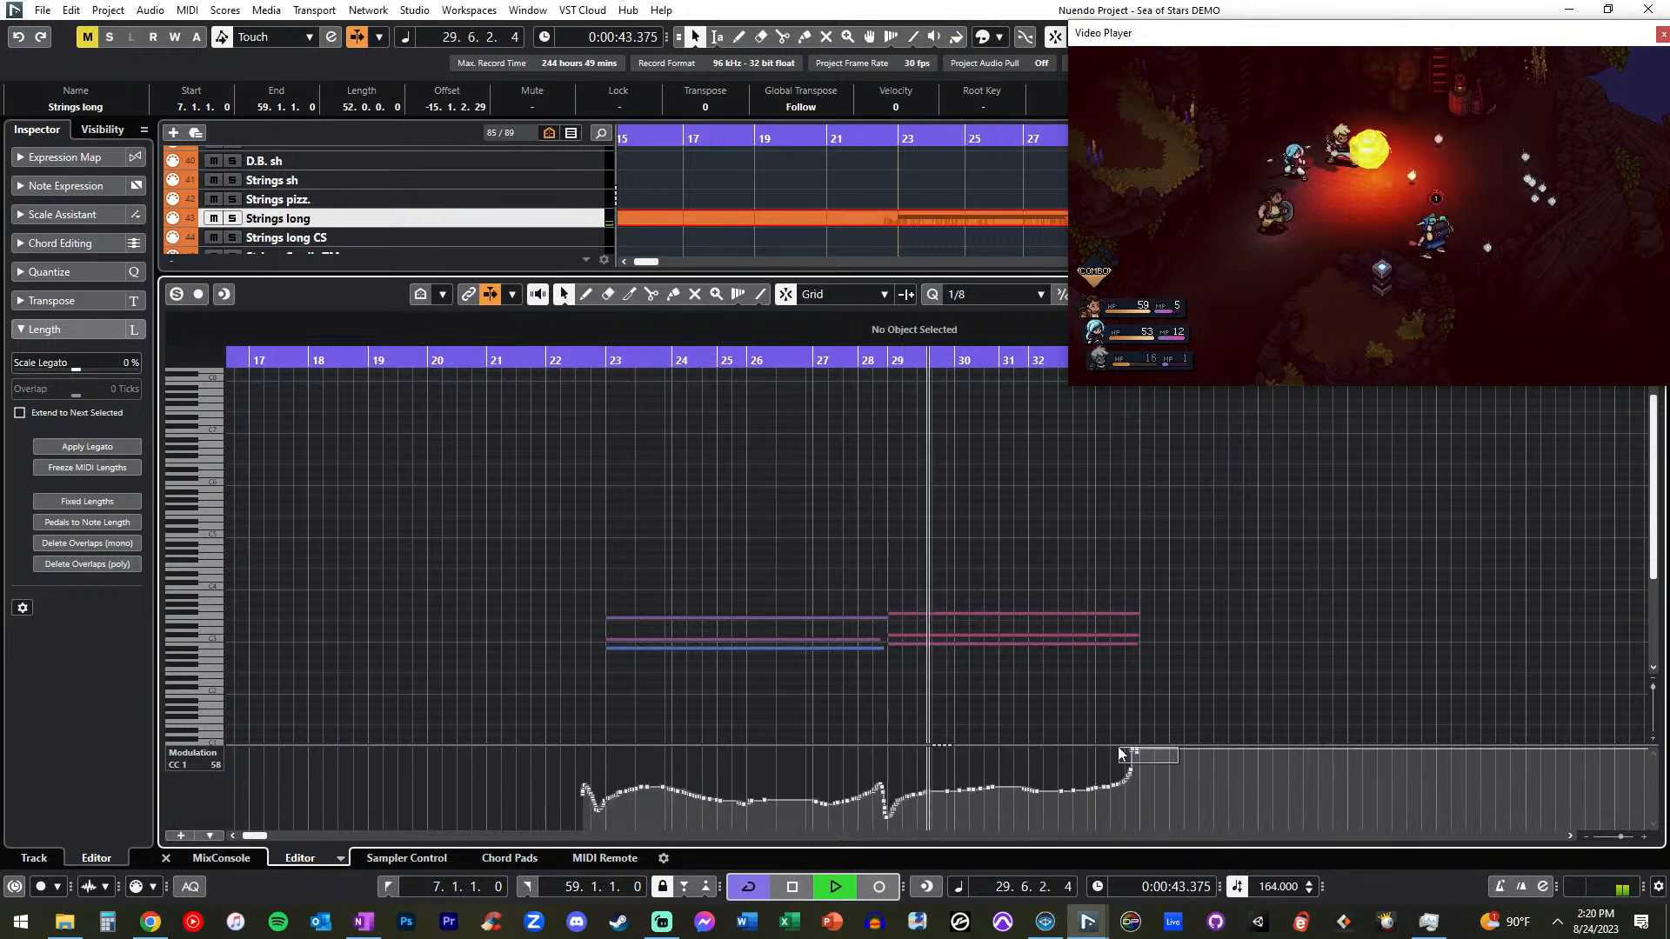
pyautogui.moveTo(1118, 748); pyautogui.dragTo(1117, 748)
pyautogui.press('Delete')
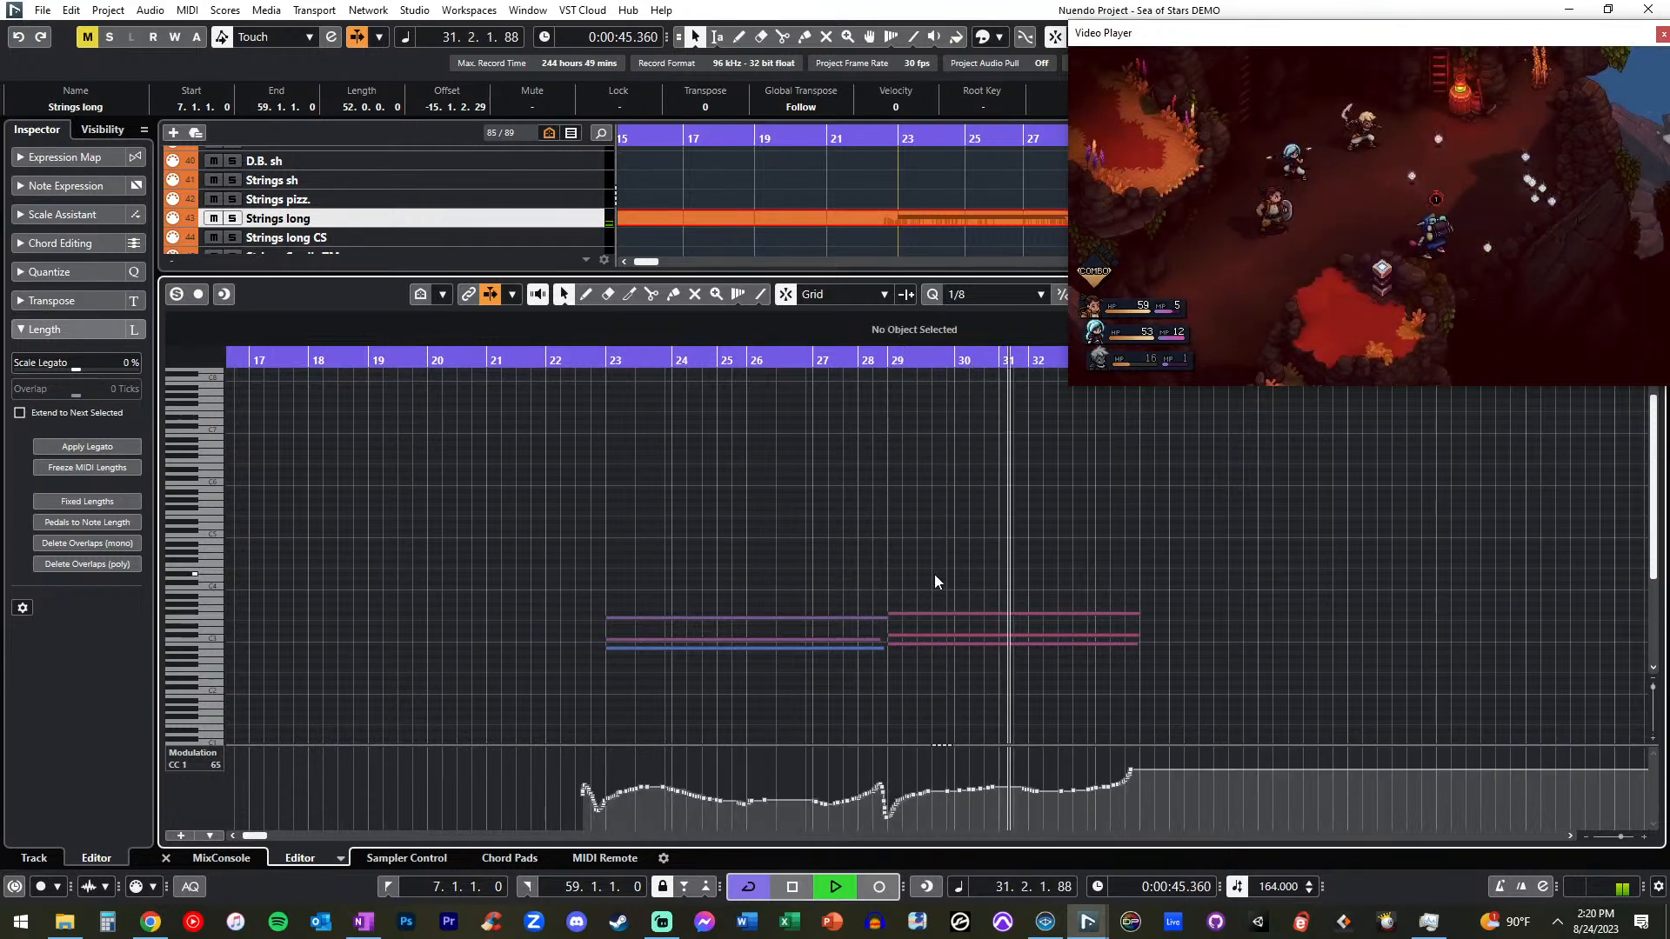
pyautogui.click(165, 859)
# - Play back from about bar 18 and audition the Crotales and Sticks percussion tracks against the music
pyautogui.hscroll(1, 767, 399)
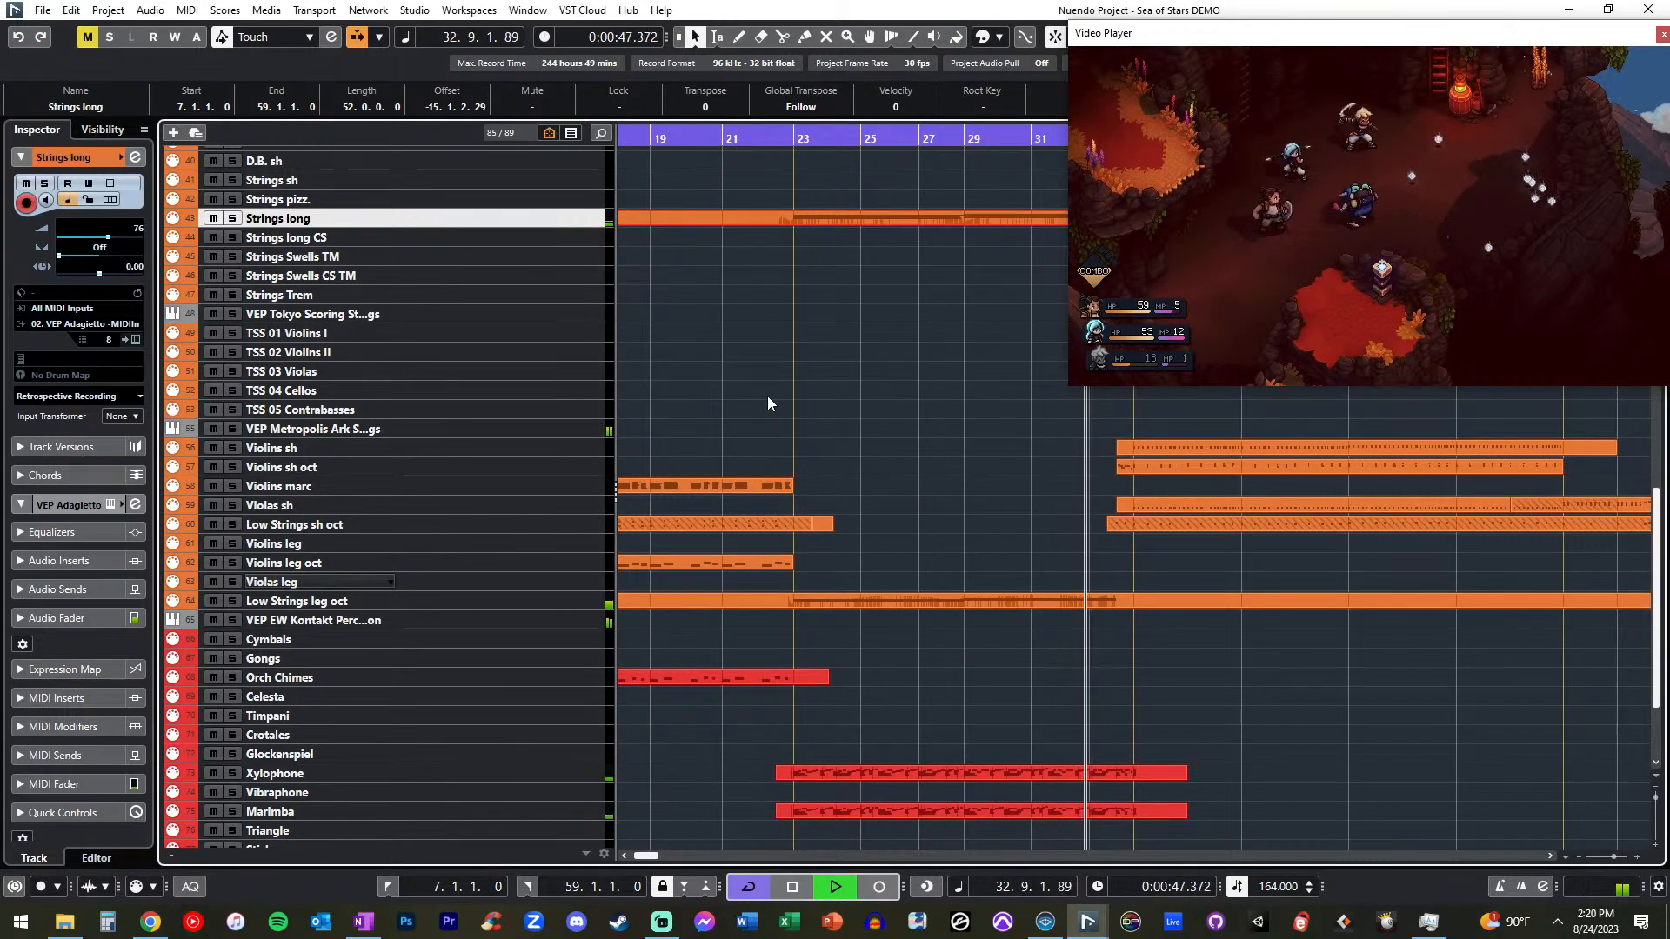
pyautogui.scroll(3, 768, 397)
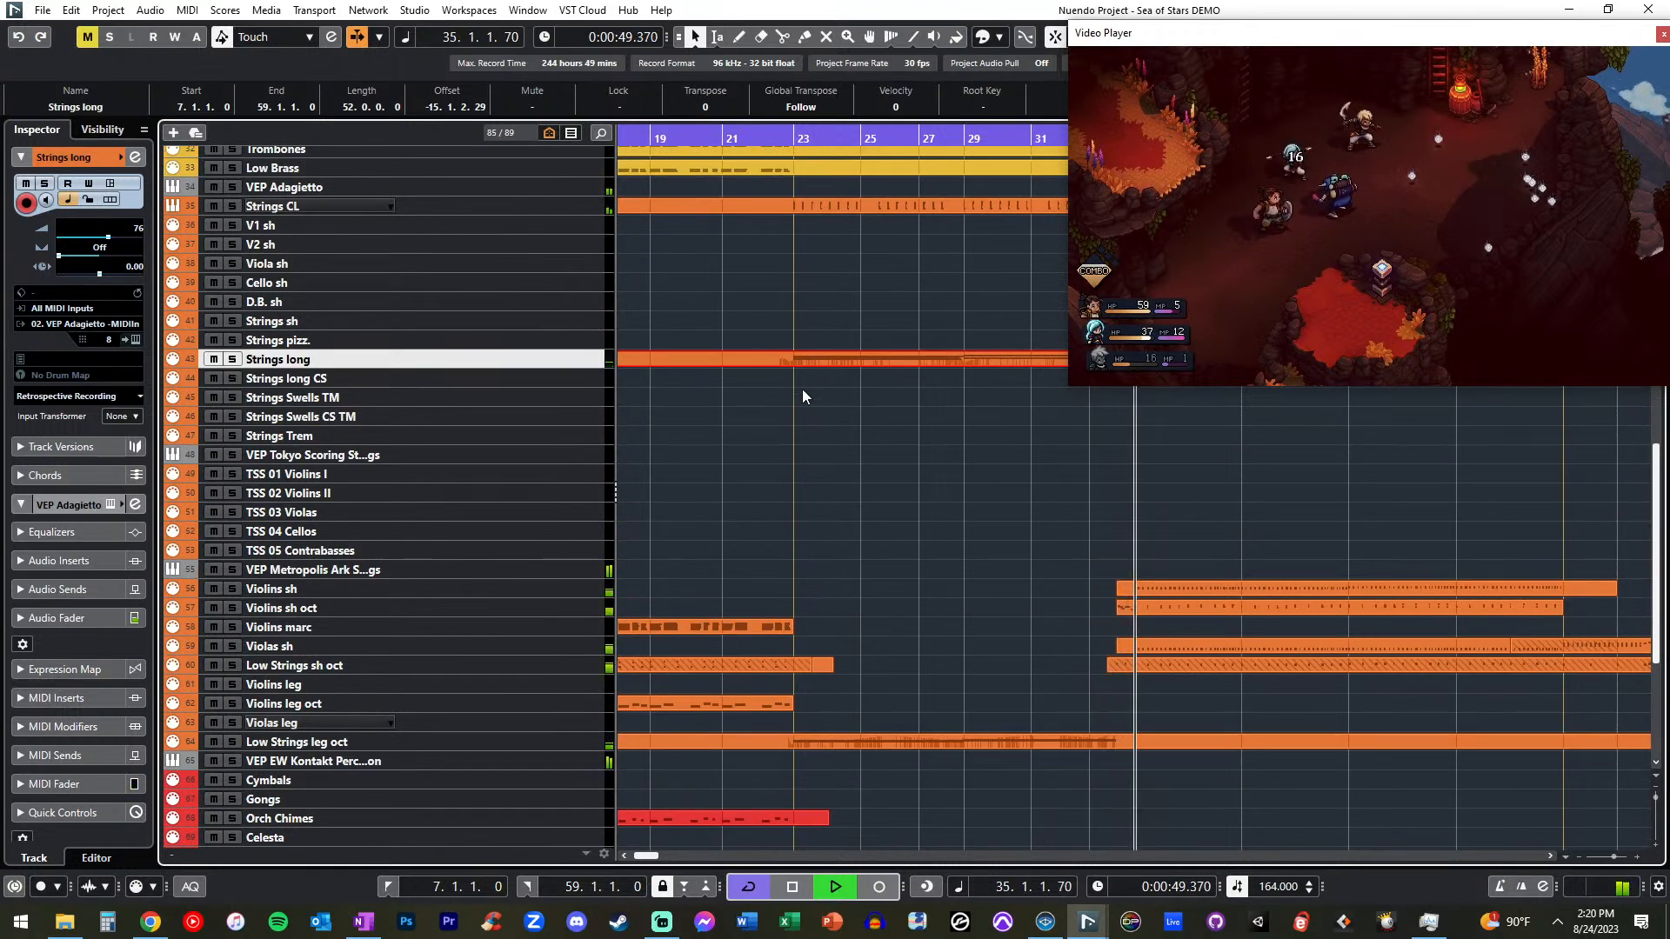
pyautogui.hscroll(-1, 748, 188)
pyautogui.click(737, 140)
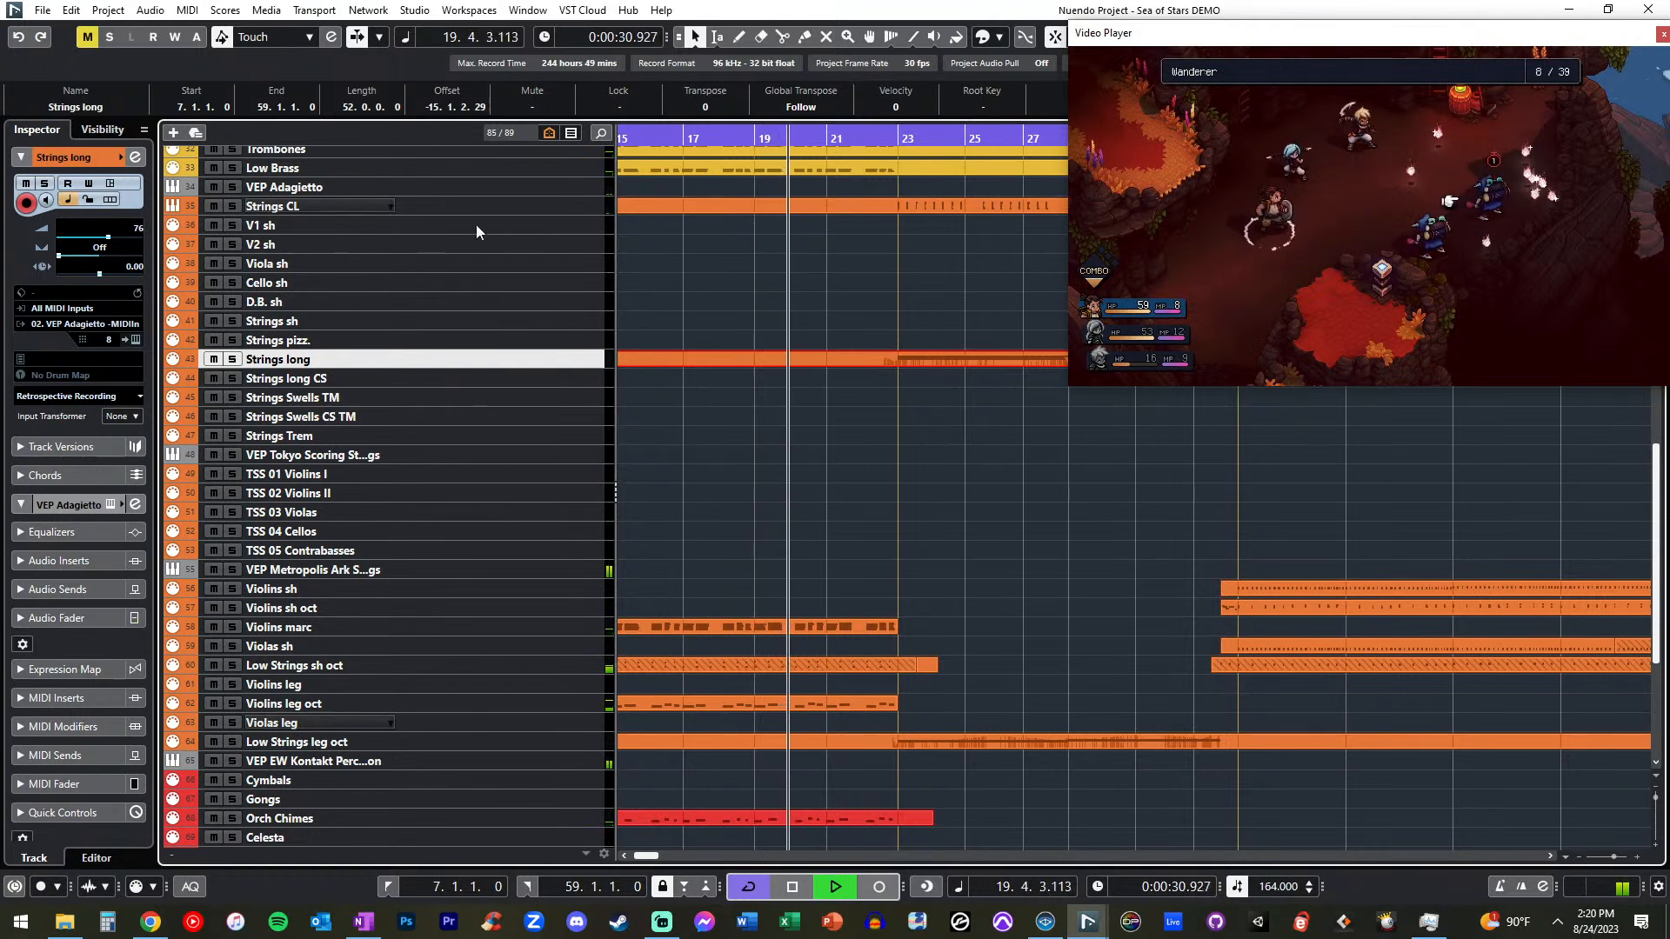
pyautogui.scroll(-3, 425, 368)
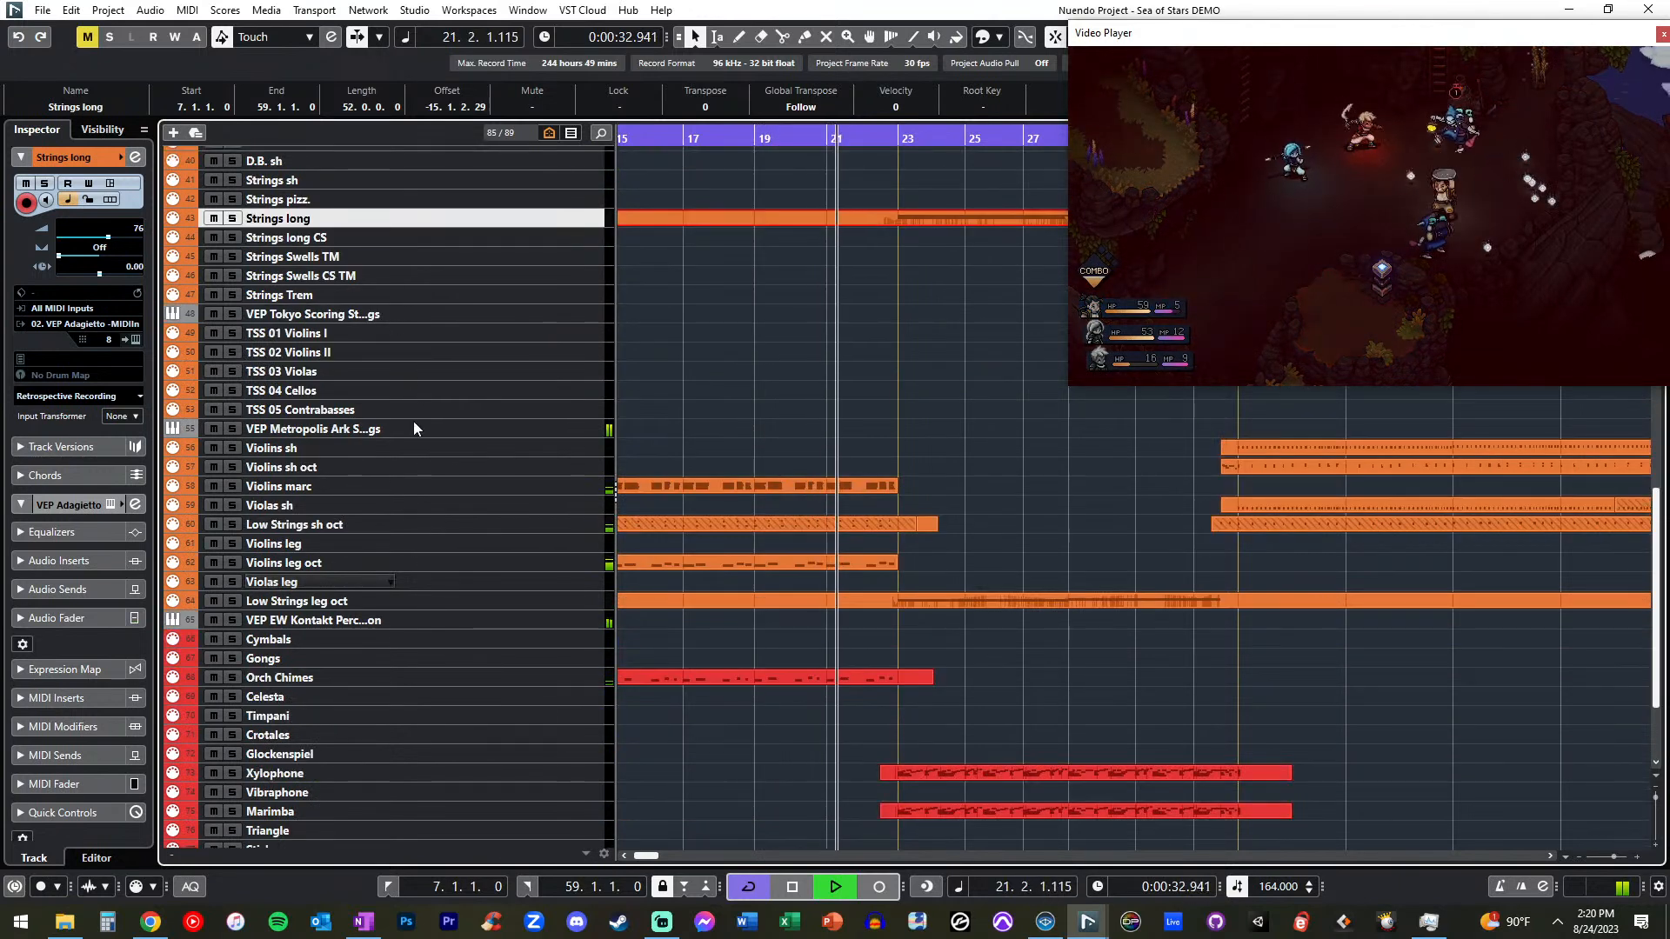
pyautogui.scroll(-3, 373, 461)
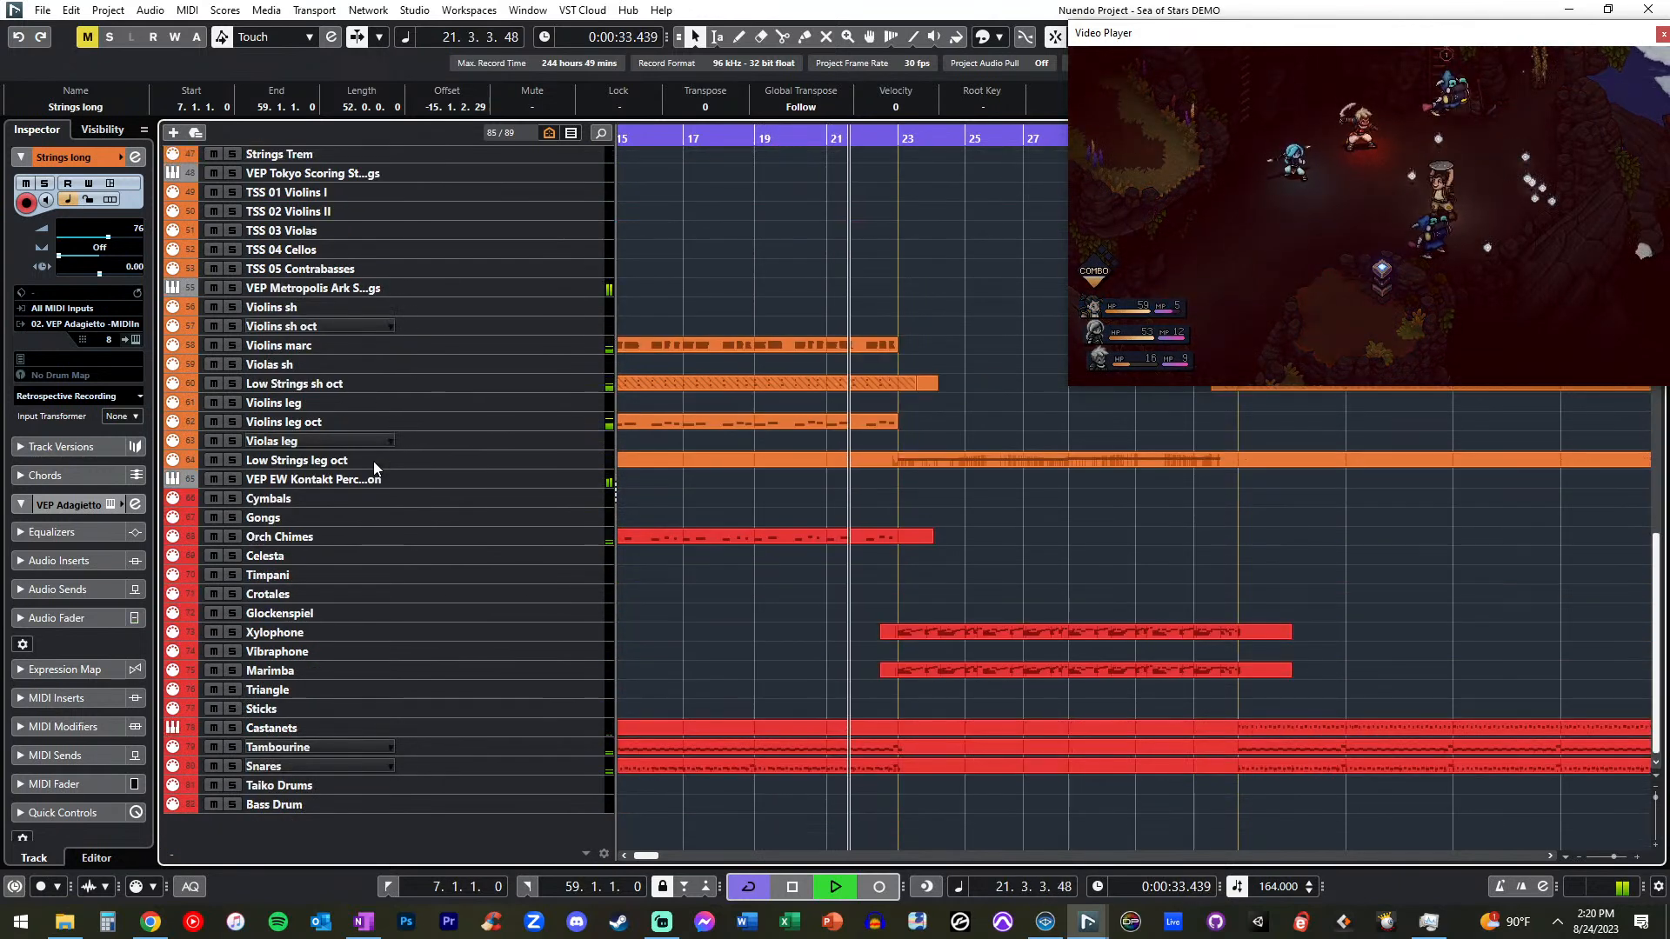
pyautogui.click(374, 596)
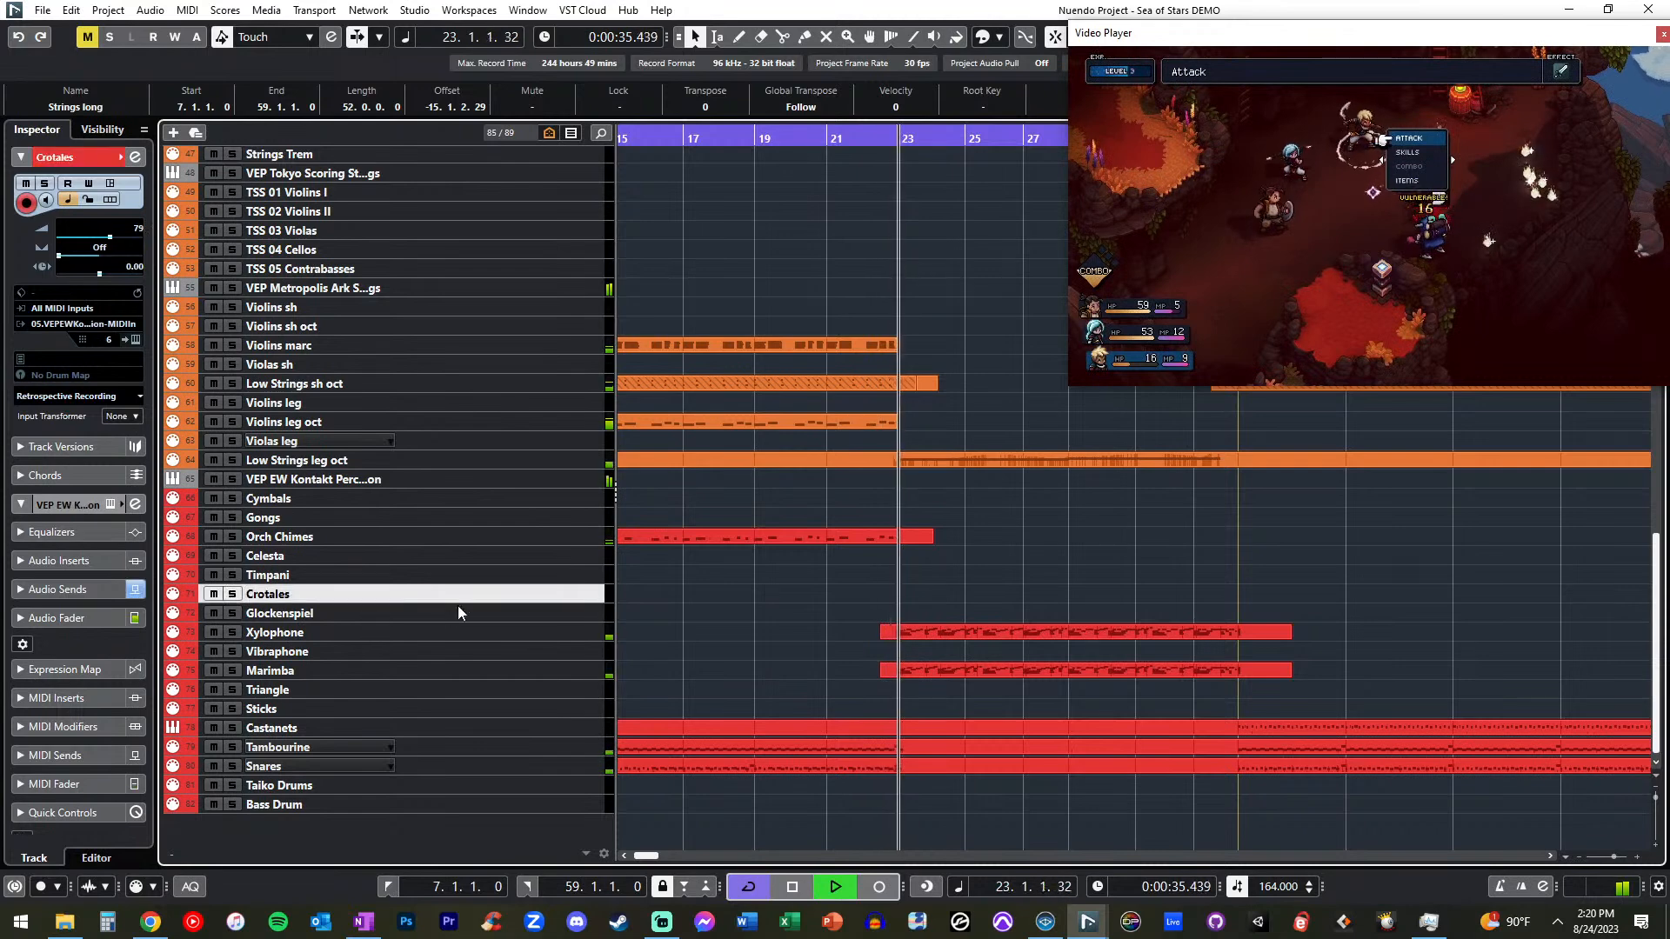
pyautogui.click(367, 708)
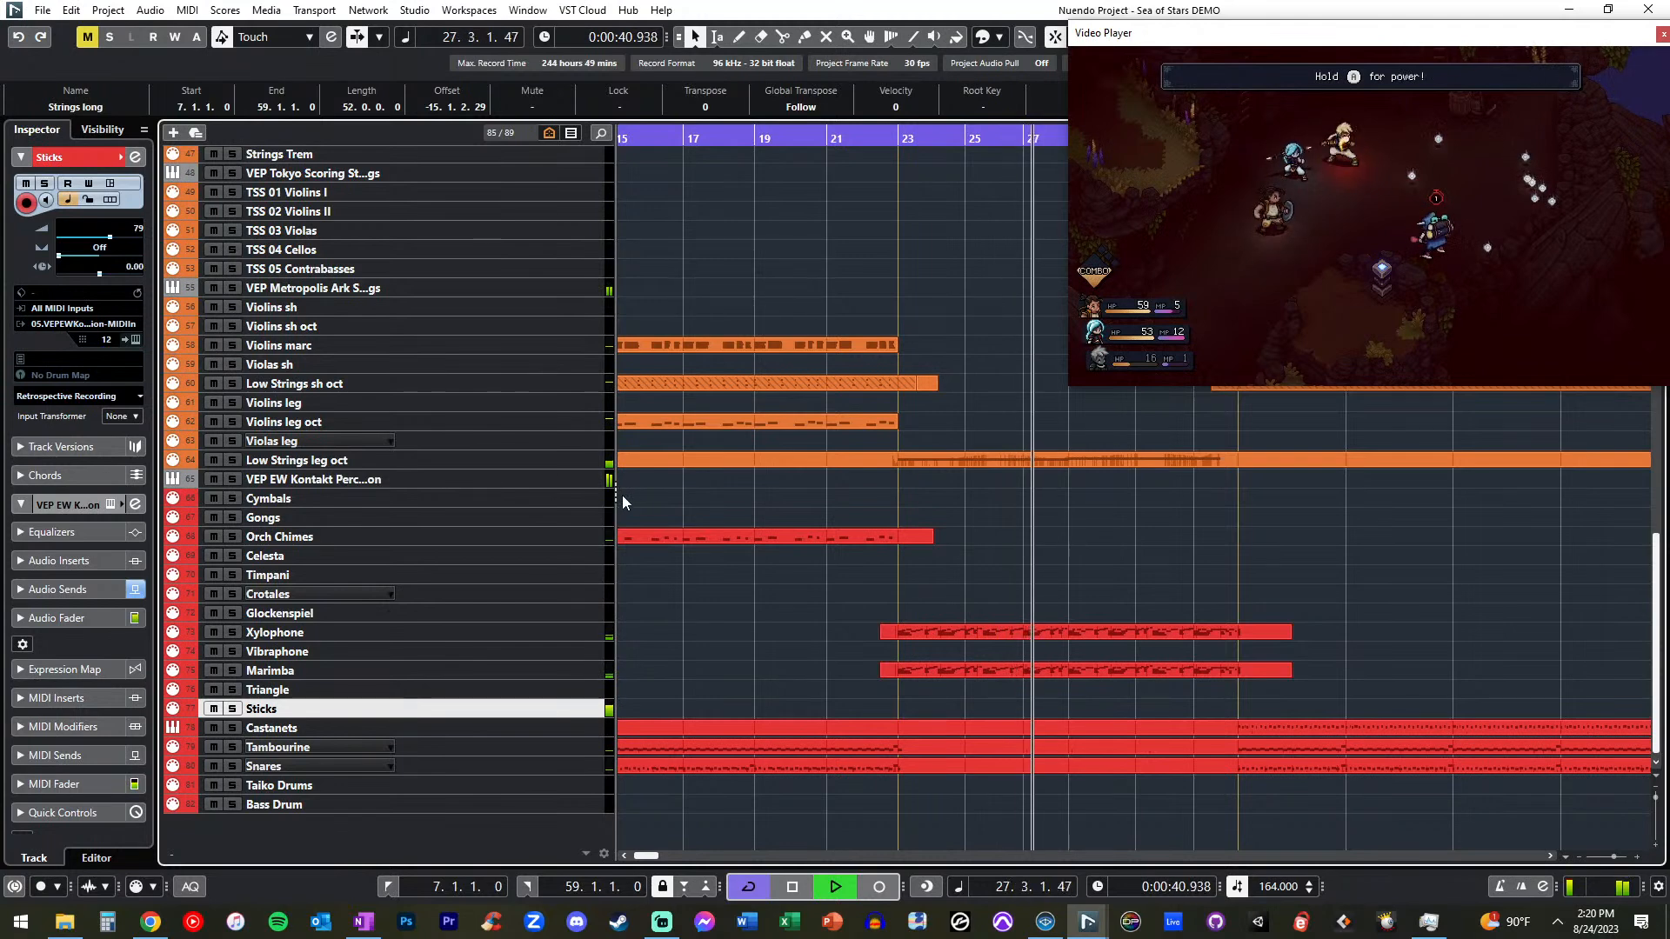
# - Audition the Strings pizz. track against the playback up to bar 34
pyautogui.scroll(5, 640, 451)
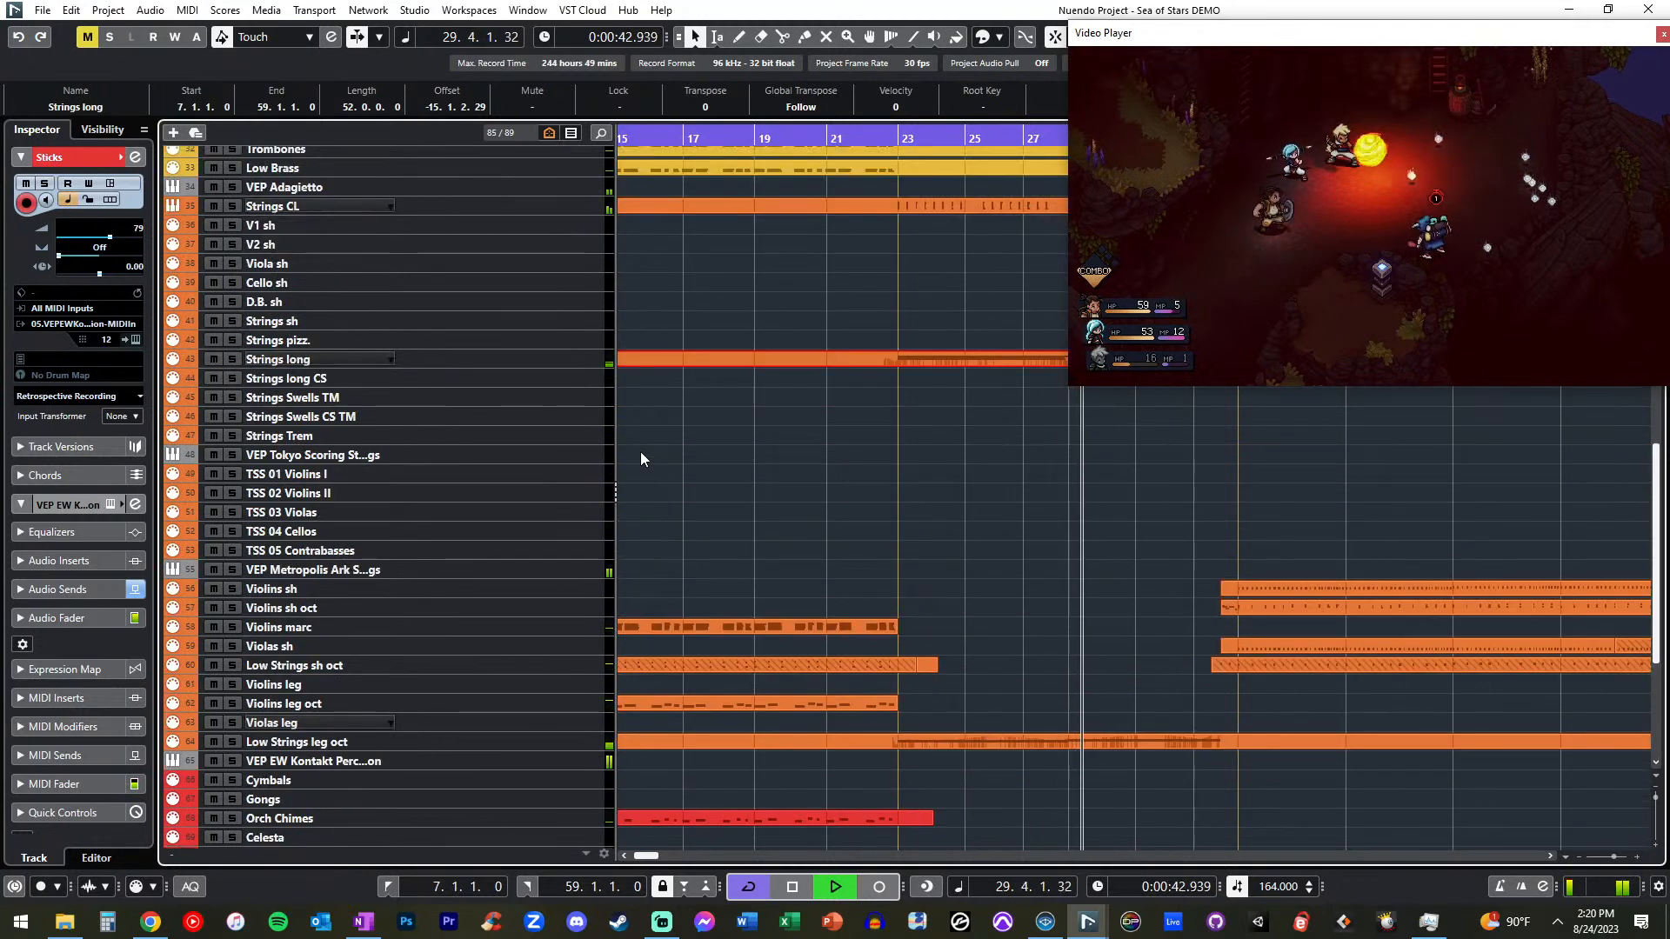
pyautogui.click(438, 342)
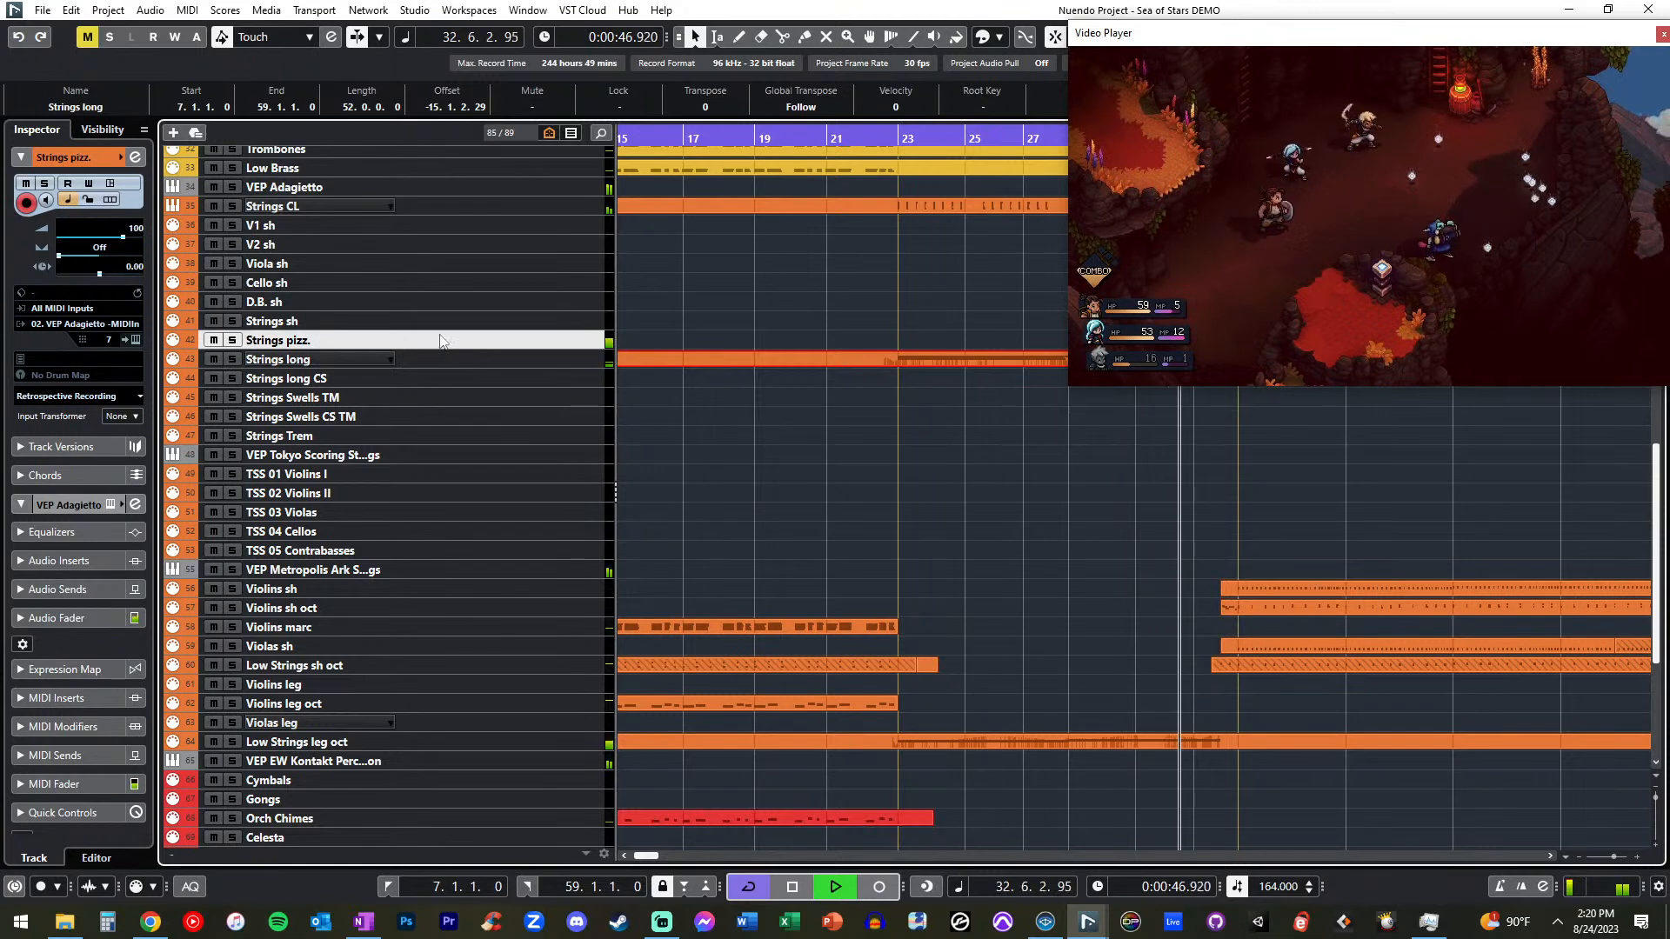
pyautogui.scroll(7, 482, 296)
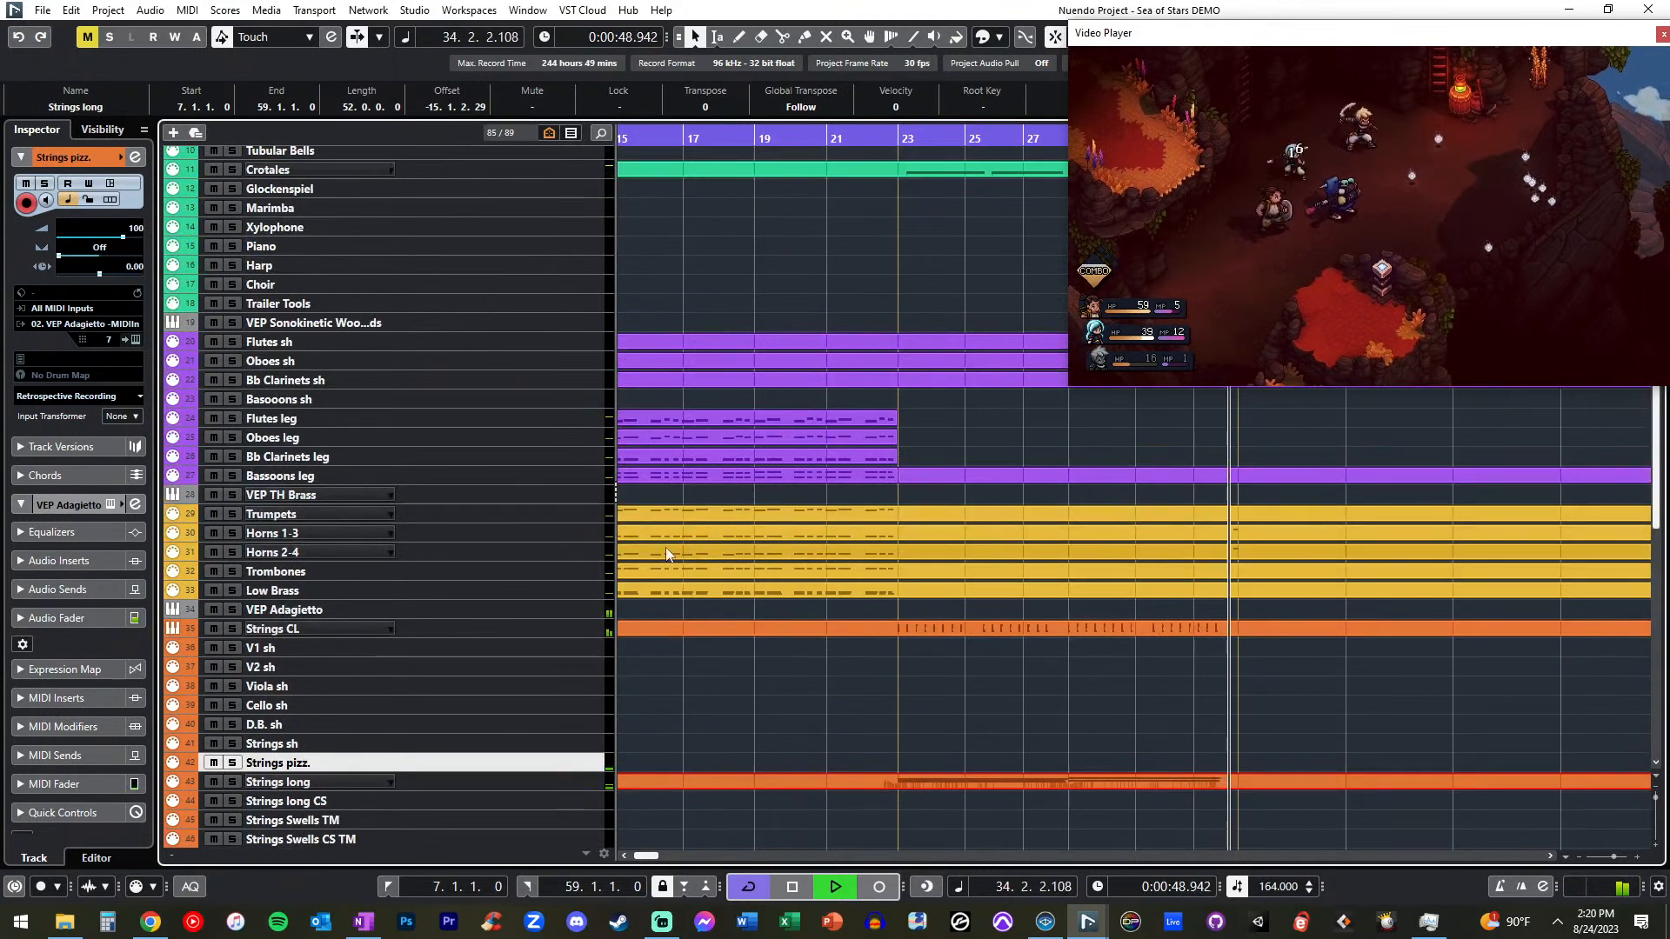
# - Look over the woodwind, brass and strings parts around bars 11 to 23, and stop playback
pyautogui.press('f')
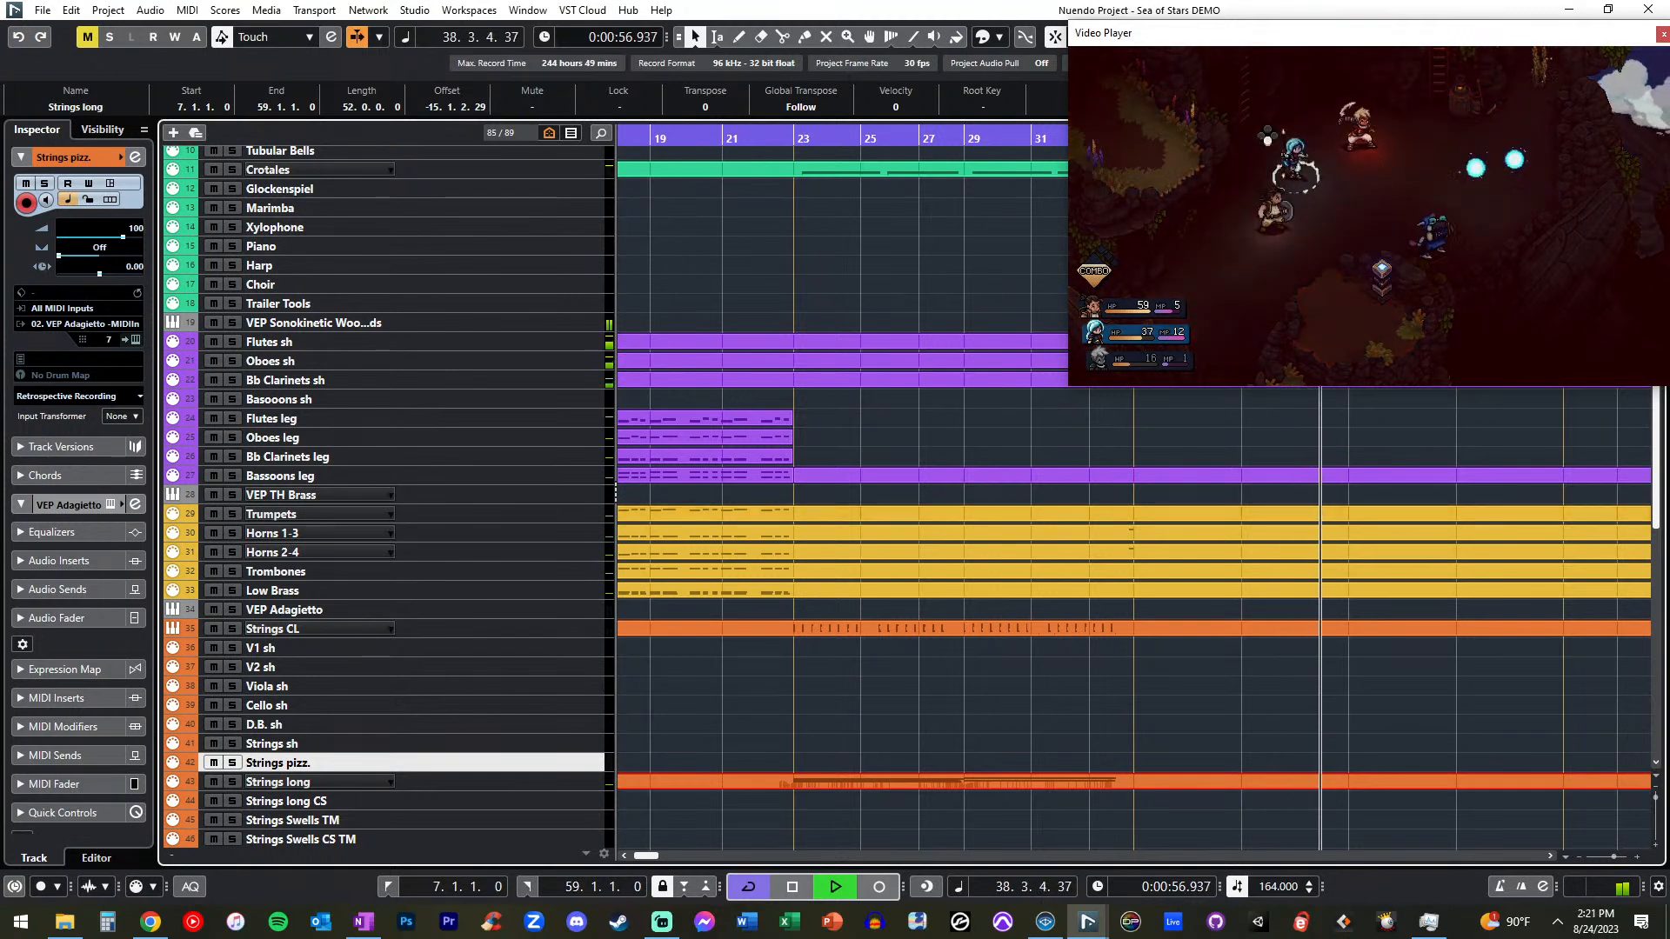
pyautogui.click(951, 338)
pyautogui.hscroll(-2, 972, 396)
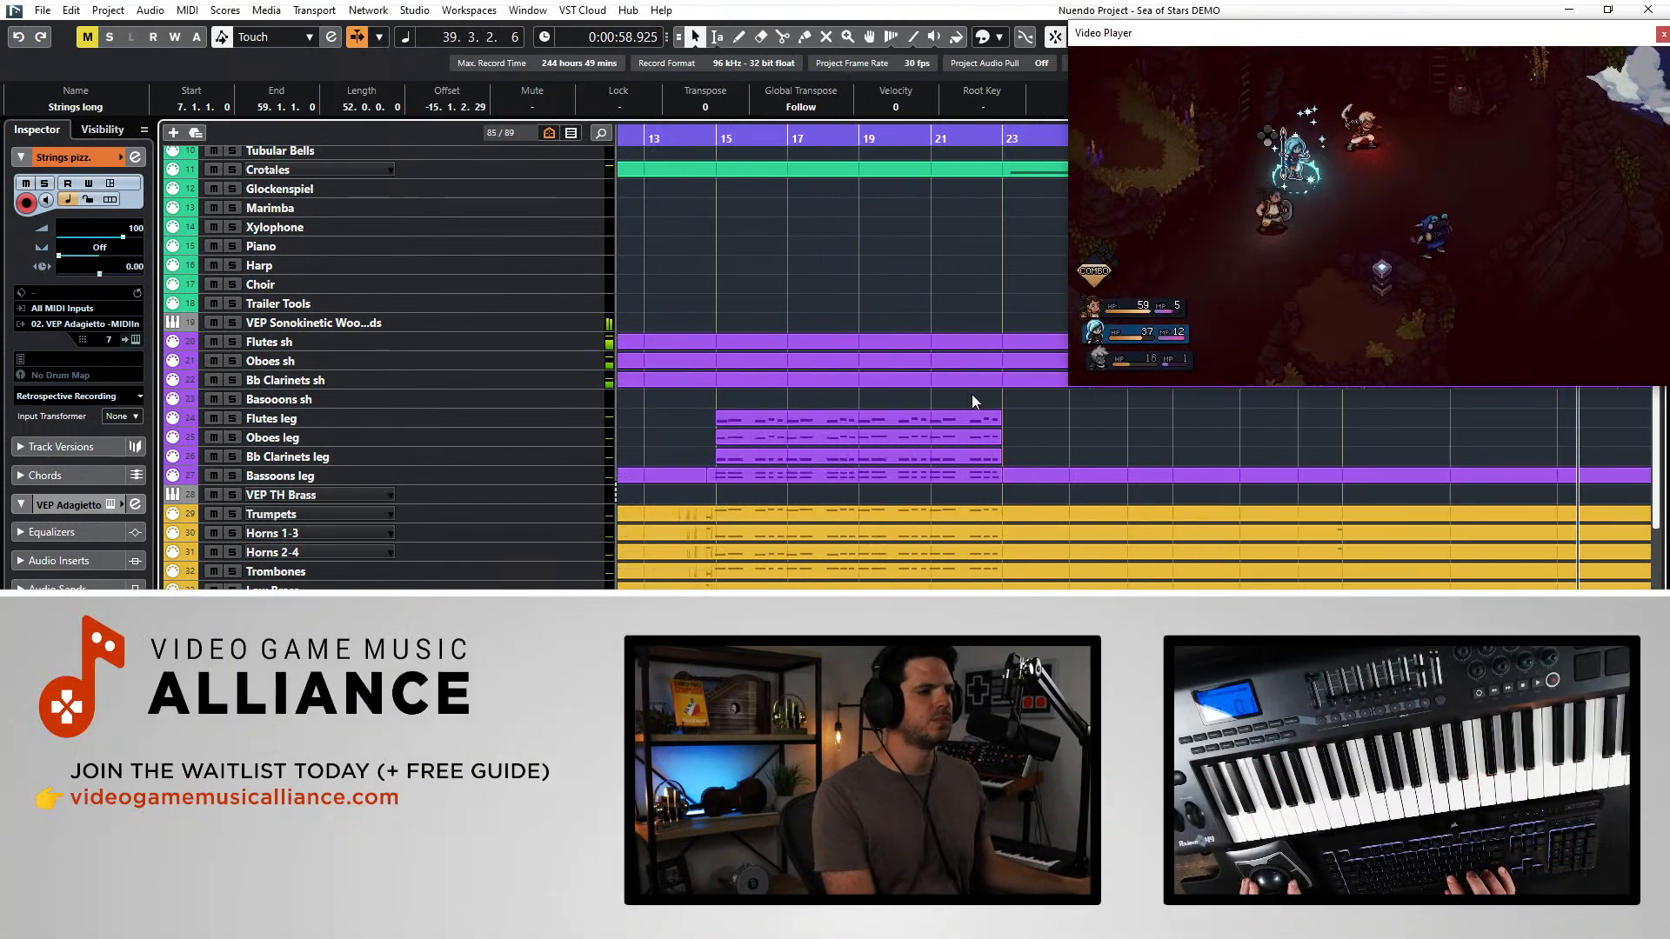
pyautogui.hscroll(10, 972, 396)
pyautogui.hscroll(-7, 972, 395)
pyautogui.hscroll(-6, 972, 394)
pyautogui.hscroll(2, 972, 394)
pyautogui.scroll(-3, 972, 394)
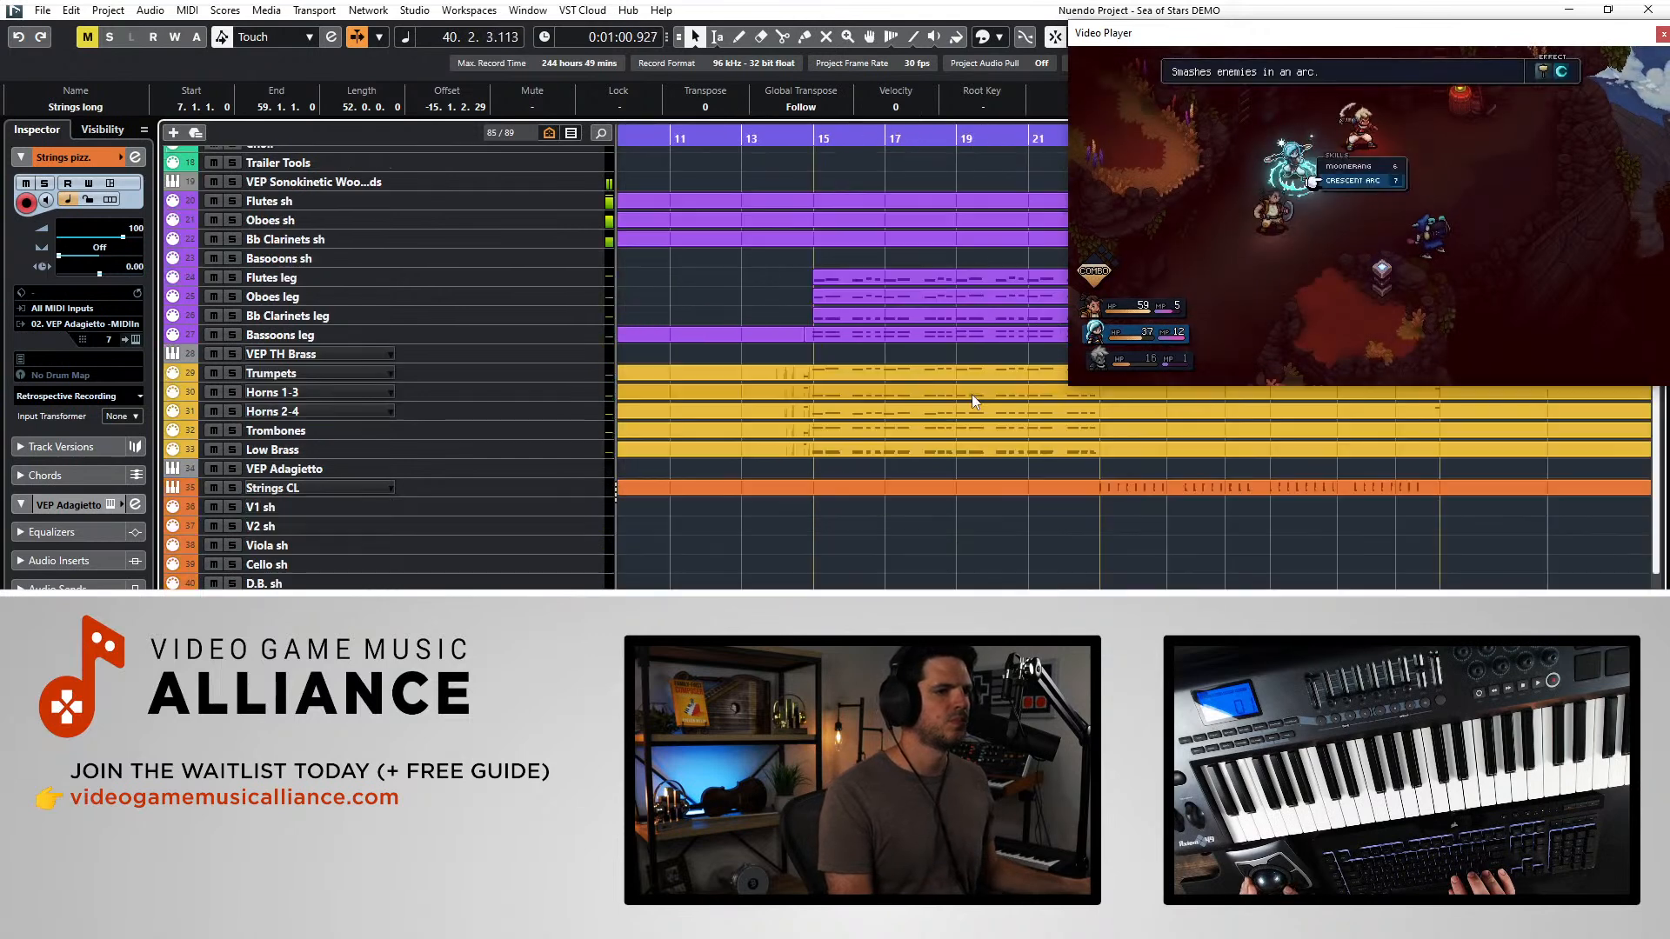
pyautogui.press('space')
pyautogui.hscroll(1, 868, 257)
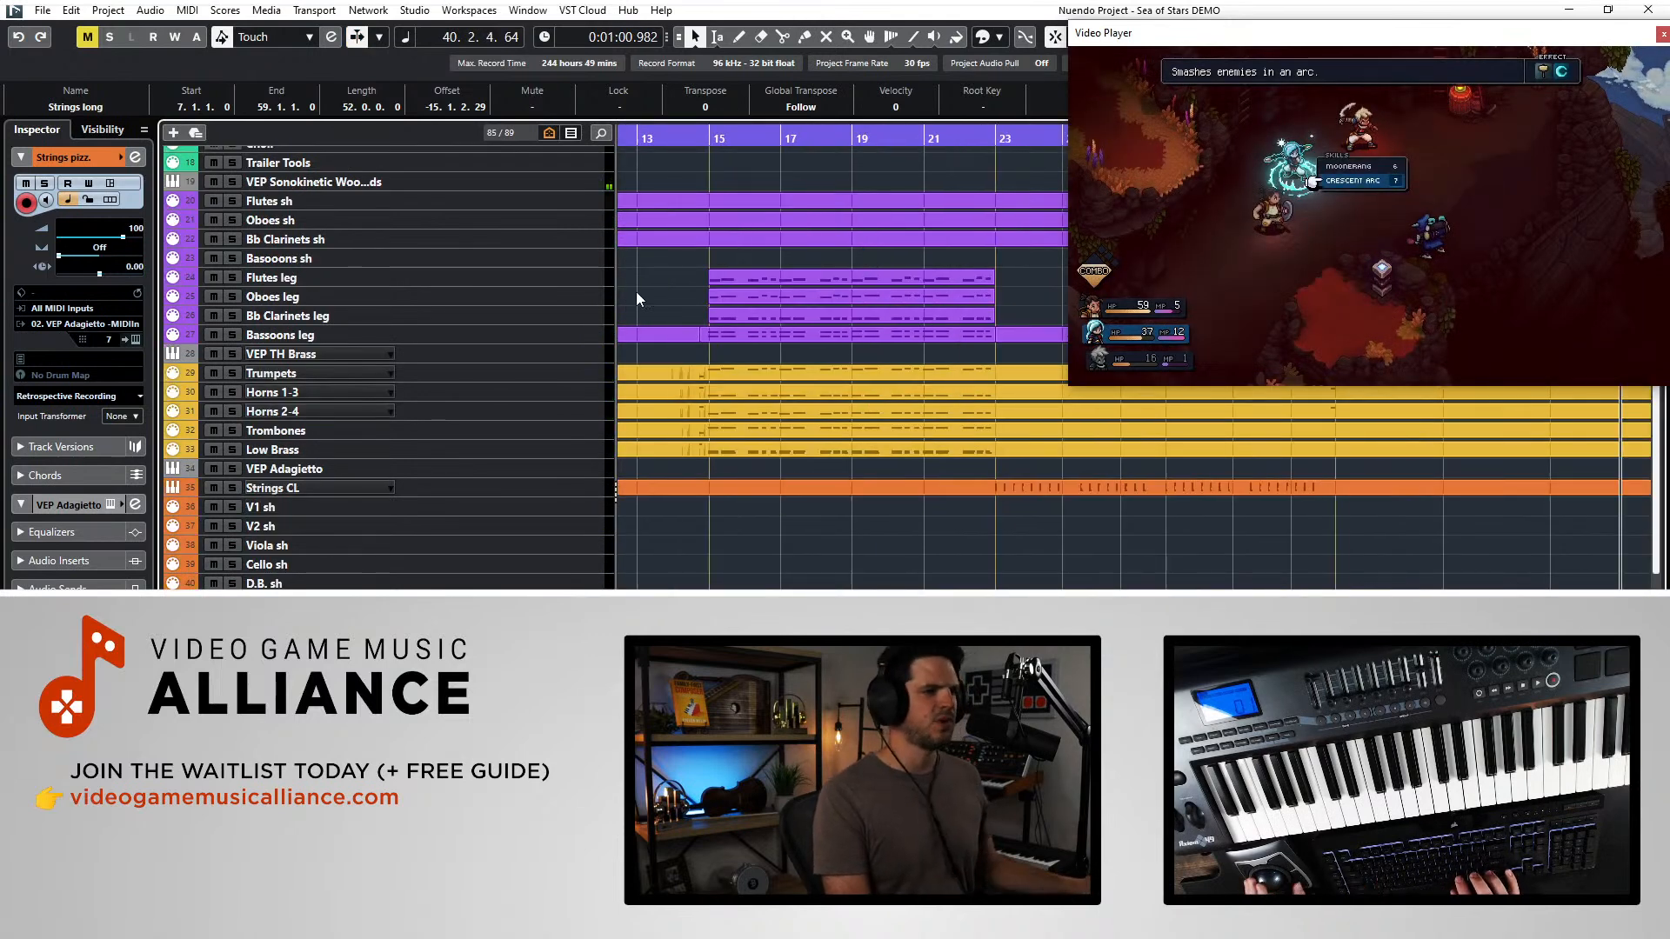
# - Audition the Trumpets, Horns 1-3 and Low Brass tracks against playback from about bar 23 onward
pyautogui.click(467, 380)
pyautogui.hscroll(3, 862, 230)
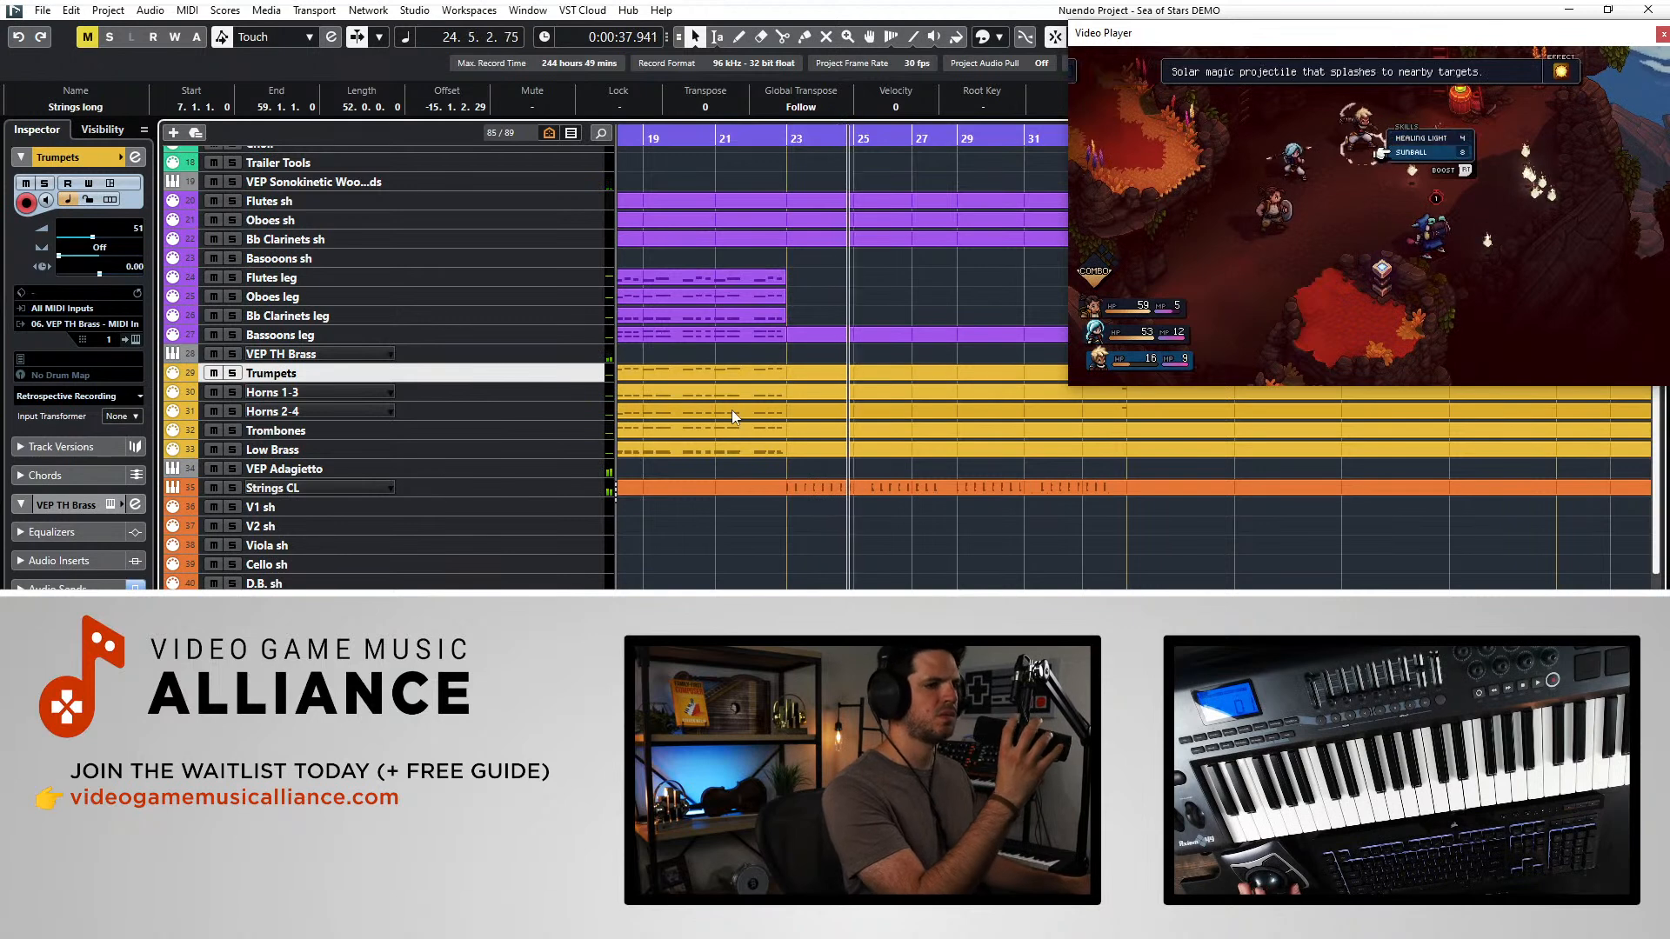
pyautogui.click(510, 392)
pyautogui.click(547, 449)
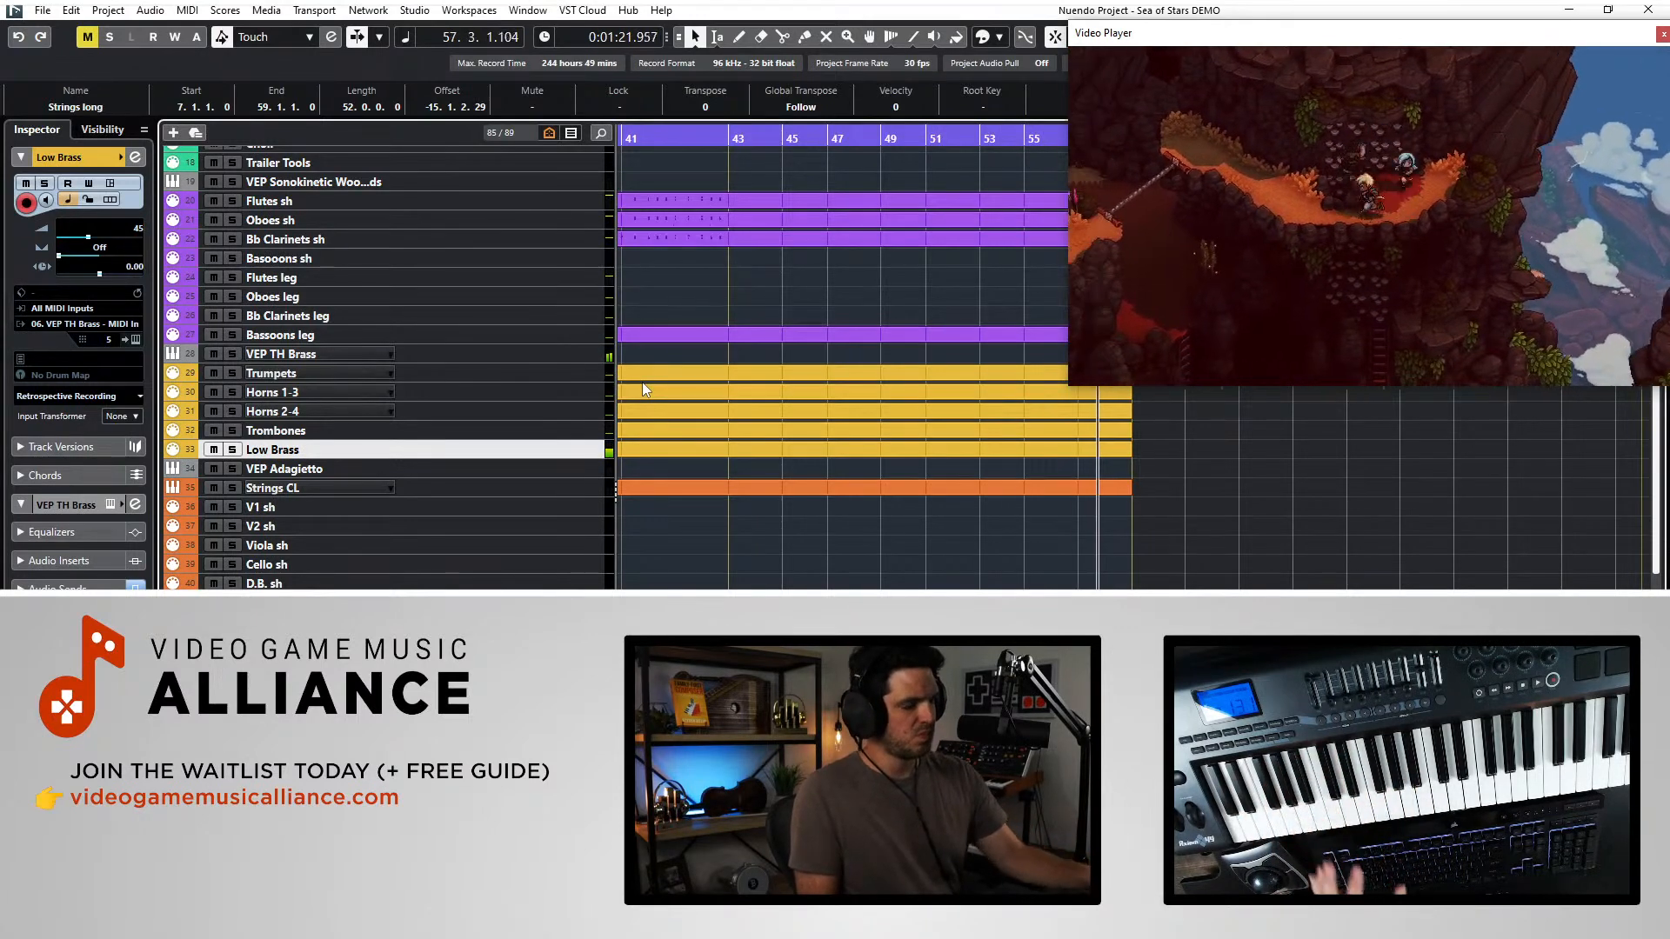
# - Stop playback and rewind to bar 42
pyautogui.press('space')
pyautogui.press('KP_Subtract')
pyautogui.press('KP_Subtract')
pyautogui.press('KP_Subtract')
pyautogui.press('KP_Subtract')
pyautogui.press('KP_Subtract')
pyautogui.press('KP_Subtract')
pyautogui.press('KP_Subtract')
pyautogui.press('KP_Subtract')
pyautogui.press('KP_Subtract')
pyautogui.press('KP_Subtract')
pyautogui.press('KP_Subtract')
pyautogui.press('KP_Add')
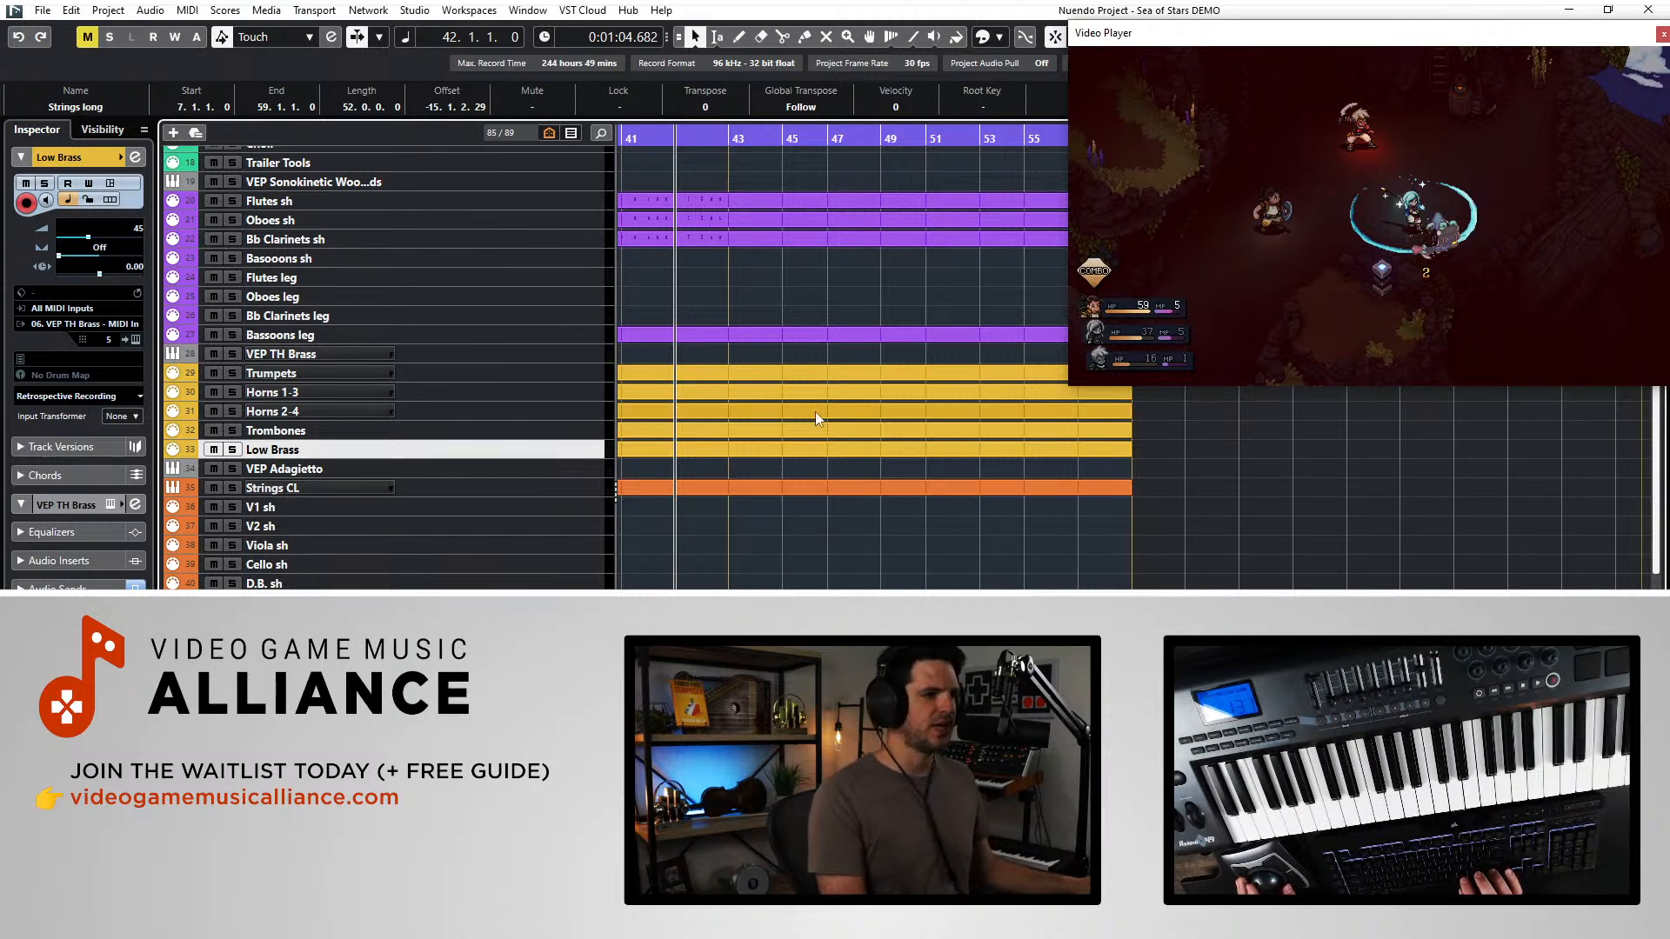
# - Look over the percussion, woodwind and brass tracks around bars 25 to 37, and restart playback from about bar 33
pyautogui.hscroll(-2, 815, 412)
pyautogui.scroll(5, 815, 412)
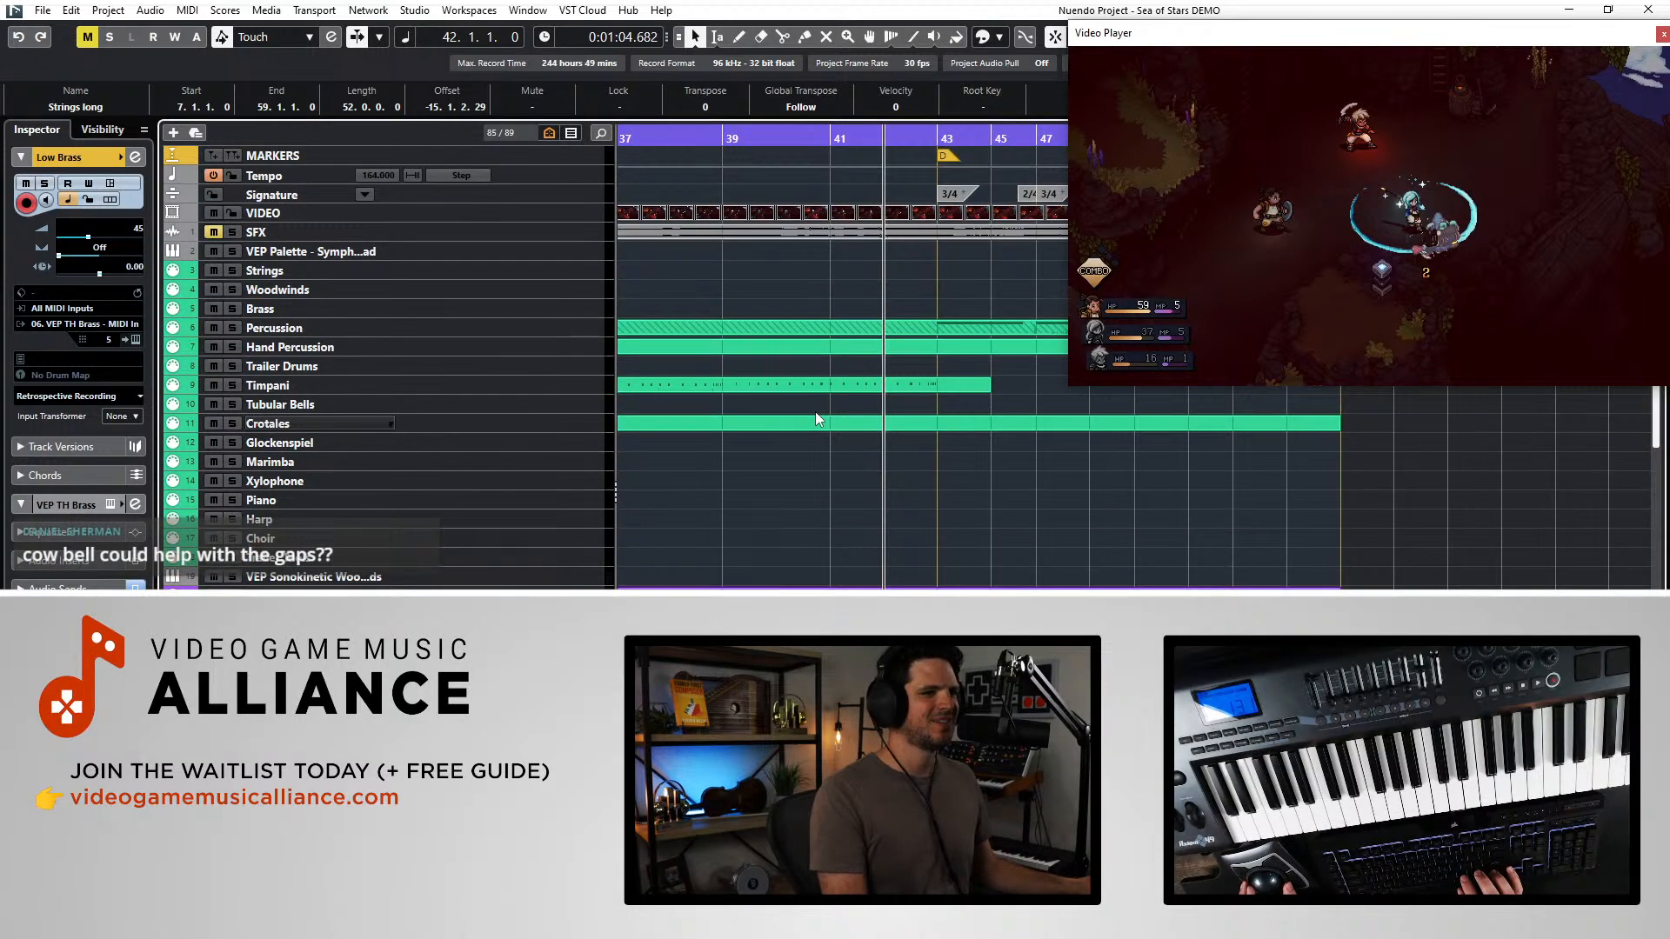
pyautogui.scroll(-5, 816, 410)
pyautogui.hscroll(-4, 815, 410)
pyautogui.scroll(5, 816, 411)
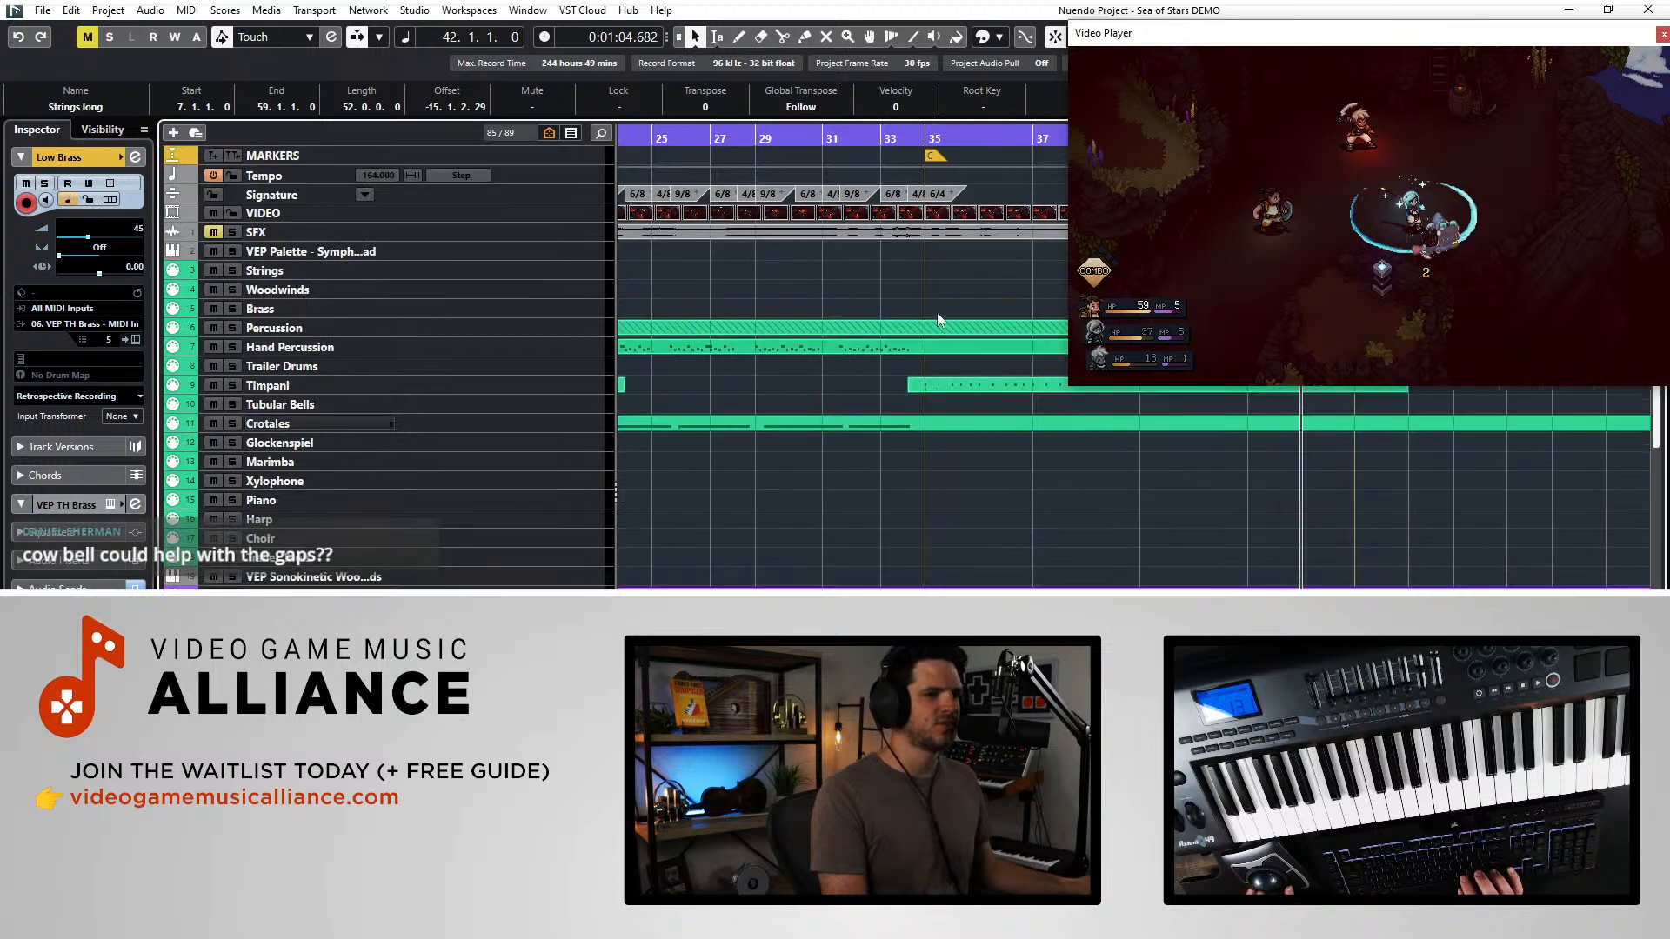
pyautogui.scroll(-4, 950, 280)
pyautogui.press('space')
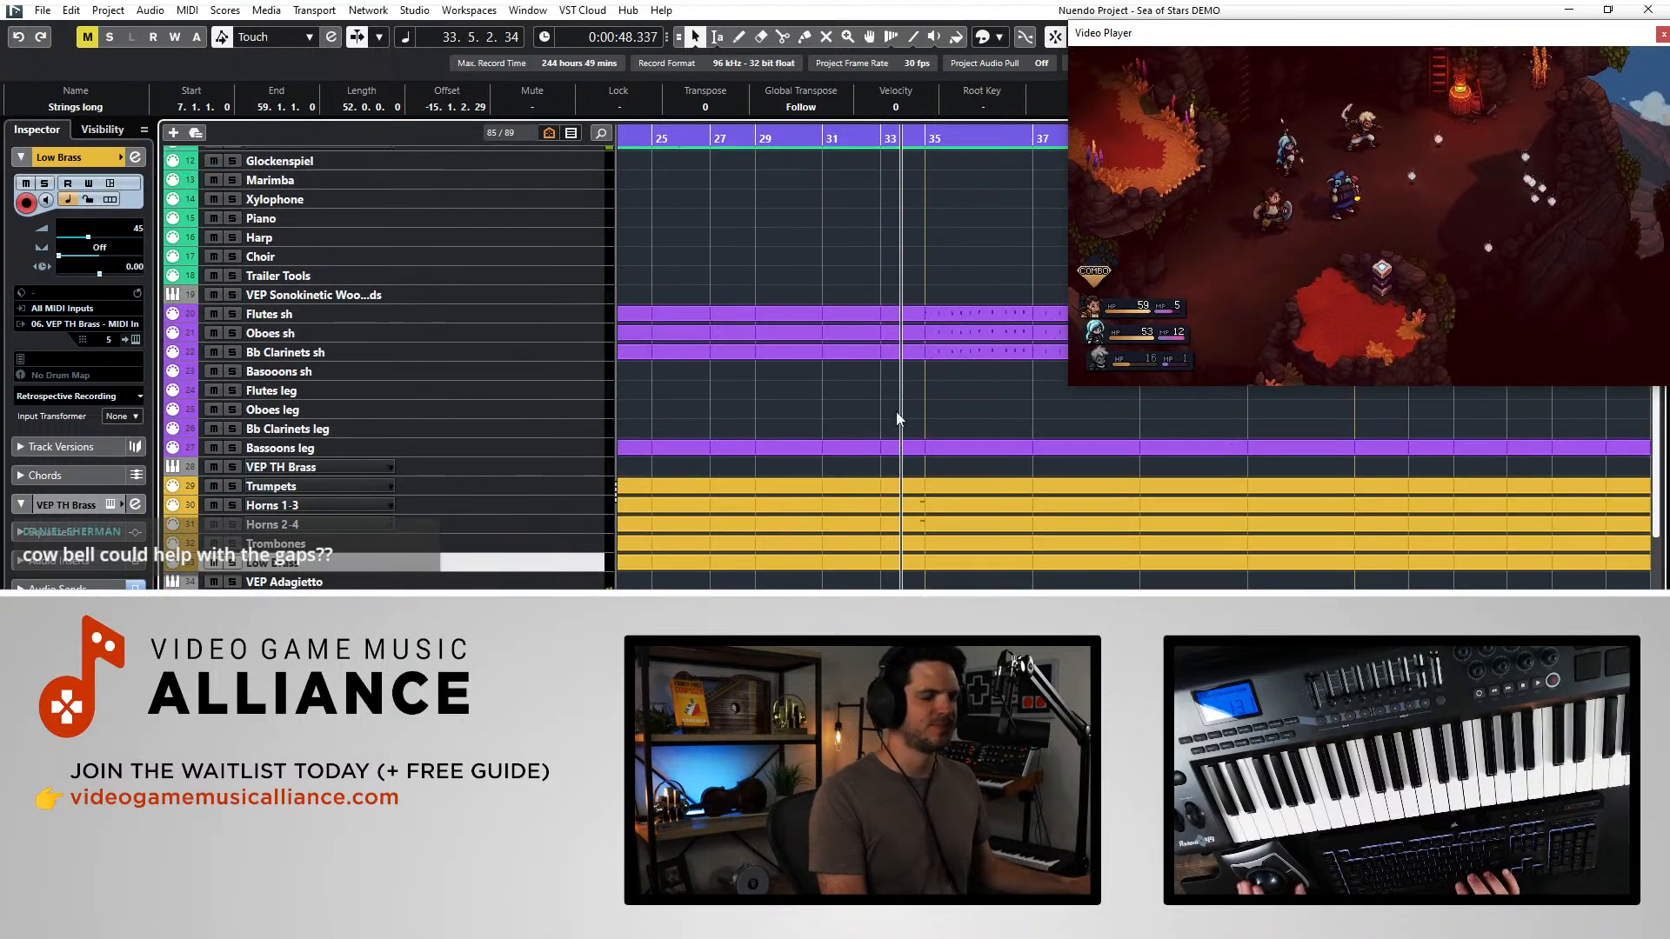
# - Open the Low Brass part in the key editor and draw a one-beat D2 note on beat 4 of bar 34
pyautogui.hscroll(1, 905, 530)
pyautogui.press('space')
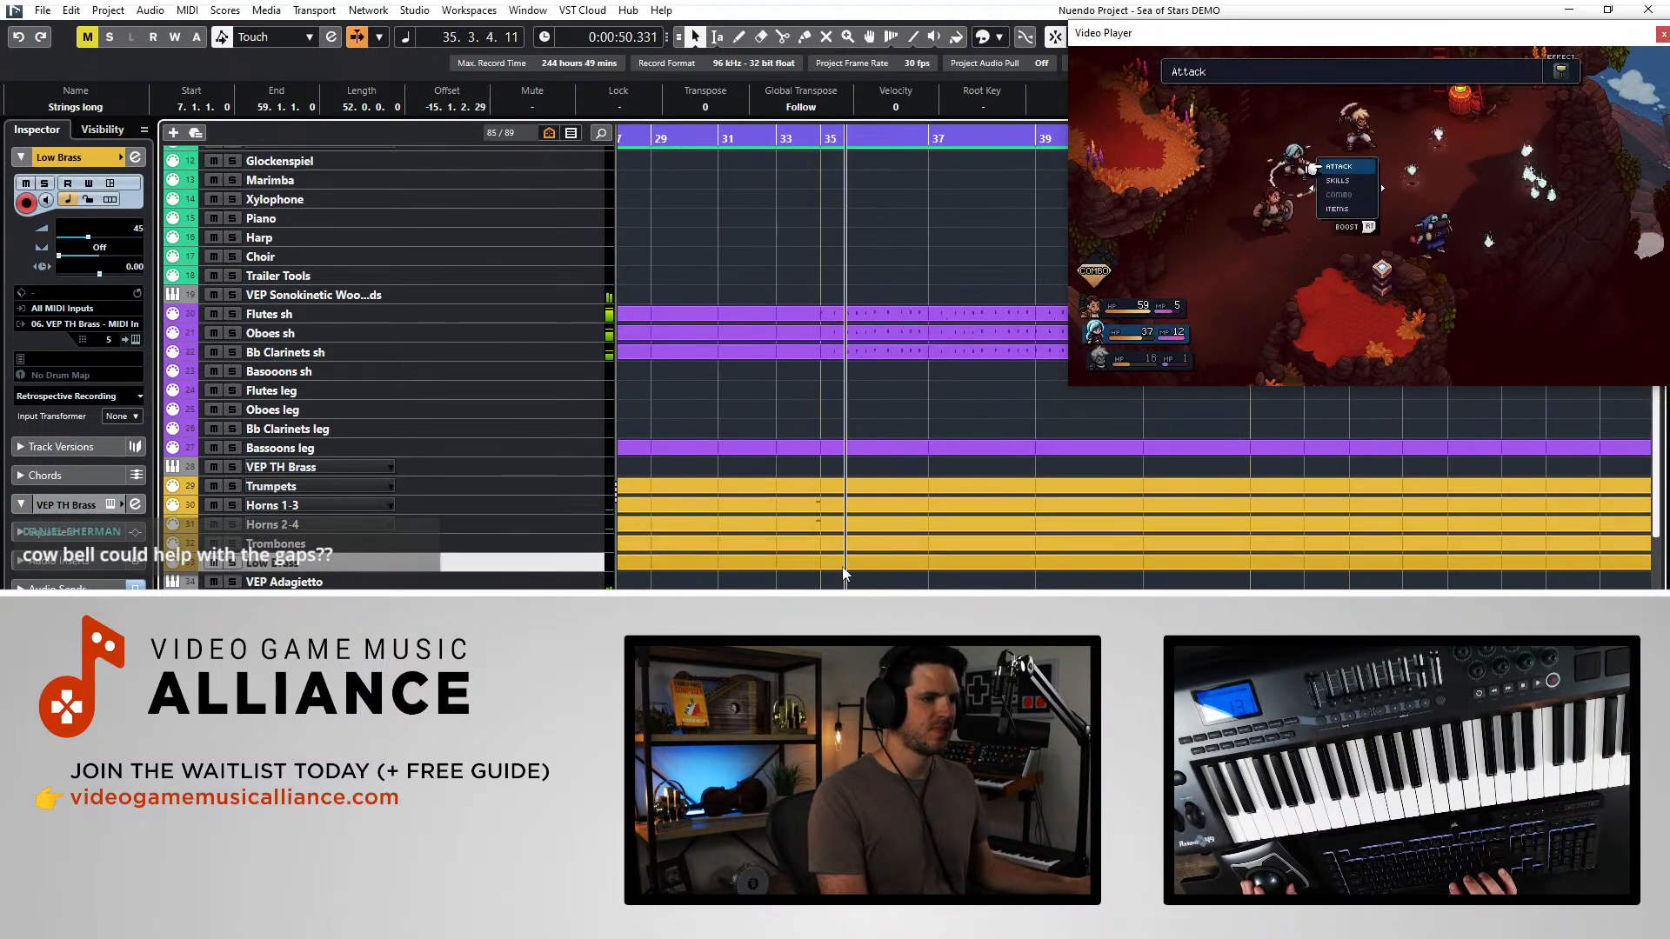
pyautogui.doubleClick(818, 562)
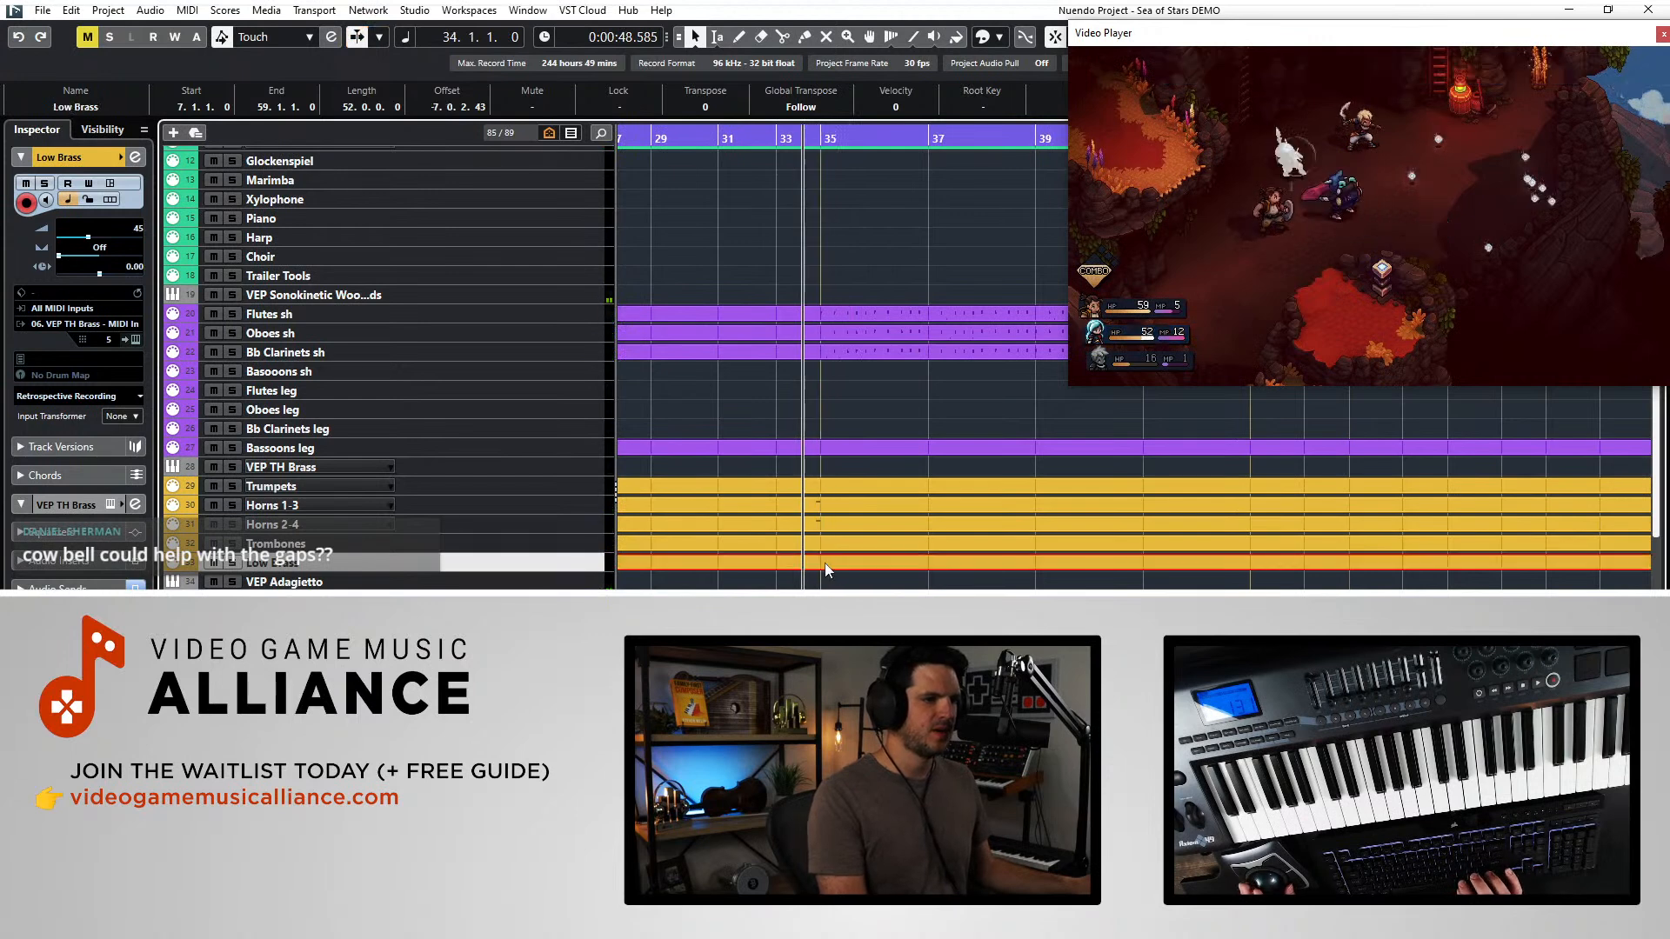
pyautogui.press('space')
pyautogui.press('h')
pyautogui.press('h')
pyautogui.press('h')
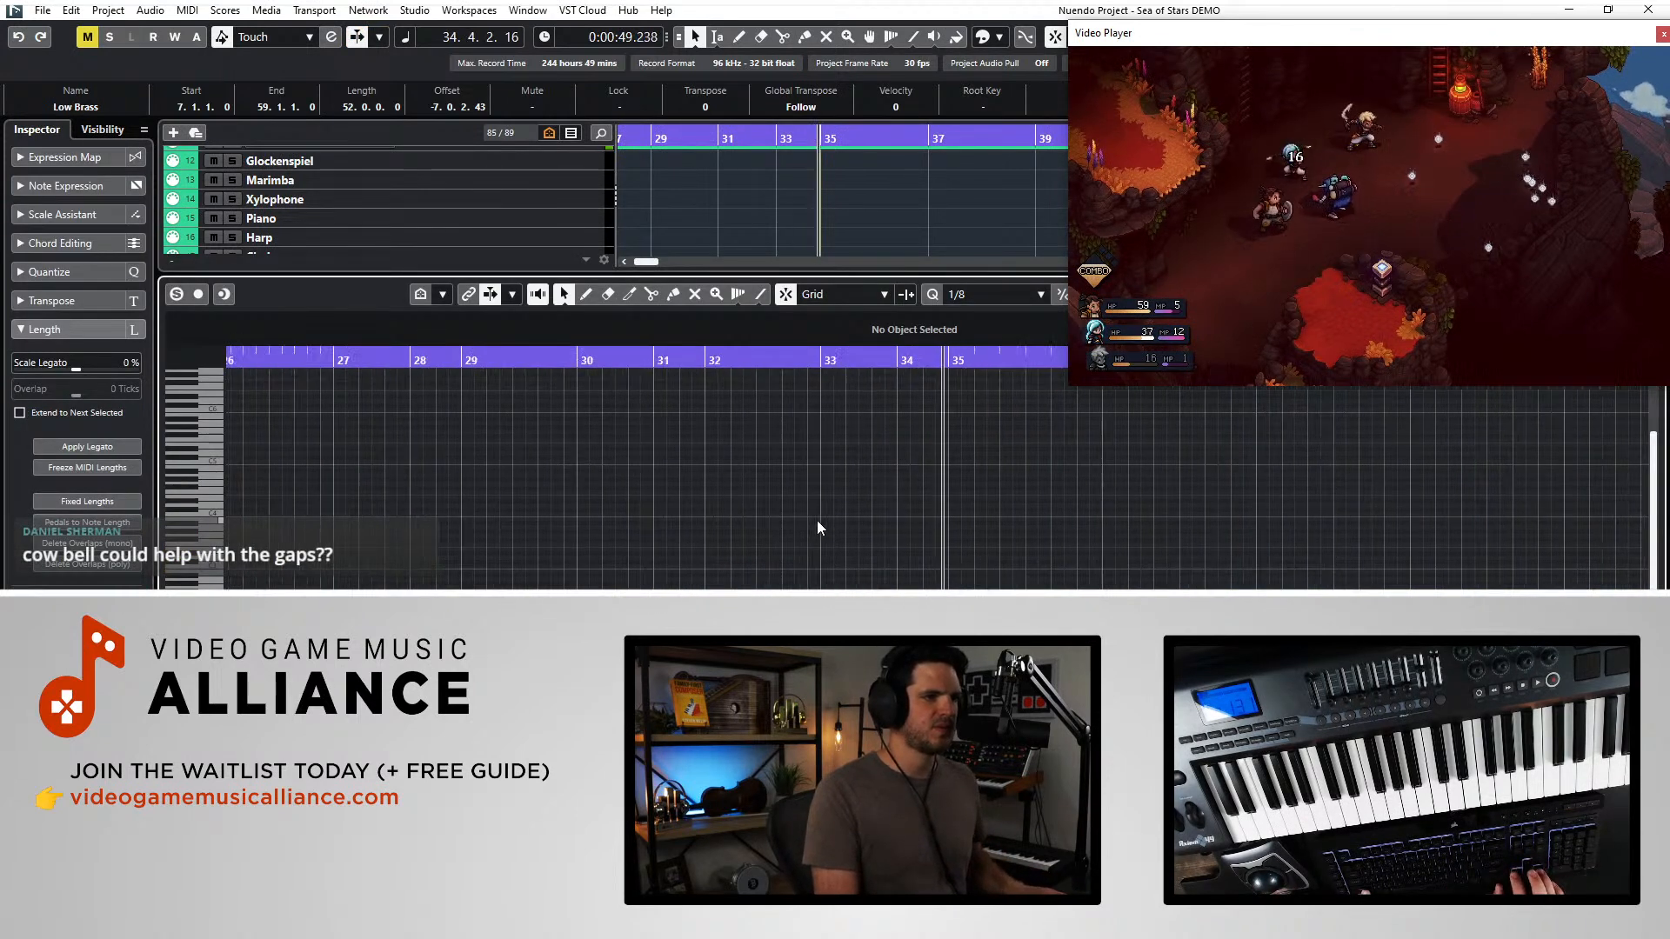
pyautogui.press('space')
pyautogui.moveTo(926, 604); pyautogui.dragTo(939, 604)
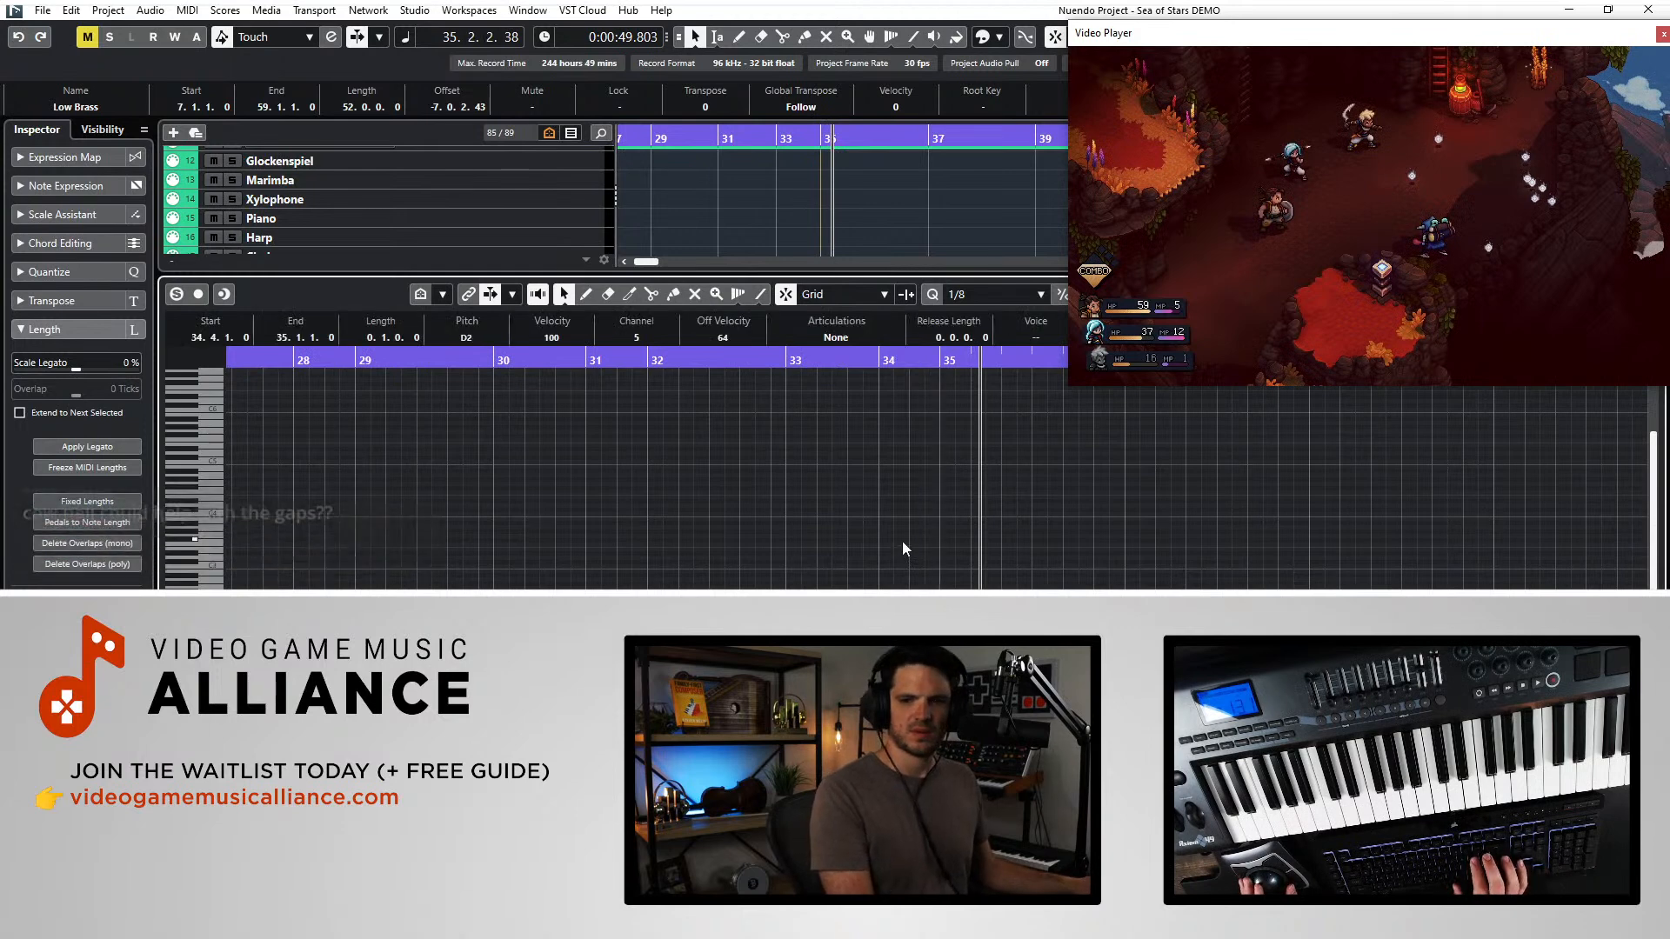
# - Transpose the Low Brass note before bar 35 up to G6 and close the key editor
pyautogui.press('Up')
pyautogui.press('Up')
pyautogui.press('Up')
pyautogui.press('Up')
pyautogui.press('Up')
pyautogui.press('Up')
pyautogui.press('Up')
pyautogui.press('Up')
pyautogui.press('Up')
pyautogui.press('Up')
pyautogui.press('Up')
pyautogui.press('Up')
pyautogui.press('Up')
pyautogui.press('Up')
pyautogui.press('Up')
pyautogui.press('Up')
pyautogui.press('Up')
pyautogui.press('Up')
pyautogui.press('Up')
pyautogui.press('Up')
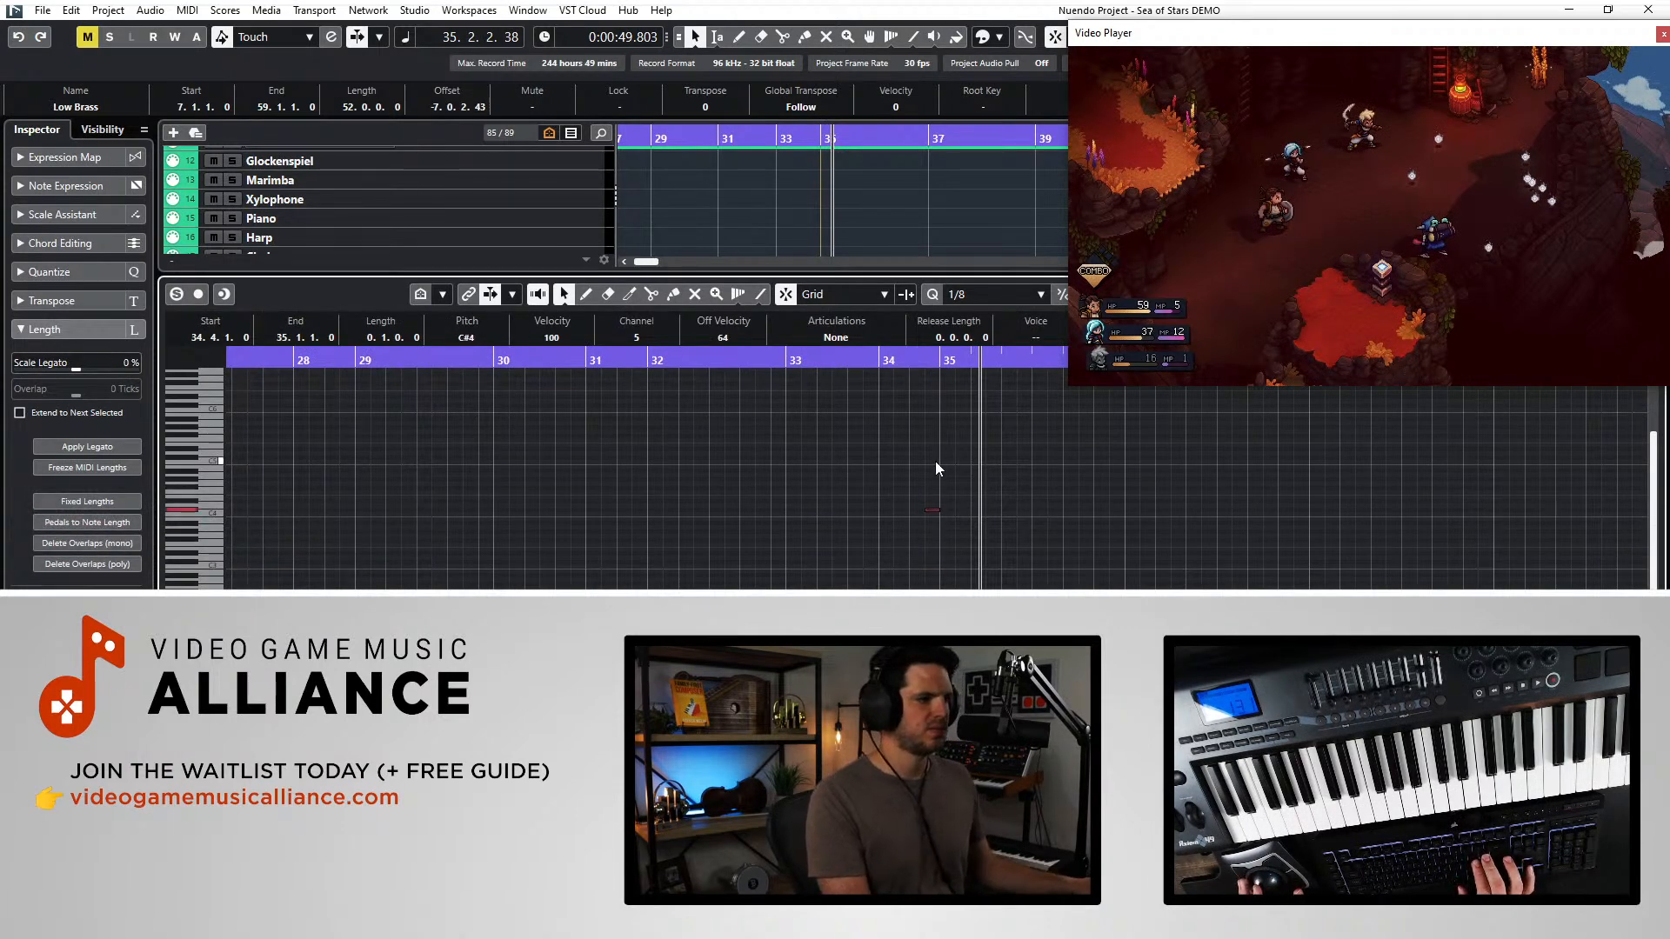
pyautogui.press('Up')
pyautogui.press('Up')
pyautogui.press('Up')
pyautogui.press('Up')
pyautogui.press('Up')
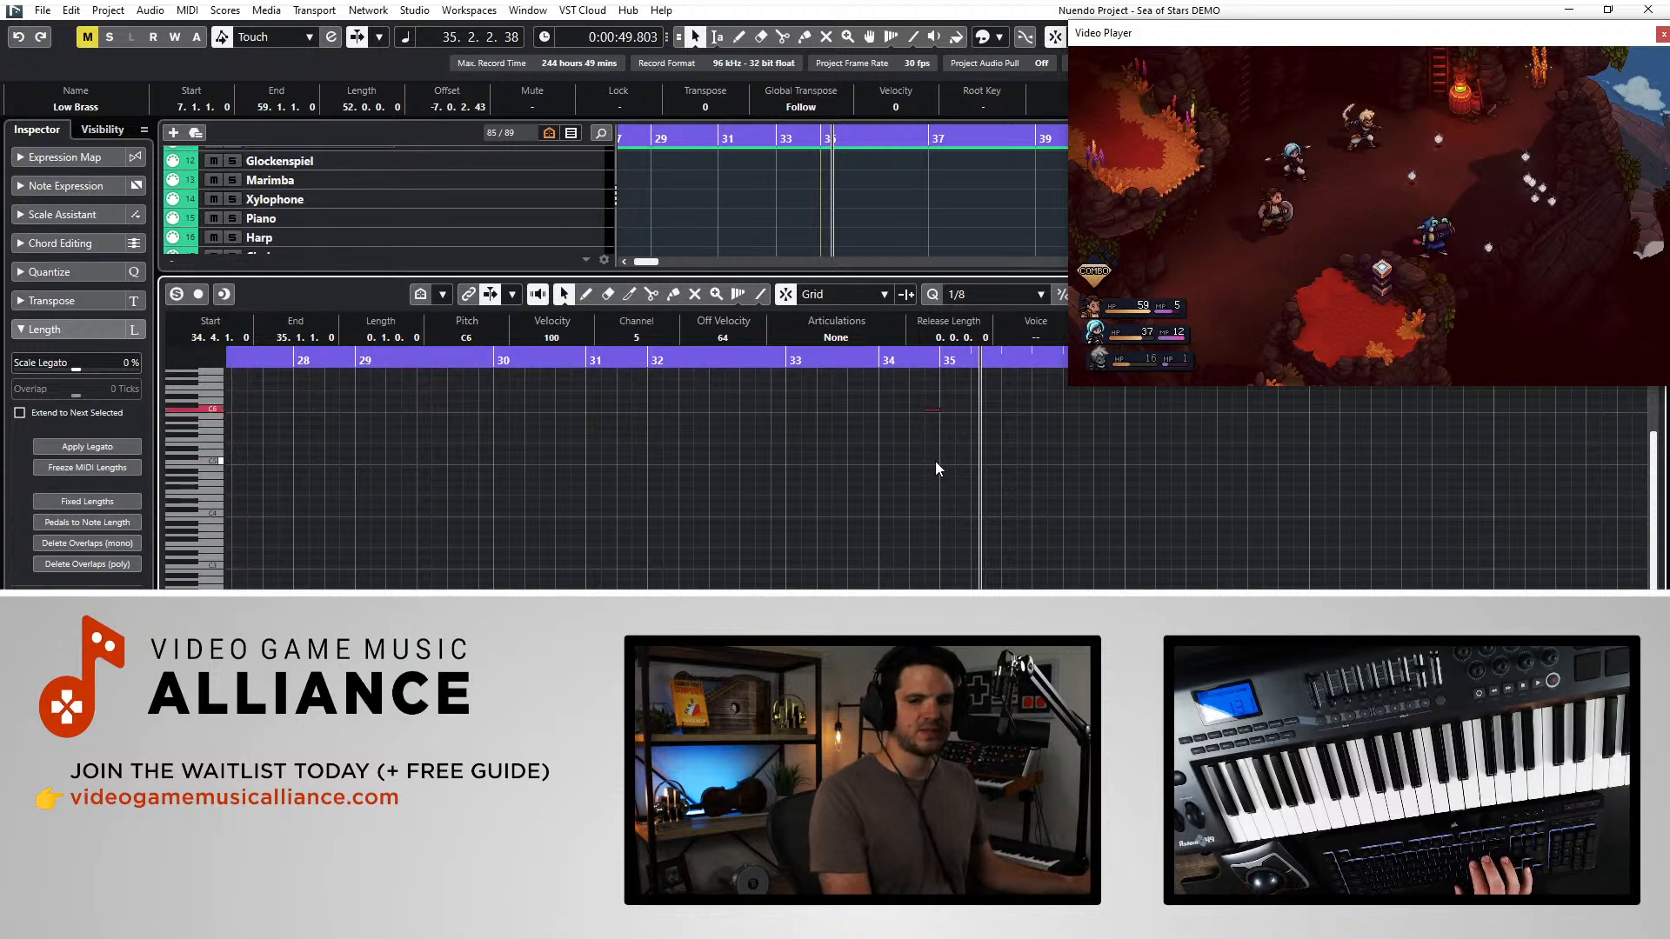
pyautogui.press('Up')
pyautogui.press('Up')
pyautogui.press('Up')
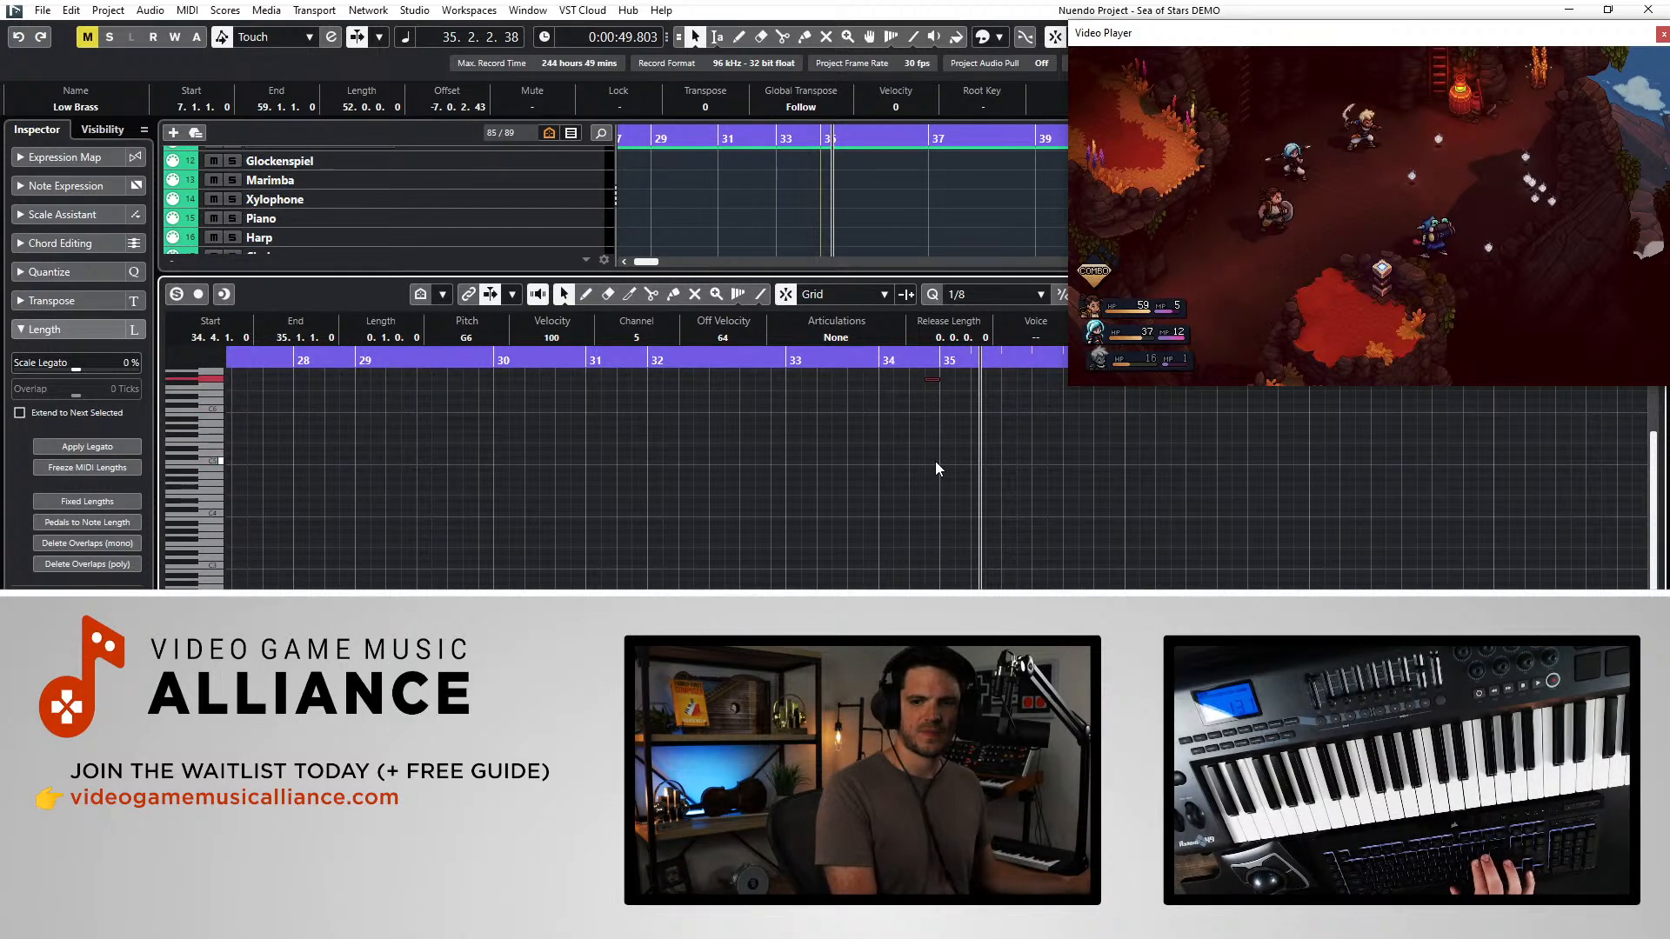
pyautogui.press('Return')
pyautogui.press('KP_0')
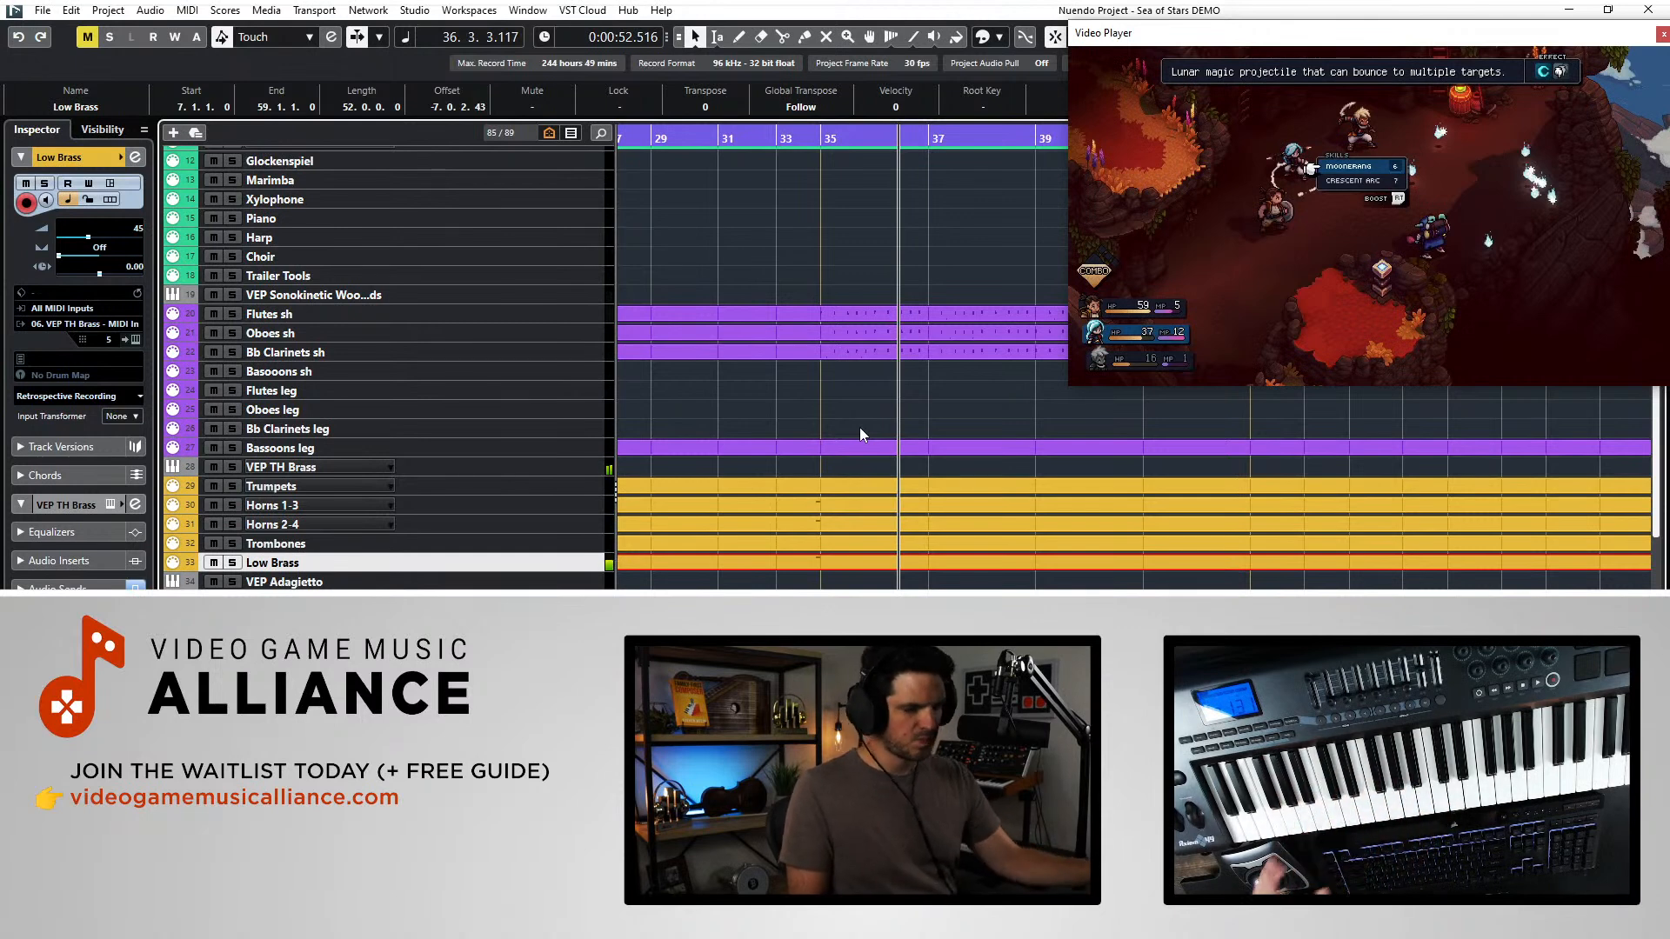
# - Reopen the Low Brass part, change the note before bar 35 to F6, and return to the arrangement
pyautogui.doubleClick(840, 562)
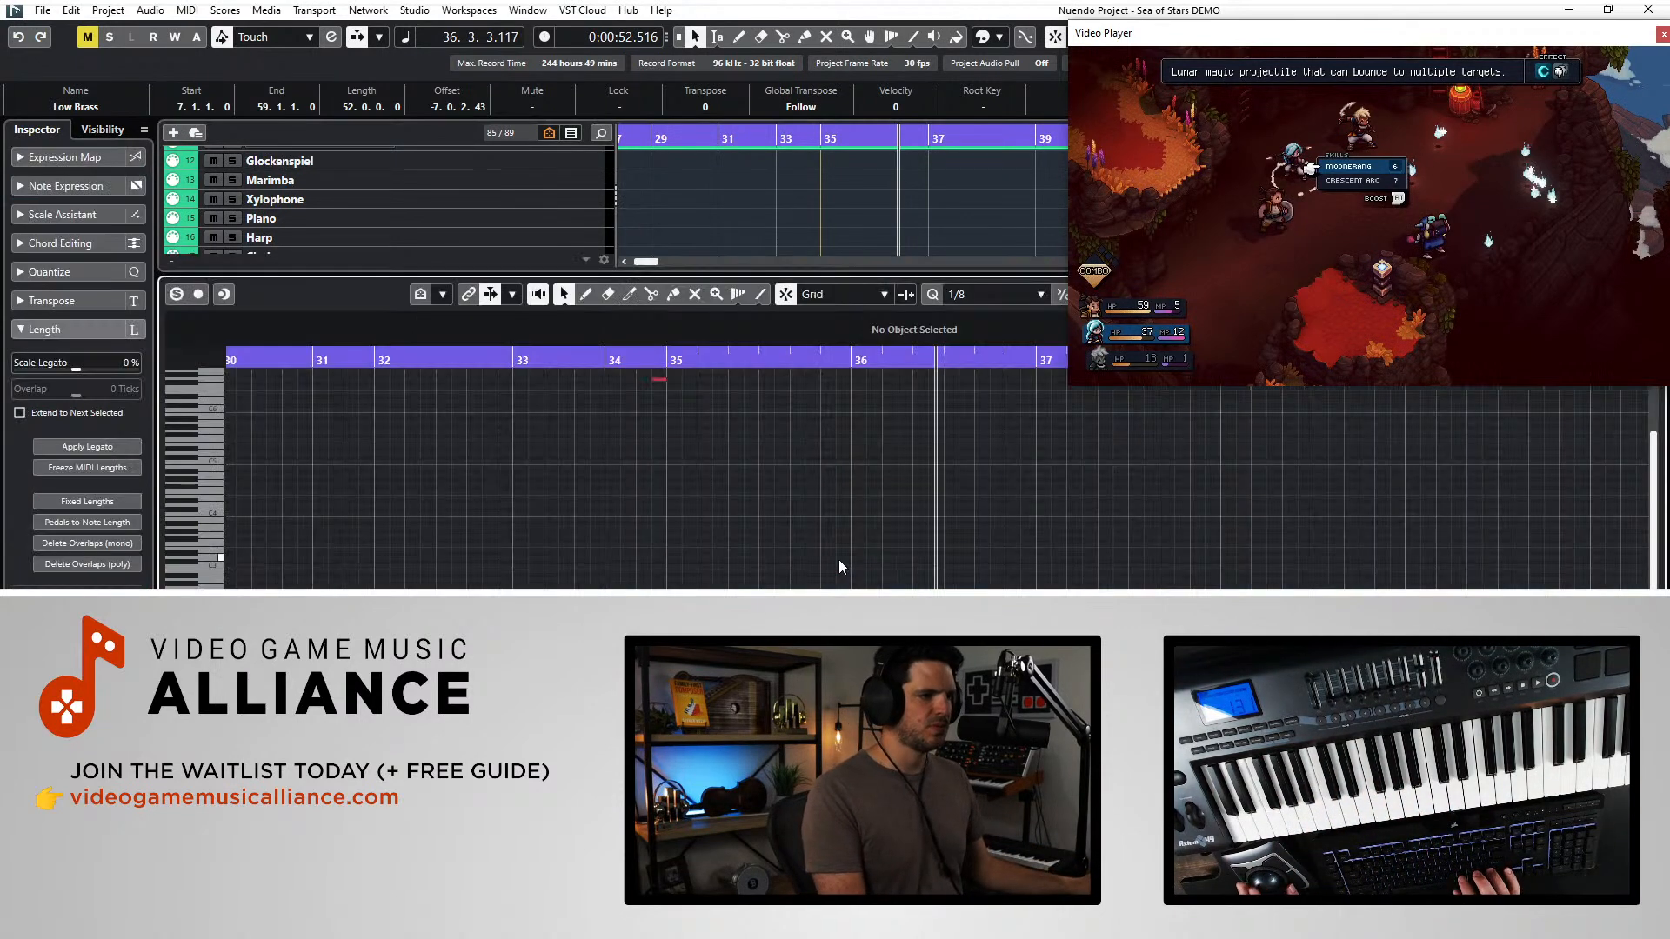
pyautogui.moveTo(741, 454); pyautogui.dragTo(620, 365)
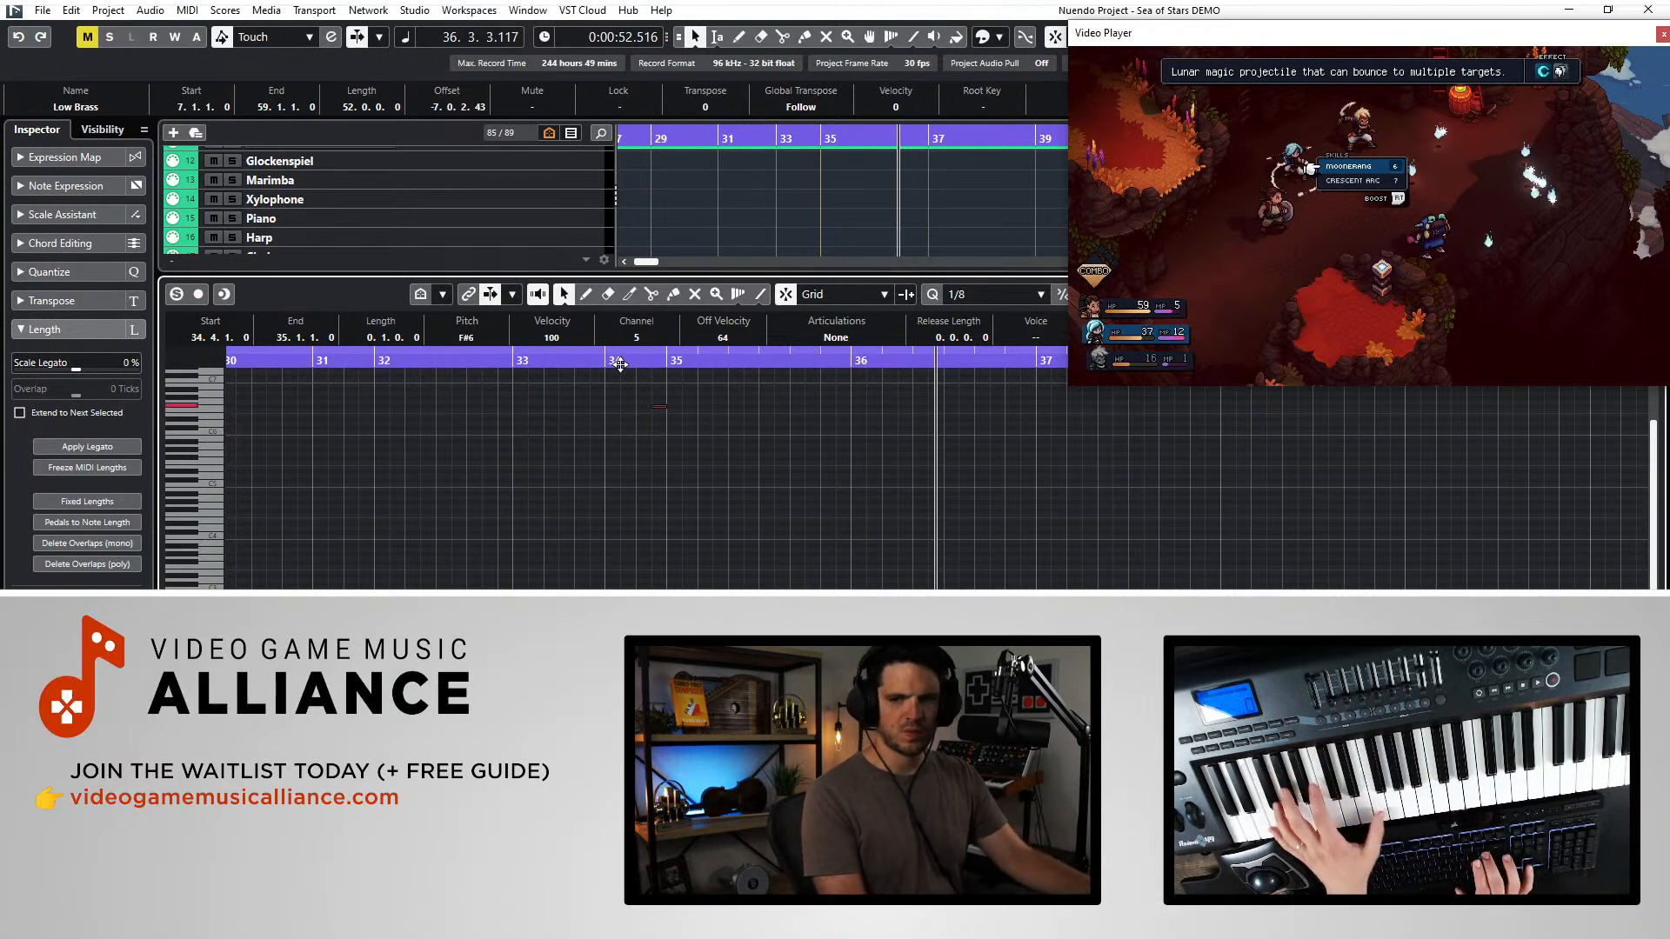
pyautogui.press('Up')
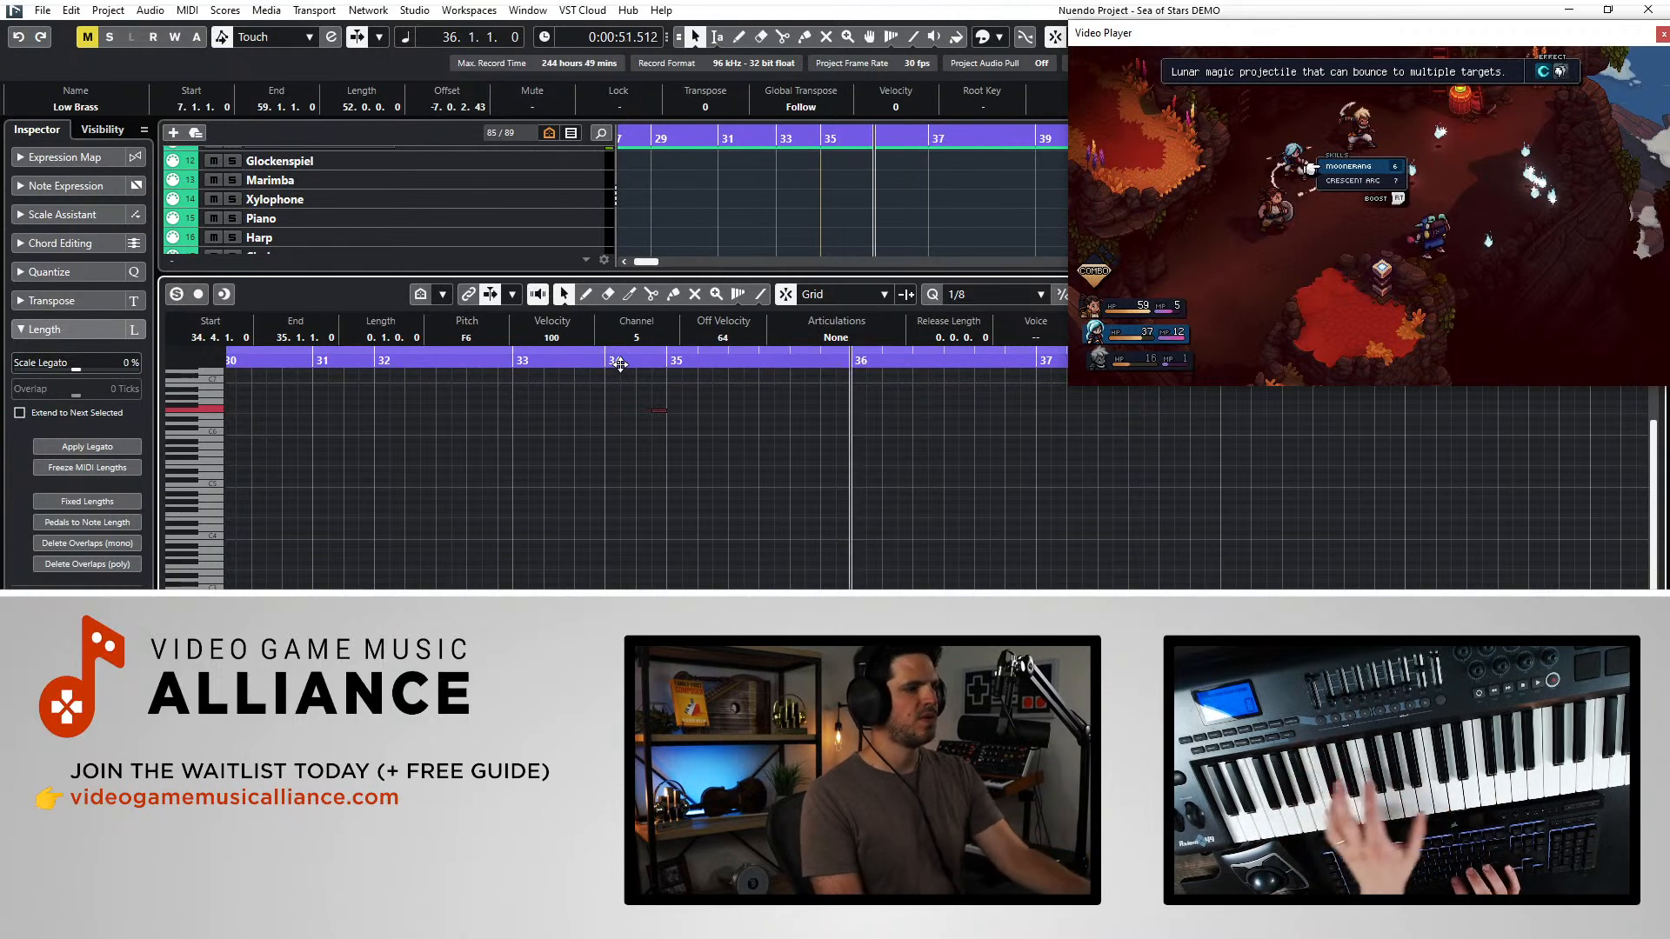
pyautogui.click(620, 364)
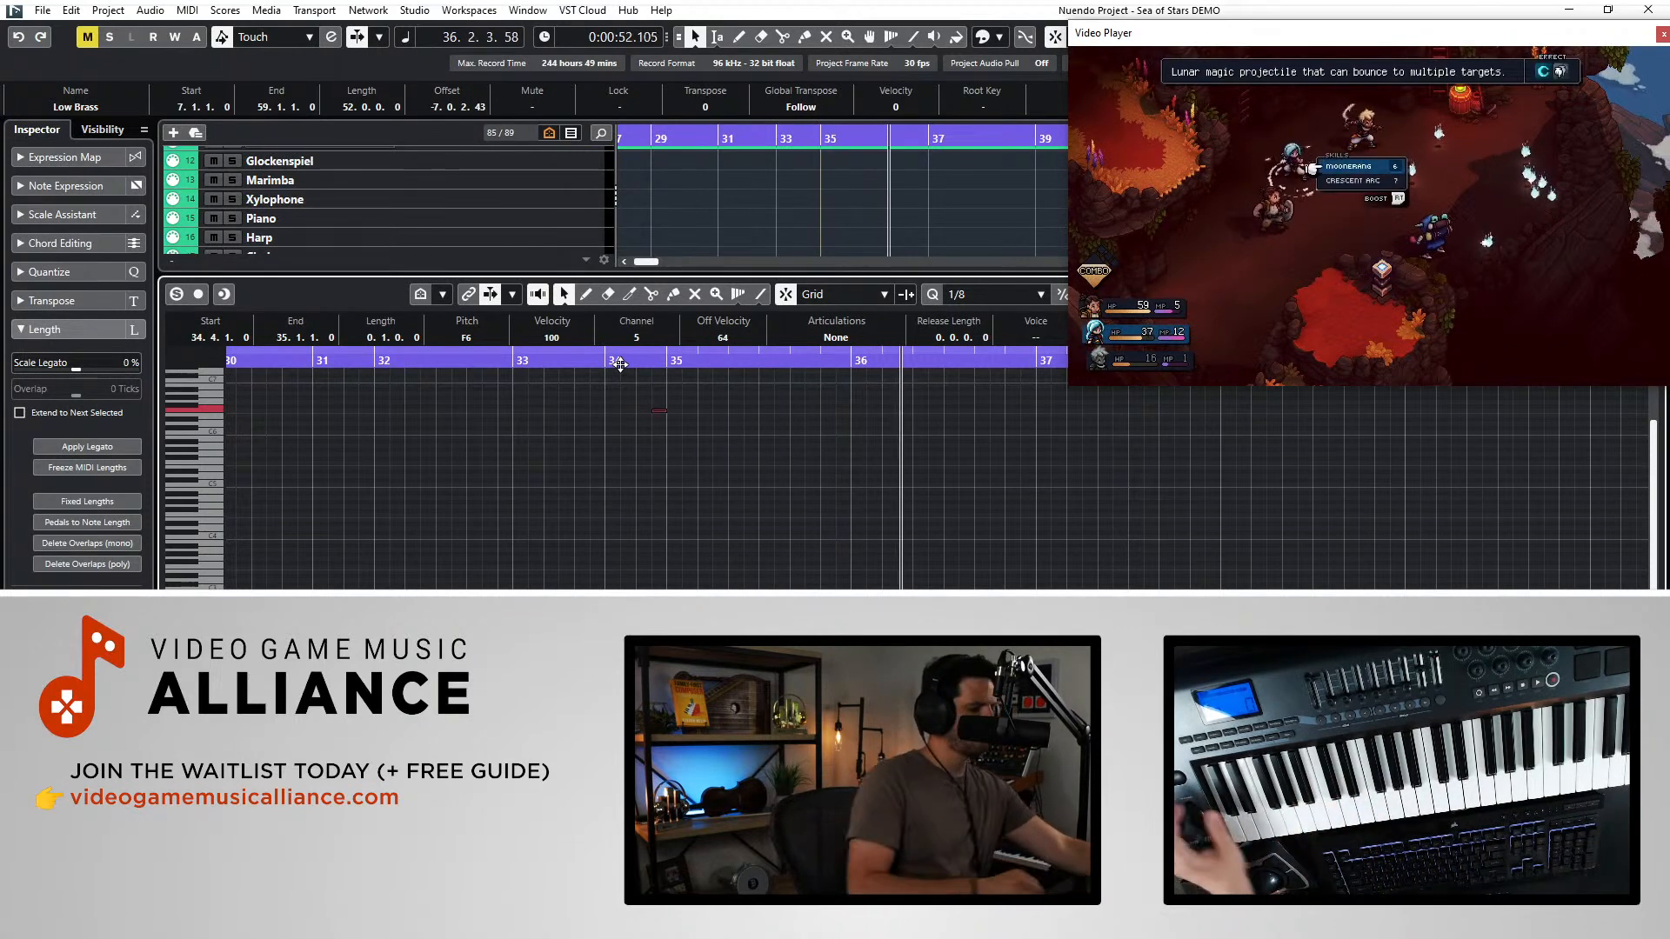
pyautogui.hotkey('ctrl', 'e')
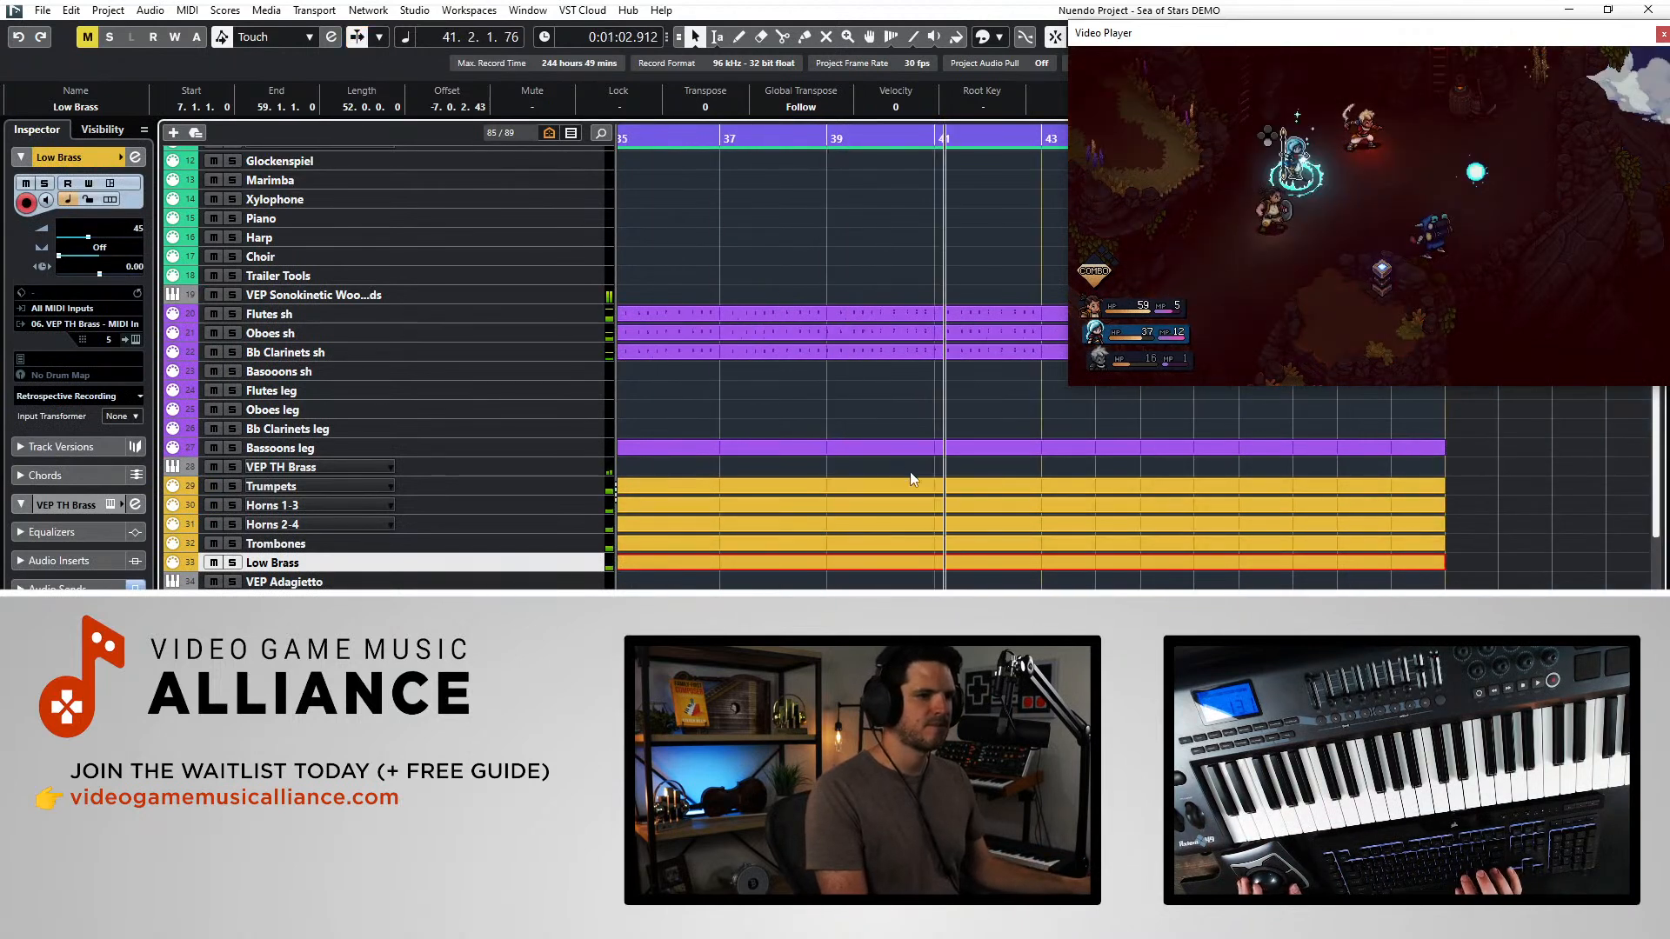
# - Record a trial Low Brass take over about bars 43 to 58, undo it, and replay from bar 51
pyautogui.press('KP_Multiply')
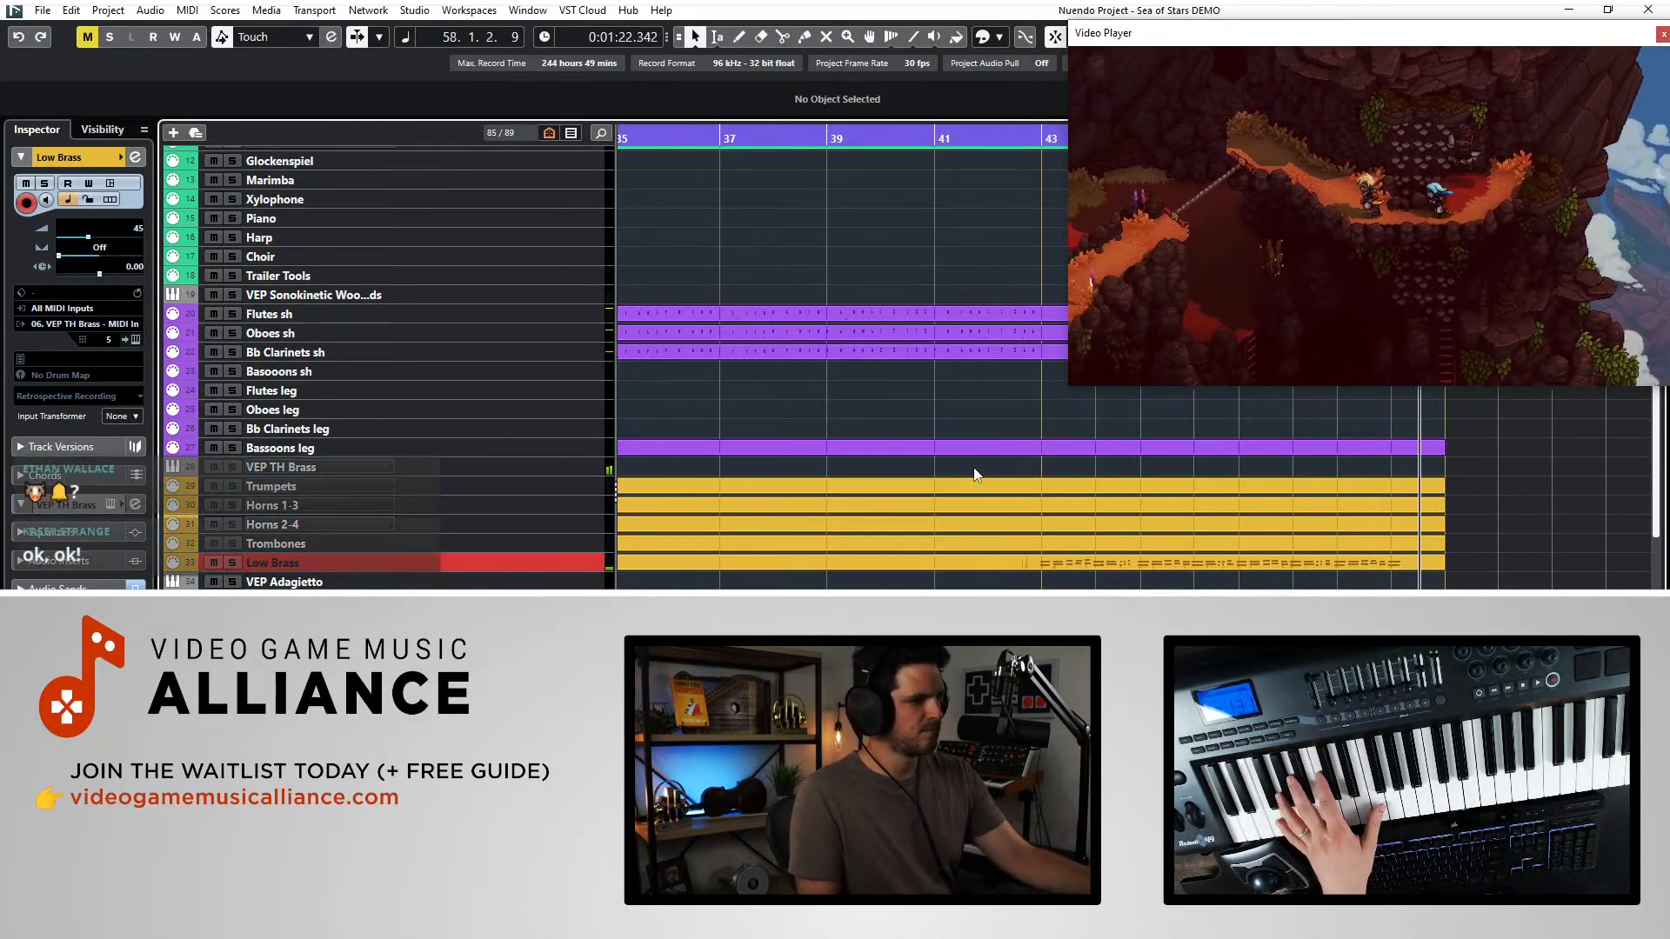
pyautogui.press('space')
pyautogui.hotkey('ctrl', 'z')
pyautogui.press('KP_Subtract')
pyautogui.press('KP_Subtract')
pyautogui.press('KP_Subtract')
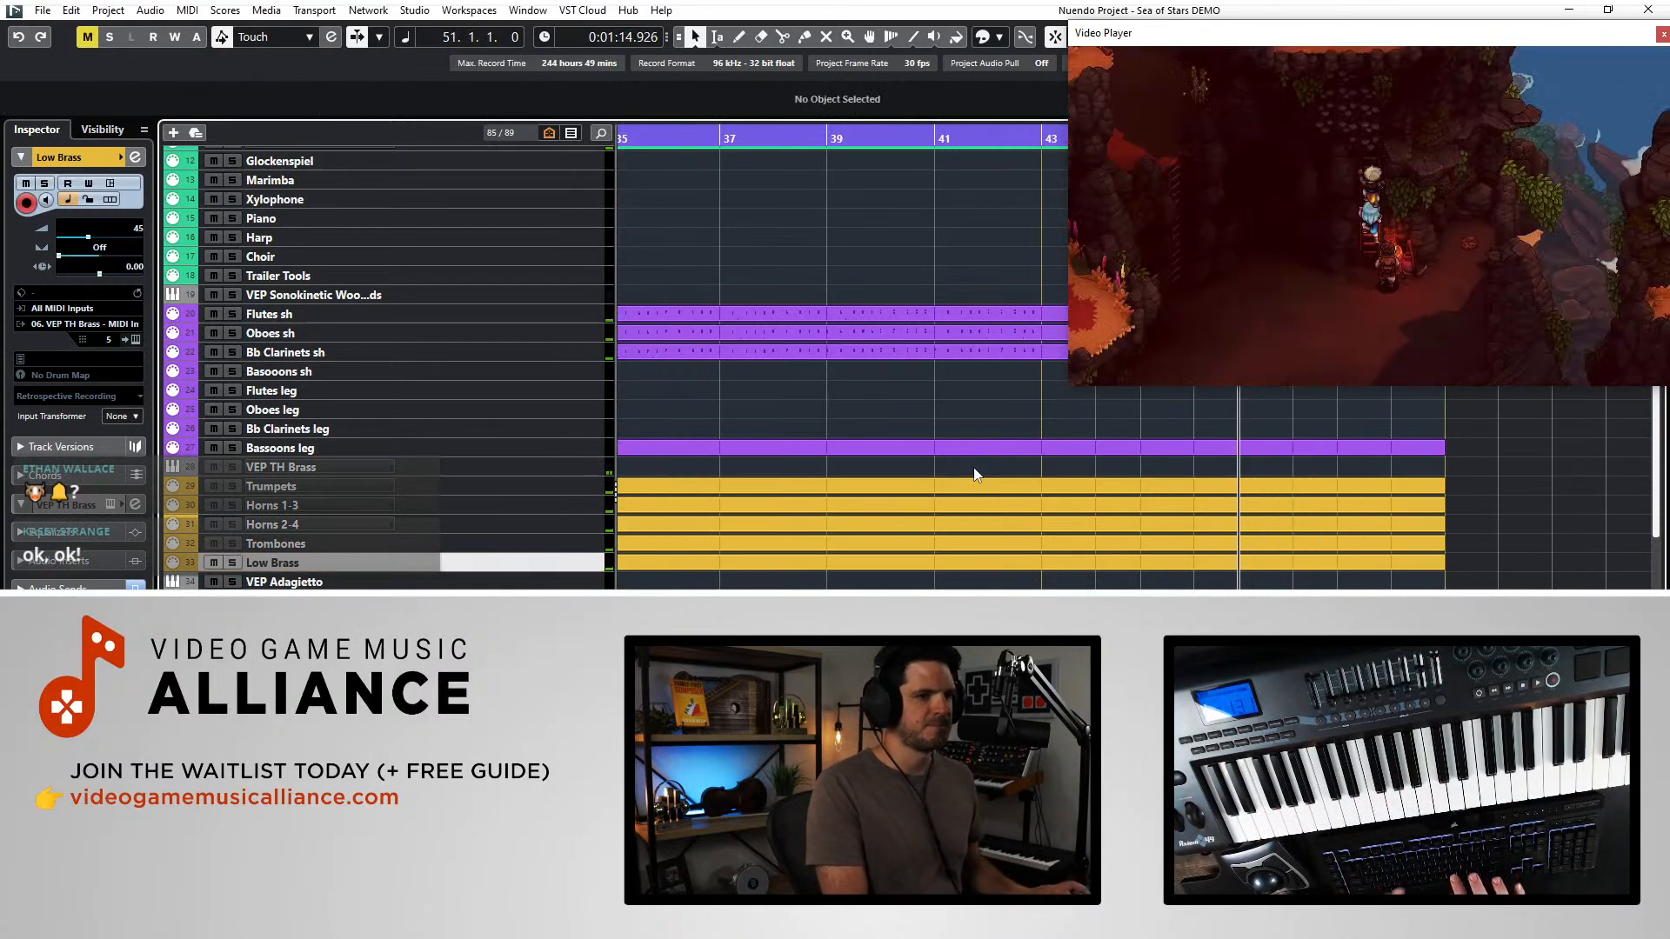
pyautogui.press('space')
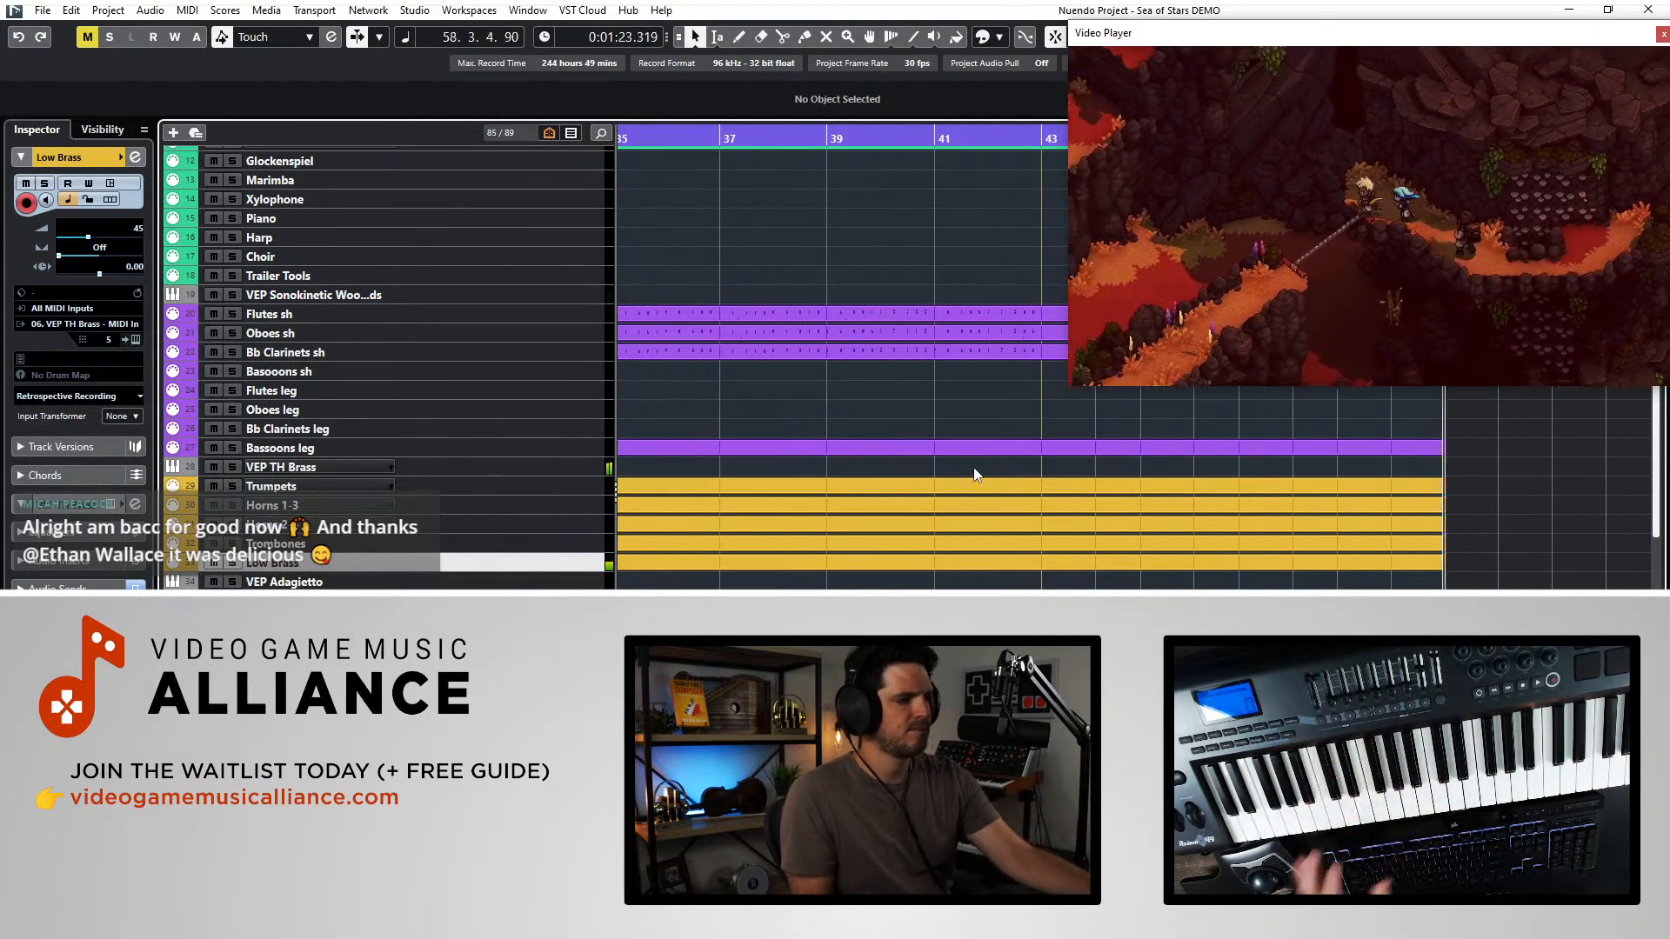
# - Audition the Horns 1-3 track around bar 48, mute it, stop playback and rewind past bar 47
pyautogui.hscroll(10, 945, 510)
pyautogui.hscroll(2, 945, 513)
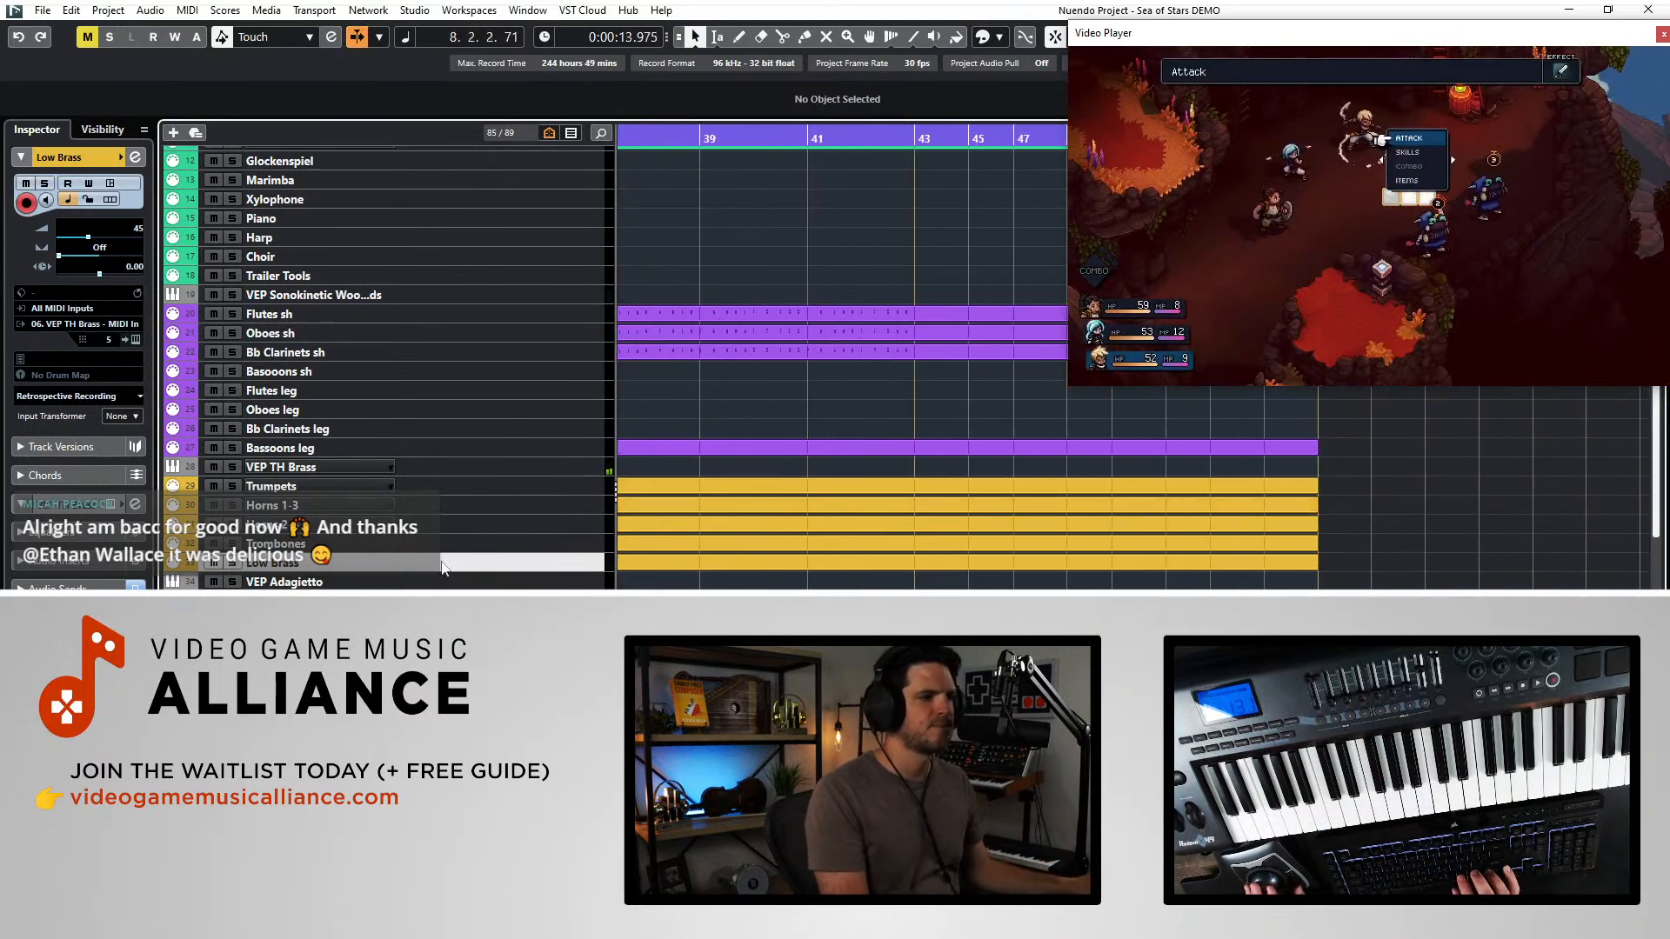
pyautogui.click(520, 504)
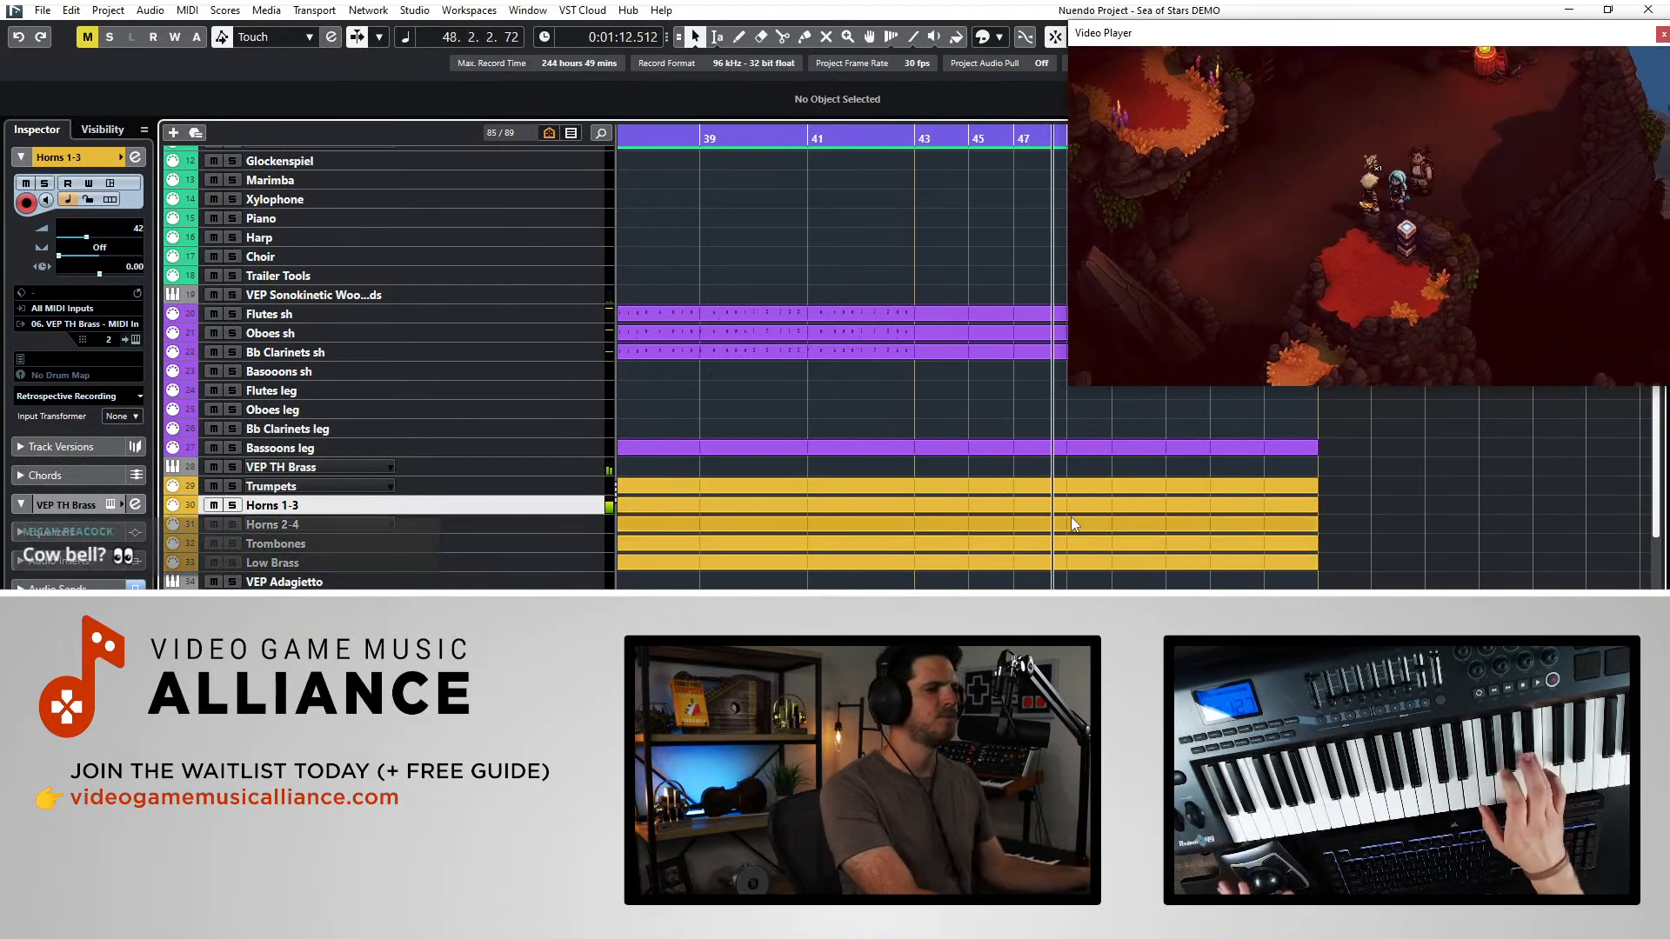
pyautogui.press('m')
pyautogui.press('space')
pyautogui.press('KP_Subtract')
pyautogui.press('KP_Subtract')
pyautogui.press('KP_Subtract')
pyautogui.press('KP_Subtract')
pyautogui.press('KP_Subtract')
pyautogui.press('KP_Subtract')
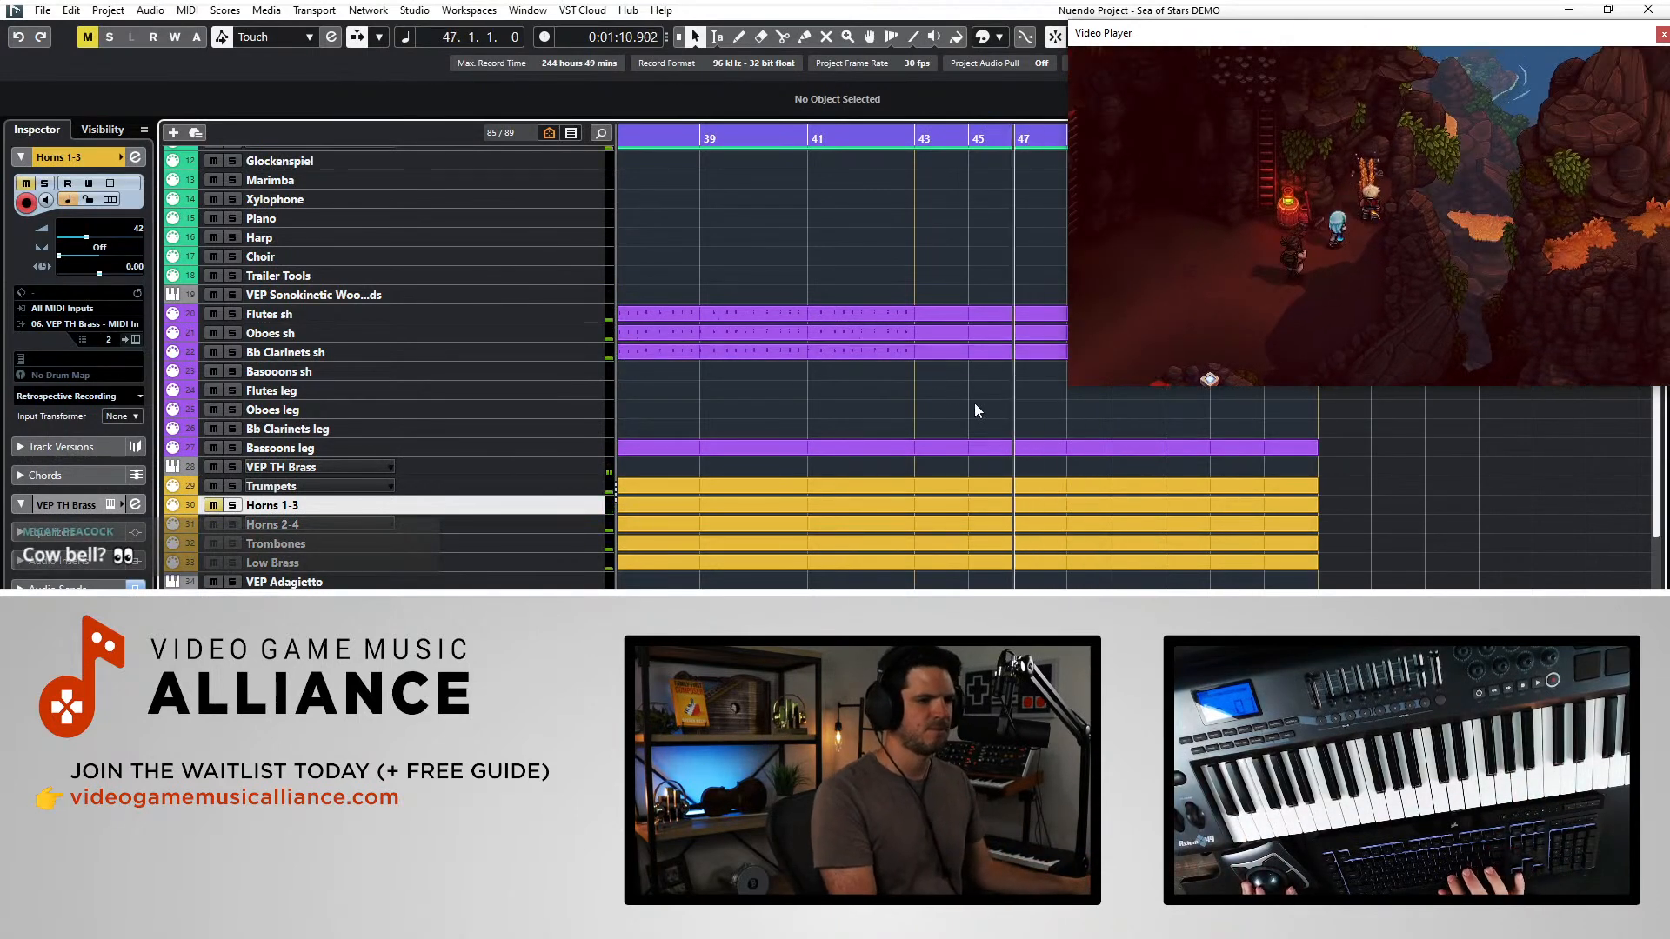
pyautogui.press('KP_Subtract')
pyautogui.press('KP_Subtract')
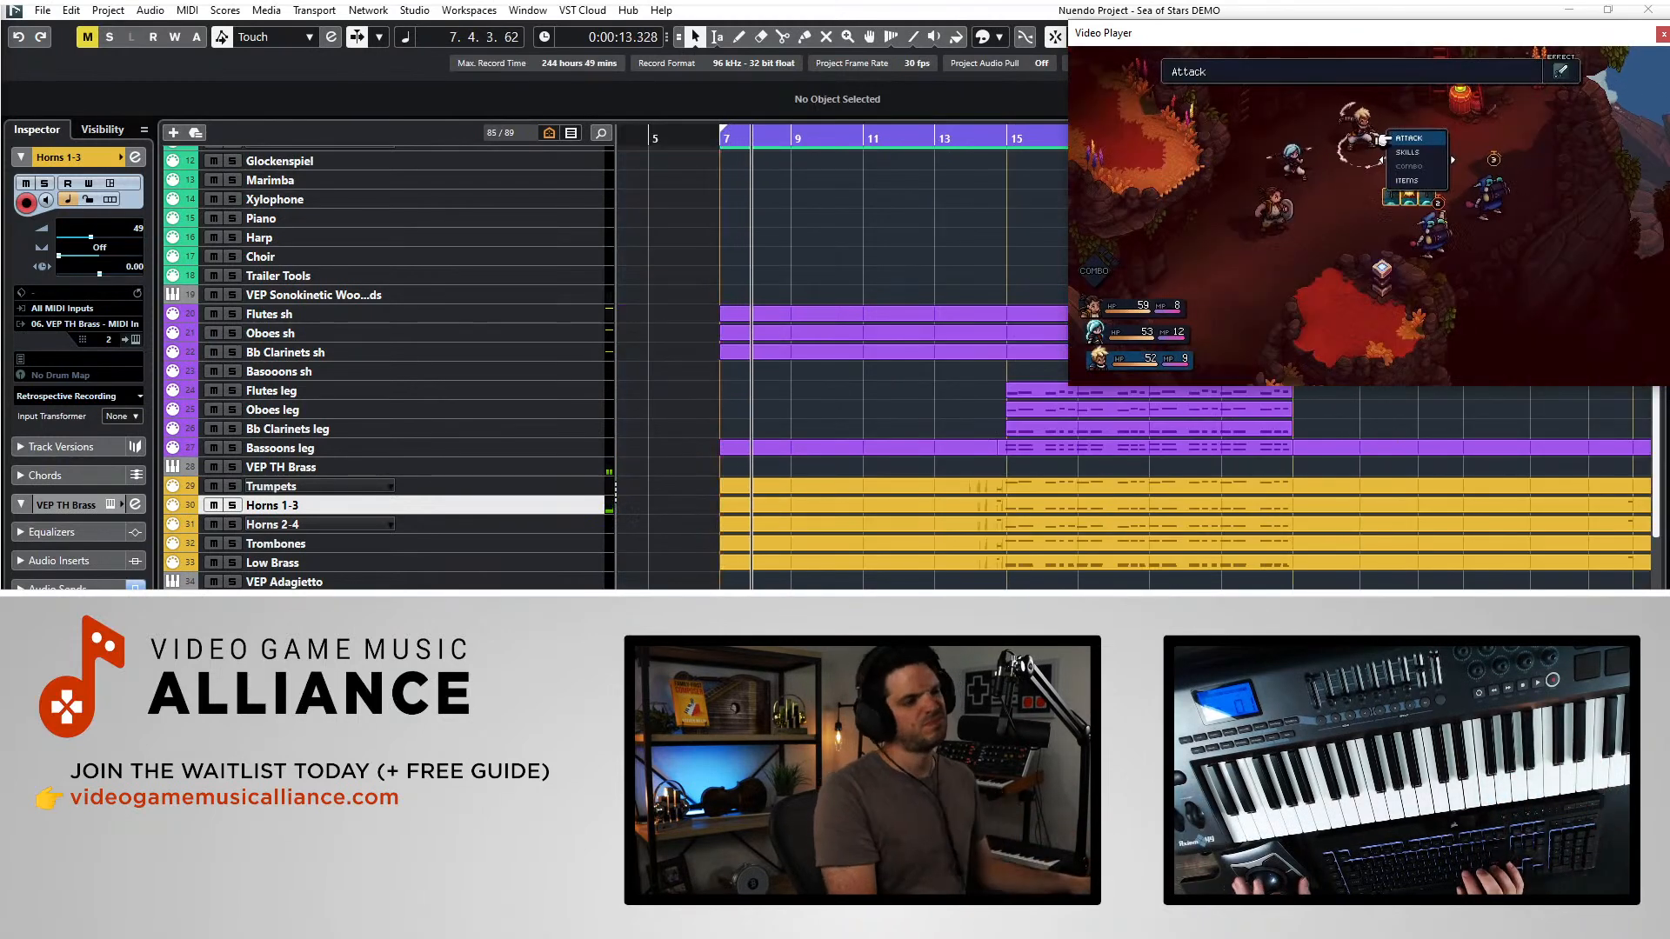
# - Look over the upper tracks from the markers down to the percussion and keyboards around bar 9
pyautogui.scroll(5, 213, 233)
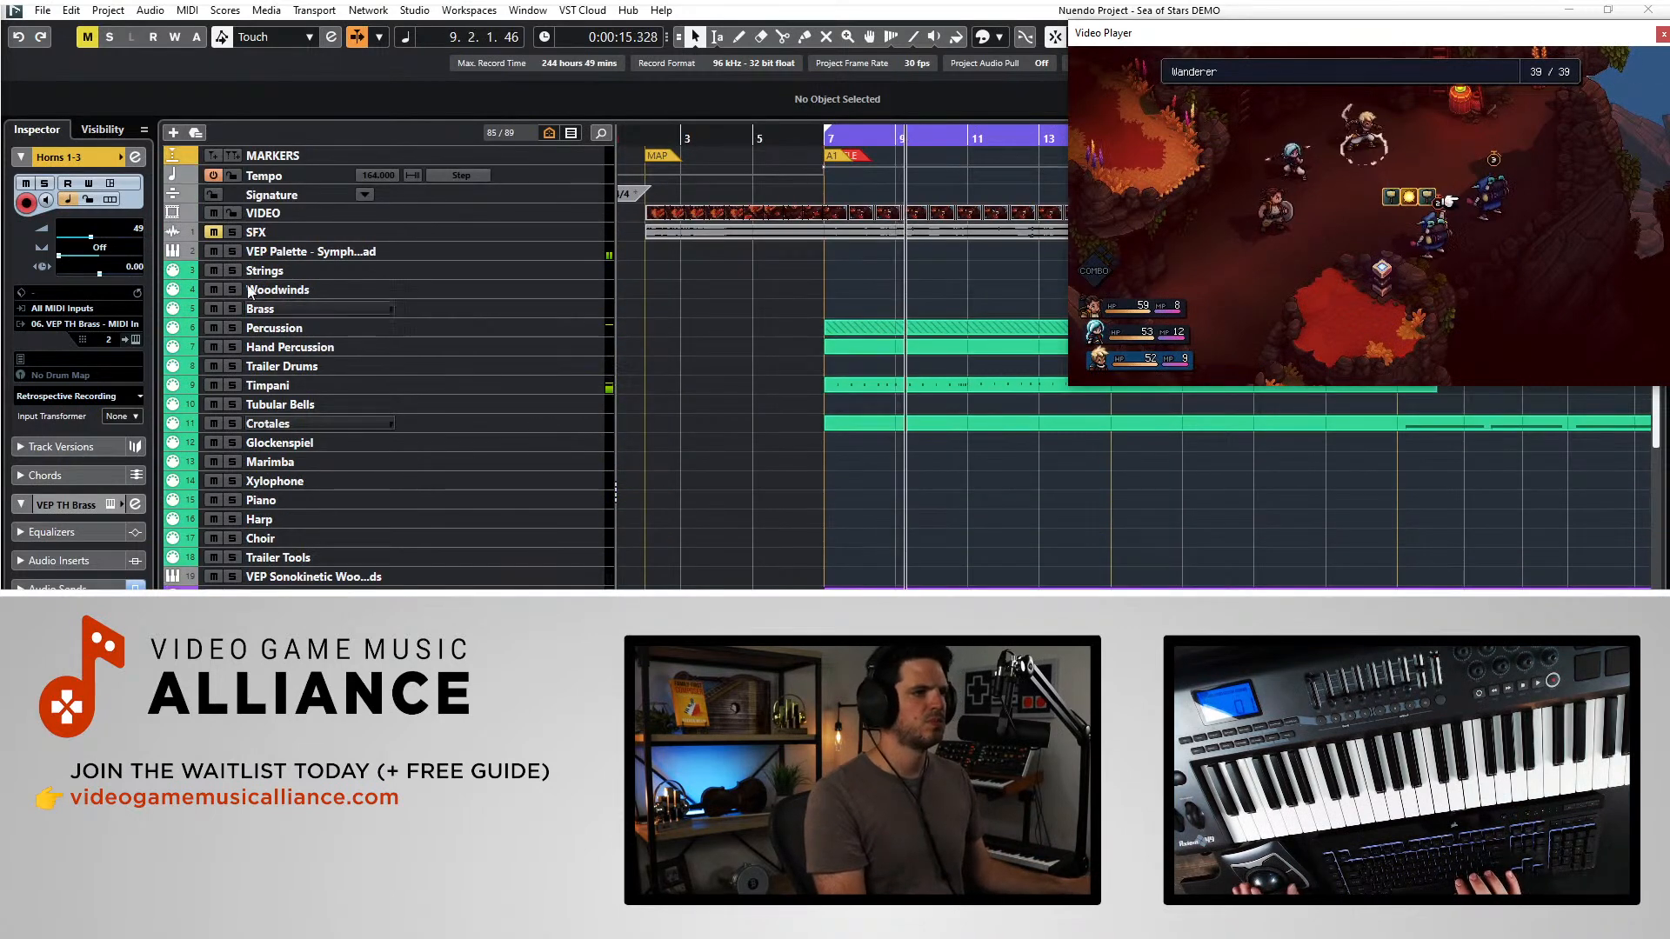
# - Unmute the SFX track and play back the transition around bar 43 against the game video
pyautogui.click(213, 232)
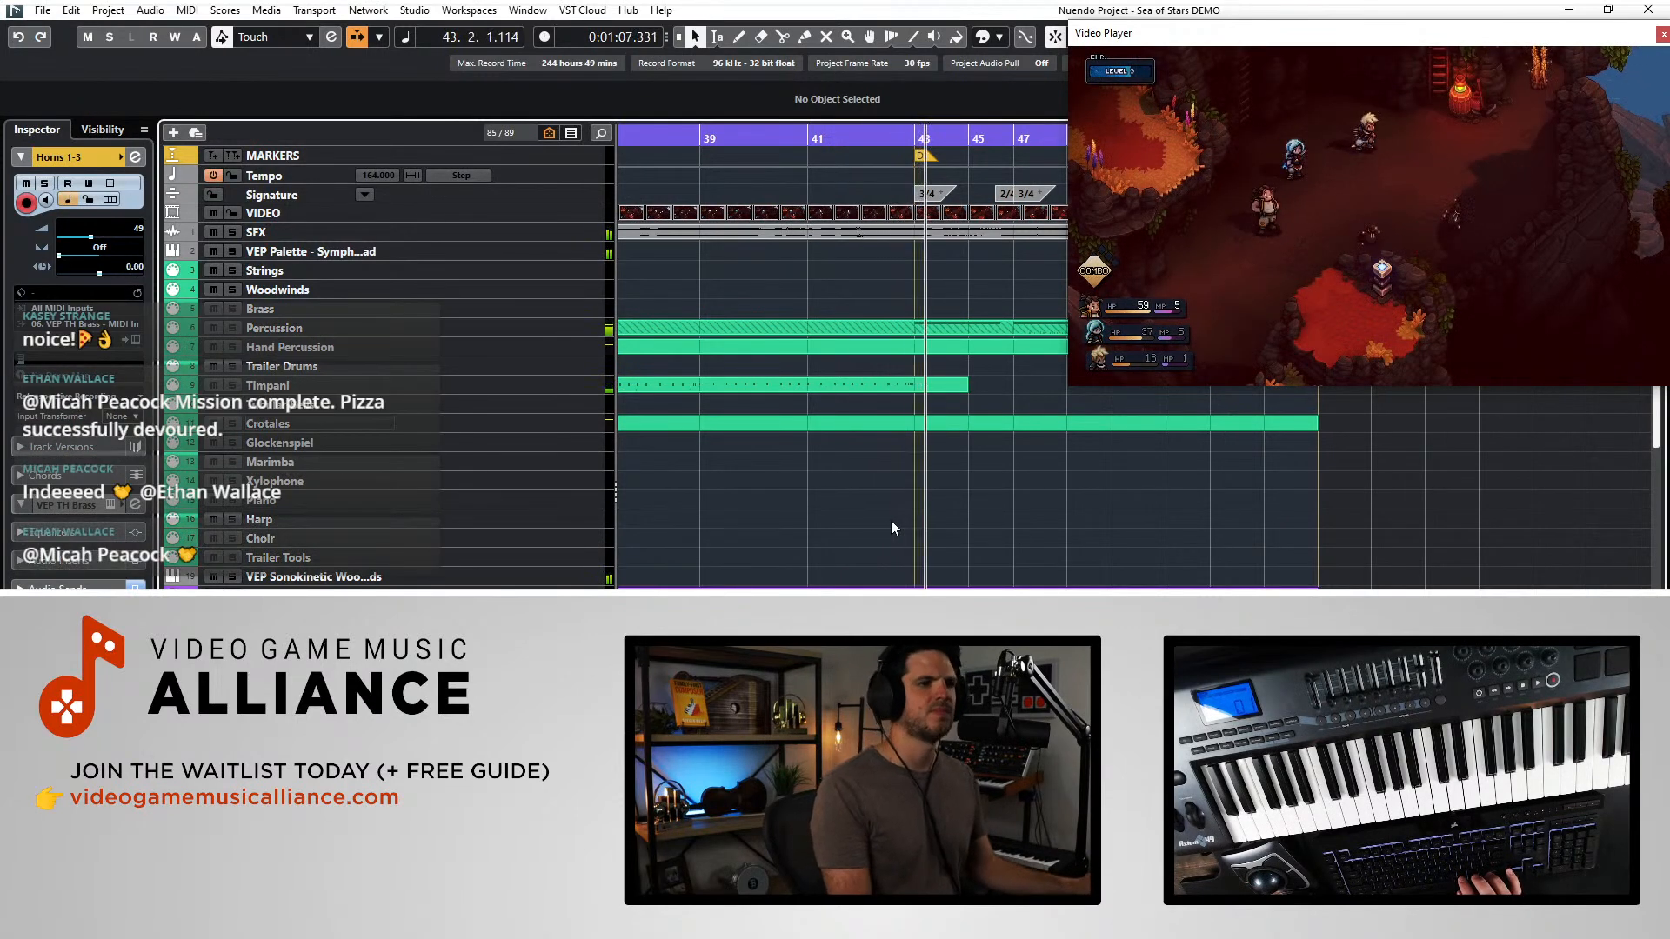
pyautogui.press('g')
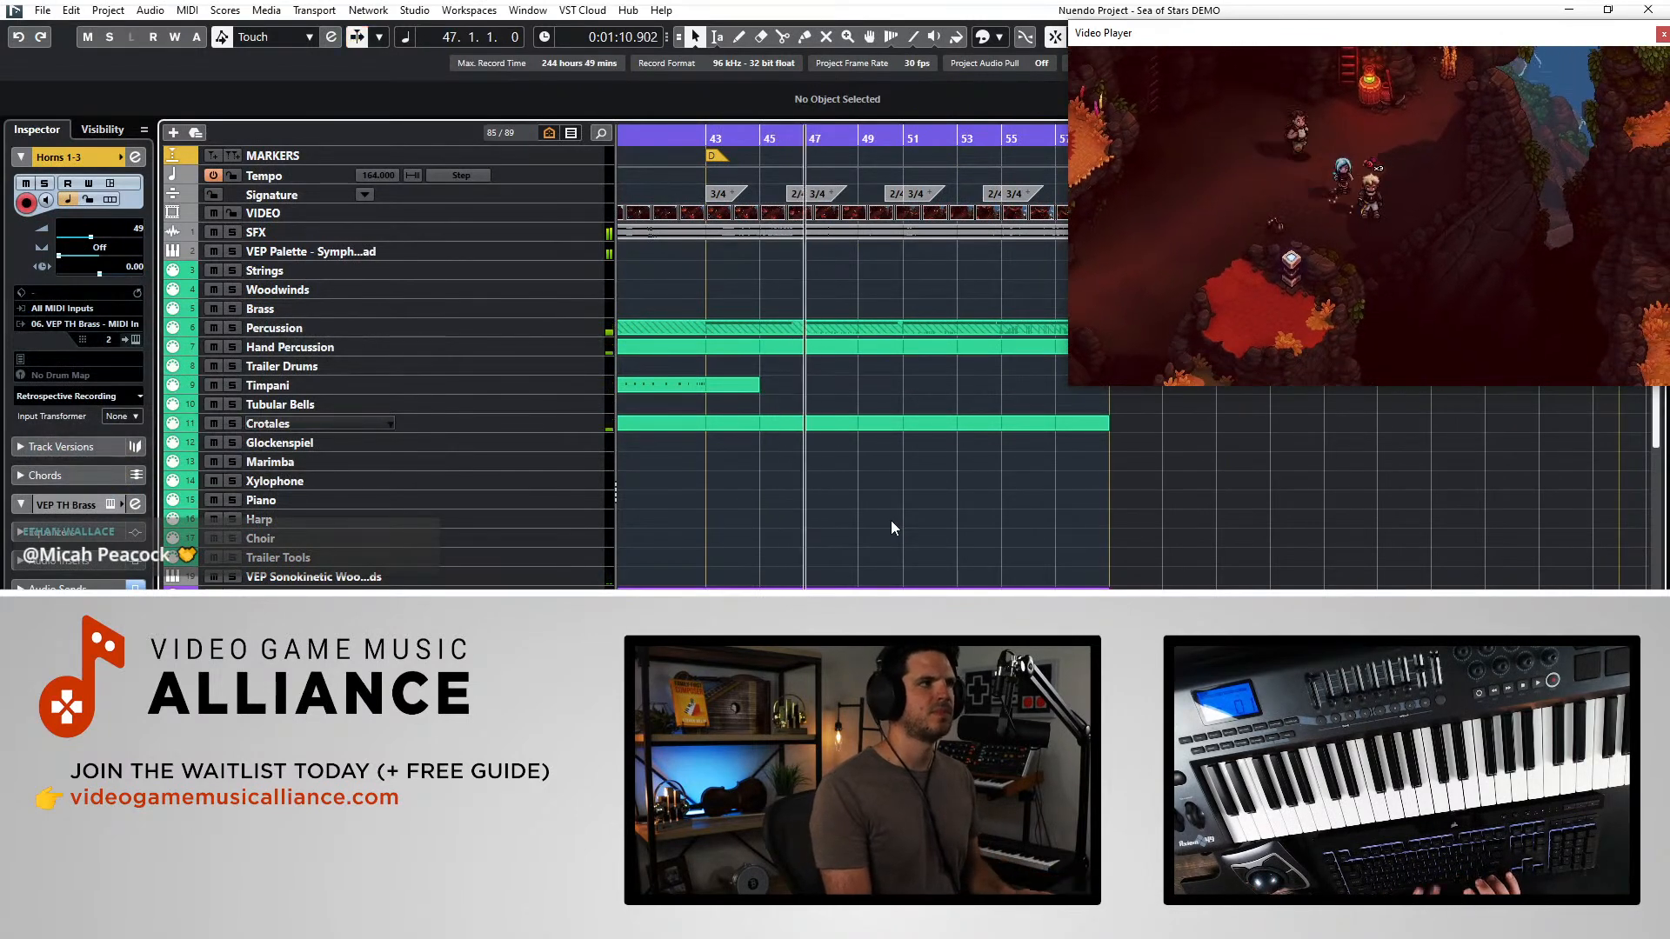
pyautogui.press('space')
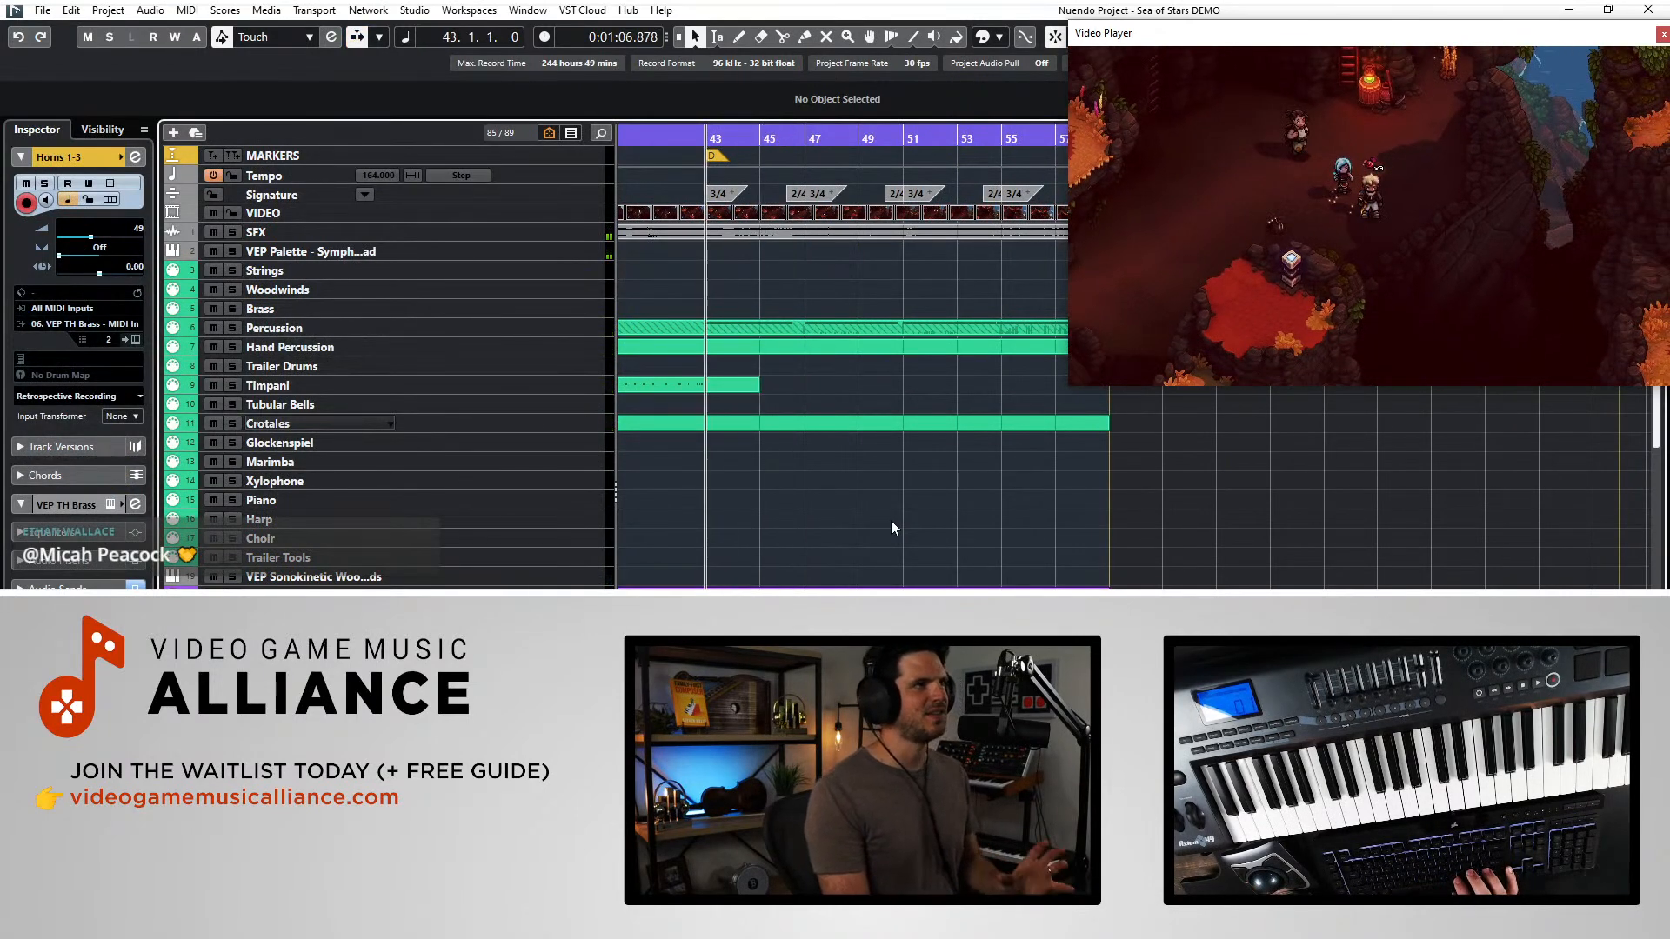
pyautogui.press('KP_Subtract')
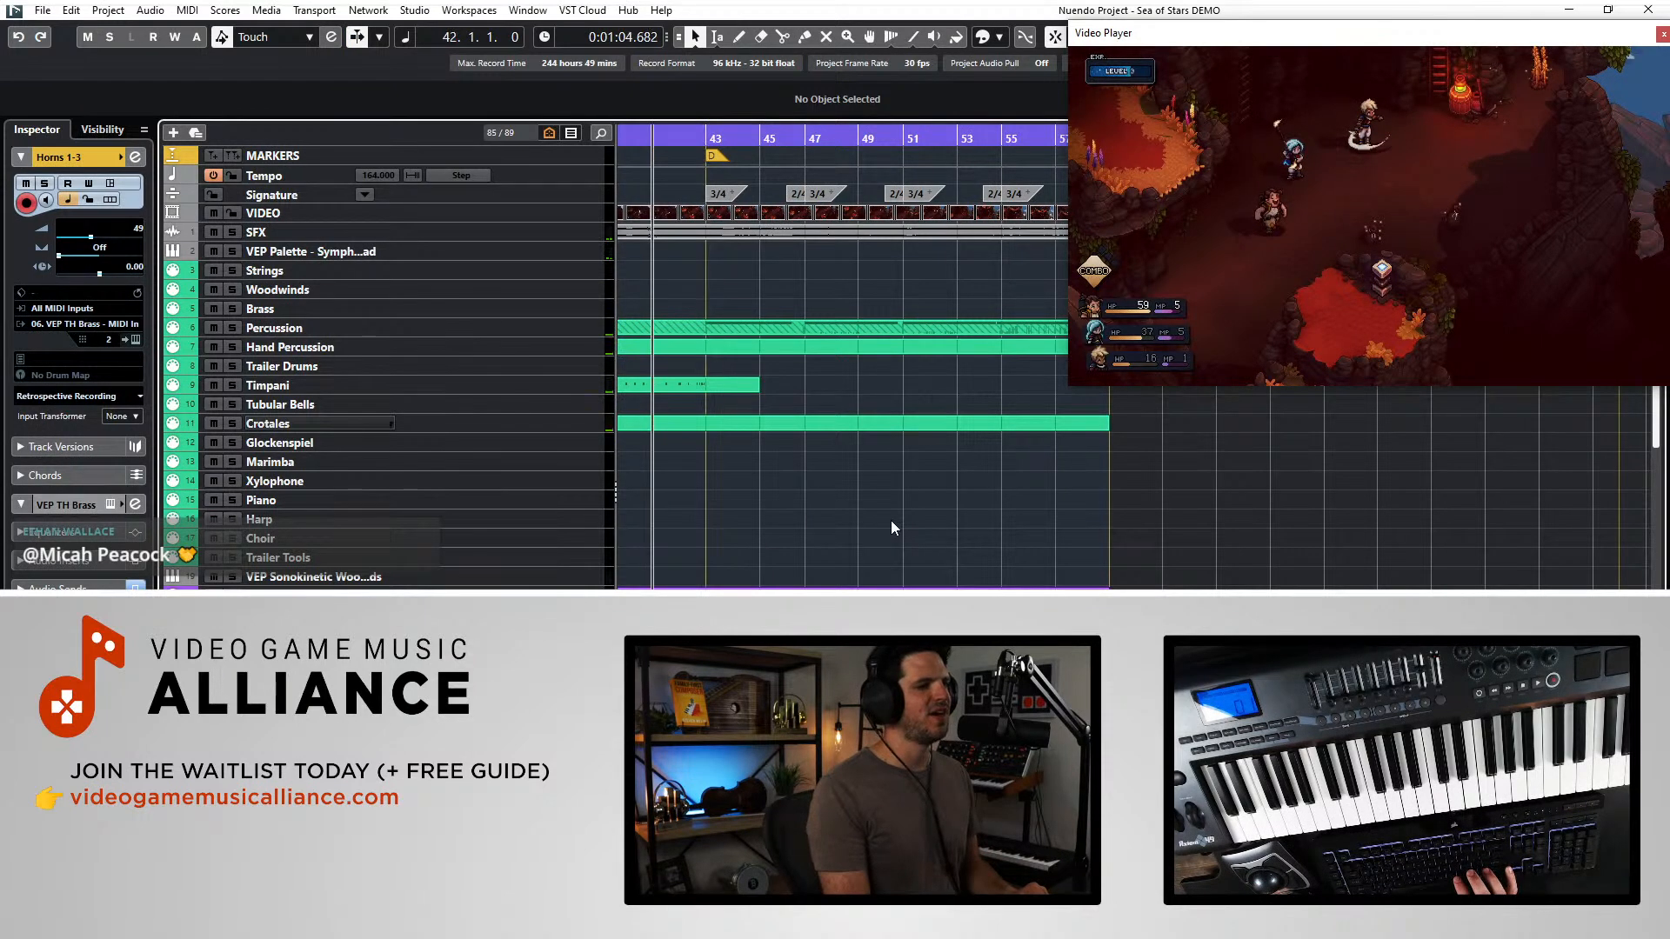
pyautogui.press('space')
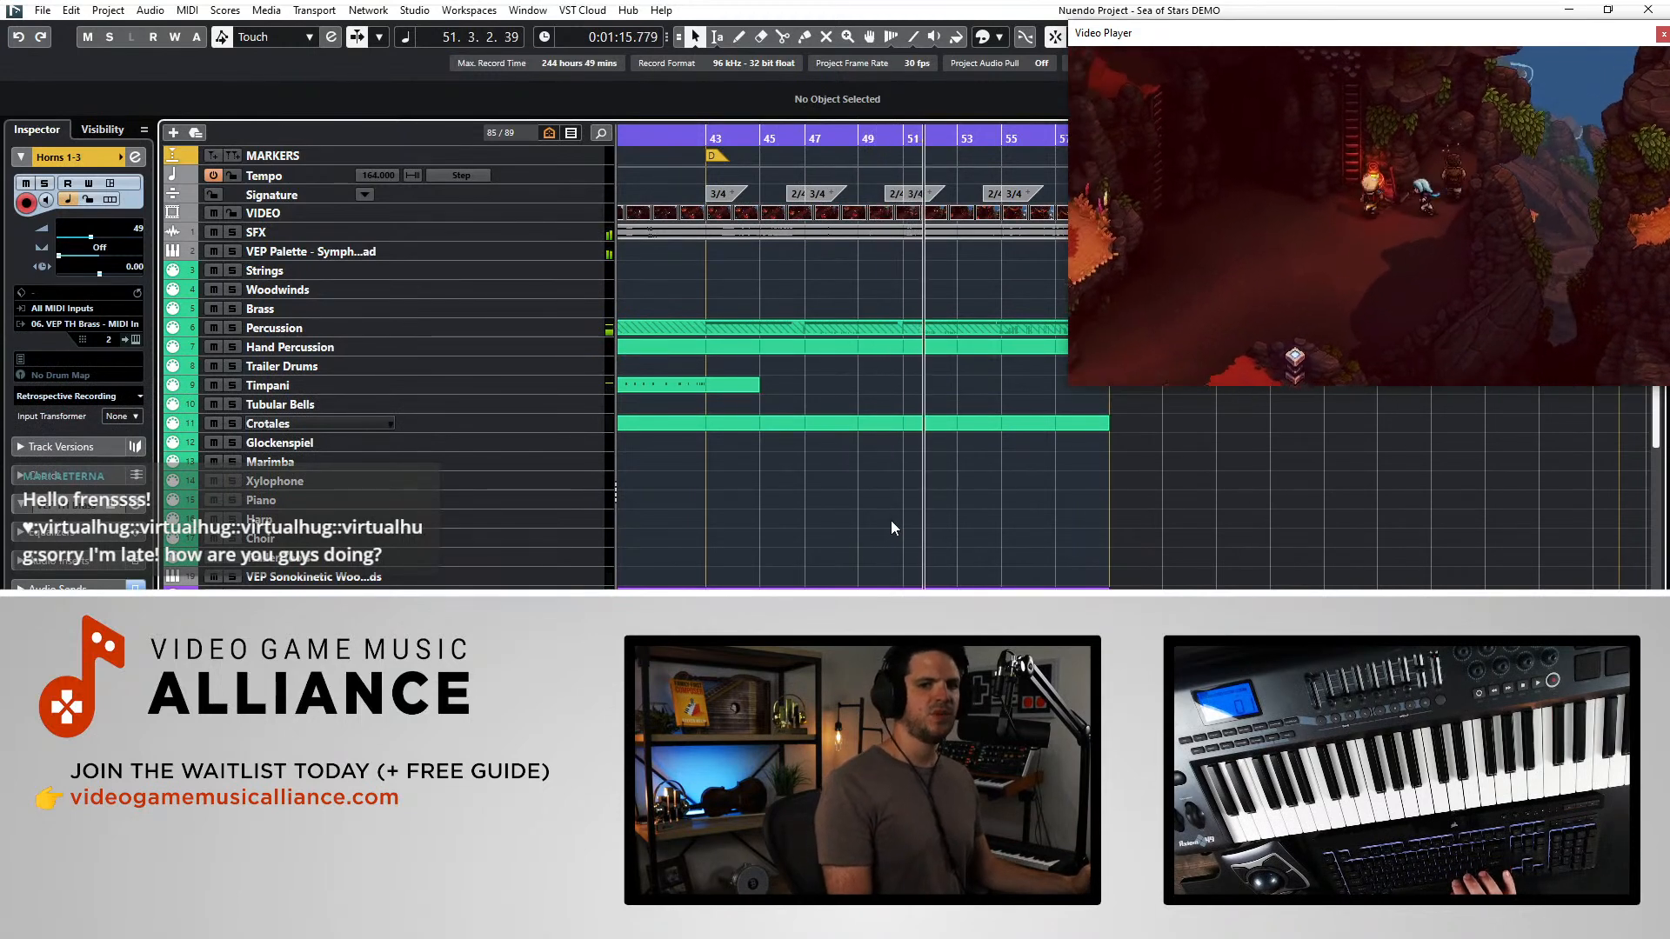
pyautogui.press('space')
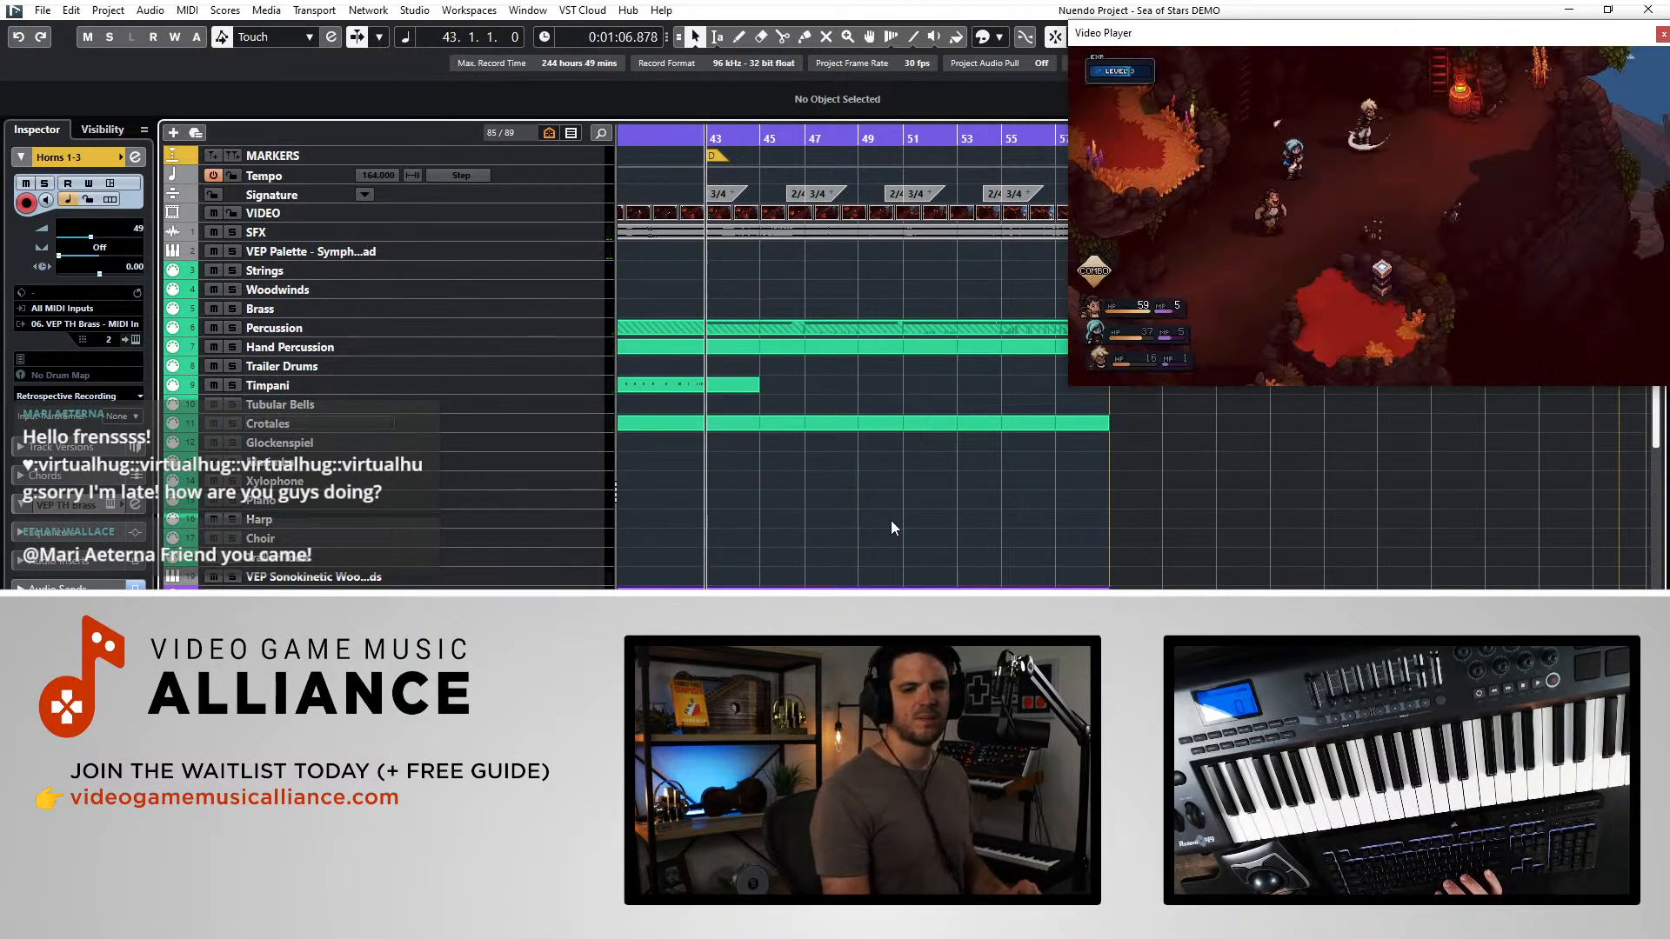
# - Add an instrument track using Engine 2 directly below the Strings track
pyautogui.scroll(-5, 513, 474)
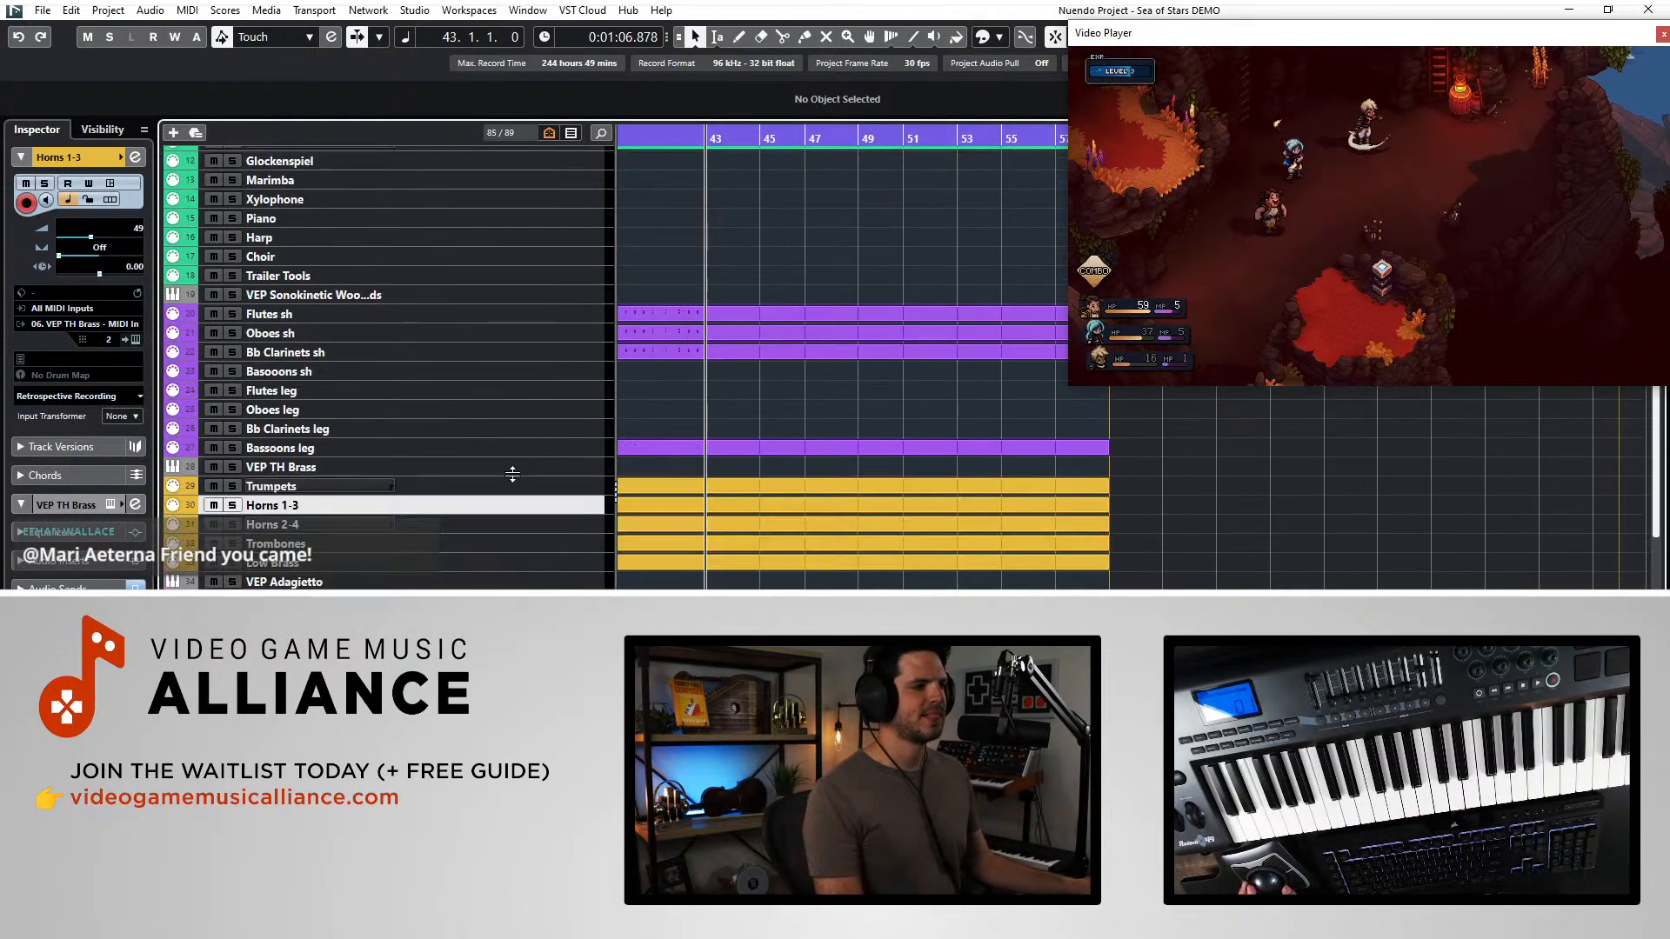
pyautogui.scroll(-15, 513, 474)
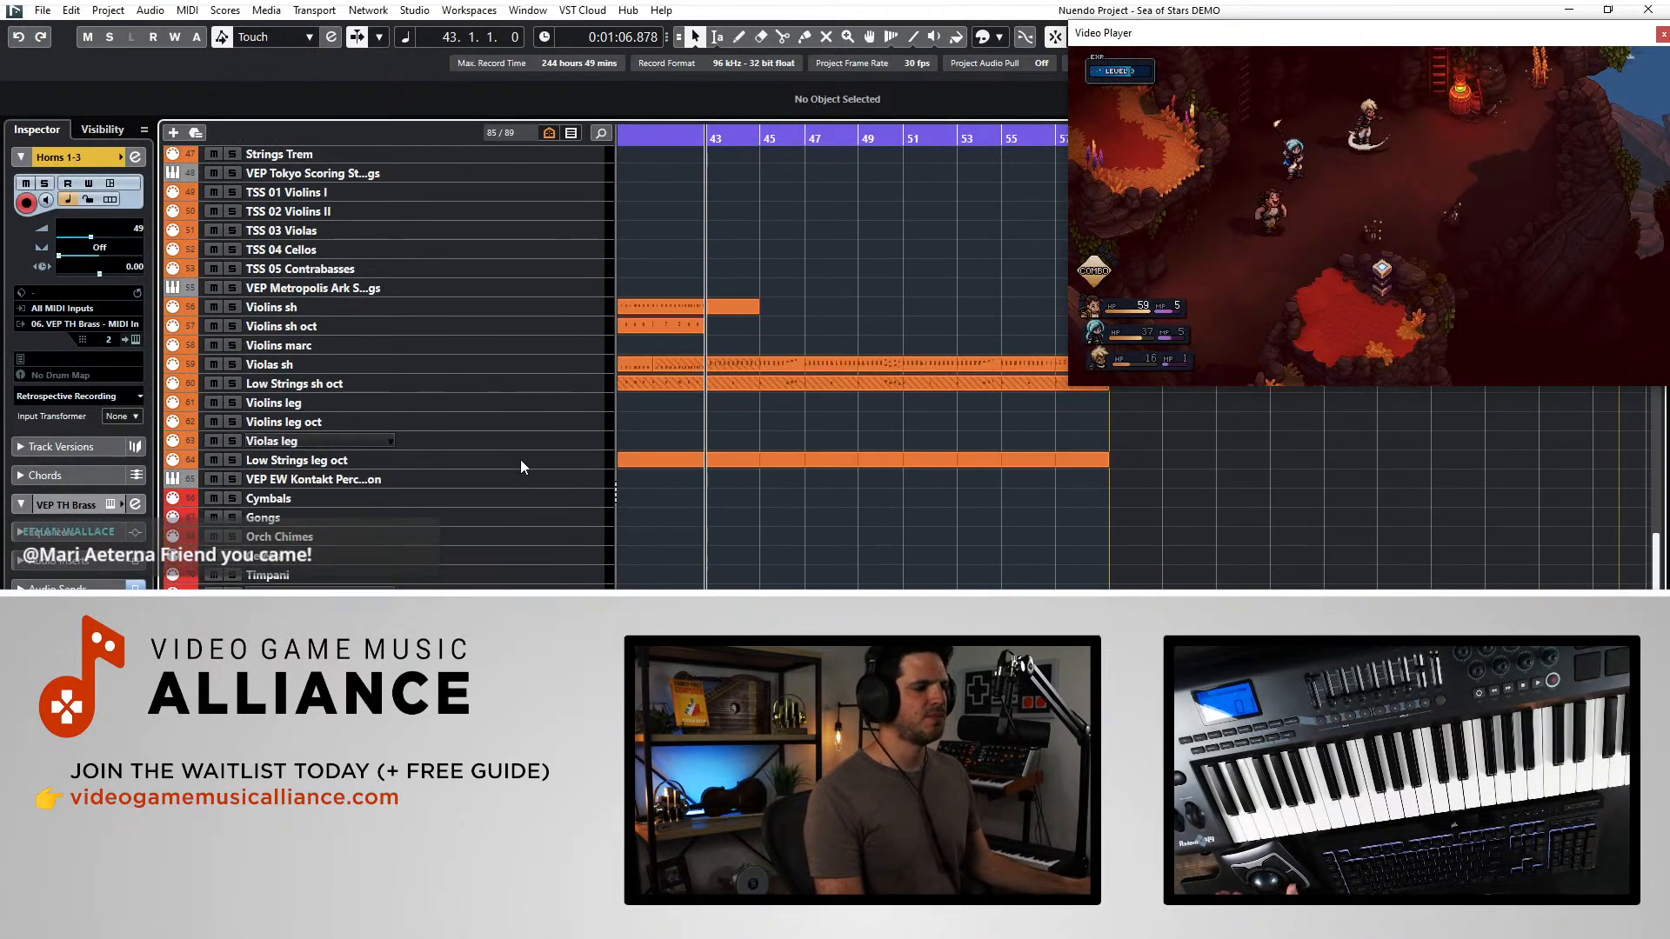
pyautogui.scroll(20, 520, 461)
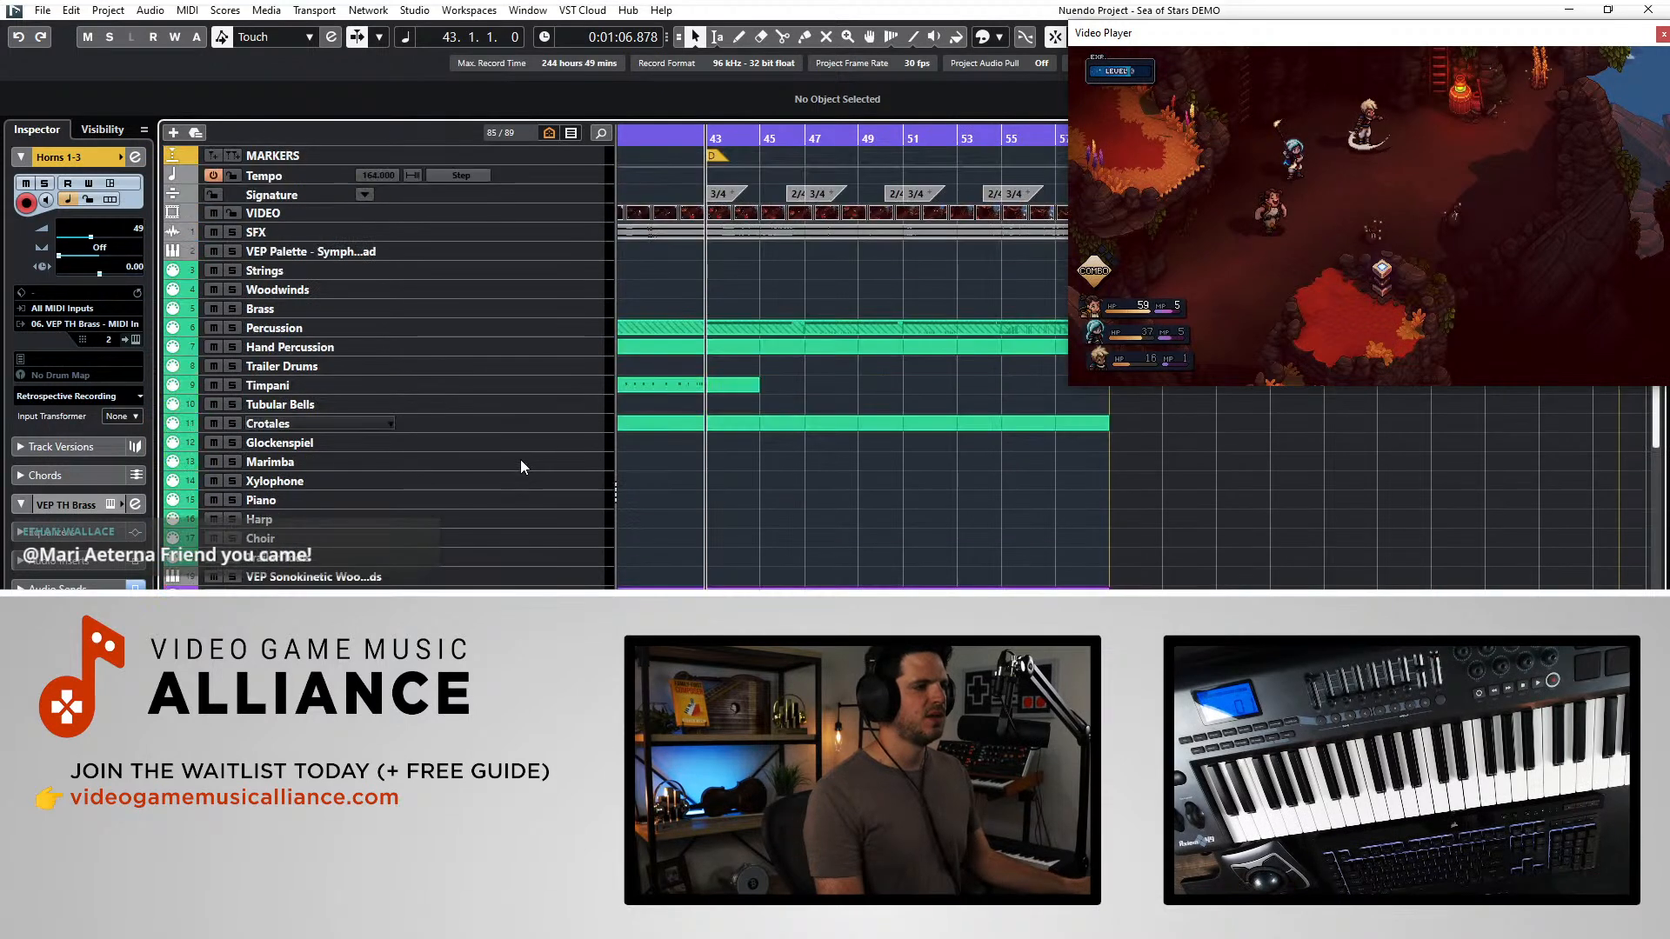
pyautogui.click(480, 289)
pyautogui.click(468, 270)
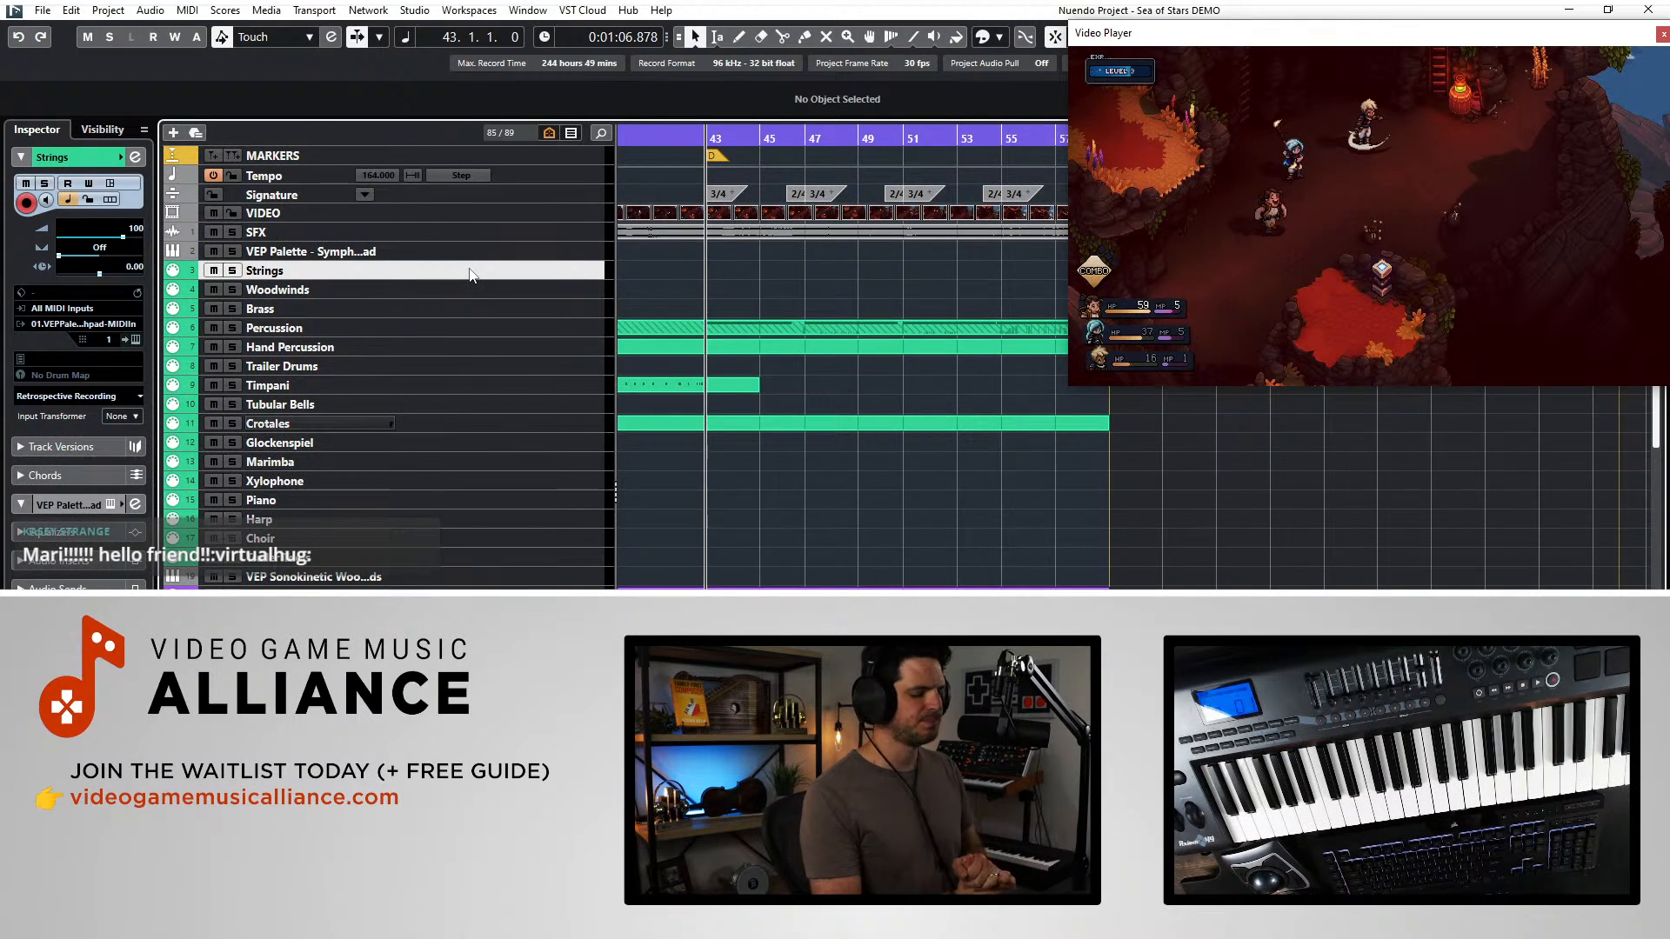
pyautogui.press('t')
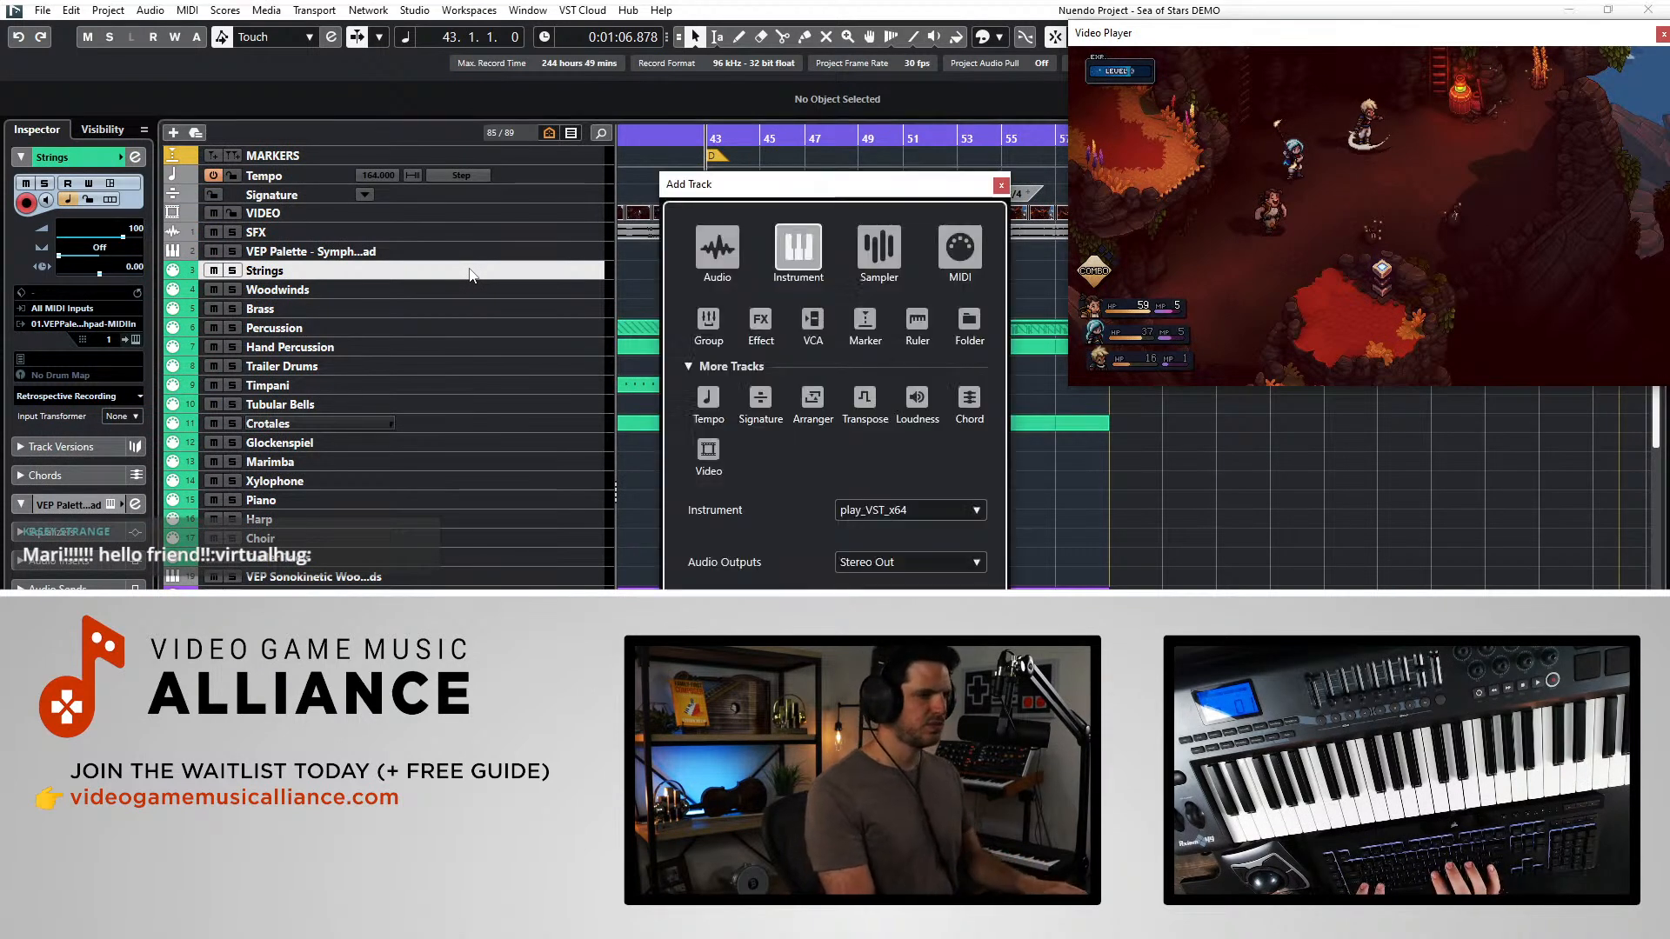
pyautogui.click(882, 510)
pyautogui.write('engine')
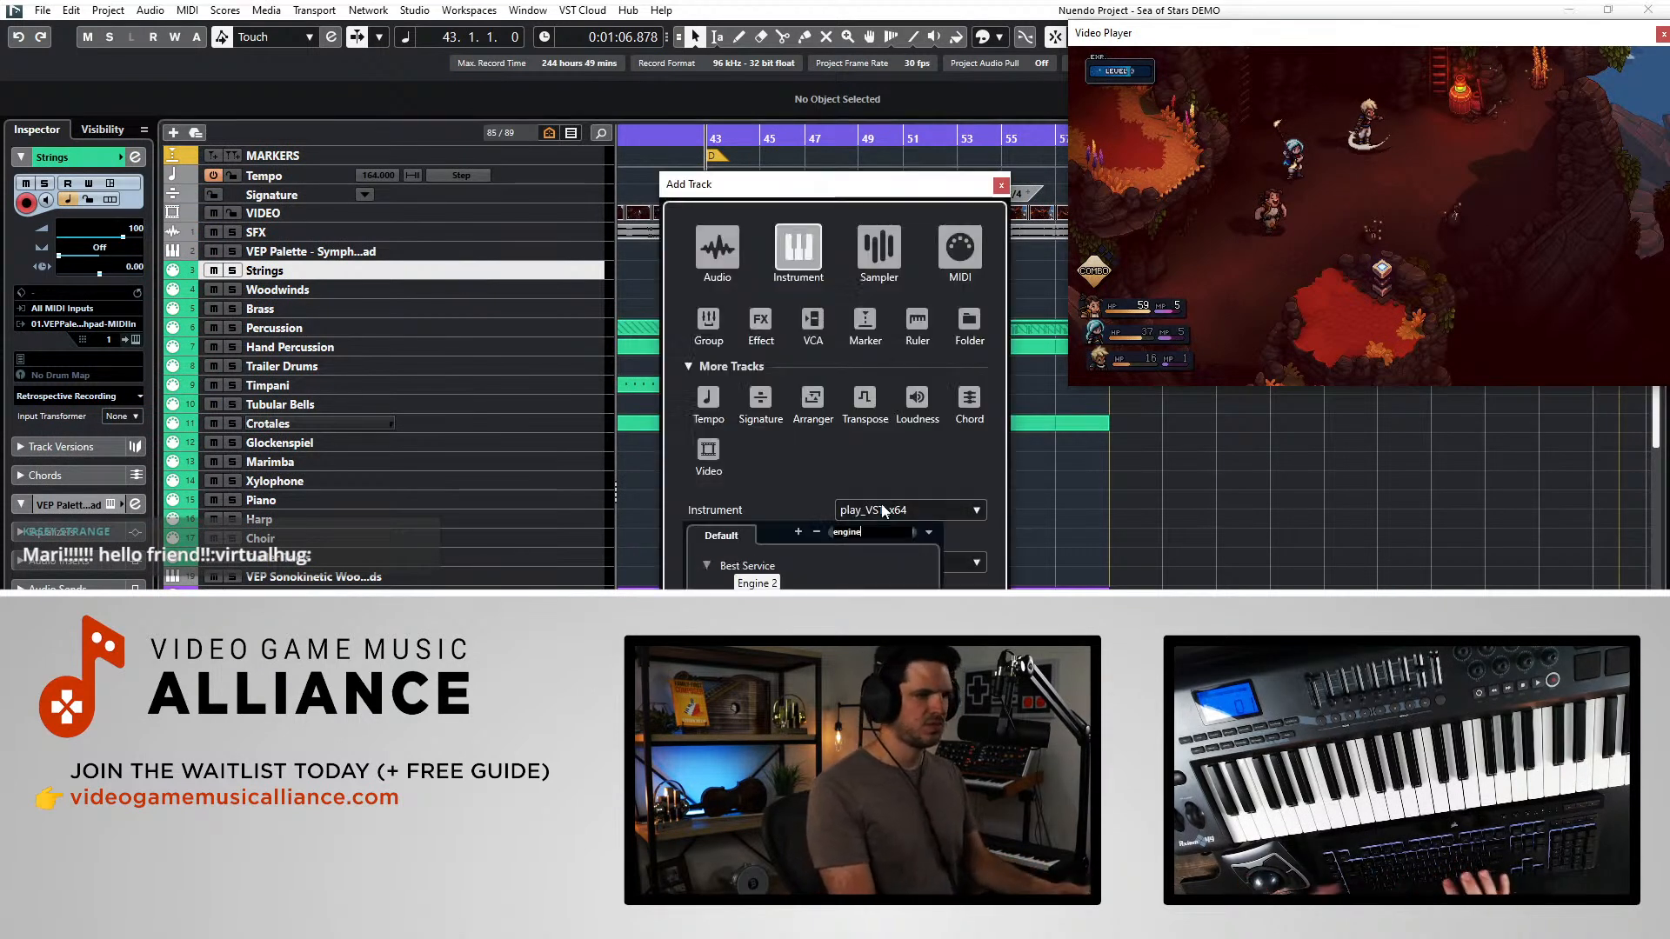
pyautogui.click(945, 562)
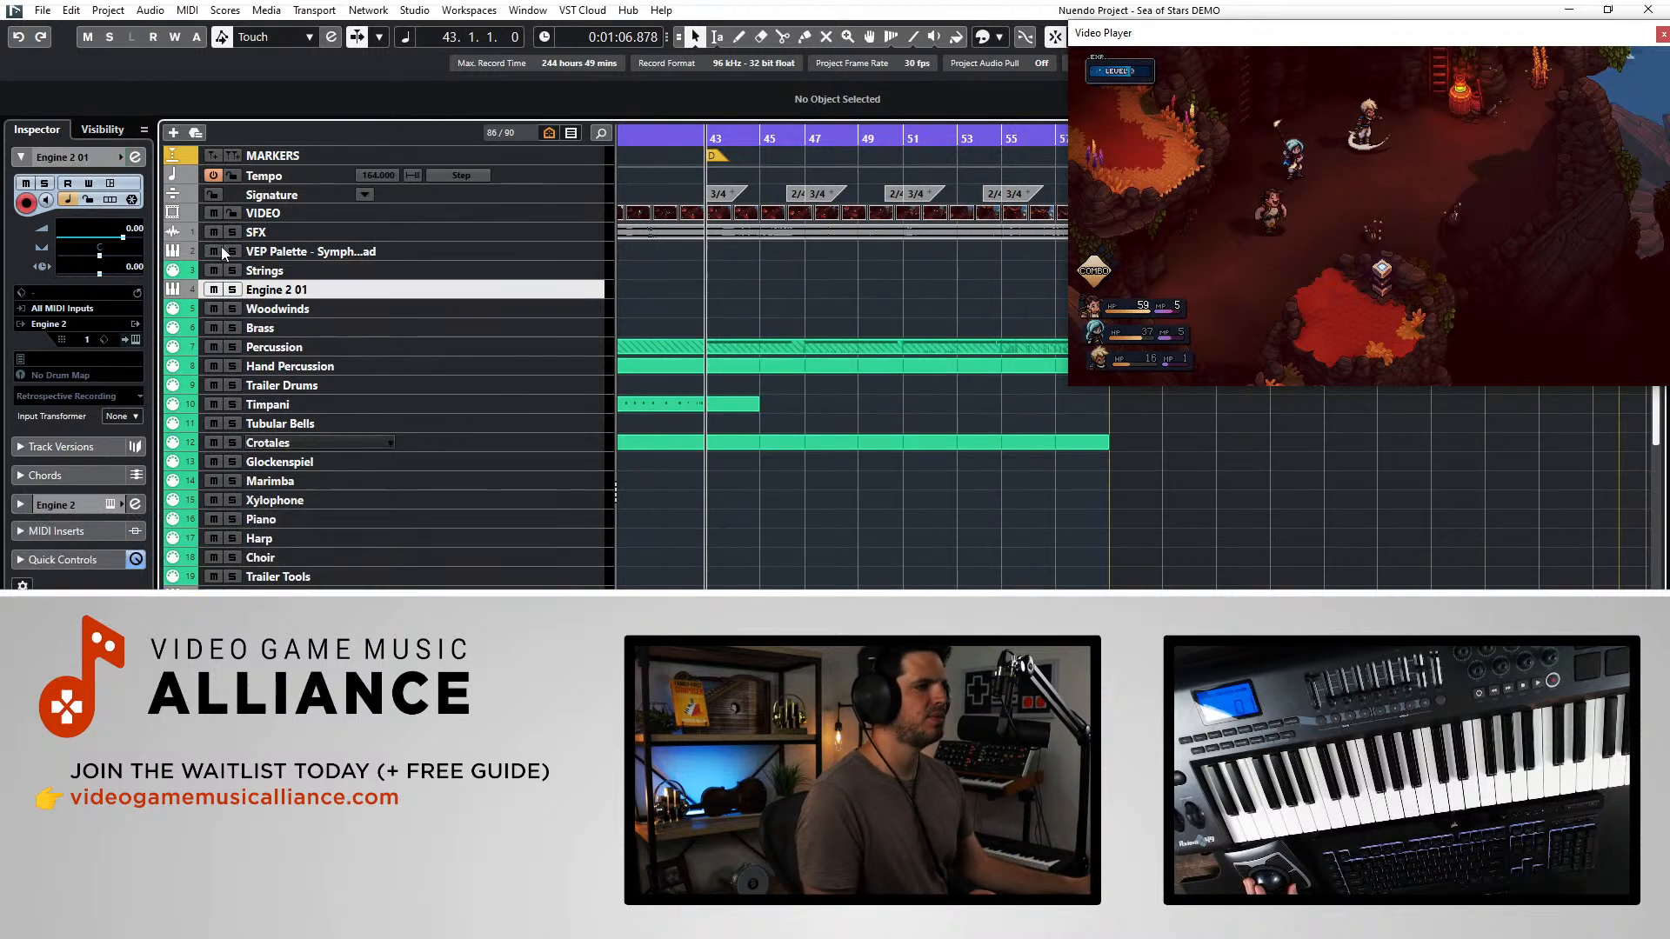
# - Mute the VEP Palette track and move the new Engine 2 track directly above Strings
pyautogui.click(213, 251)
pyautogui.moveTo(278, 292); pyautogui.dragTo(289, 275)
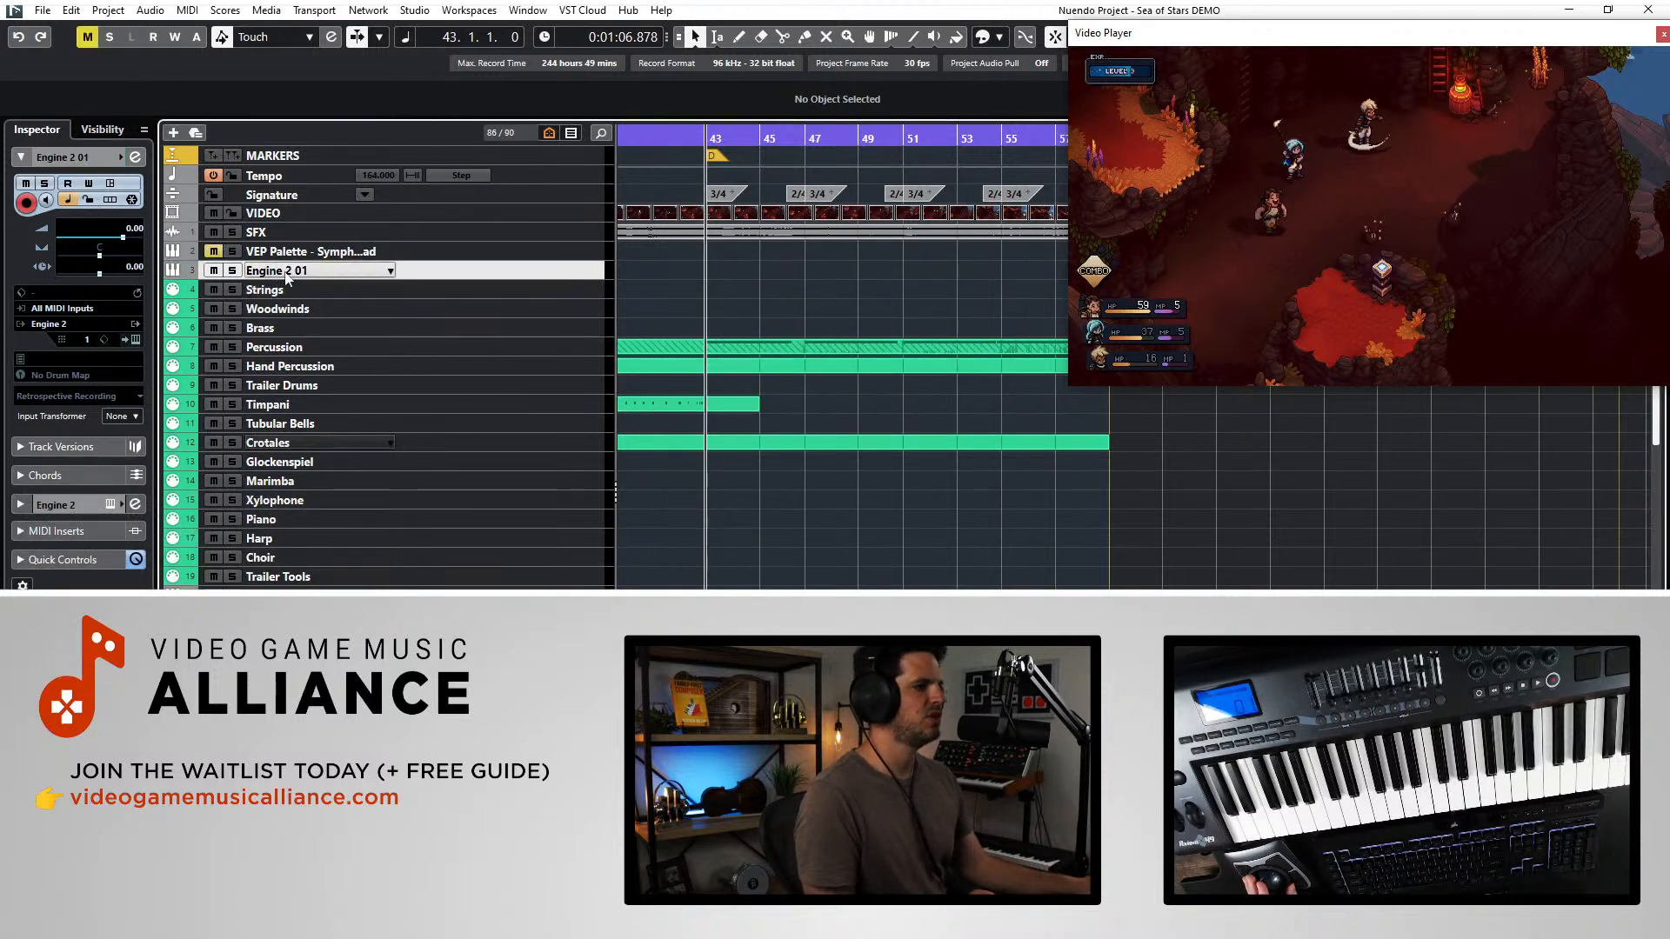
# - Rename the new Engine 2 track as War Horn or Ethnic Wind
pyautogui.doubleClick(288, 271)
pyautogui.write('War Hor')
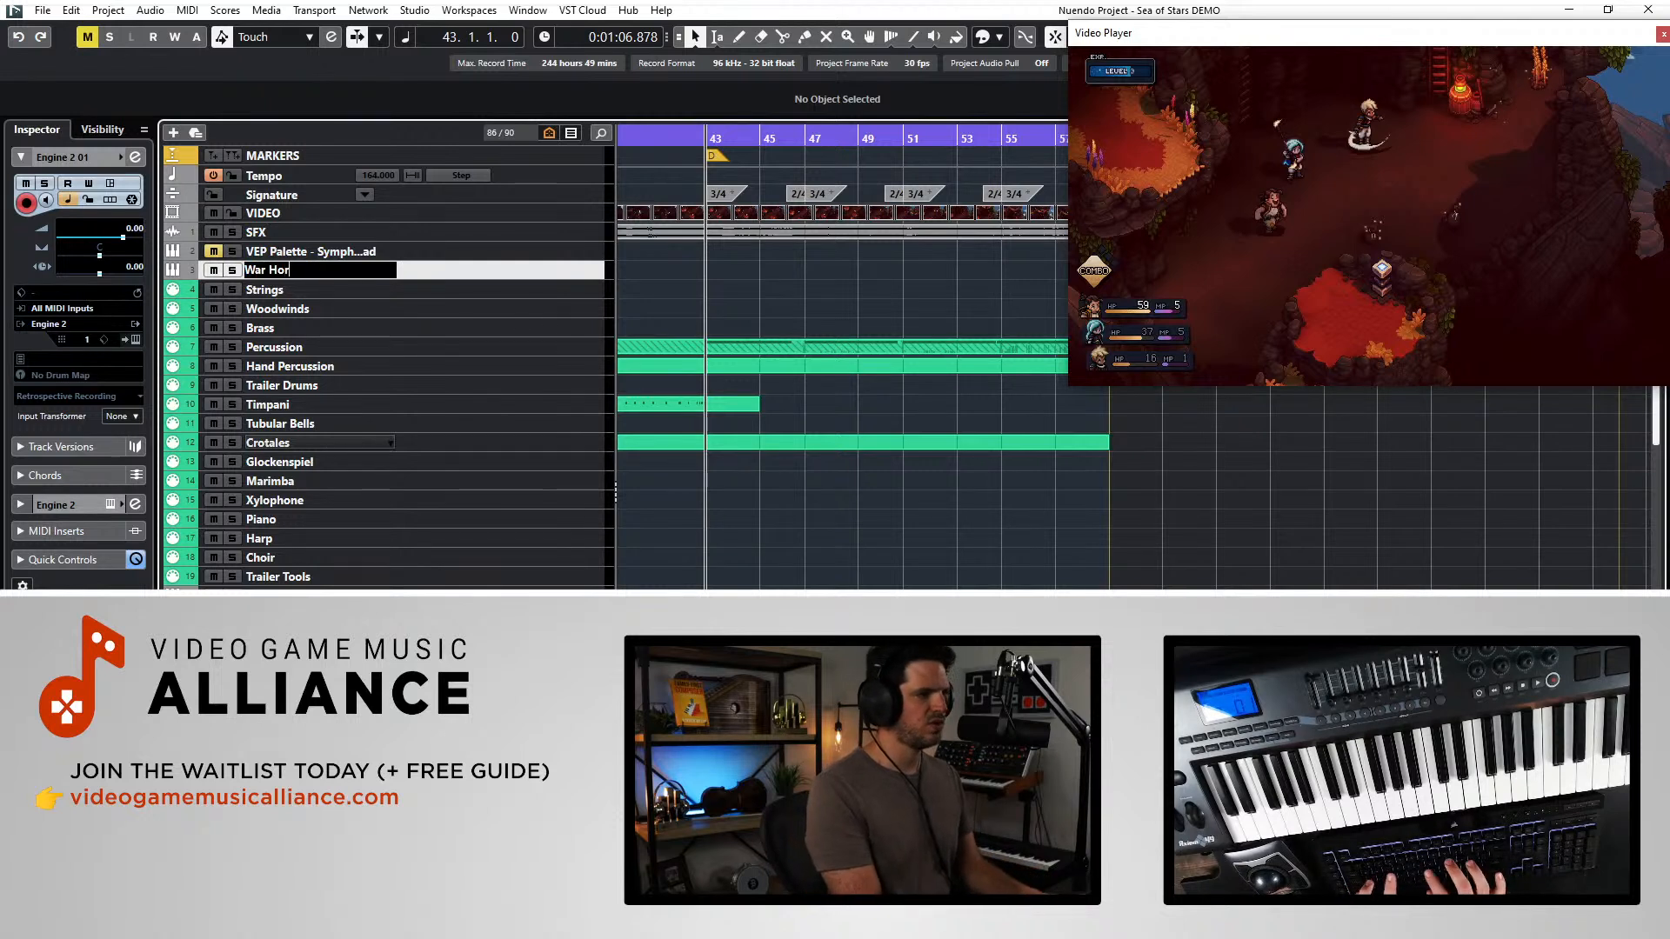
pyautogui.write('n or Ethnic Wind')
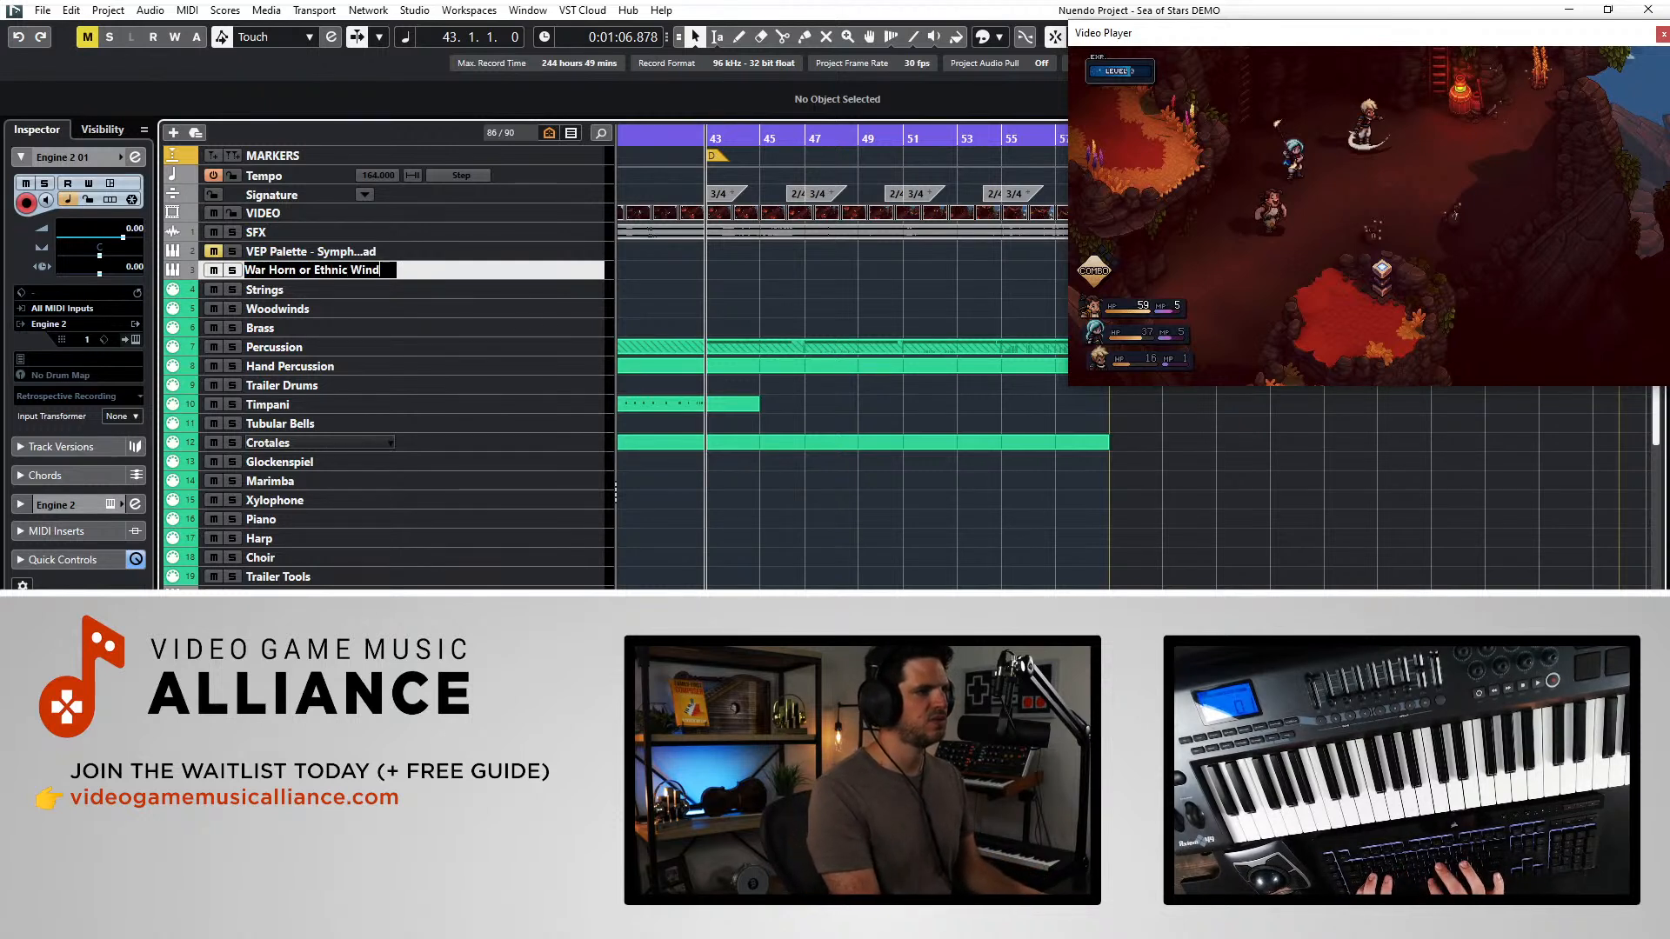
pyautogui.press('Return')
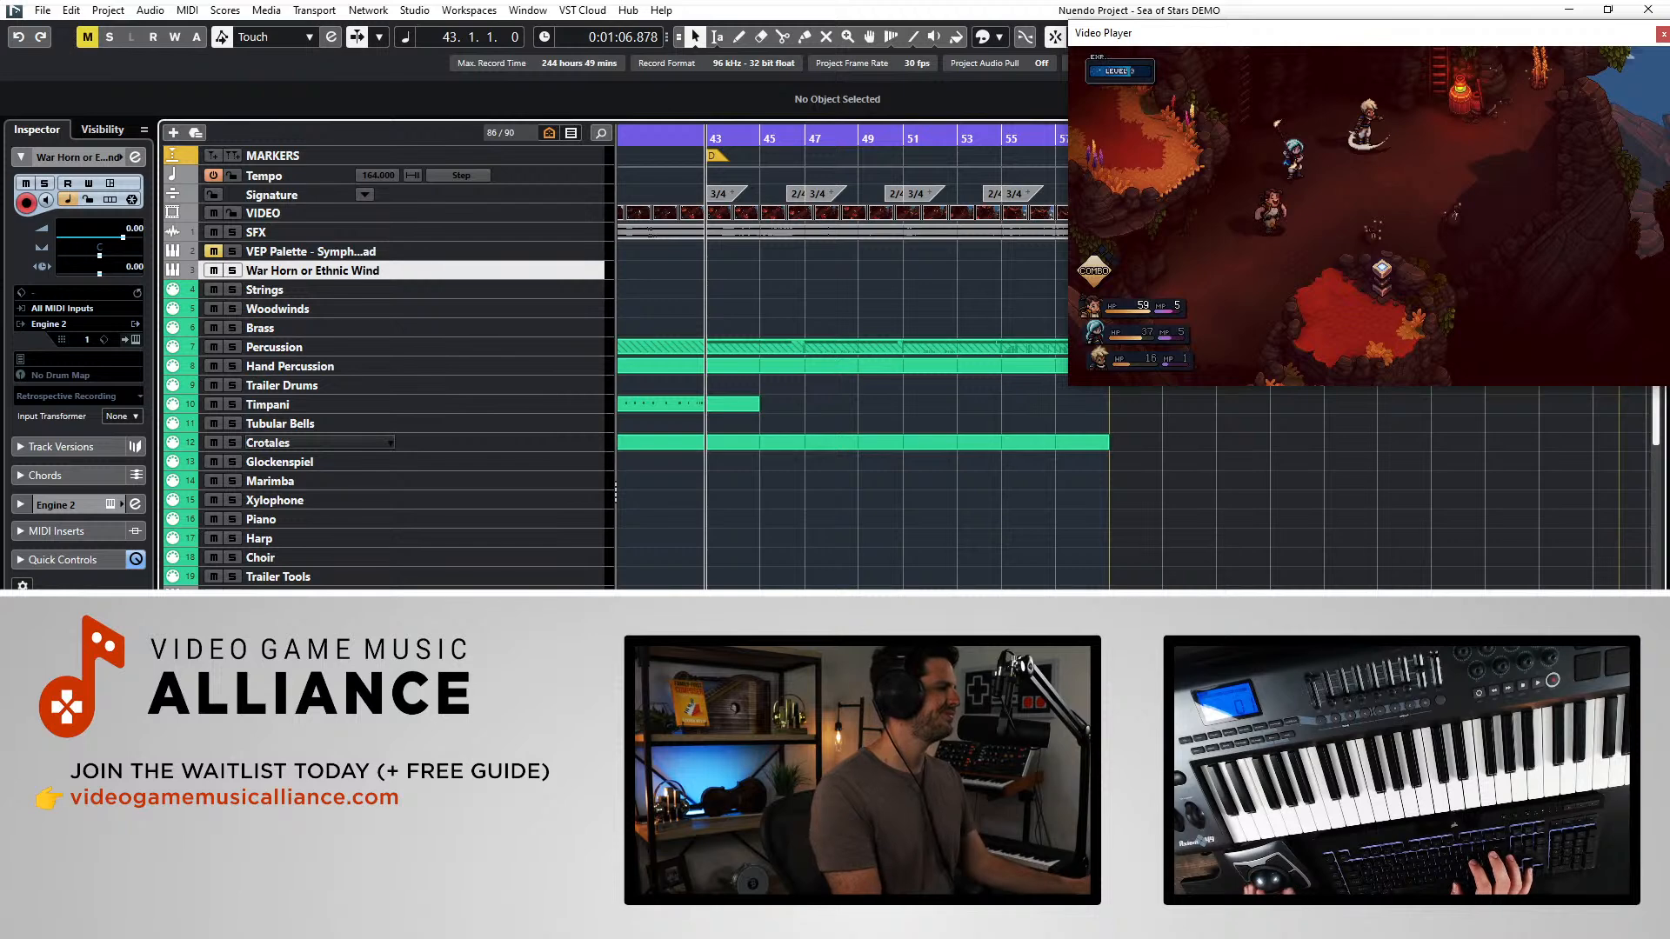
# - Open the track's Engine instrument and load the 2 Holed Flute from the Flutes folder of the ERA II wind instruments
pyautogui.press('e')
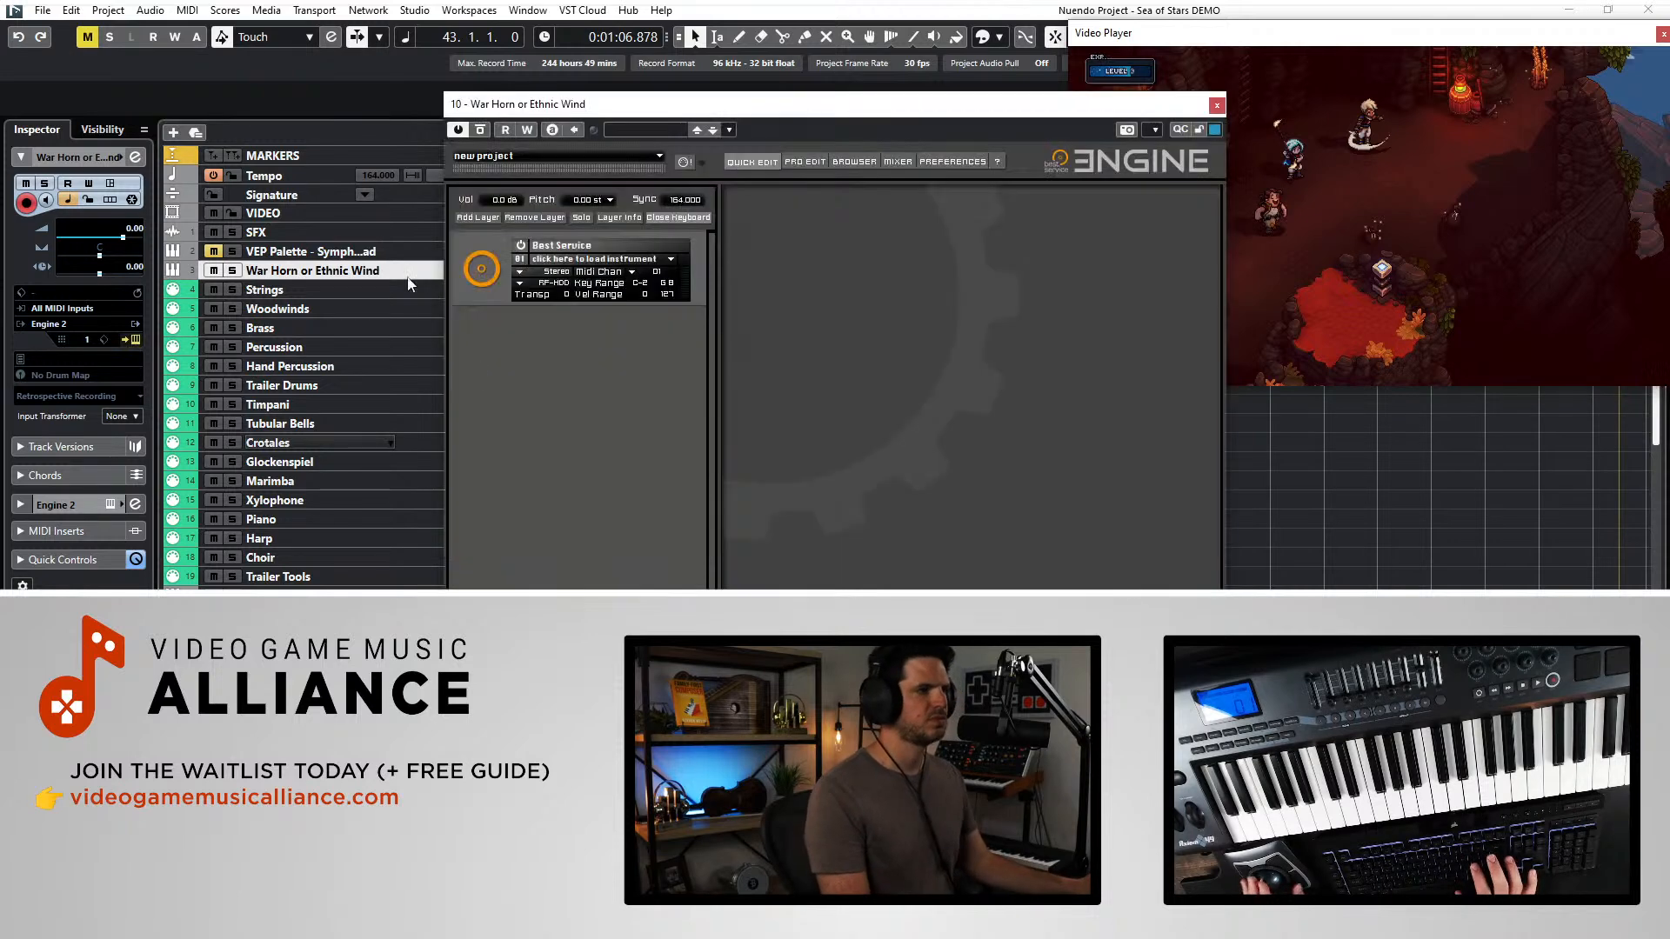
pyautogui.click(805, 162)
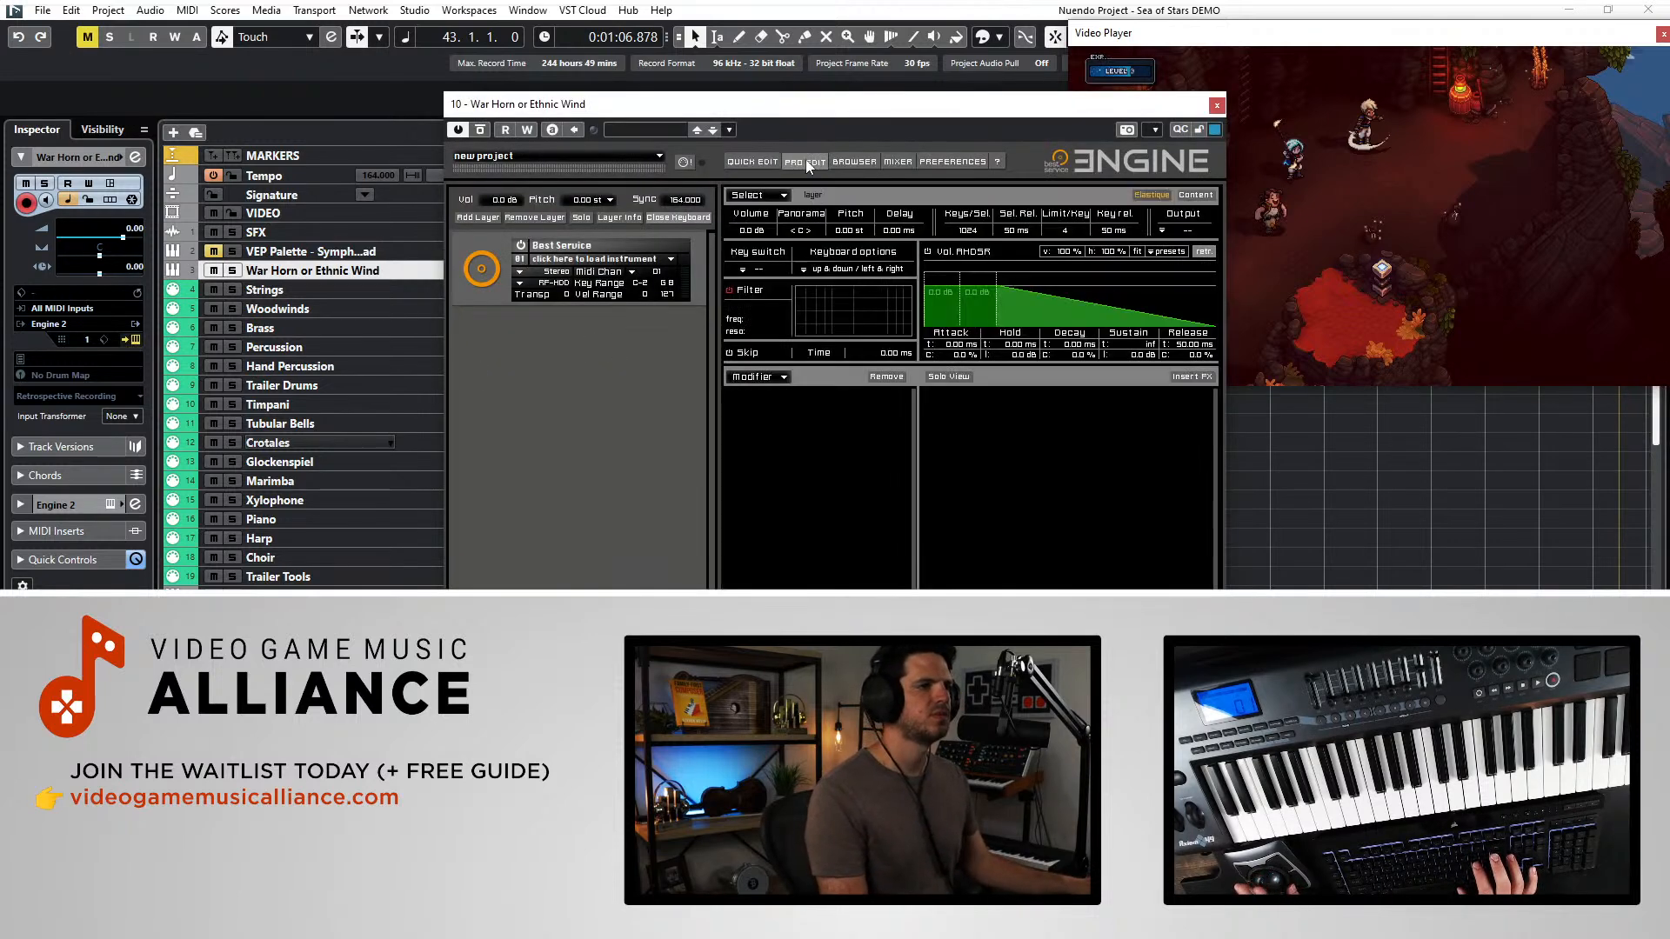
pyautogui.click(854, 162)
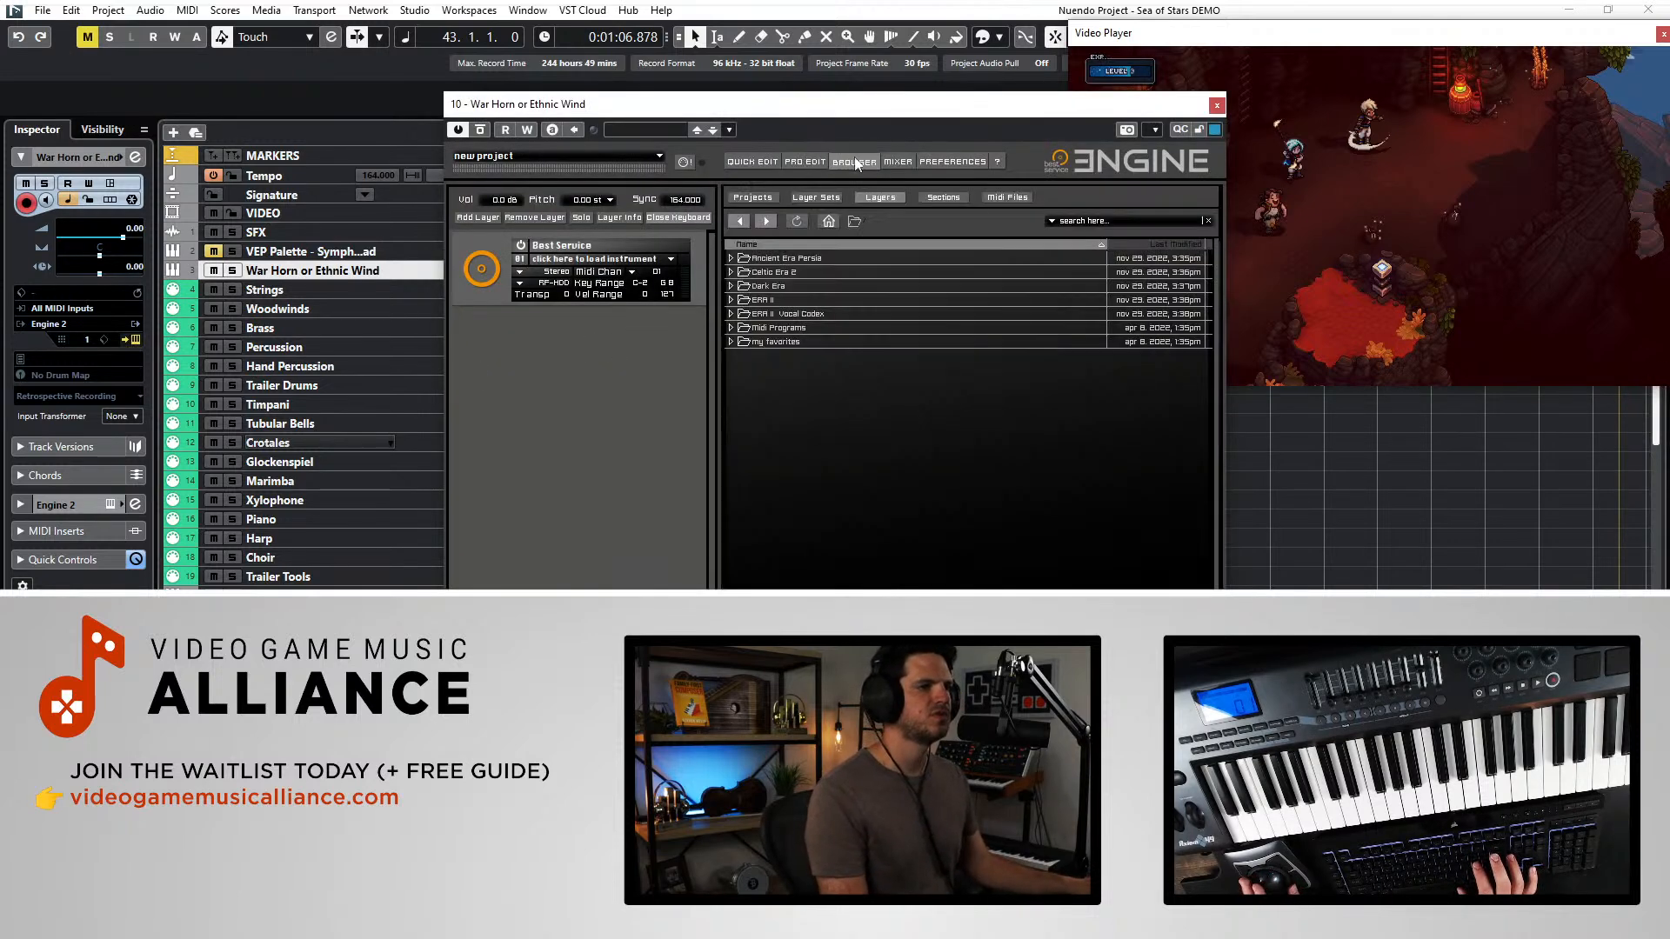
pyautogui.click(742, 300)
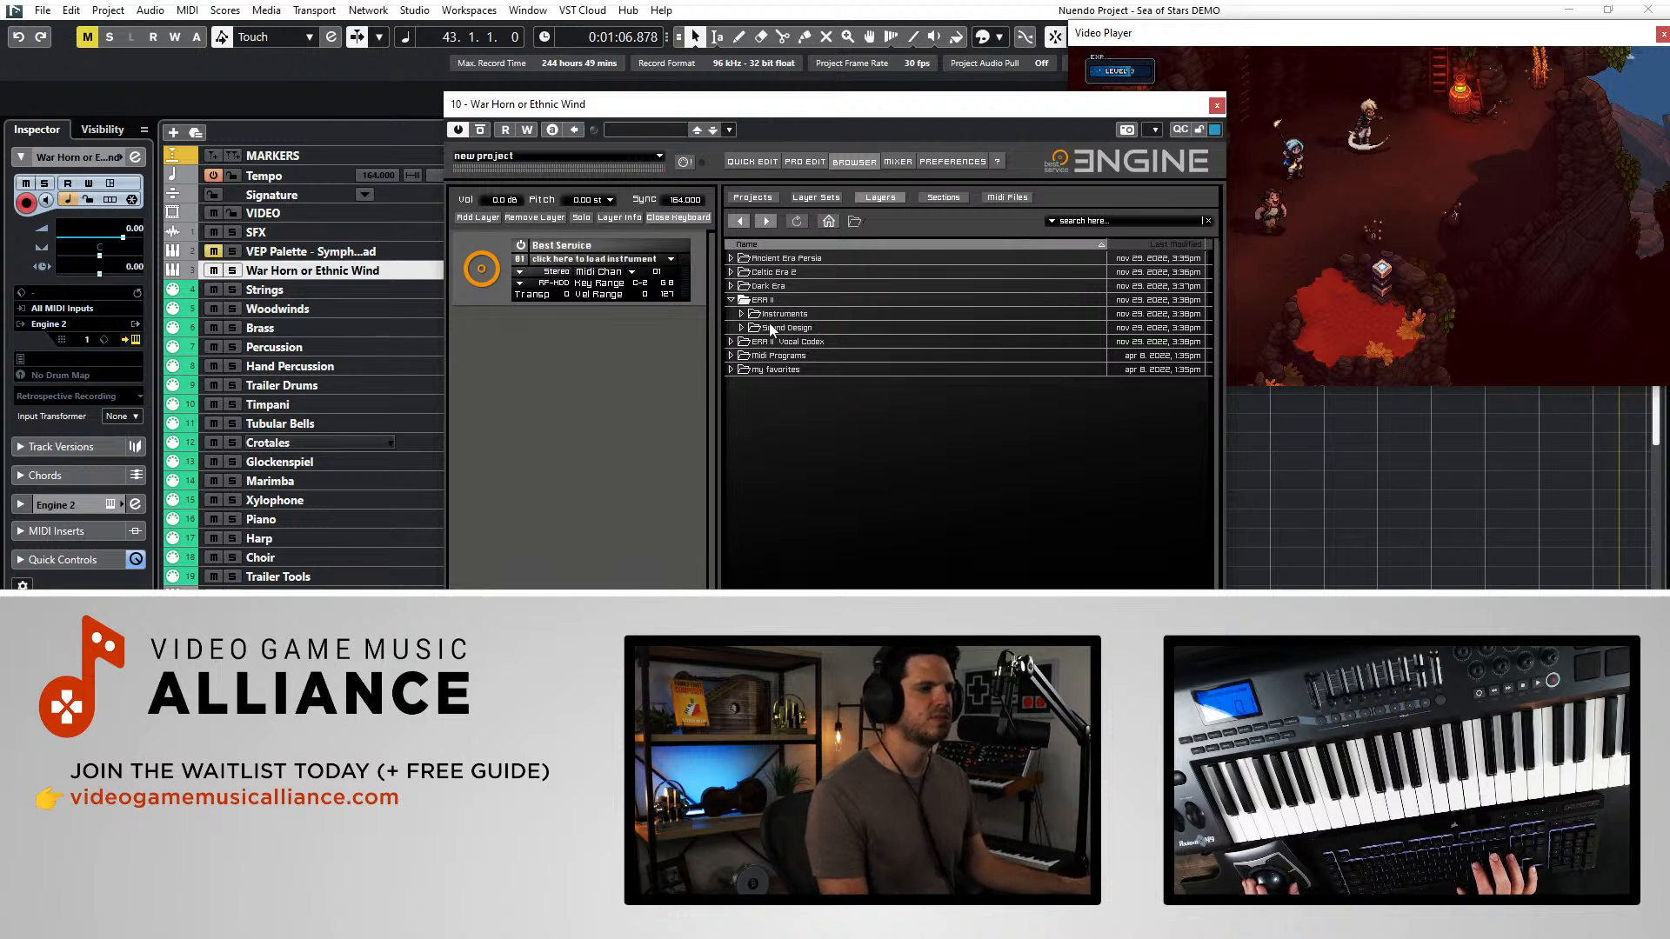
pyautogui.click(741, 314)
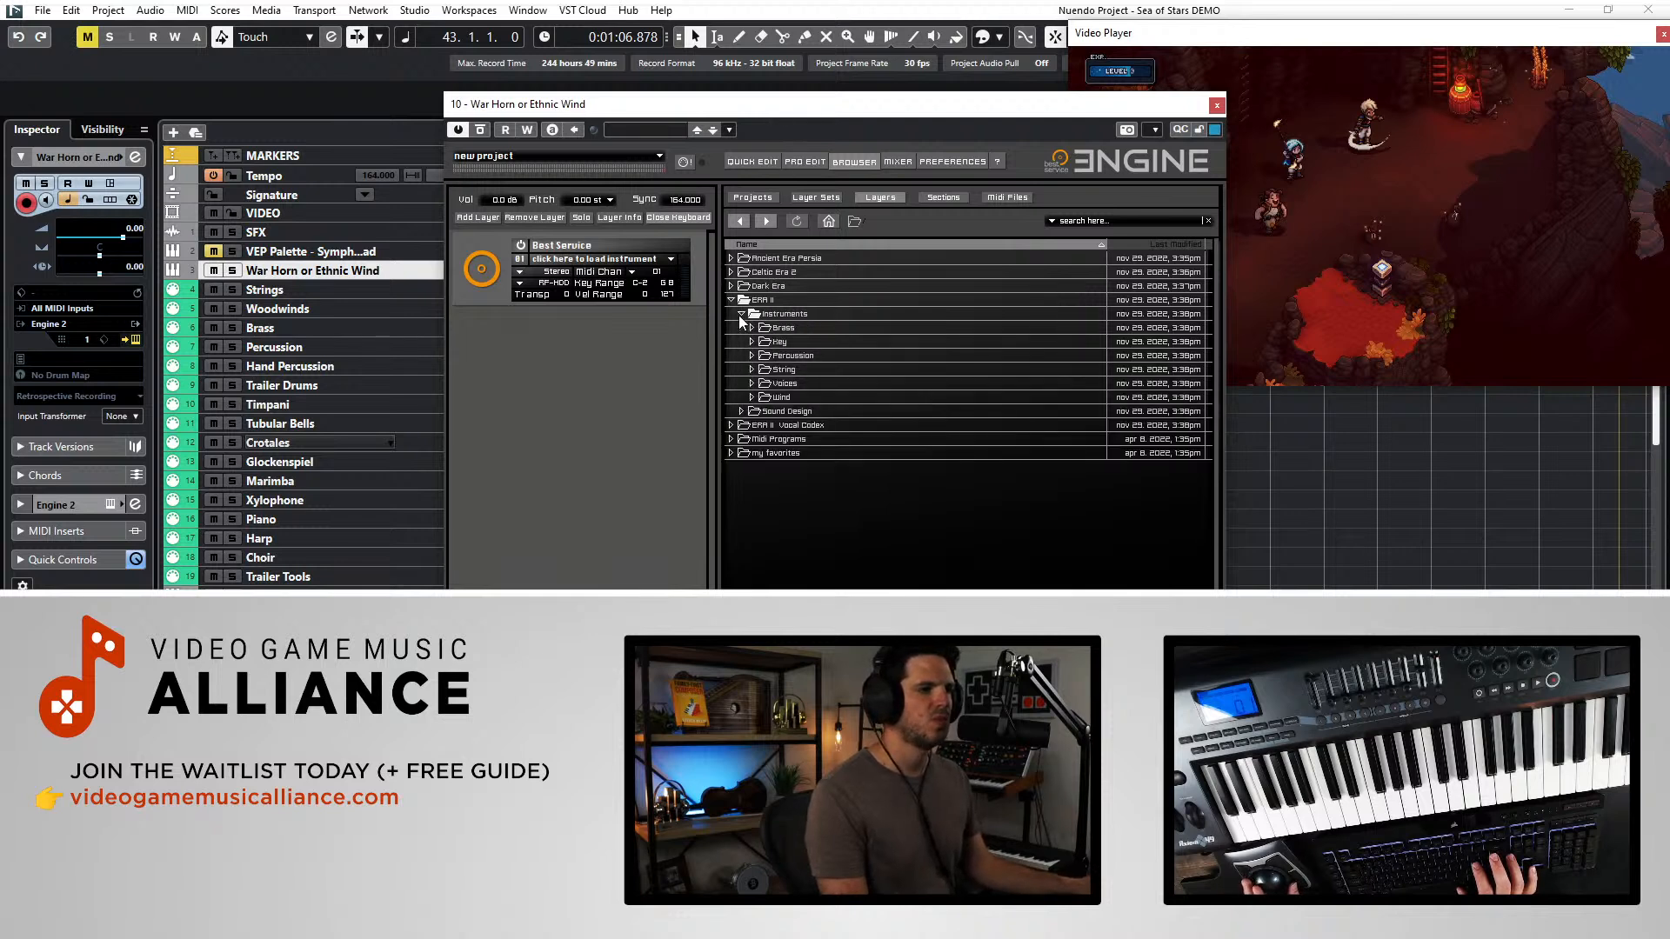
pyautogui.click(753, 383)
pyautogui.click(753, 425)
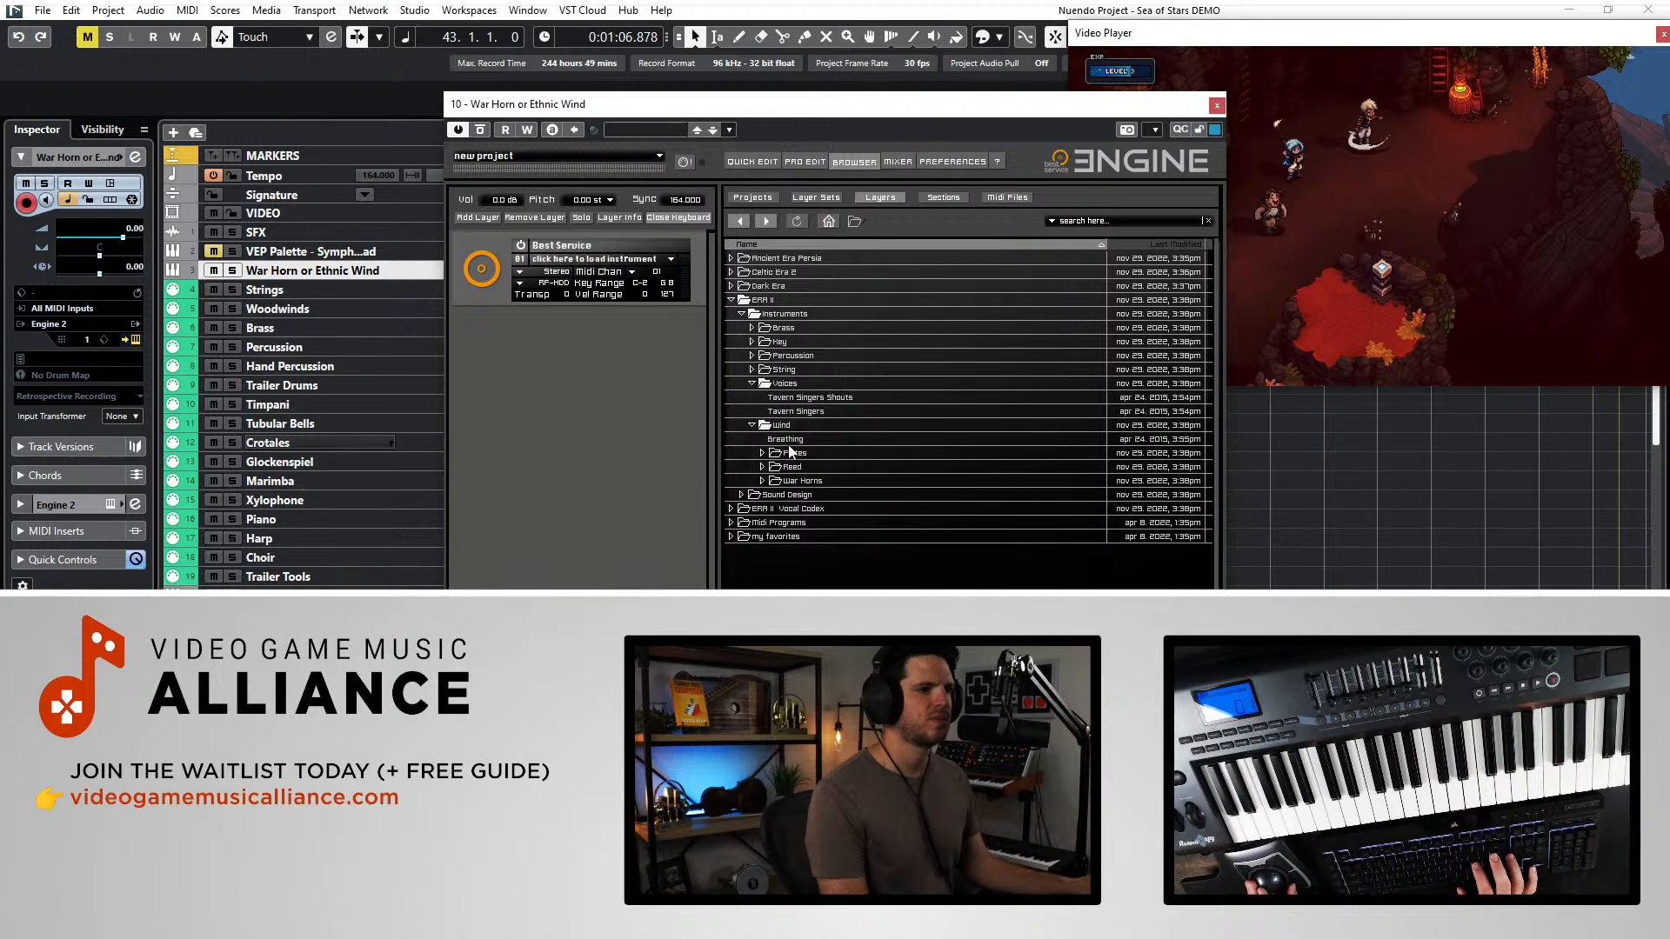
pyautogui.click(762, 453)
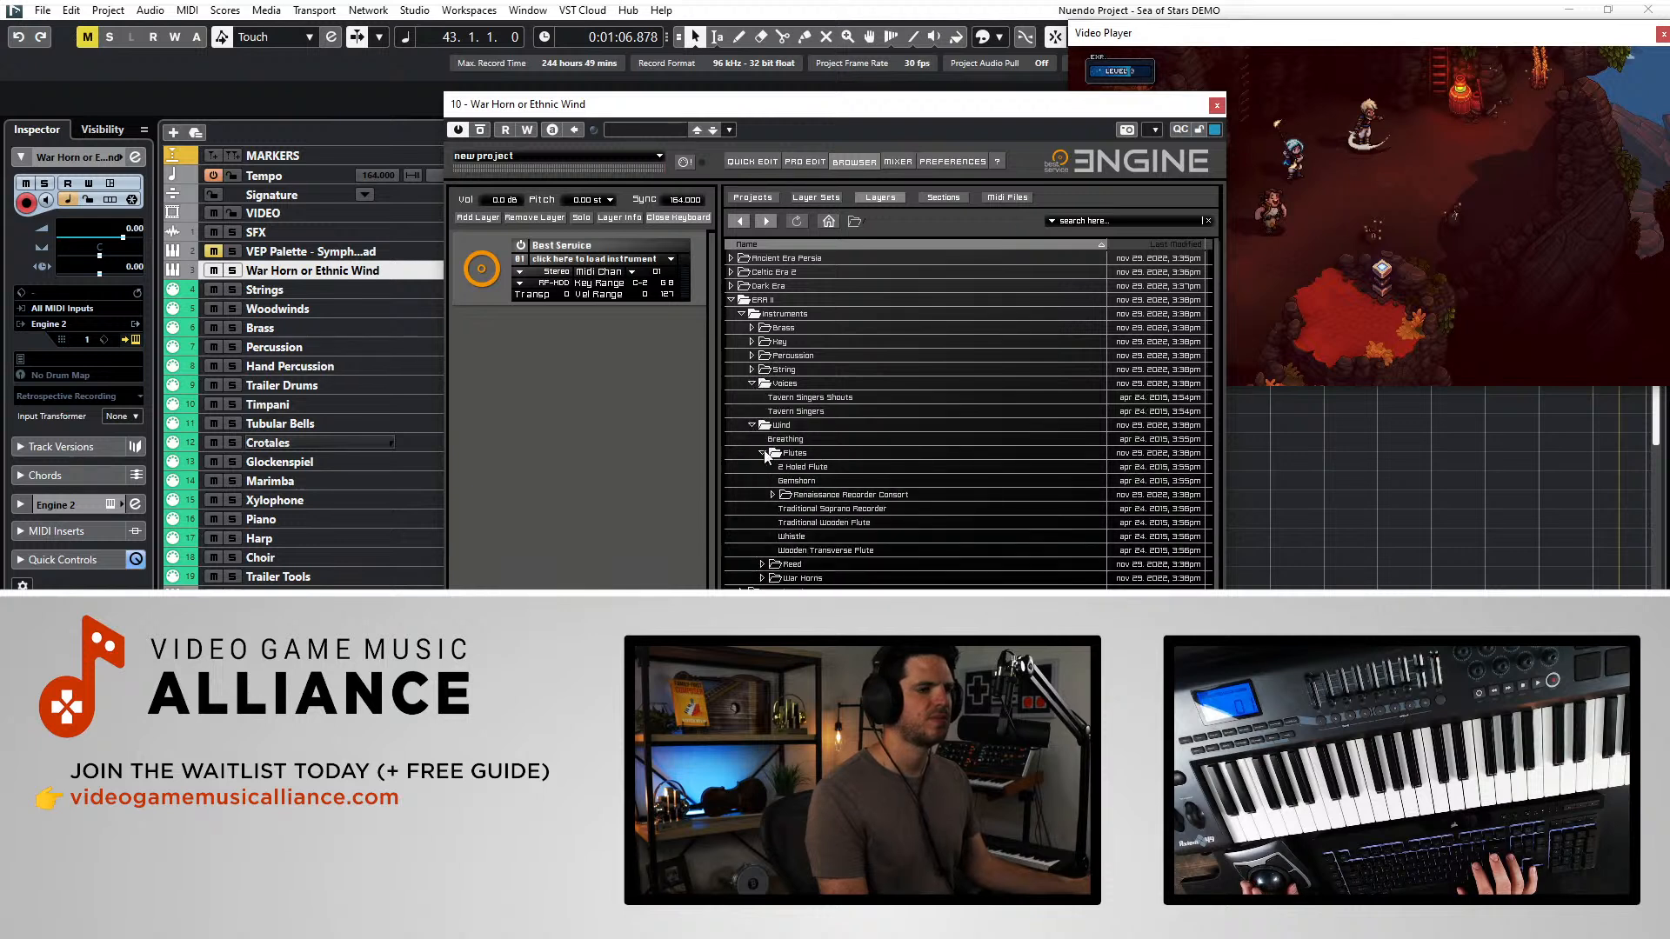
pyautogui.doubleClick(810, 468)
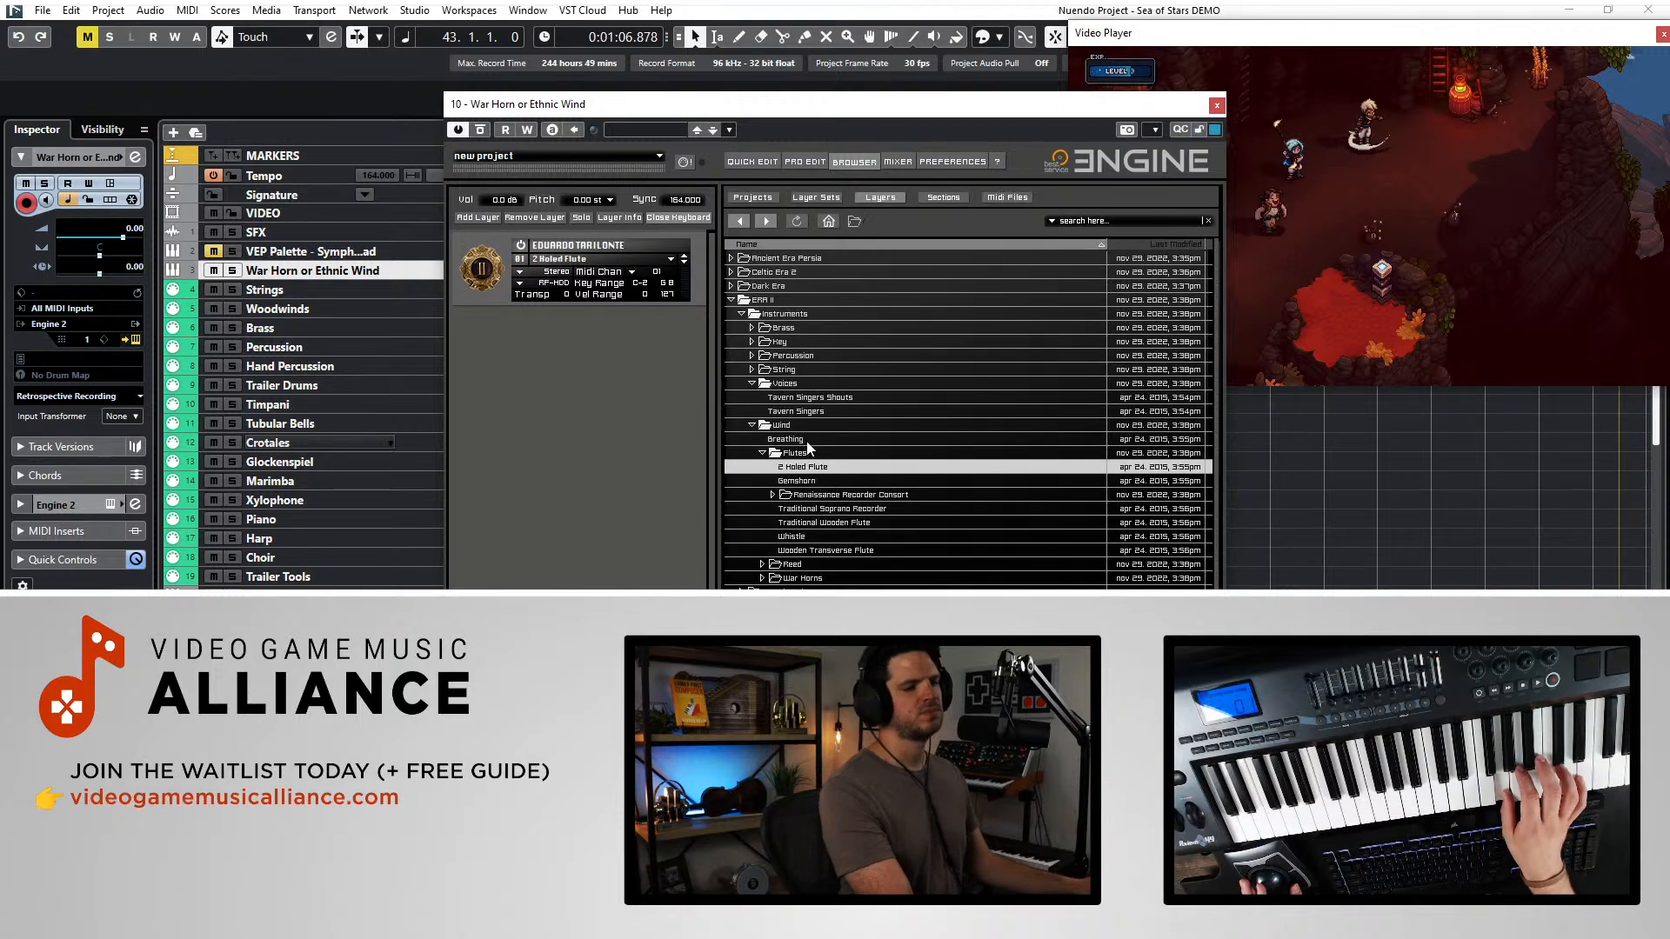
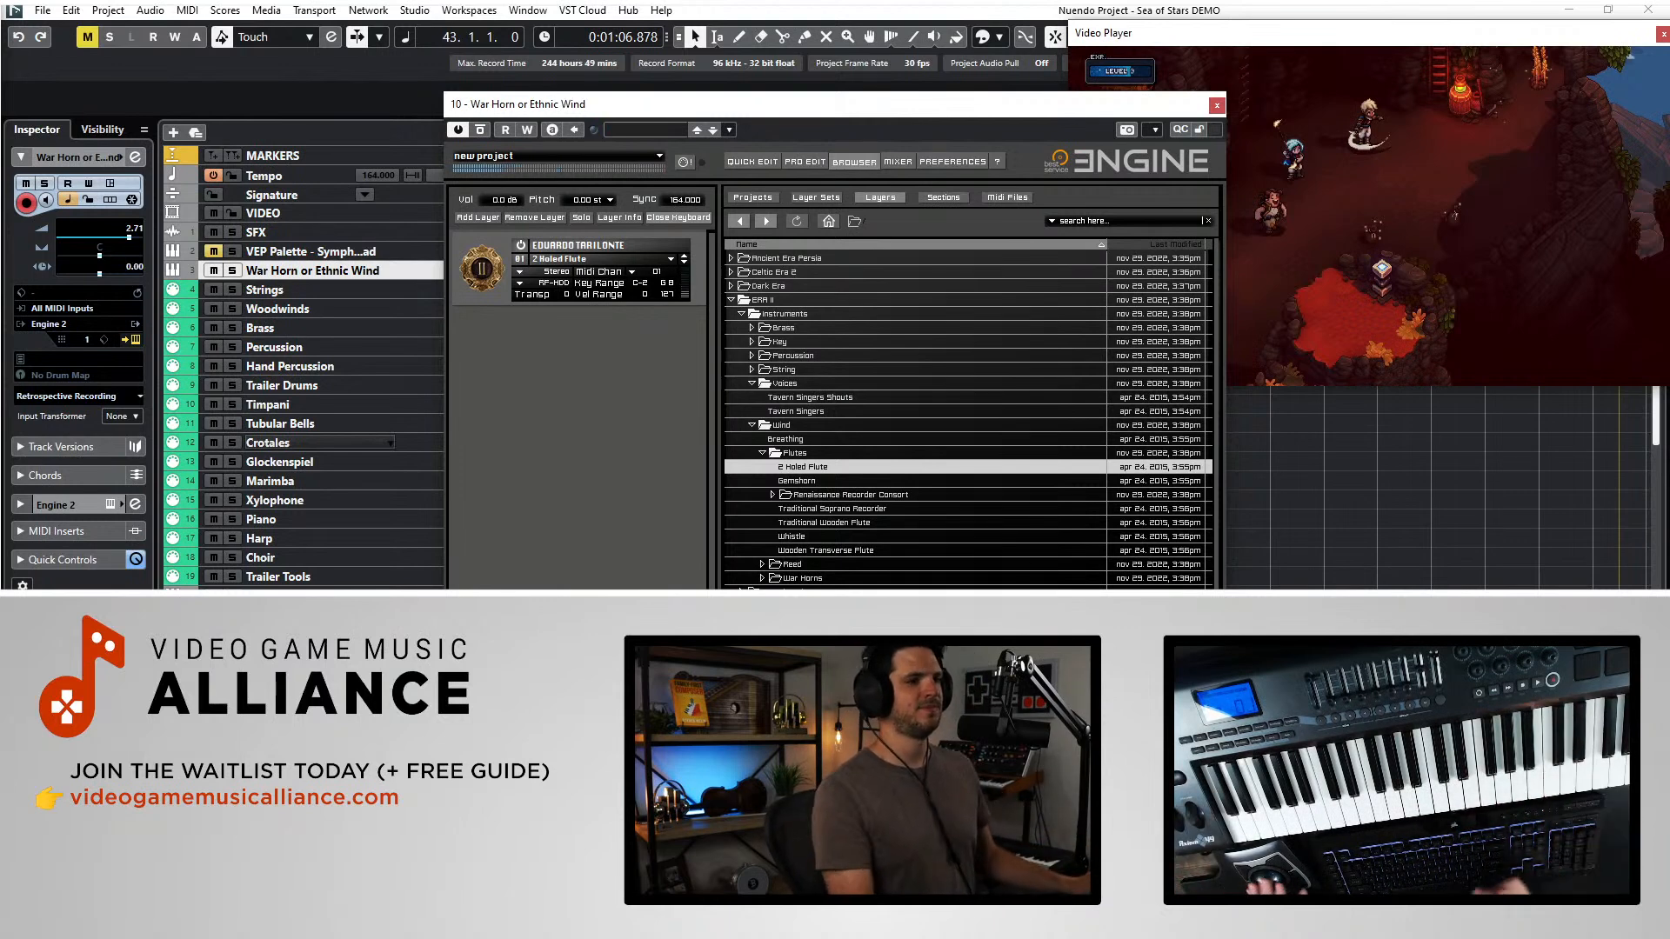
# - Try the Gemshorn patch, then return to the 2 Holed Flute with the instrument window moved aside and play the project
pyautogui.click(800, 482)
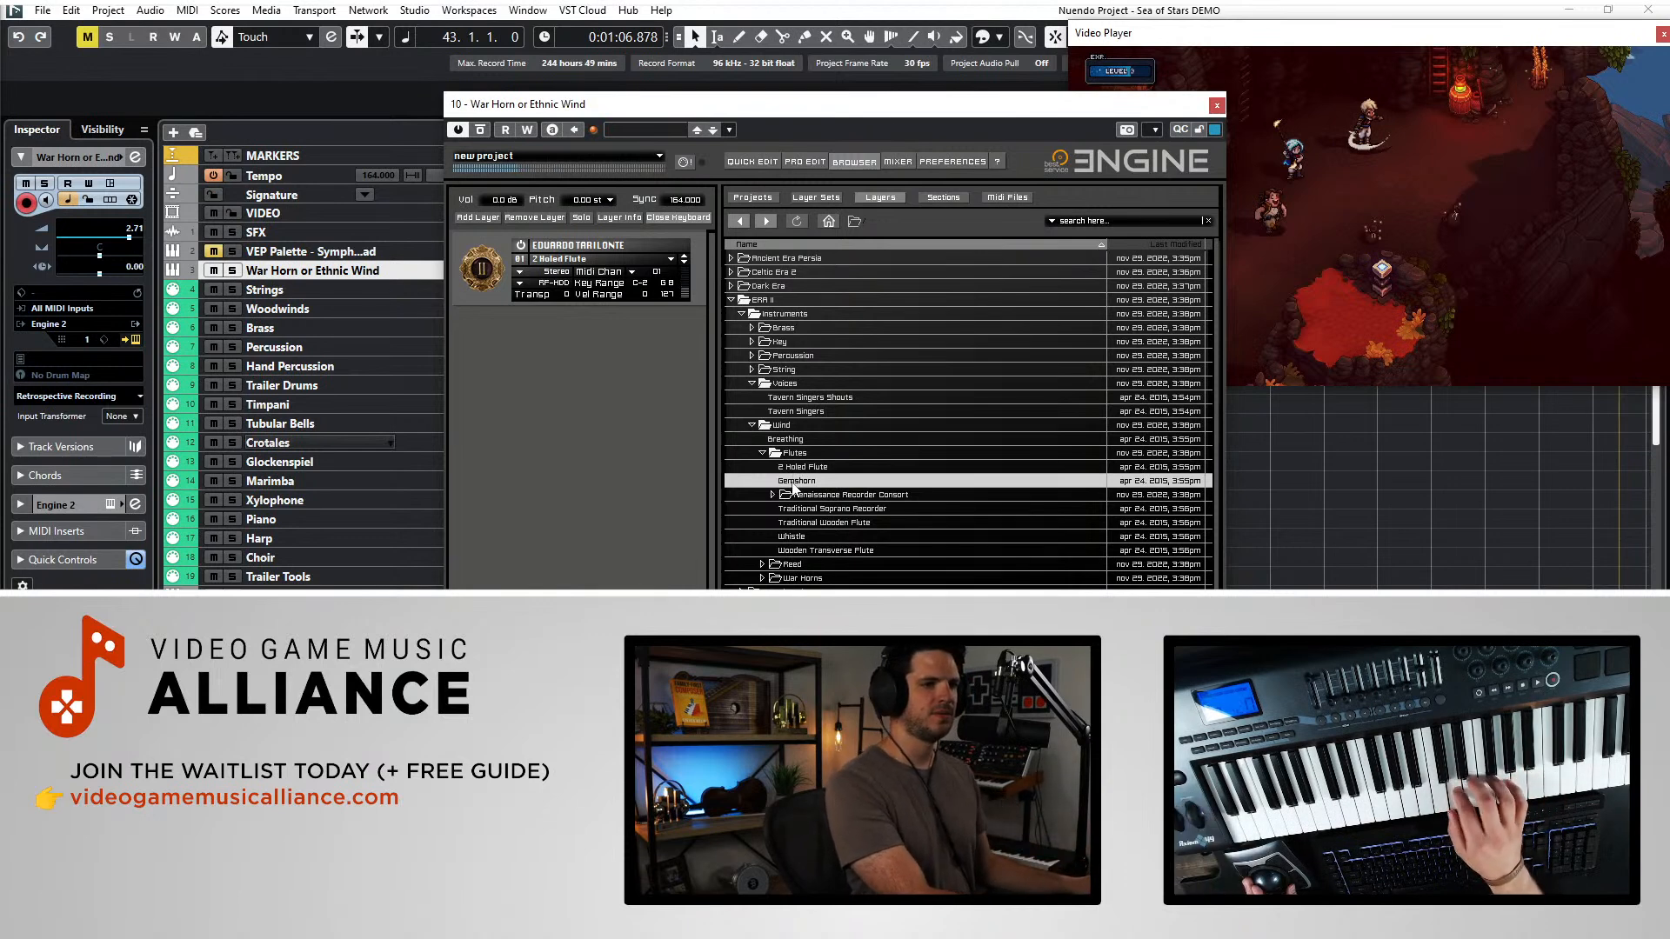
pyautogui.doubleClick(793, 482)
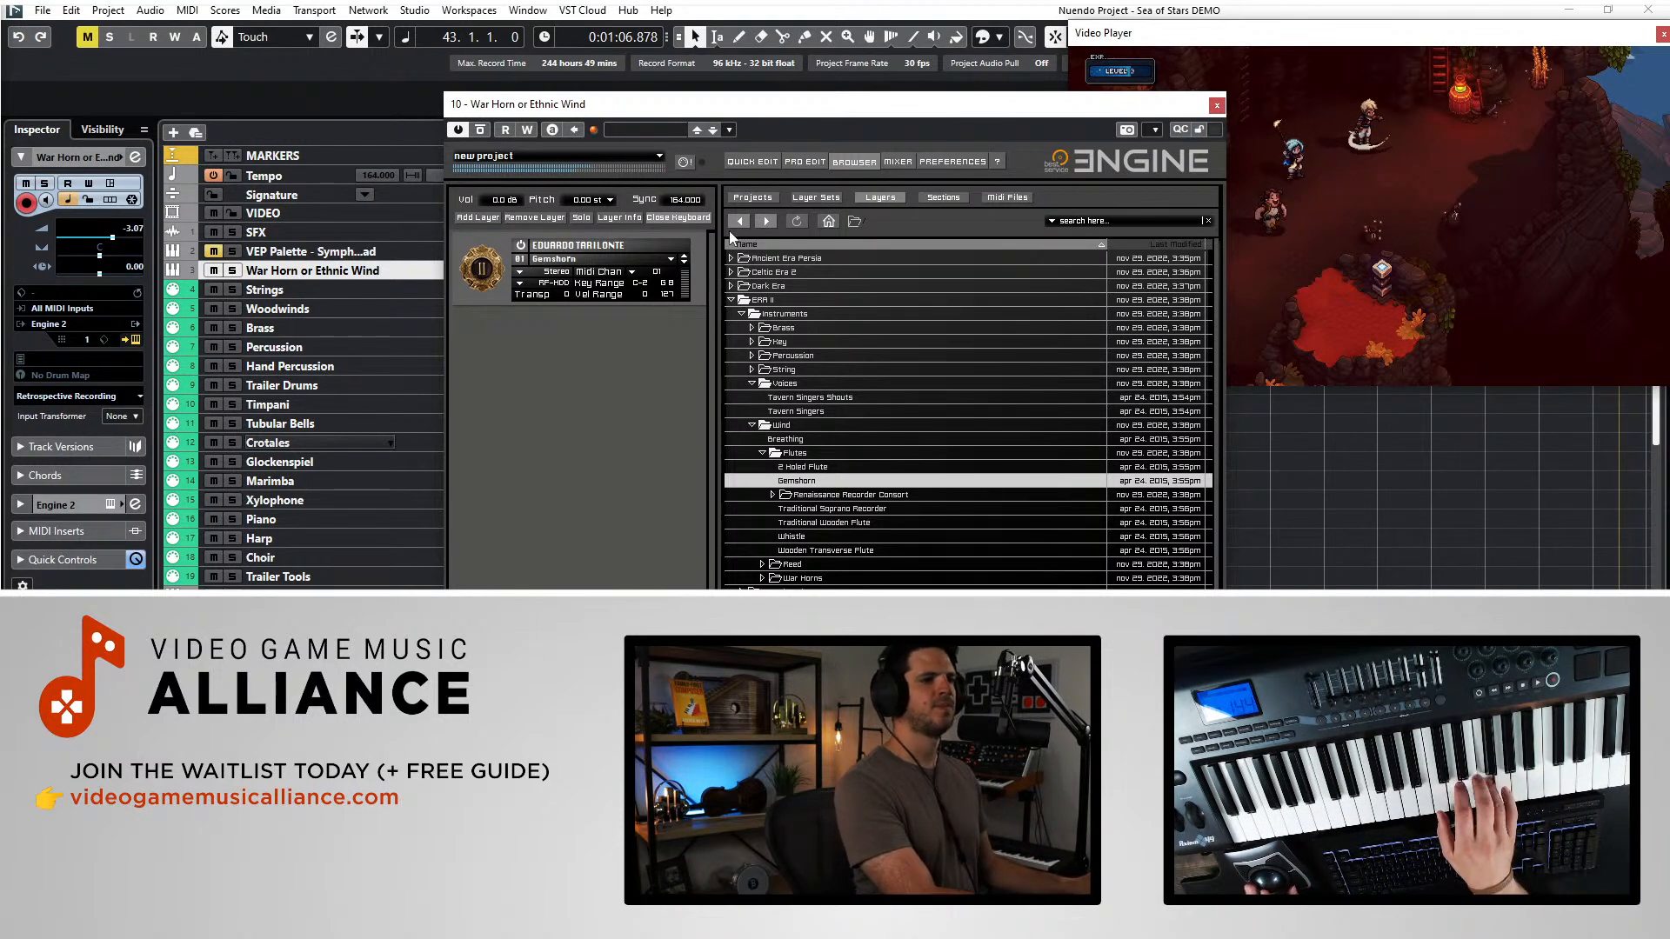
pyautogui.moveTo(817, 100); pyautogui.dragTo(0, 74)
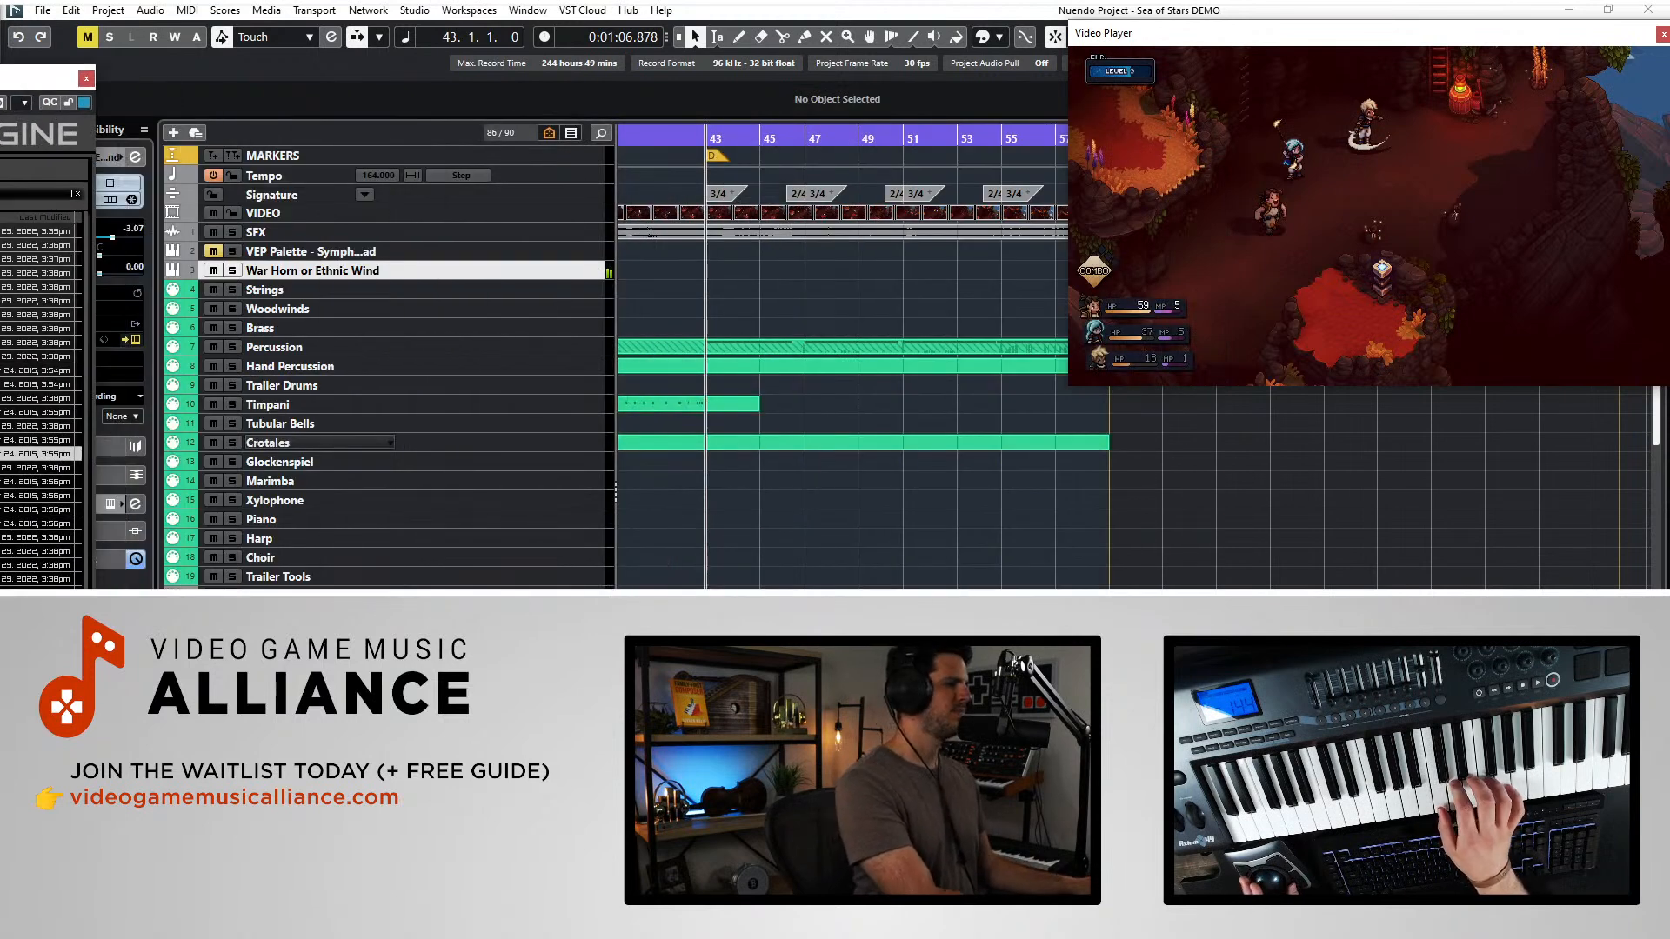
pyautogui.click(40, 440)
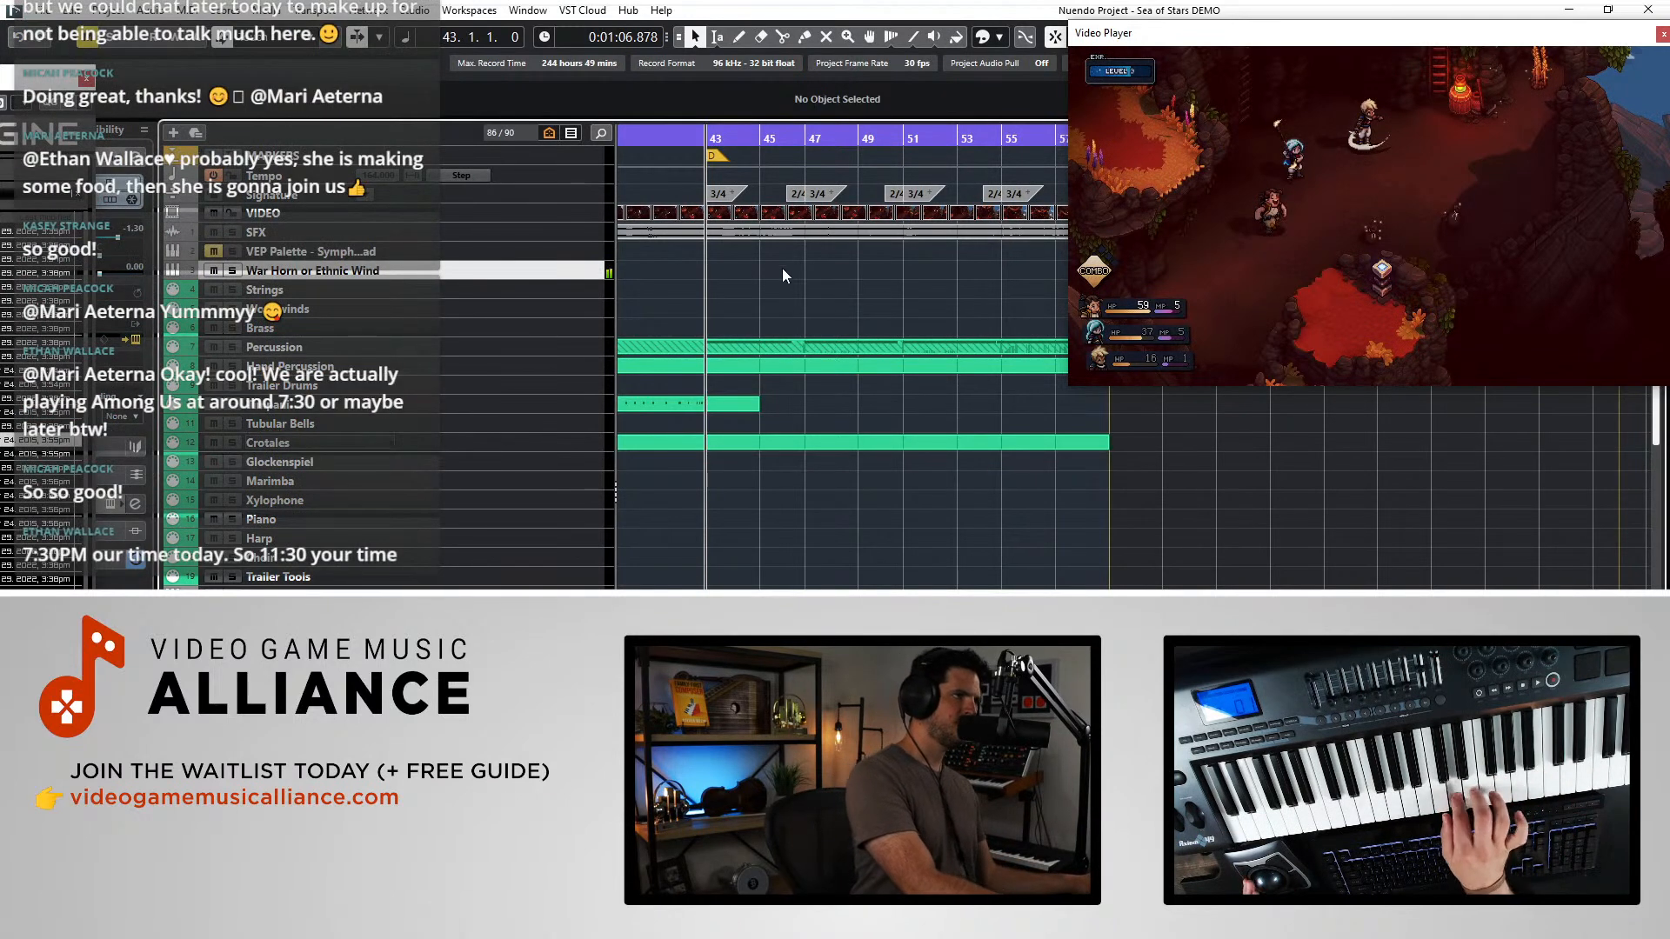
pyautogui.press('space')
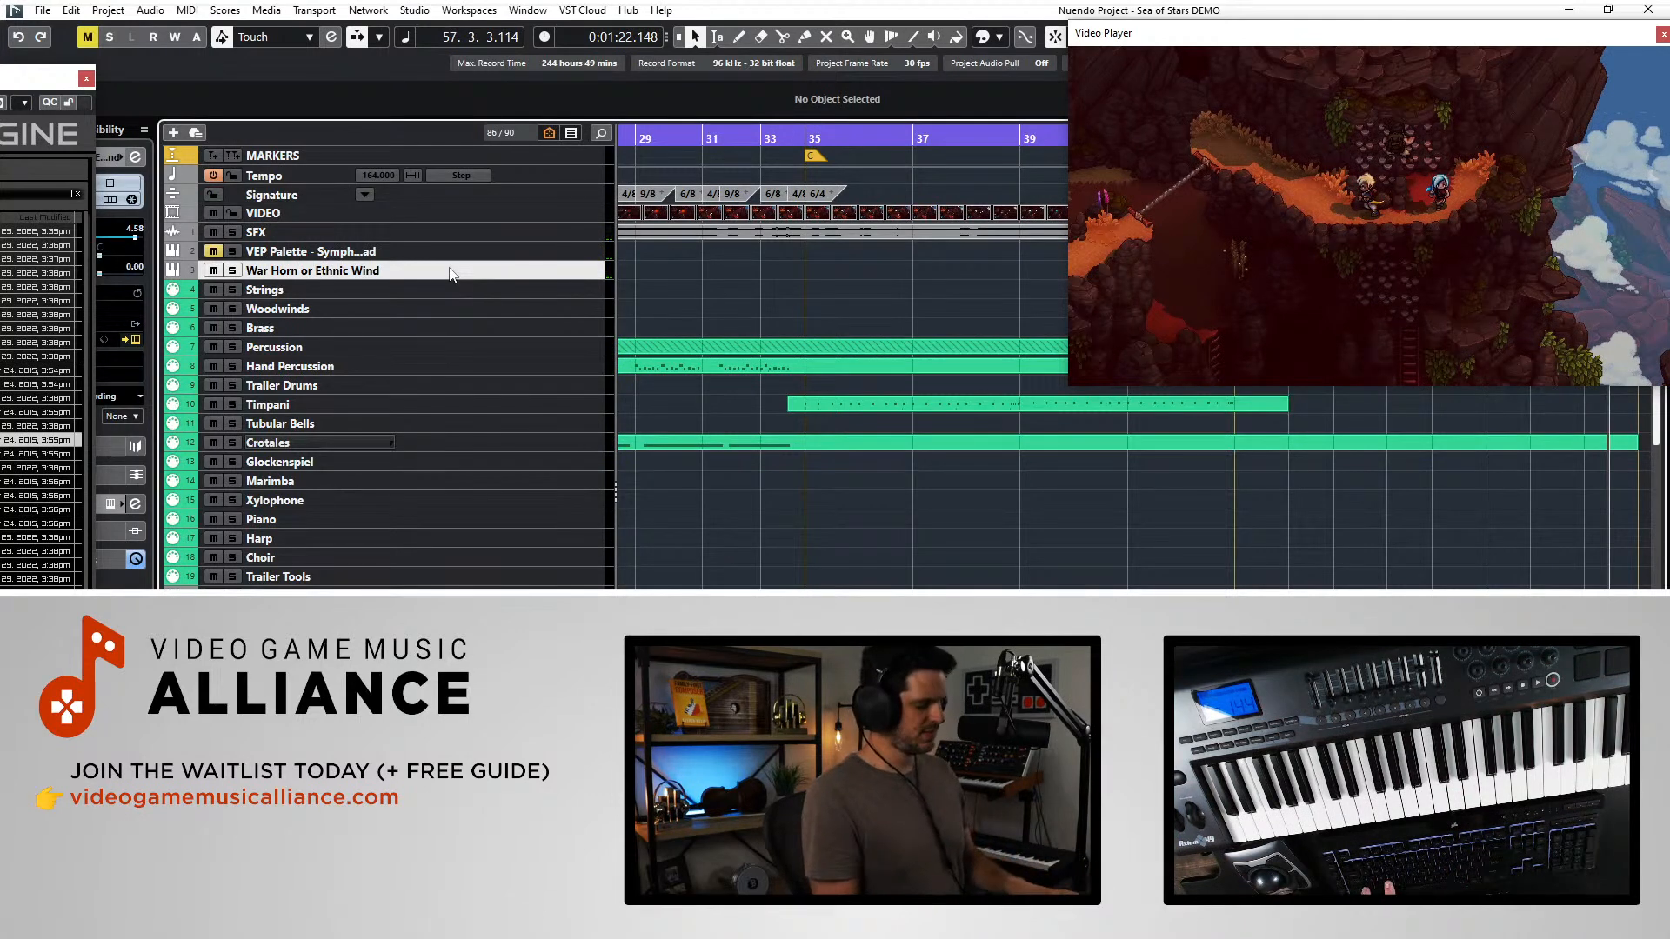
# - Rename the War Horn or Ethnic Wind track as Ethnic Flute
pyautogui.doubleClick(368, 275)
pyautogui.write('Eth')
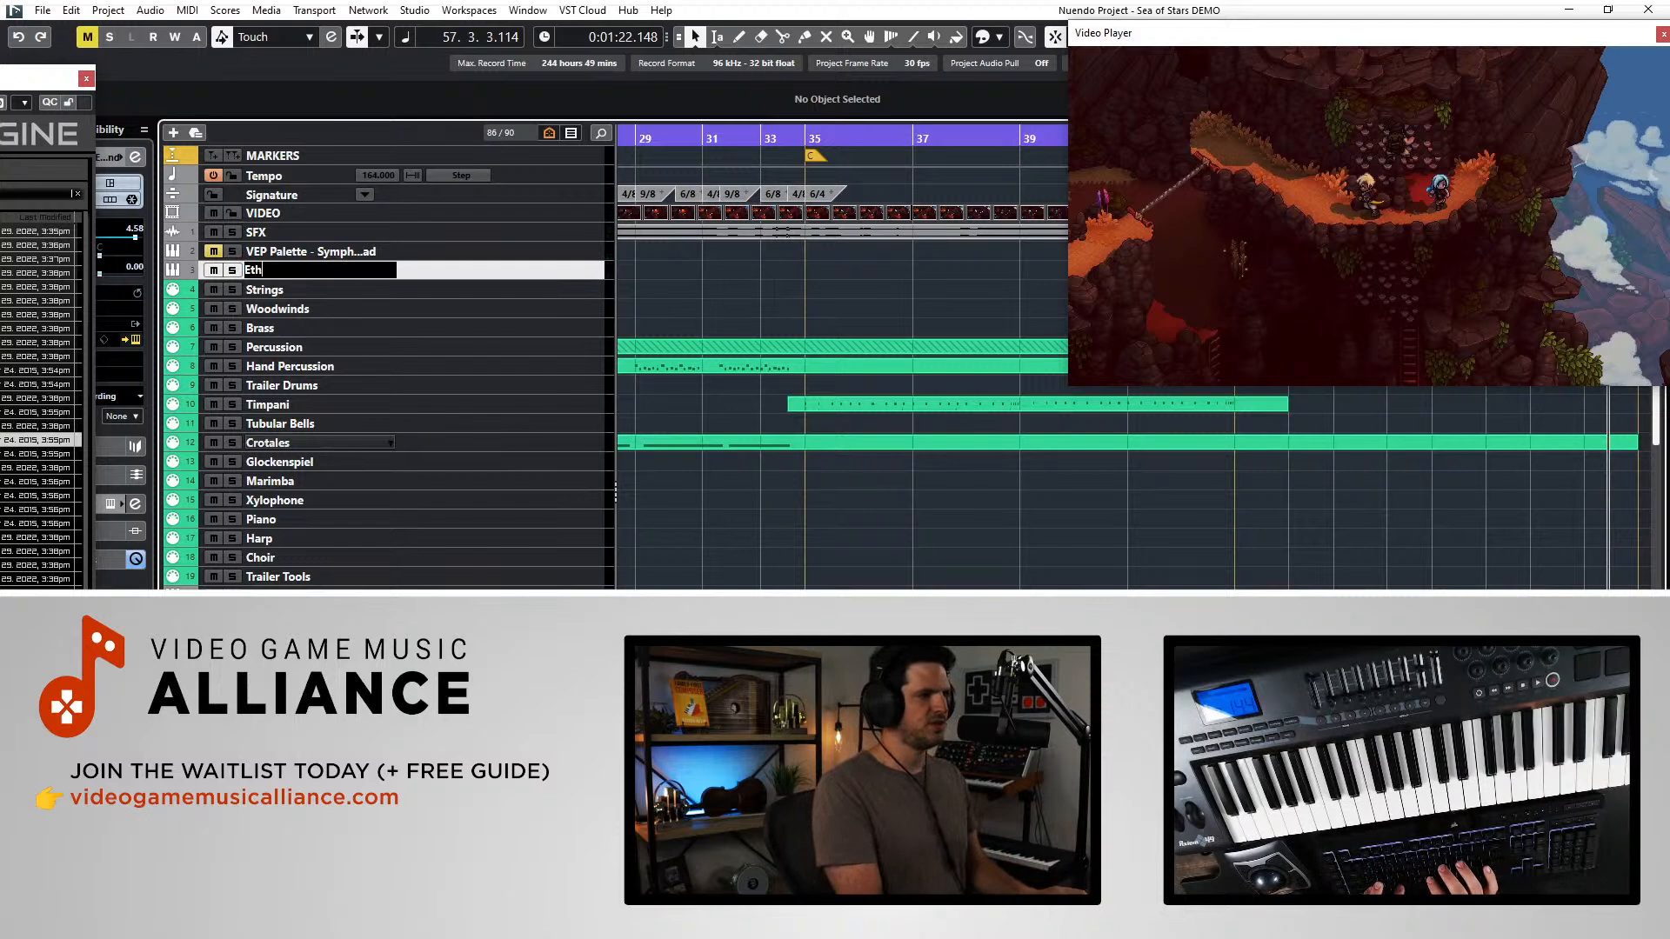
pyautogui.write('nic Flute')
pyautogui.press('Return')
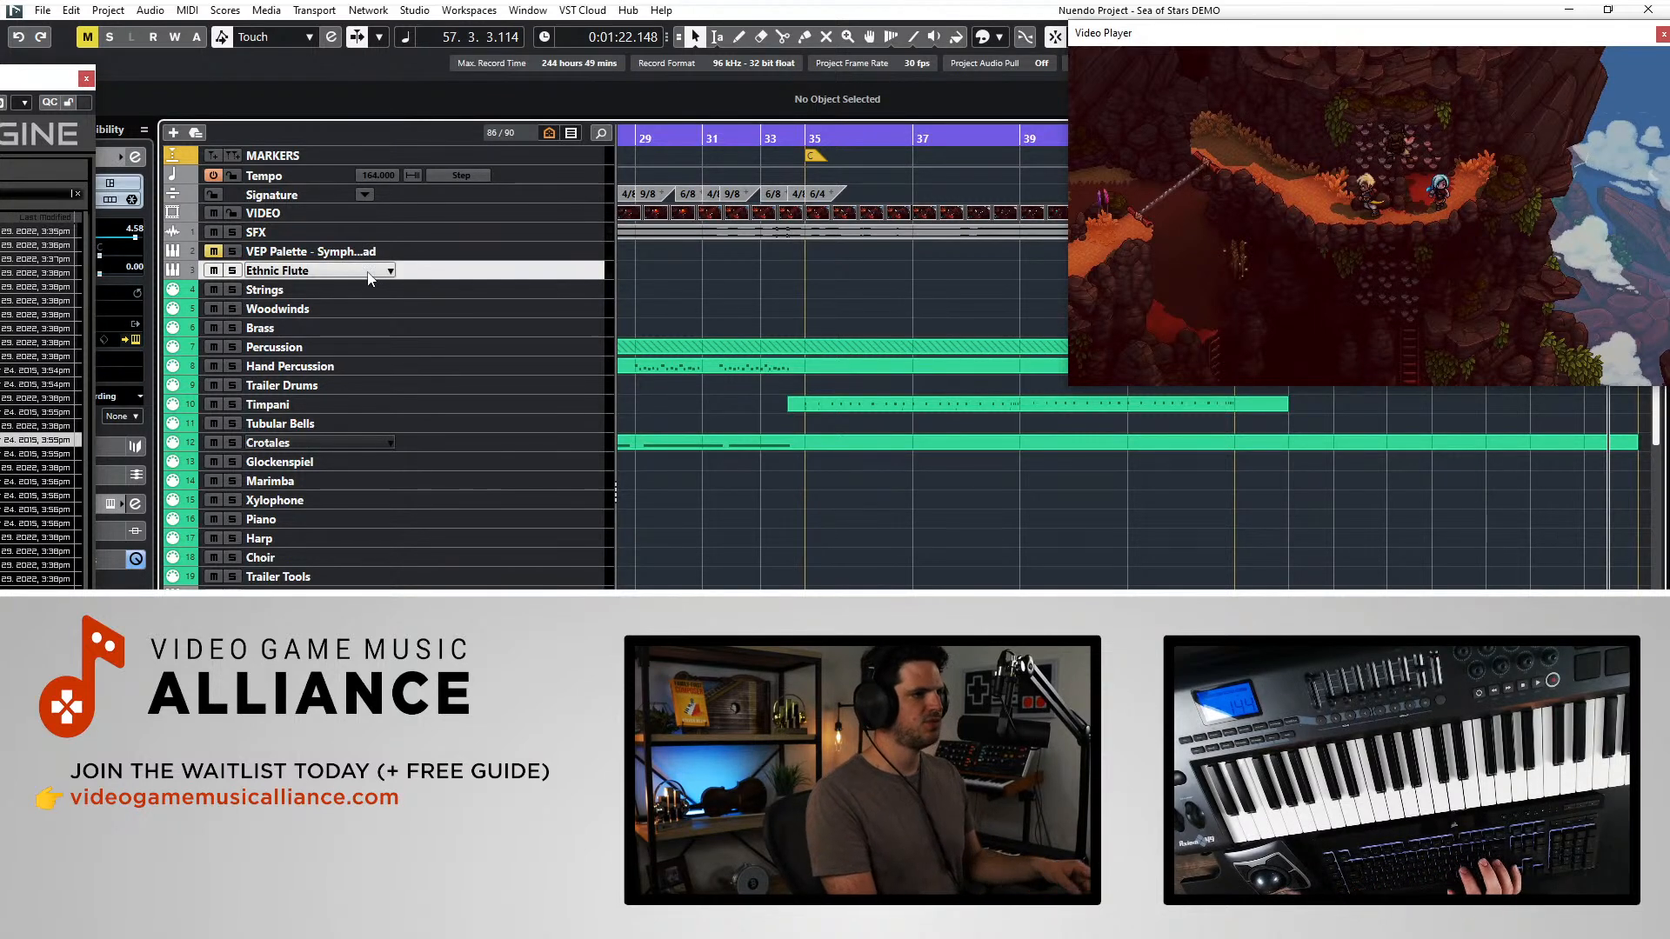
# - Duplicate the Ethnic Flute track and open the duplicate's Engine instrument in place of the original's window
pyautogui.hotkey('ctrl', 'd')
pyautogui.click(85, 79)
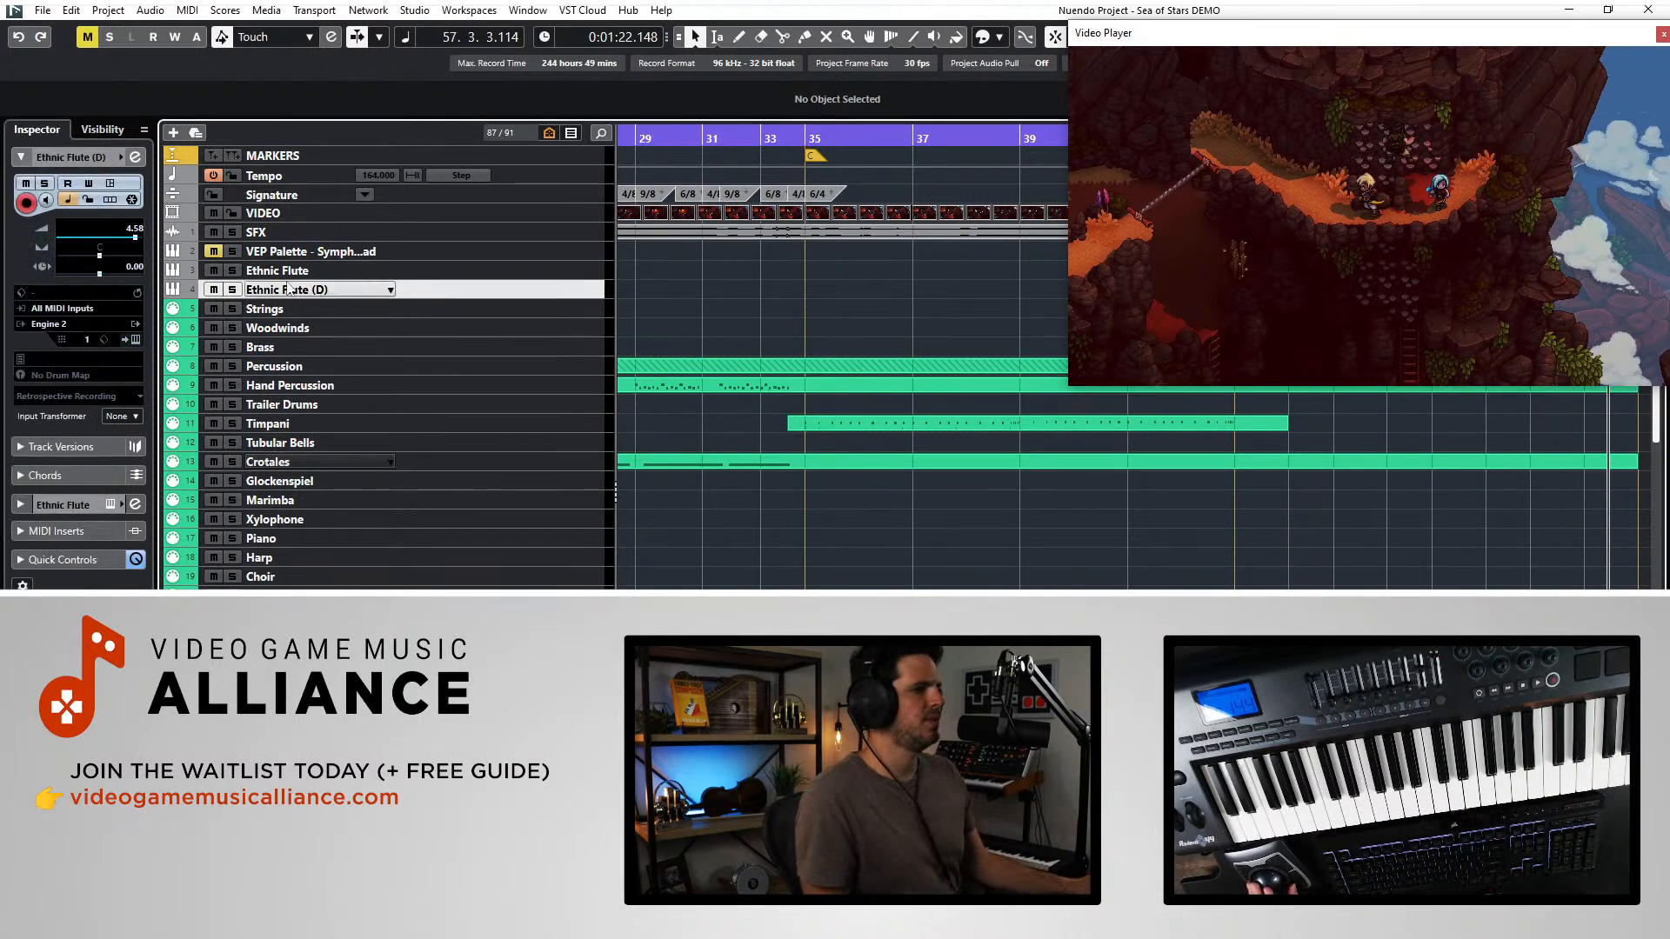
pyautogui.press('Return')
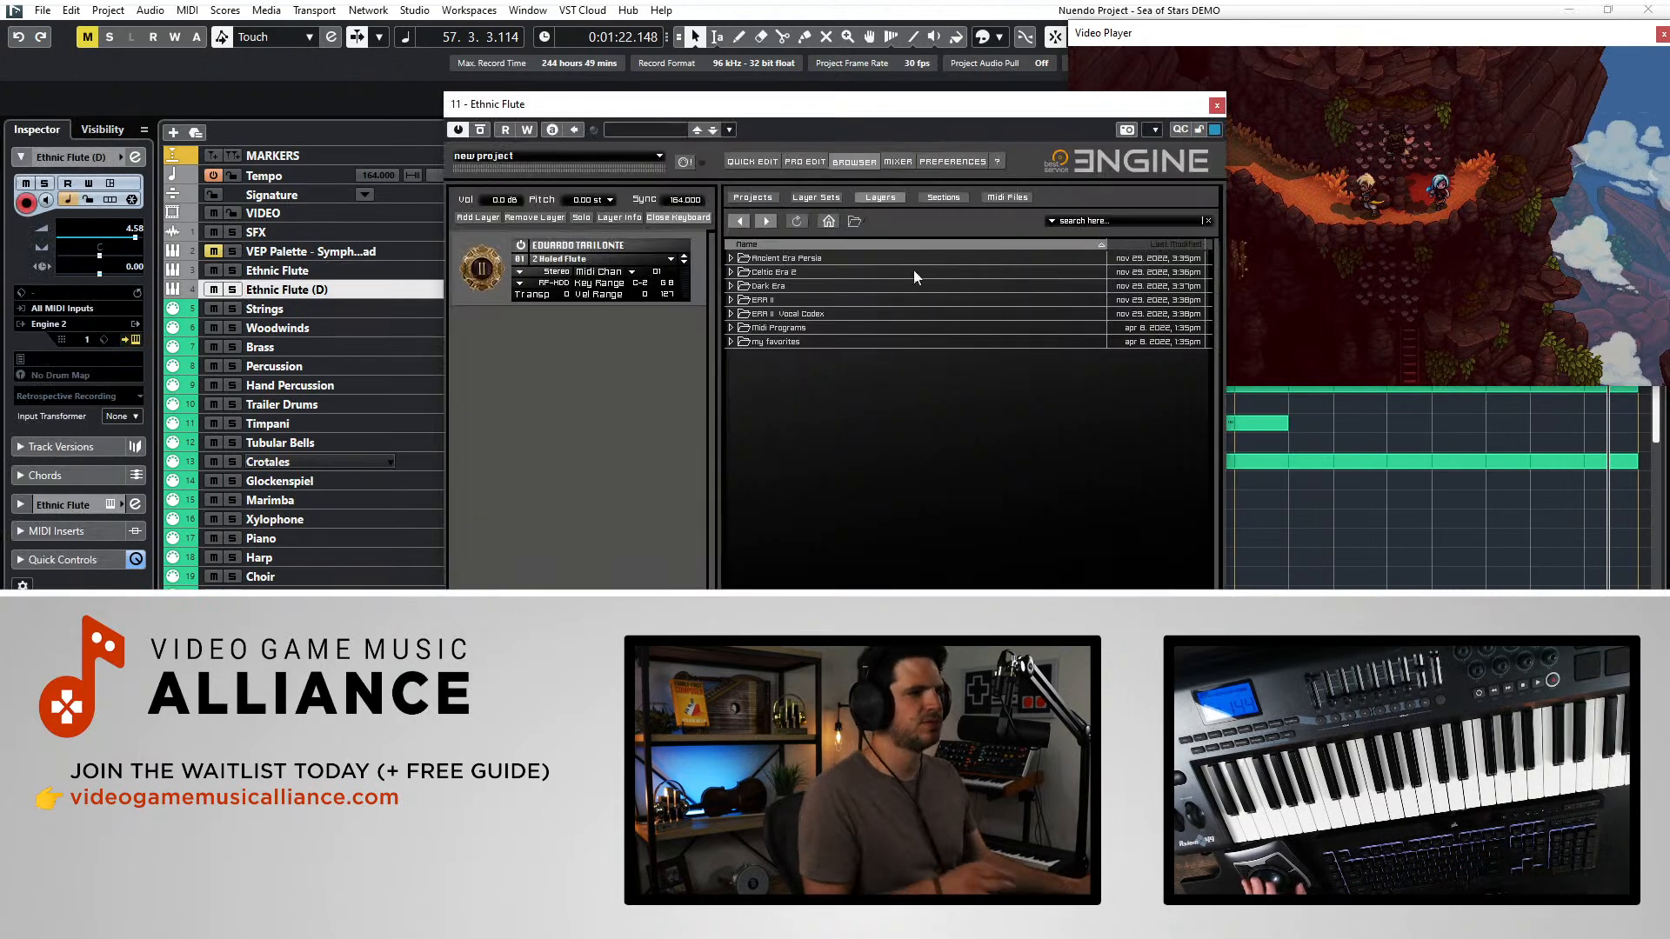
# - Move the Engine window aside and try the Bombarde and Chirimia shawm patches from the Reed folder of the ERA II wind instruments
pyautogui.click(731, 300)
pyautogui.moveTo(790, 116); pyautogui.dragTo(383, 68)
pyautogui.click(331, 269)
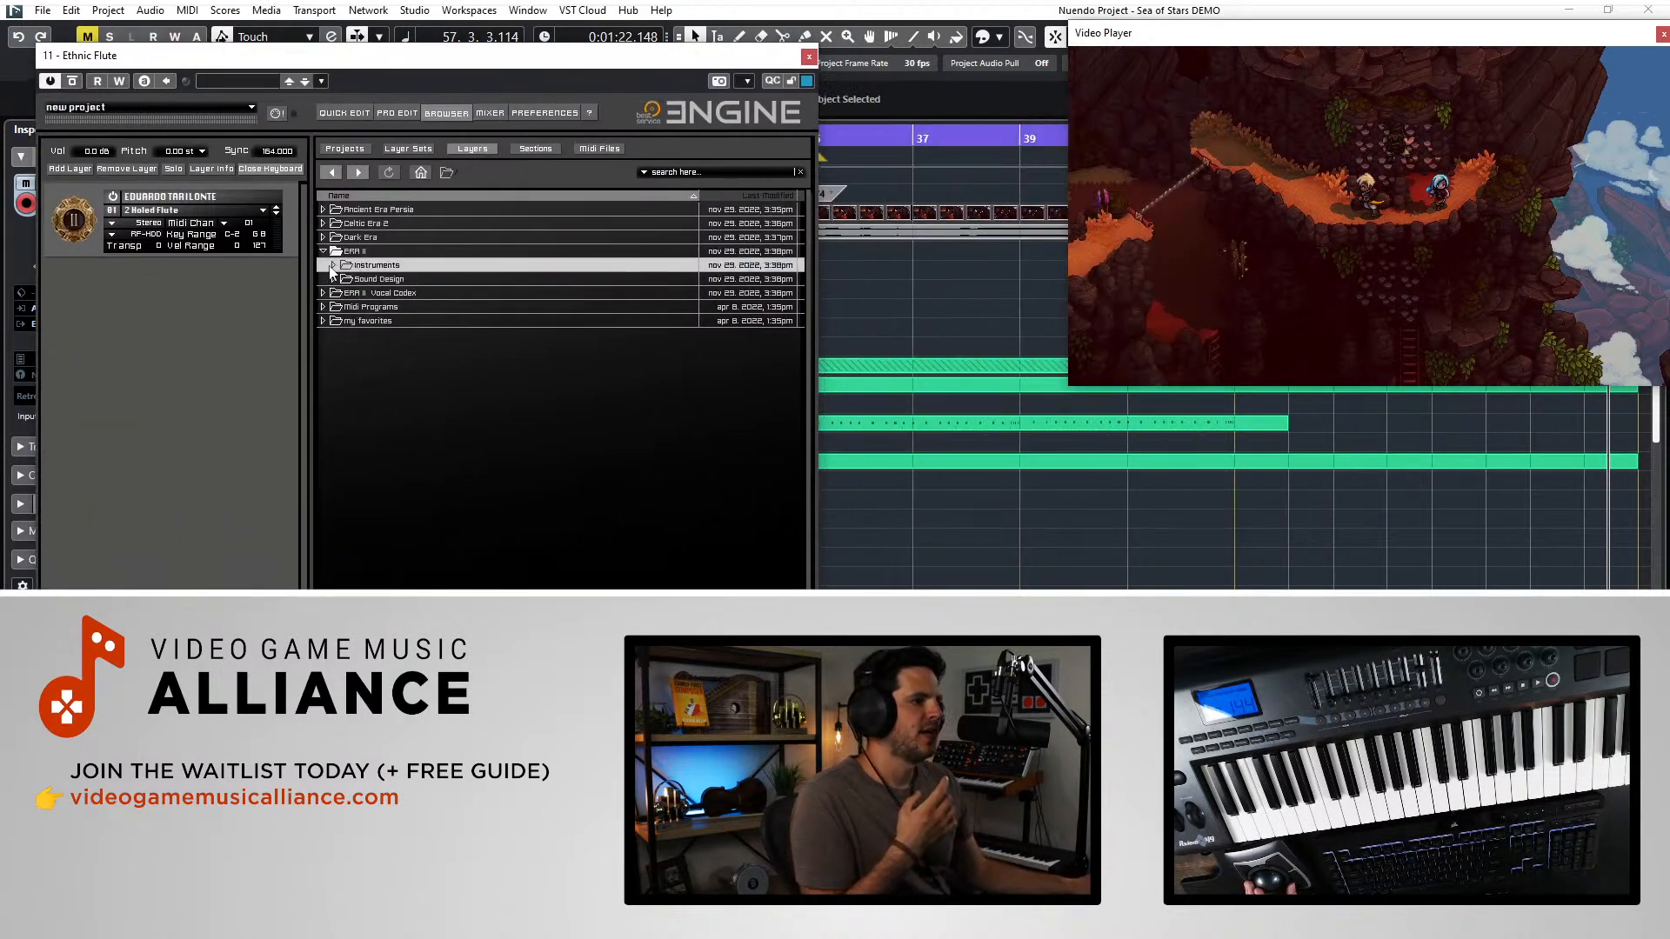
pyautogui.click(332, 266)
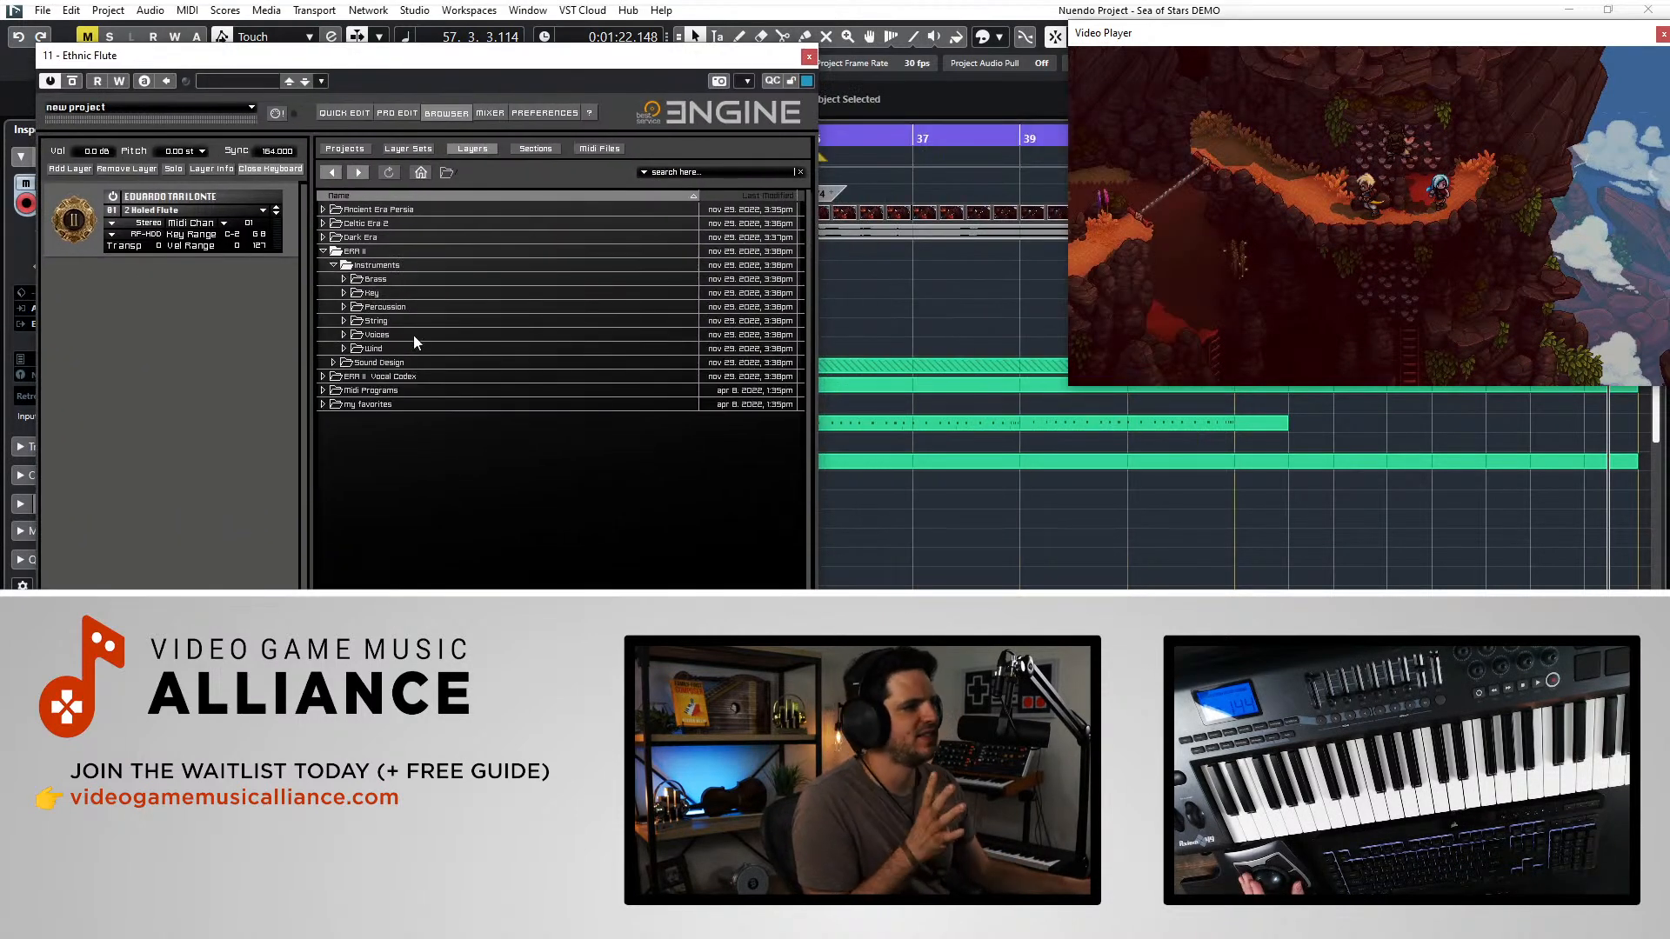
pyautogui.click(343, 349)
pyautogui.click(355, 390)
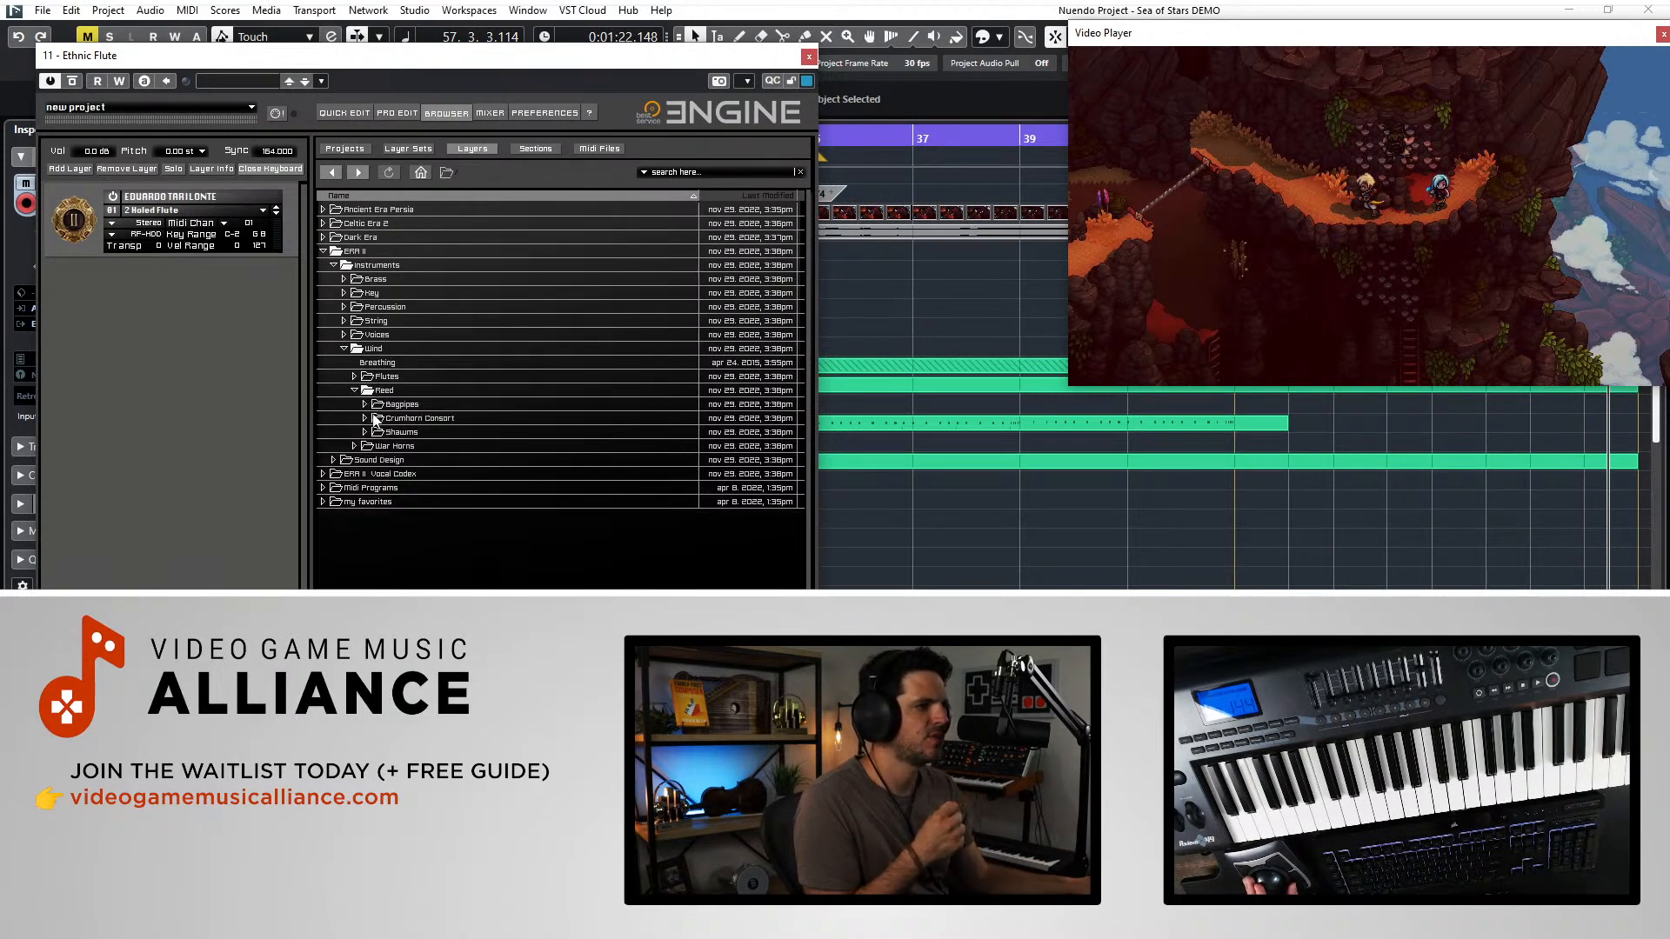
pyautogui.click(365, 419)
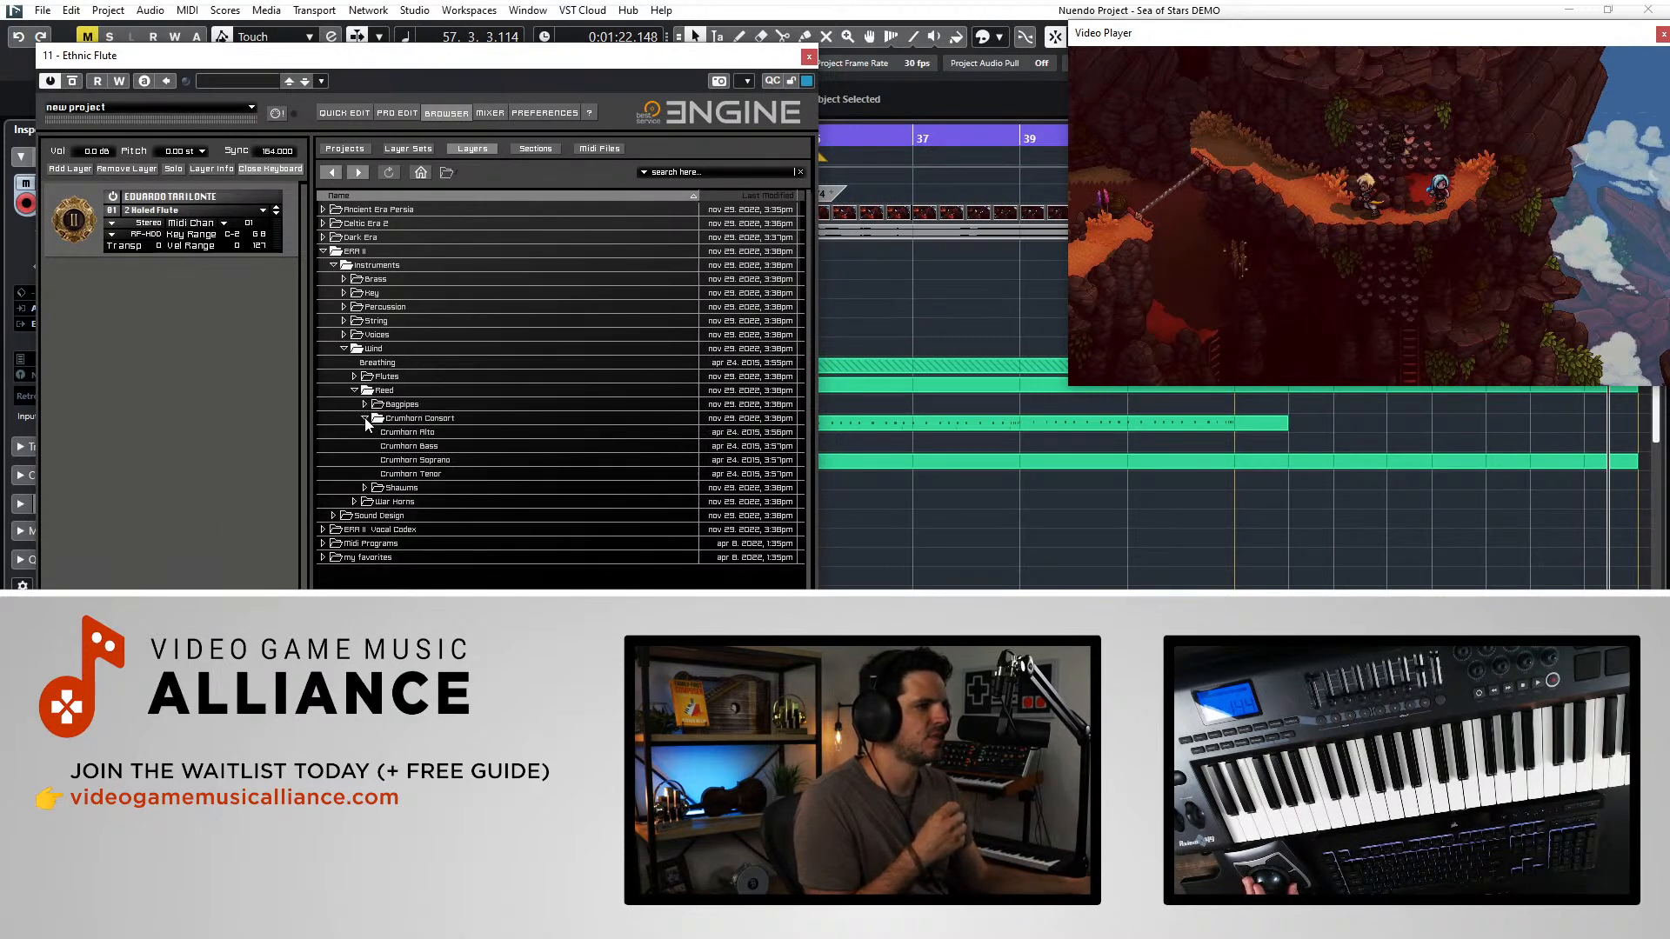
pyautogui.click(365, 488)
pyautogui.doubleClick(396, 502)
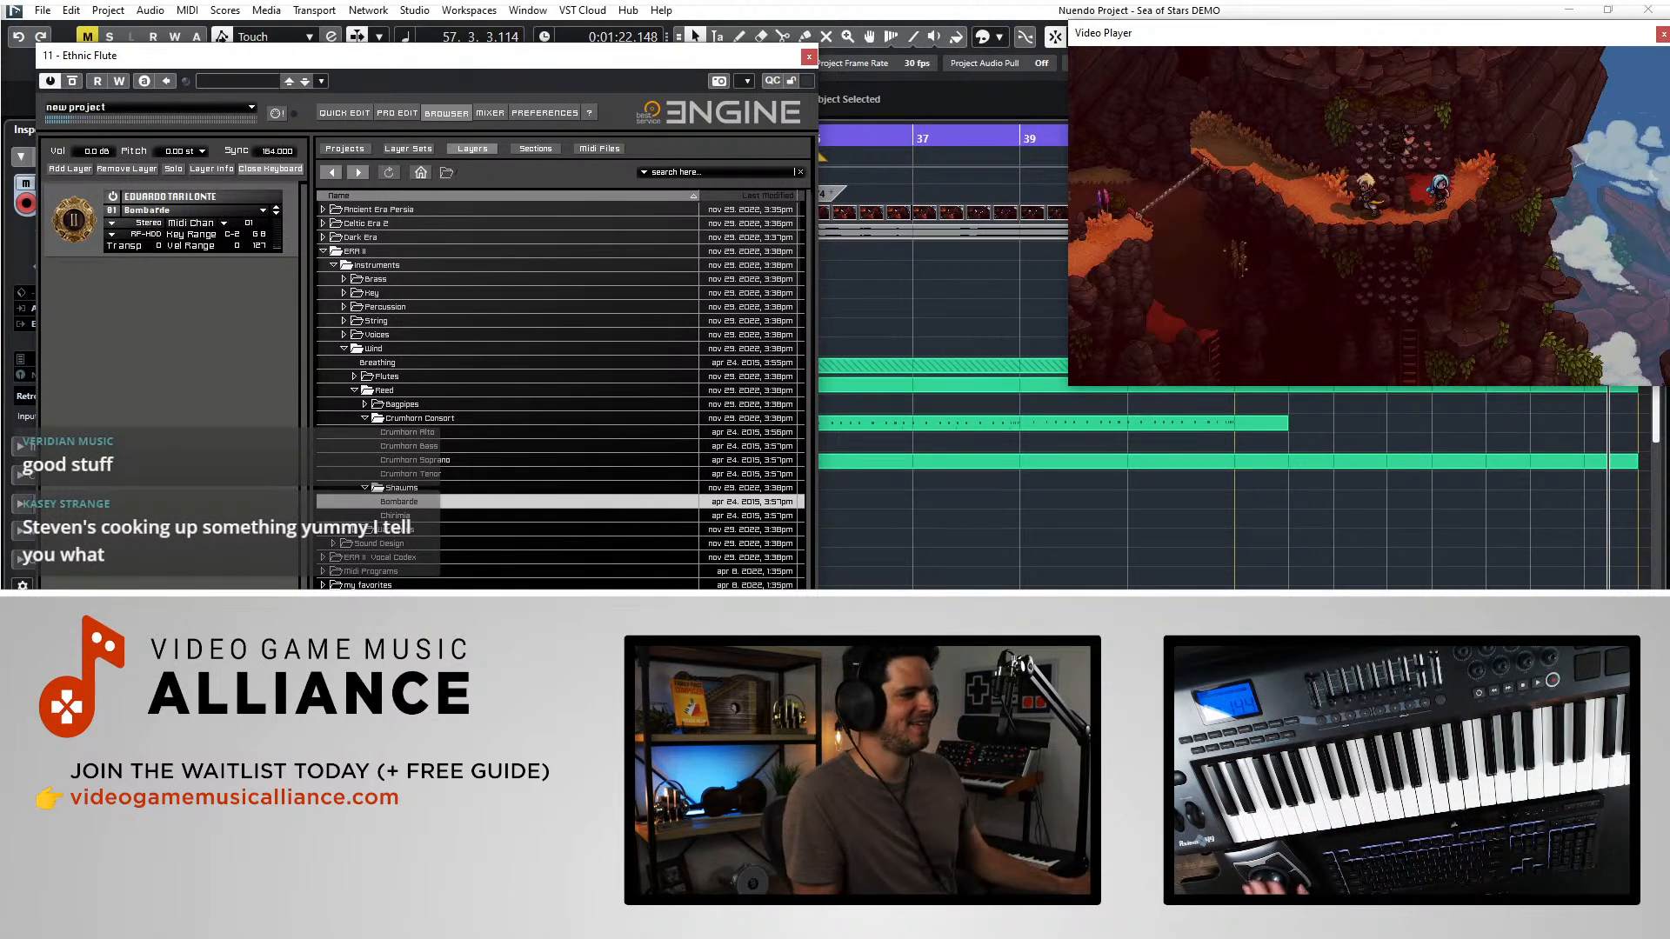
pyautogui.doubleClick(414, 518)
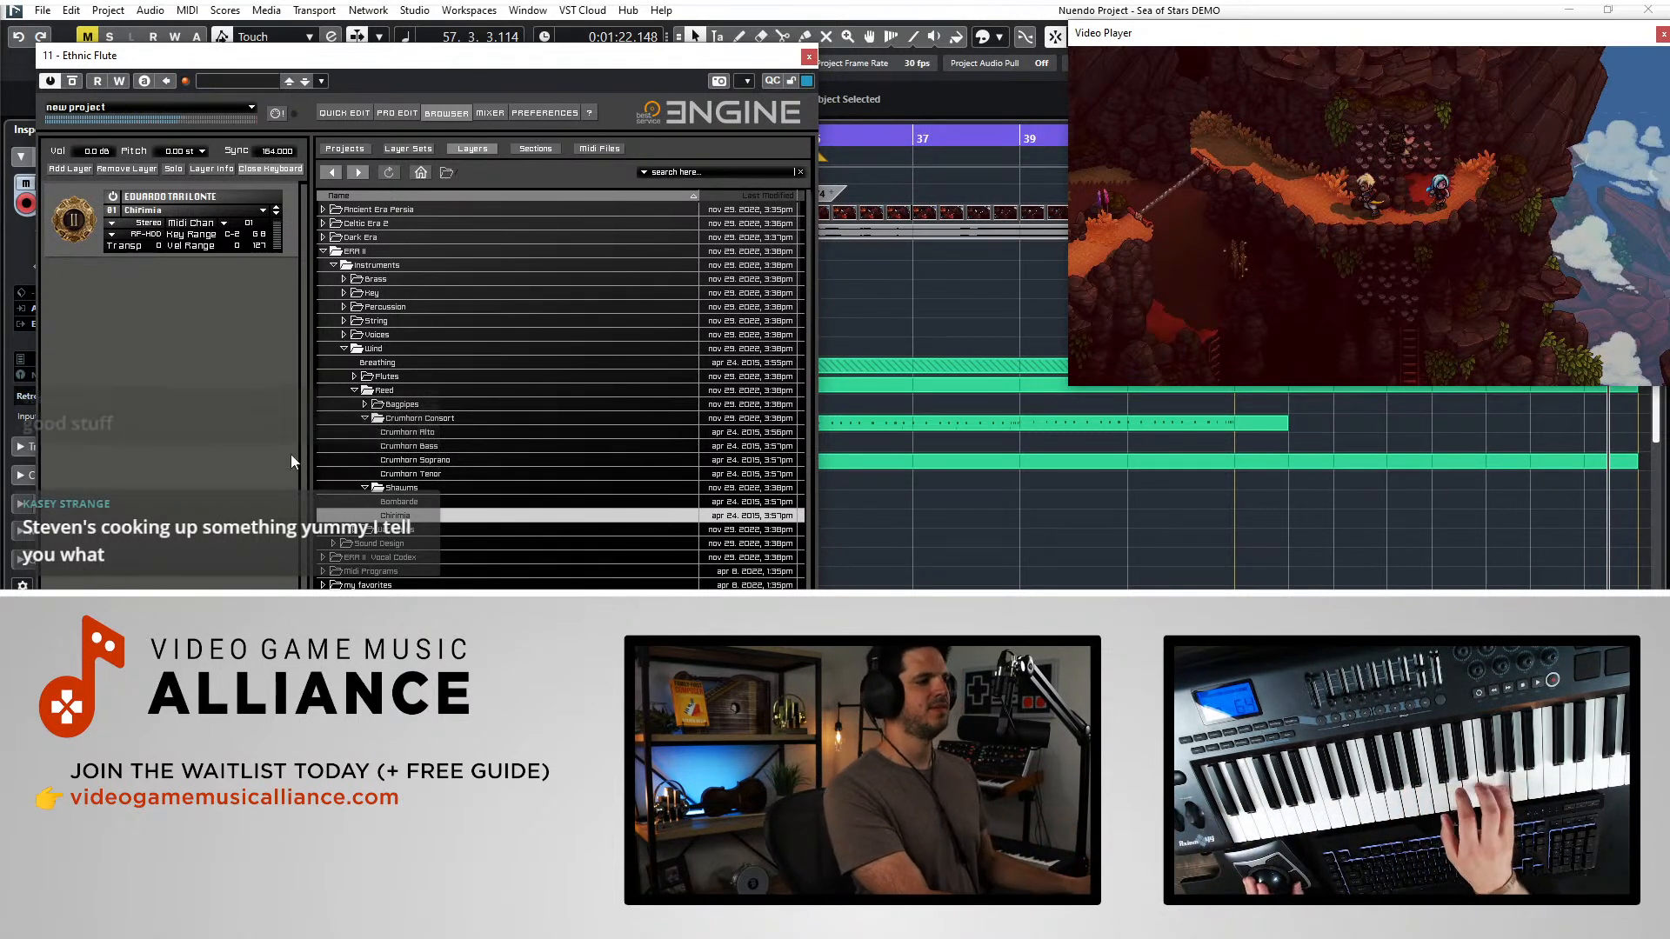
# - Try the Shofar Calls, Shofar and War Horn patches from the War Horns folder of the ERA II wind instruments
pyautogui.doubleClick(367, 529)
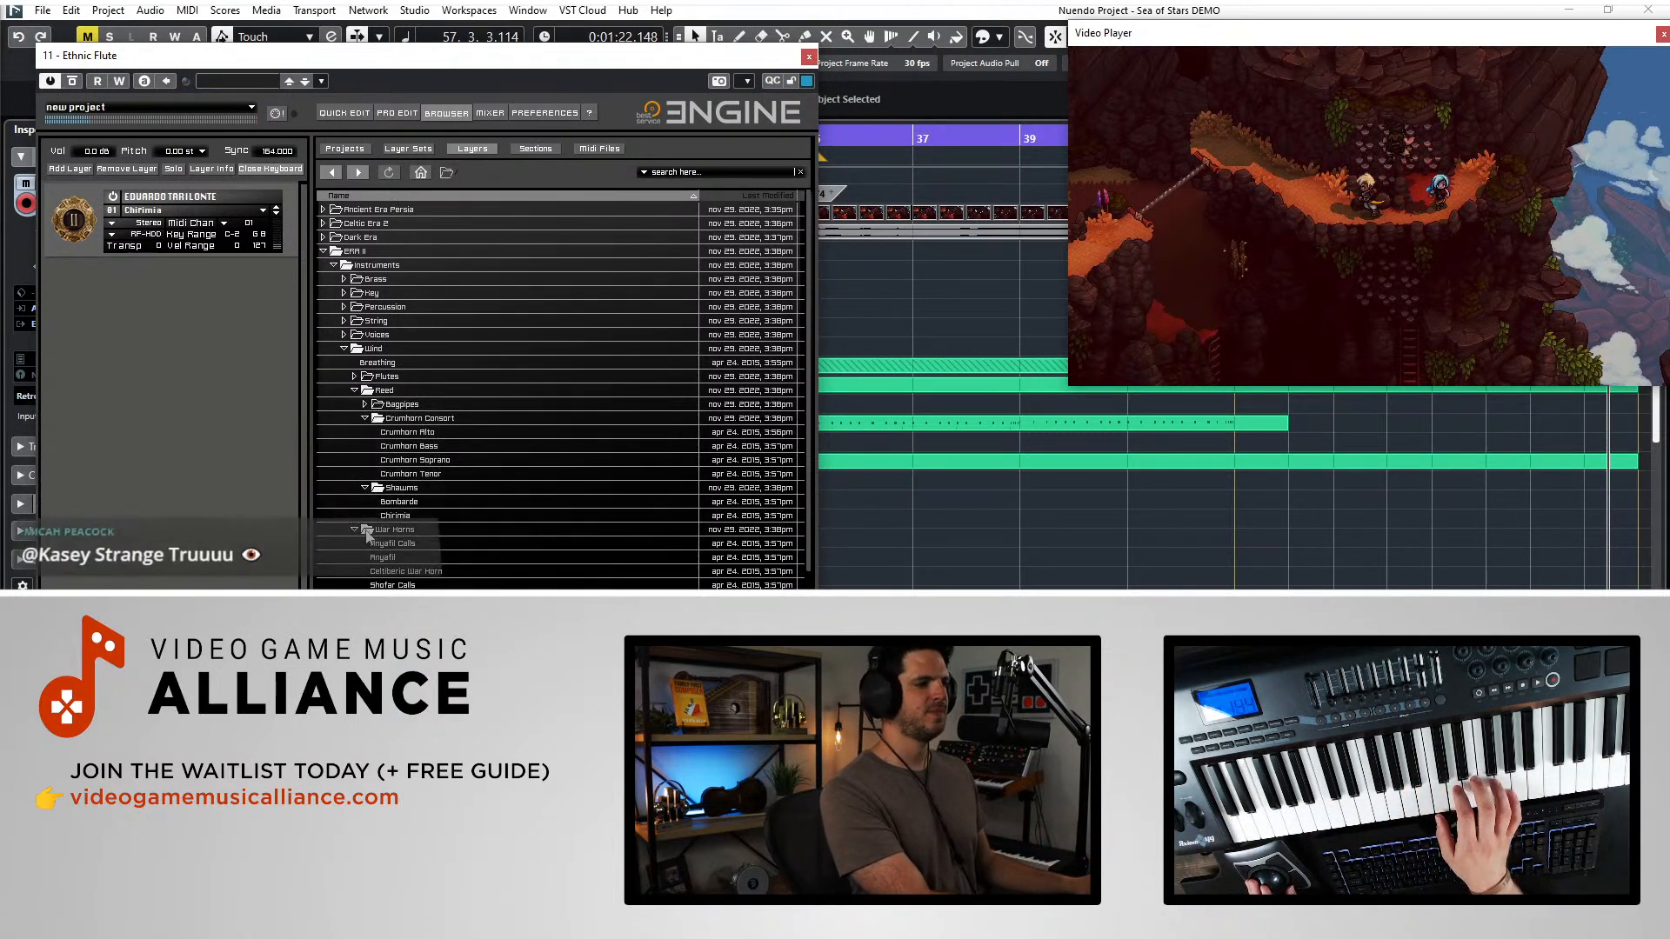
pyautogui.click(381, 544)
pyautogui.scroll(-1, 409, 517)
pyautogui.doubleClick(391, 543)
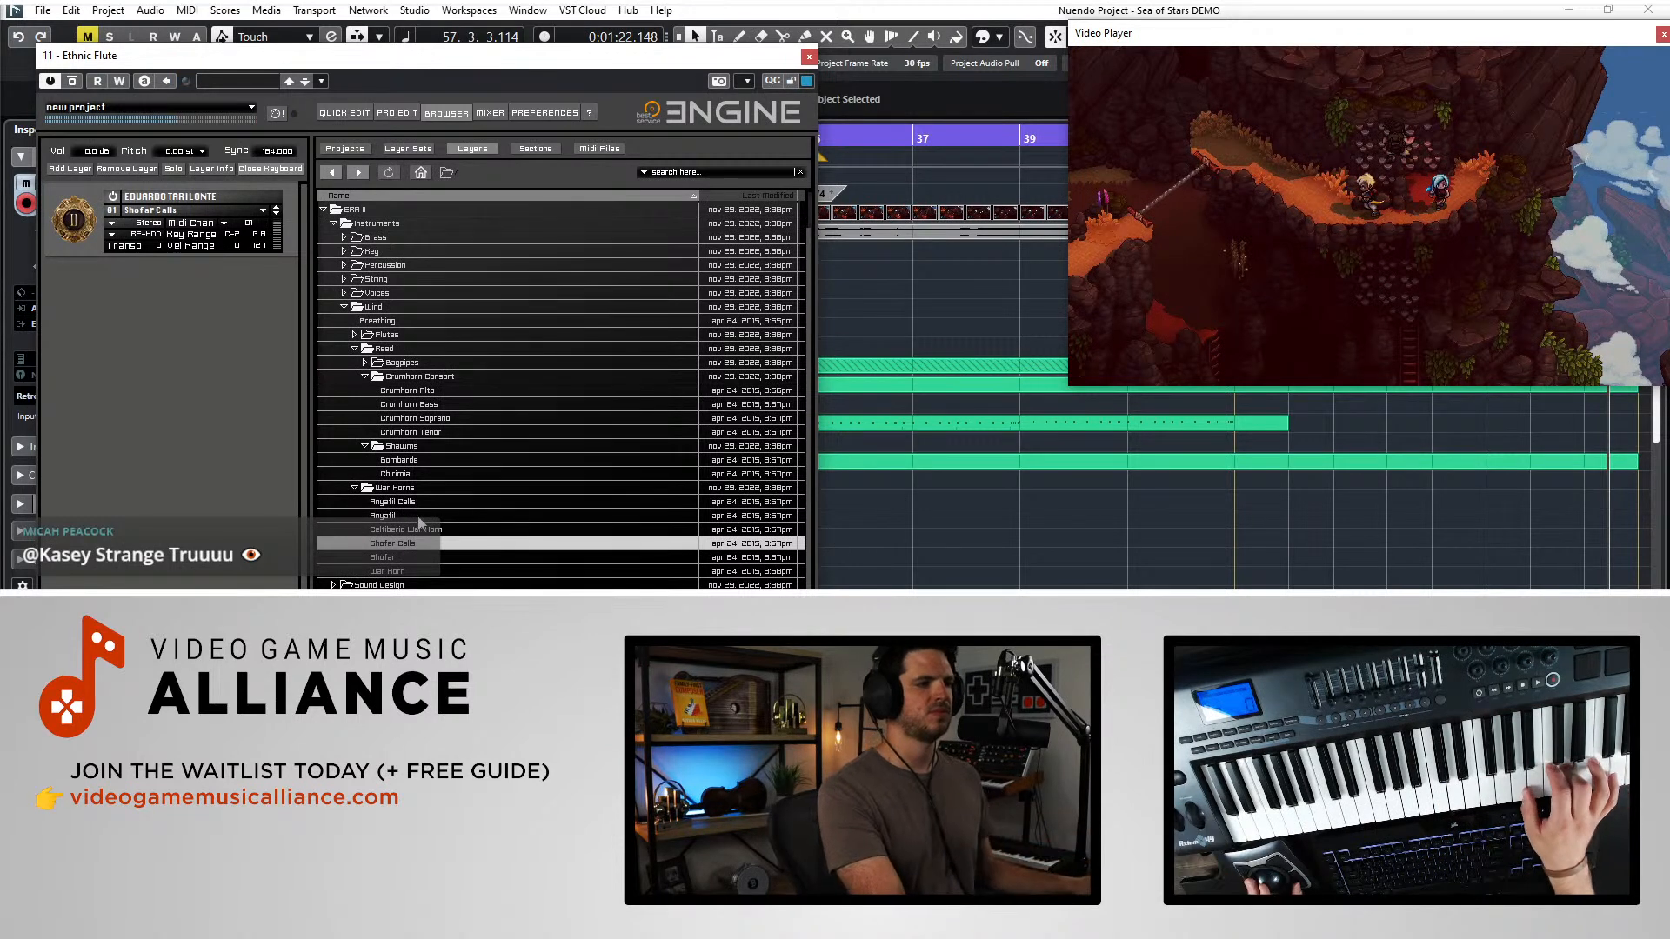
pyautogui.doubleClick(418, 559)
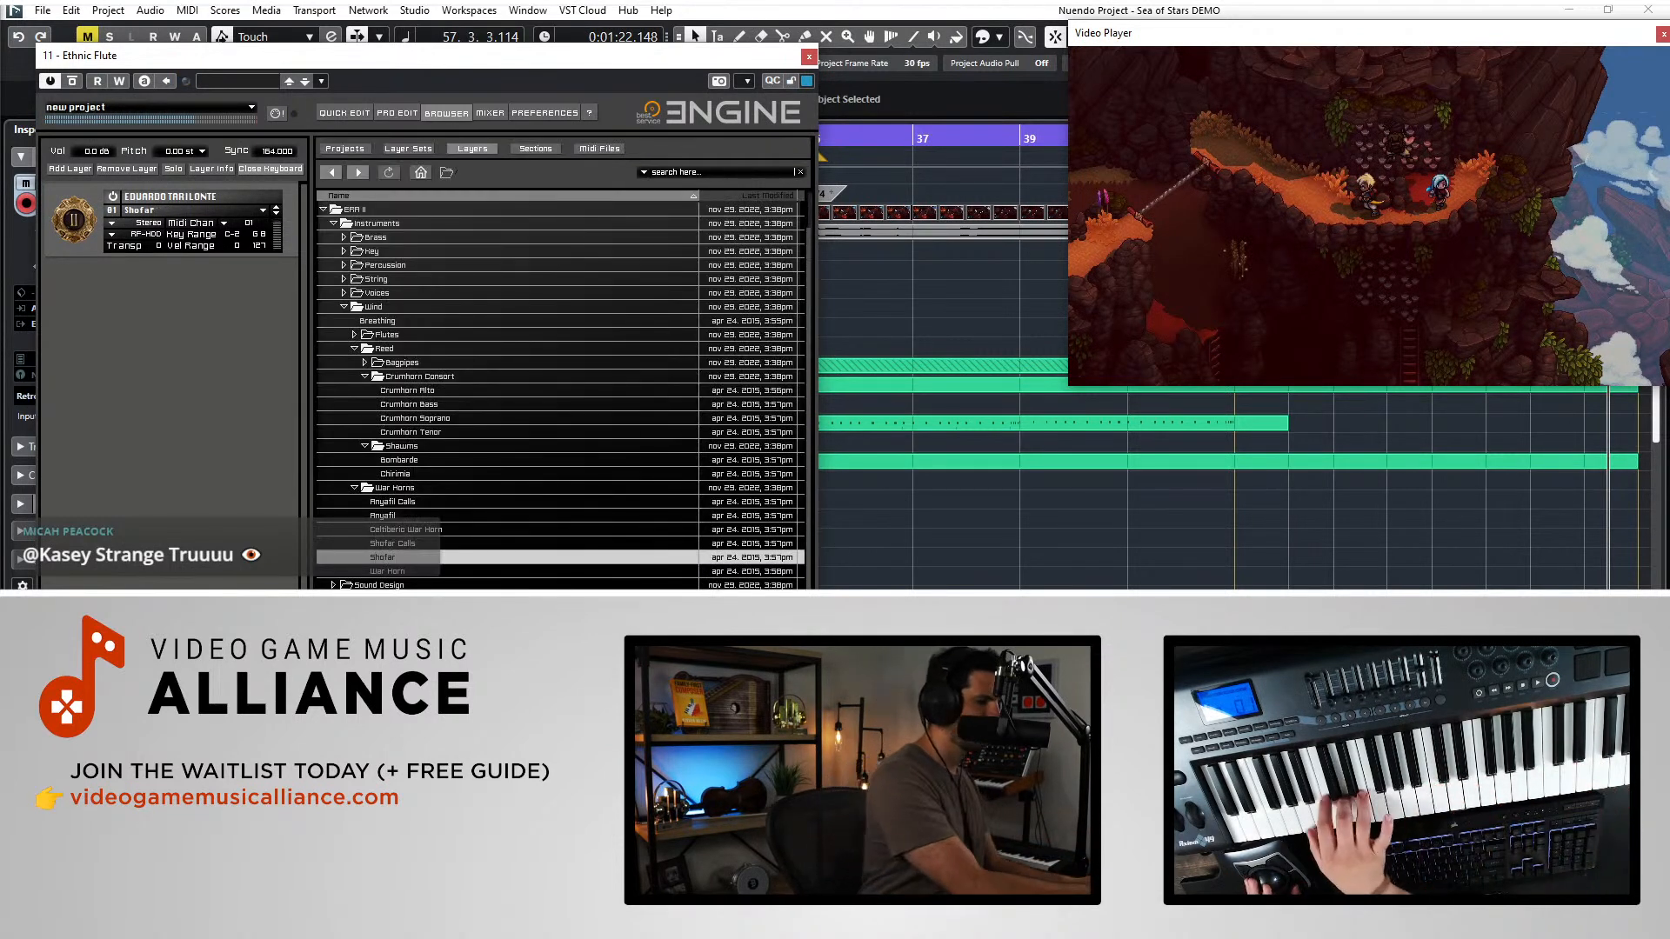
pyautogui.doubleClick(389, 571)
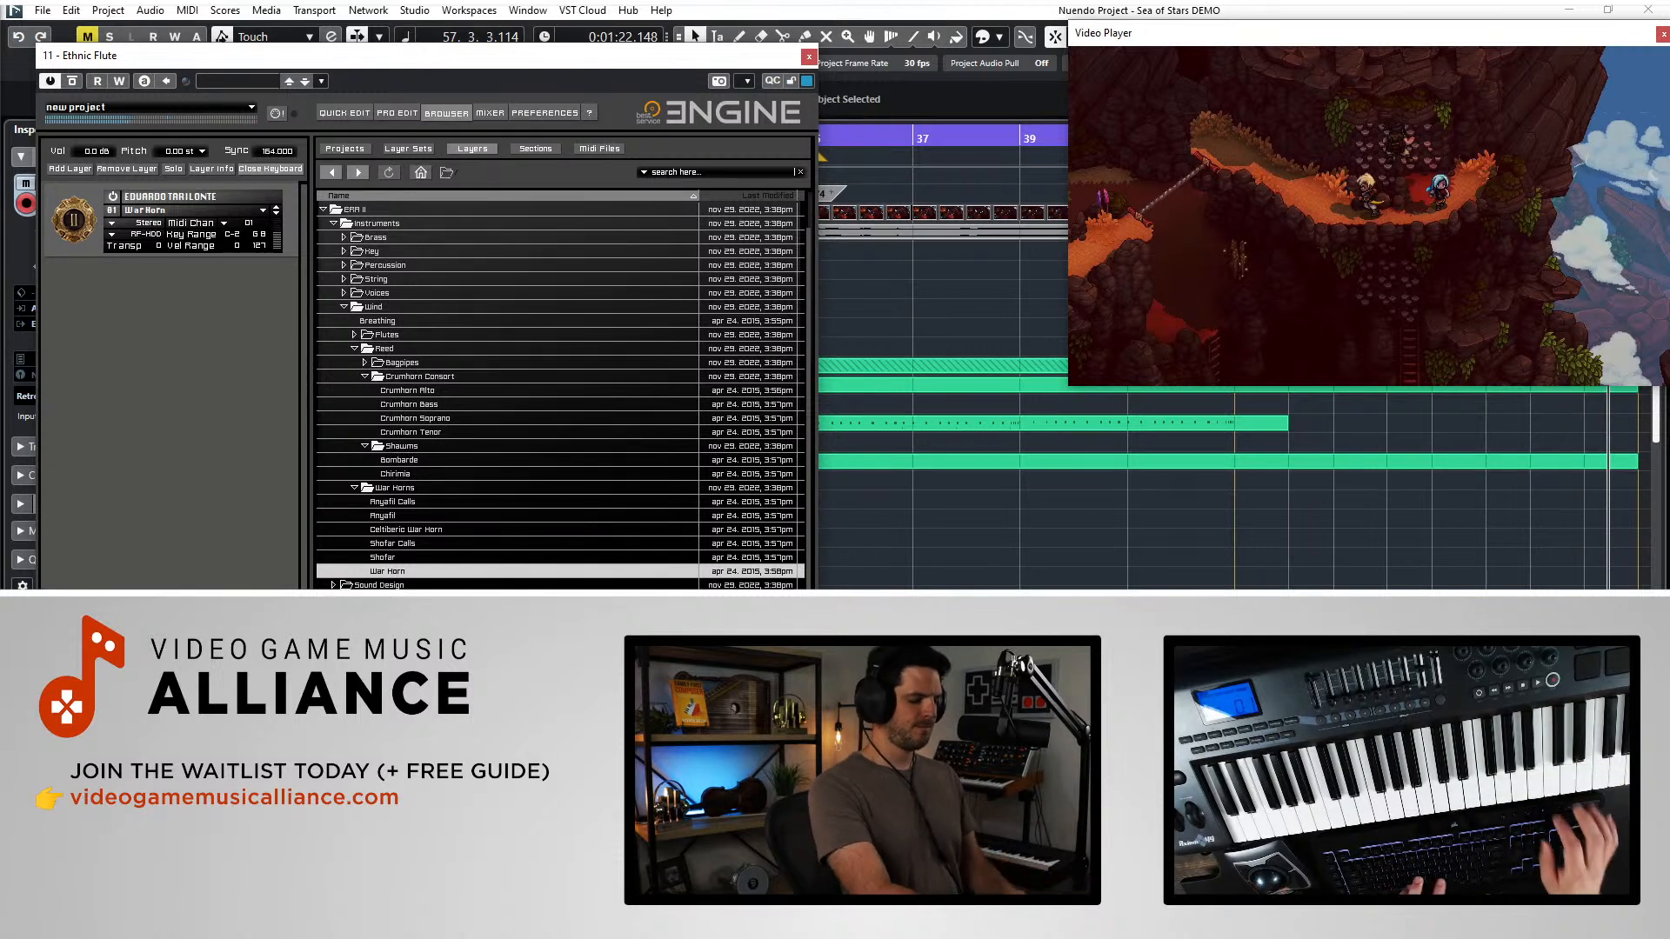
# - Play the project around bars 39 and 43 to audition the War Horn patch against the music, and rewind it
pyautogui.press('space')
pyautogui.press('KP_Subtract')
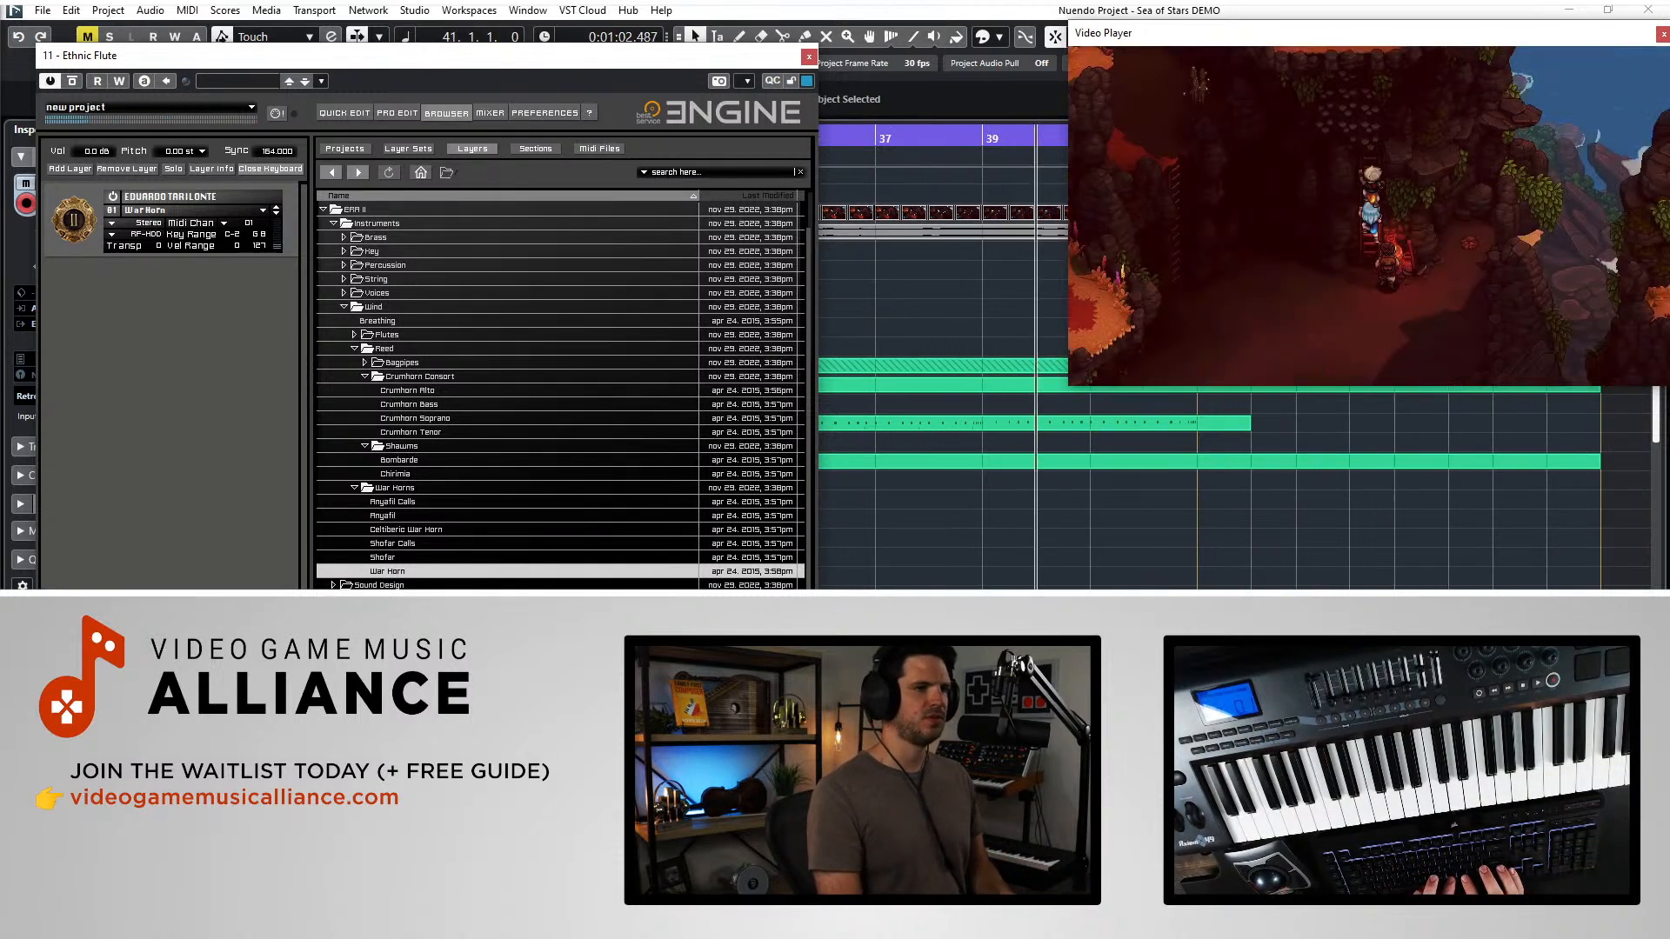
pyautogui.press('KP_Add')
pyautogui.press('KP_Add')
pyautogui.press('space')
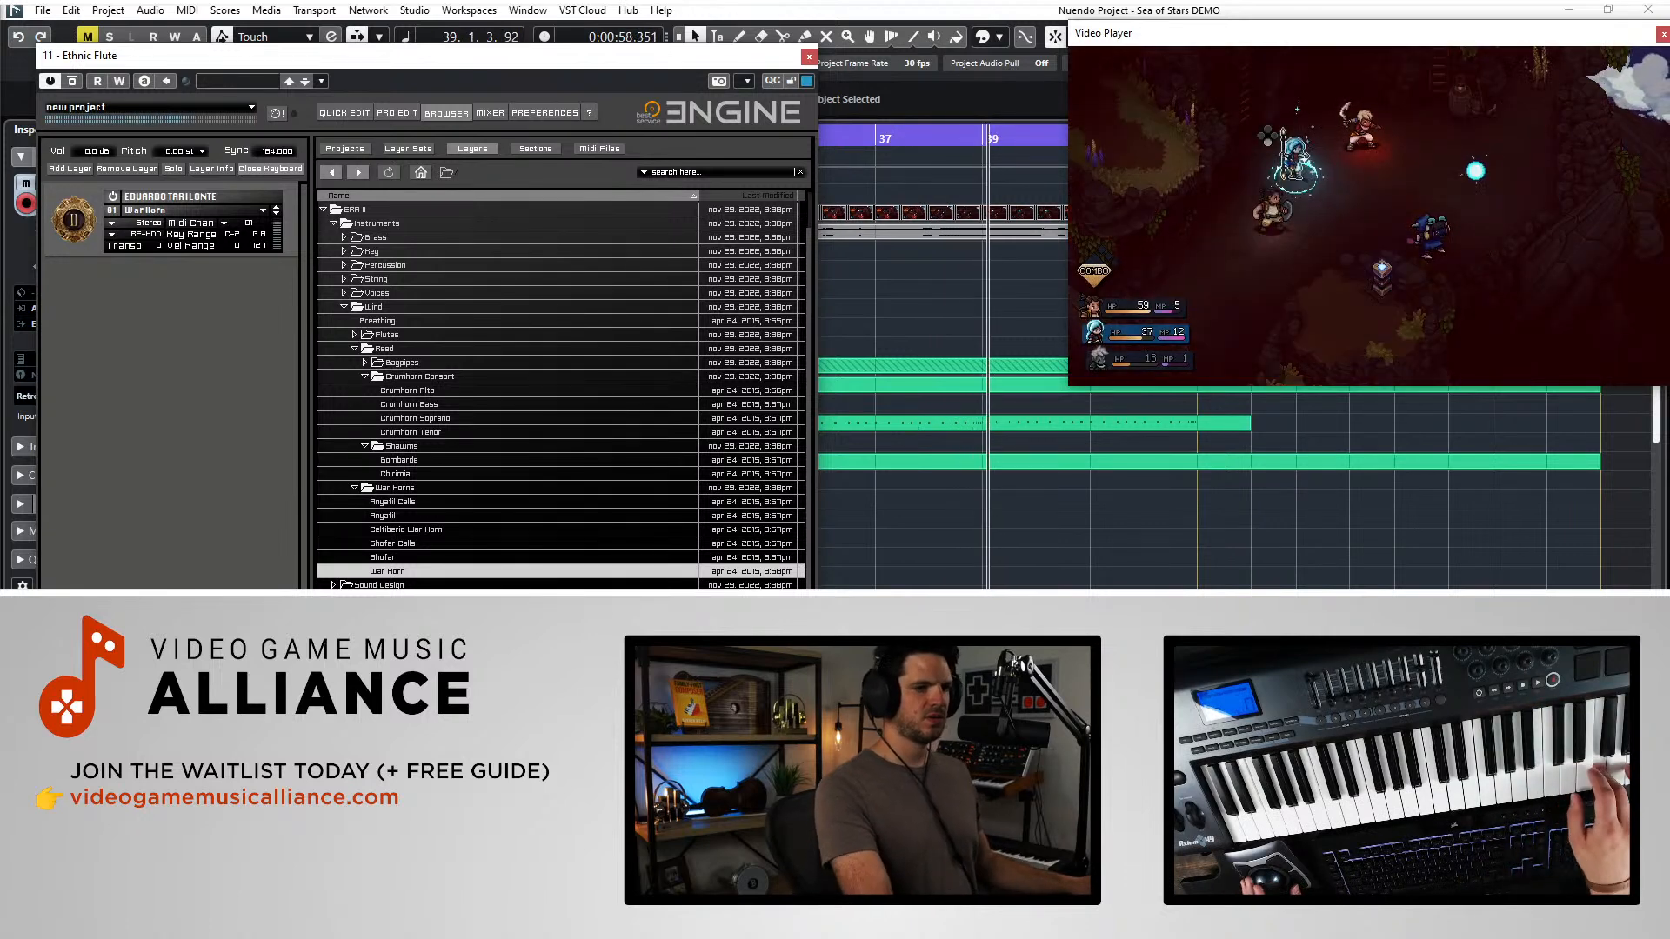
pyautogui.press('space')
pyautogui.press('KP_Add')
pyautogui.press('KP_Add')
pyautogui.press('KP_Add')
pyautogui.press('KP_Add')
pyautogui.press('KP_Add')
pyautogui.press('space')
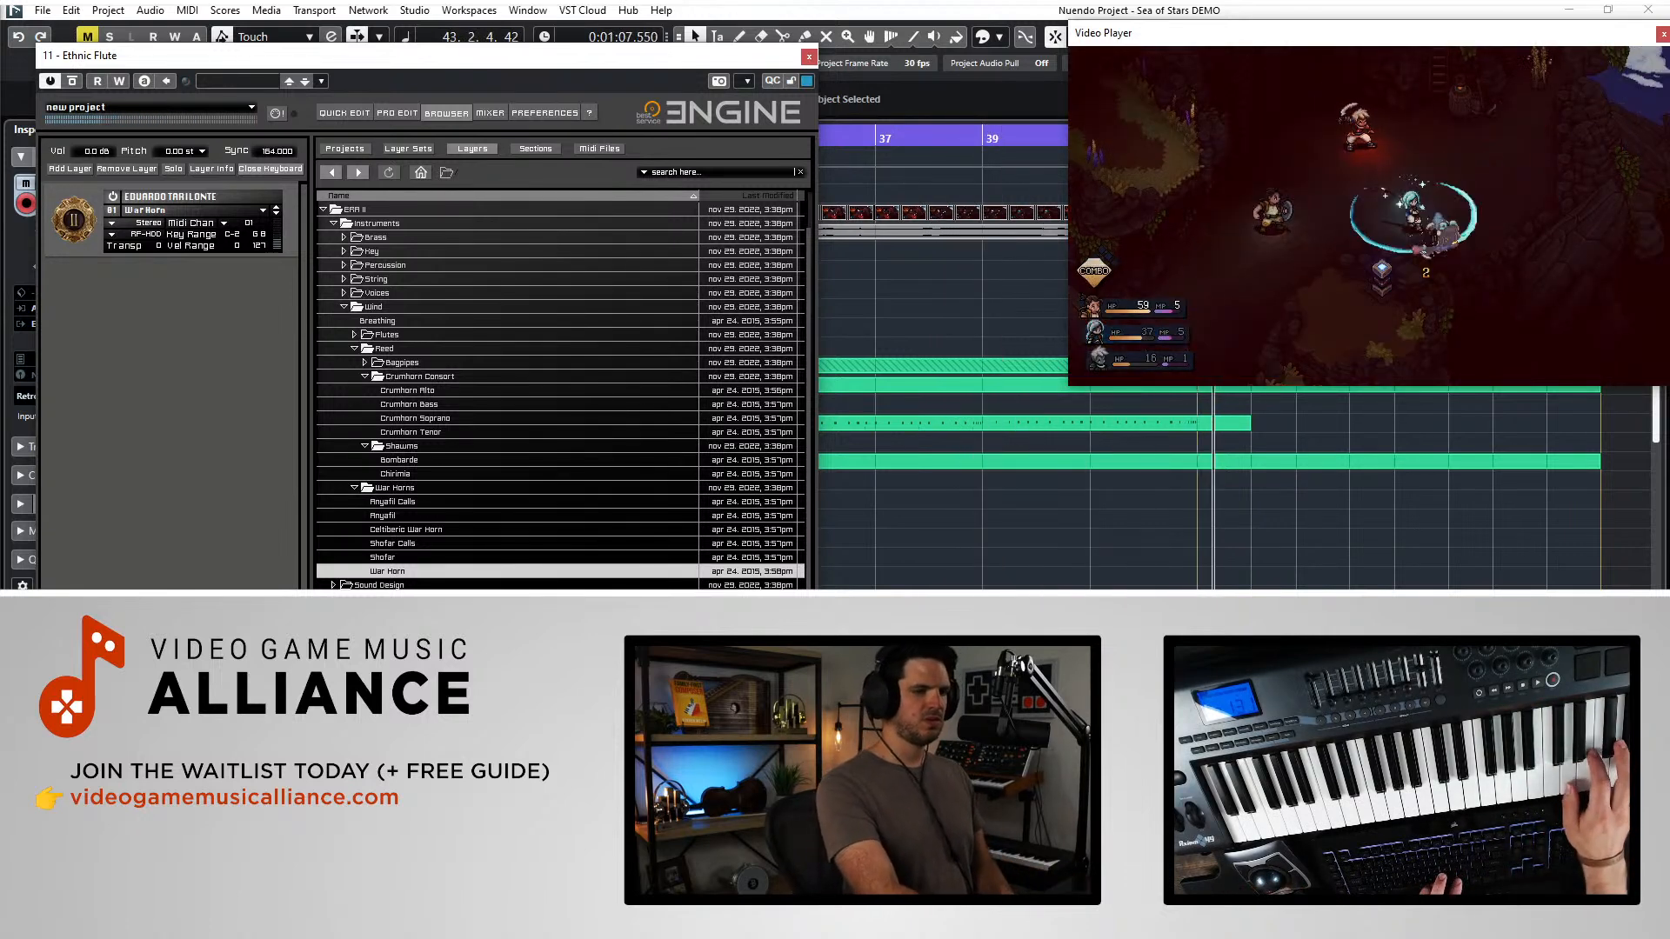
pyautogui.press('KP_Subtract')
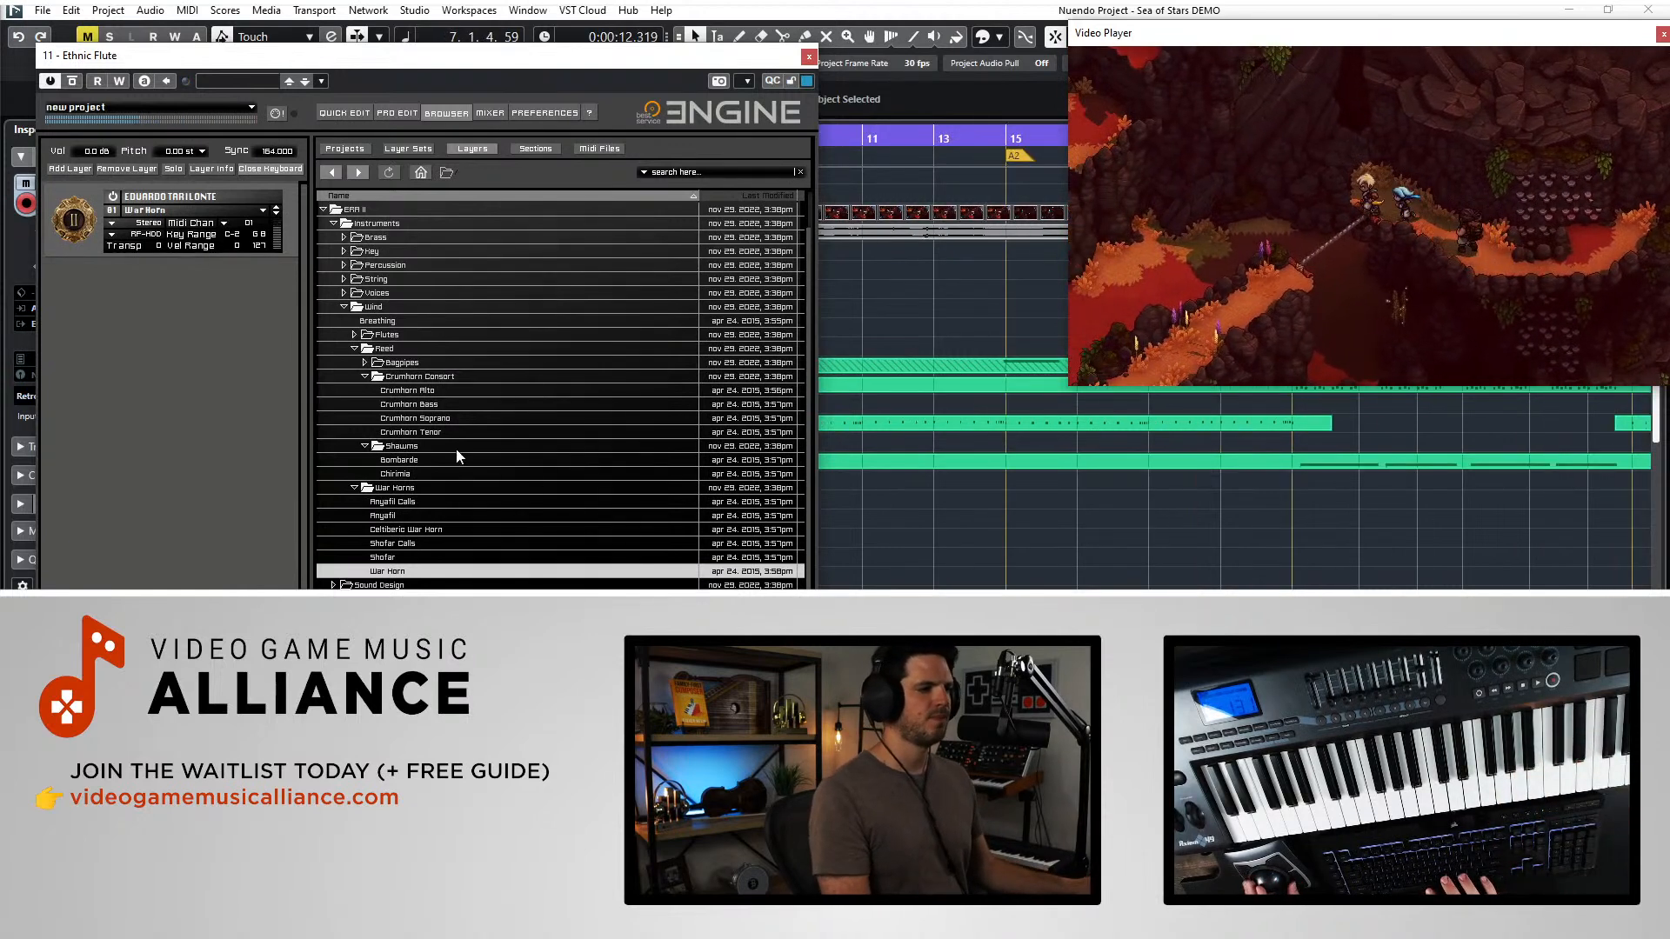
# - Collapse the ERA II library and open the Instruments folder of the Dark Era library
pyautogui.scroll(-1, 457, 452)
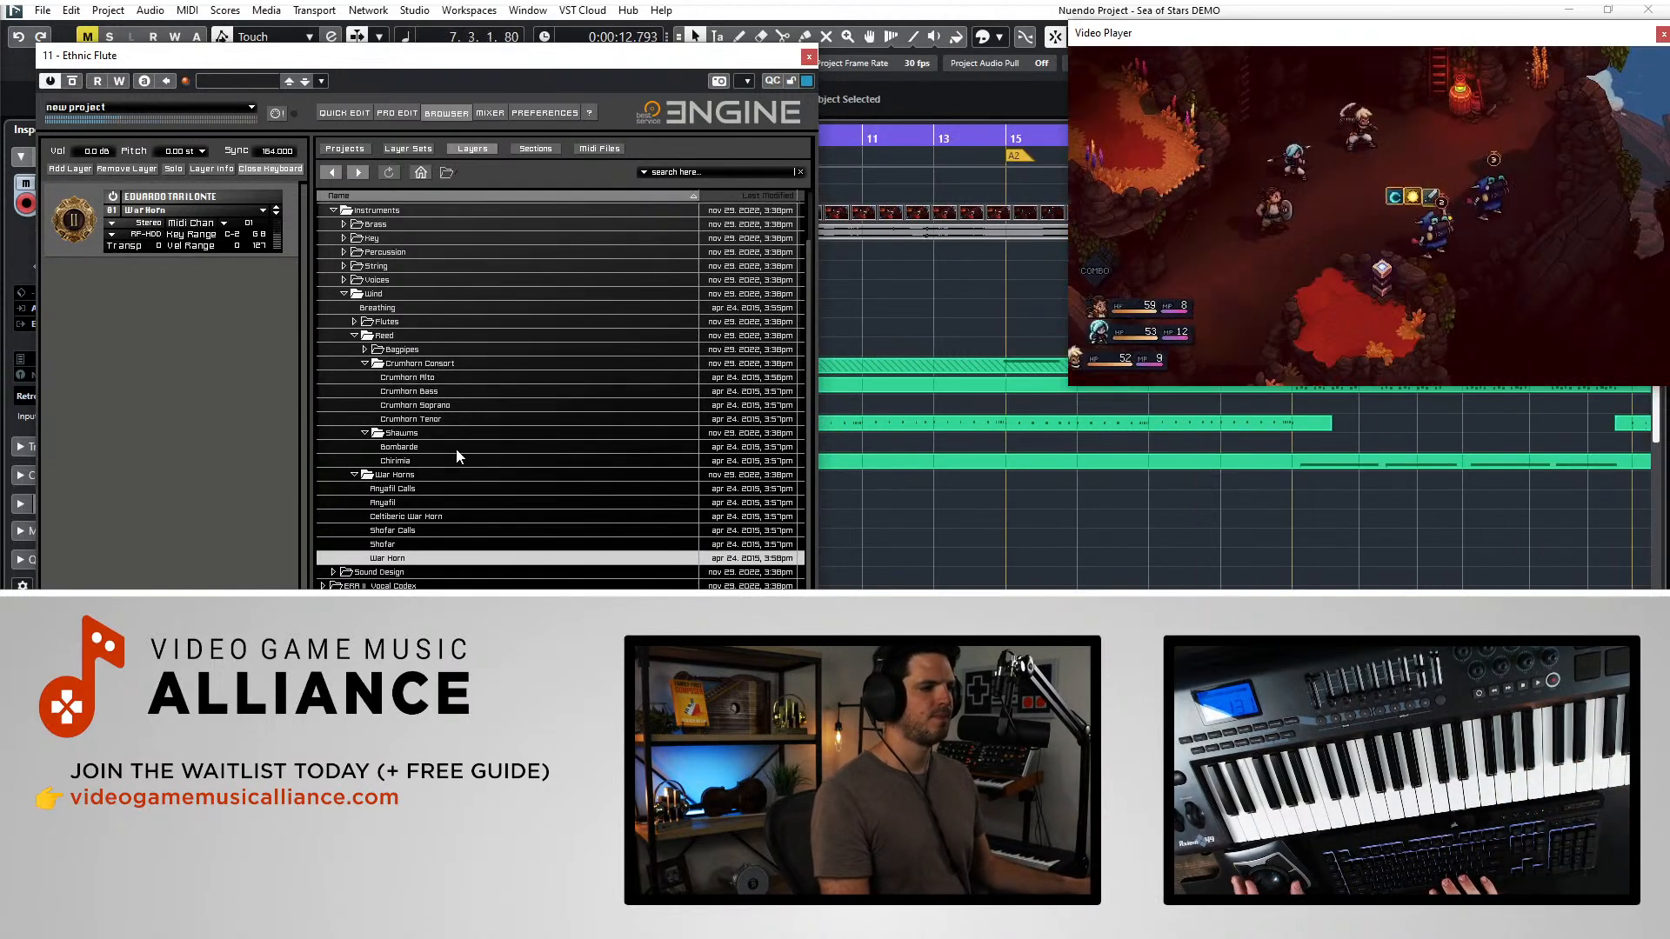
pyautogui.scroll(2, 398, 445)
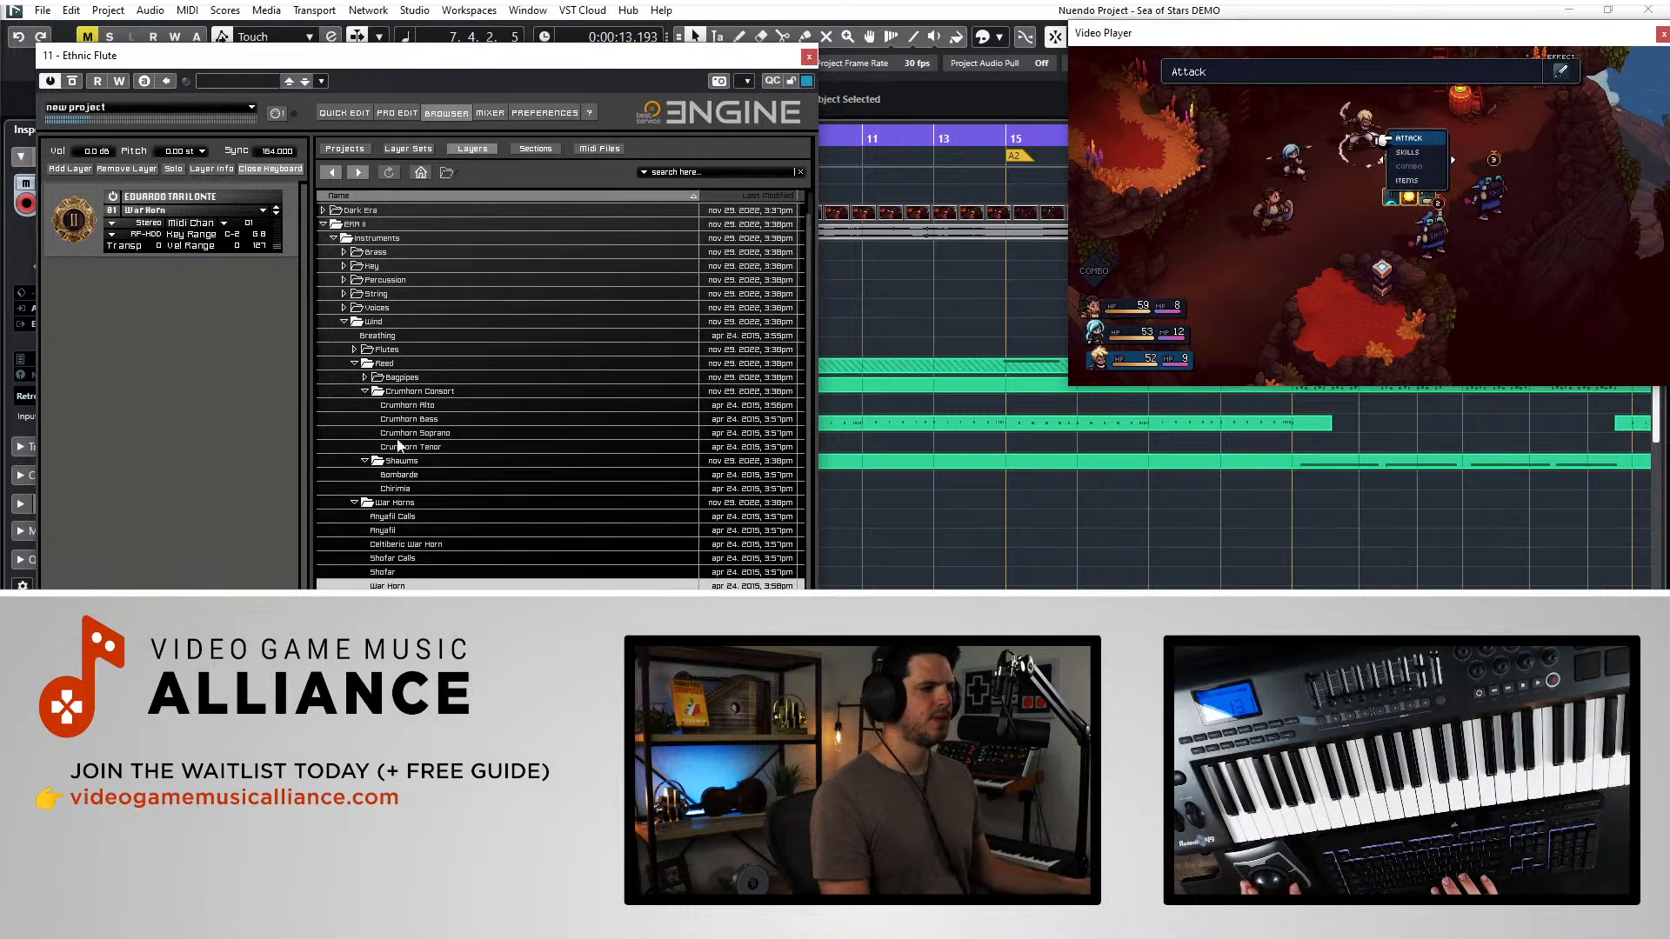
pyautogui.click(354, 366)
pyautogui.click(344, 349)
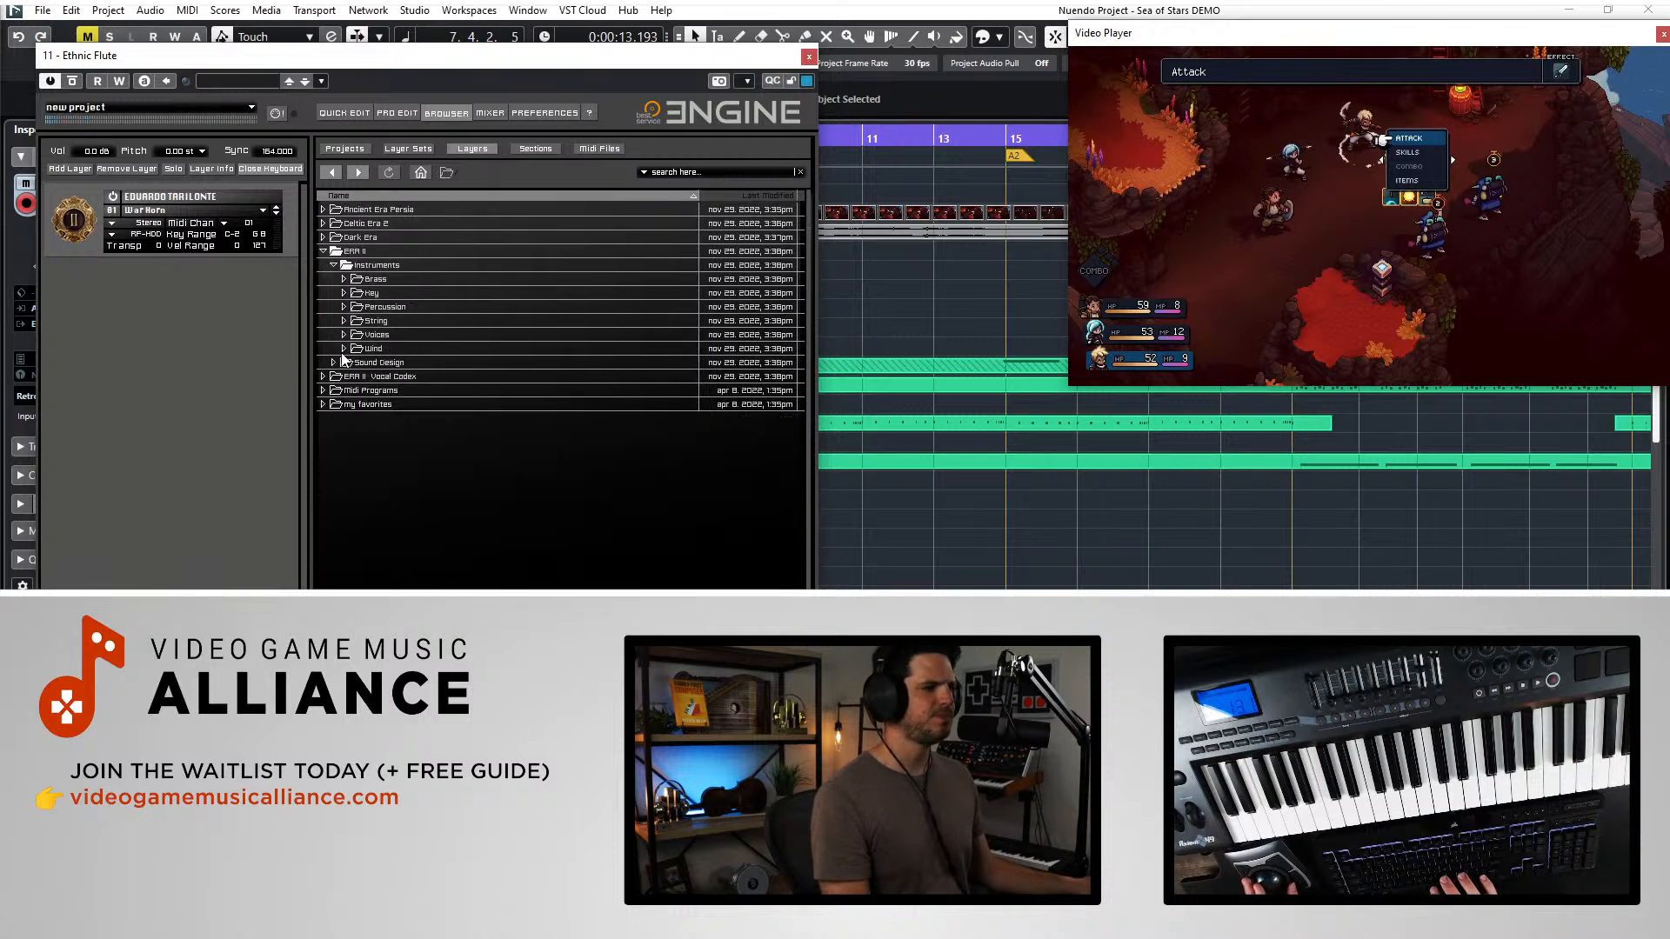
pyautogui.click(324, 251)
pyautogui.click(324, 237)
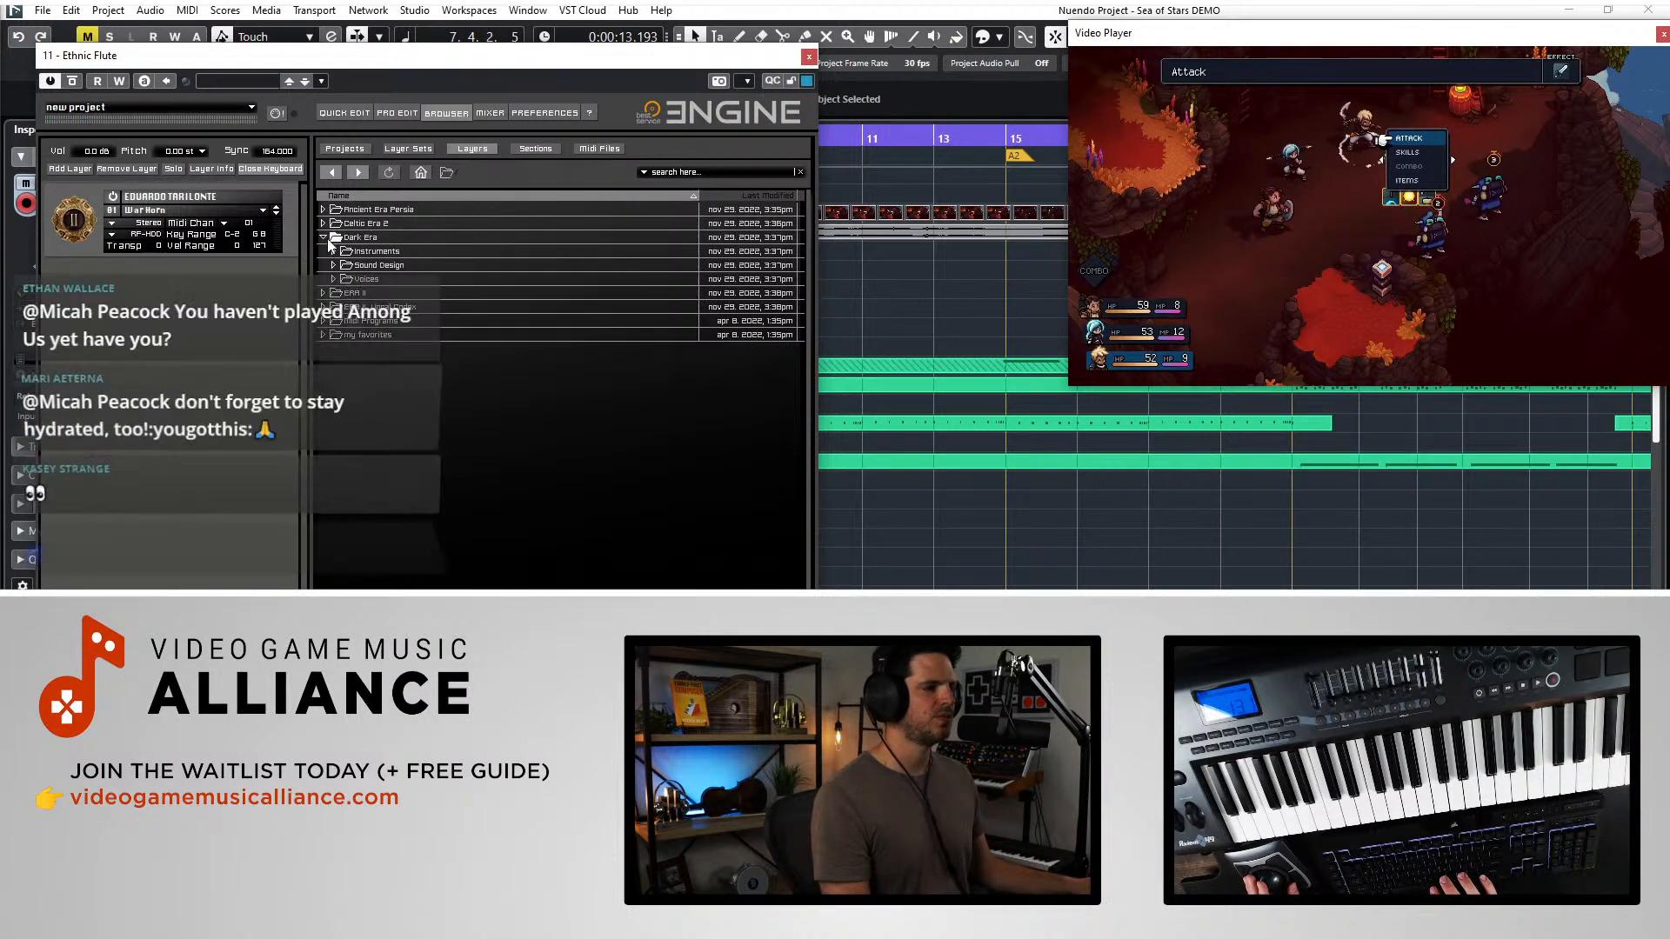
pyautogui.click(335, 251)
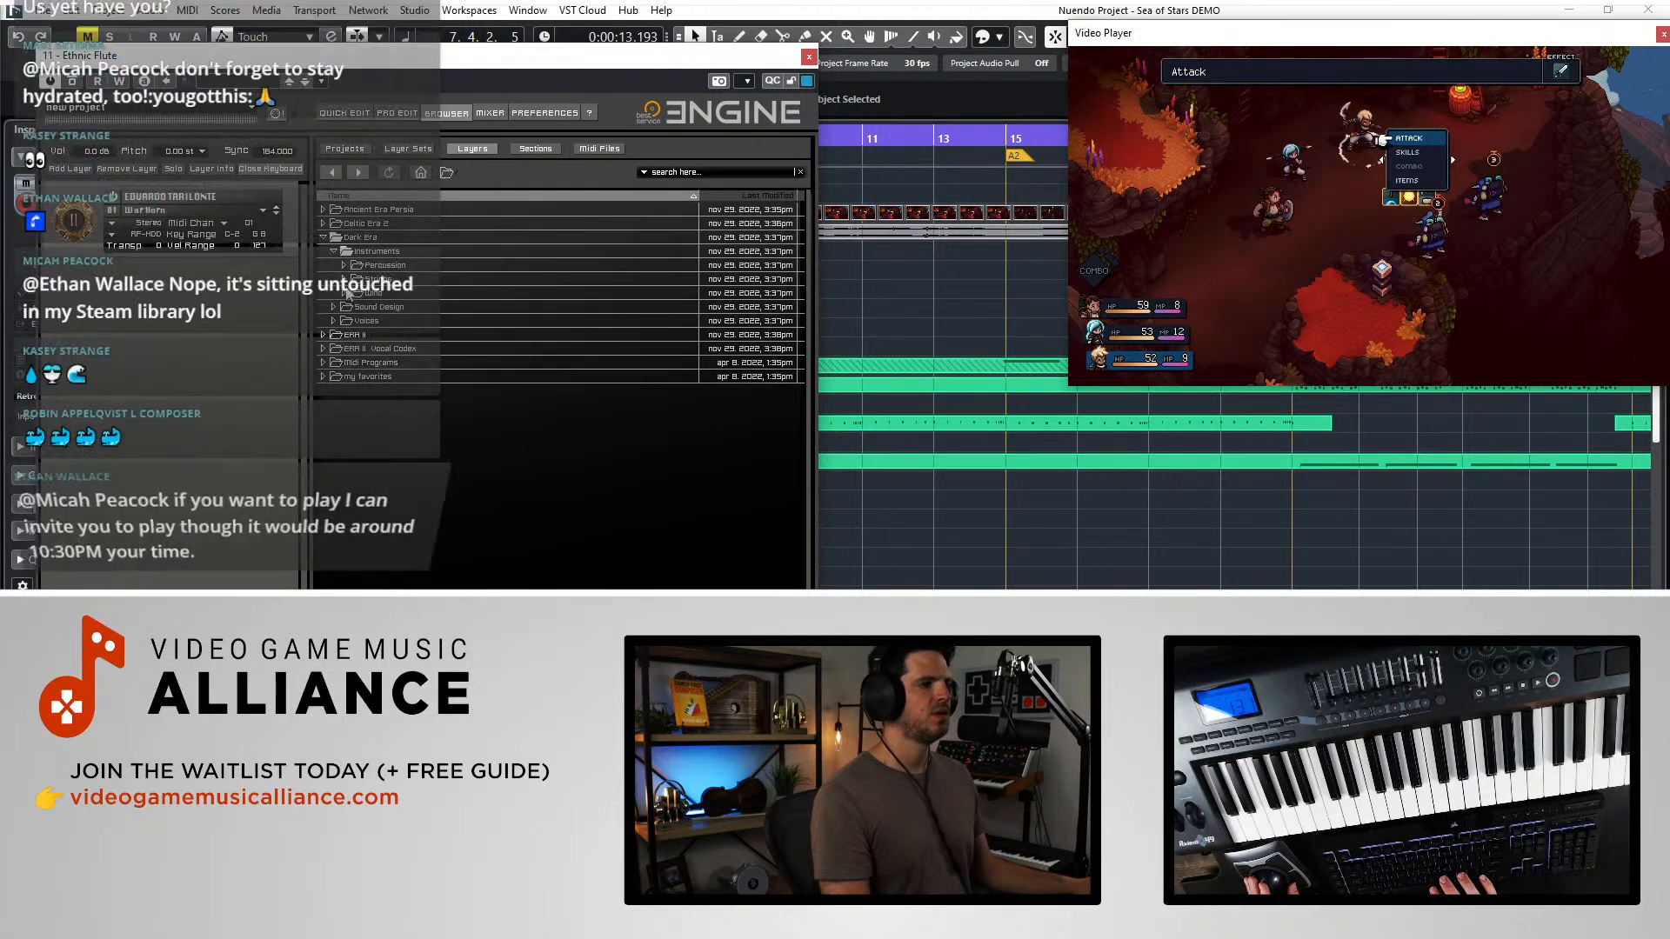
# - Try the Ancient Lyre and Utrecht Lute patches from Dark Era's Plucked Strings folder
pyautogui.click(344, 279)
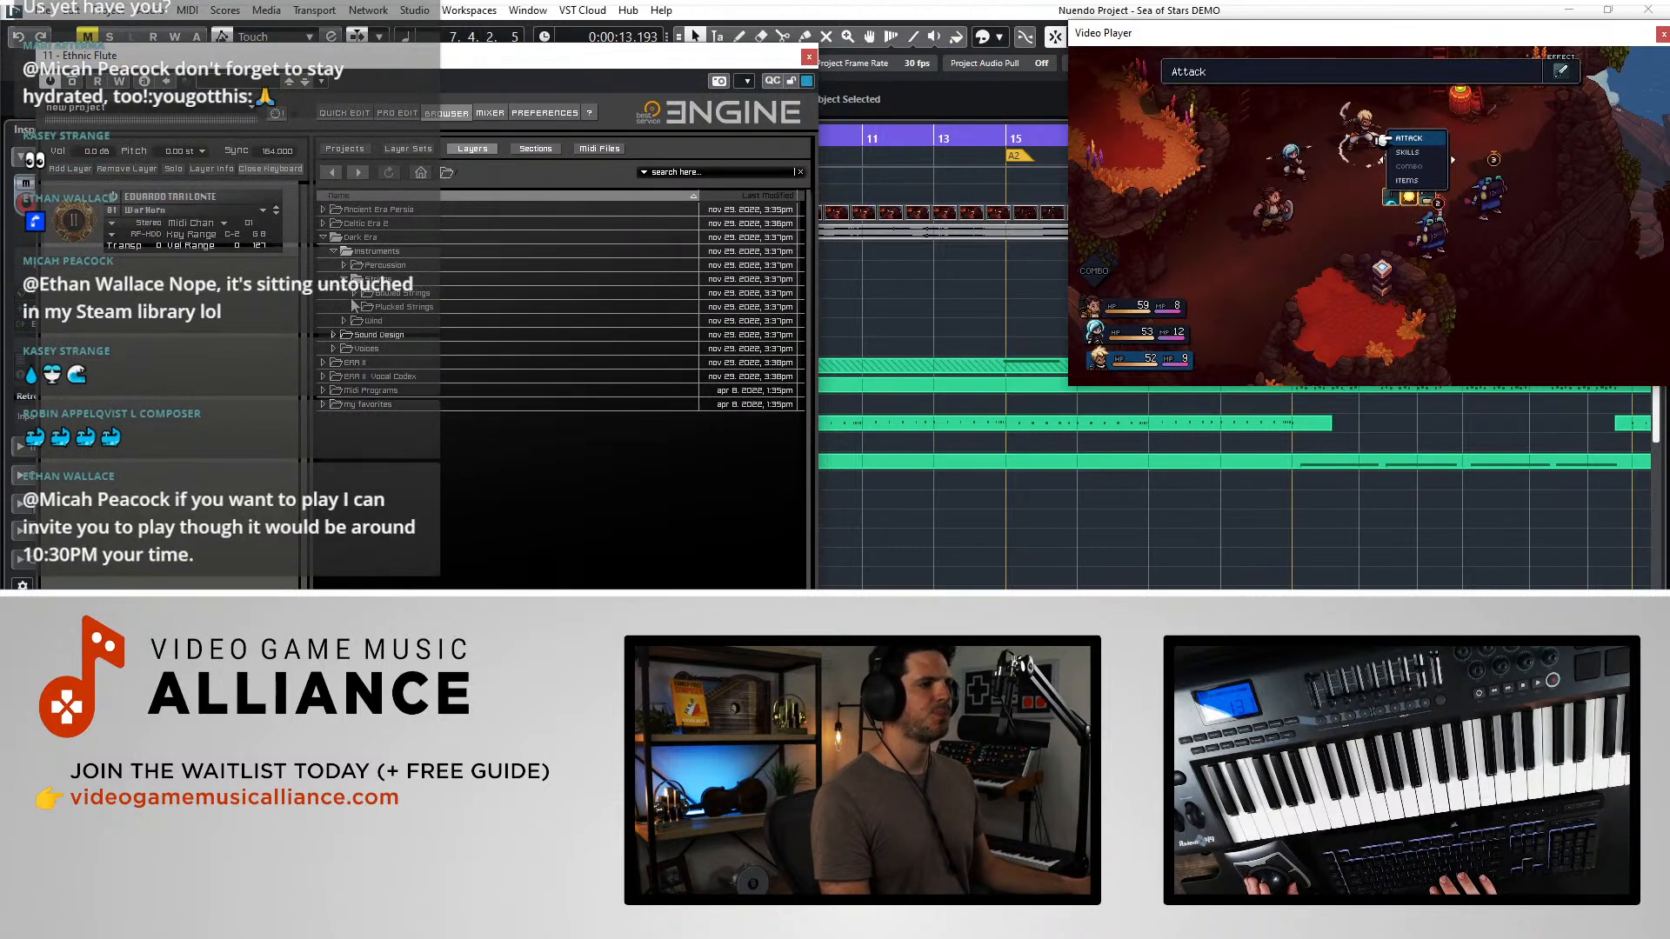
pyautogui.click(355, 307)
pyautogui.doubleClick(387, 322)
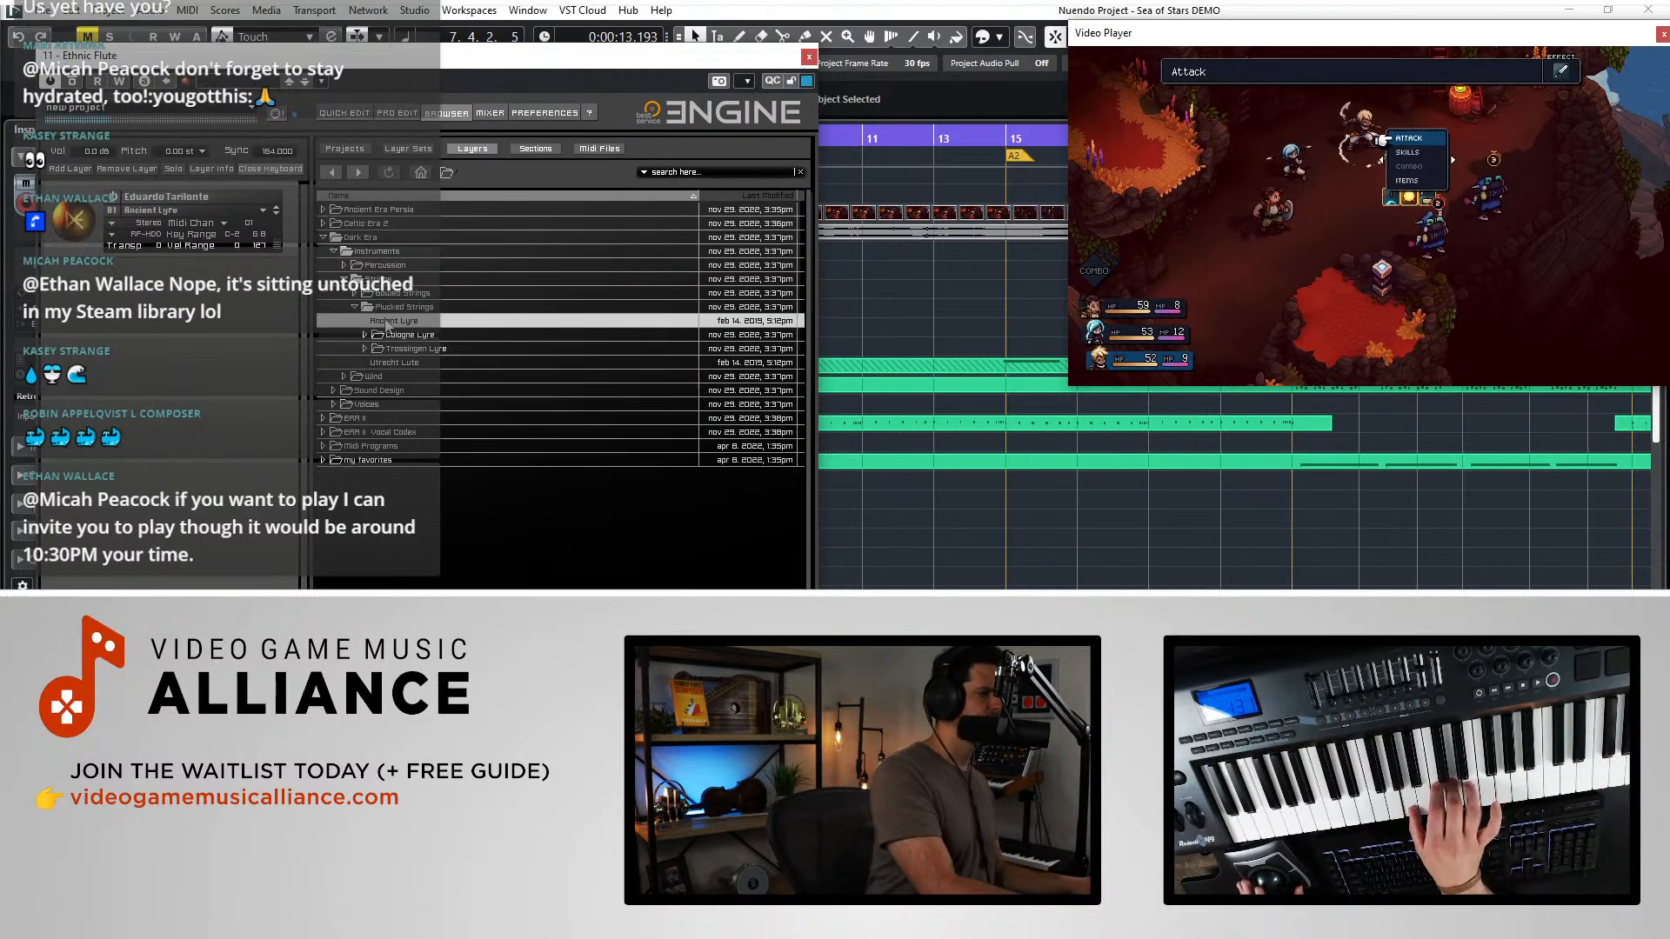
pyautogui.doubleClick(372, 363)
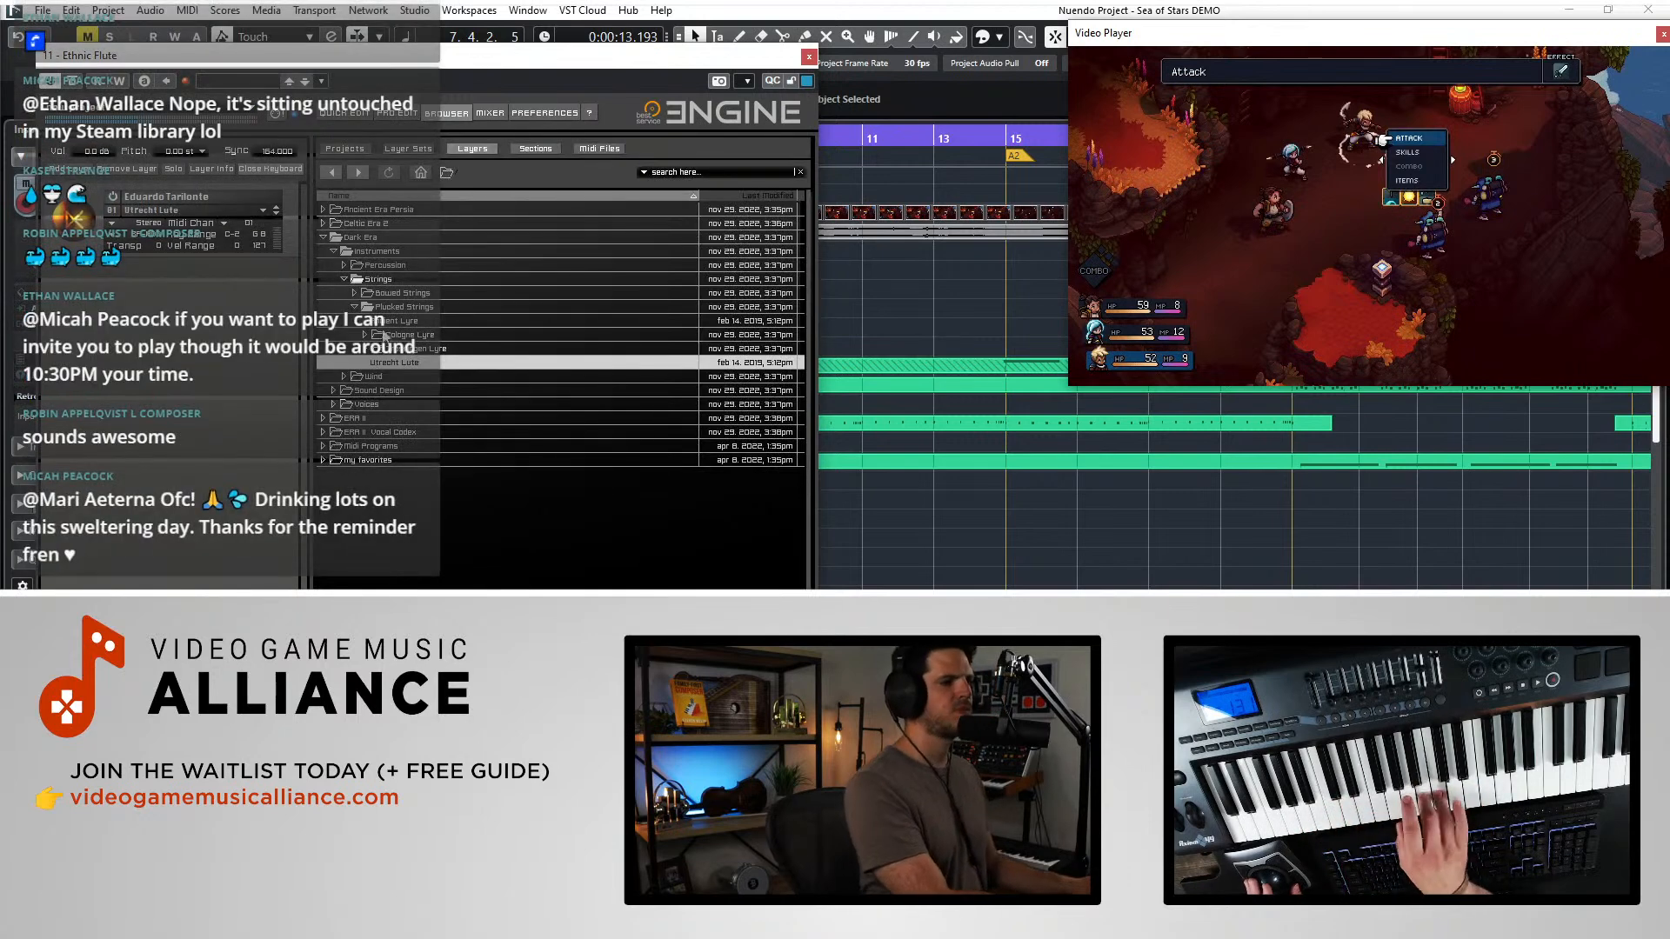
# - Try the Deer Bone Flute, Vulture Bone Flute and Double Flute patches from Dark Era's Wind folder
pyautogui.click(341, 377)
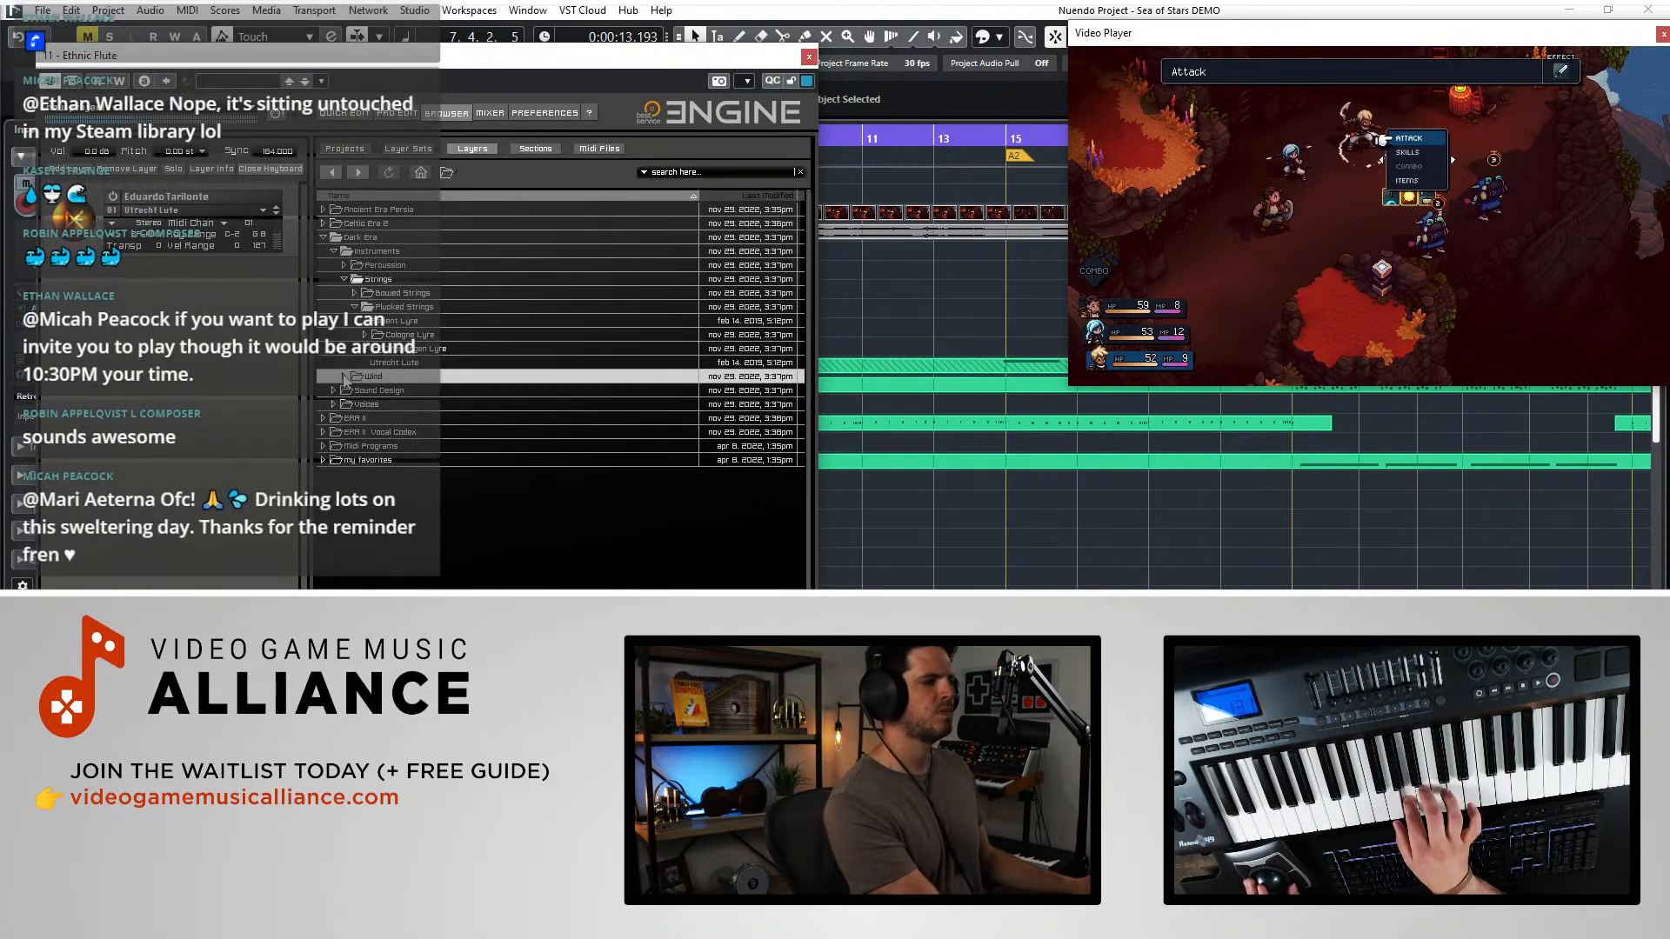
pyautogui.click(344, 377)
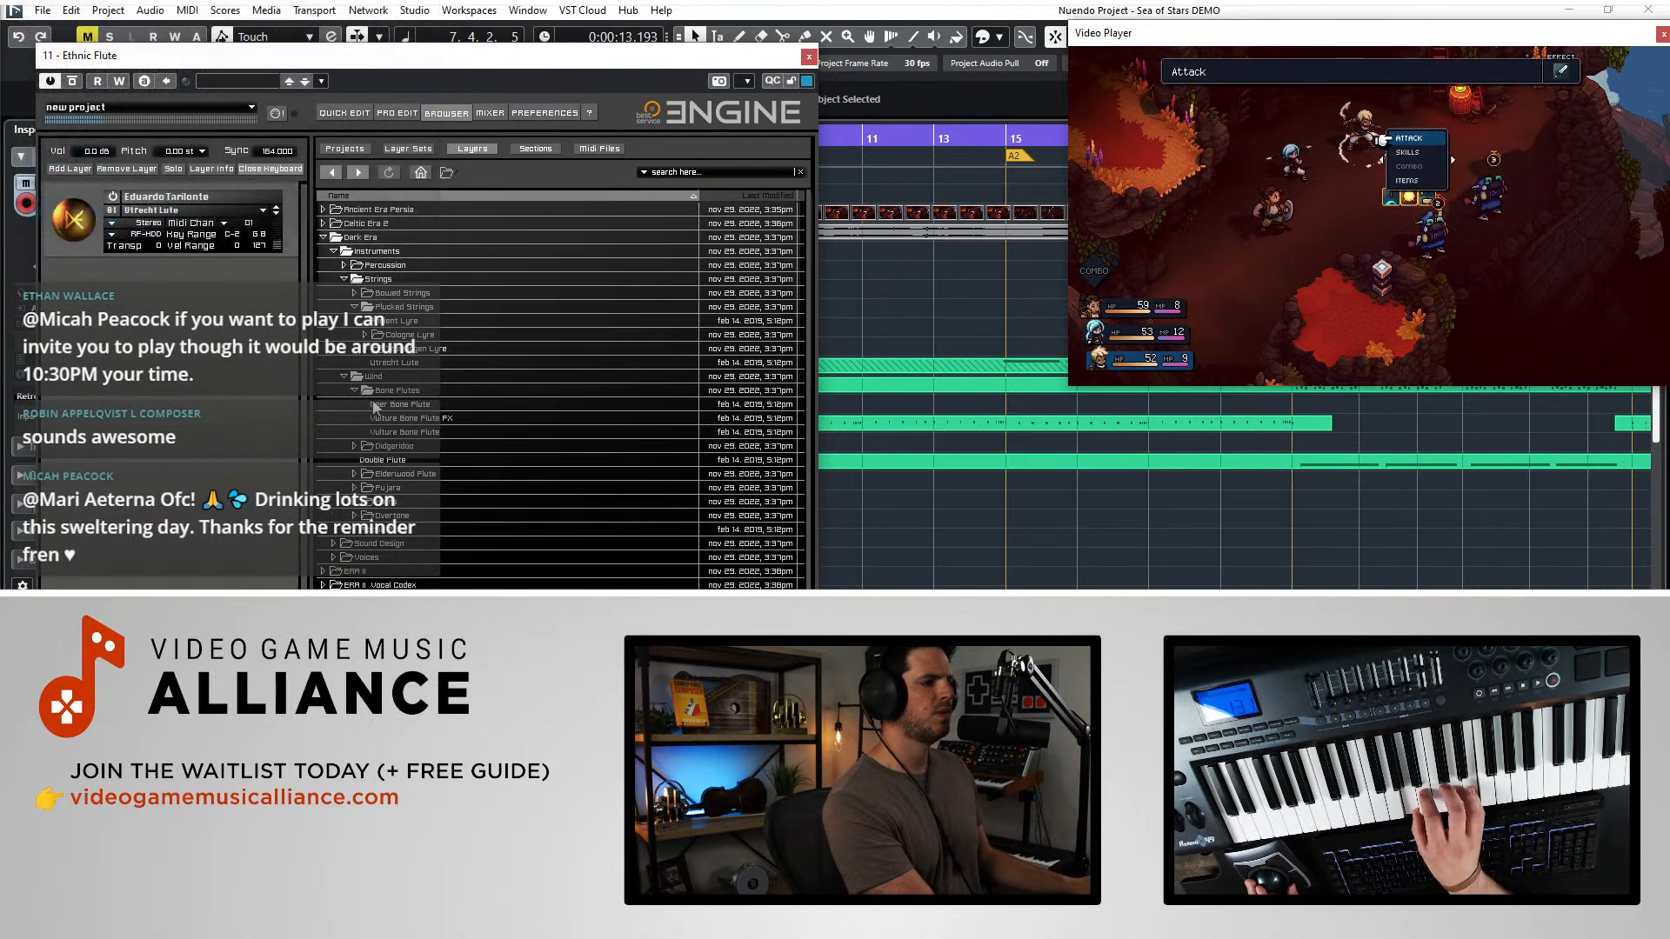
pyautogui.doubleClick(380, 405)
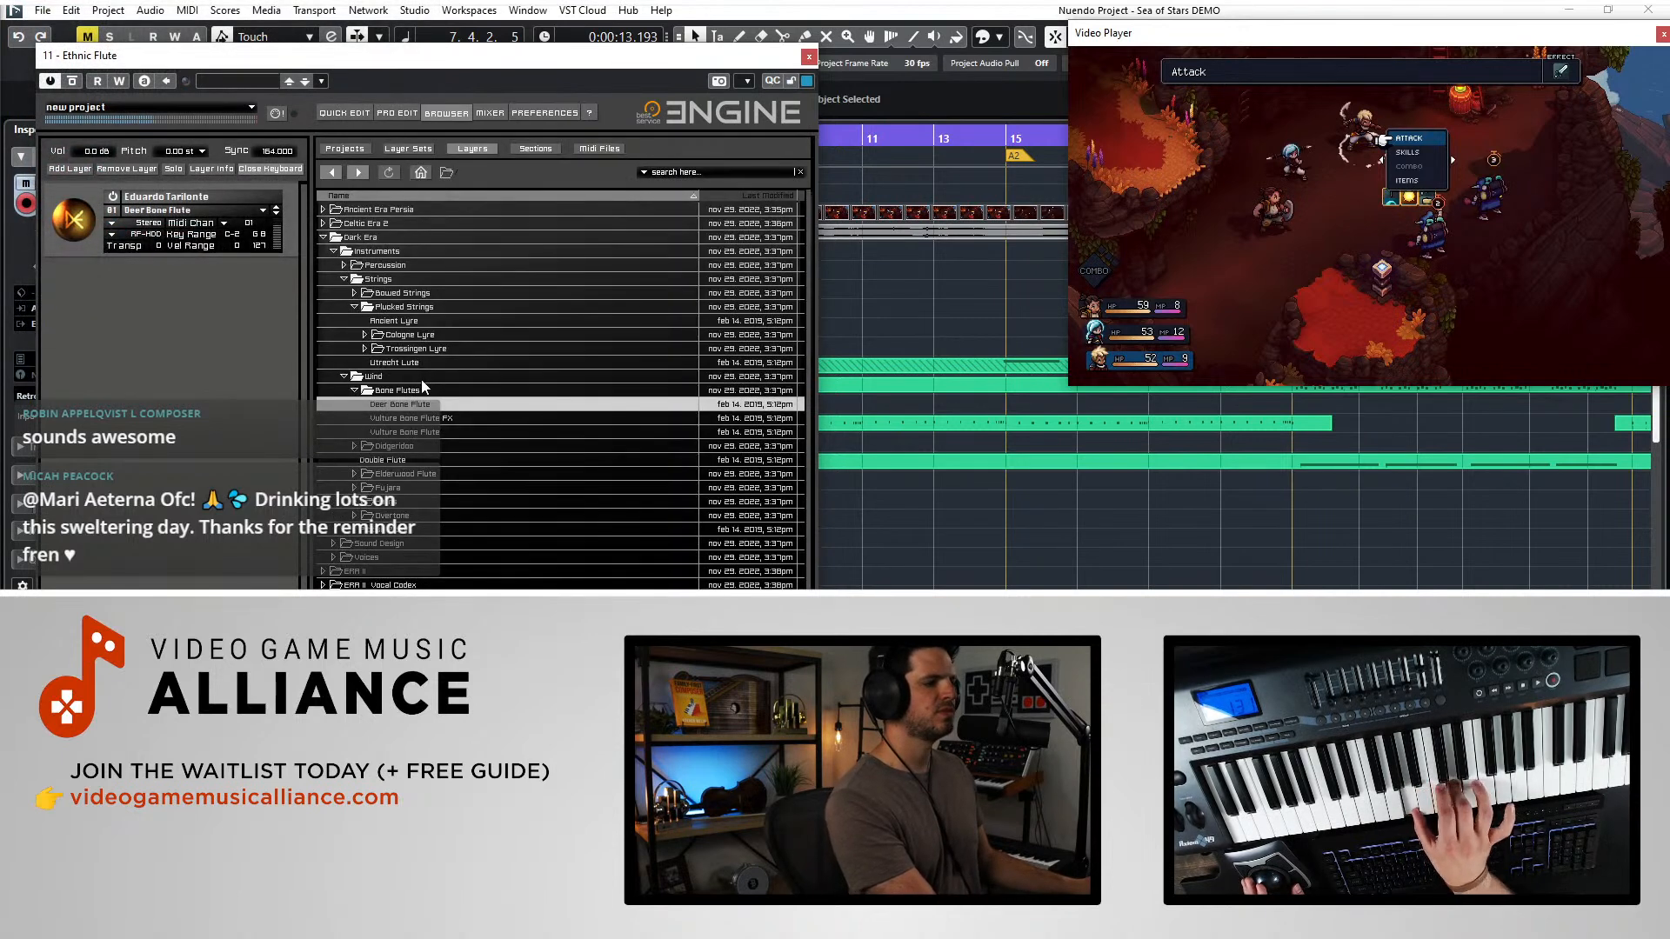
pyautogui.doubleClick(396, 434)
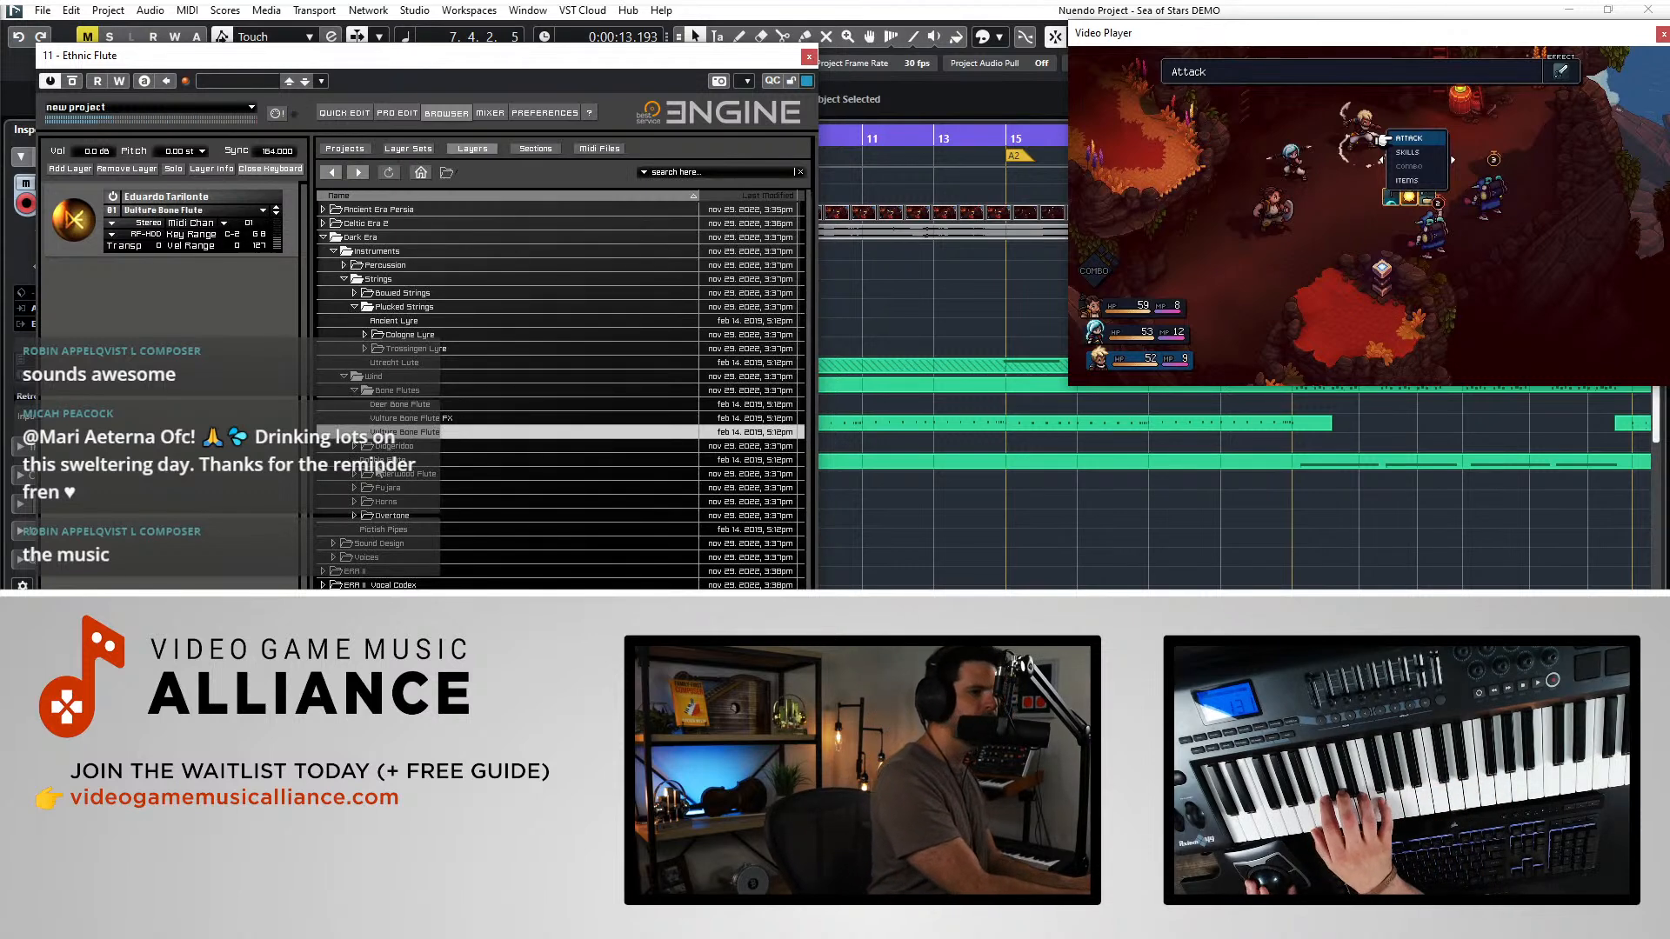
pyautogui.doubleClick(352, 459)
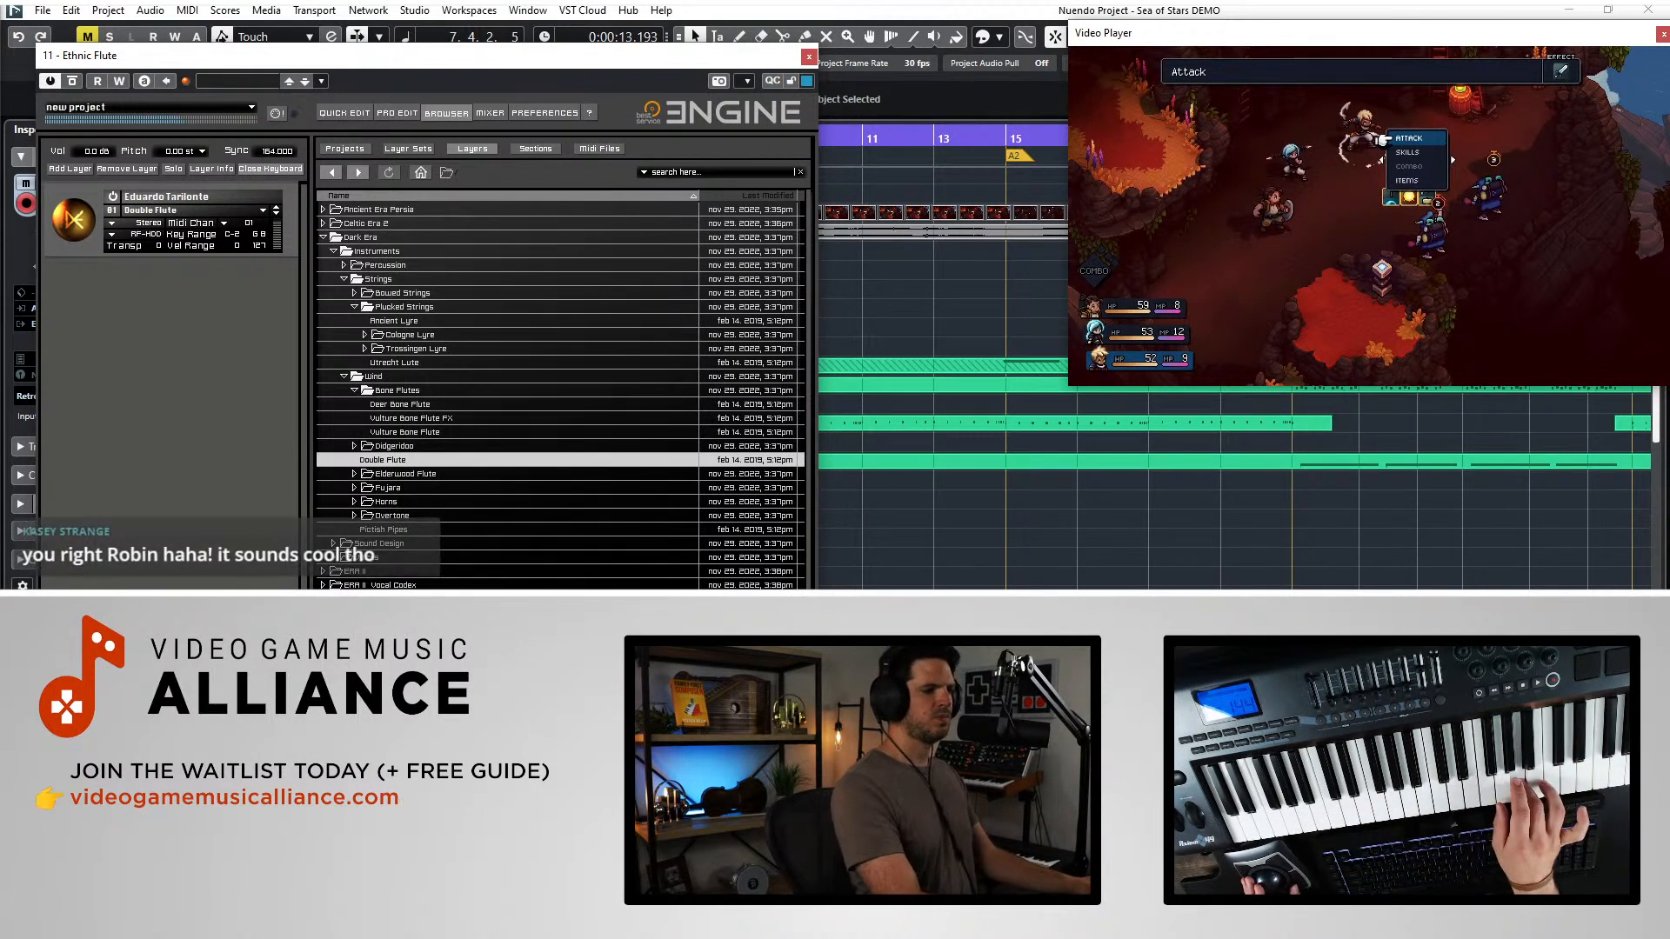
# - Expand the Horns and Elderwood Flute folders of Dark Era's wind instruments and try the Elderwood Flute patch
pyautogui.click(356, 501)
pyautogui.click(350, 487)
pyautogui.click(354, 474)
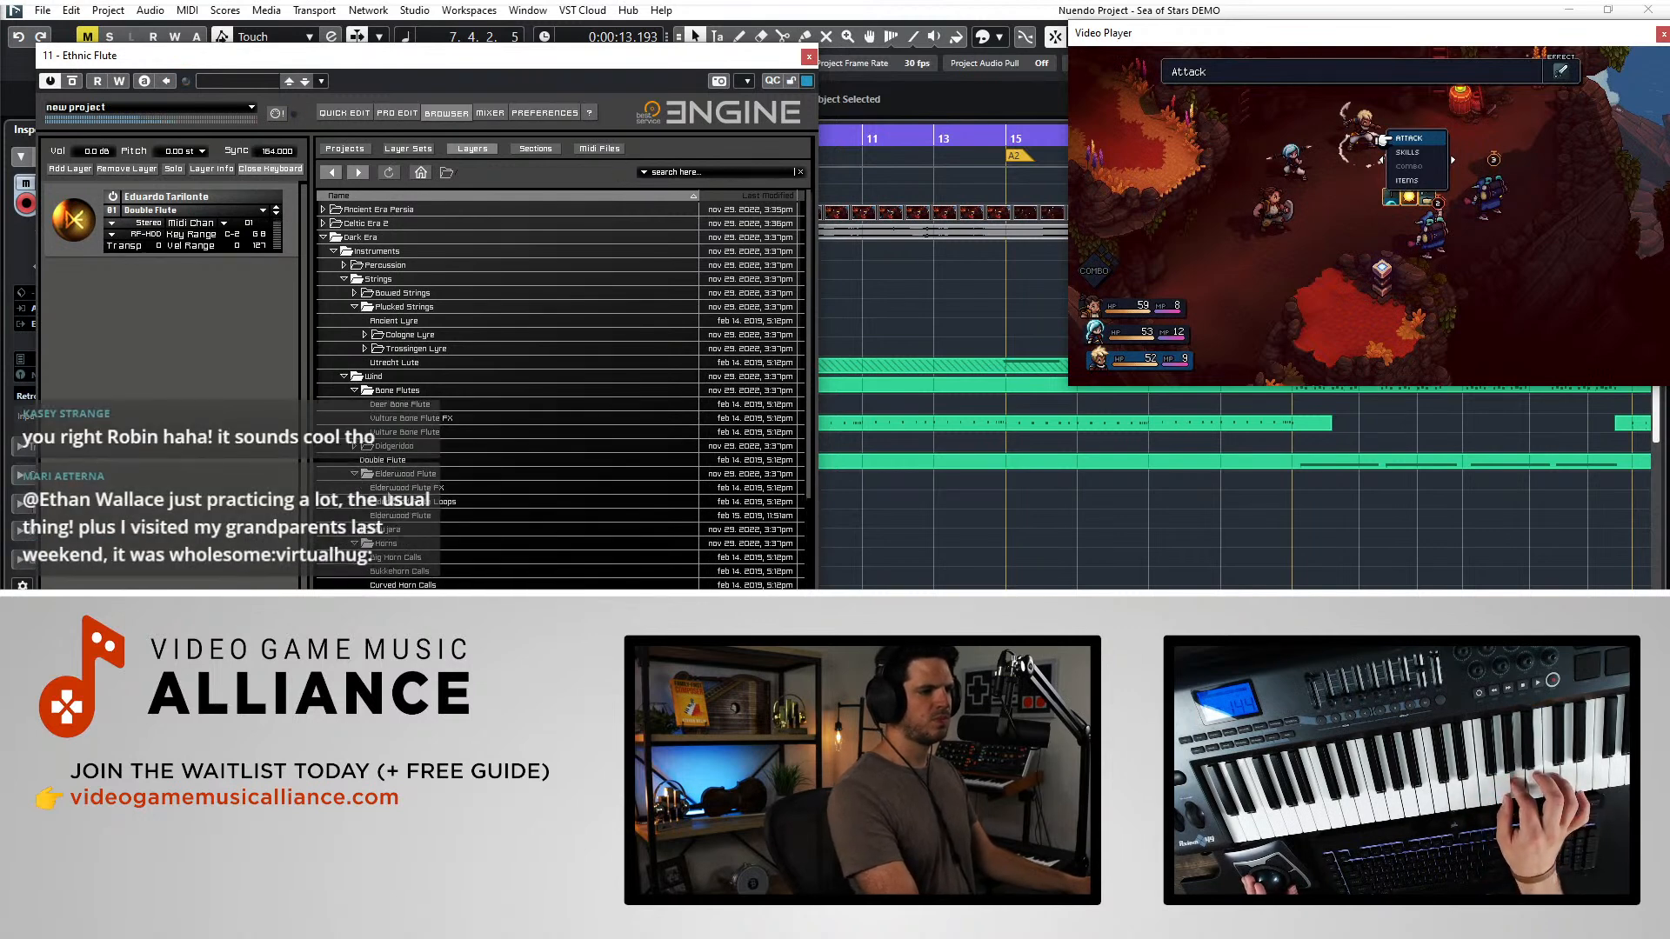
pyautogui.doubleClick(396, 516)
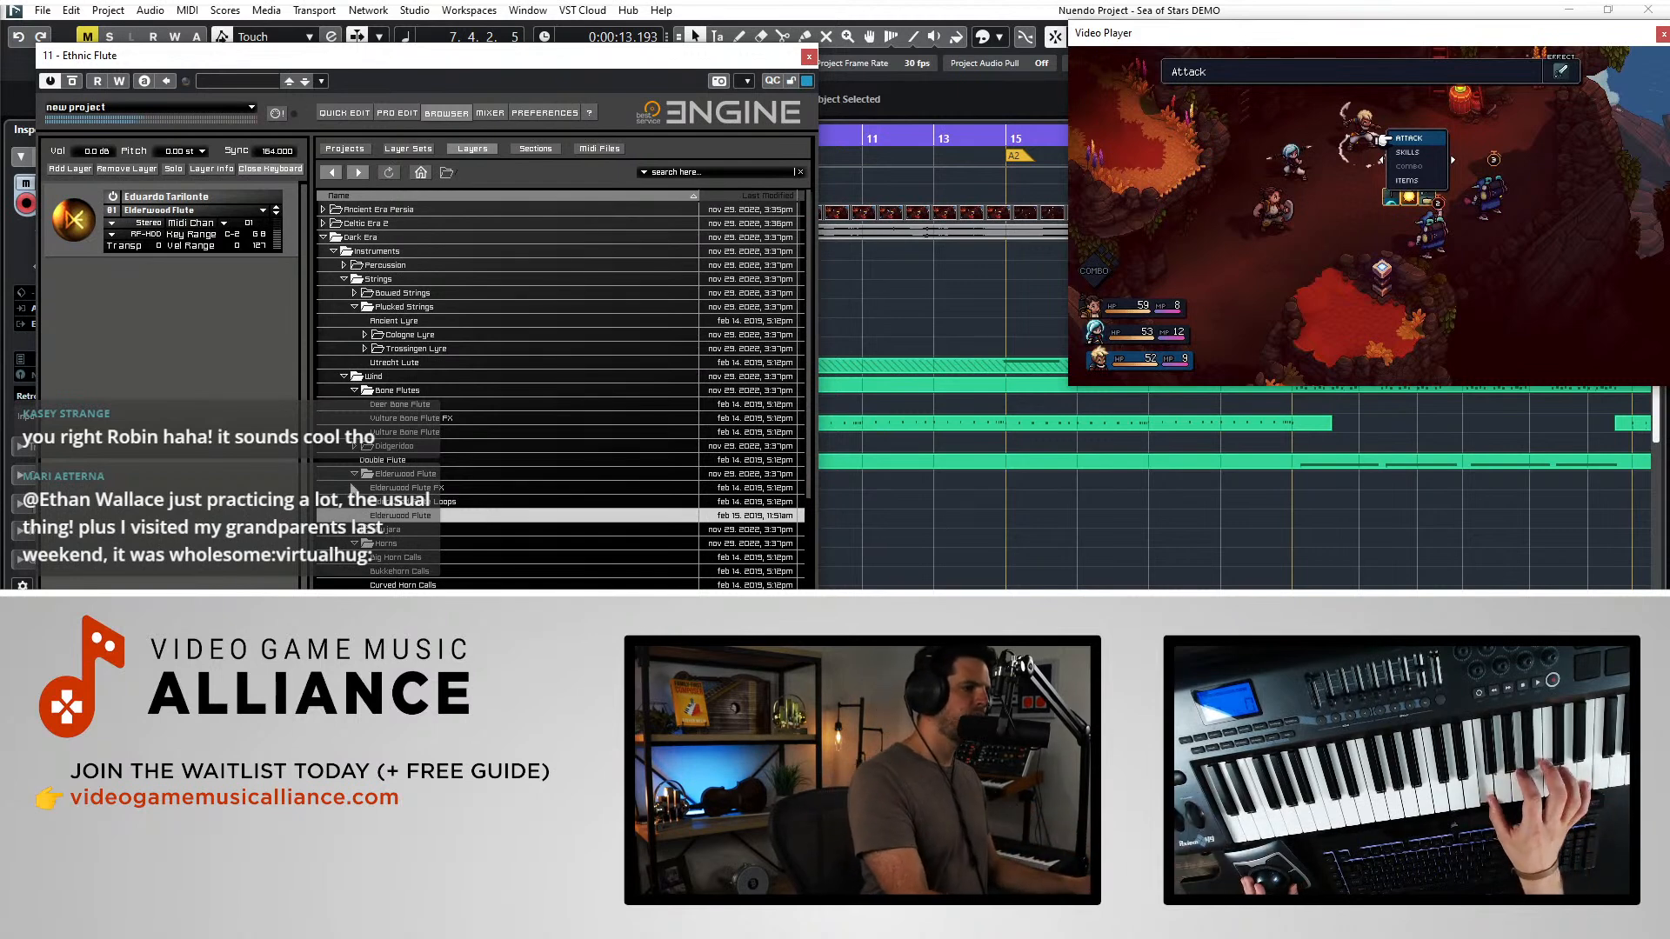
# - Load the Fujara patch from the Fujara folder of Dark Era's wind instruments
pyautogui.click(355, 529)
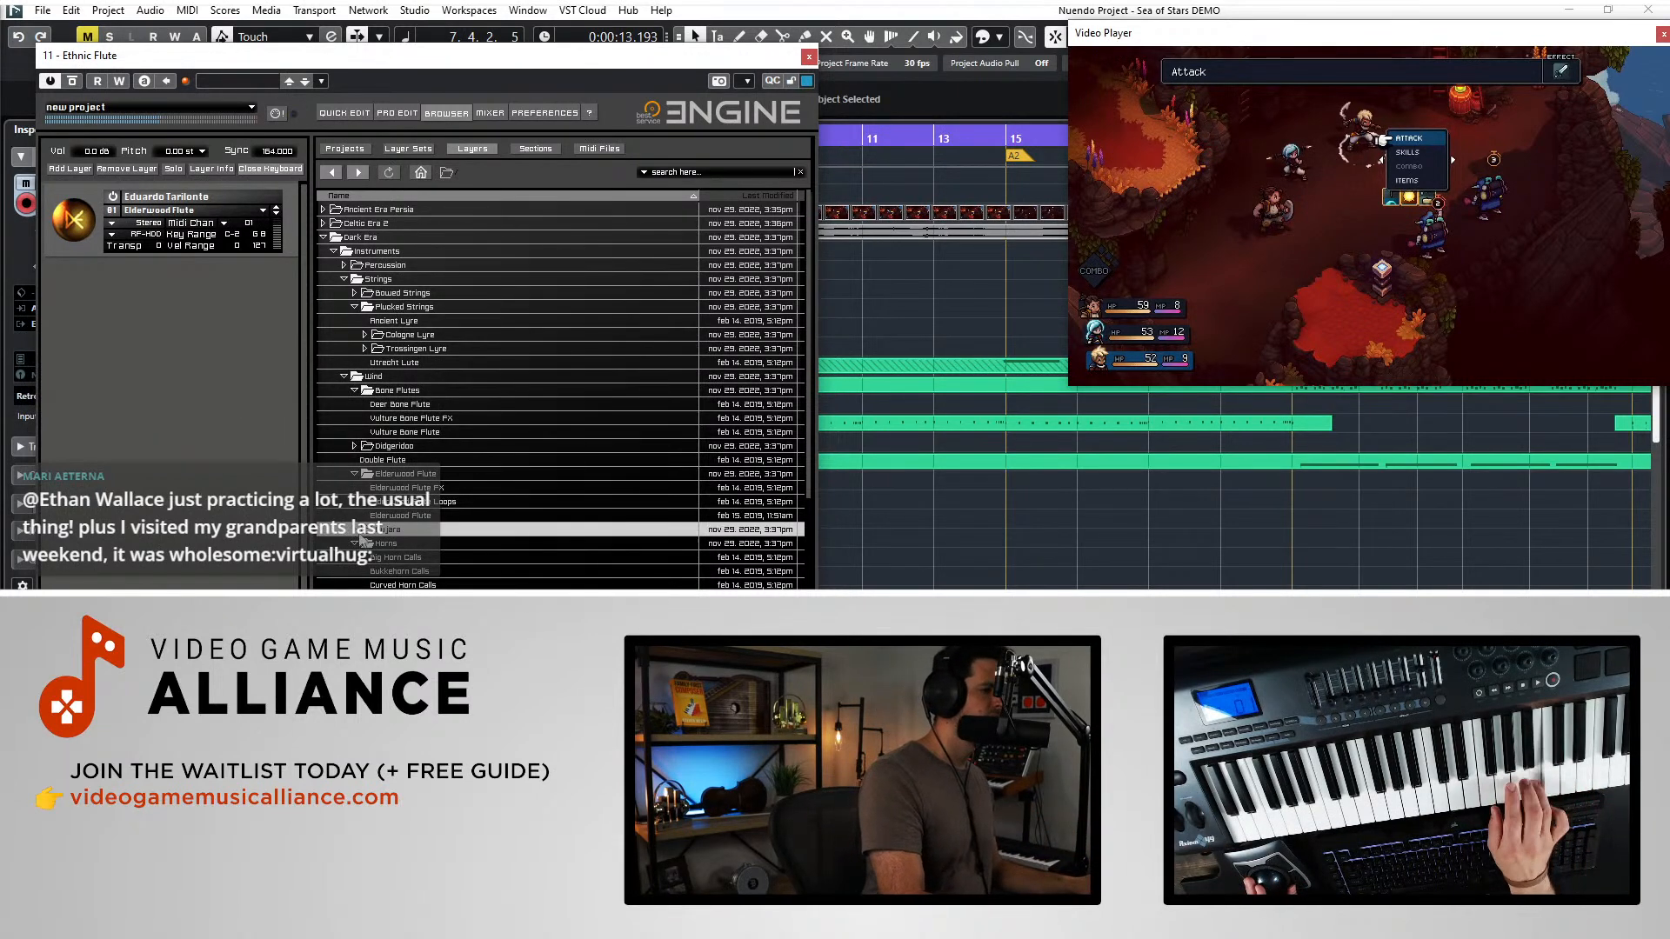
pyautogui.click(354, 531)
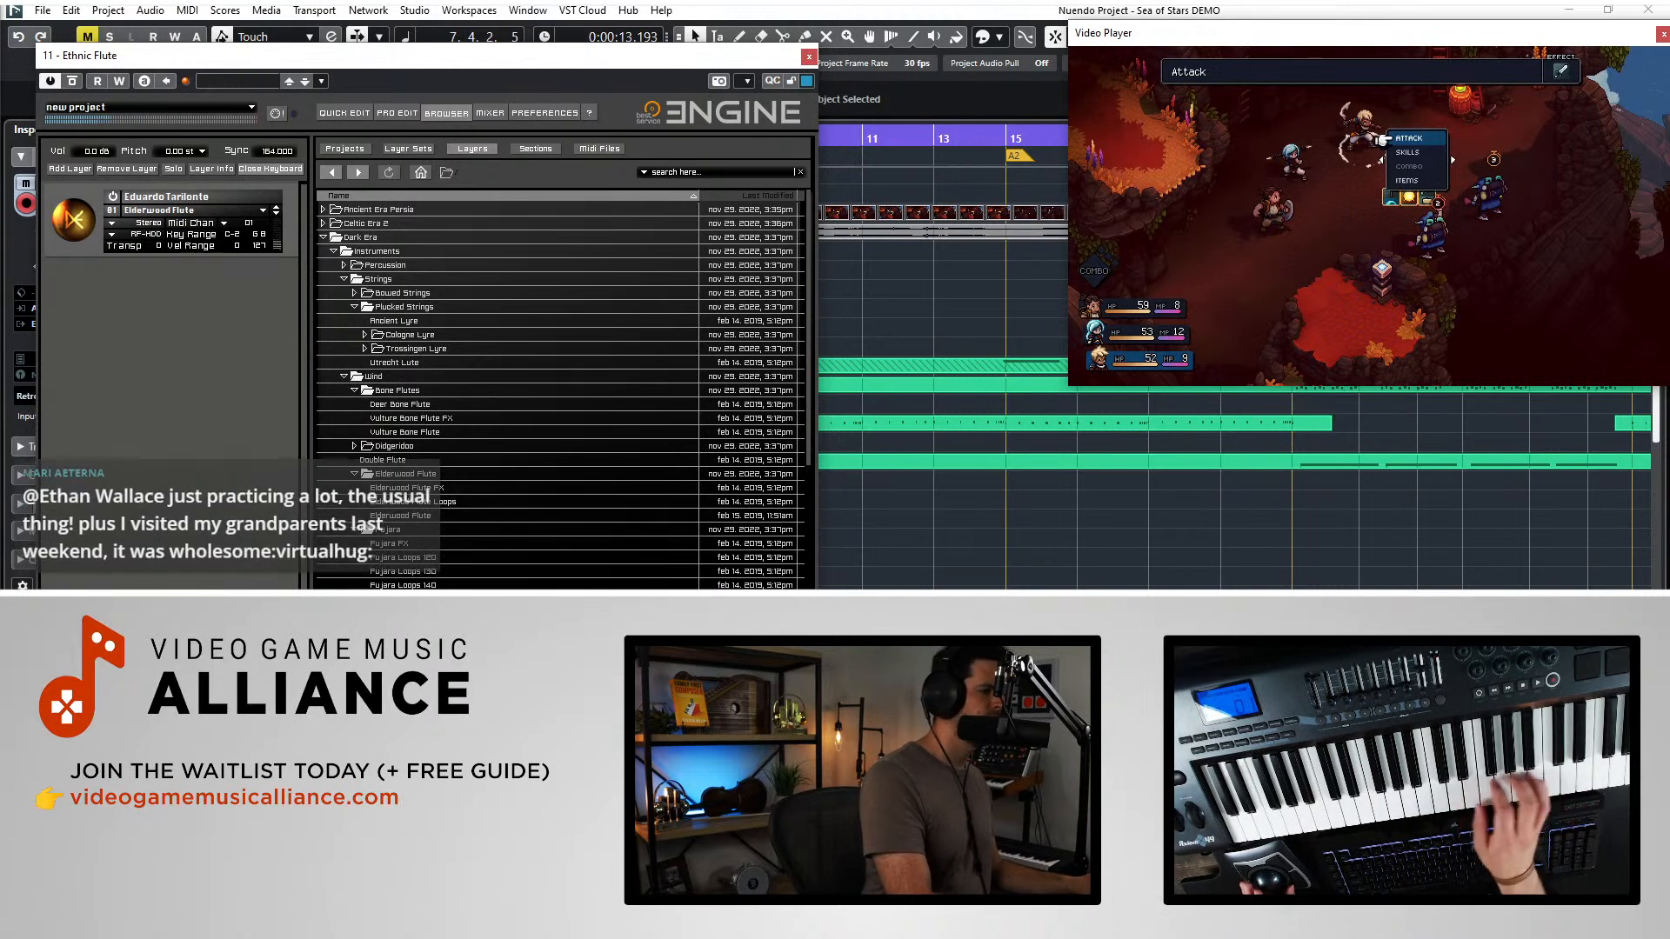
pyautogui.doubleClick(382, 525)
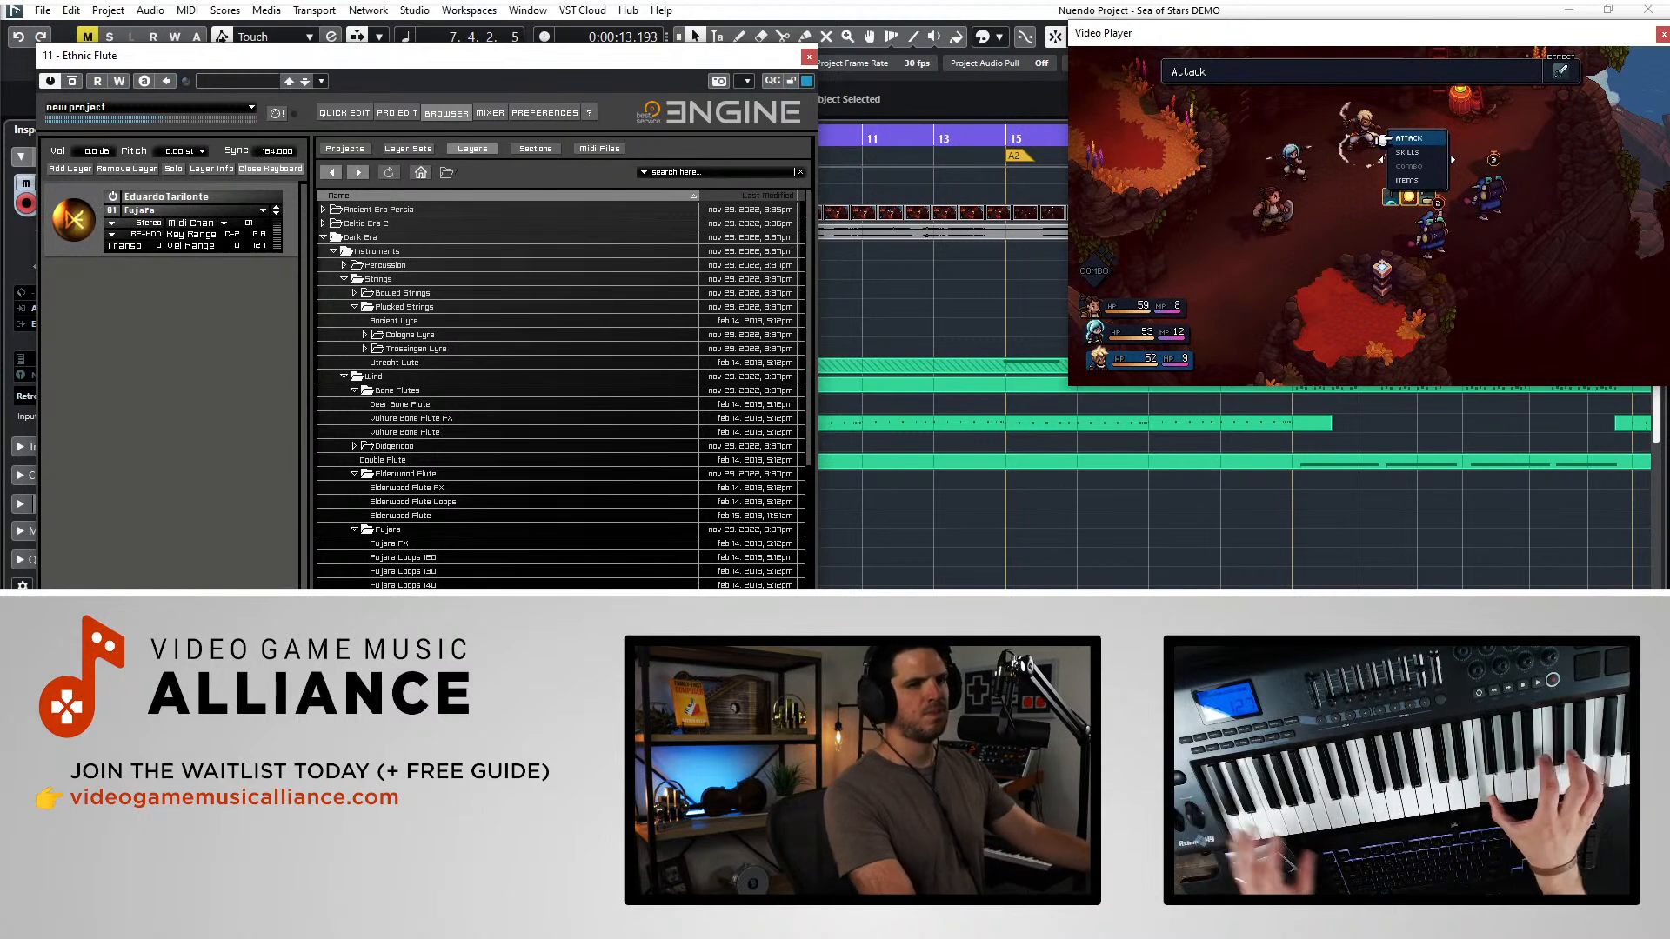
# - Advance the playhead to bar 30 and play the project with the Fujara patch loaded
pyautogui.press('KP_Subtract')
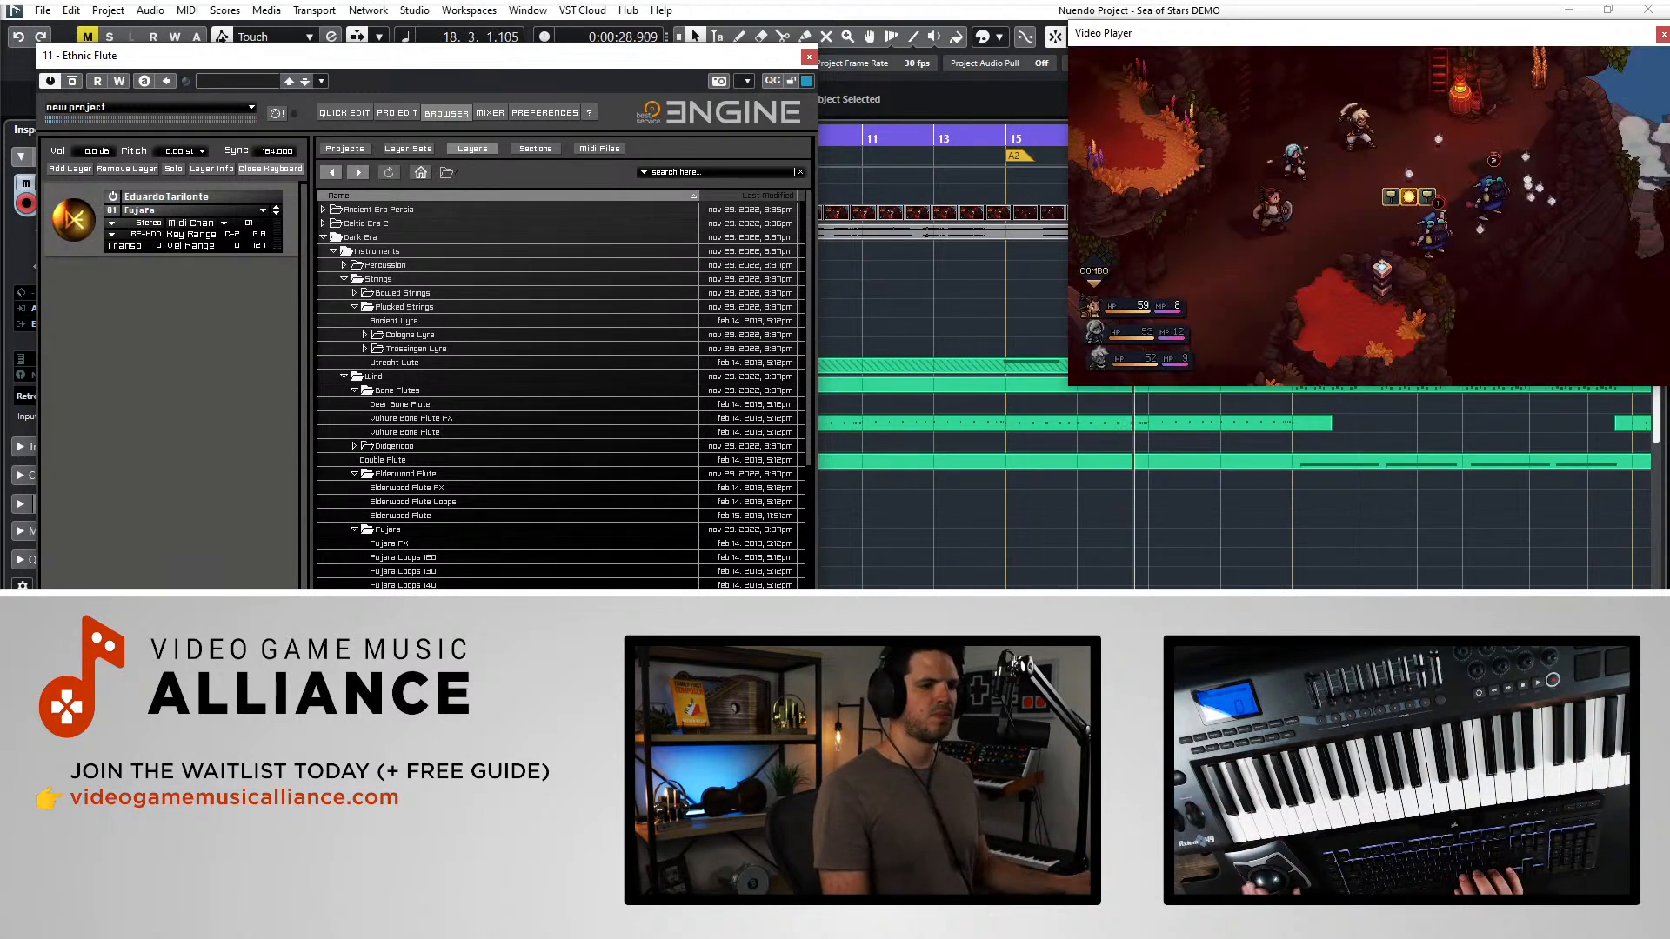
pyautogui.hscroll(3, 1075, 449)
pyautogui.hscroll(3, 1075, 449)
pyautogui.press('KP_Add')
pyautogui.press('KP_Add')
pyautogui.press('KP_Add')
pyautogui.press('KP_Add')
pyautogui.press('KP_Add')
pyautogui.press('KP_Add')
pyautogui.press('KP_Add')
pyautogui.press('KP_Add')
pyautogui.press('KP_Add')
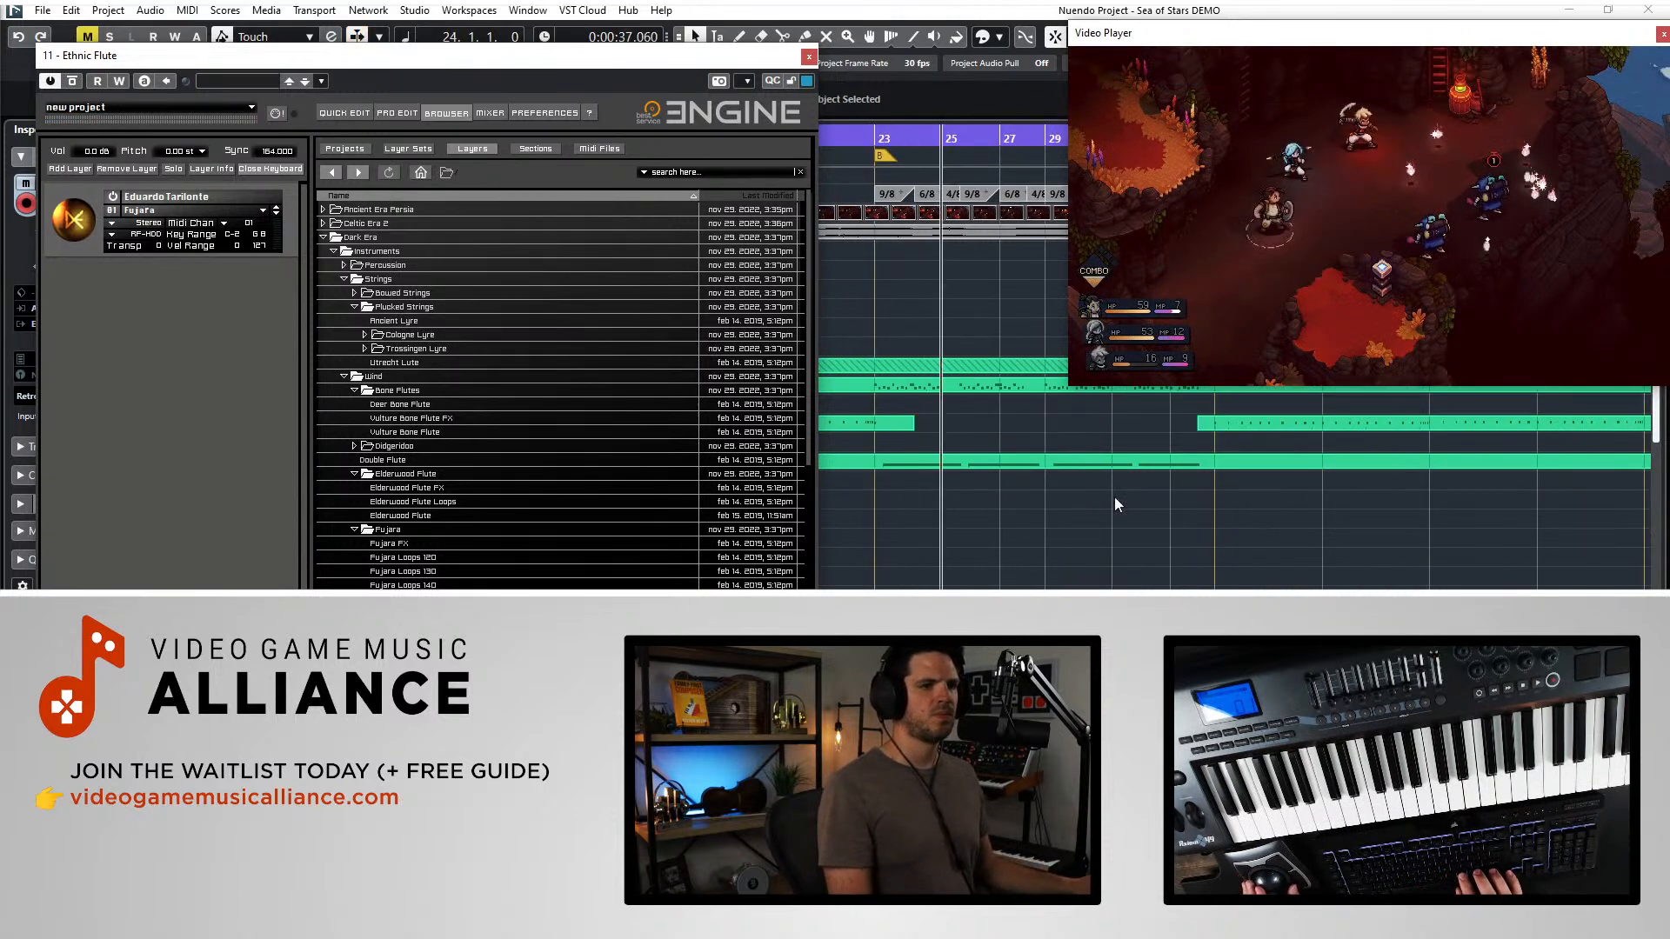
pyautogui.press('KP_Add')
pyautogui.press('KP_Add')
pyautogui.hscroll(5, 1104, 554)
pyautogui.hscroll(-3, 1104, 554)
pyautogui.press('space')
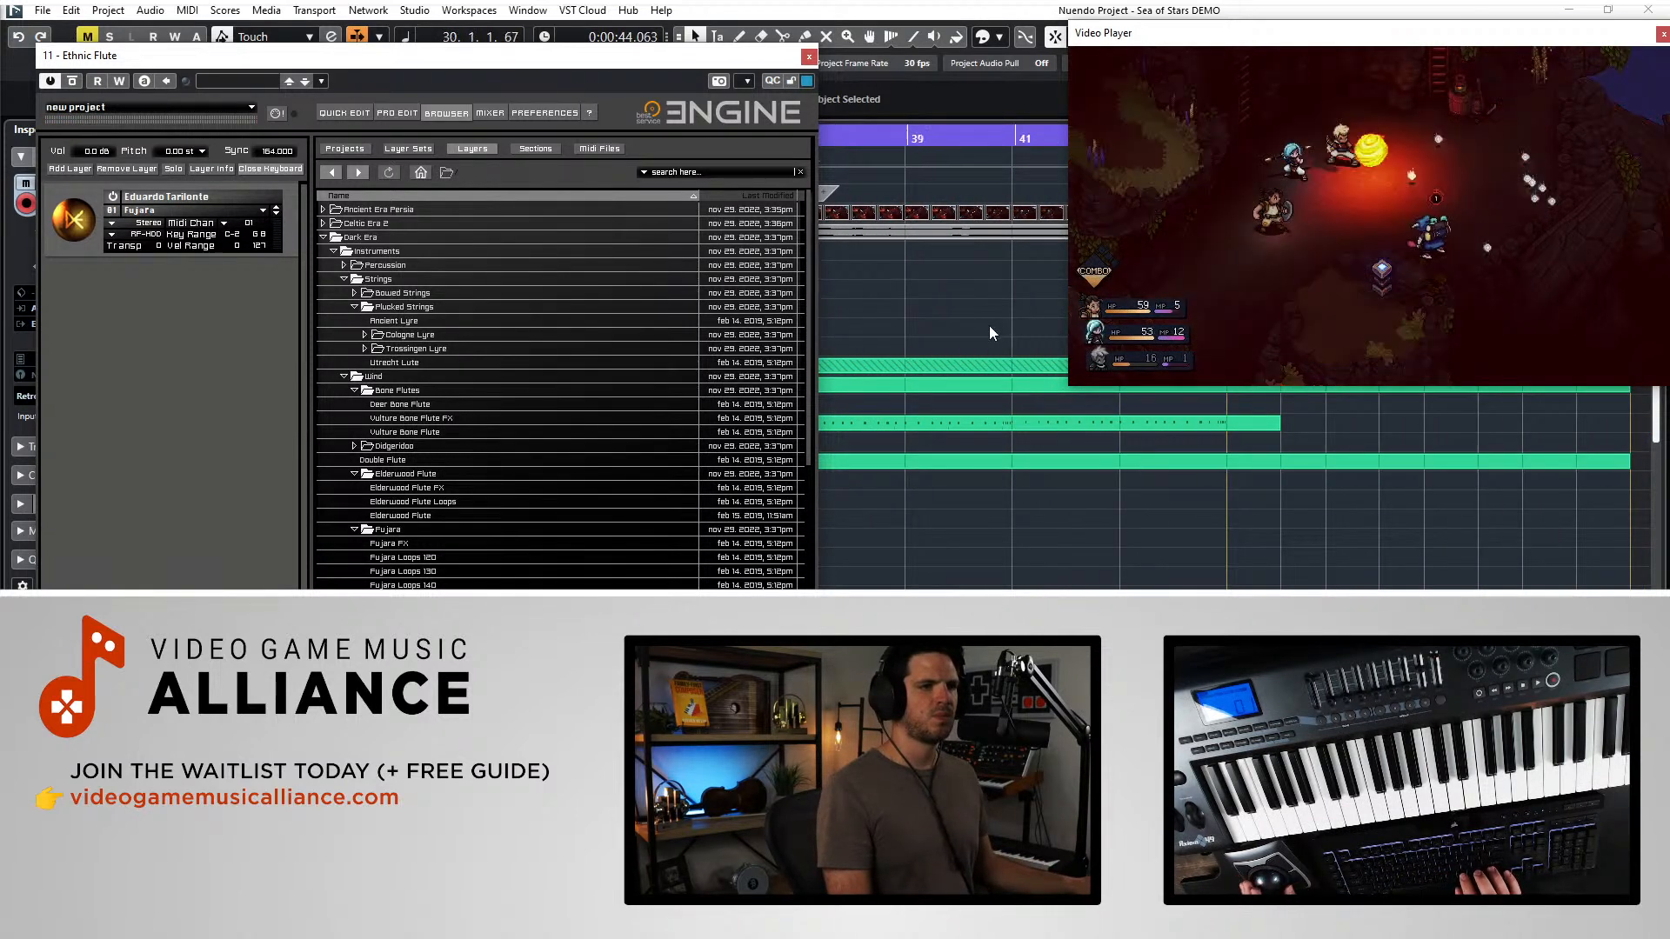
# - Try the Big Horn Calls, Bukkehorn Calls, Curved Horn Calls, Shofar Calls and Wooden Lur patches from Dark Era's Horns folder
pyautogui.hscroll(2, 989, 327)
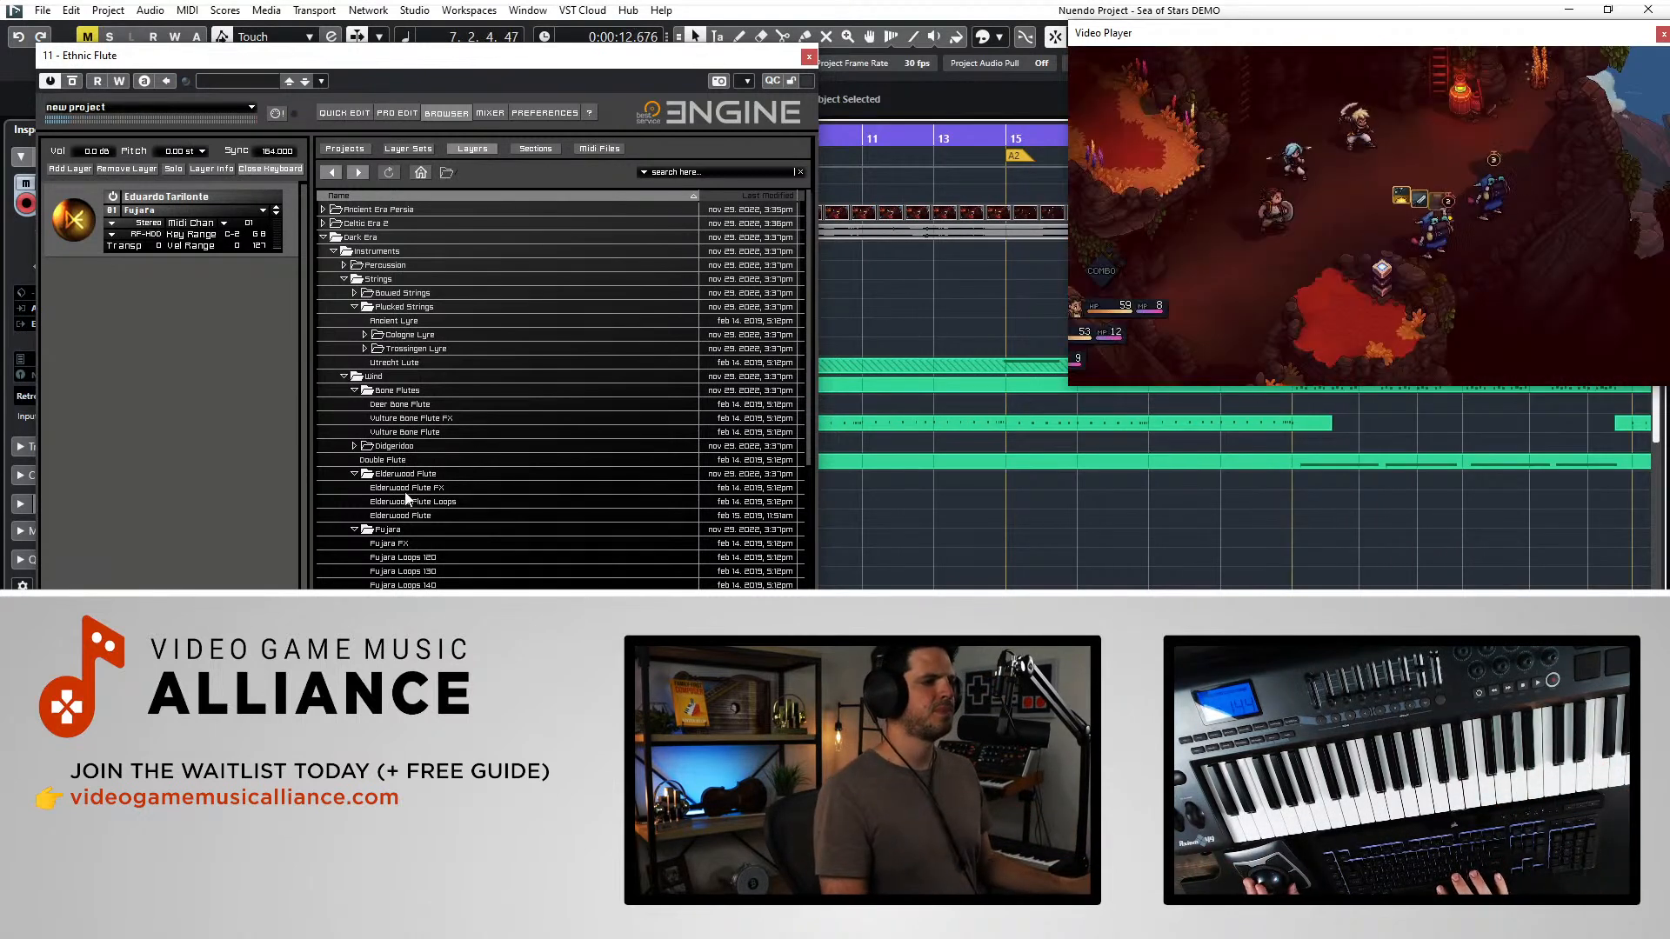
pyautogui.scroll(-2, 416, 527)
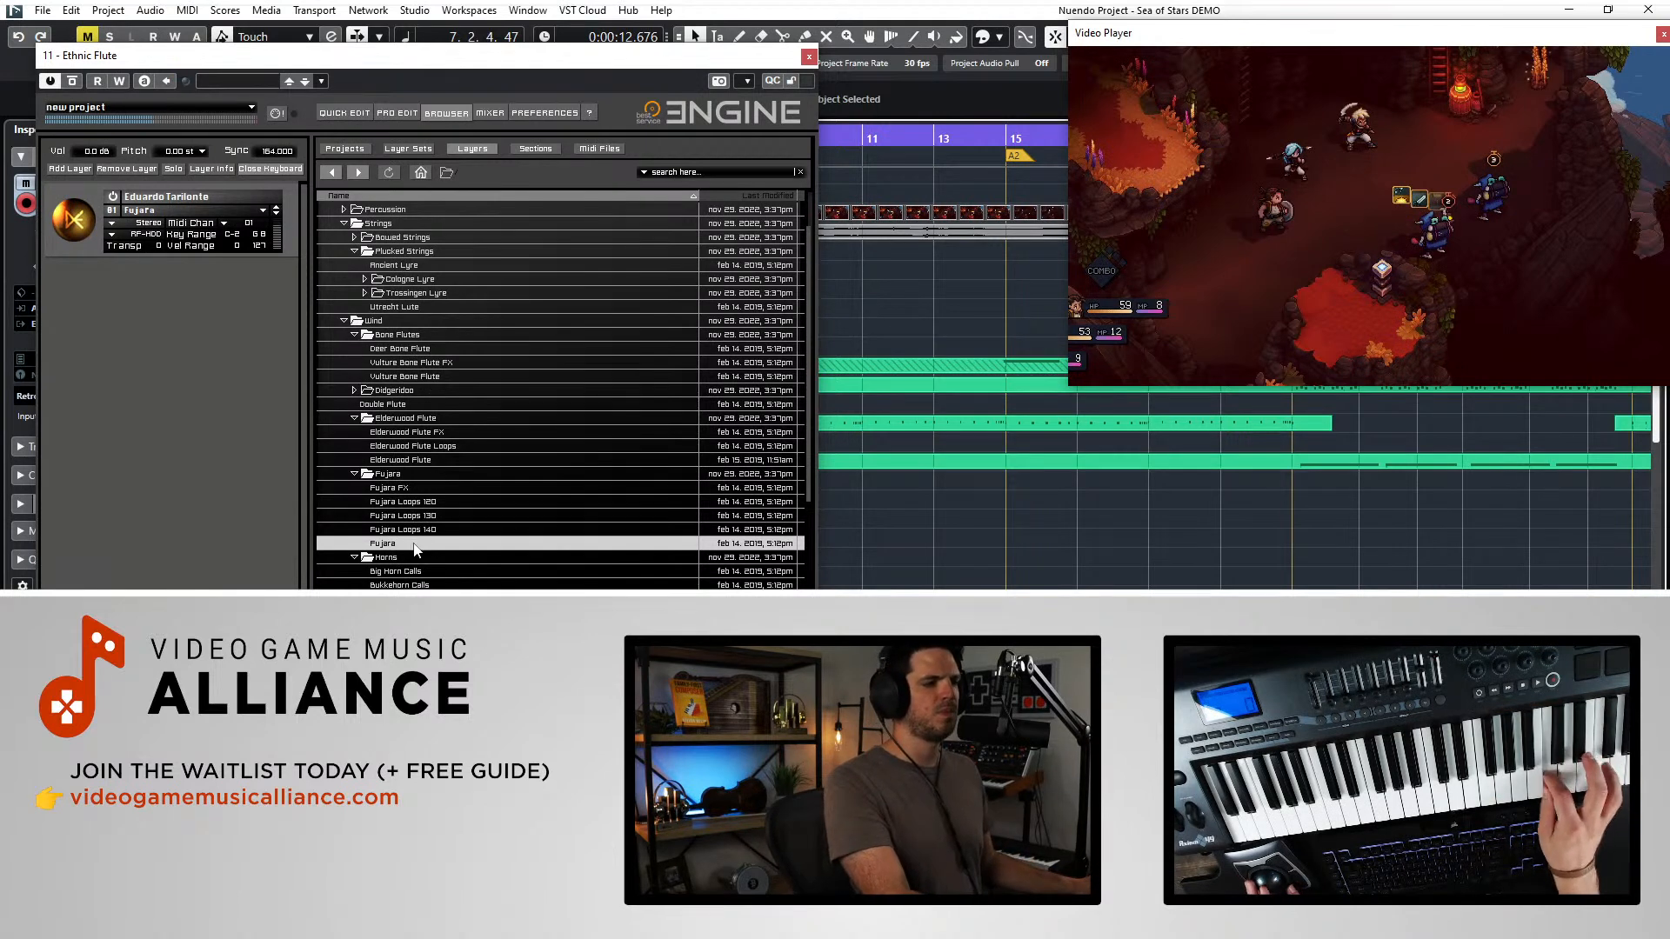
pyautogui.scroll(-1, 492, 519)
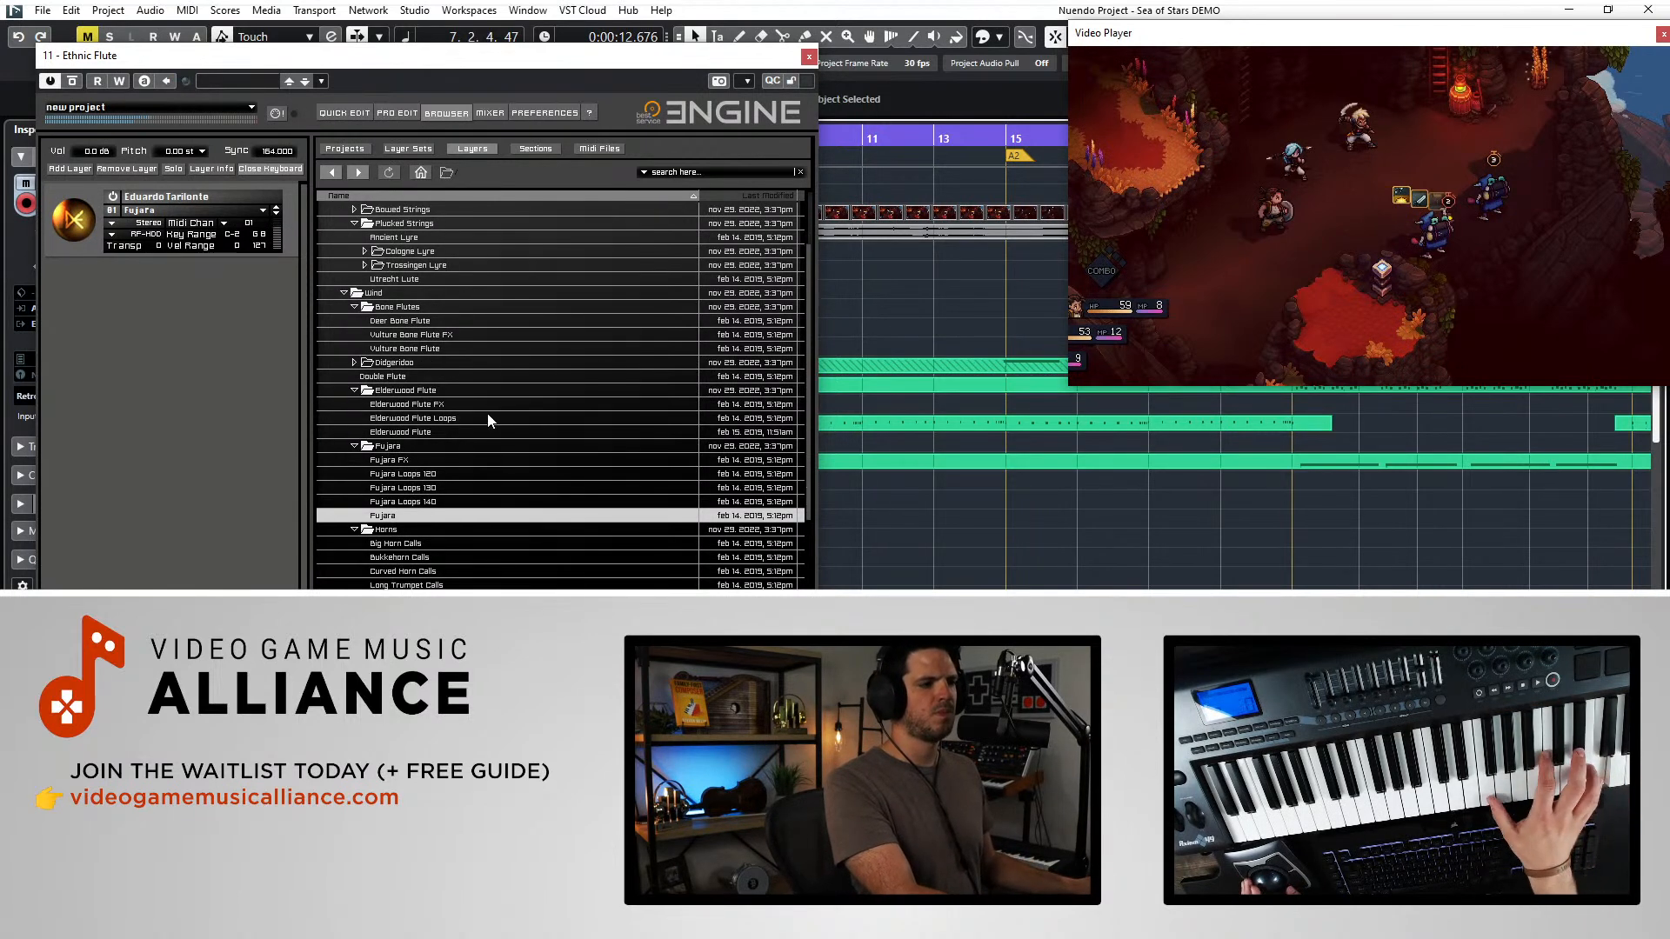
pyautogui.click(421, 544)
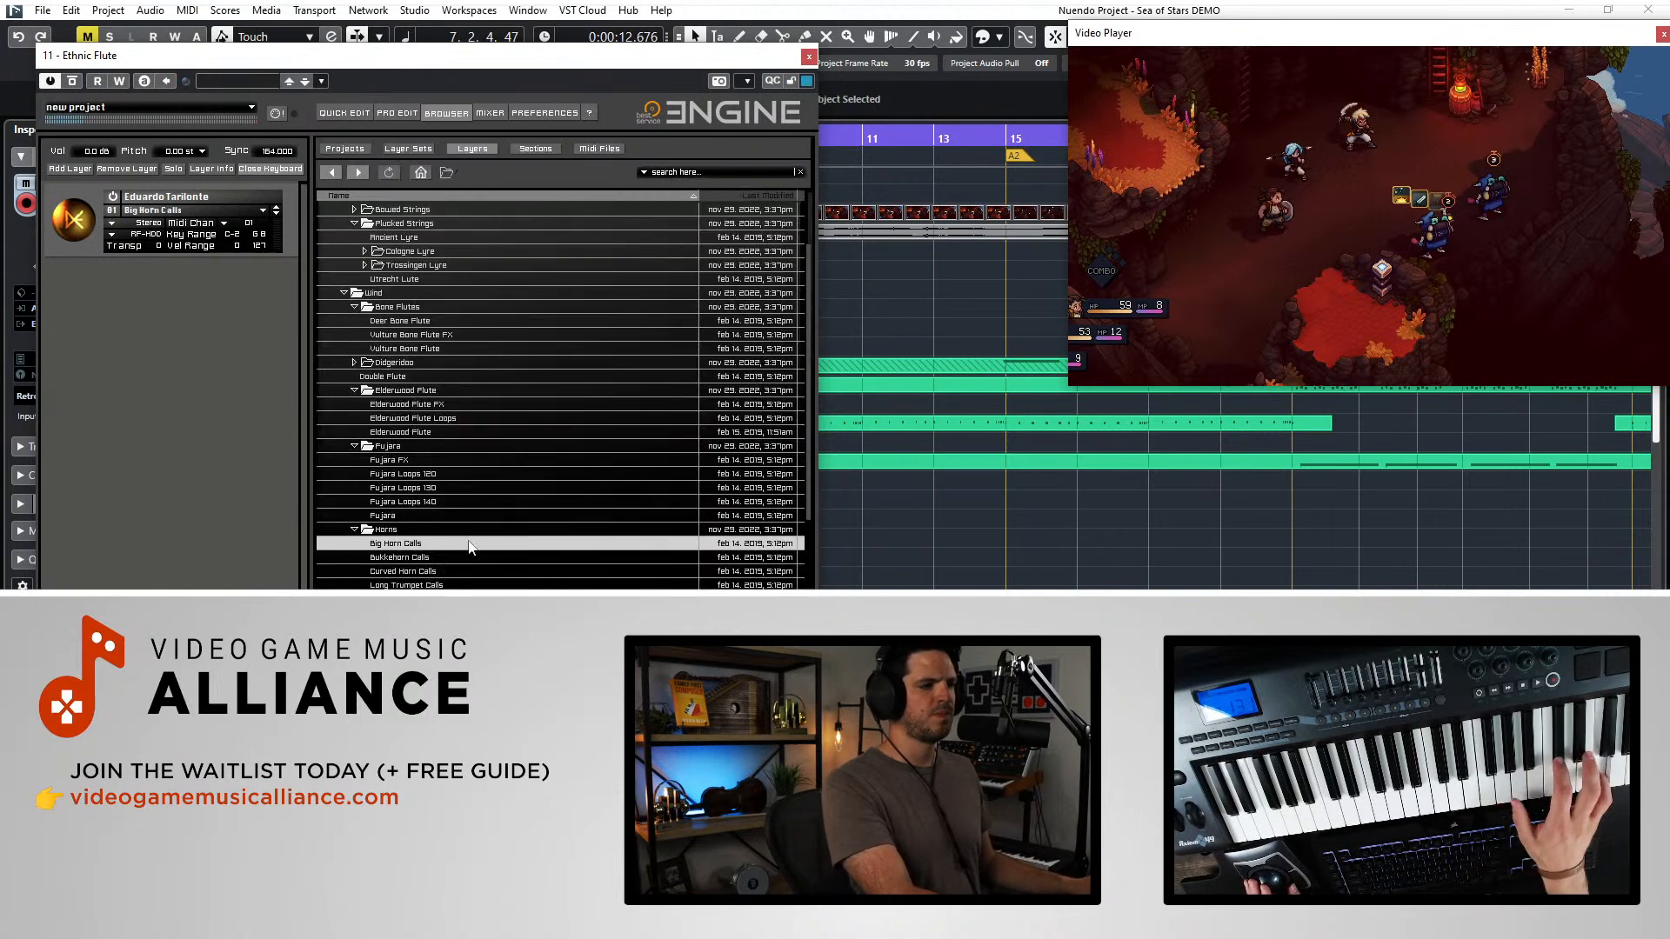
pyautogui.click(393, 560)
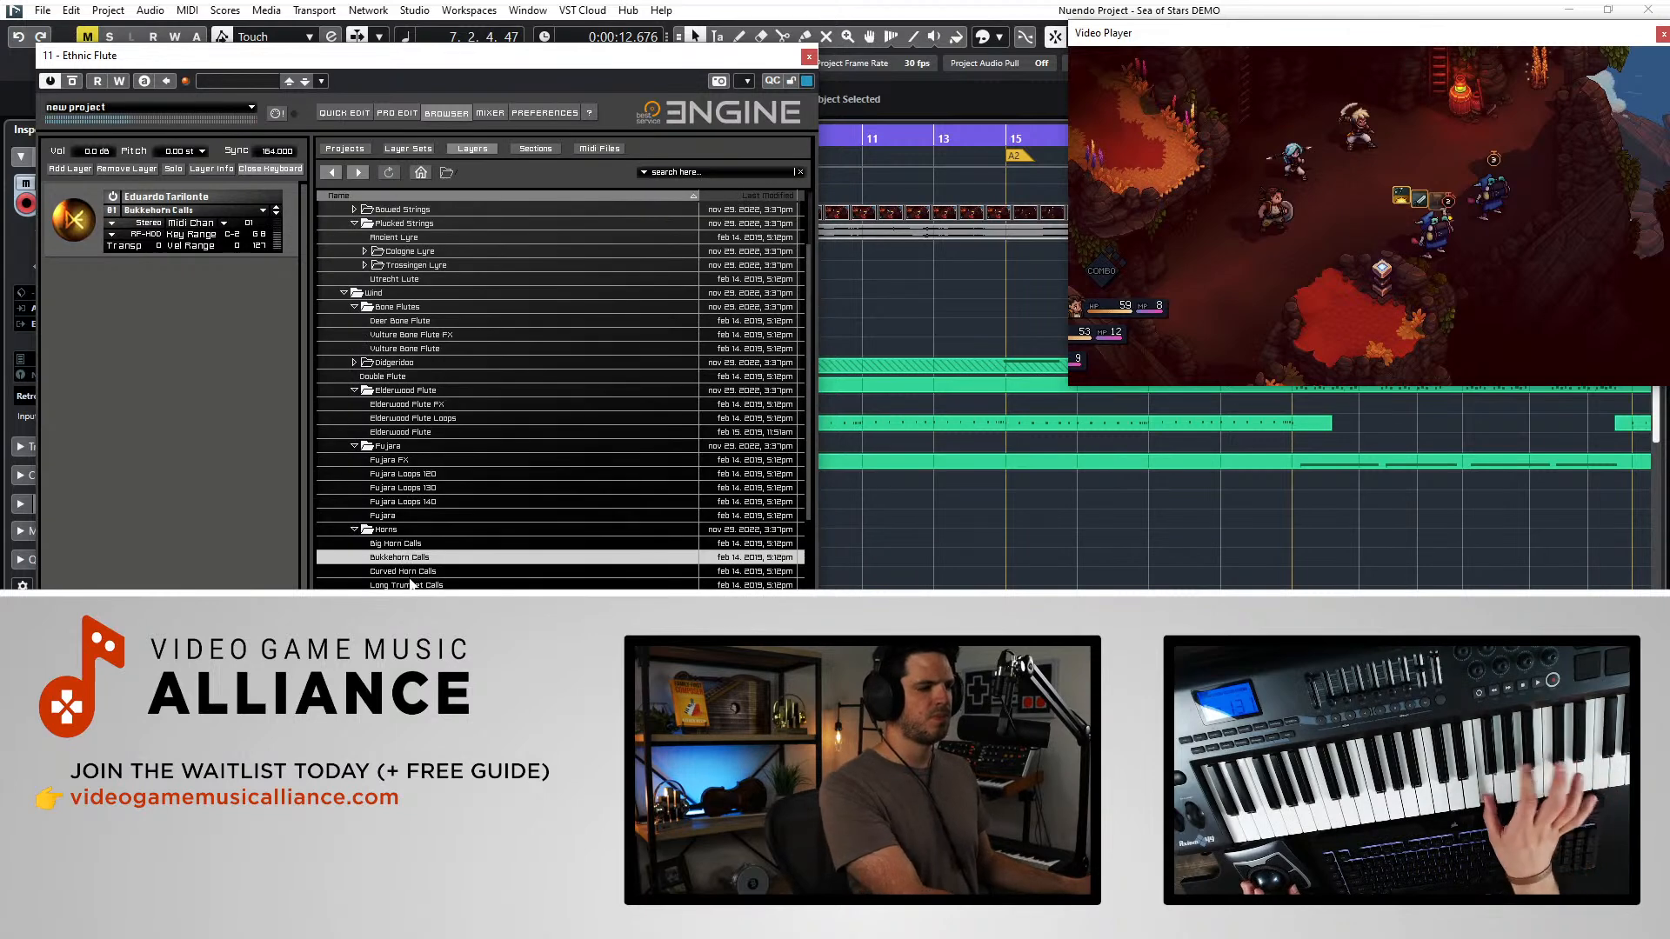
pyautogui.scroll(-1, 397, 574)
pyautogui.click(406, 544)
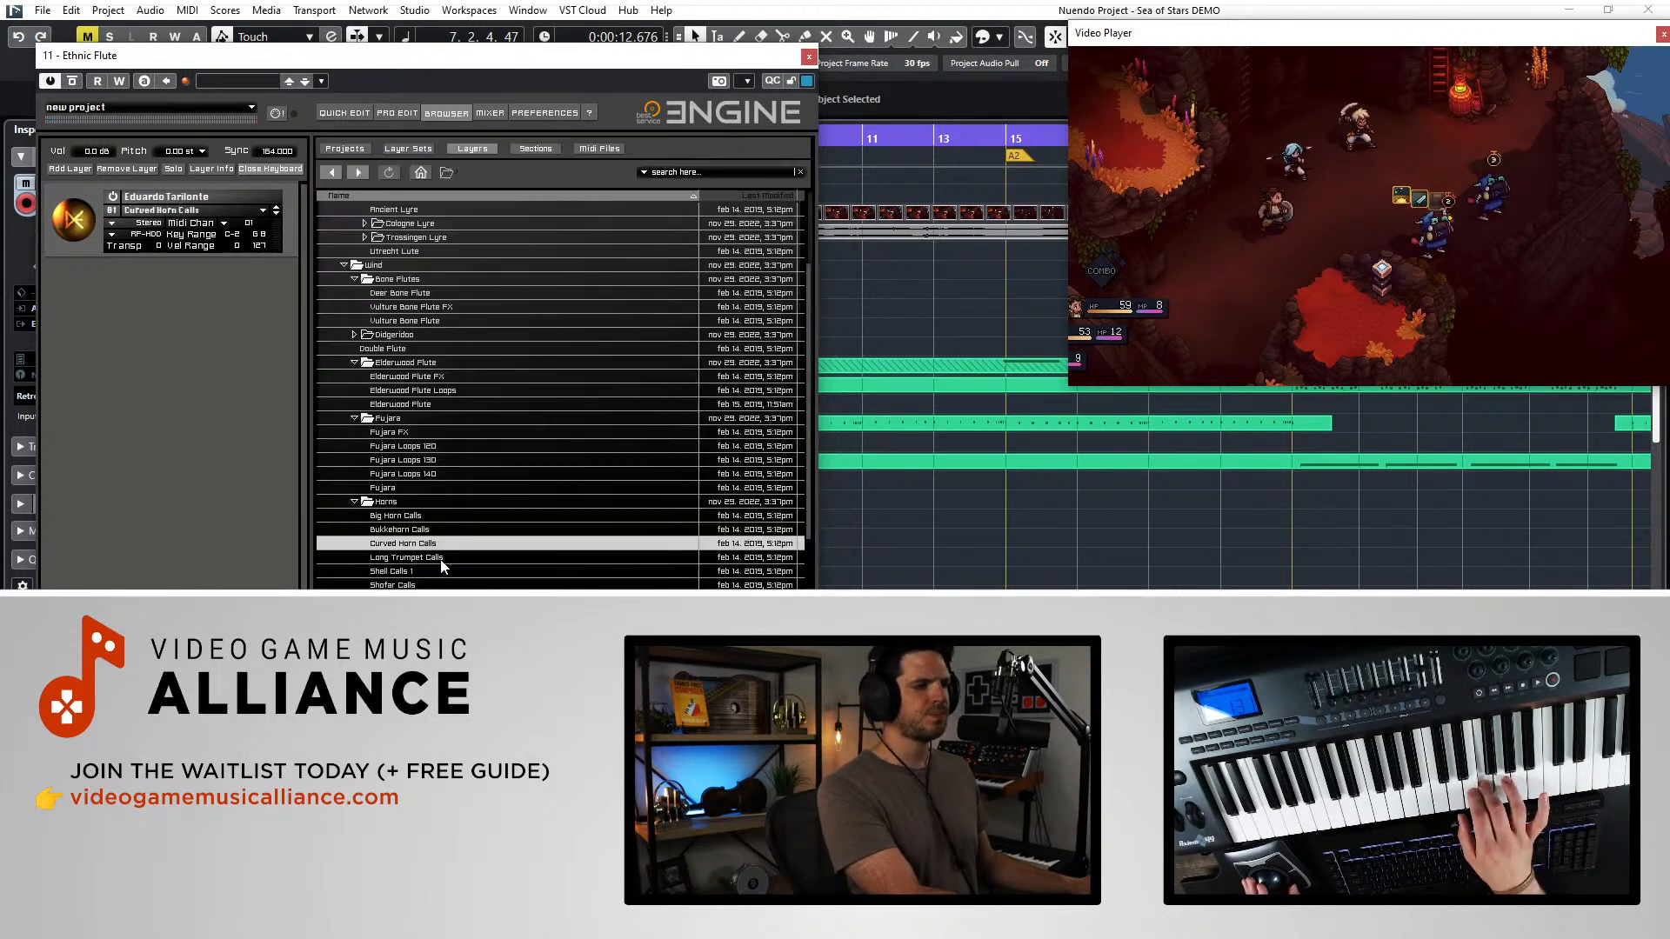
pyautogui.click(385, 585)
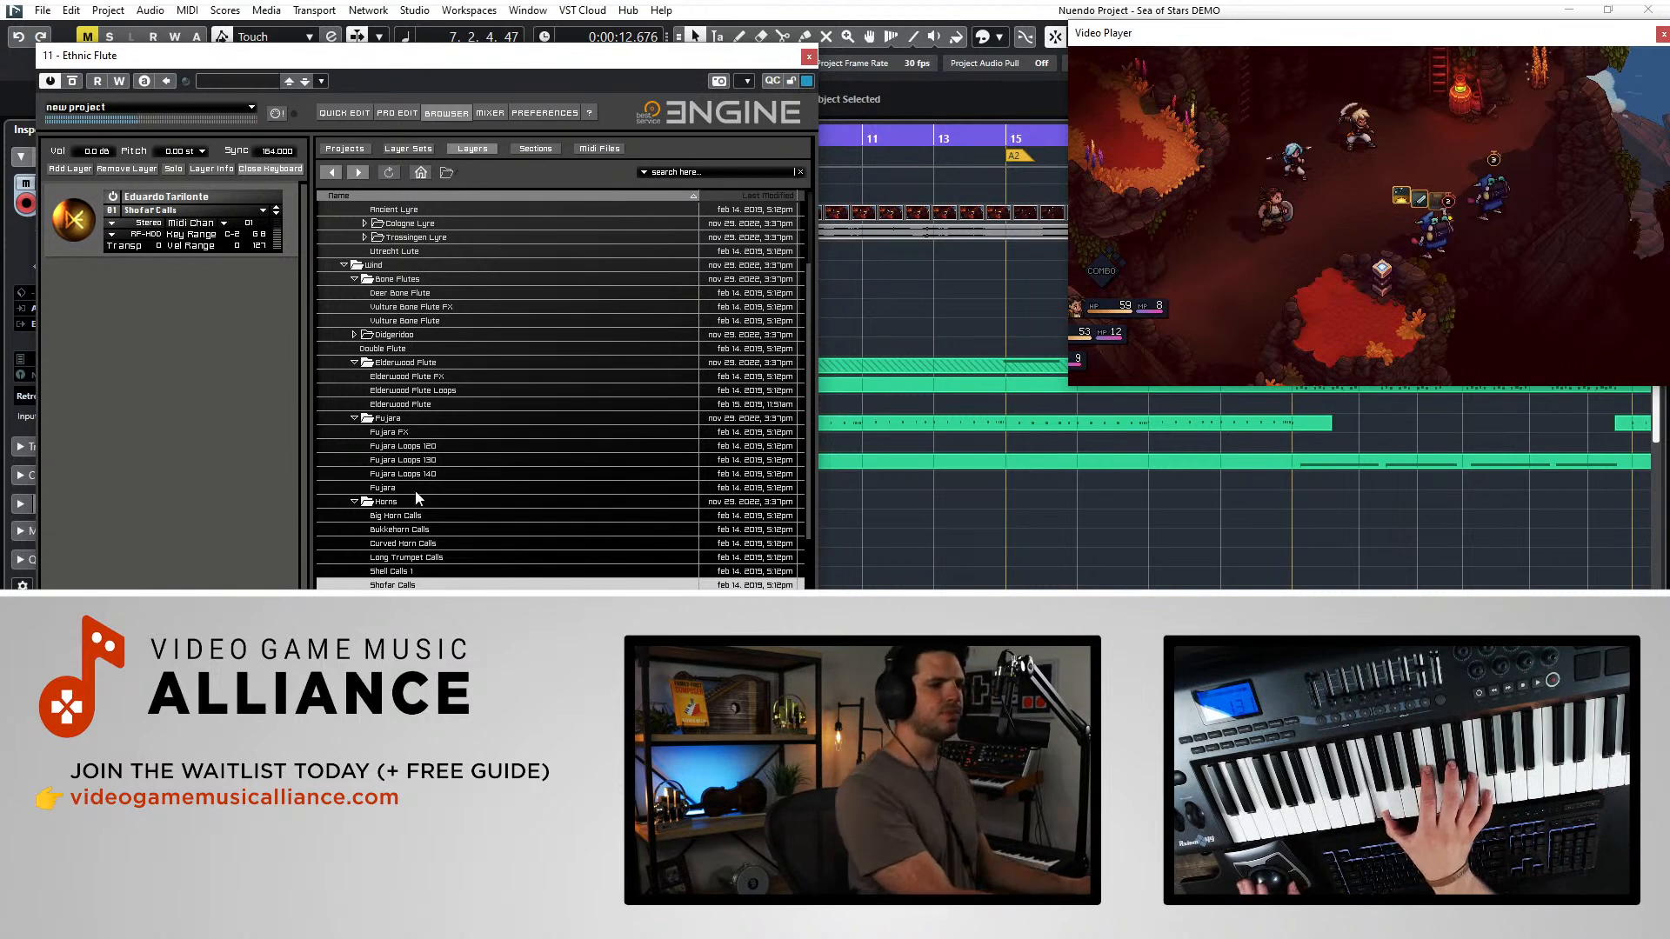
pyautogui.scroll(-2, 415, 490)
pyautogui.click(375, 574)
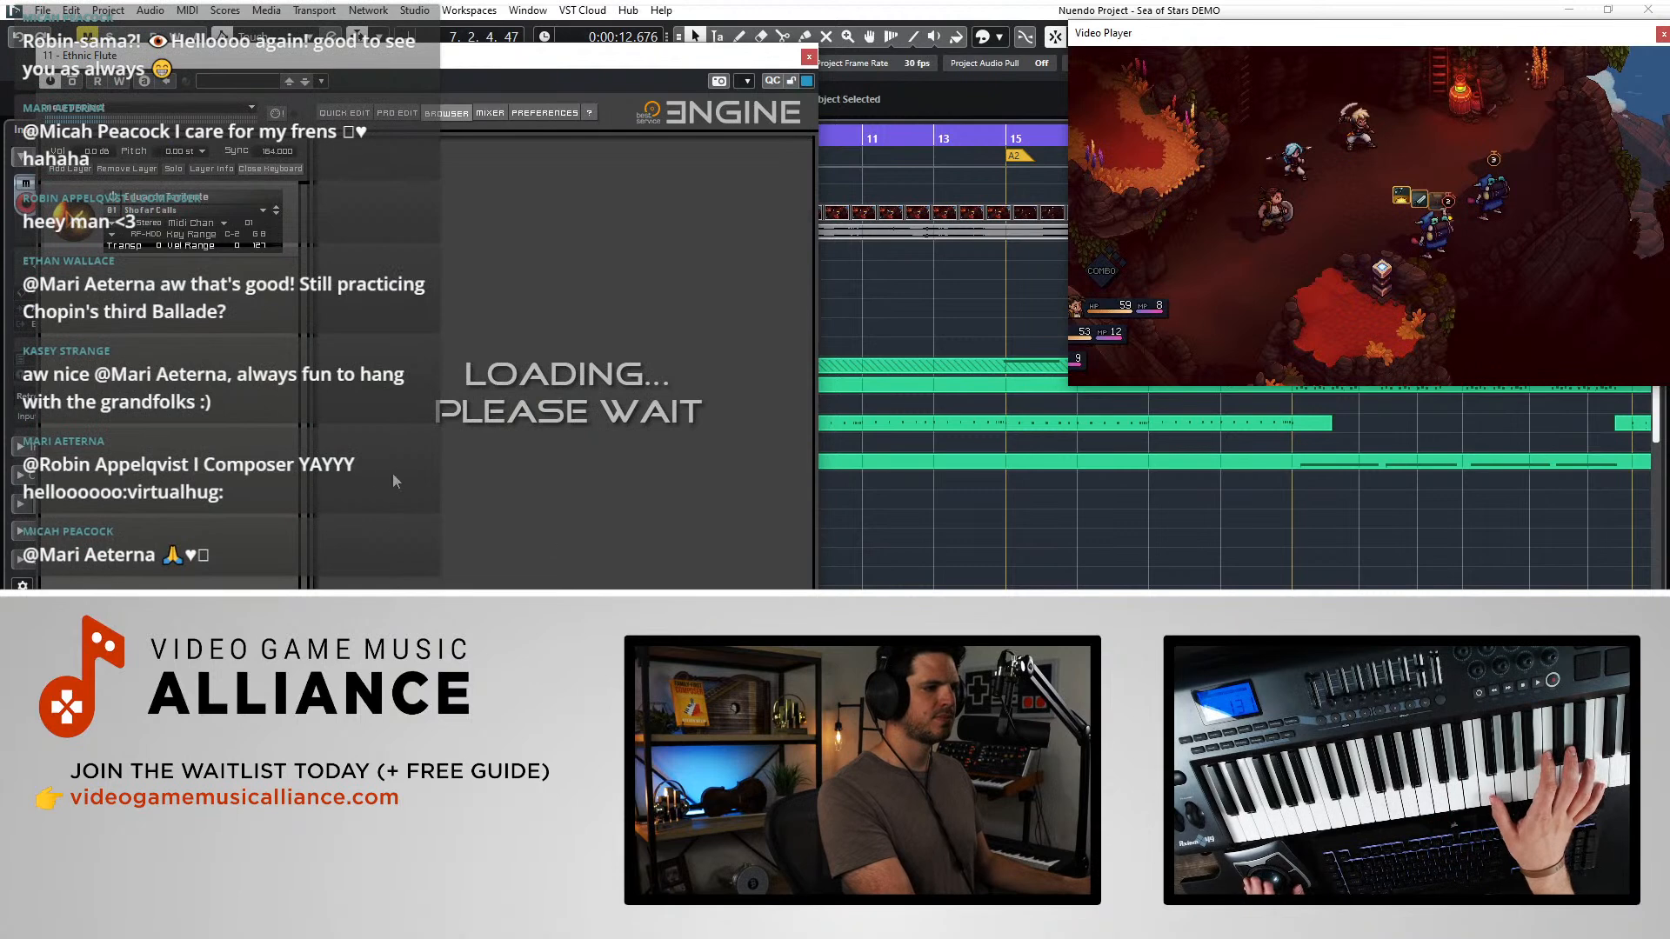
# - Load the White Horn patch from the White Horn subfolder of Dark Era's Horns and close the instrument window
pyautogui.scroll(-1, 396, 529)
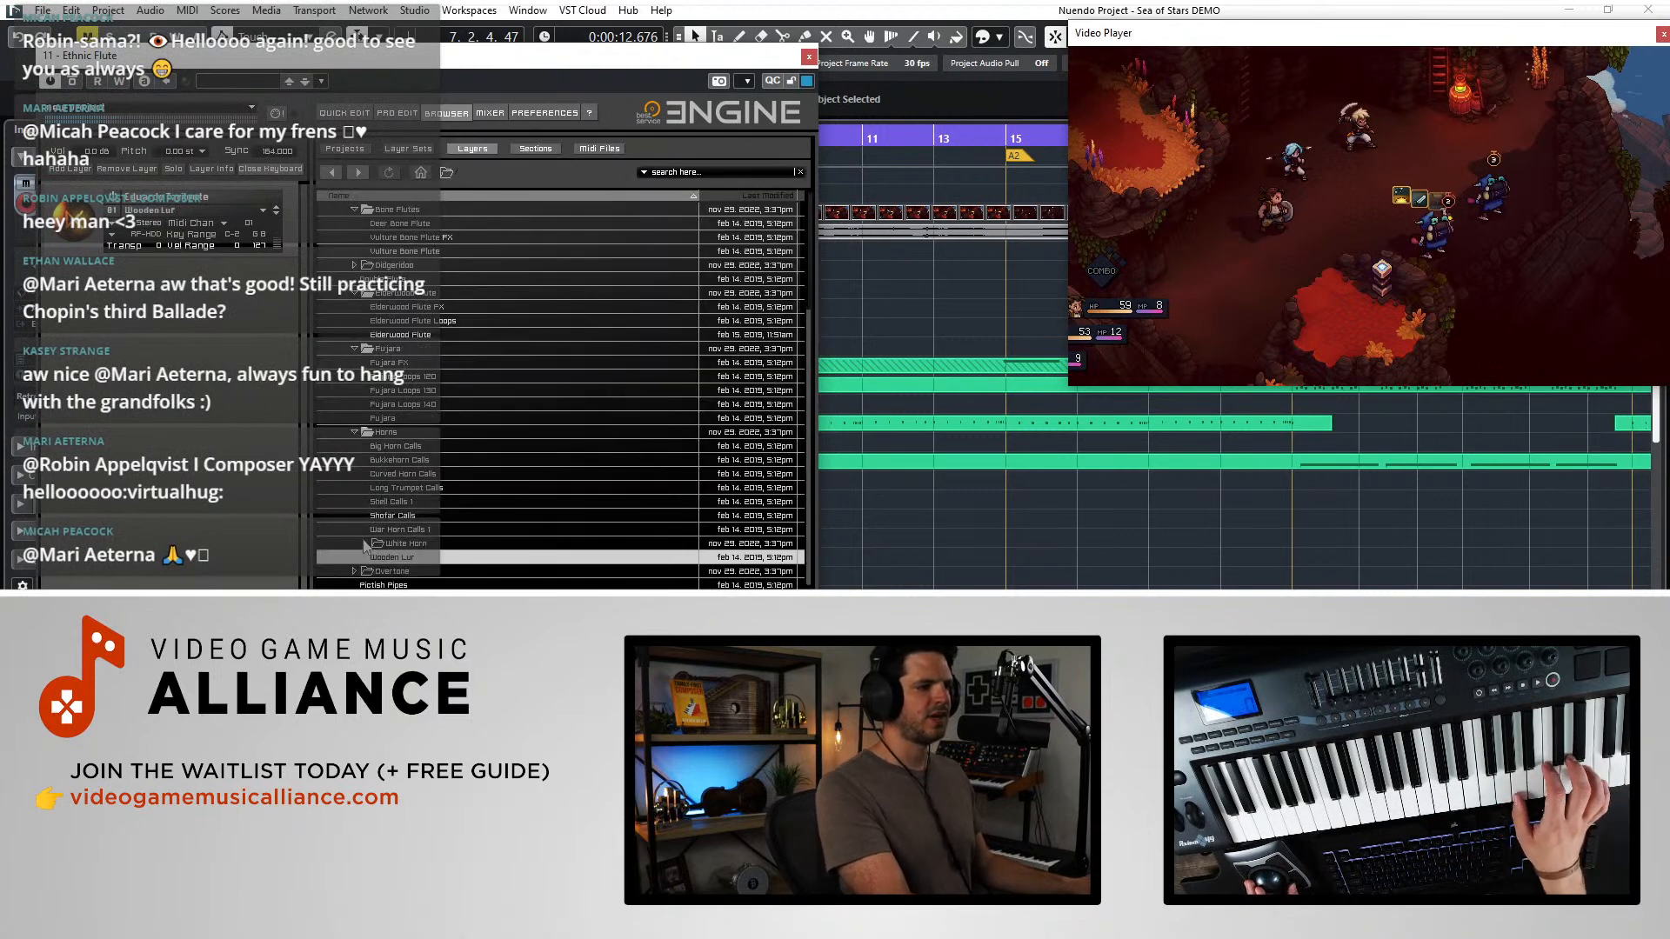
pyautogui.click(365, 544)
pyautogui.doubleClick(403, 571)
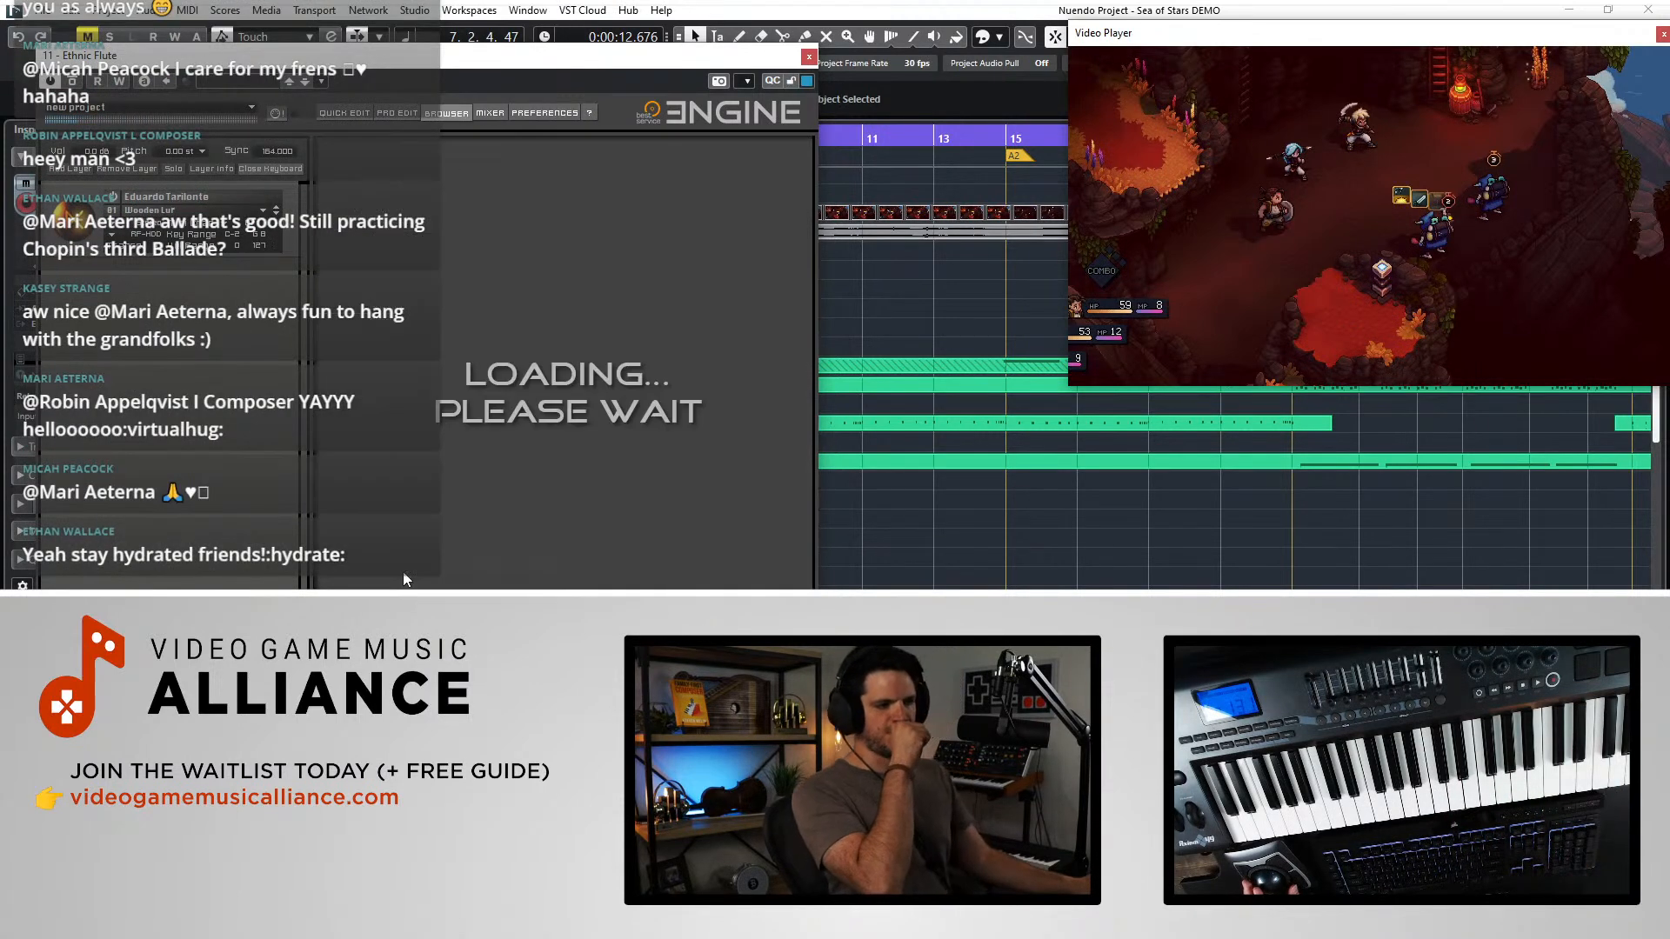
pyautogui.scroll(-4, 389, 491)
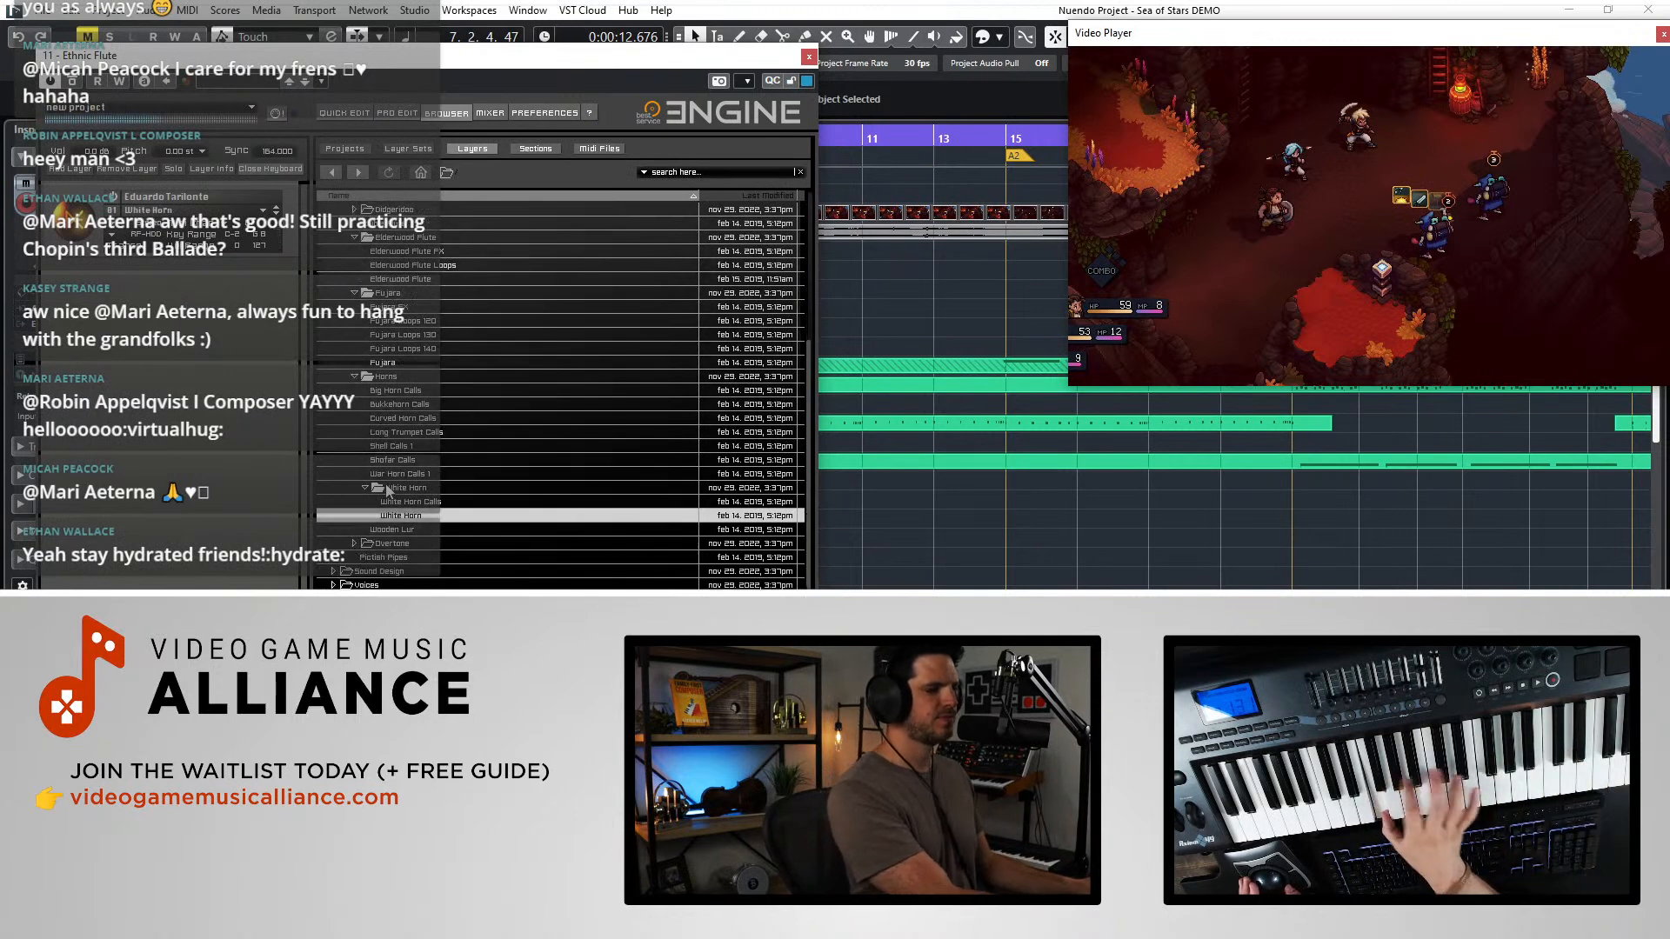
pyautogui.scroll(-2, 389, 491)
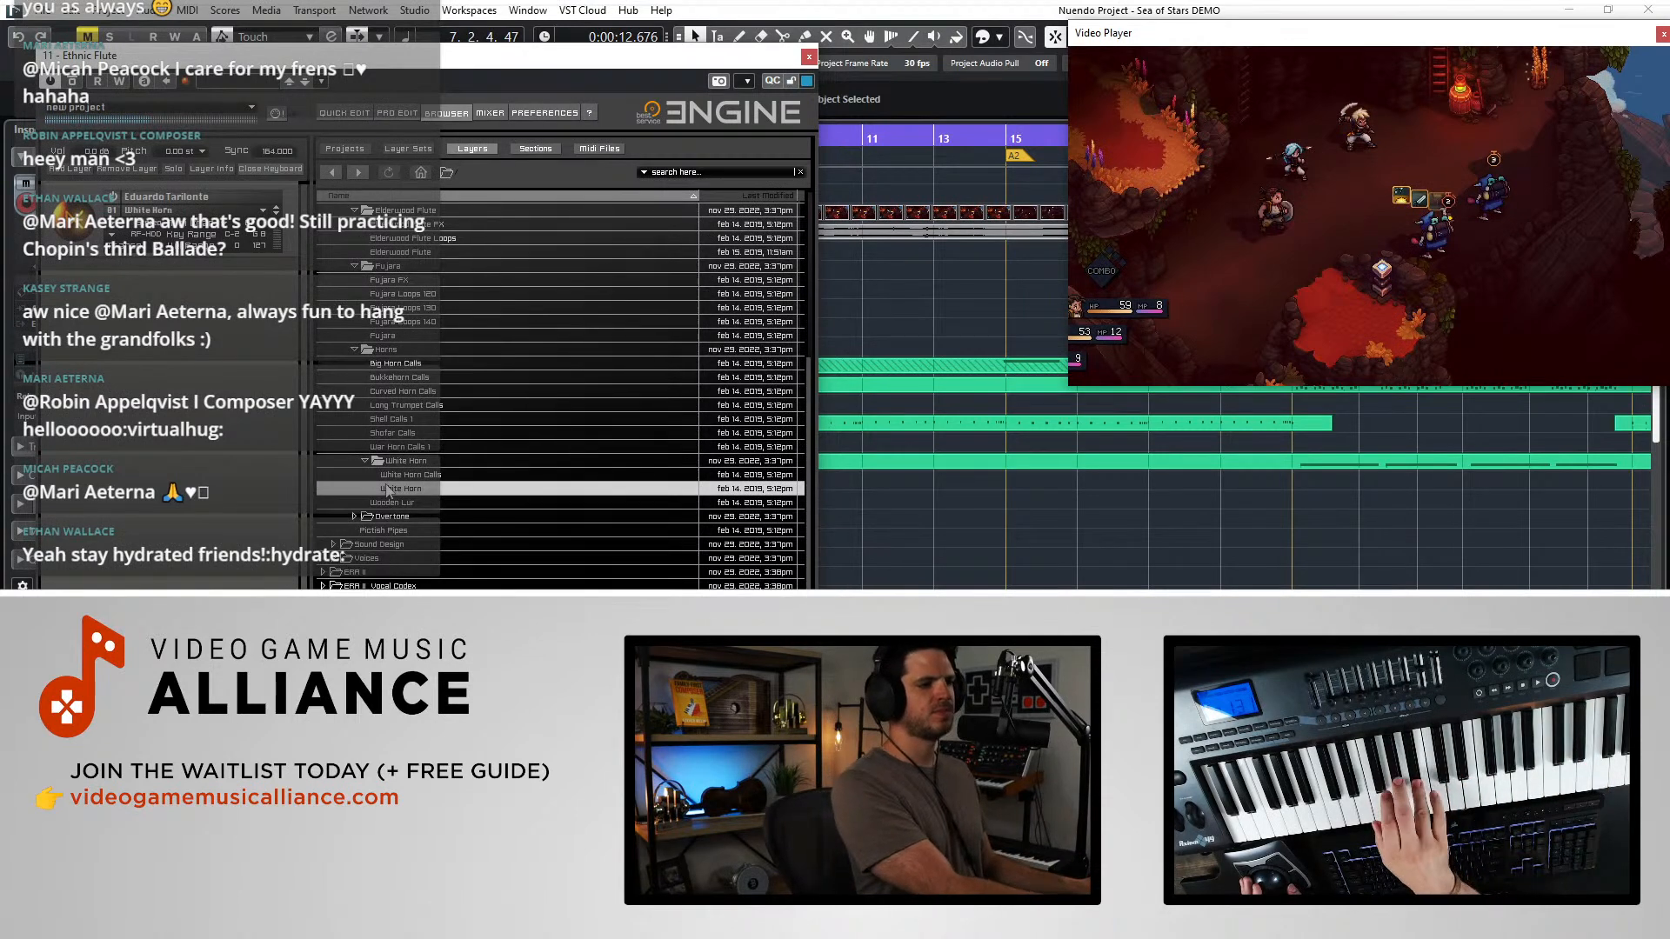
pyautogui.scroll(2, 388, 490)
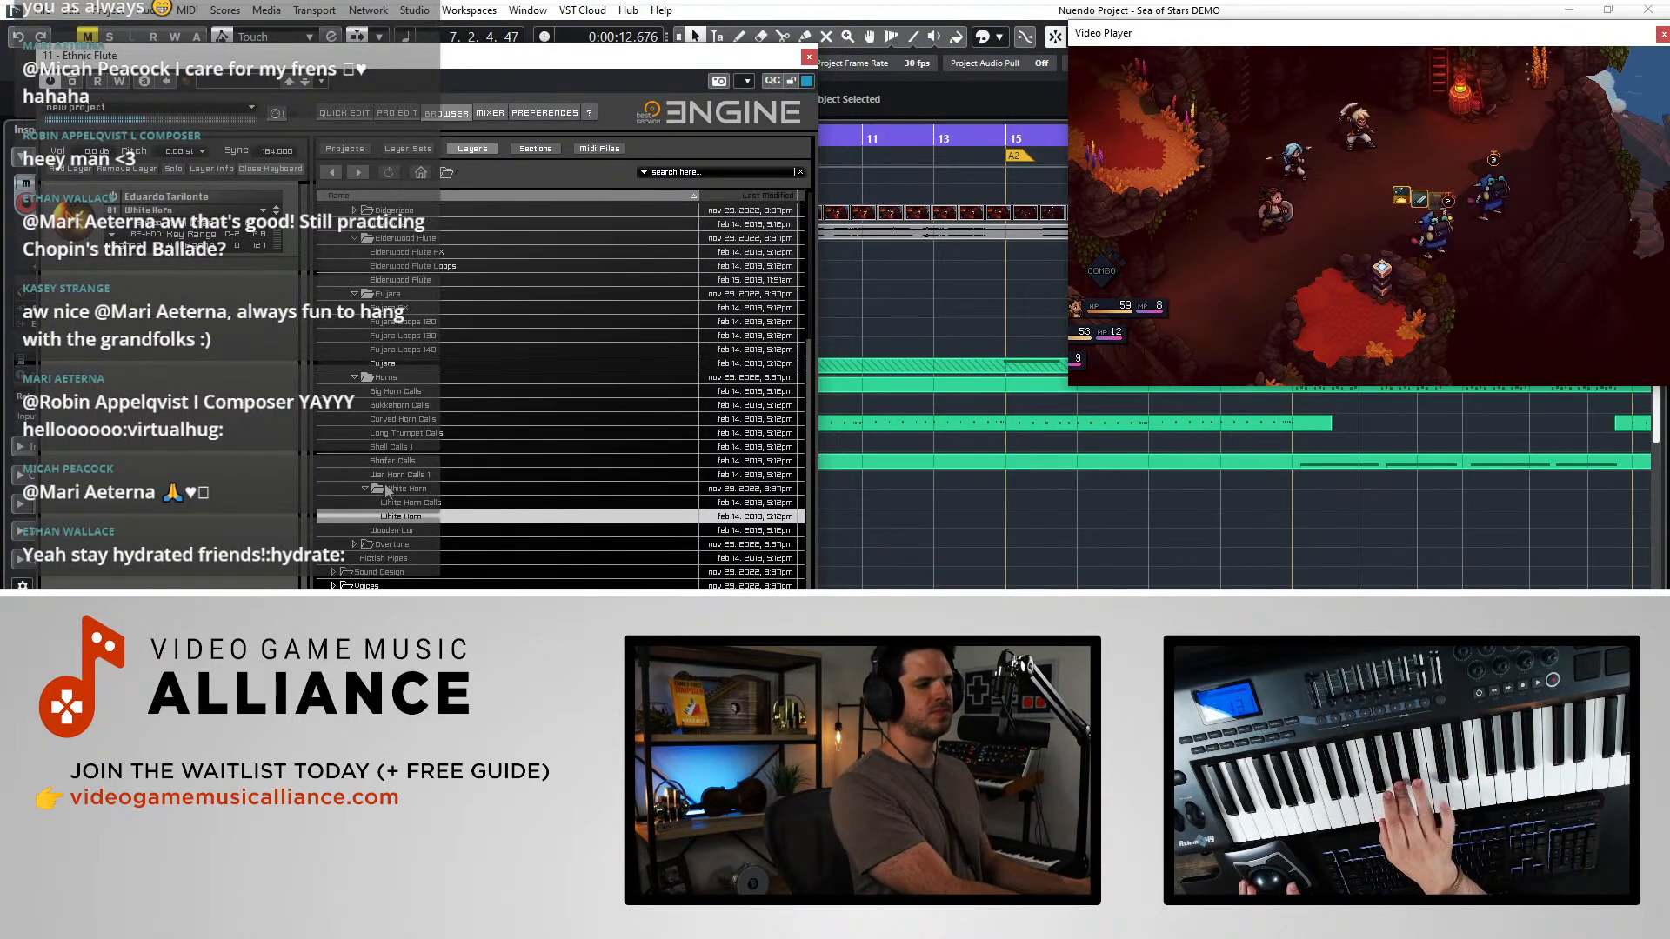
pyautogui.click(808, 57)
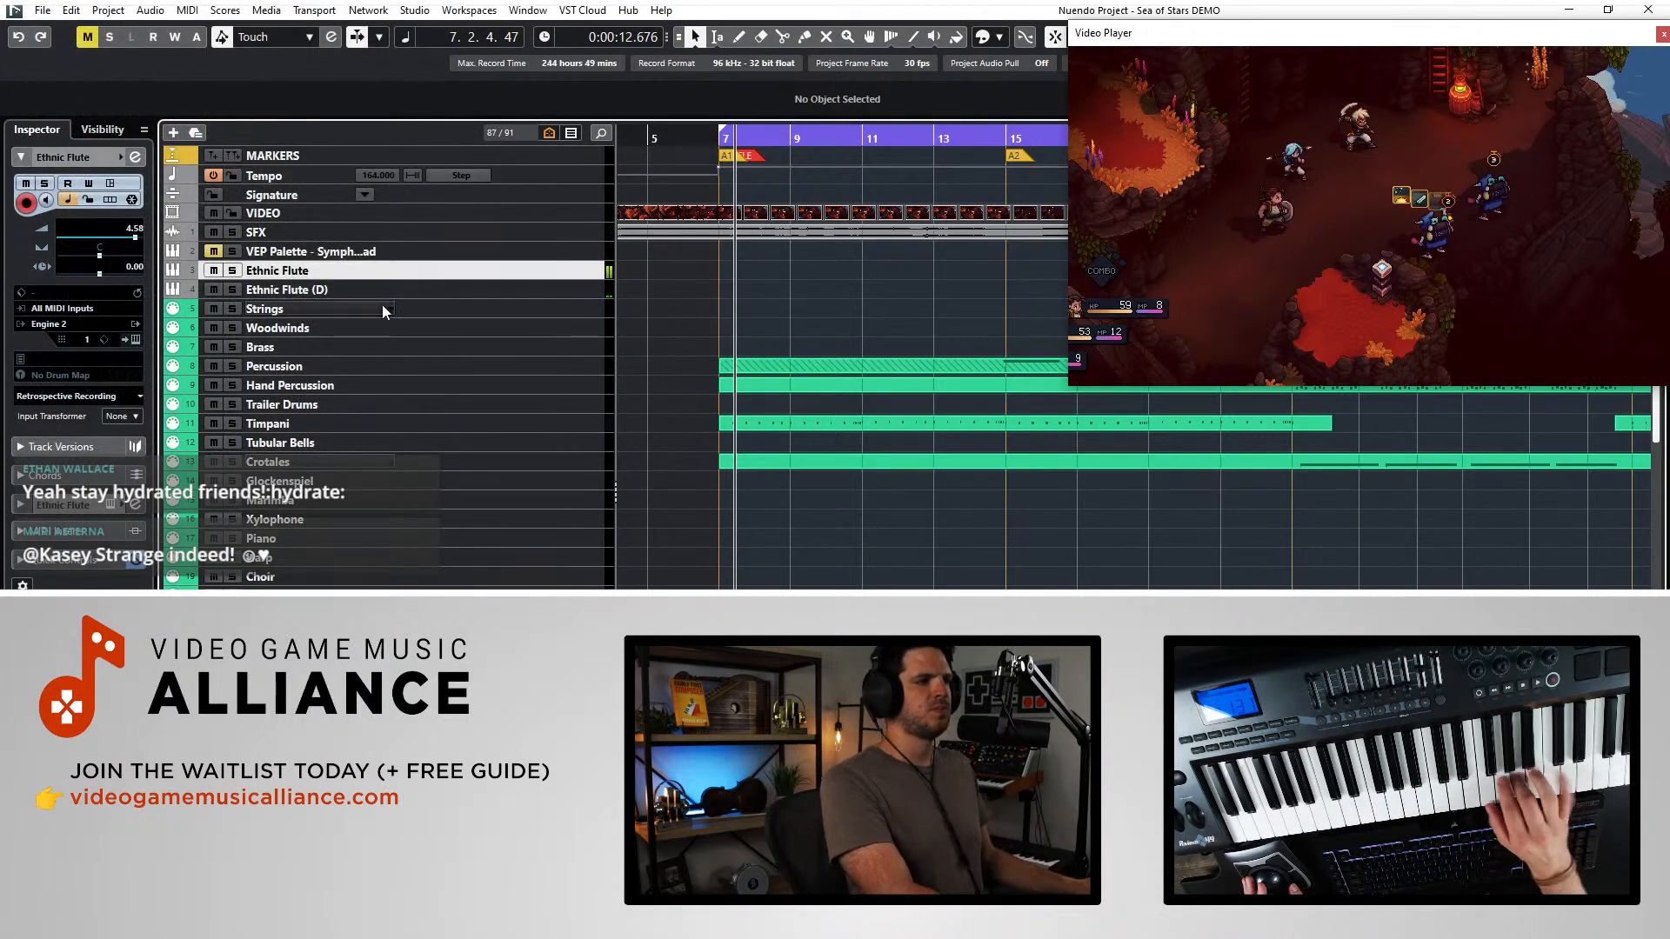
# - Delete the Ethnic Flute (D) track and move the Ethnic Flute track down below Trailer Tools
pyautogui.click(353, 294)
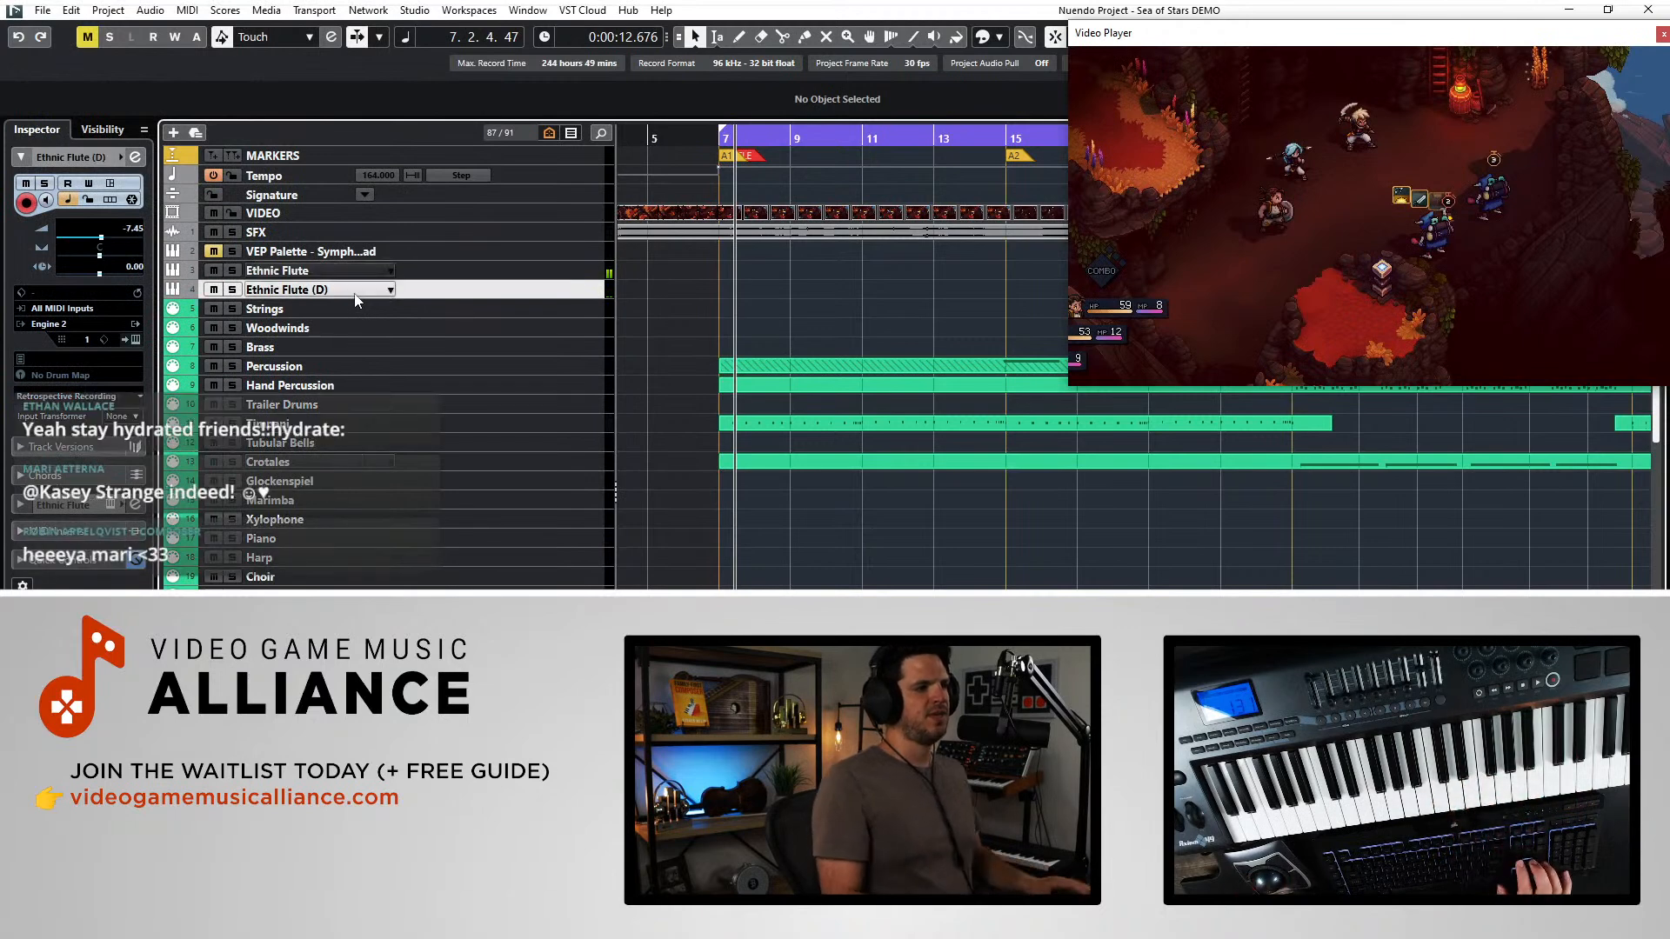
pyautogui.press('Delete')
pyautogui.moveTo(366, 259); pyautogui.dragTo(366, 252)
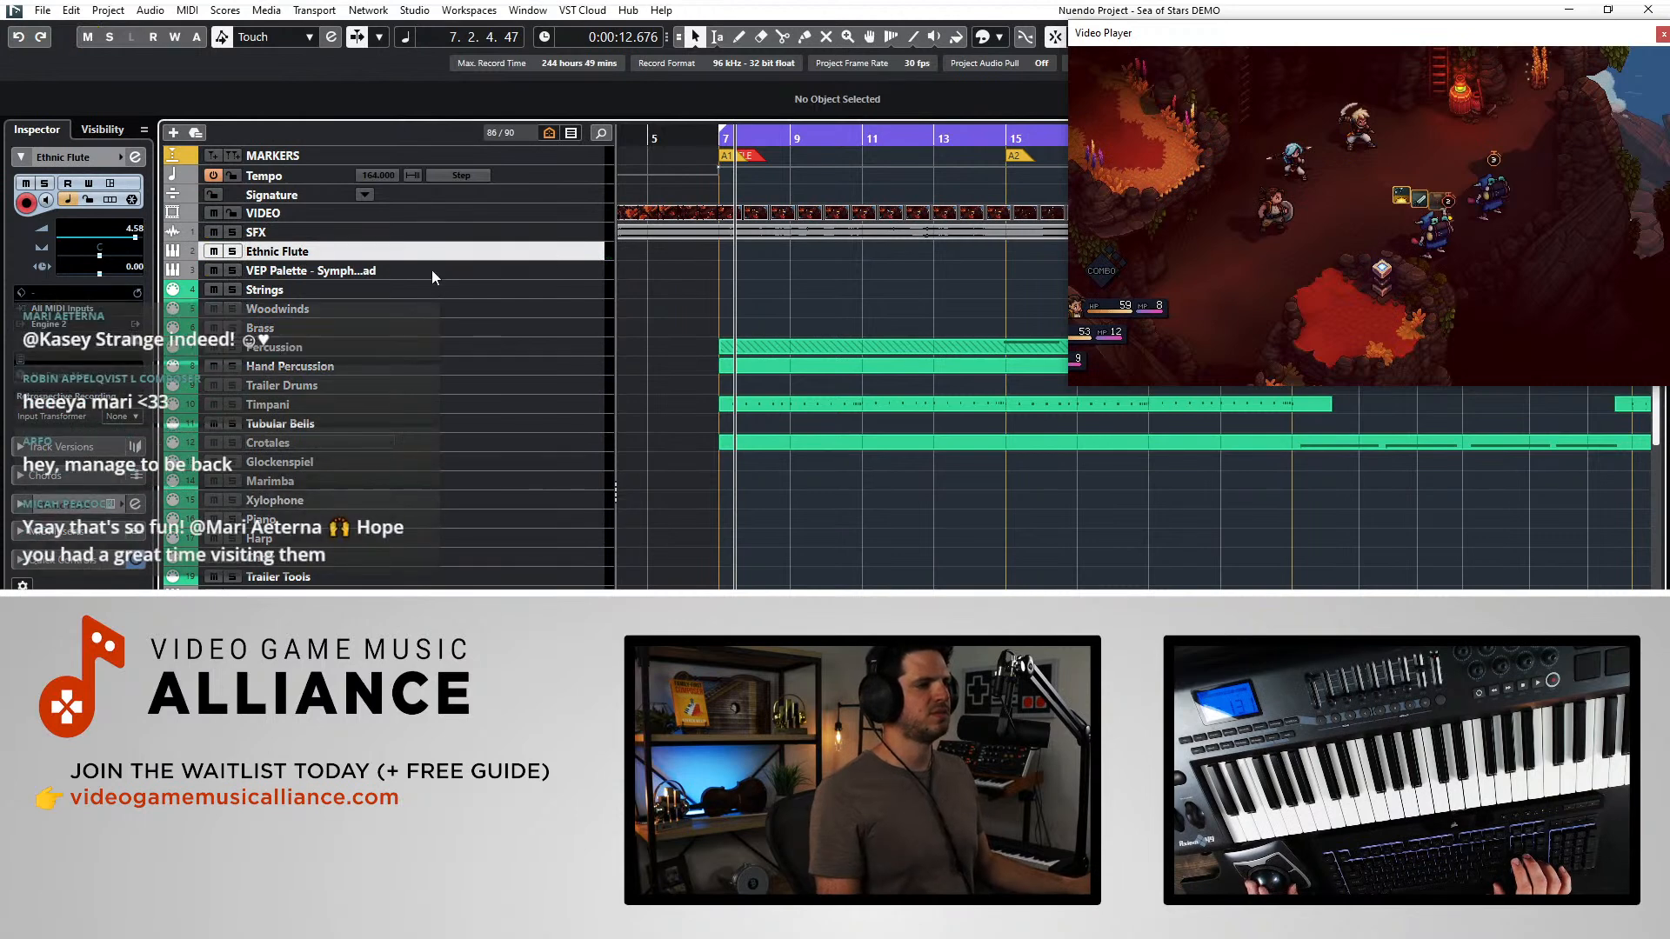
pyautogui.moveTo(437, 443); pyautogui.dragTo(464, 499)
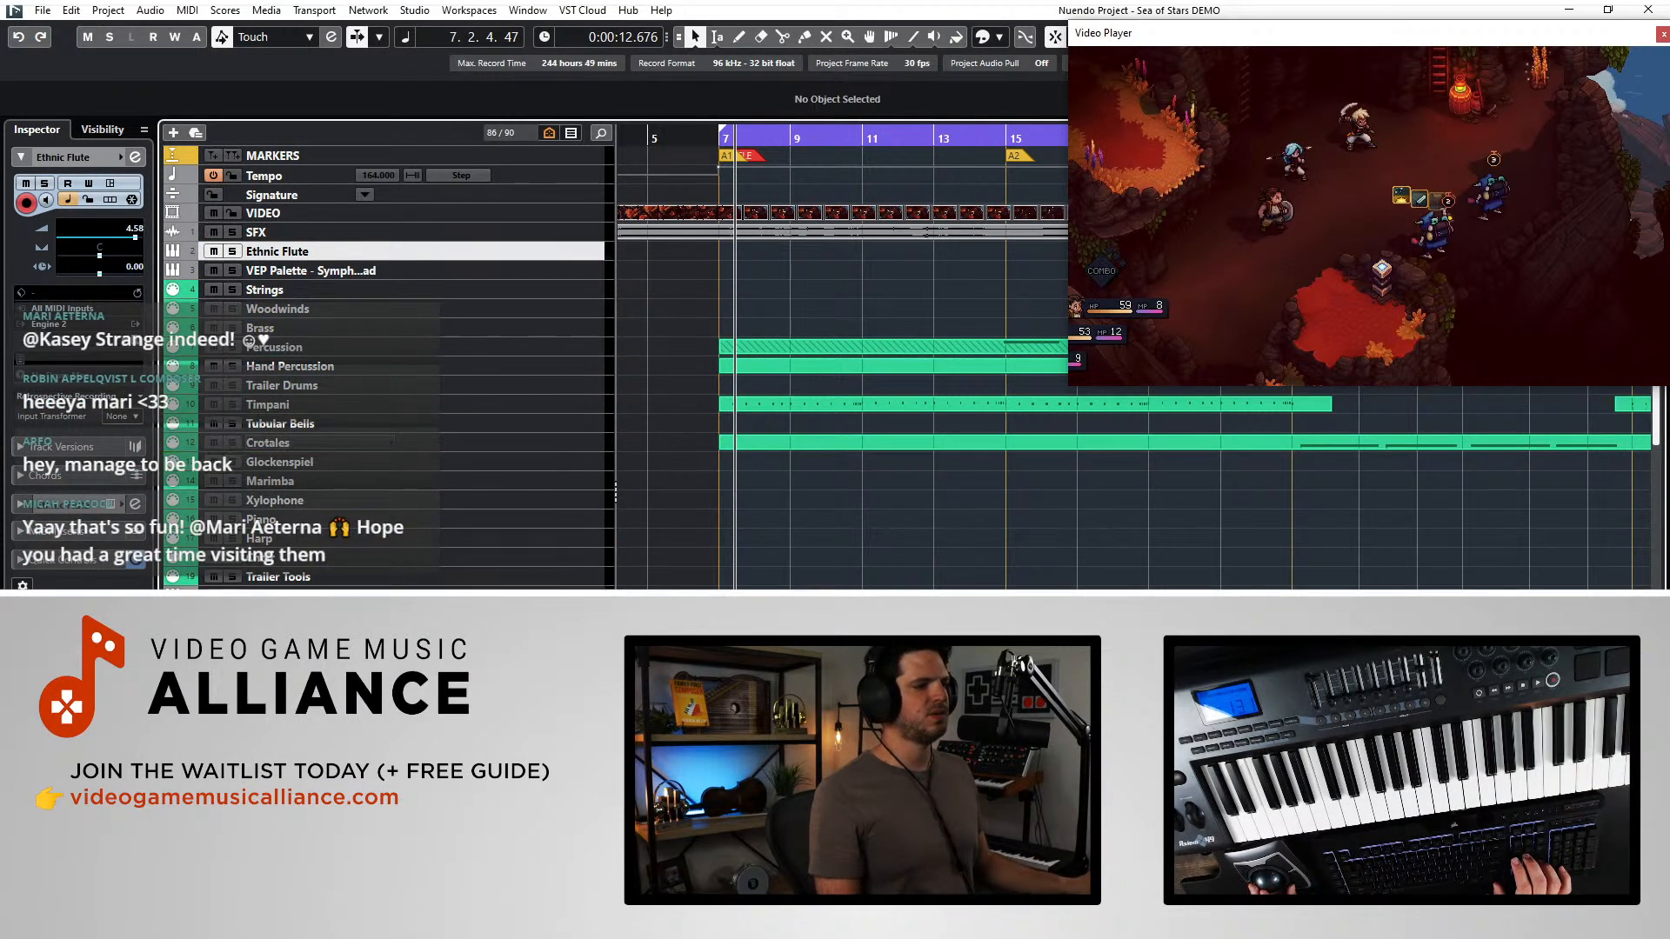
pyautogui.moveTo(471, 589); pyautogui.dragTo(470, 588)
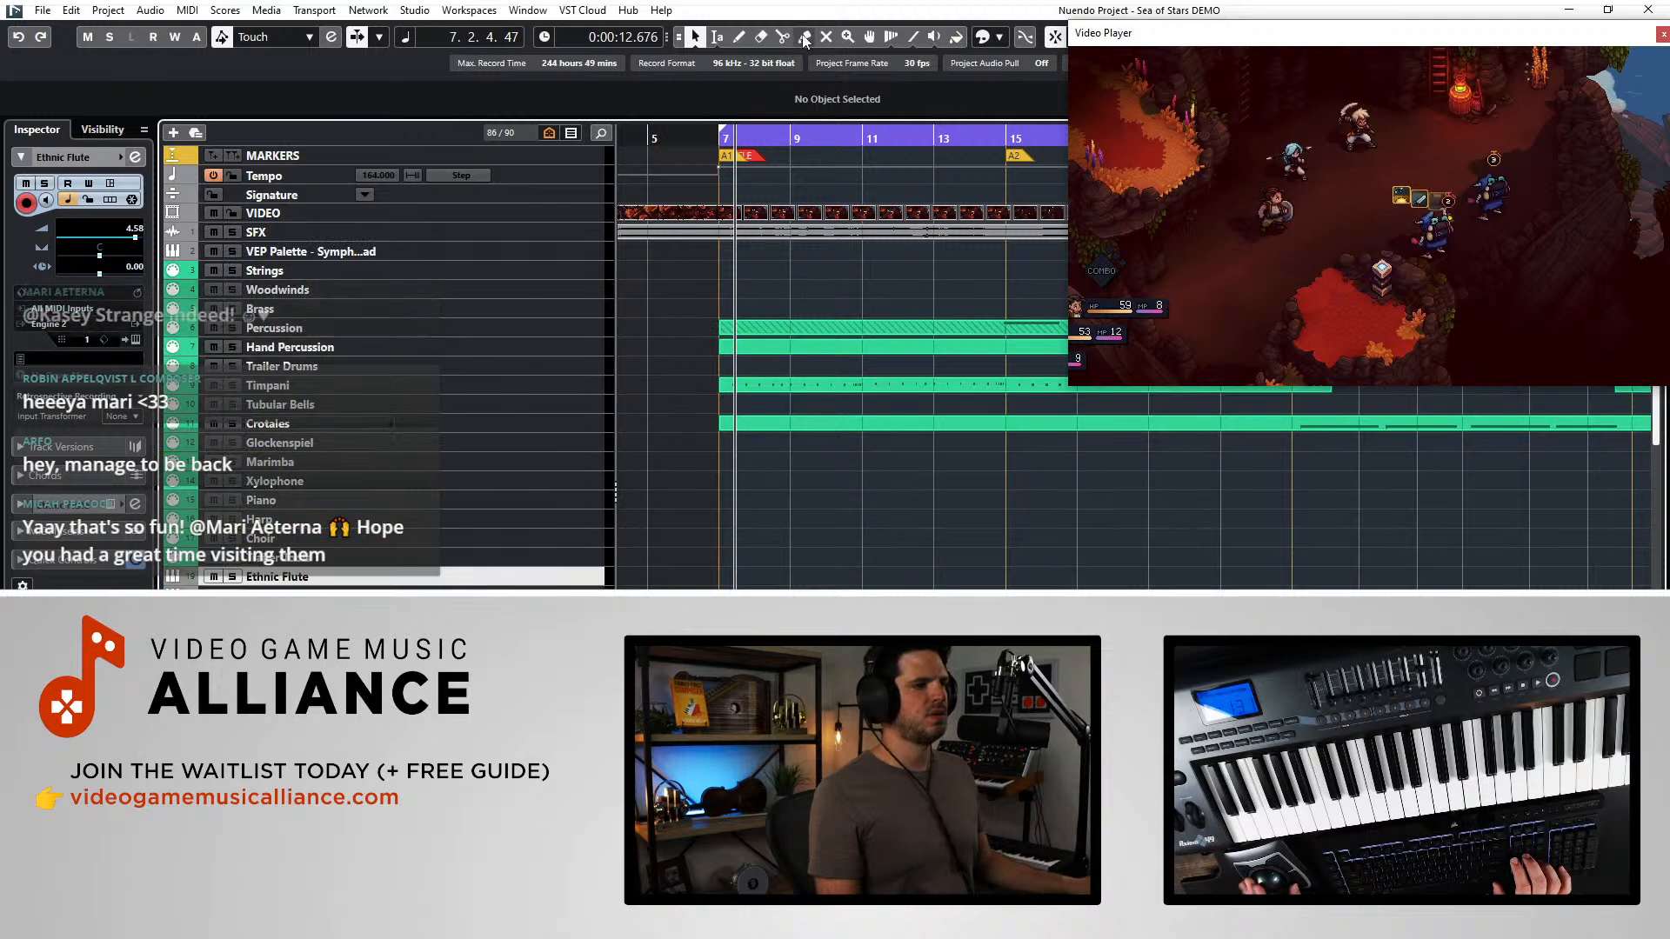
# - Set the Ethnic Flute track's color to purple
pyautogui.click(984, 38)
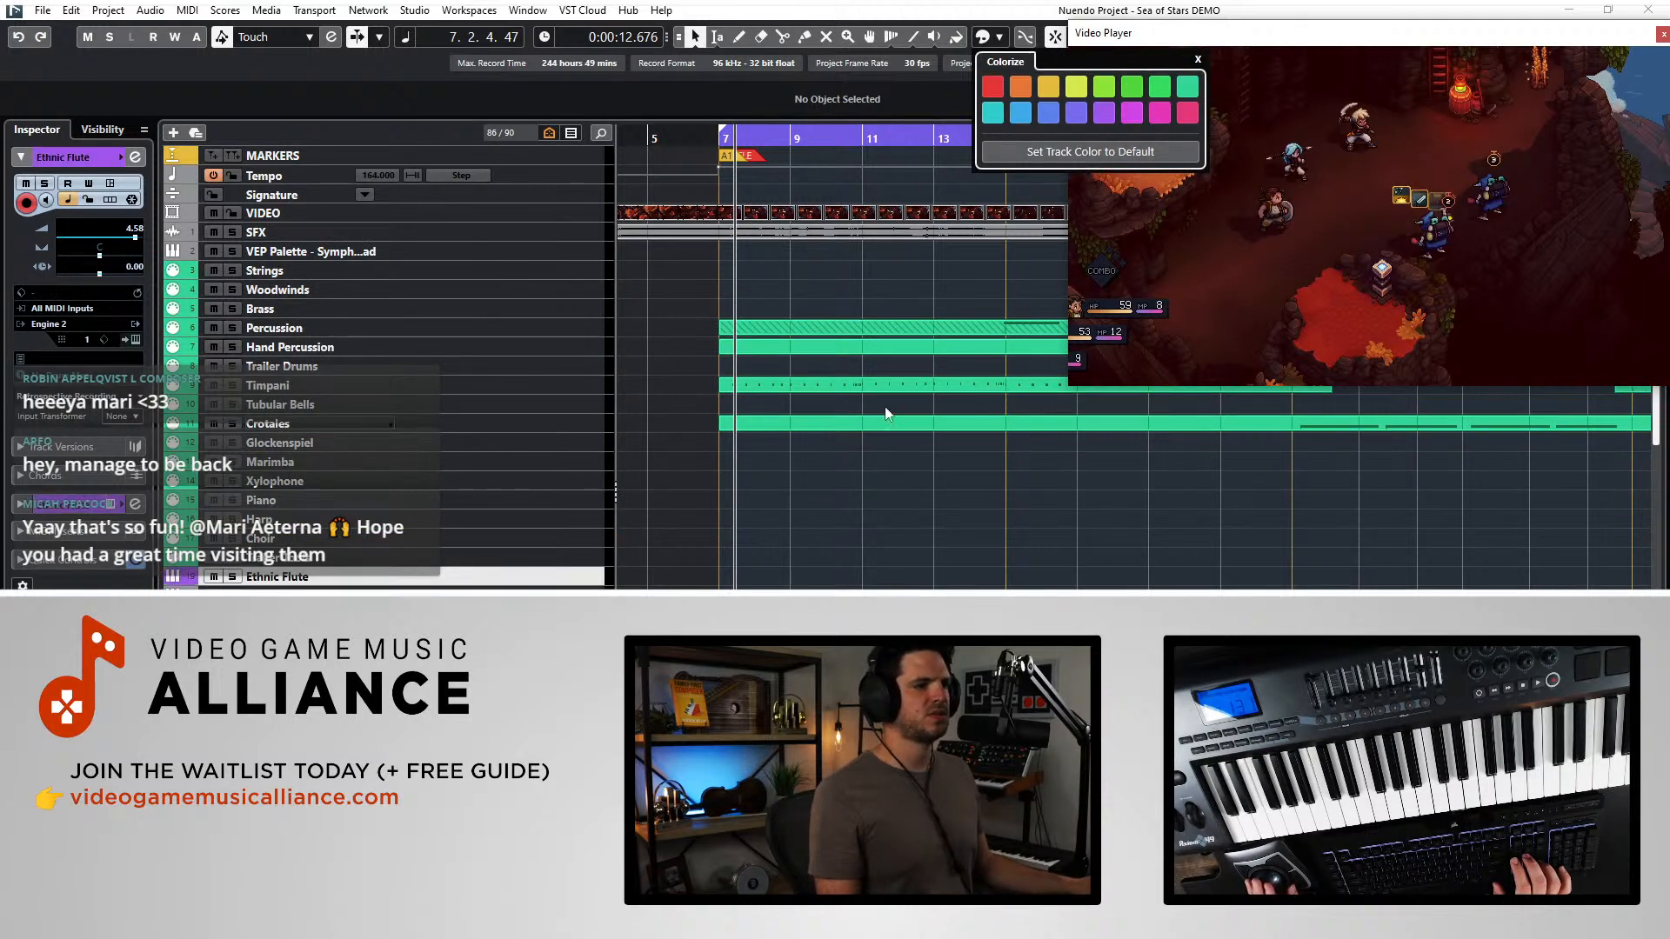
pyautogui.press('Escape')
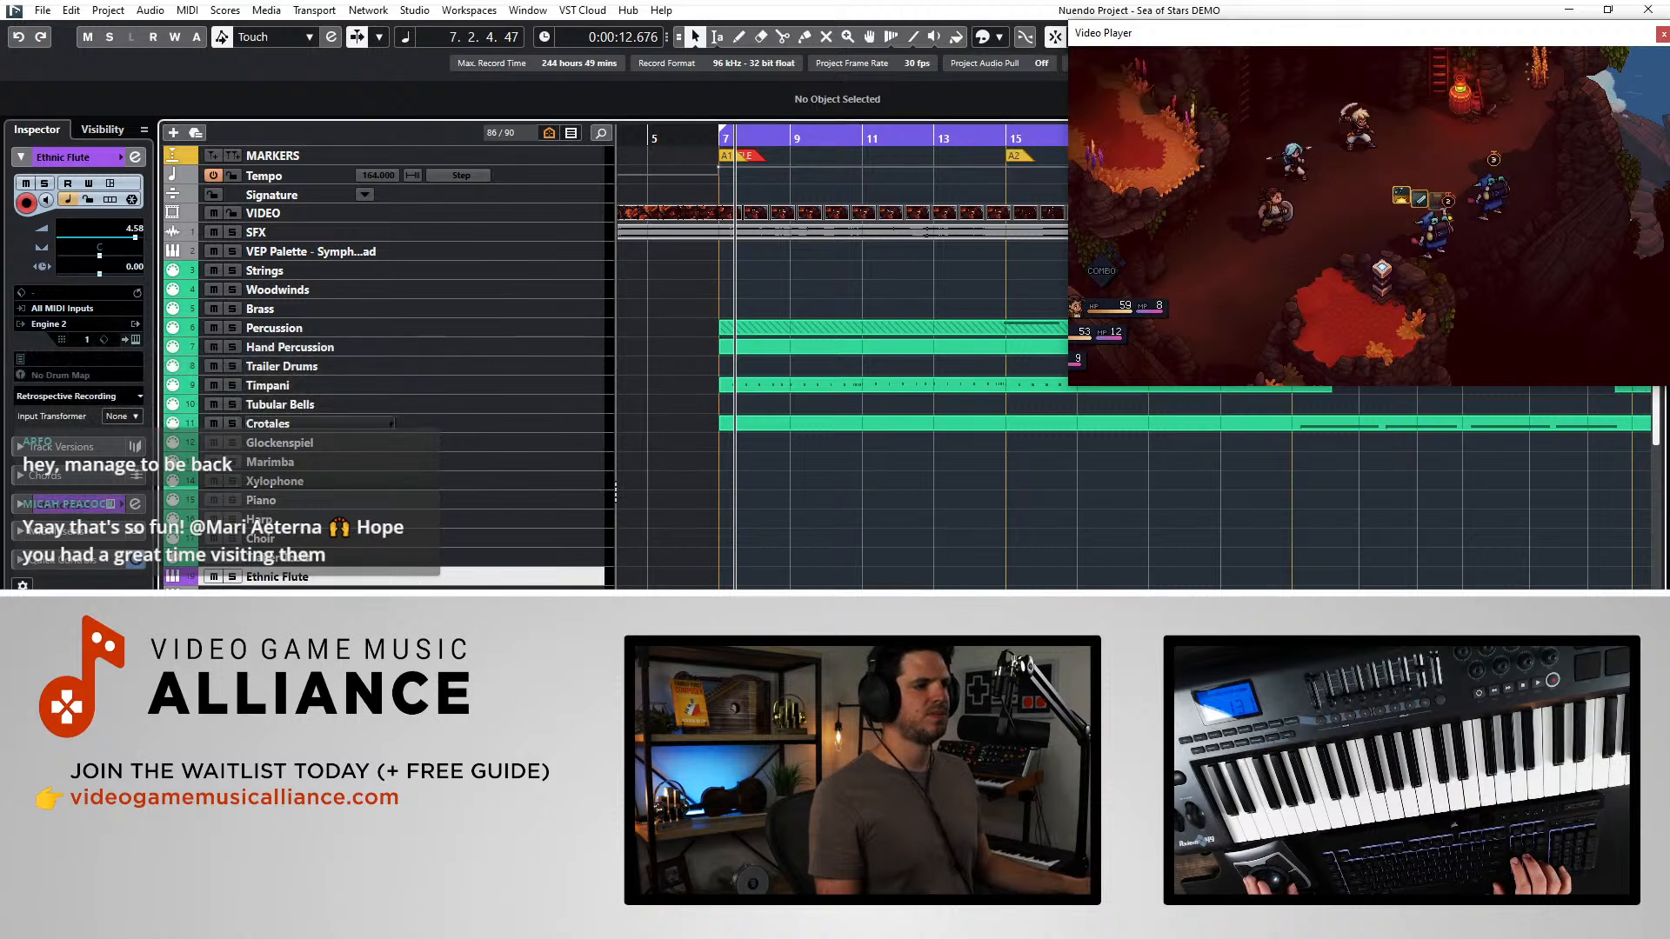
pyautogui.hotkey('ctrl', 'z')
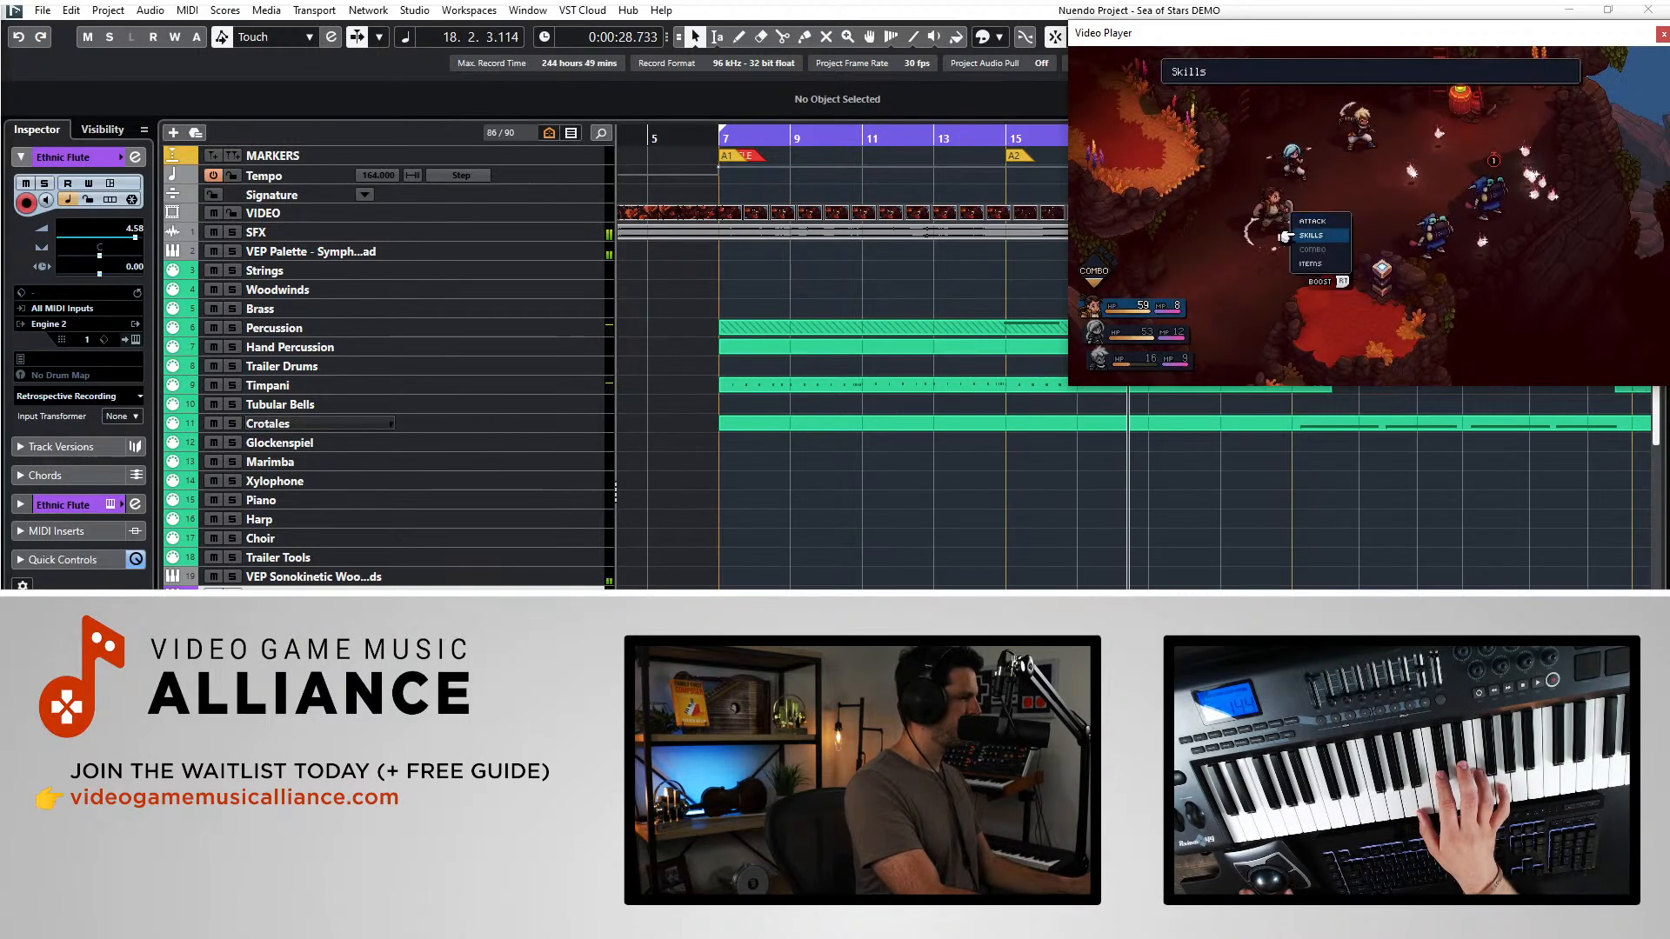
# - Mute the SFX track and stop playback
pyautogui.click(214, 233)
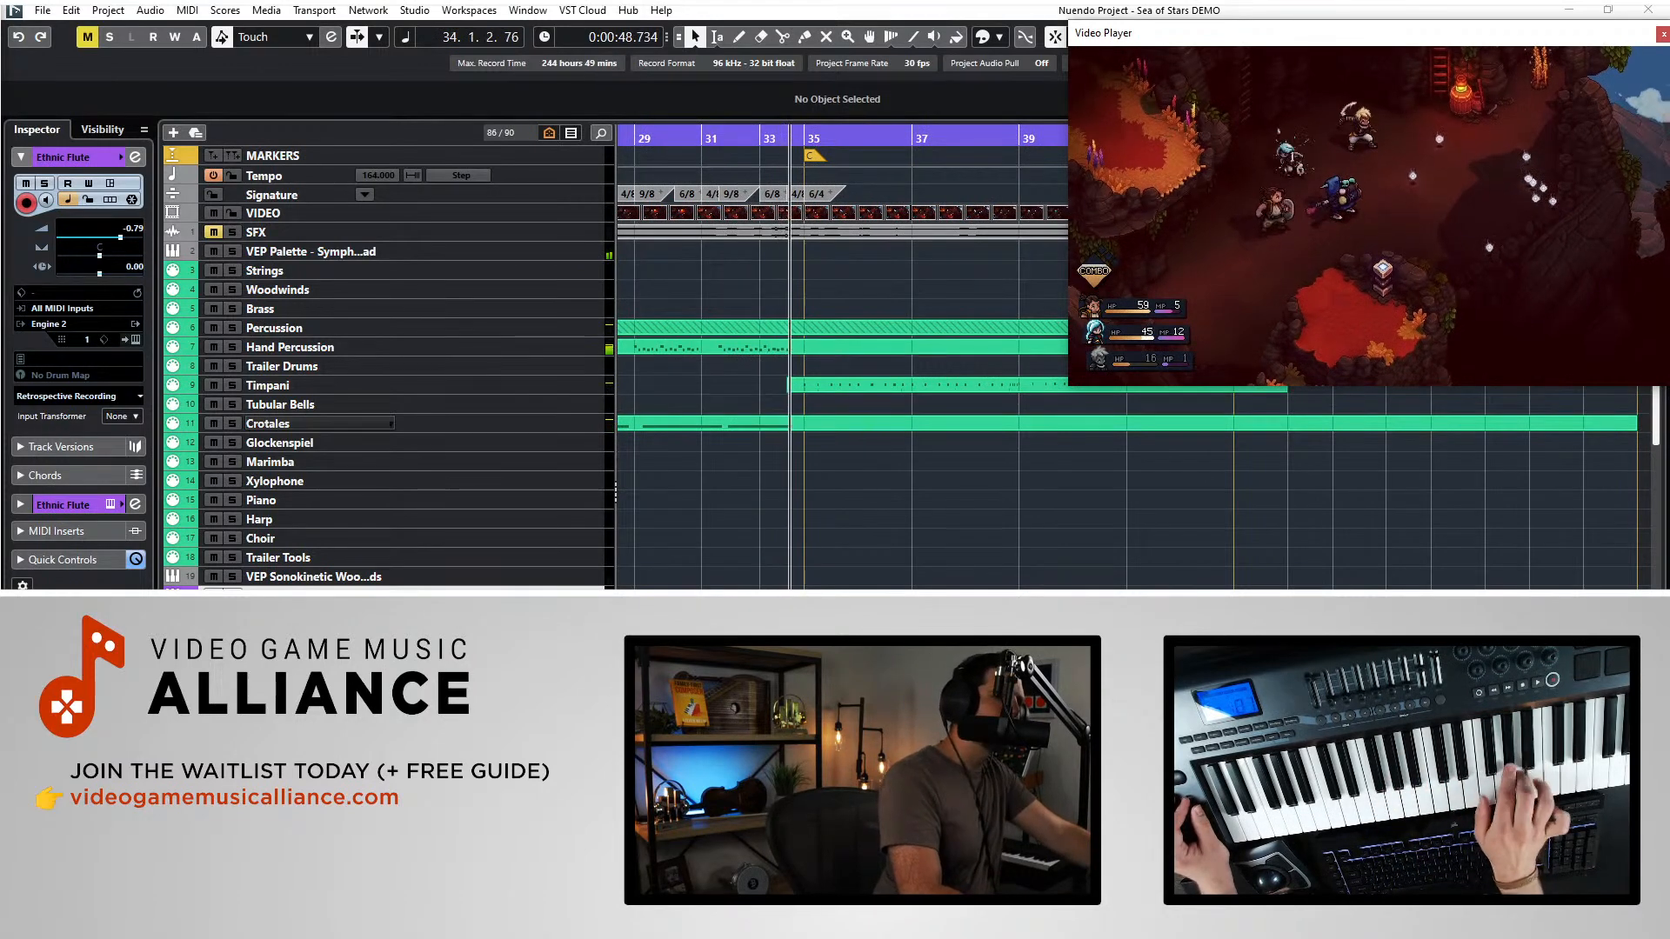
pyautogui.press('space')
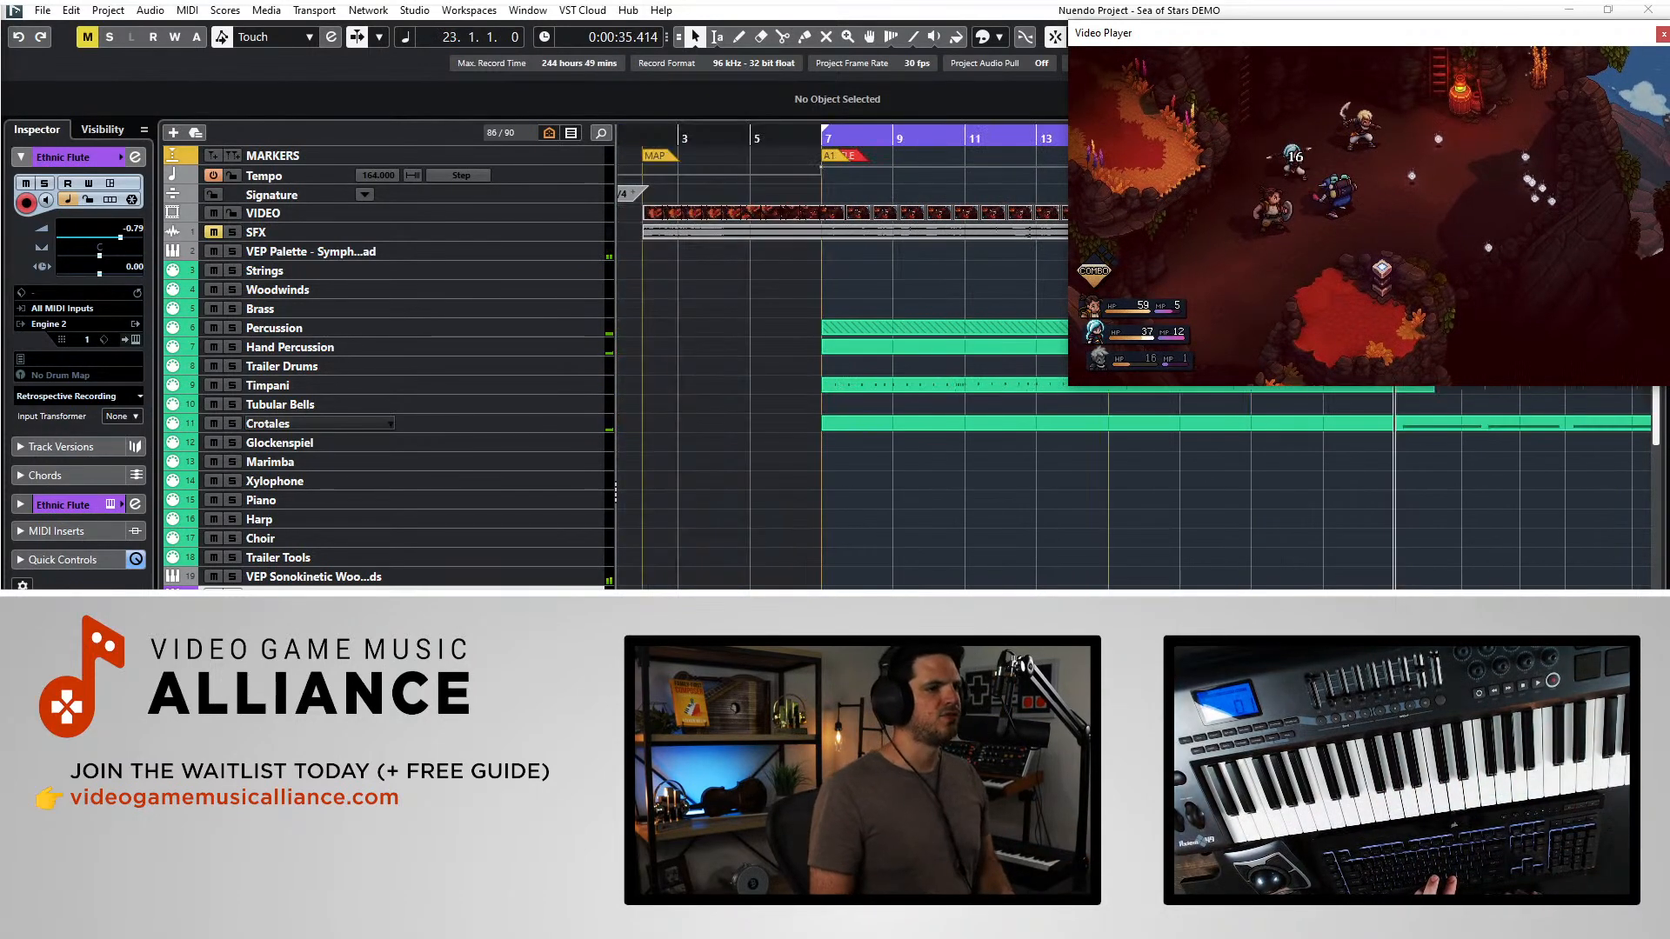
pyautogui.hscroll(3, 1128, 518)
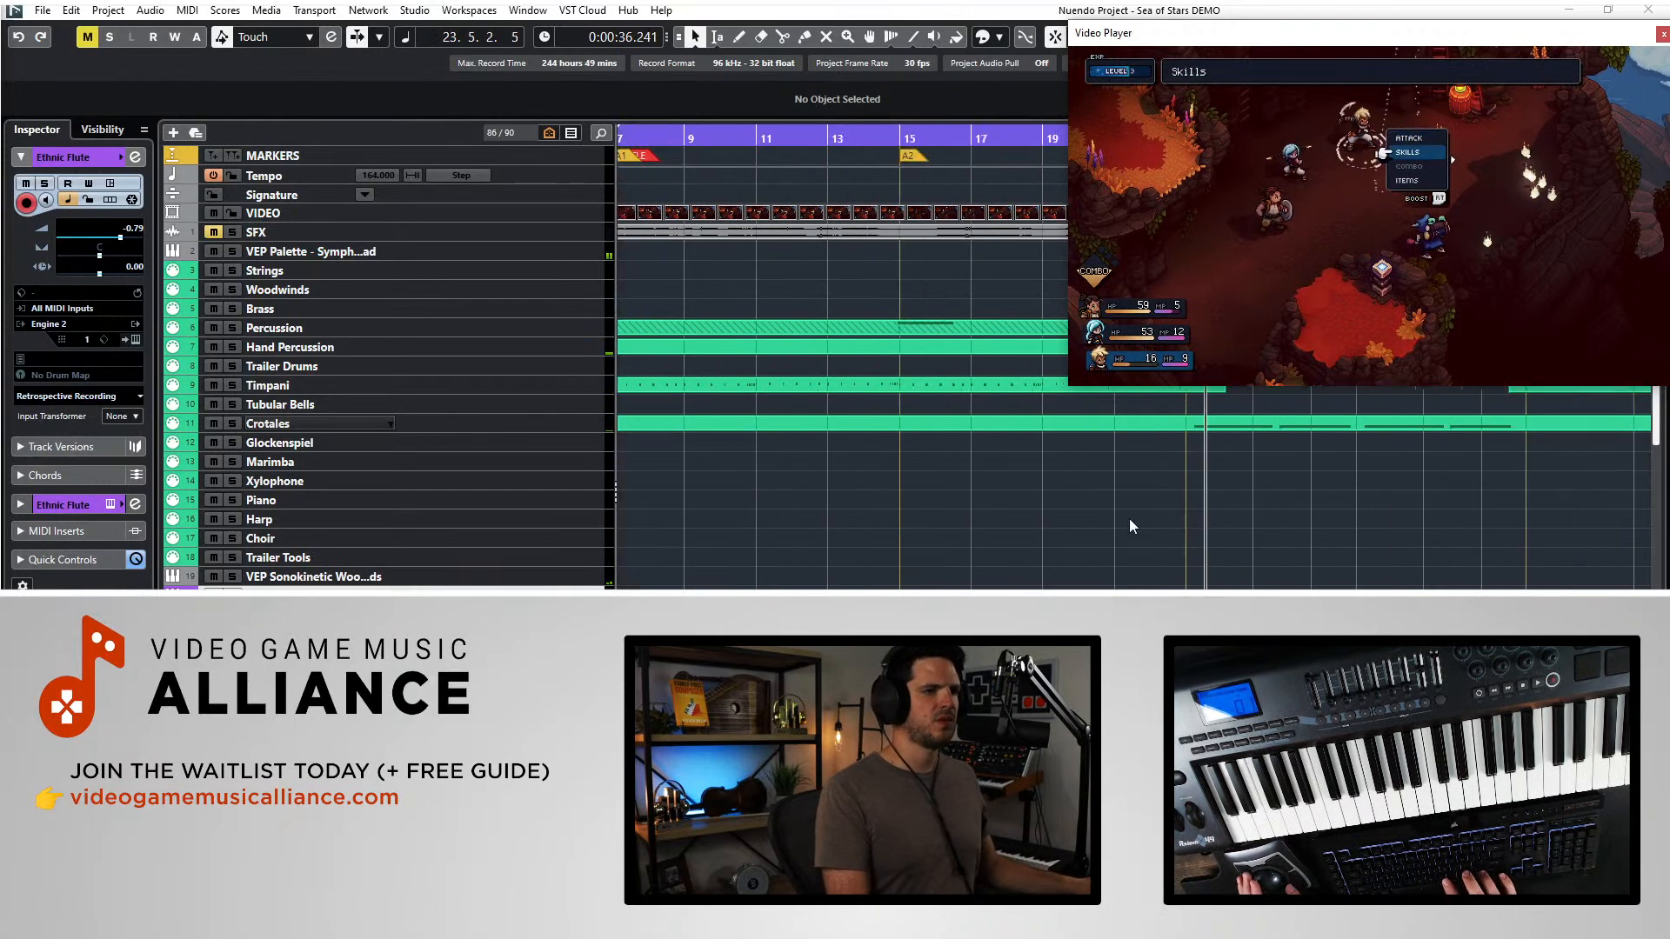
# - Move the playhead back to bar 14 and play the project
pyautogui.hotkey('shift', 'b')
pyautogui.press('KP_1')
pyautogui.press('ctrl+KP_Add')
pyautogui.press('ctrl+KP_Add')
pyautogui.press('ctrl+KP_Add')
pyautogui.press('ctrl+KP_Add')
pyautogui.press('ctrl+KP_Add')
pyautogui.press('ctrl+KP_Add')
pyautogui.press('ctrl+KP_Add')
pyautogui.press('space')
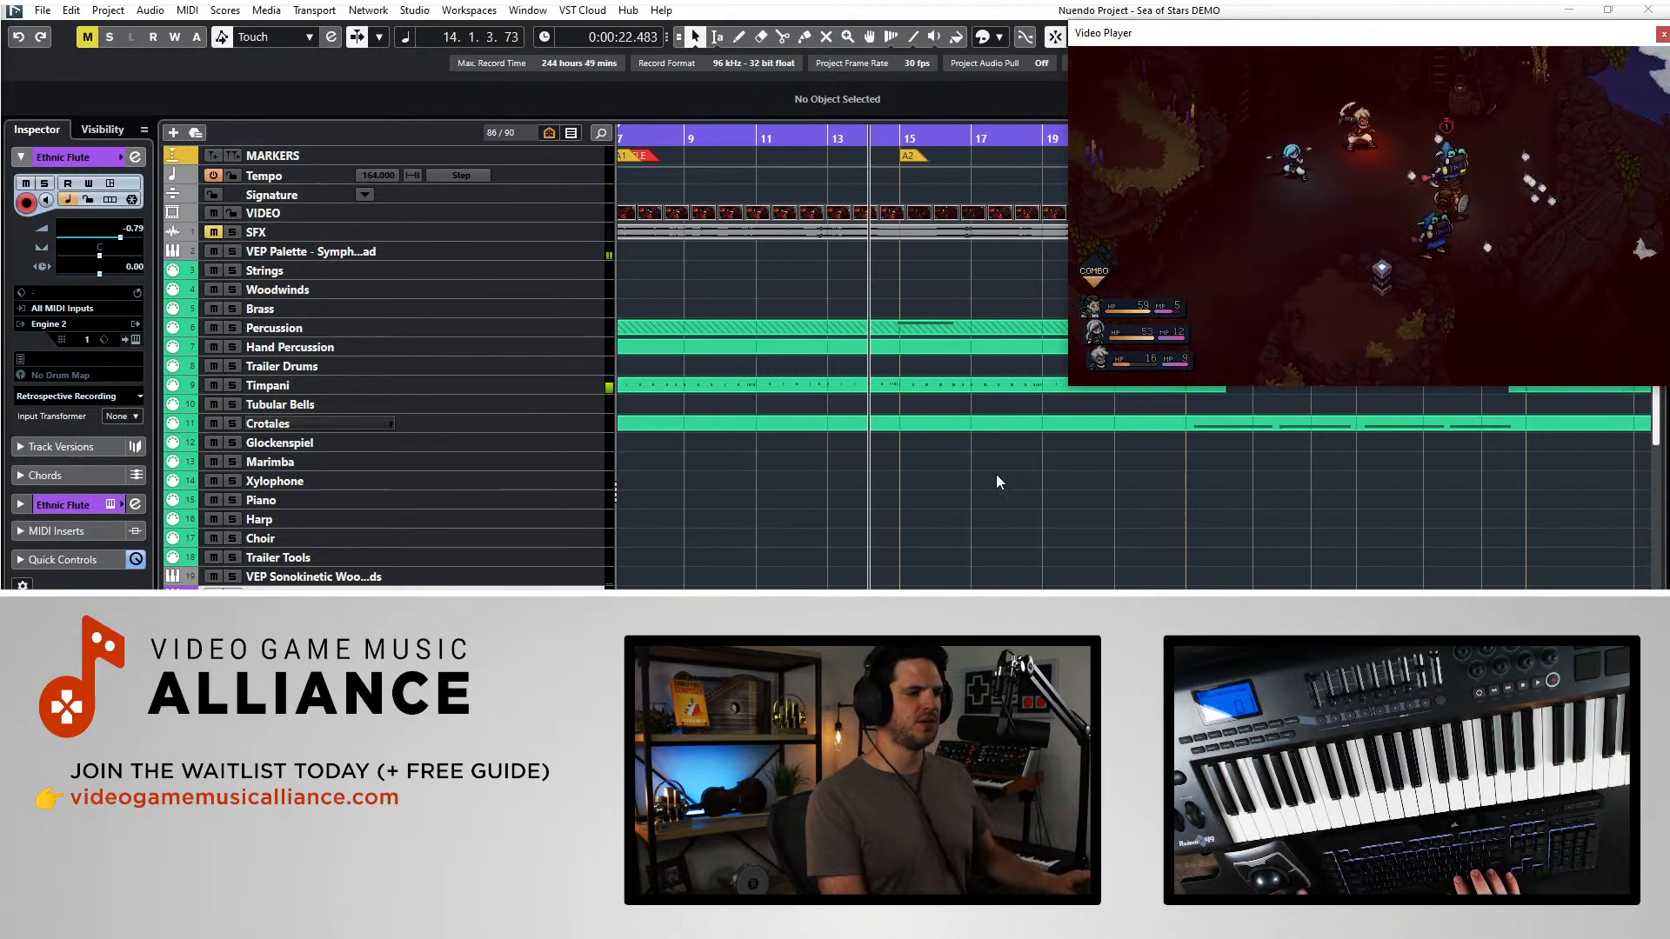
# - Rewind the playhead to about bar 12 and play the project again
pyautogui.hscroll(1, 859, 426)
pyautogui.hscroll(-2, 860, 426)
pyautogui.press('KP_Subtract')
pyautogui.press('KP_Subtract')
pyautogui.press('KP_Subtract')
pyautogui.press('space')
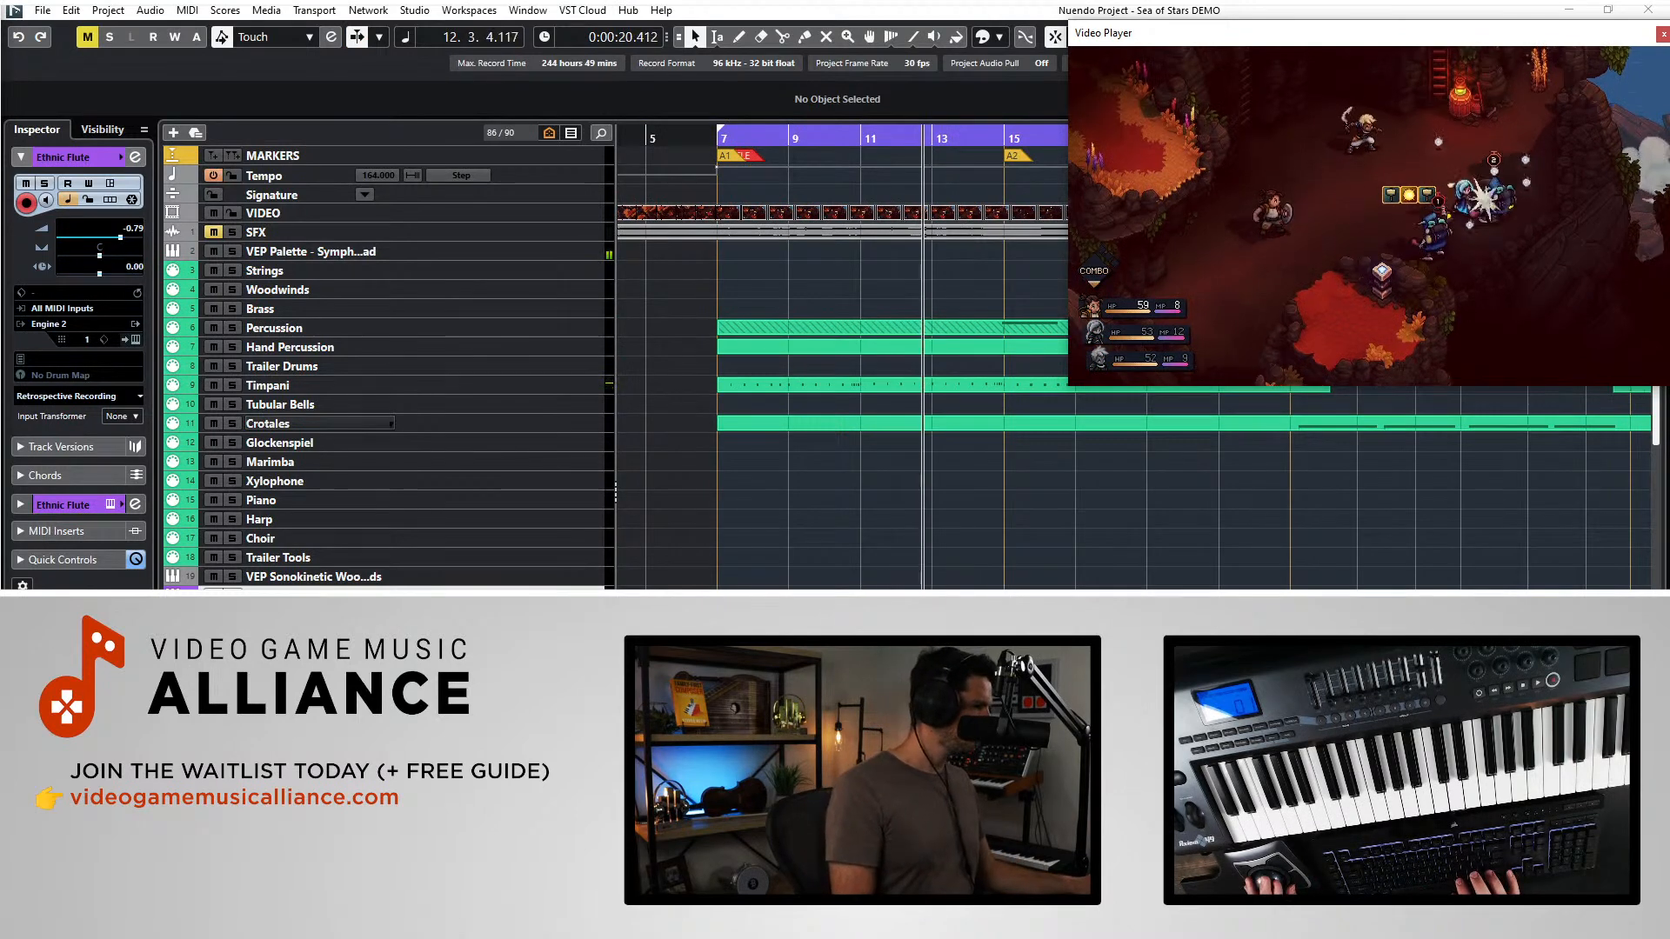
# - Raise the Ethnic Flute track's volume to 2.57 and reset its pan to center
pyautogui.click(859, 523)
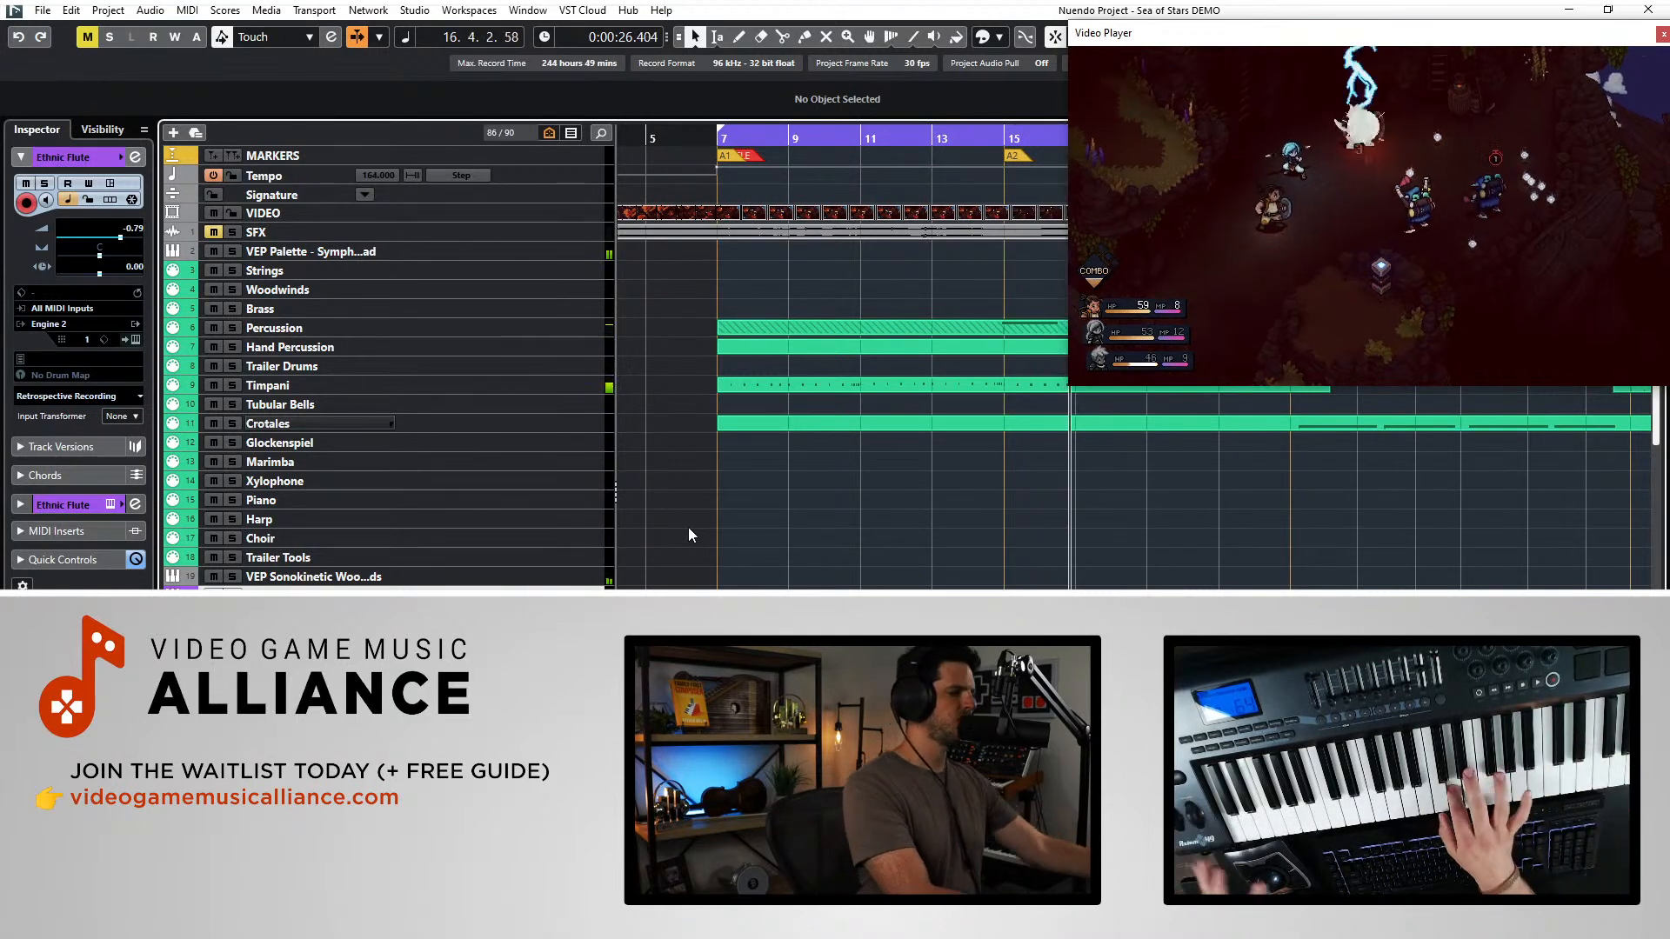
pyautogui.moveTo(123, 245); pyautogui.dragTo(130, 239)
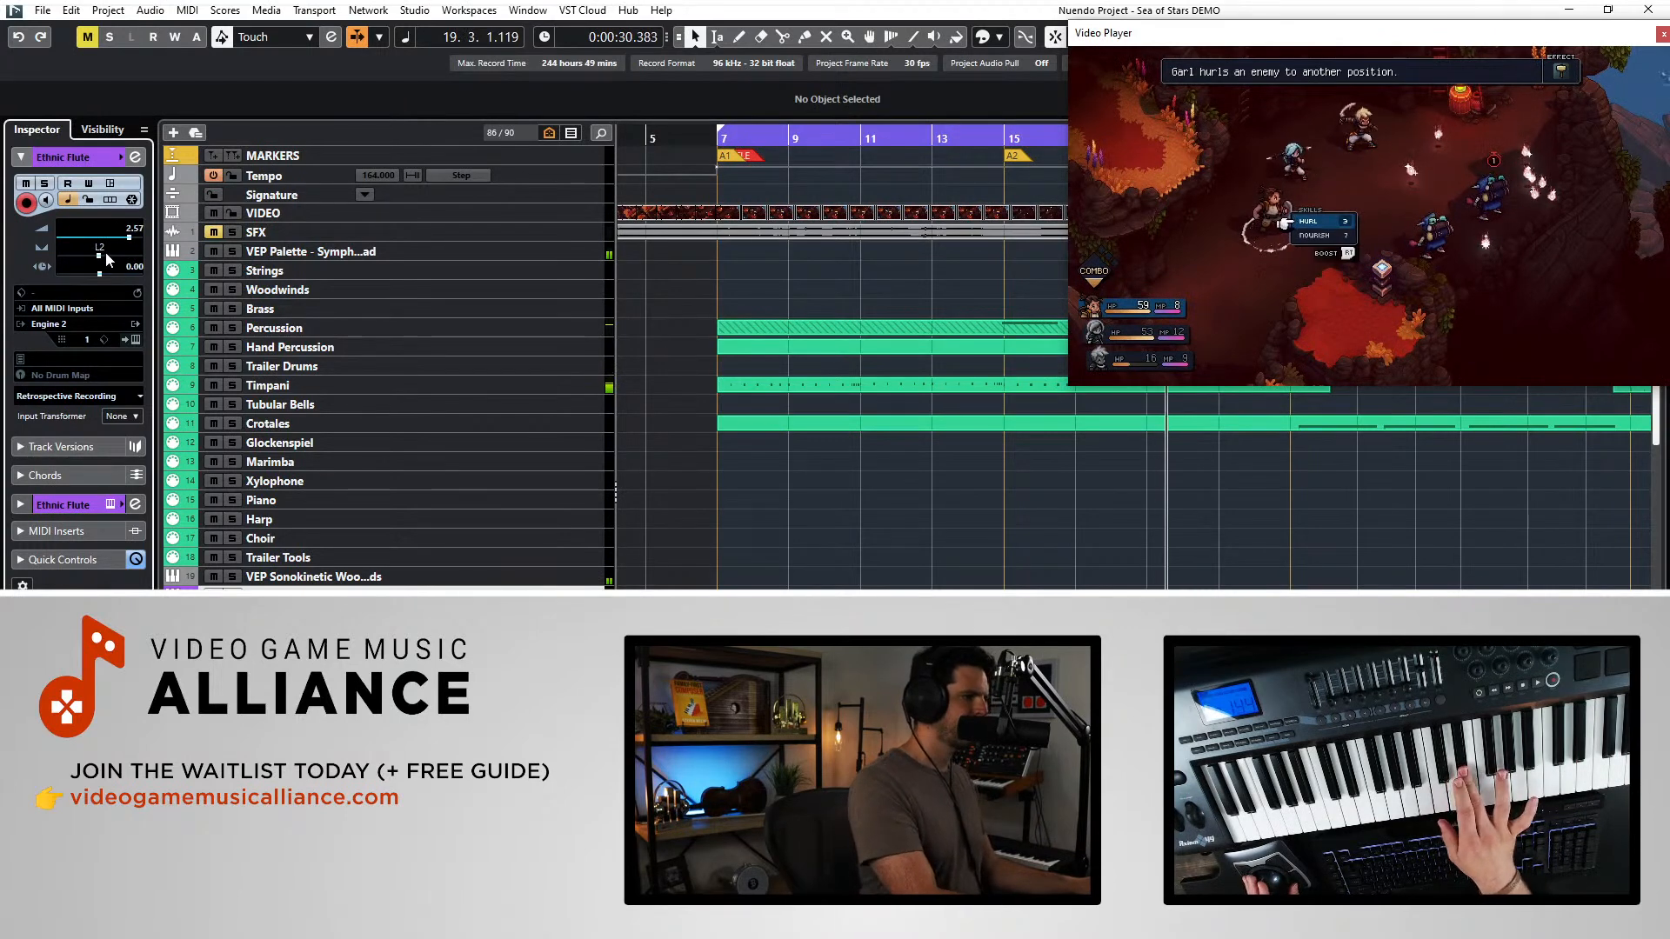
pyautogui.keyDown('ctrl'); pyautogui.click(106, 254); pyautogui.keyUp('ctrl')
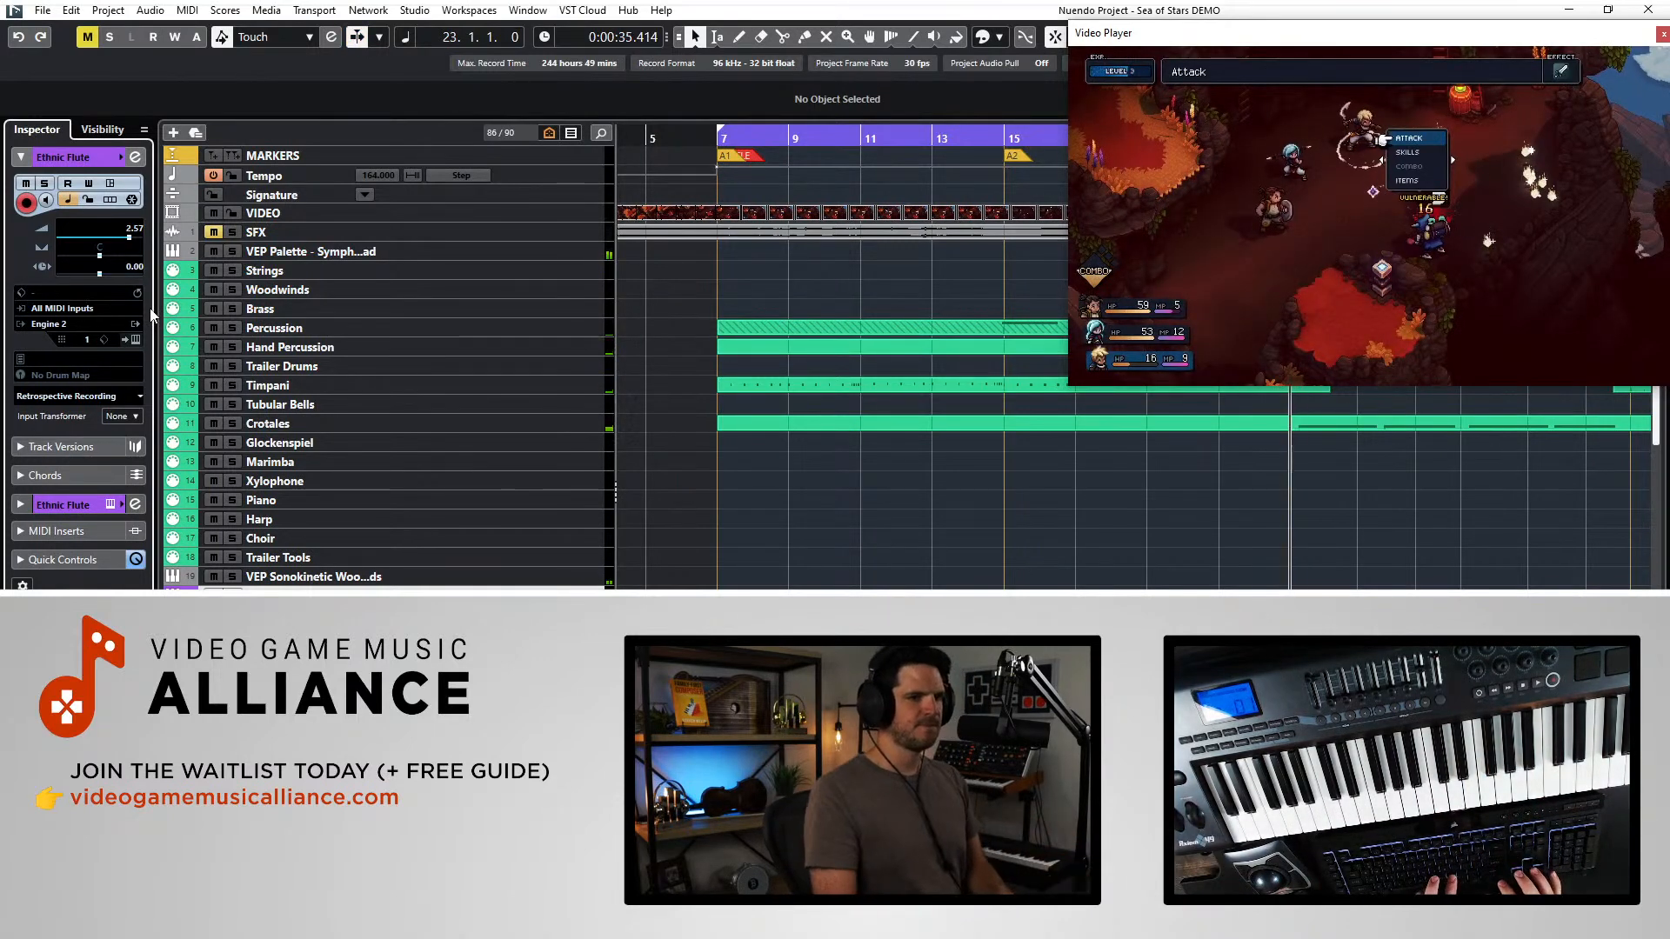
# - Move the playhead back from bar 23 and record a performance on the Ethnic Flute track
pyautogui.press('KP_Subtract')
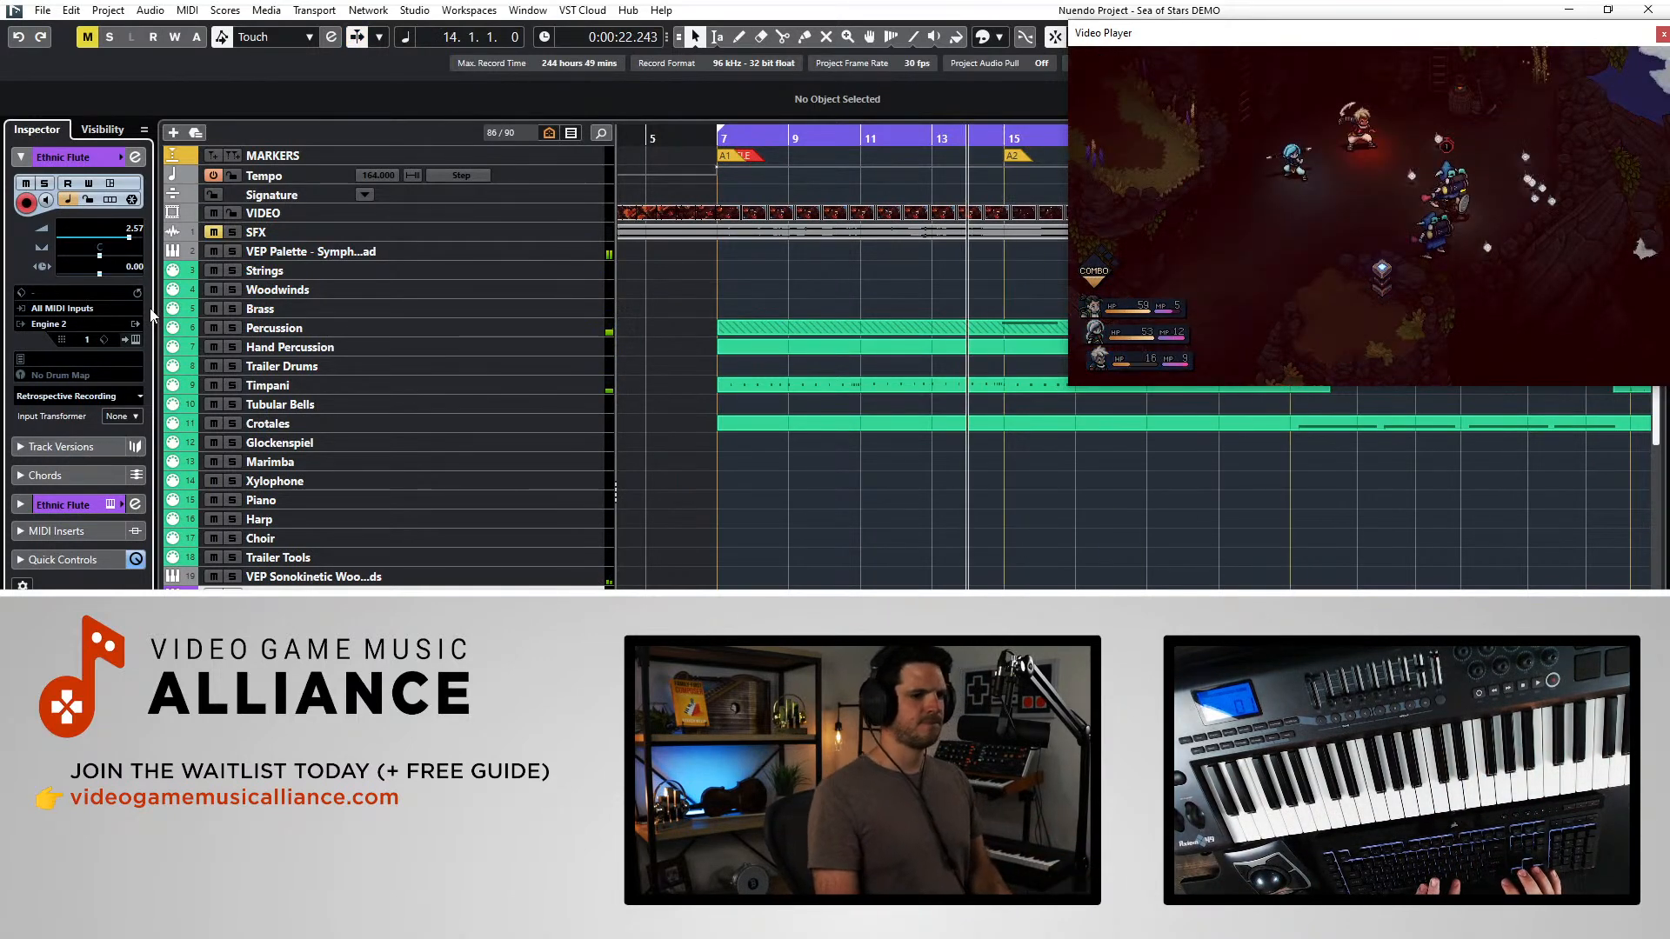
pyautogui.press('KP_Subtract')
pyautogui.press('KP_Subtract')
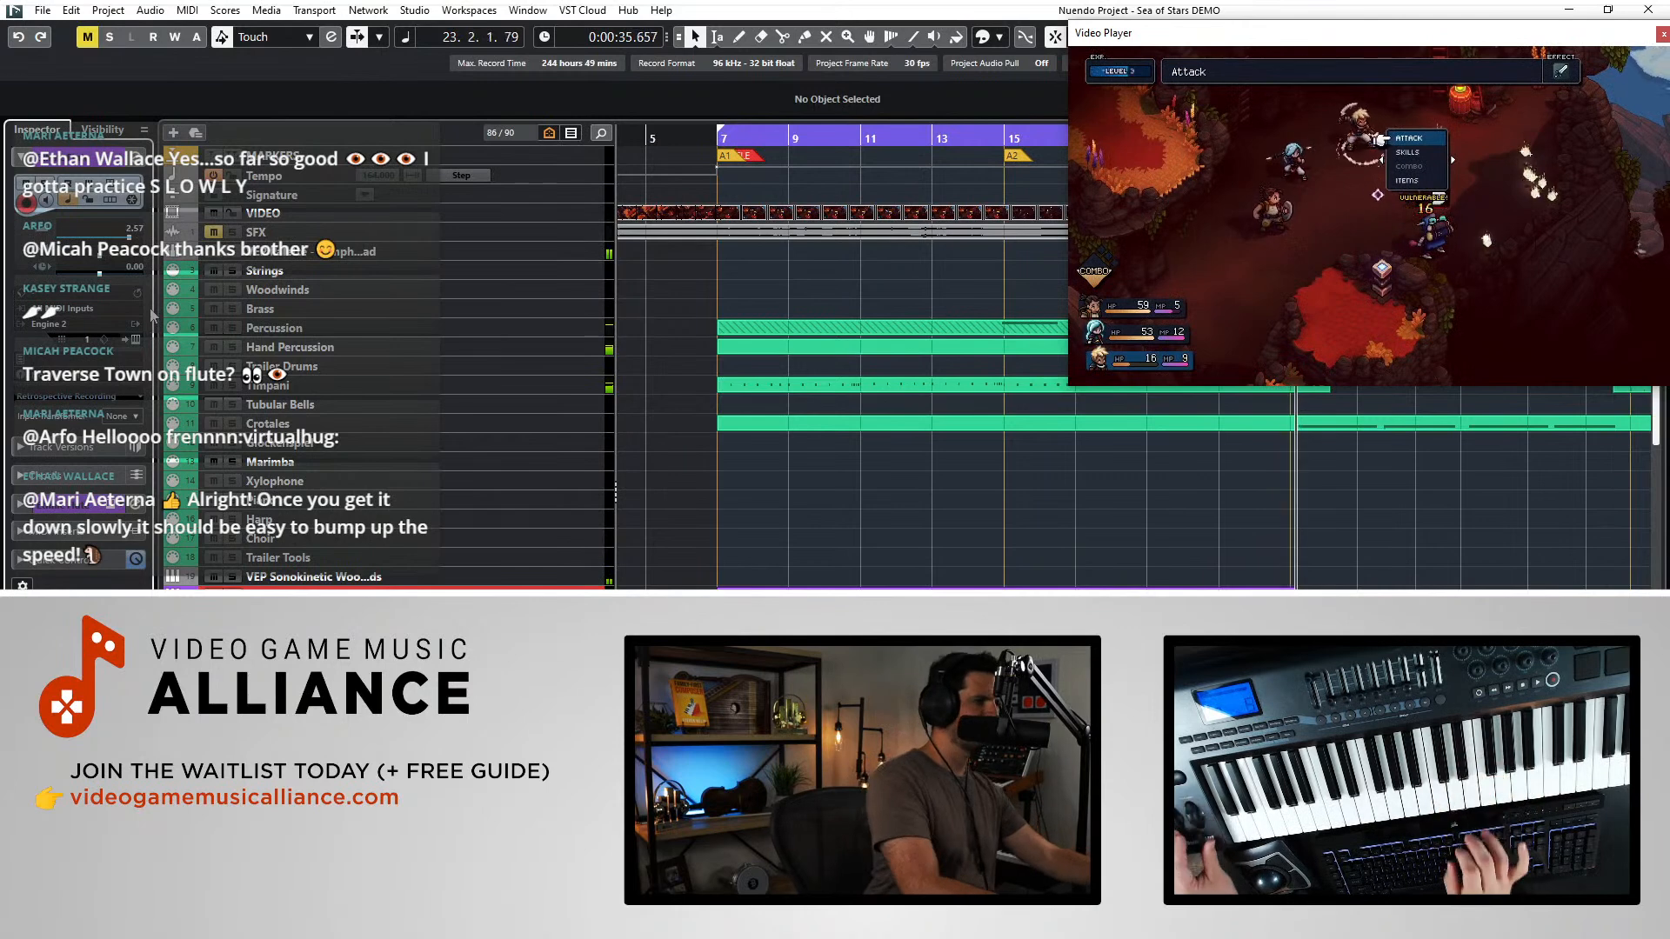
# - Place the playhead at the marker on bar 43
pyautogui.hscroll(4, 954, 462)
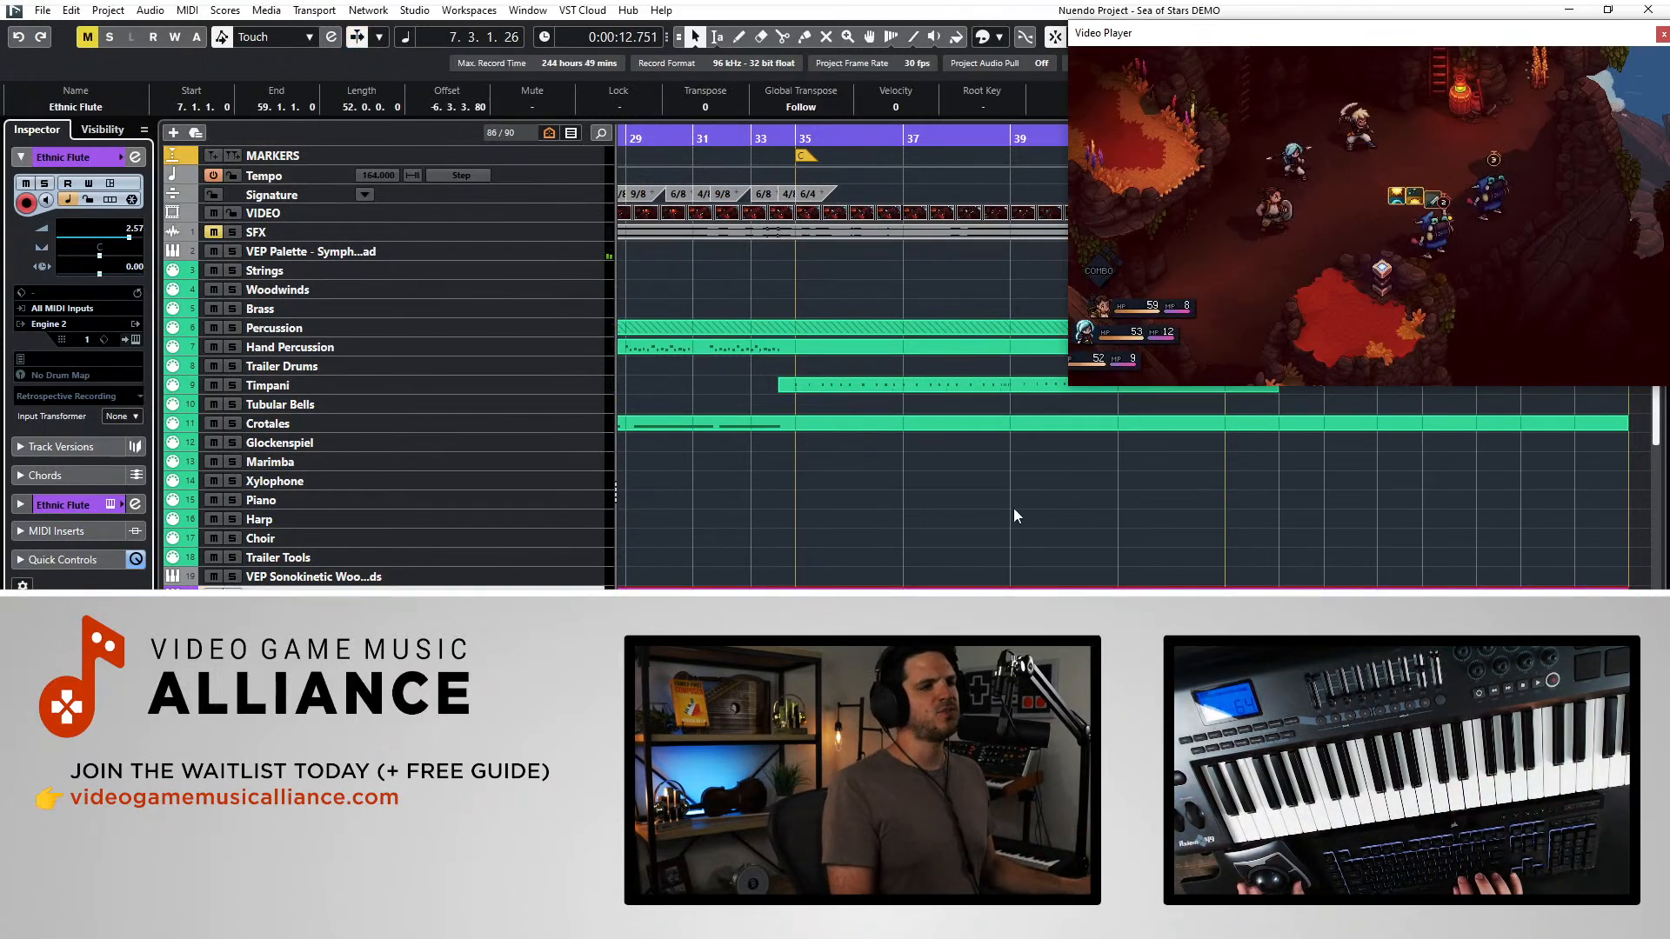
pyautogui.hscroll(5, 1011, 502)
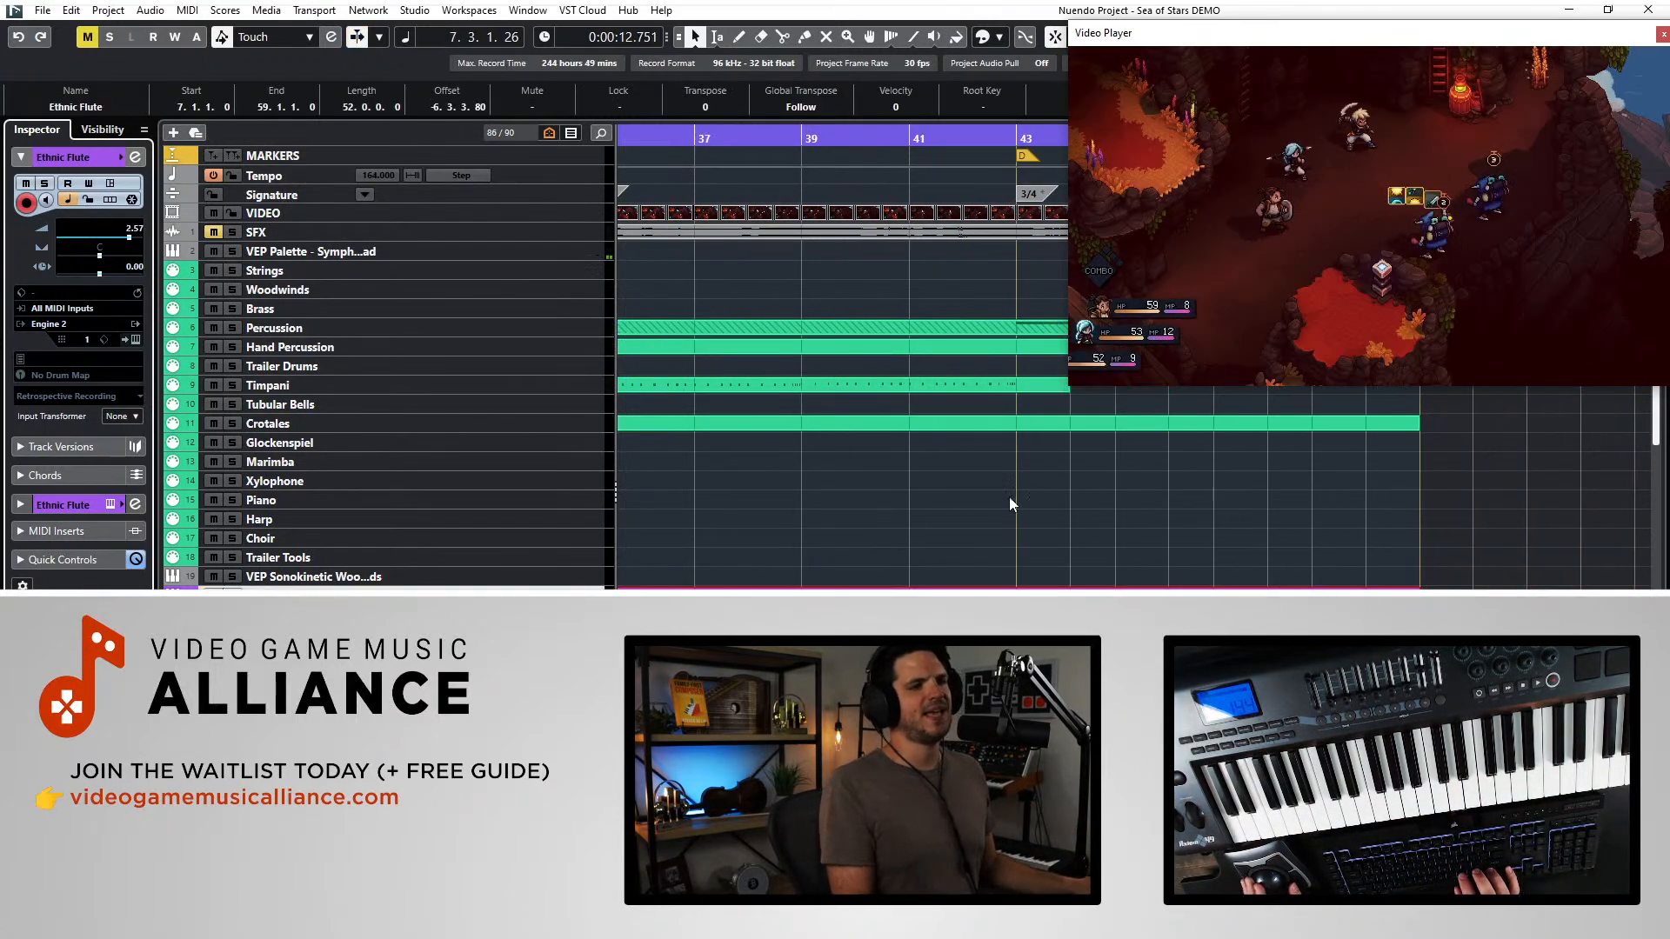
pyautogui.click(875, 136)
pyautogui.moveTo(876, 136); pyautogui.dragTo(913, 155)
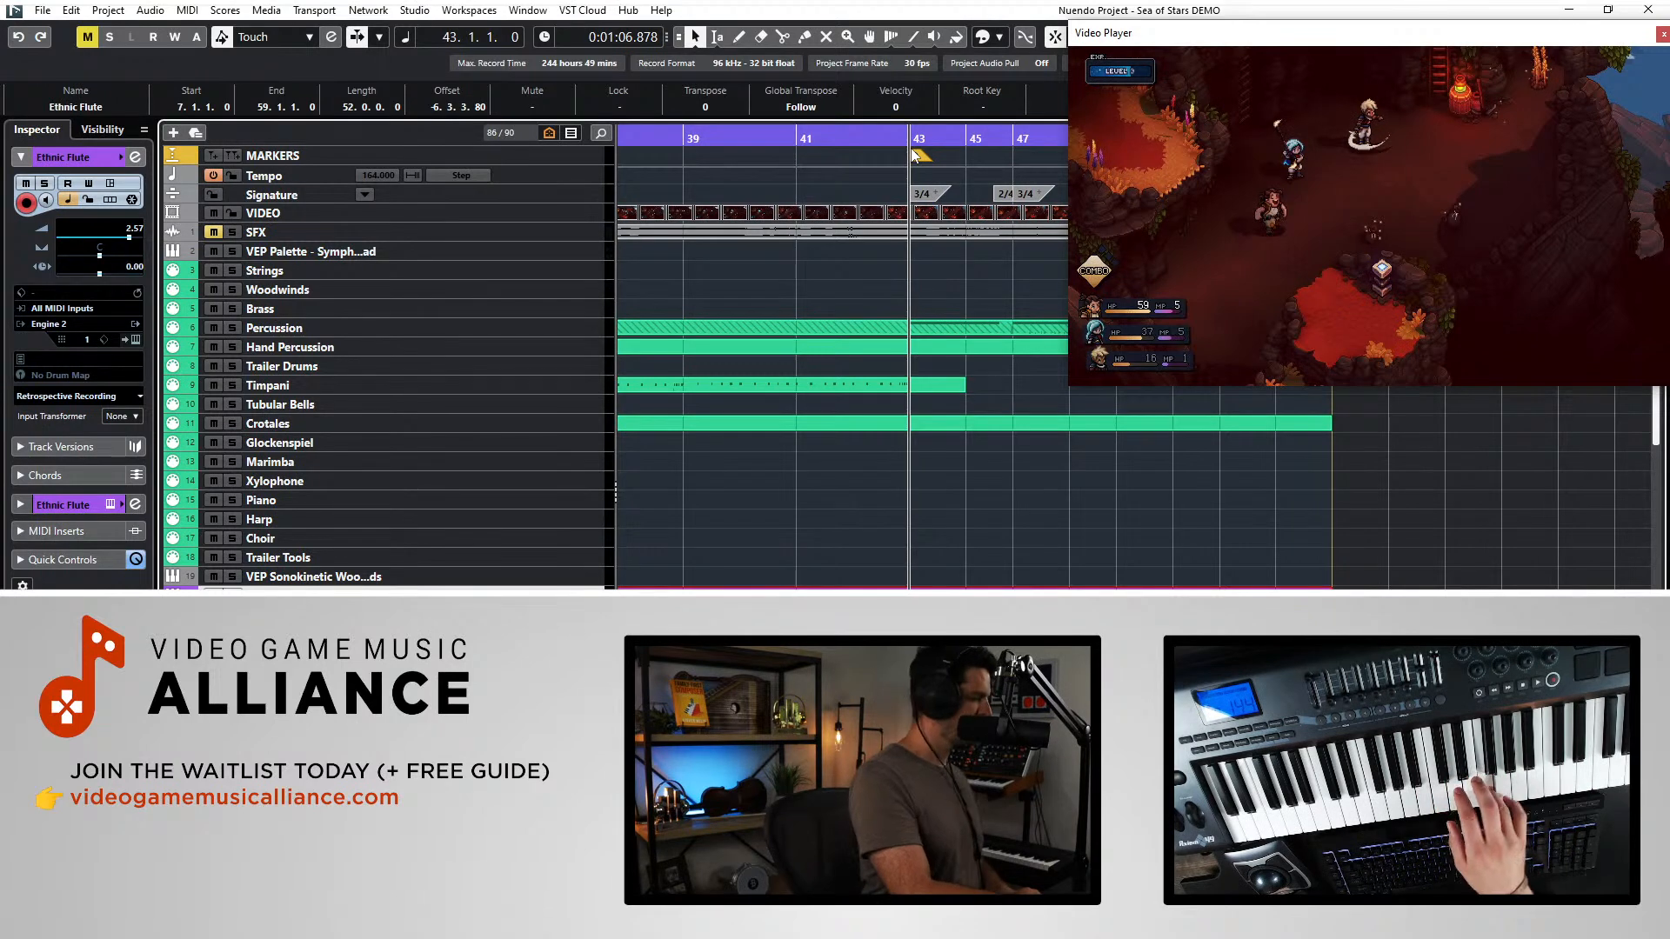
pyautogui.hscroll(-5, 852, 420)
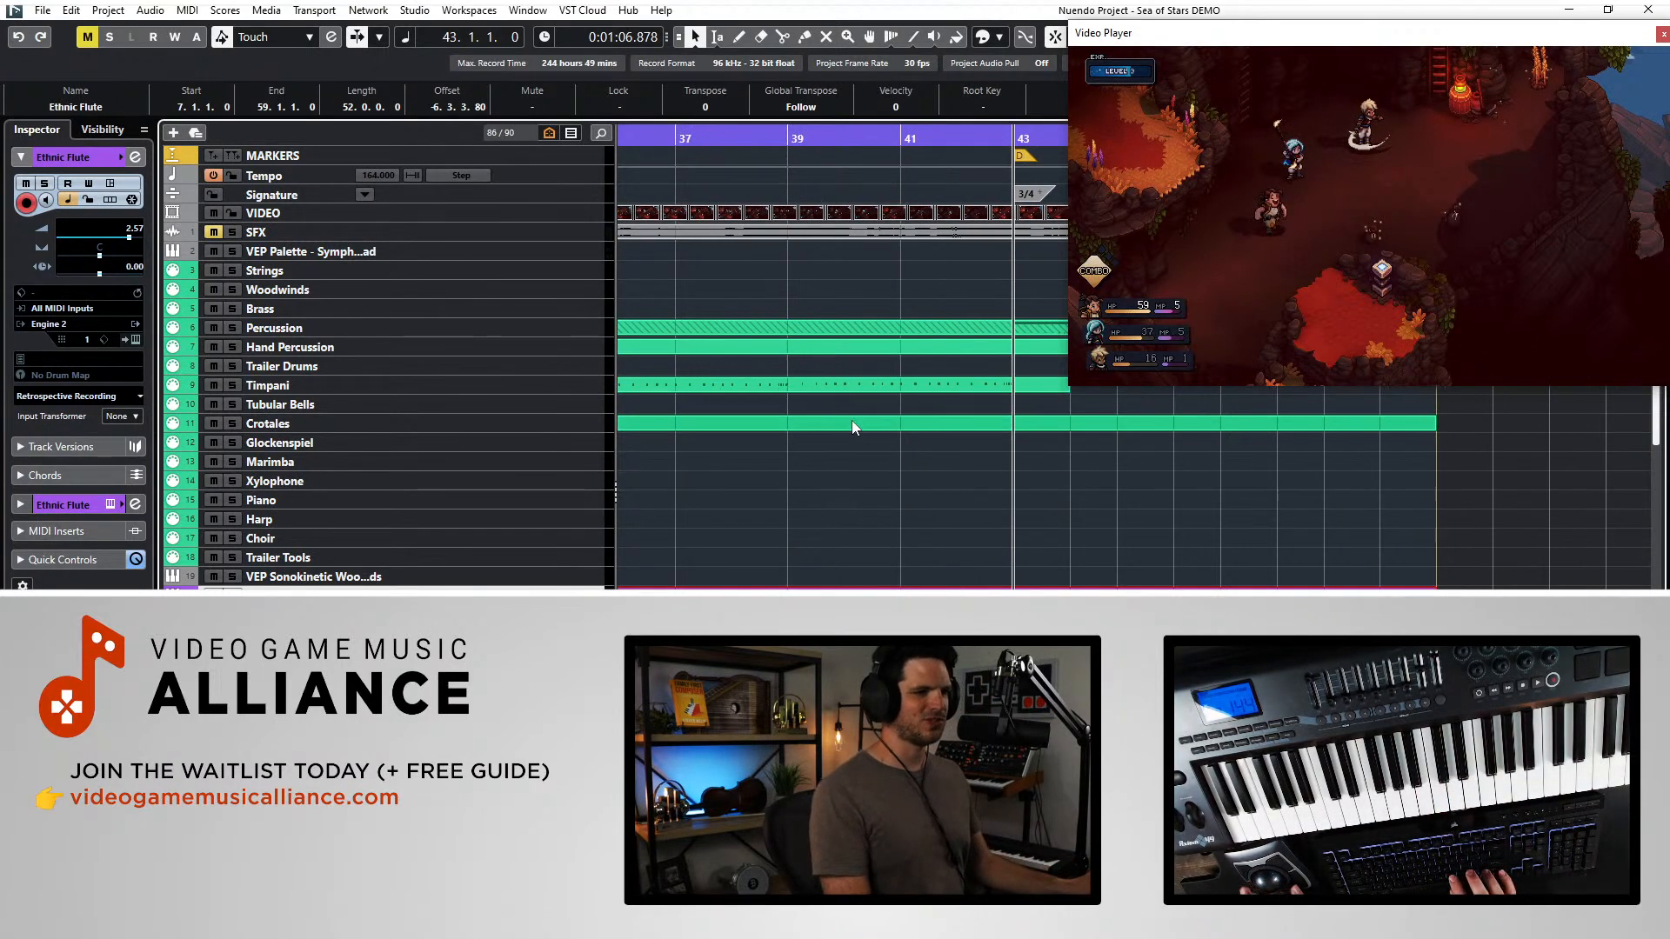
# - Play the project from bar 34 and set the Ethnic Flute track's volume to 1.89
pyautogui.click(961, 137)
pyautogui.press('space')
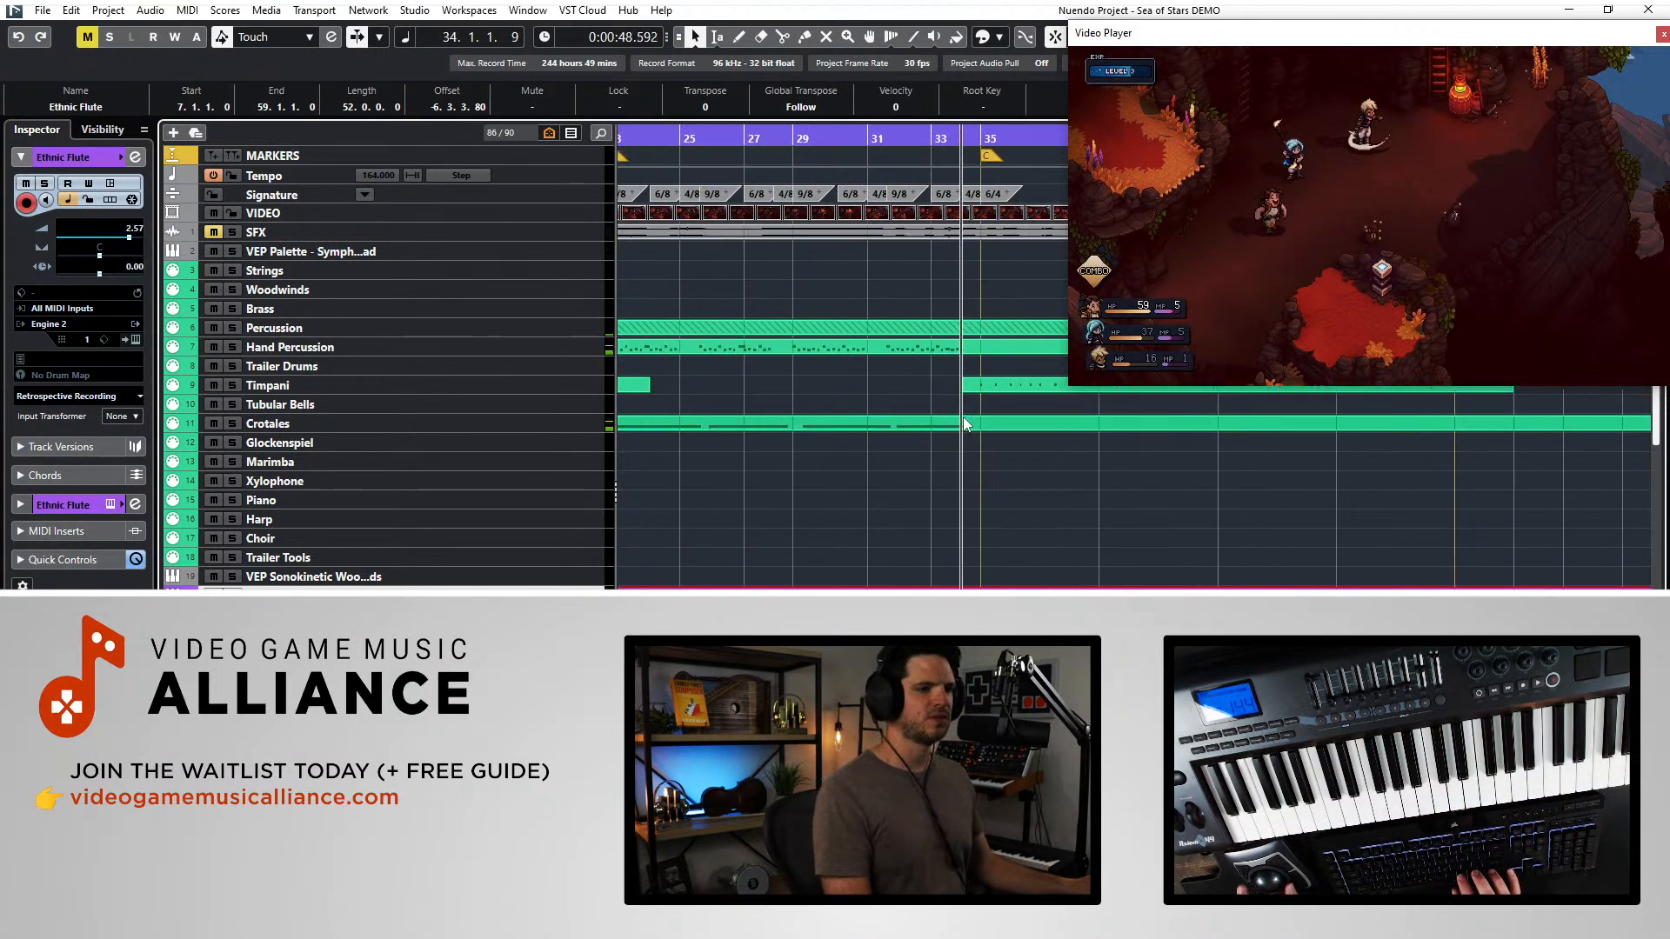
pyautogui.hscroll(3, 955, 452)
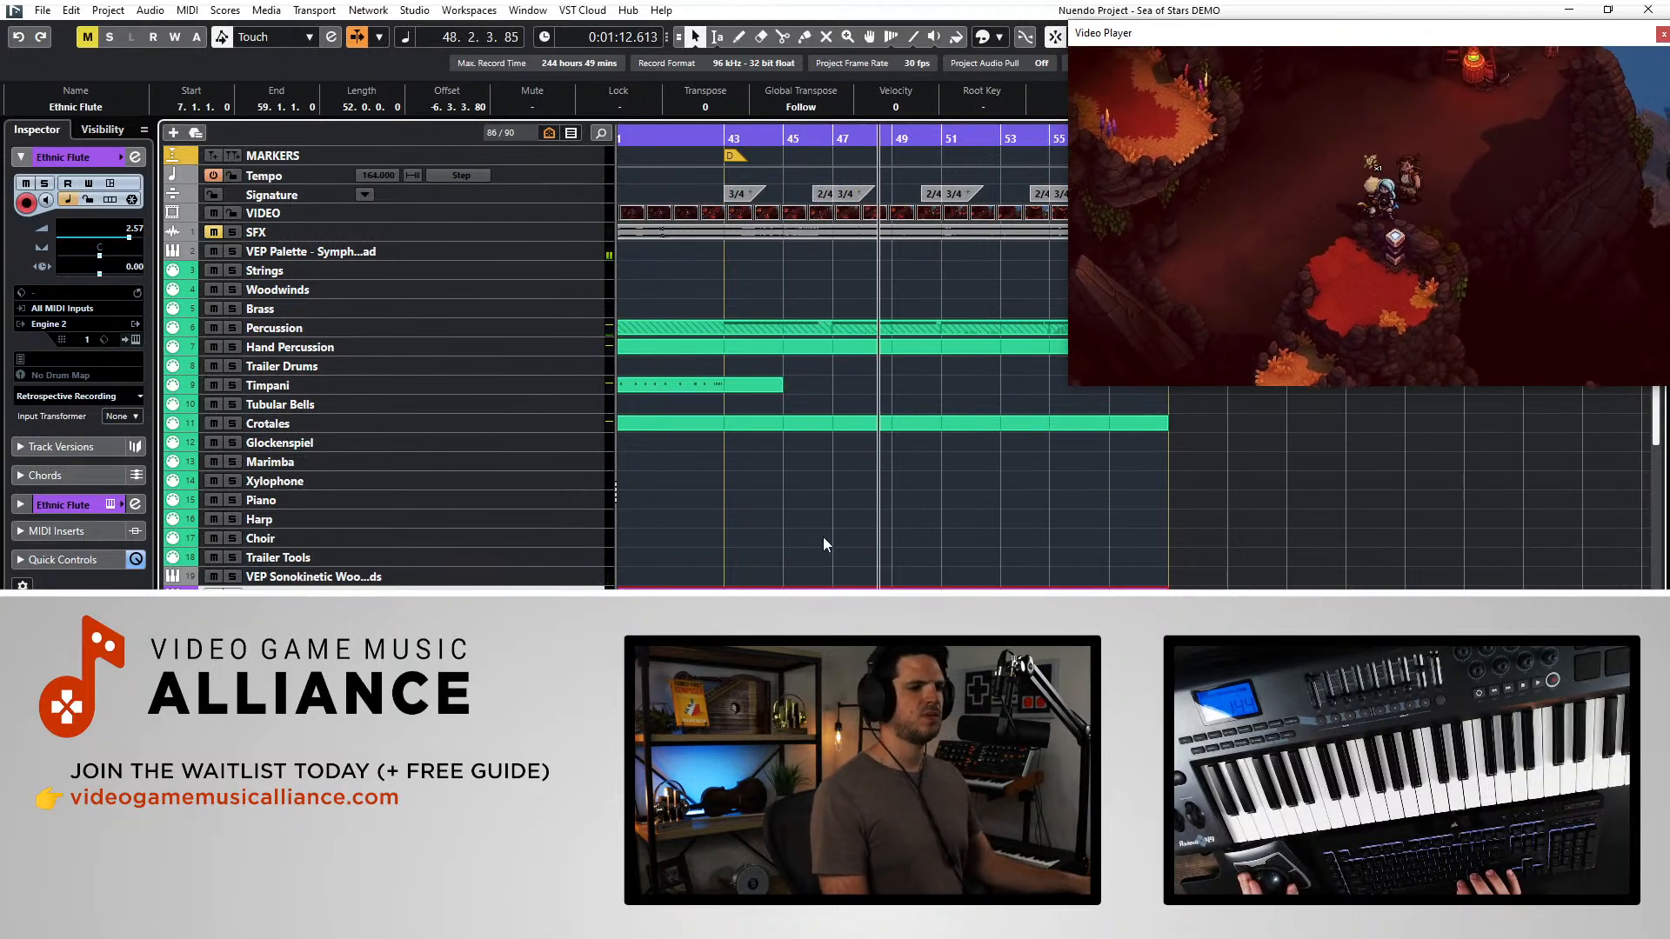
pyautogui.keyDown('ctrl'); pyautogui.click(124, 240); pyautogui.keyUp('ctrl')
pyautogui.moveTo(124, 238); pyautogui.dragTo(128, 238)
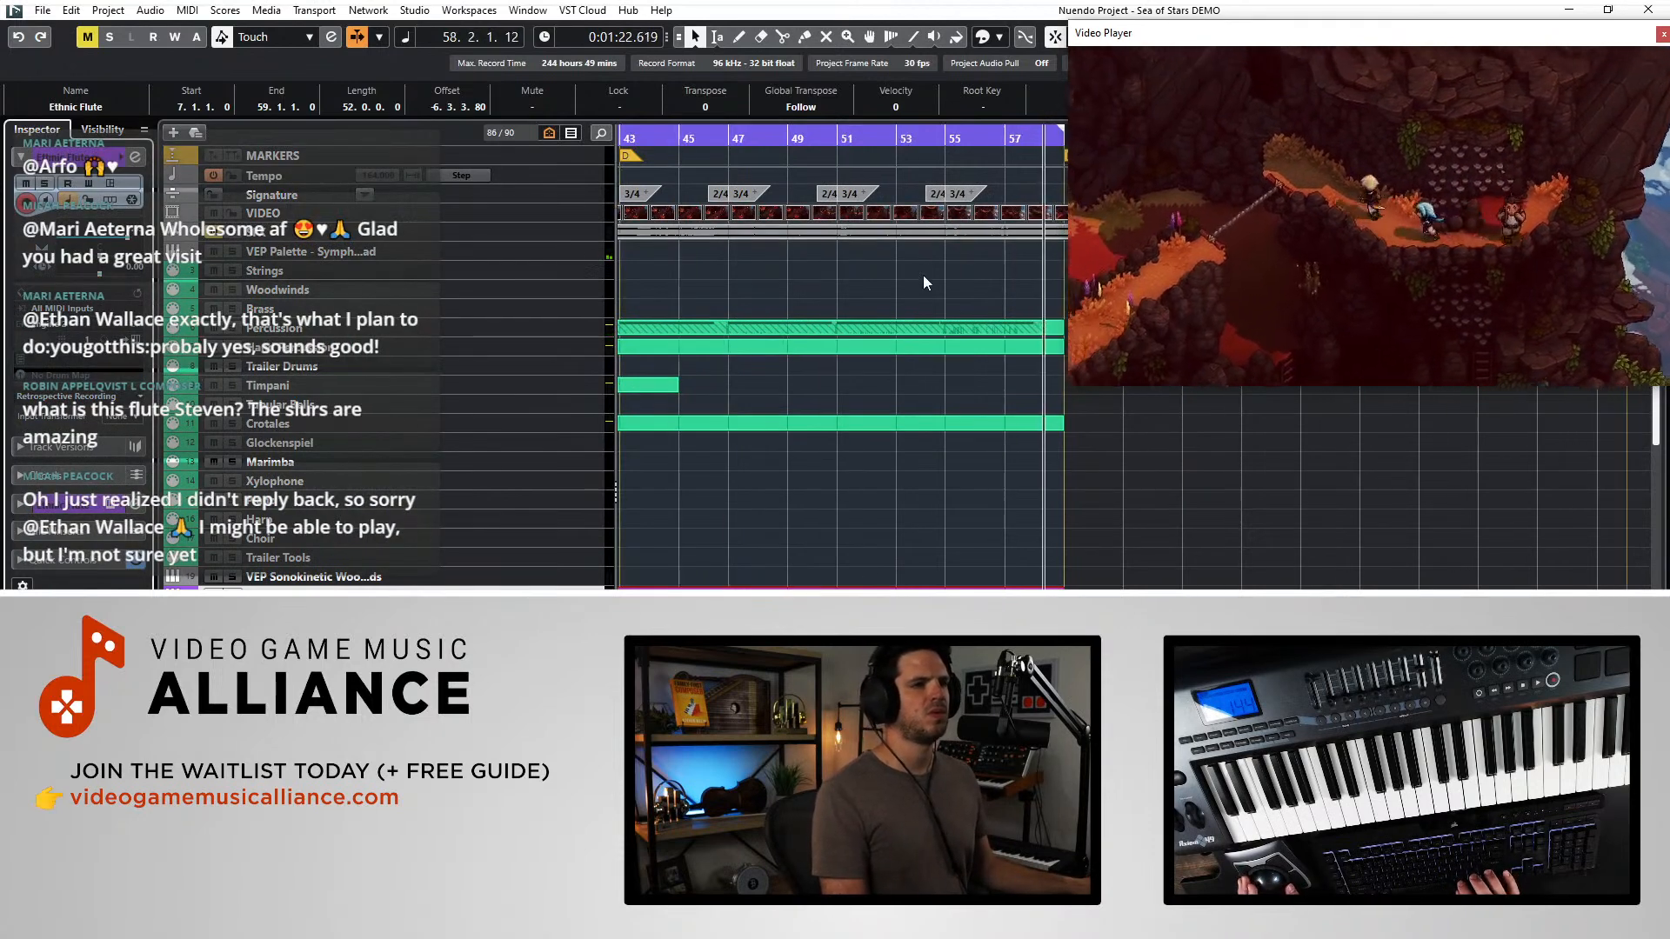
# - Return to the early bars and view the 2 Holed Flute patch page in the Ethnic Flute's instrument, closing it when done
pyautogui.hscroll(-20, 822, 571)
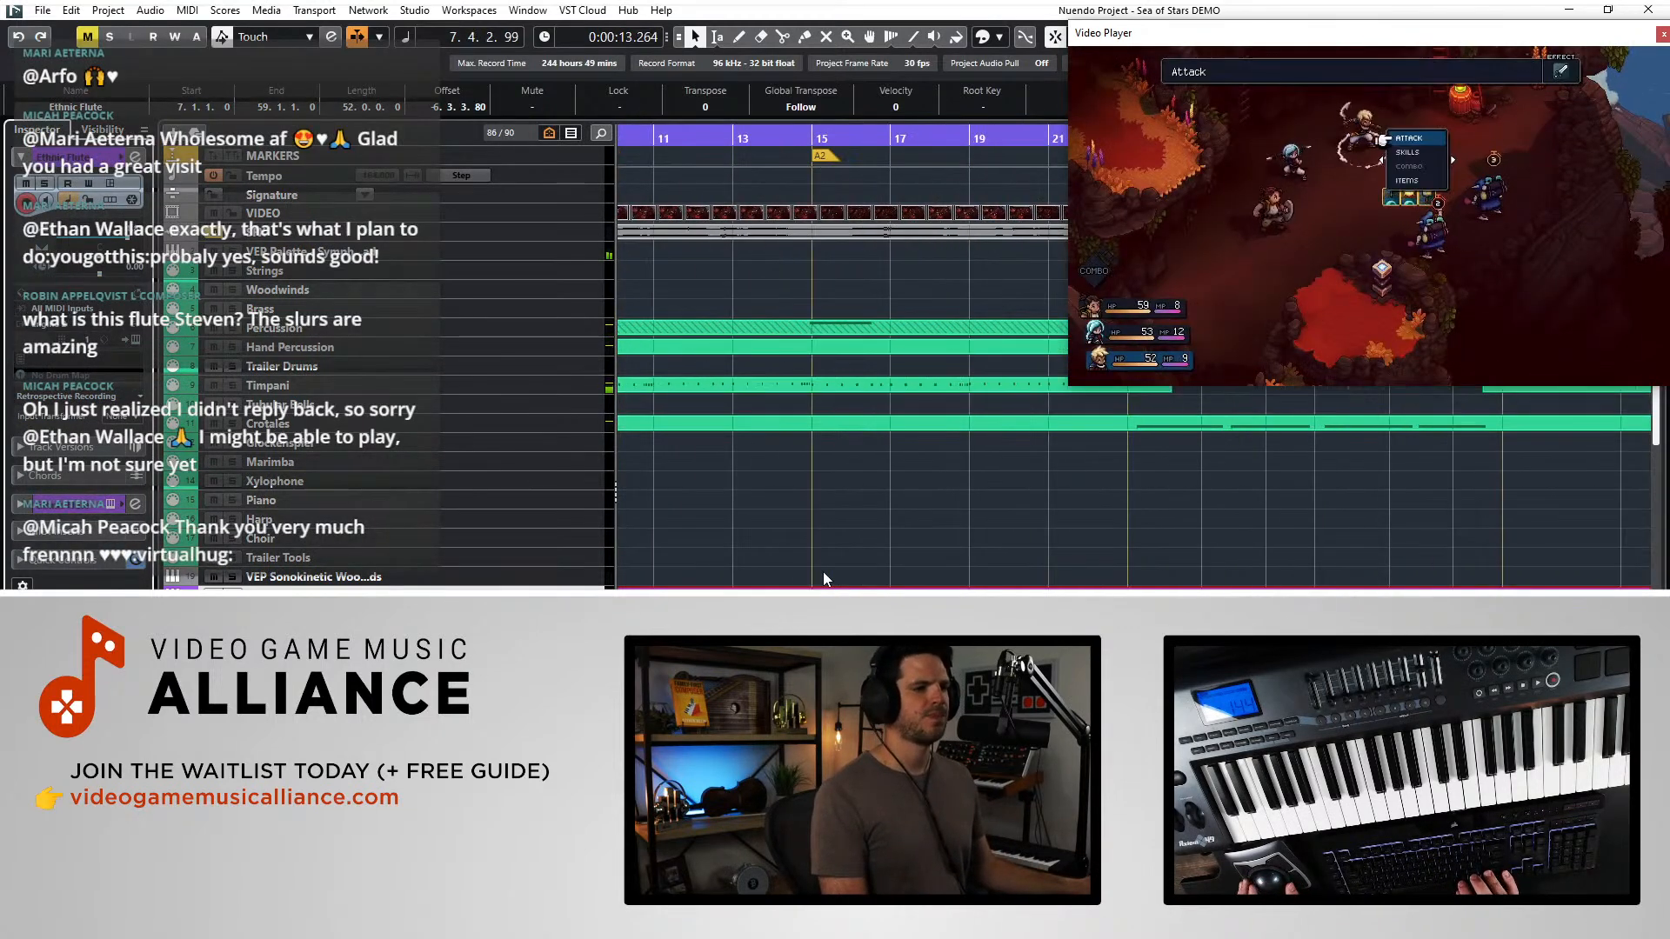
pyautogui.click(817, 539)
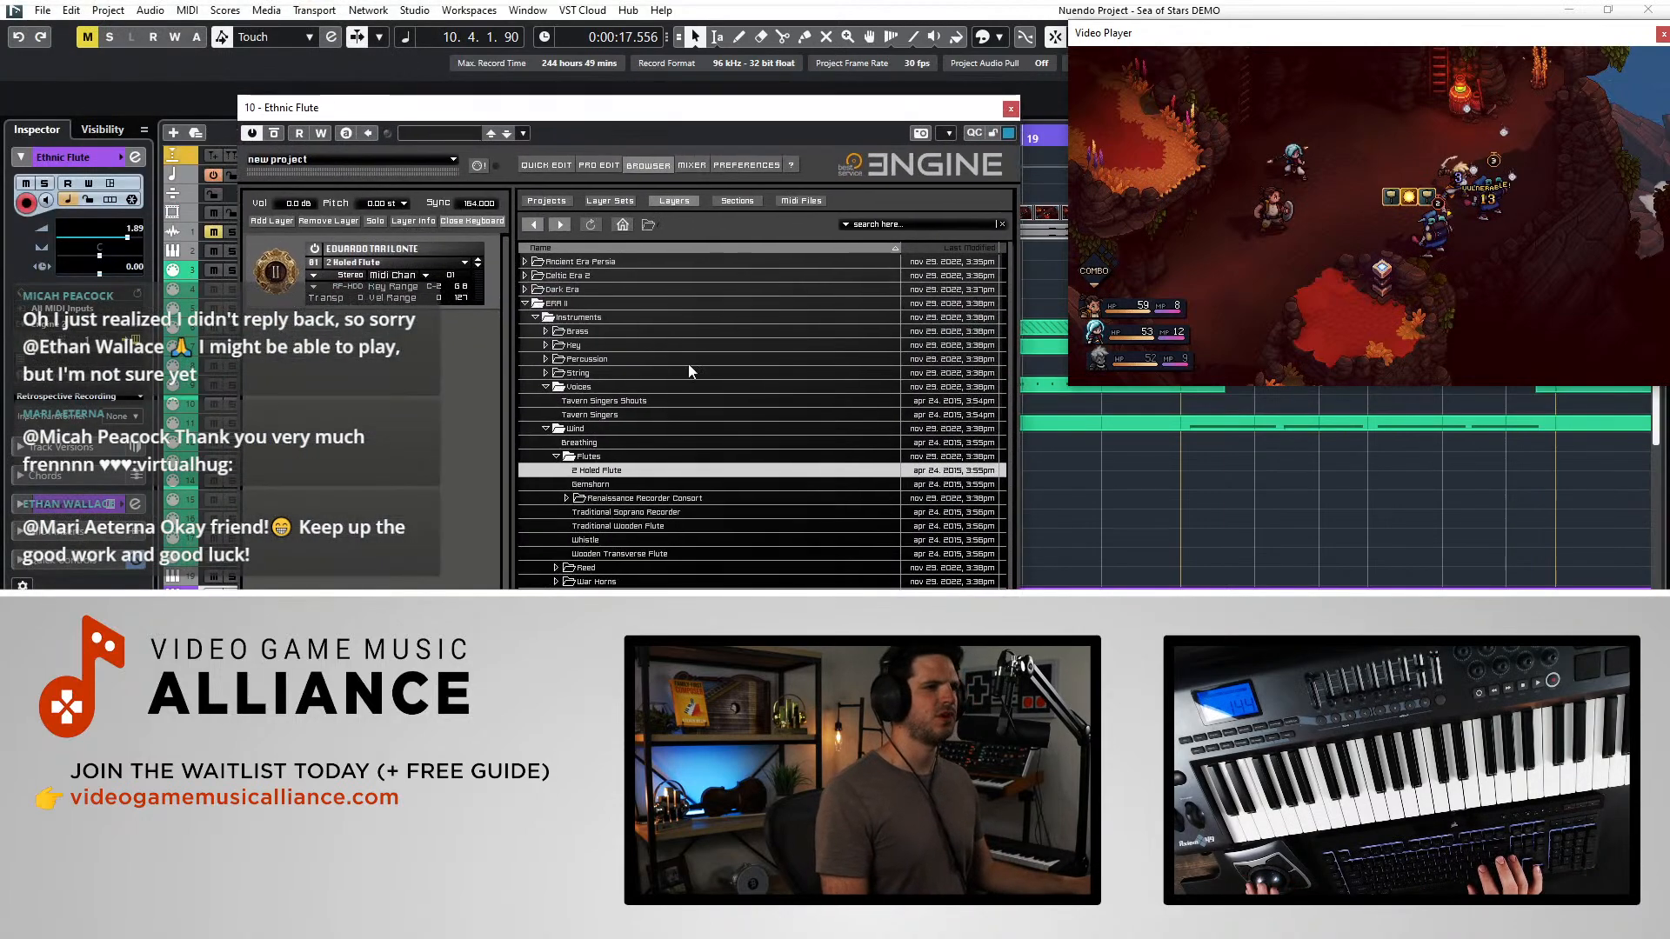
pyautogui.click(551, 166)
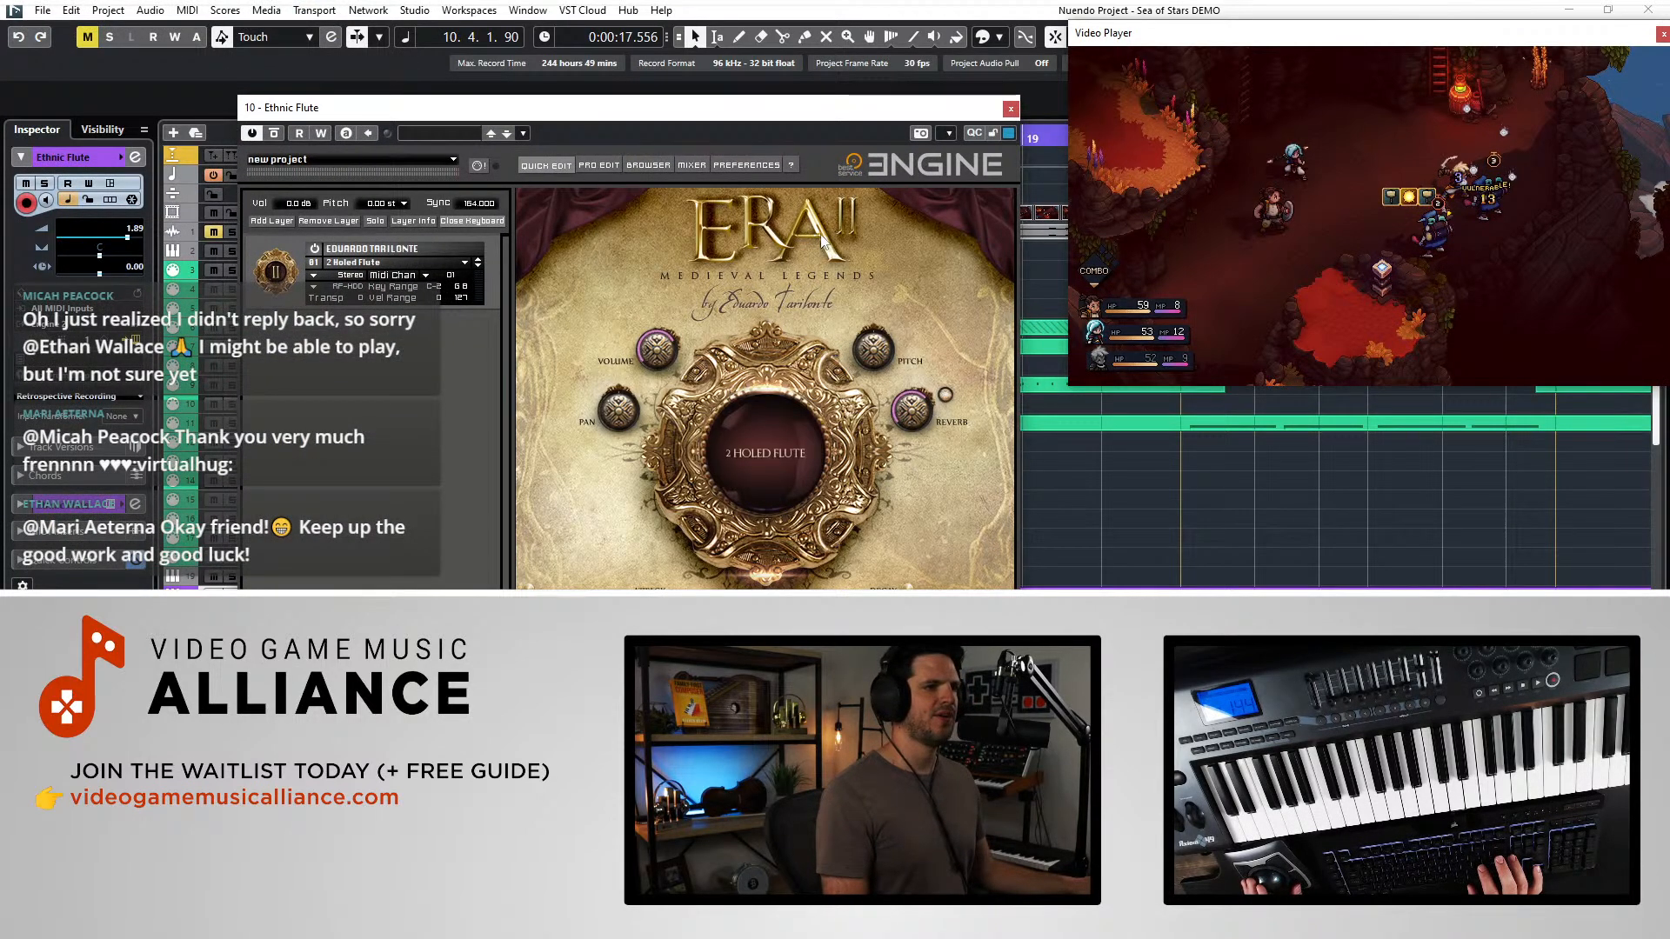
pyautogui.click(1010, 110)
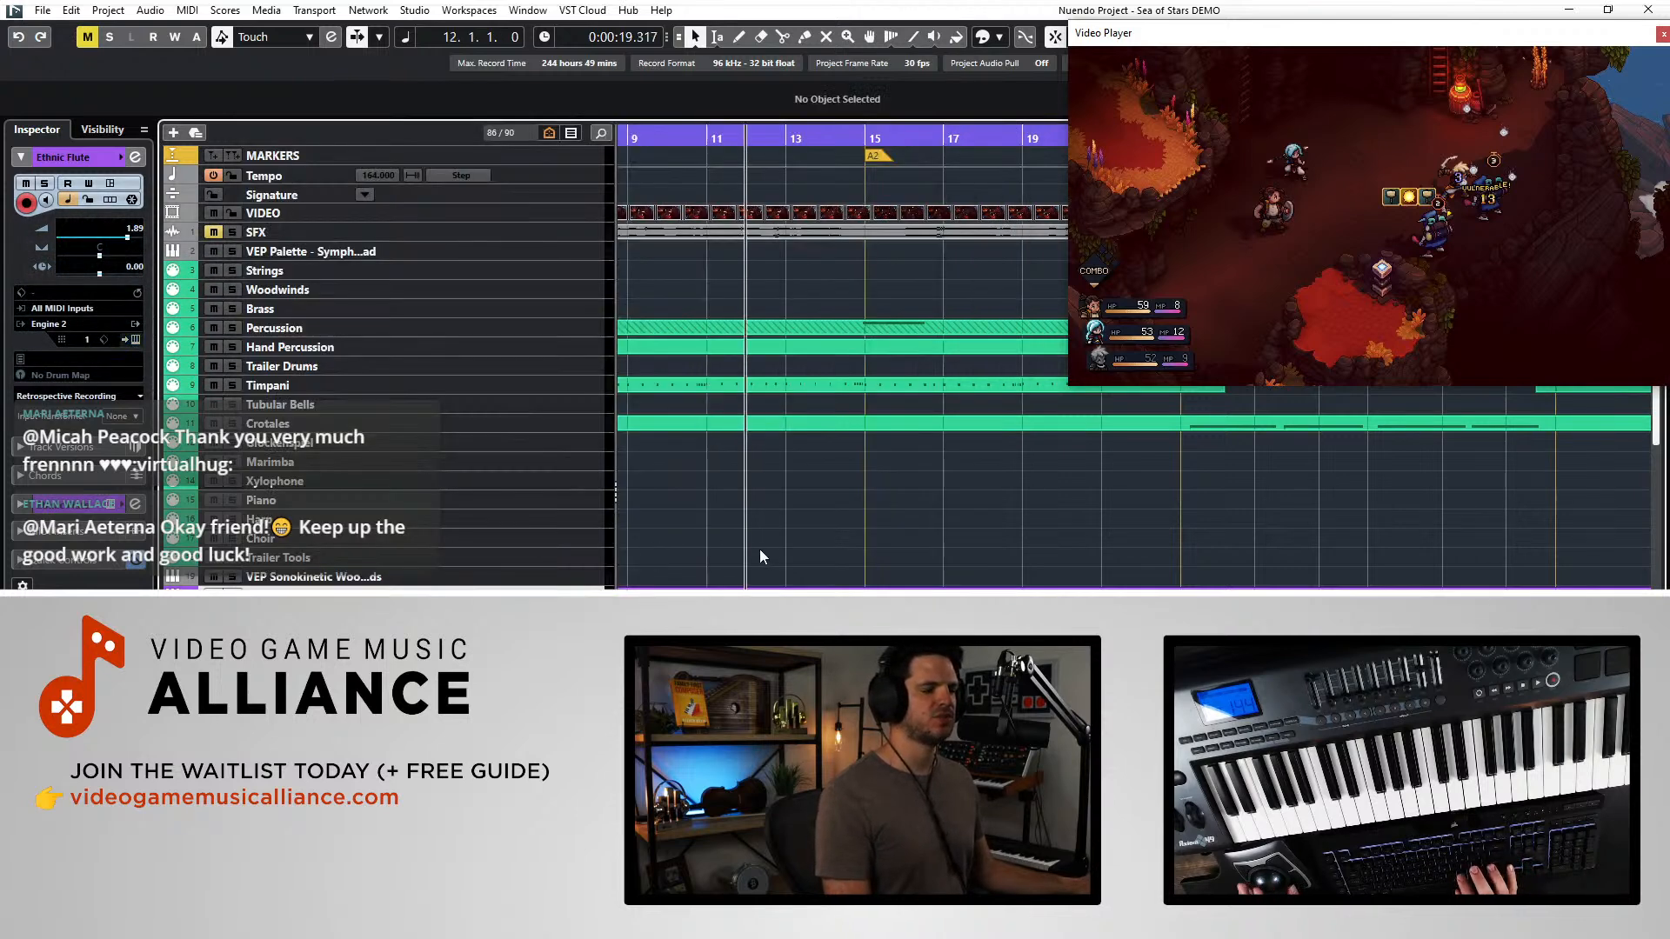
# - Play the project from bar 12 to hear the flute entry
pyautogui.press('space')
pyautogui.hscroll(-2, 760, 550)
pyautogui.hscroll(3, 762, 551)
pyautogui.press('space')
# - Open the Ethnic Flute part for note editing and quantize the notes from bar 15 onward to 1/8
pyautogui.click(769, 599)
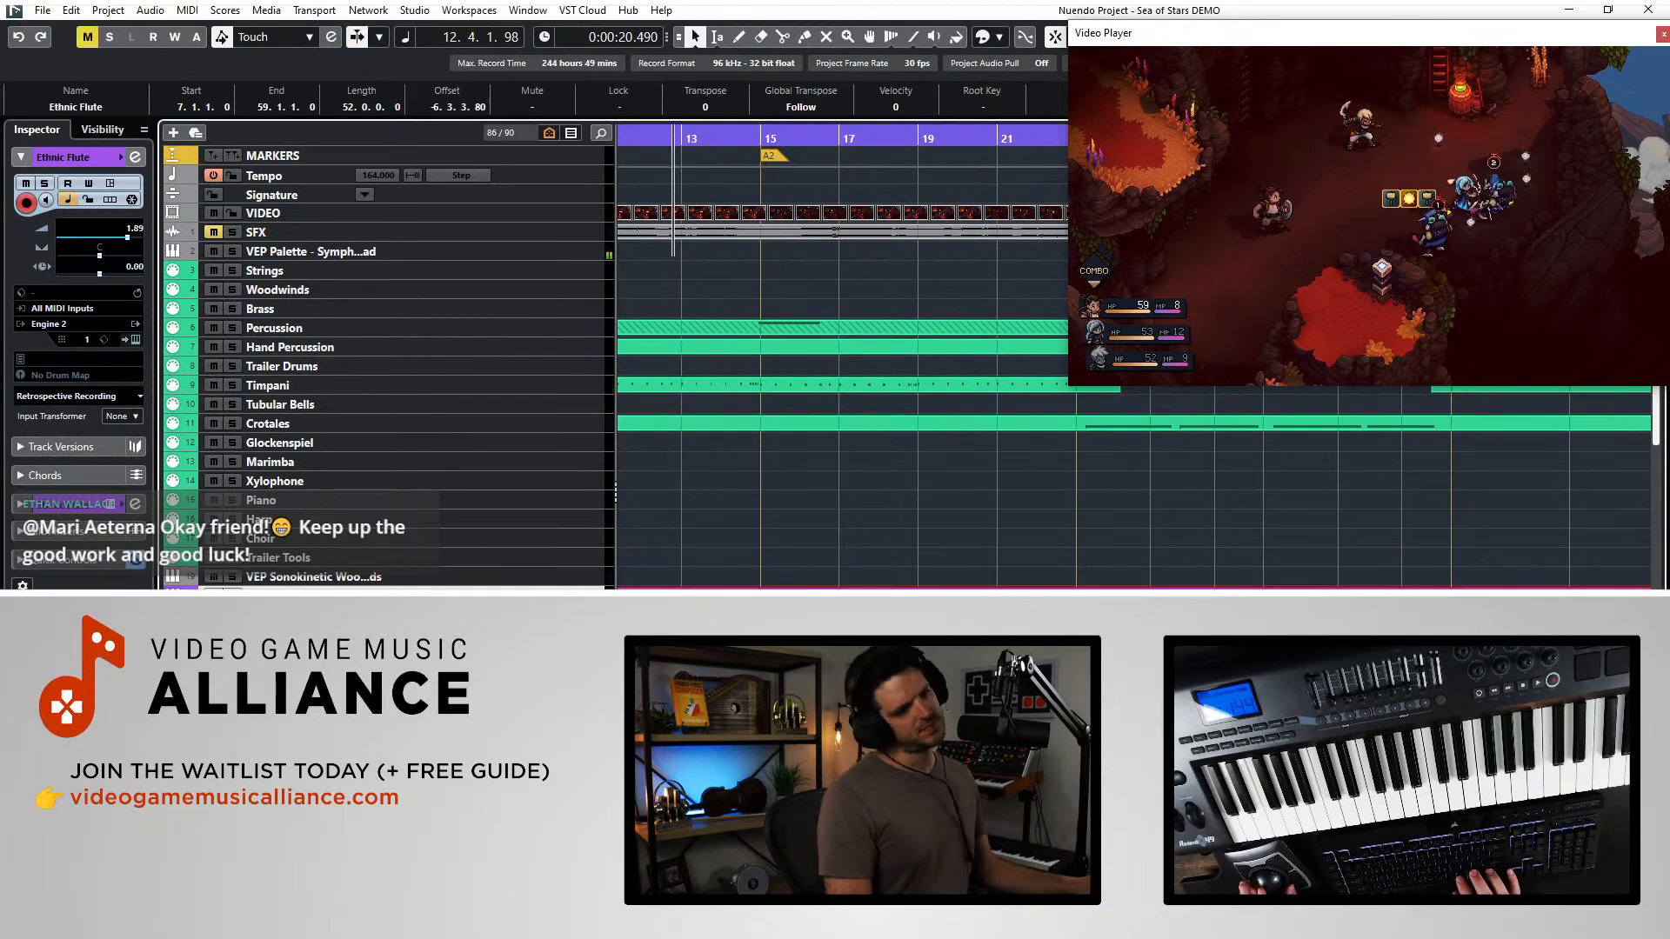
pyautogui.doubleClick(769, 598)
pyautogui.hscroll(3, 780, 498)
pyautogui.press('space')
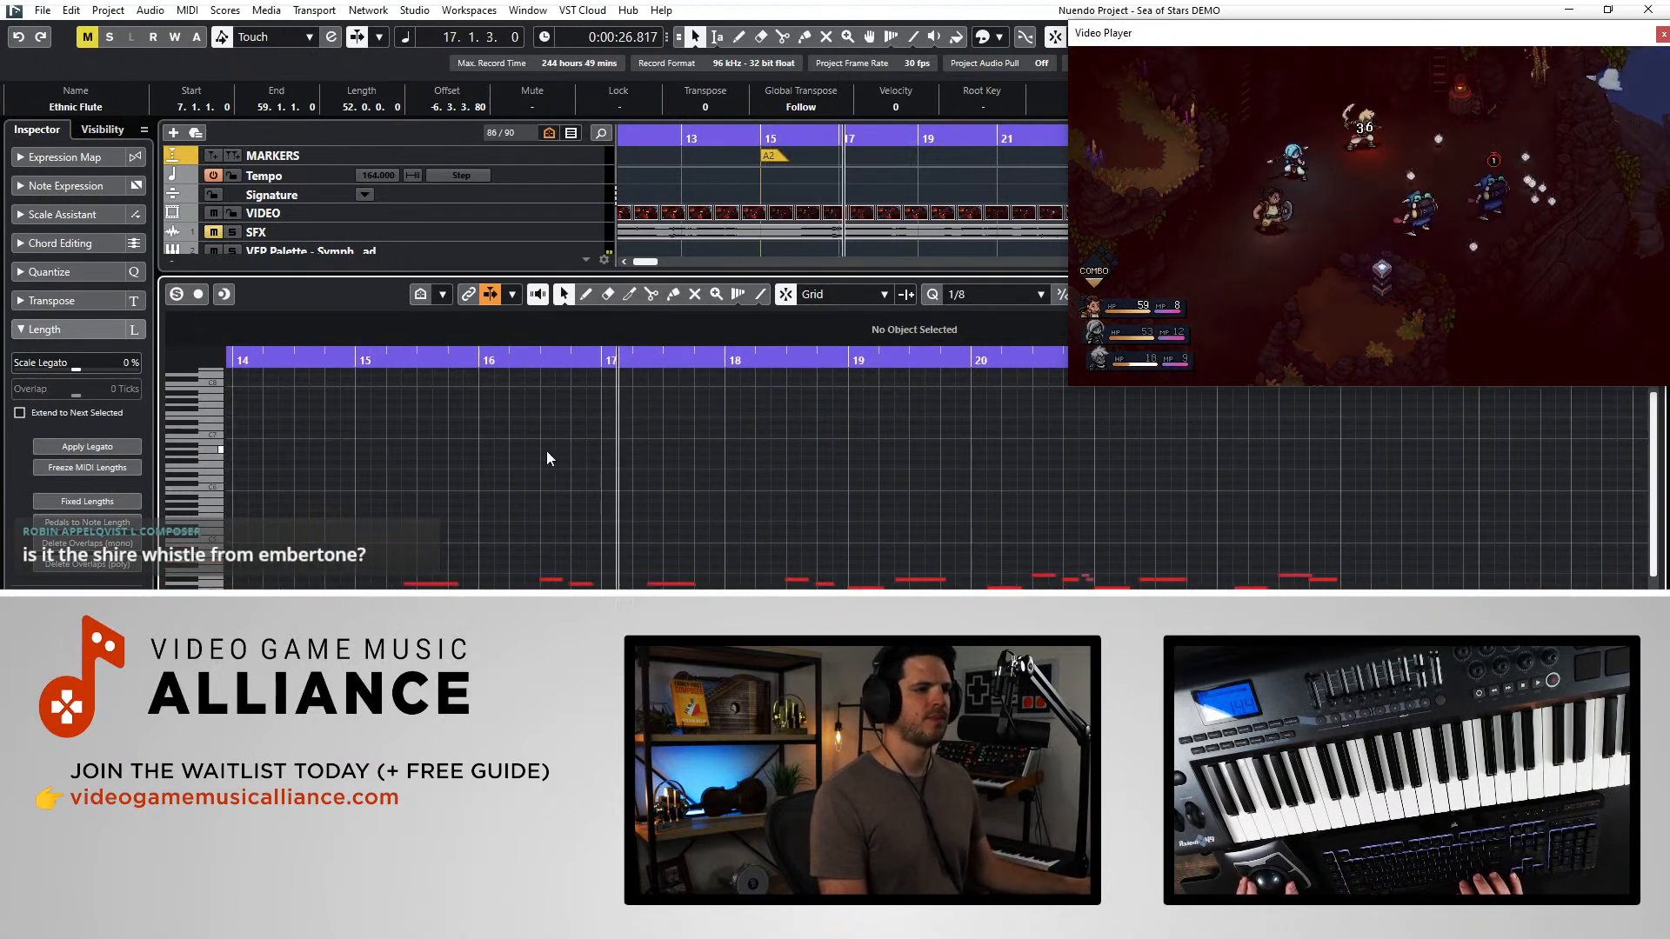
pyautogui.moveTo(306, 439); pyautogui.dragTo(1069, 588)
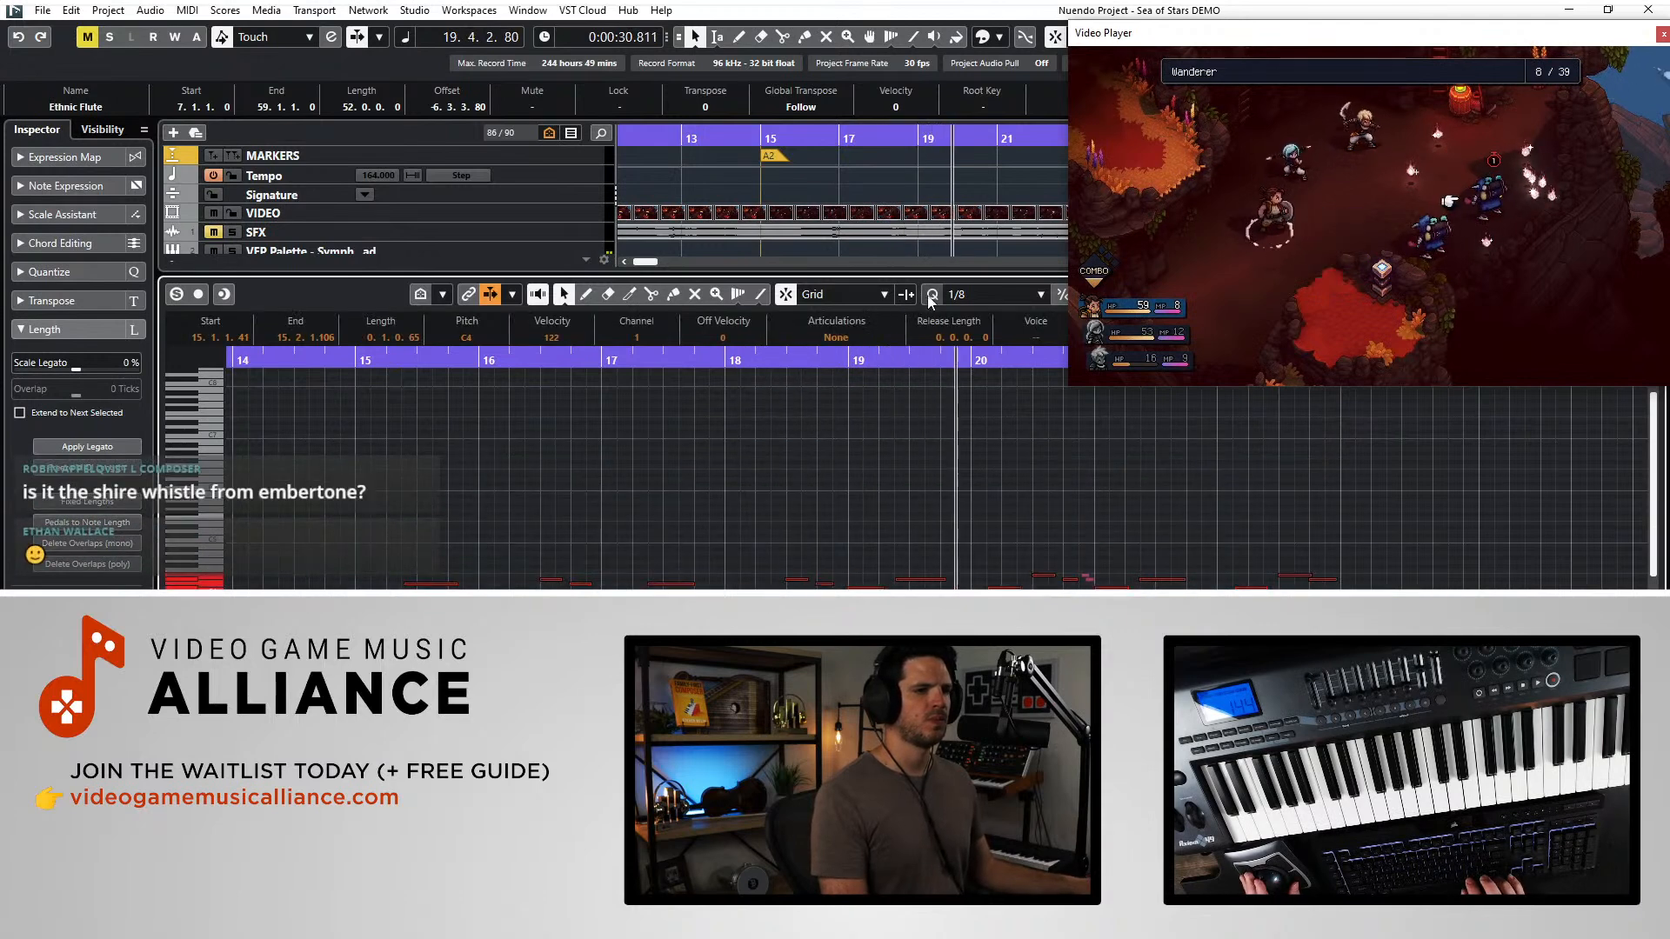
pyautogui.click(1010, 489)
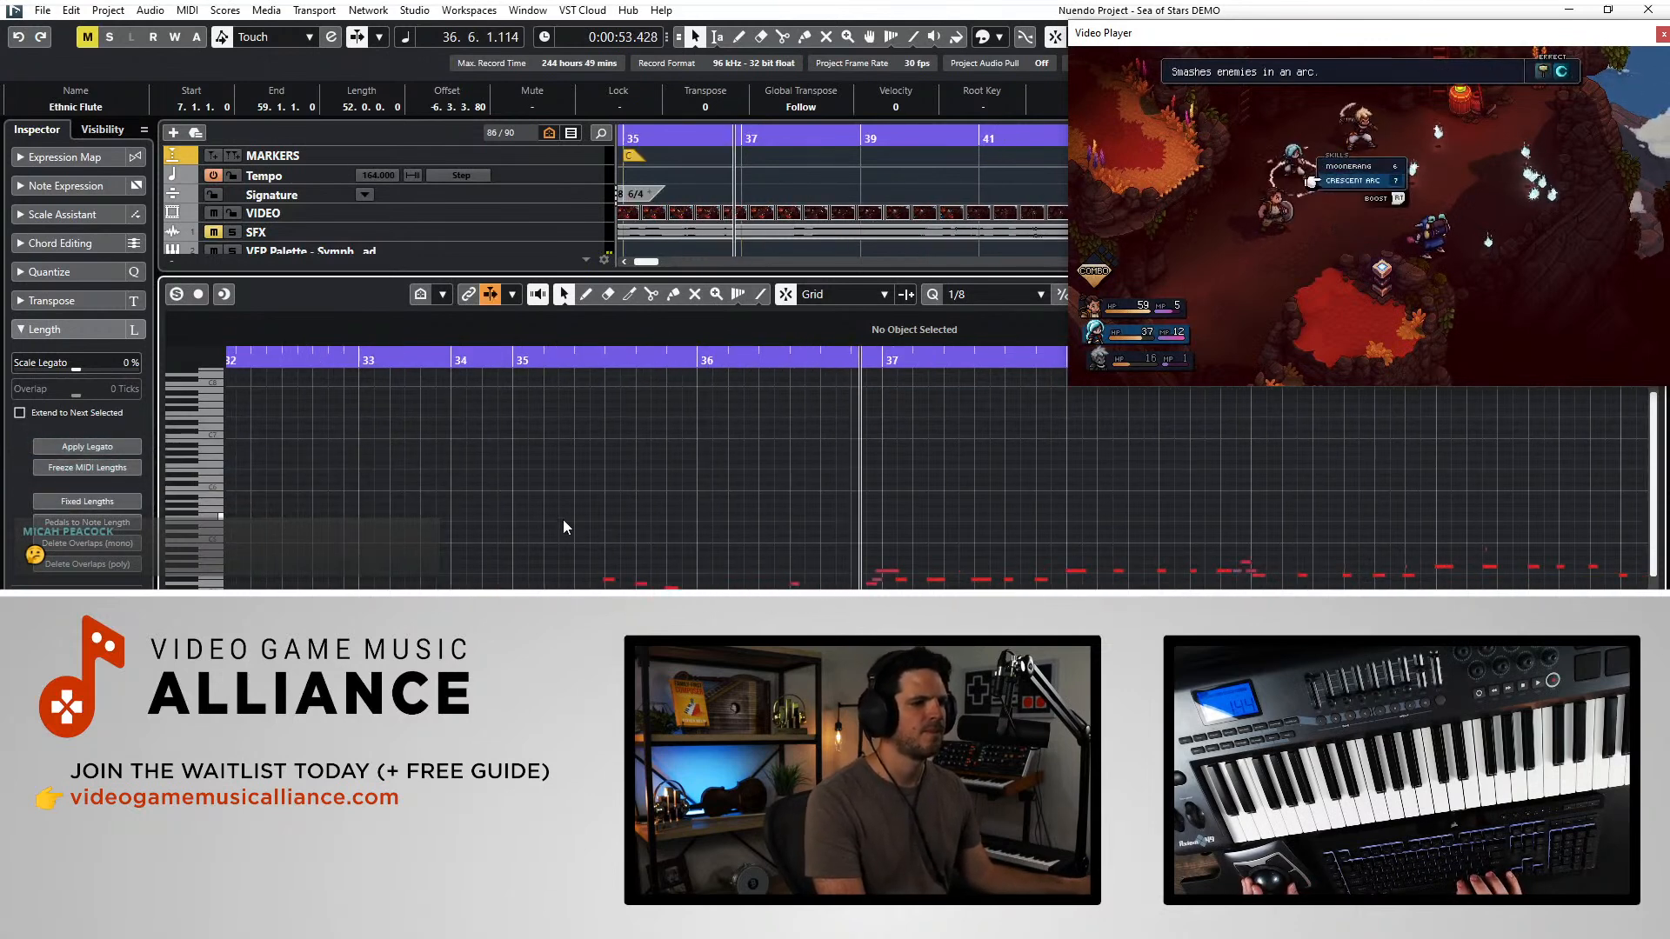
# - Delete the flute notes from bar 35 up to bar 39, including the stray short notes leading into bar 39
pyautogui.moveTo(562, 520); pyautogui.dragTo(1231, 589)
pyautogui.press('Delete')
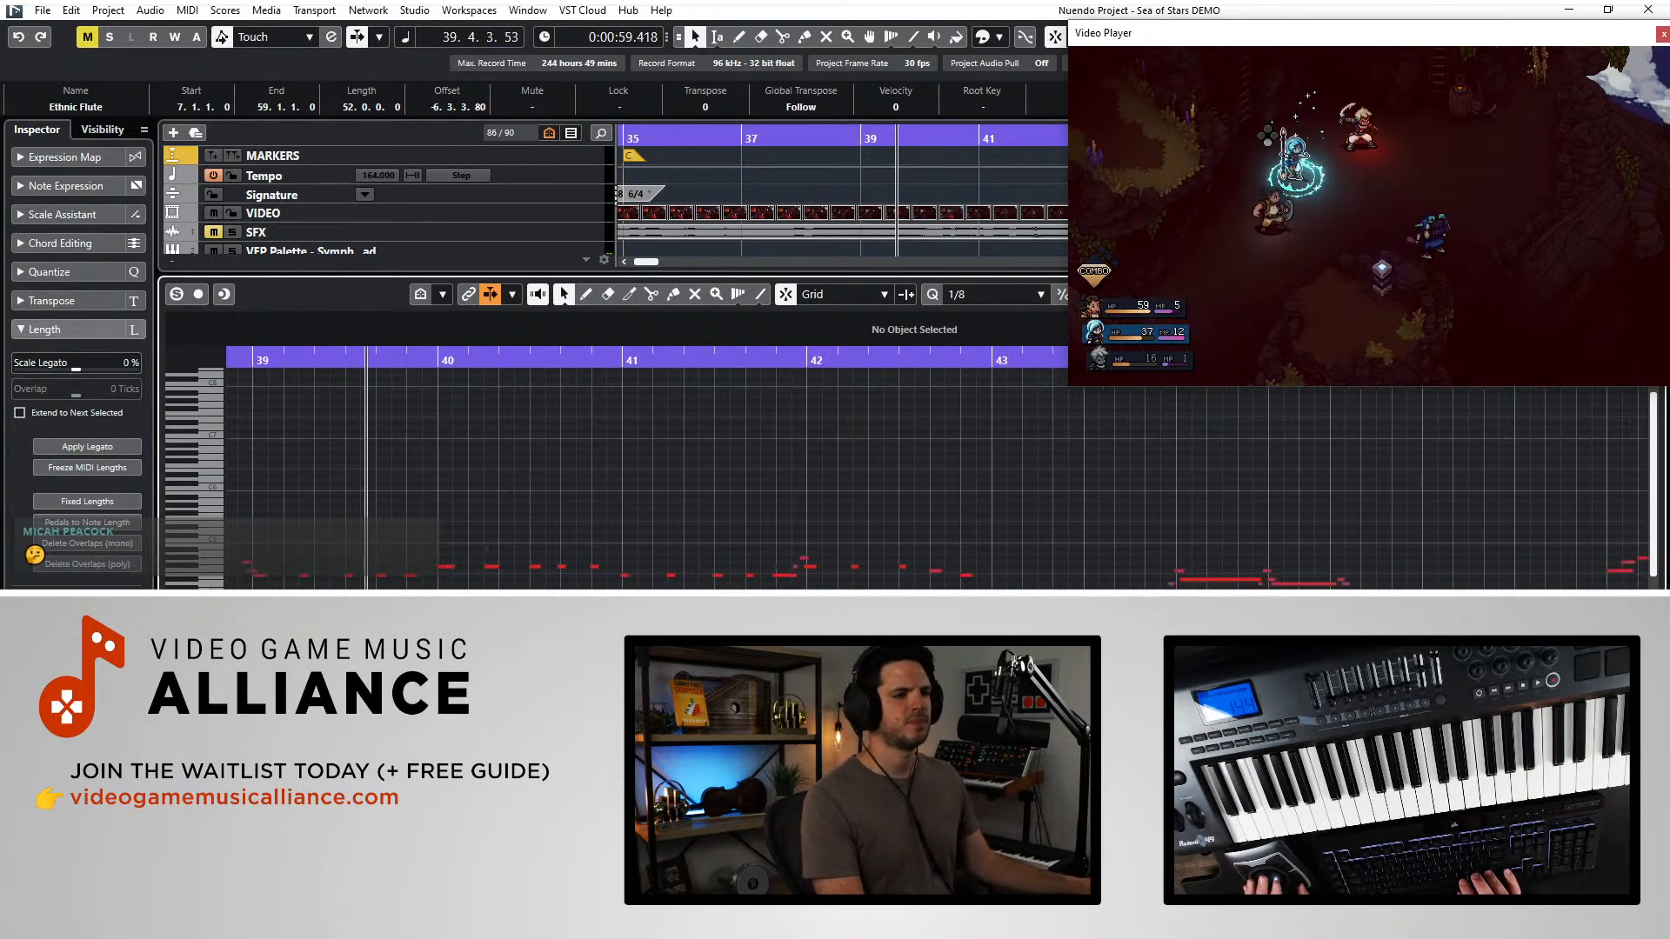
pyautogui.hscroll(-3, 467, 519)
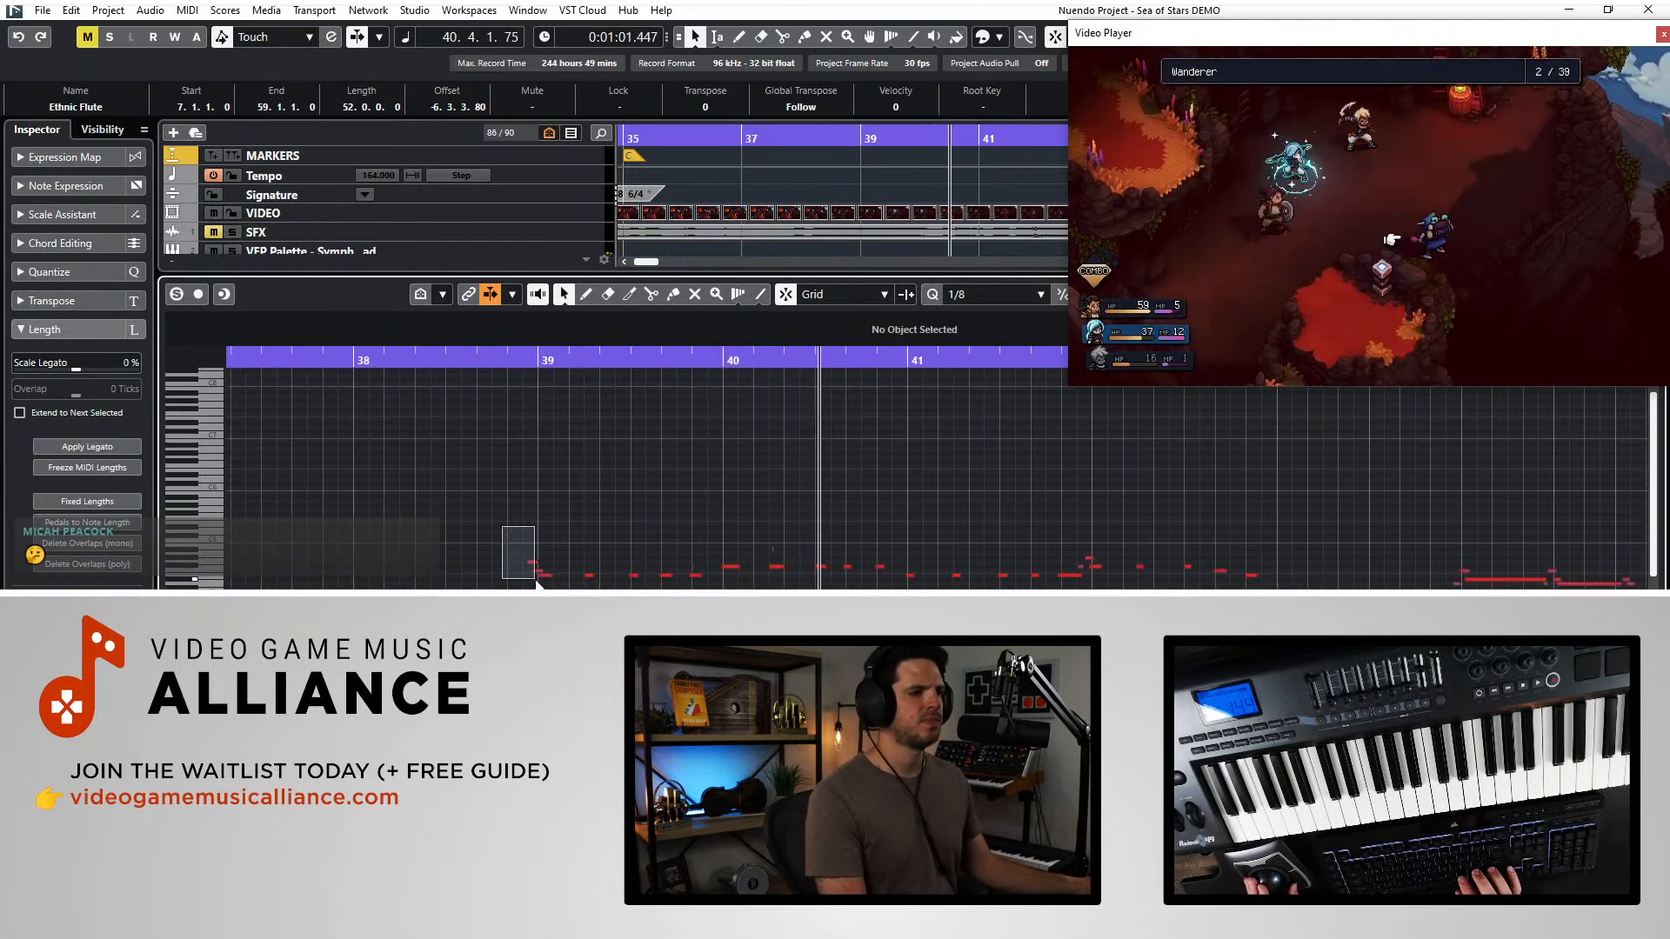
pyautogui.click(543, 574)
pyautogui.moveTo(724, 531); pyautogui.dragTo(780, 557)
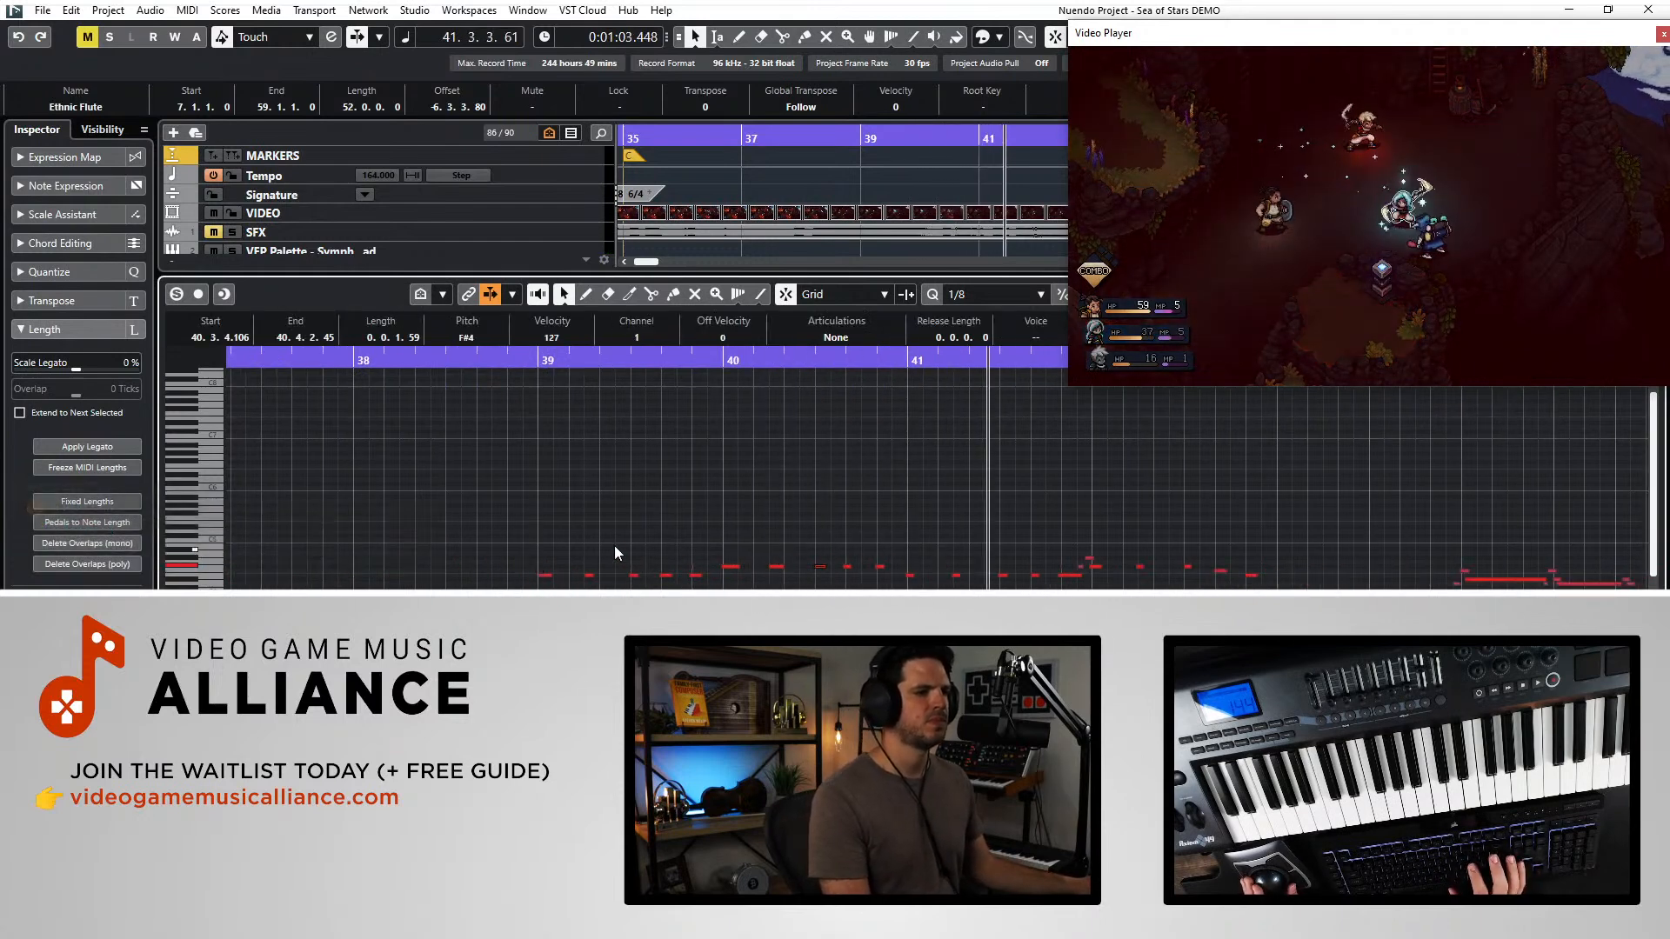
pyautogui.press('Delete')
# - Quantize the flute notes starting at bar 39 to 1/8
pyautogui.moveTo(608, 546); pyautogui.dragTo(703, 576)
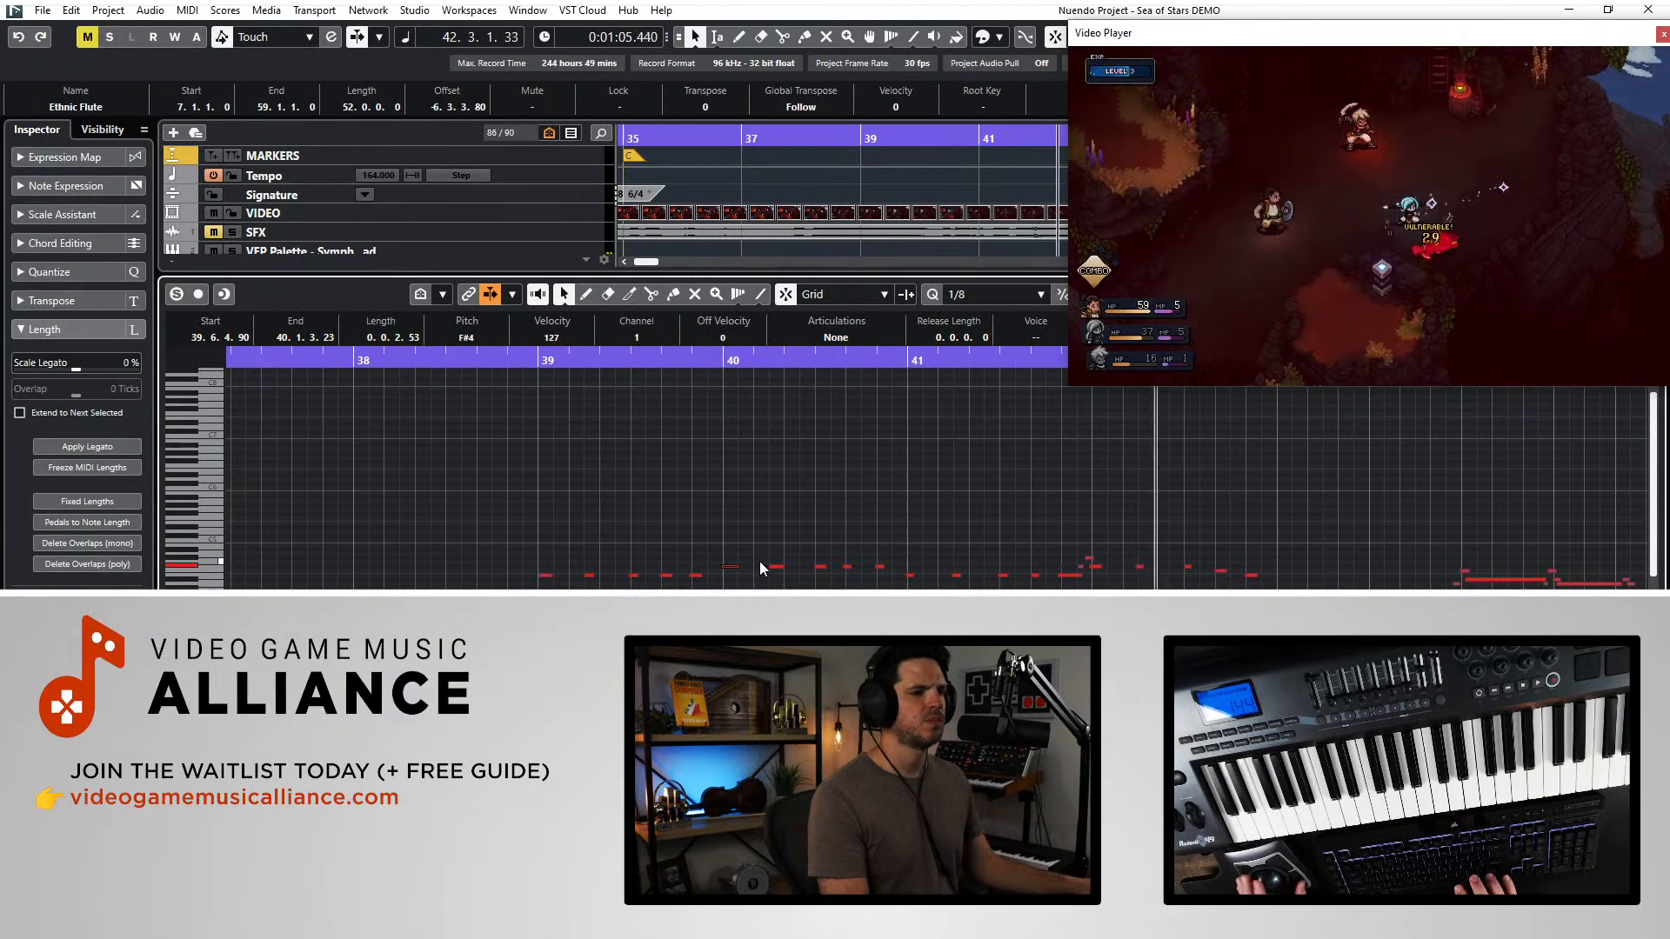
pyautogui.moveTo(468, 514); pyautogui.dragTo(1056, 596)
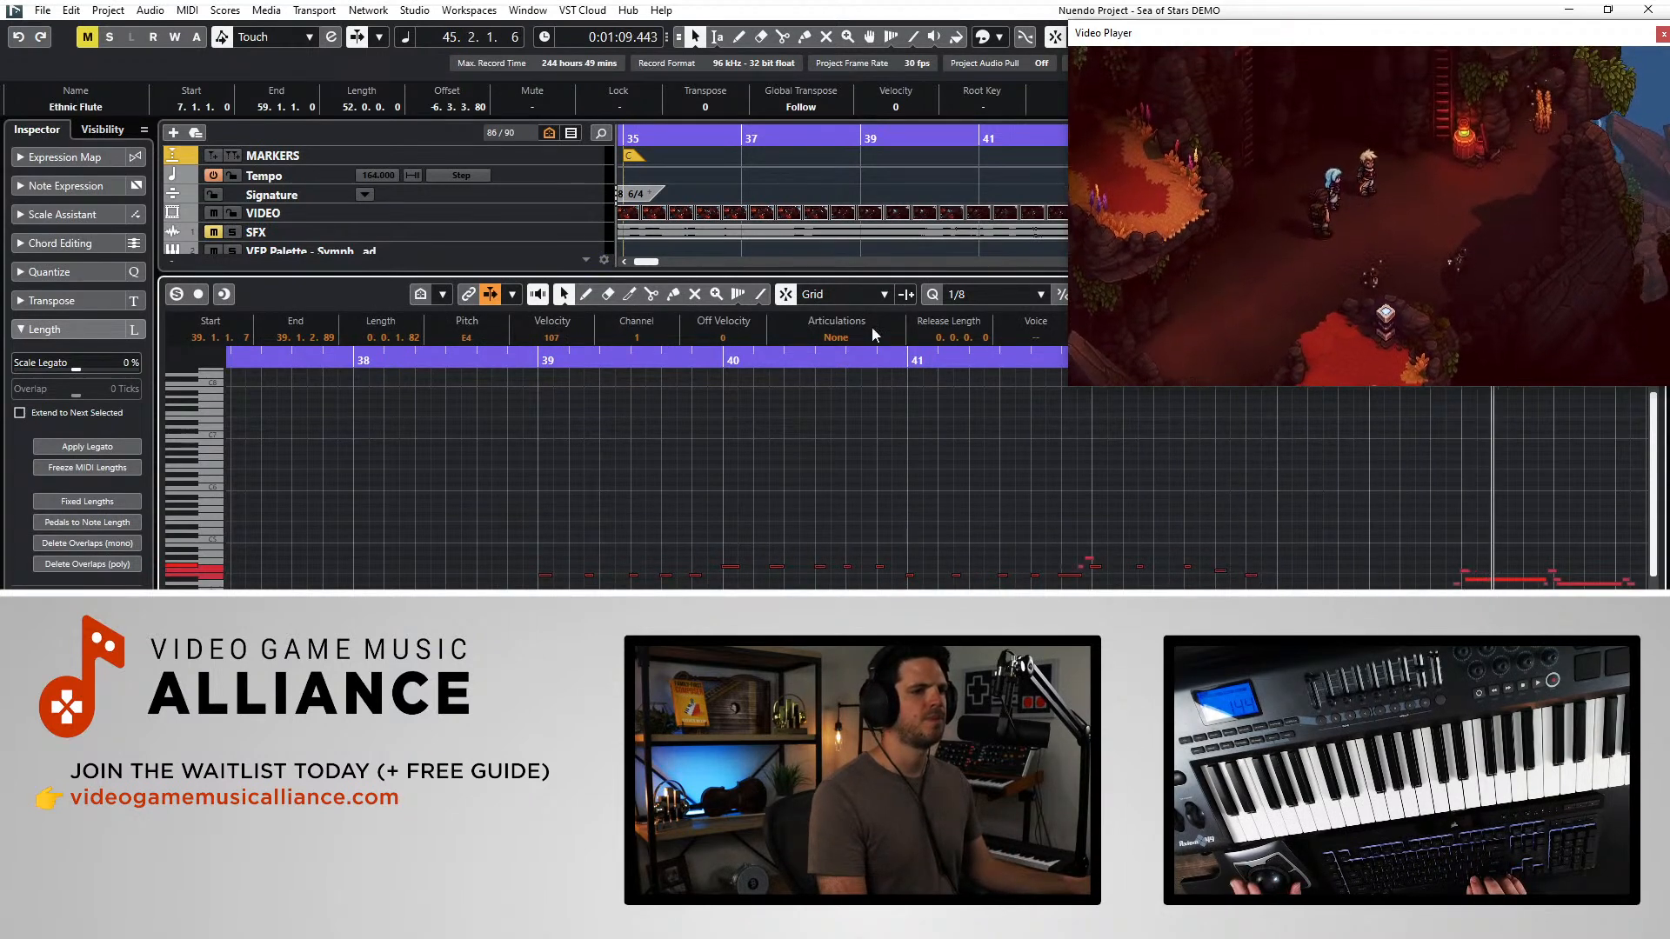
pyautogui.click(933, 294)
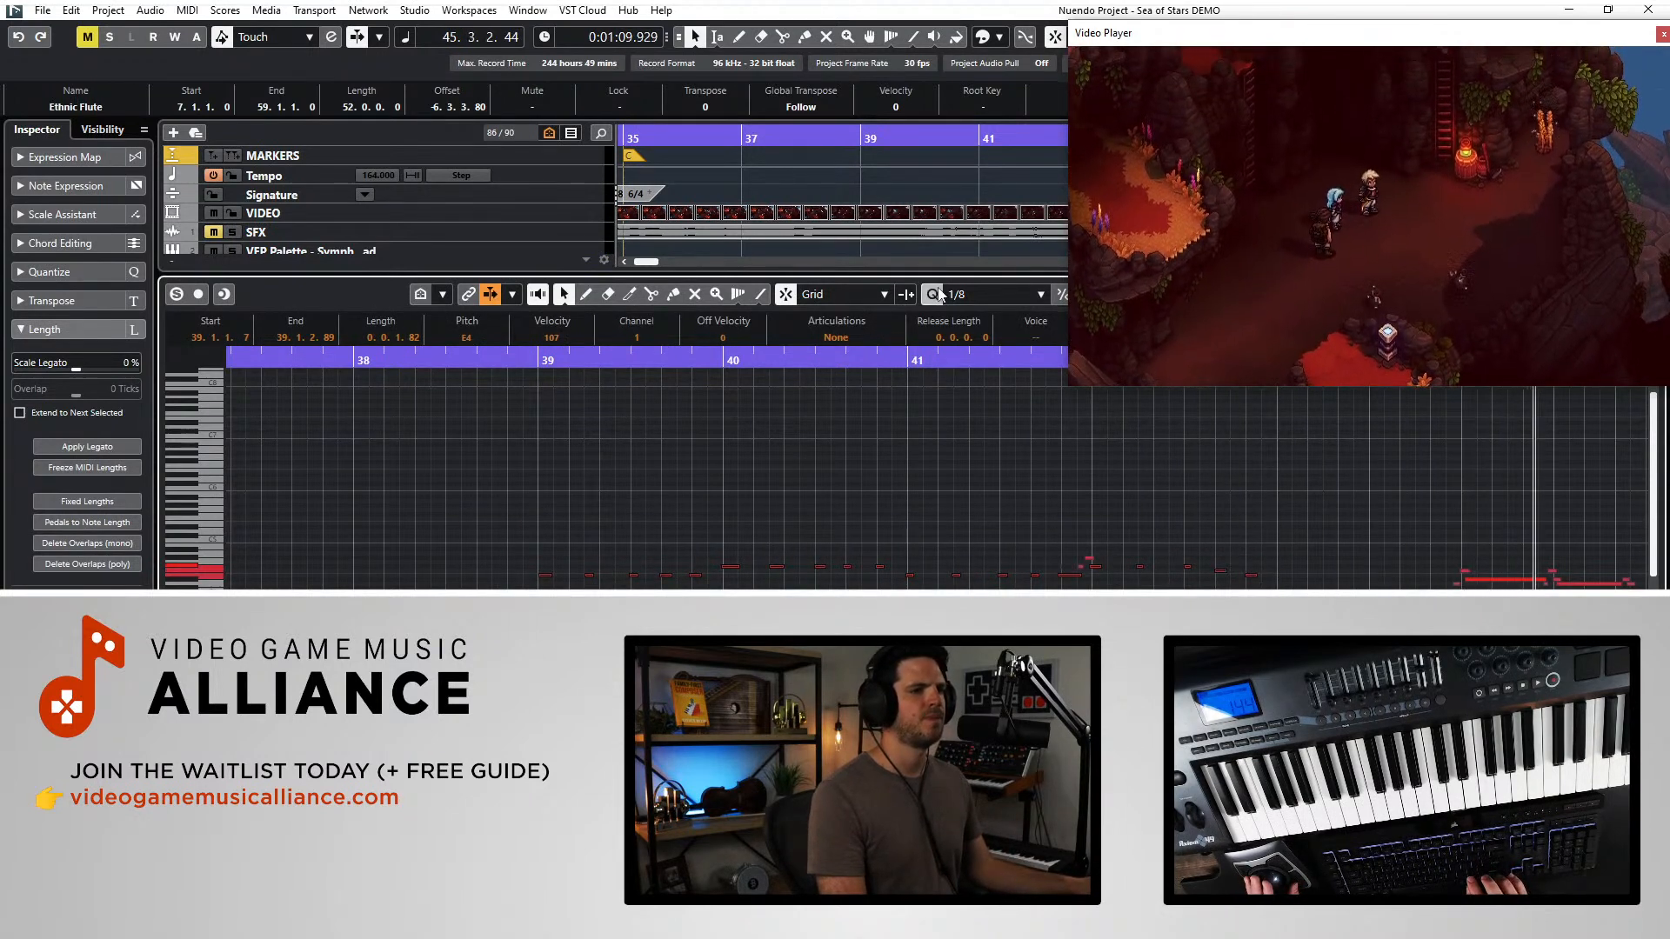
pyautogui.click(528, 357)
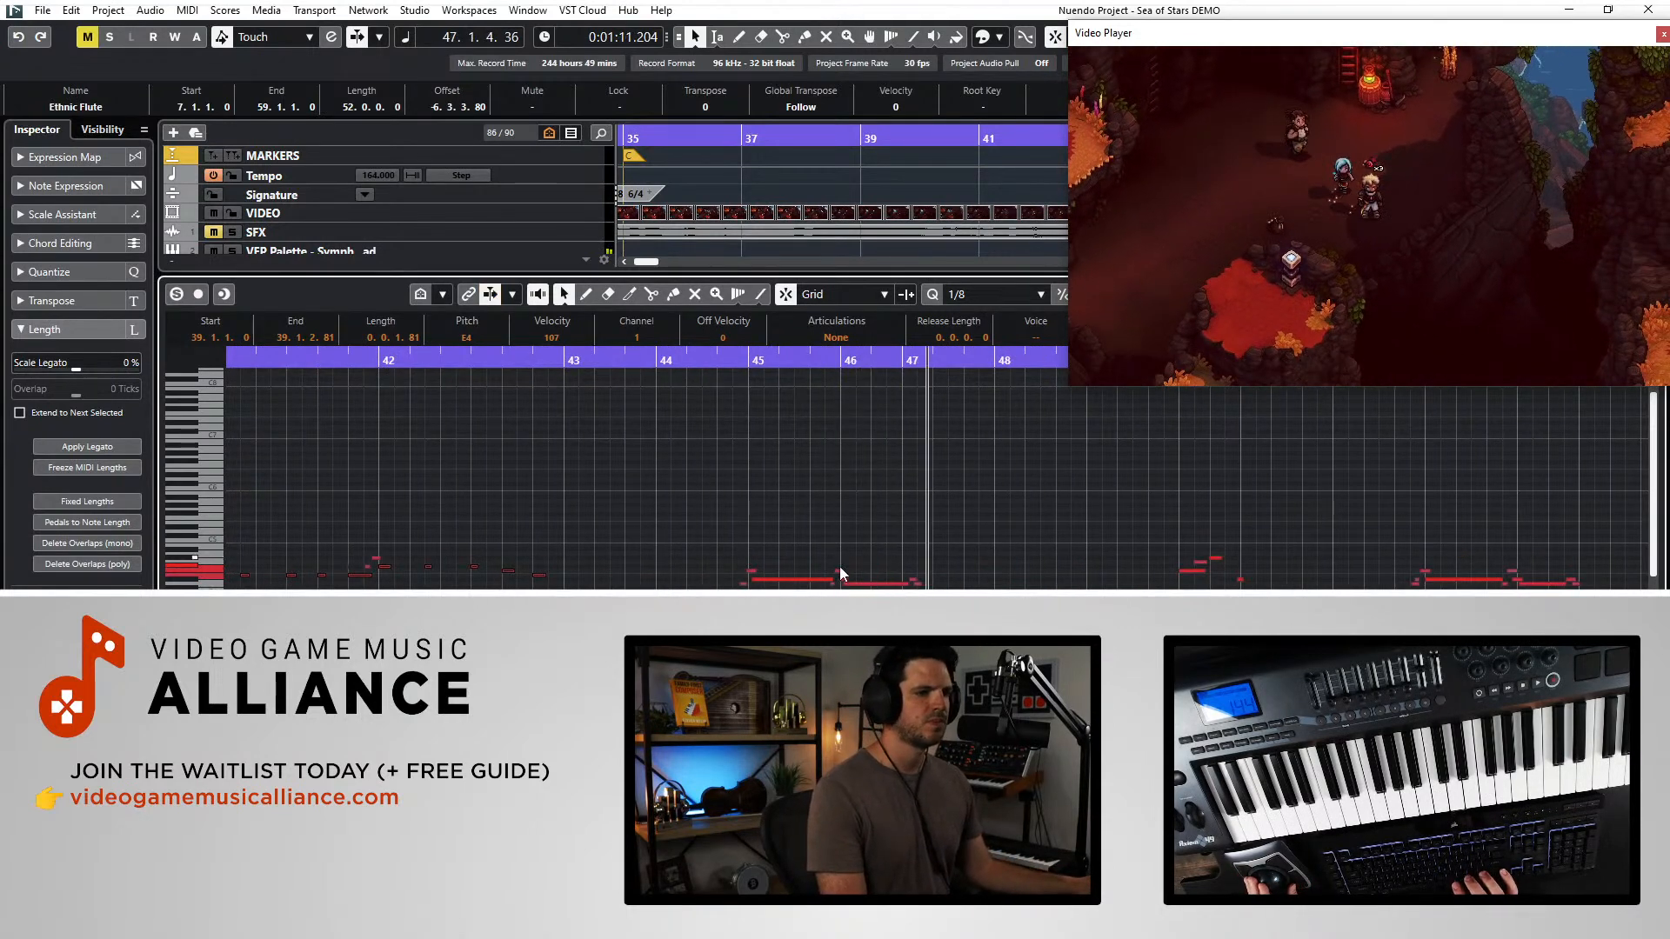
# - Remove the stray short note at bar 46, pull the closing short notes ahead of bar 47 and shorten the D4 before them
pyautogui.moveTo(837, 560); pyautogui.dragTo(846, 579)
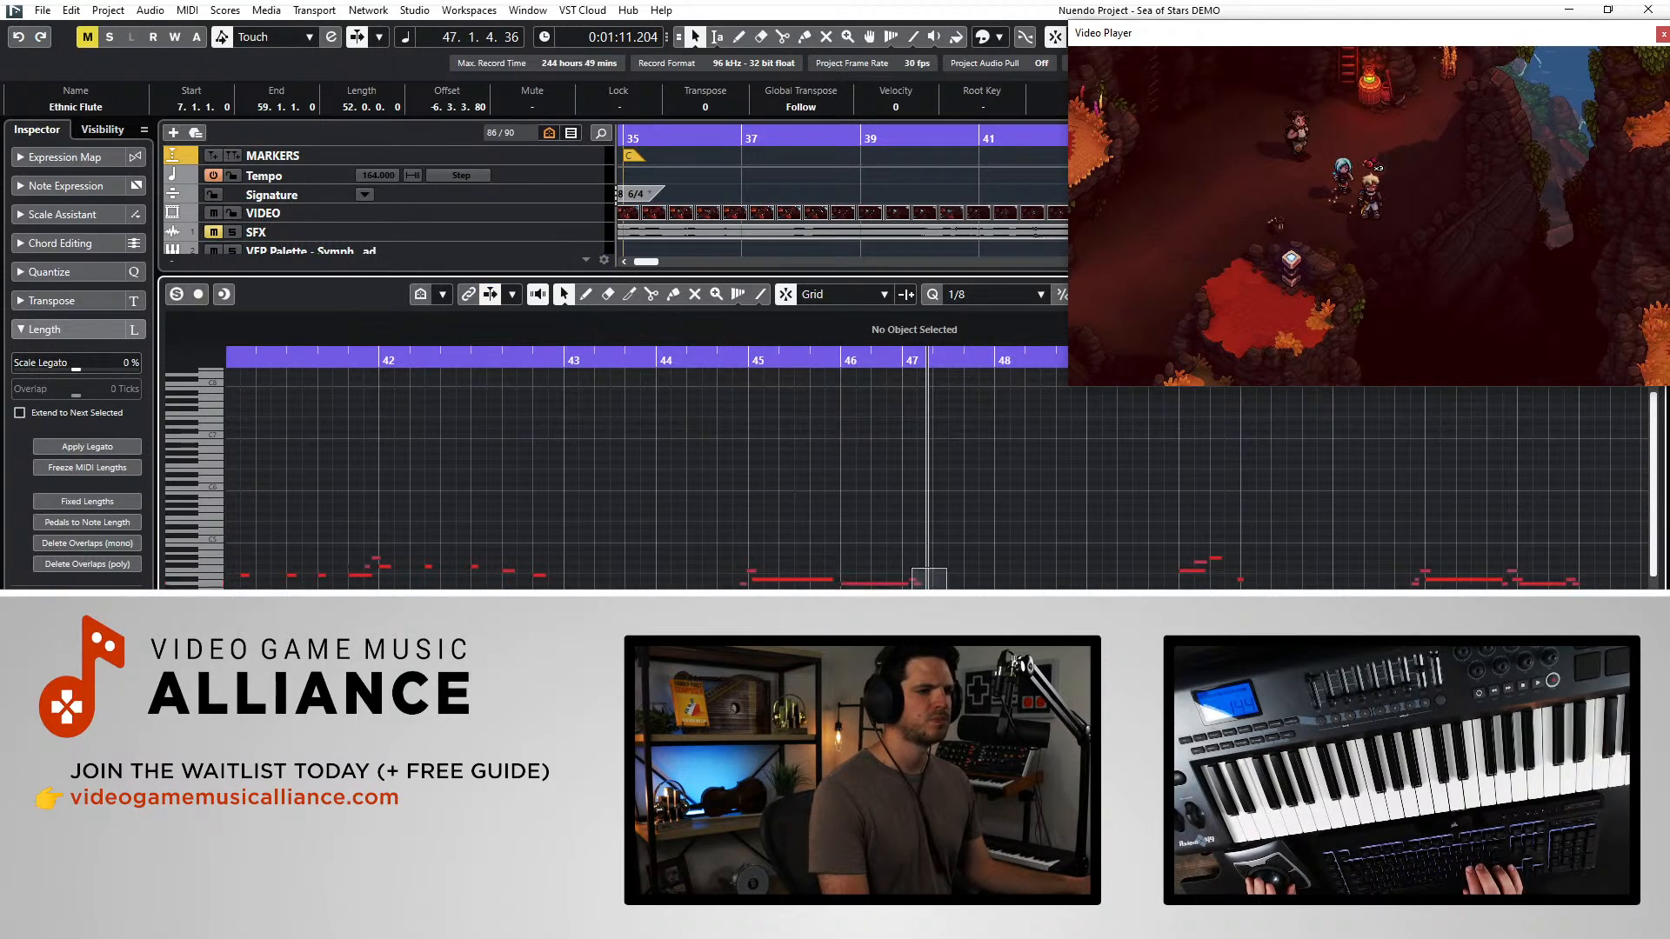
pyautogui.moveTo(911, 570); pyautogui.dragTo(900, 581)
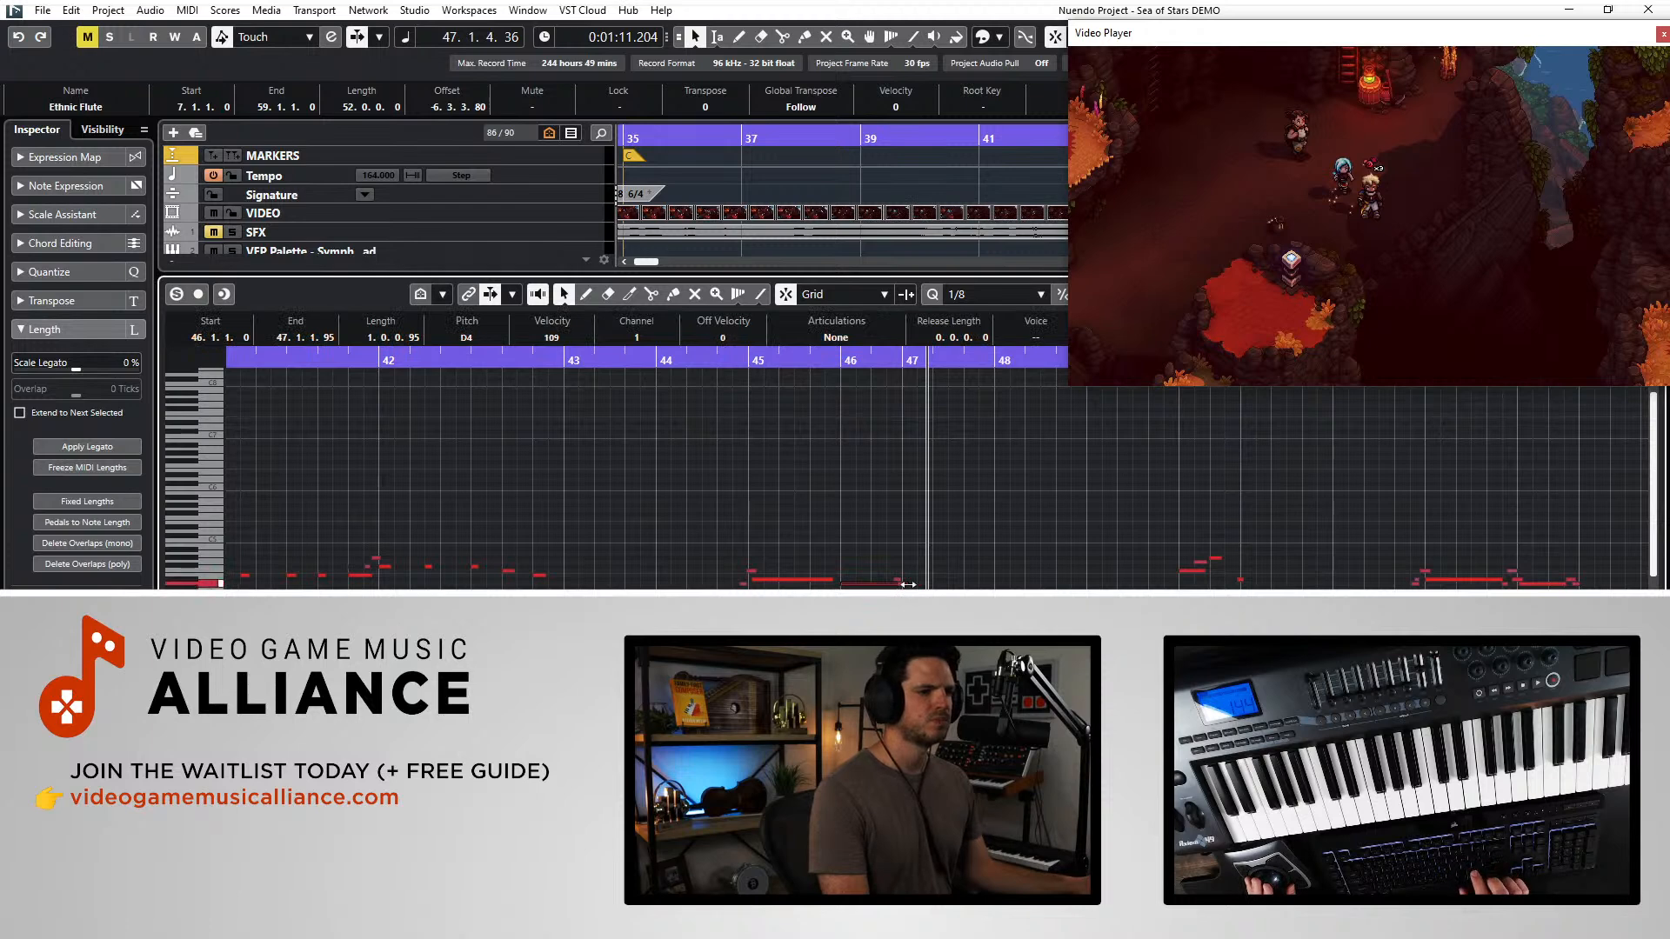
pyautogui.press('KP_Subtract')
pyautogui.press('space')
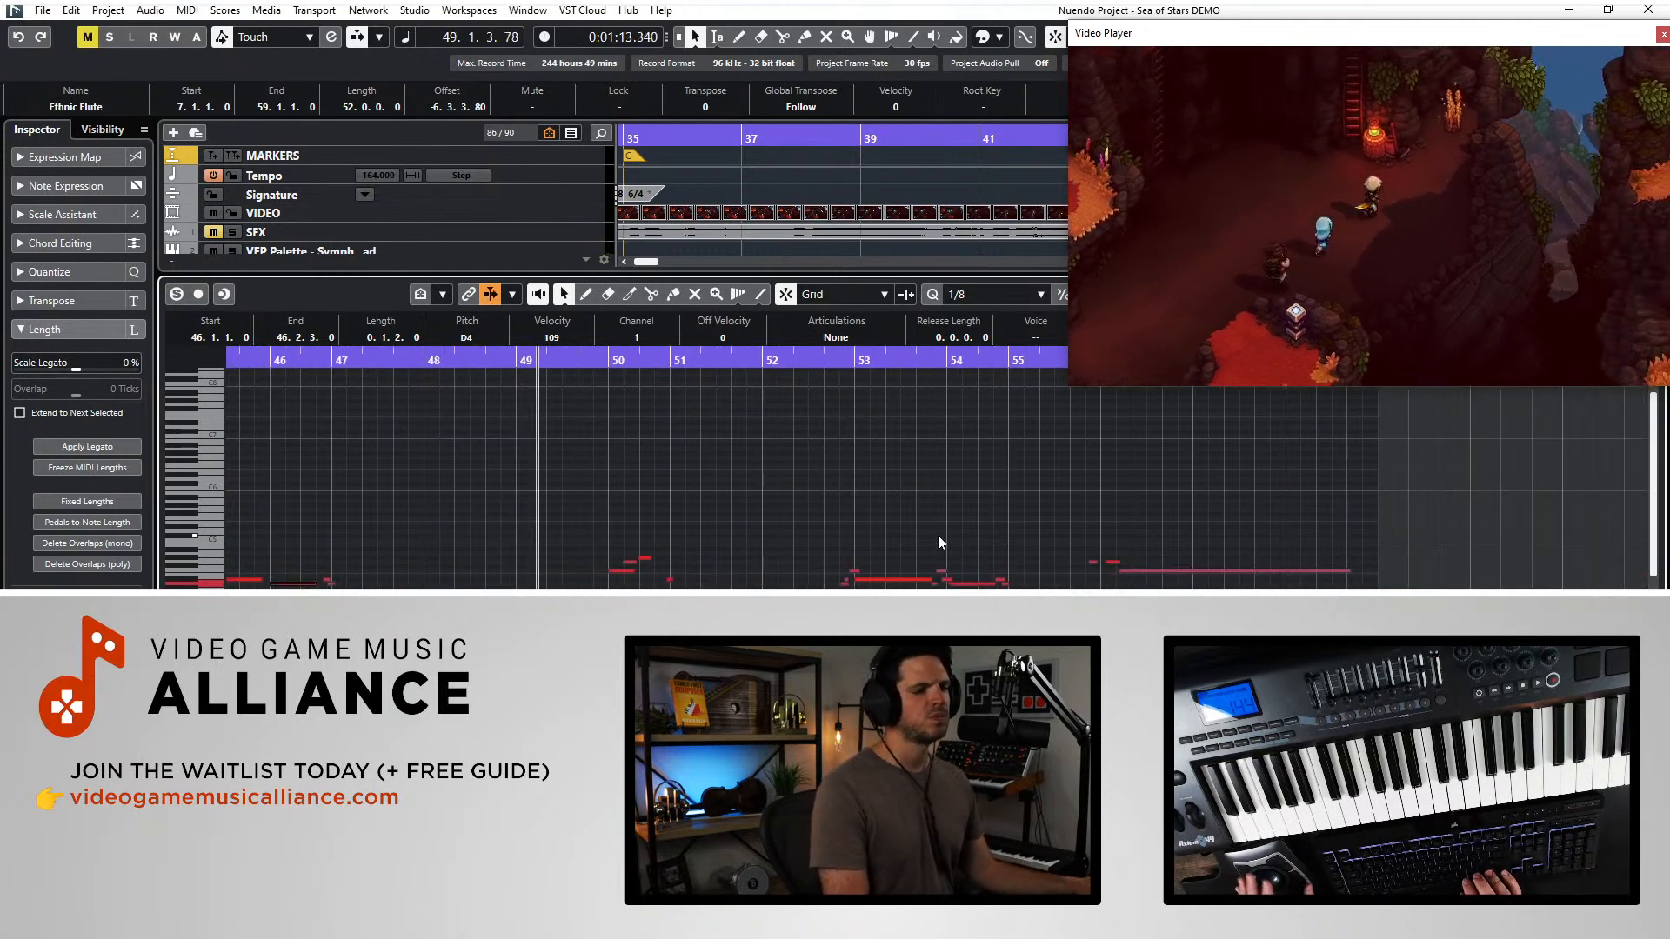
# - Replay the passage around bar 50 and delete the group of flute notes at bar 50
pyautogui.click(605, 567)
pyautogui.press('space')
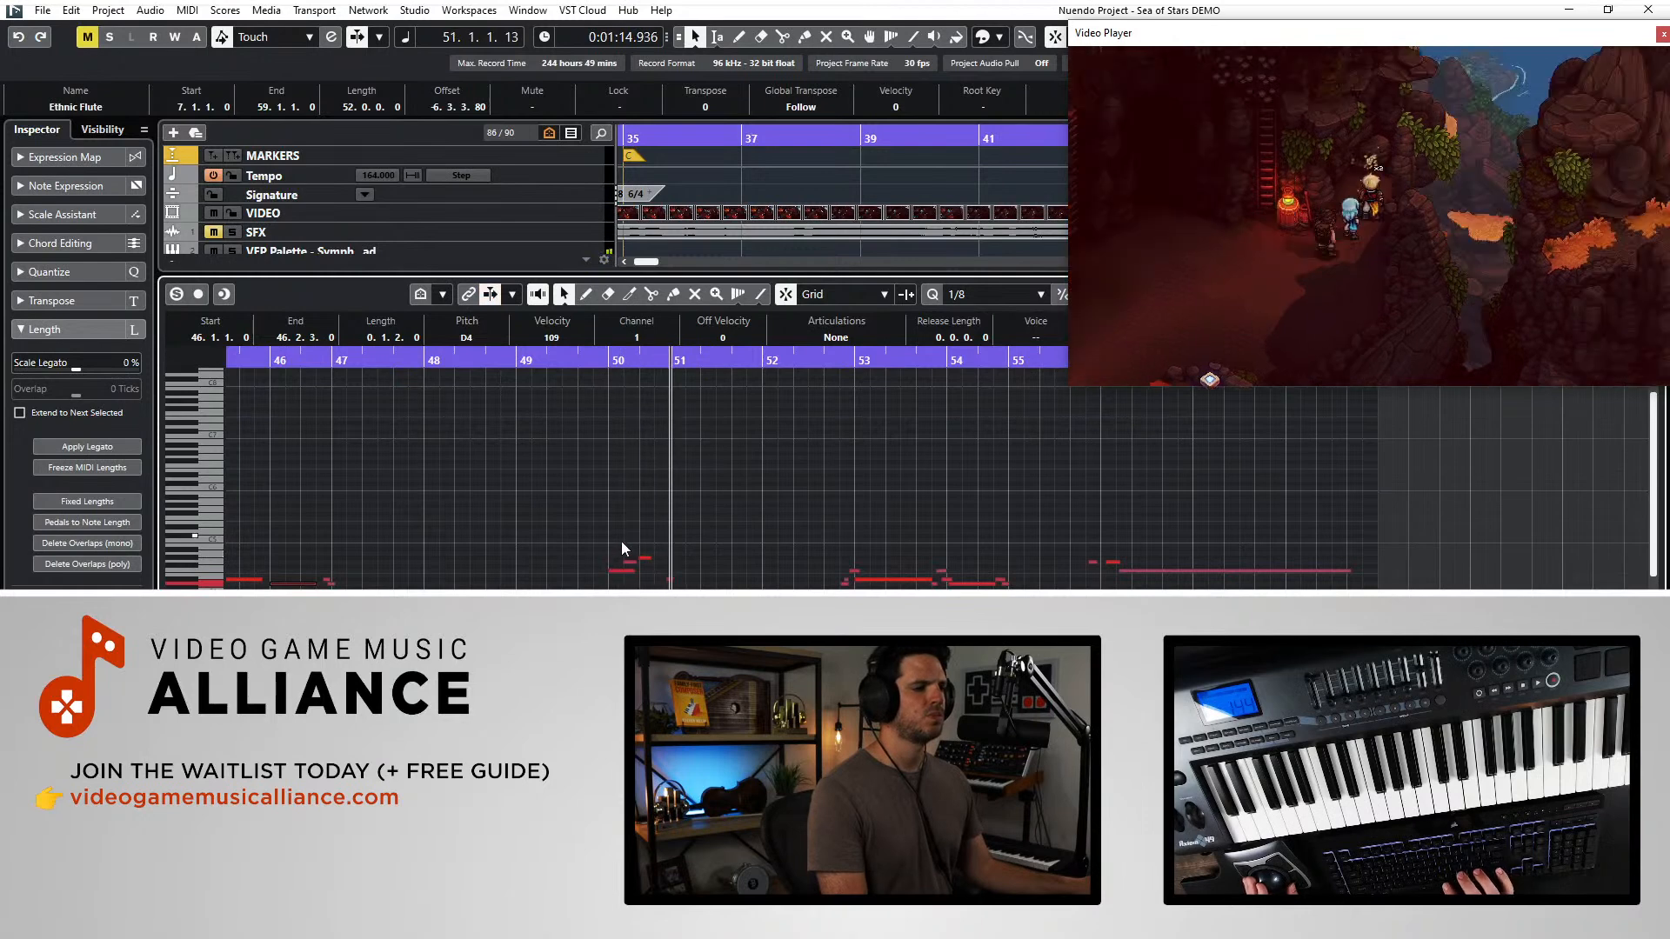
pyautogui.press('KP_Subtract')
pyautogui.press('KP_Subtract')
pyautogui.press('space')
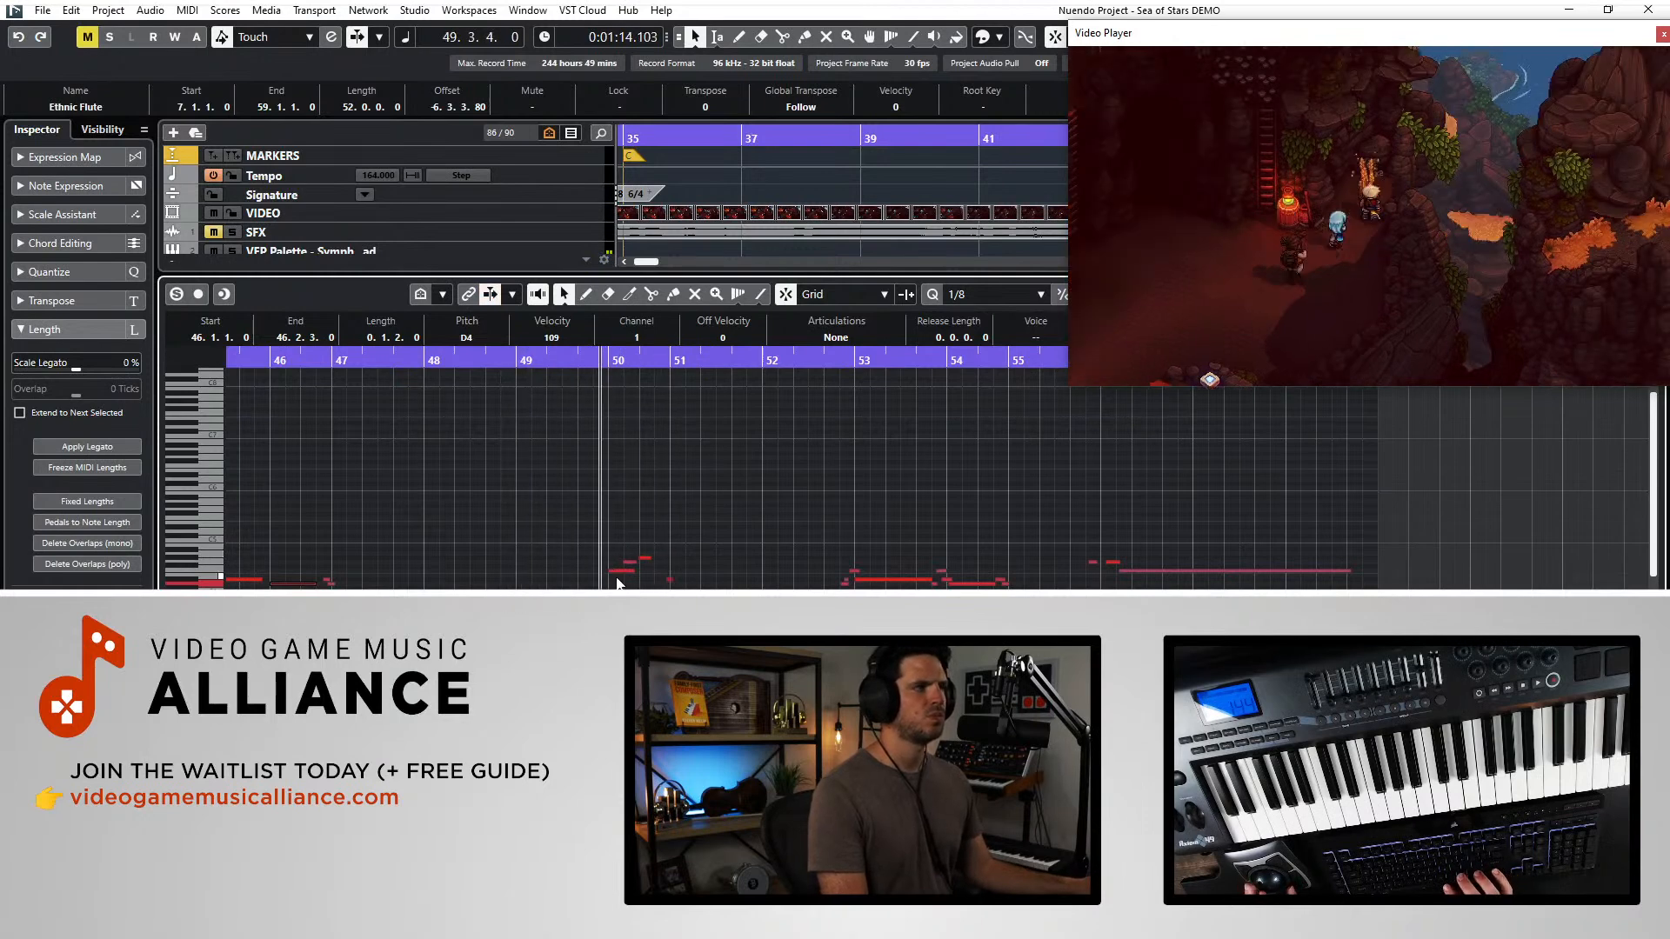
pyautogui.moveTo(603, 529); pyautogui.dragTo(654, 587)
pyautogui.press('Delete')
# - Rewind to bar 47 and play the edited flute part with auto-scroll turned on
pyautogui.press('space')
pyautogui.press('KP_Subtract')
pyautogui.press('KP_Subtract')
pyautogui.press('KP_Subtract')
pyautogui.press('KP_Subtract')
pyautogui.press('KP_Subtract')
pyautogui.press('KP_Subtract')
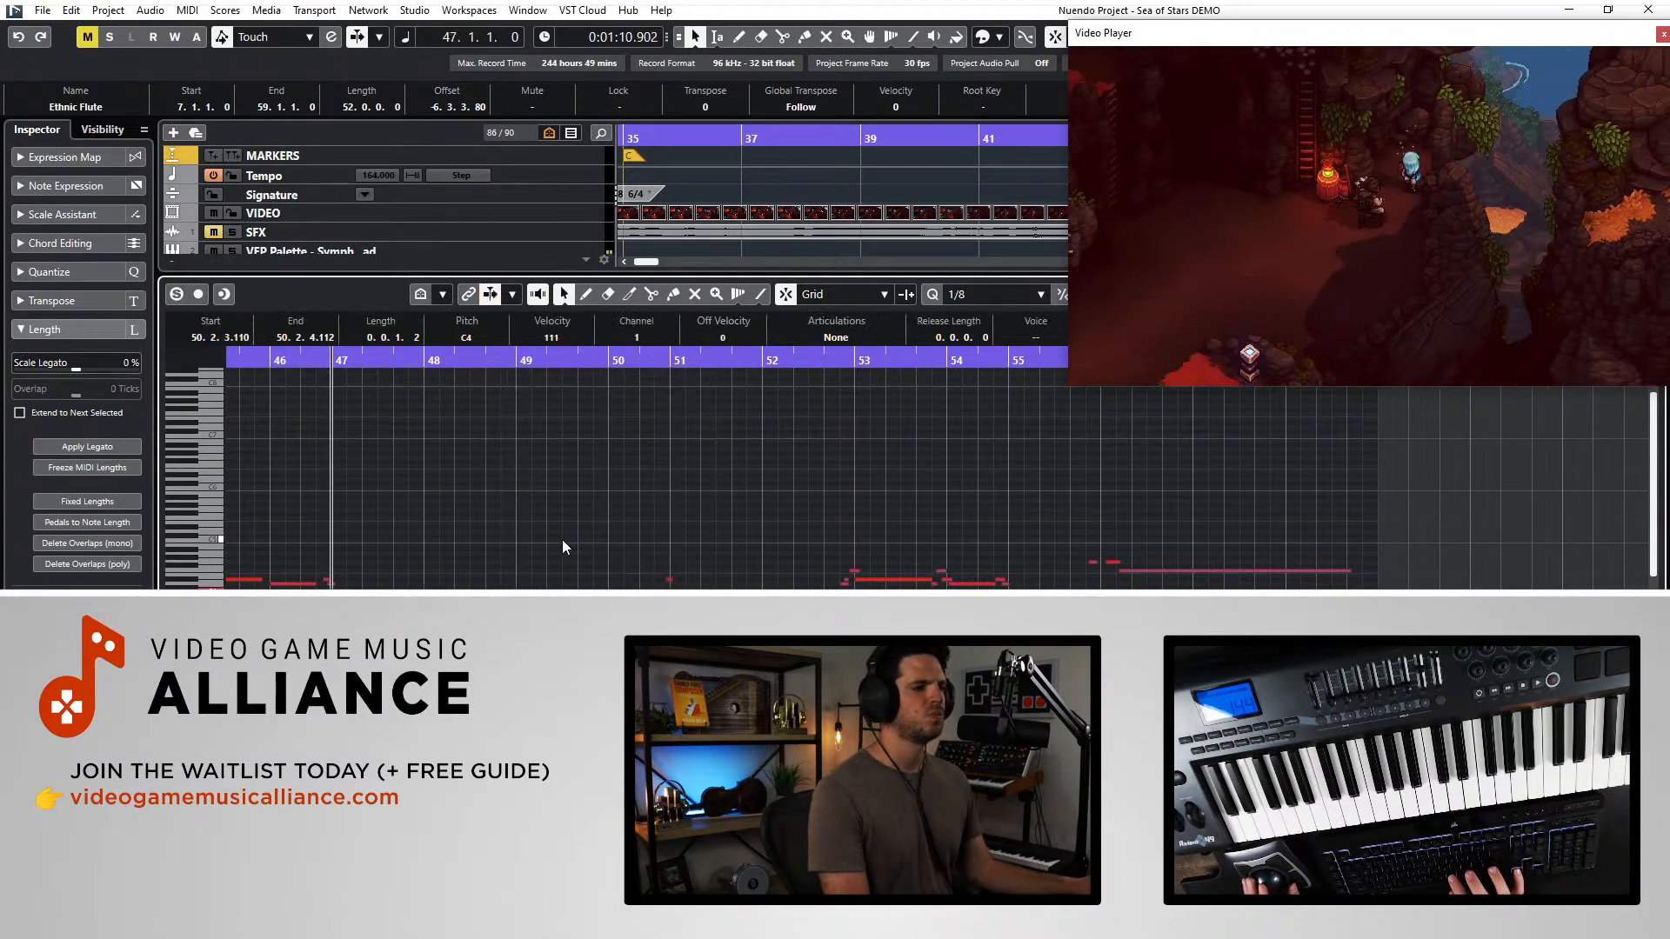
pyautogui.press('space')
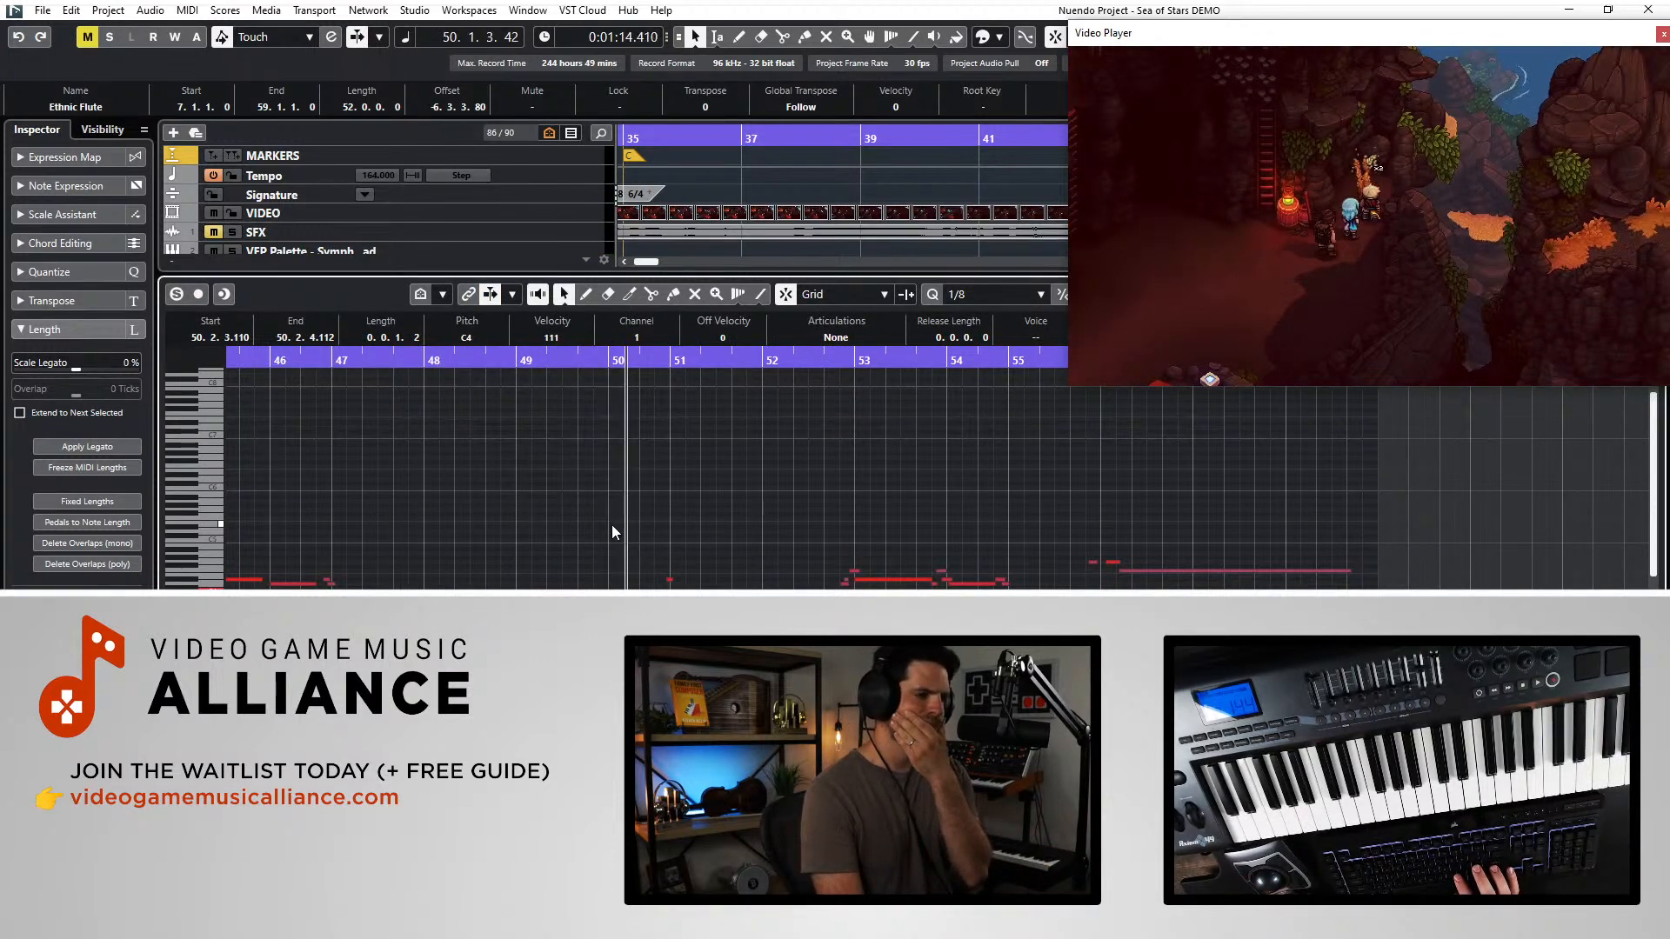
pyautogui.press('f')
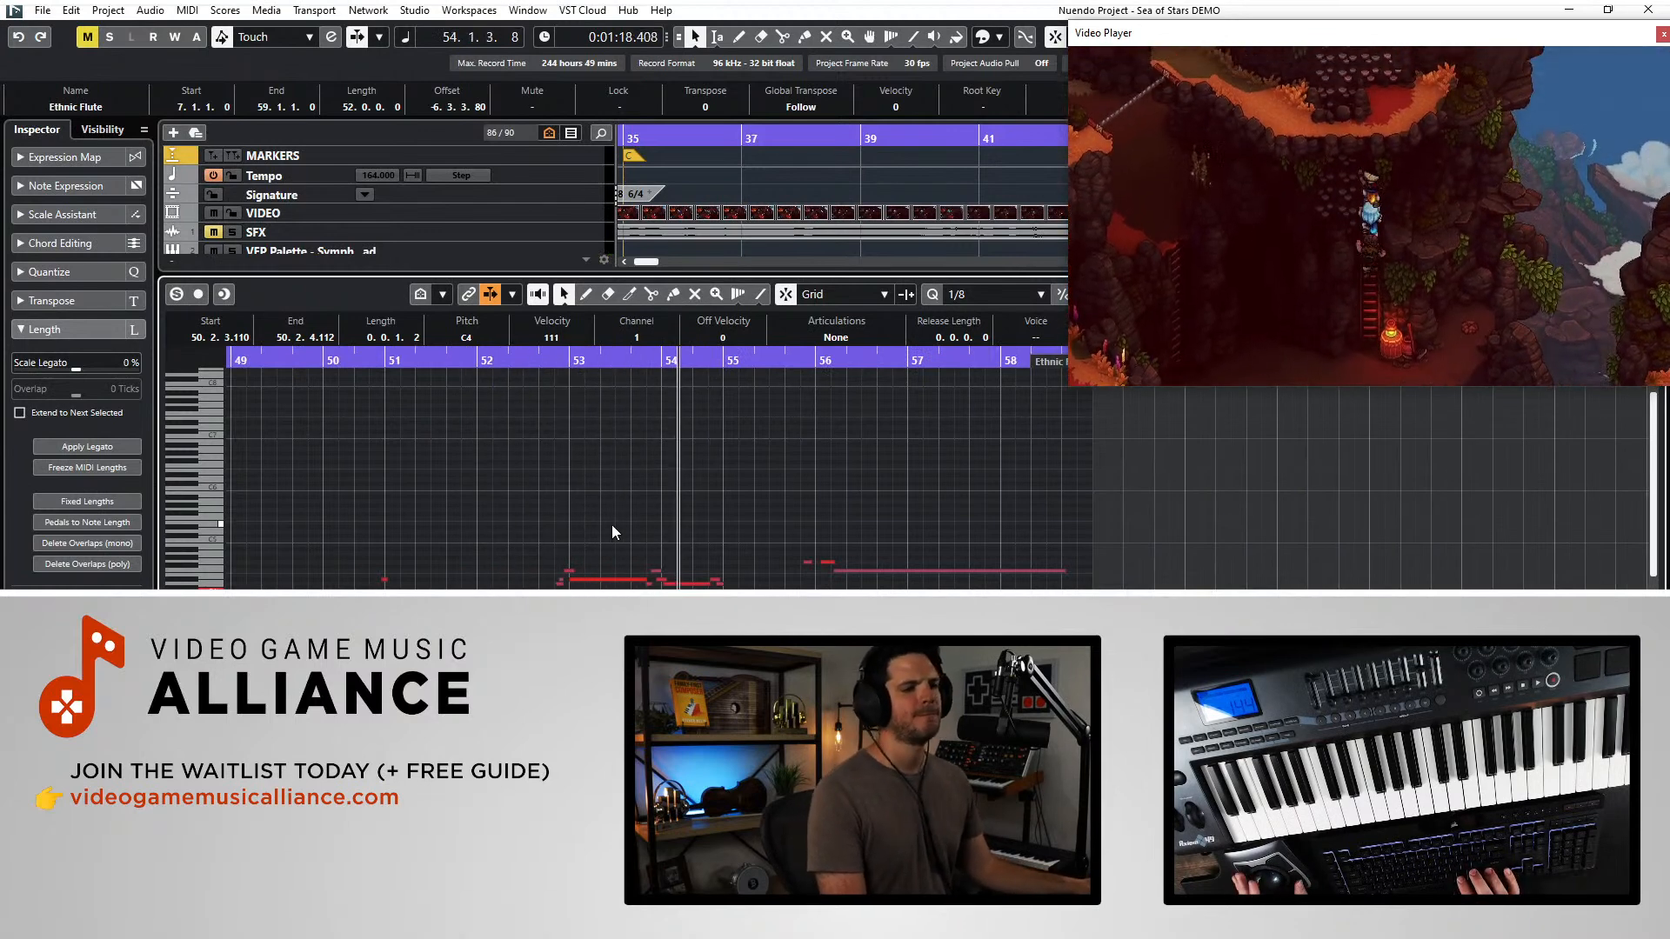
# - Delete the short note leading into bar 54 and extend the D#4 of bar 53 up to bar 54
pyautogui.press('space')
pyautogui.moveTo(655, 565); pyautogui.dragTo(664, 582)
pyautogui.press('Delete')
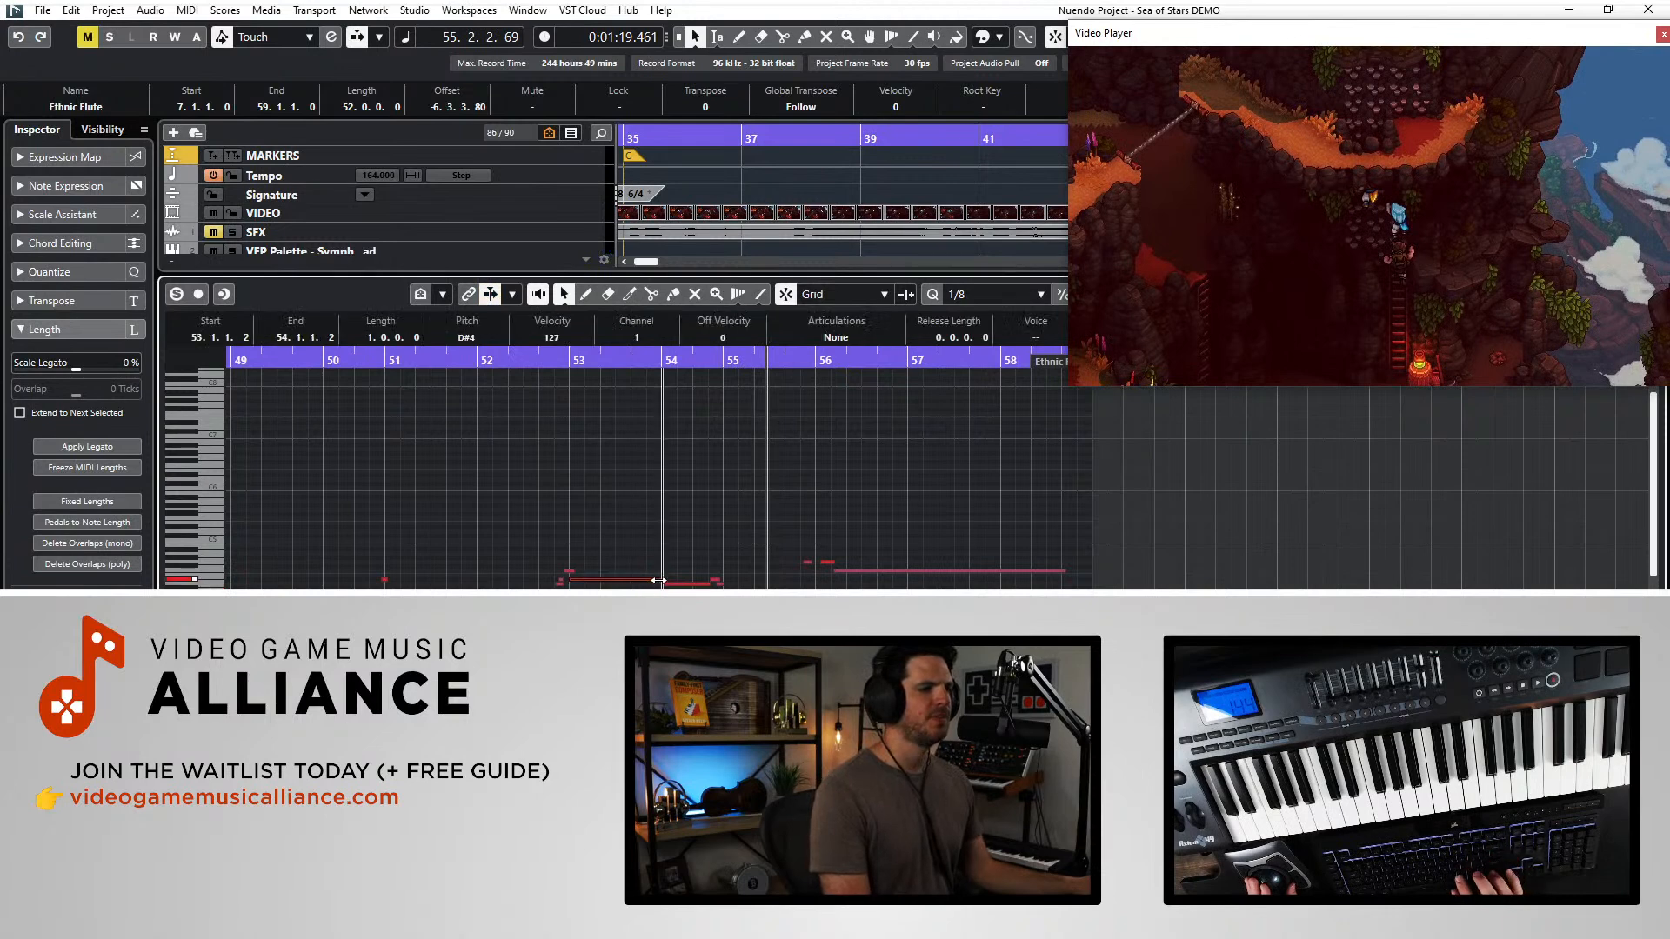
pyautogui.press('space')
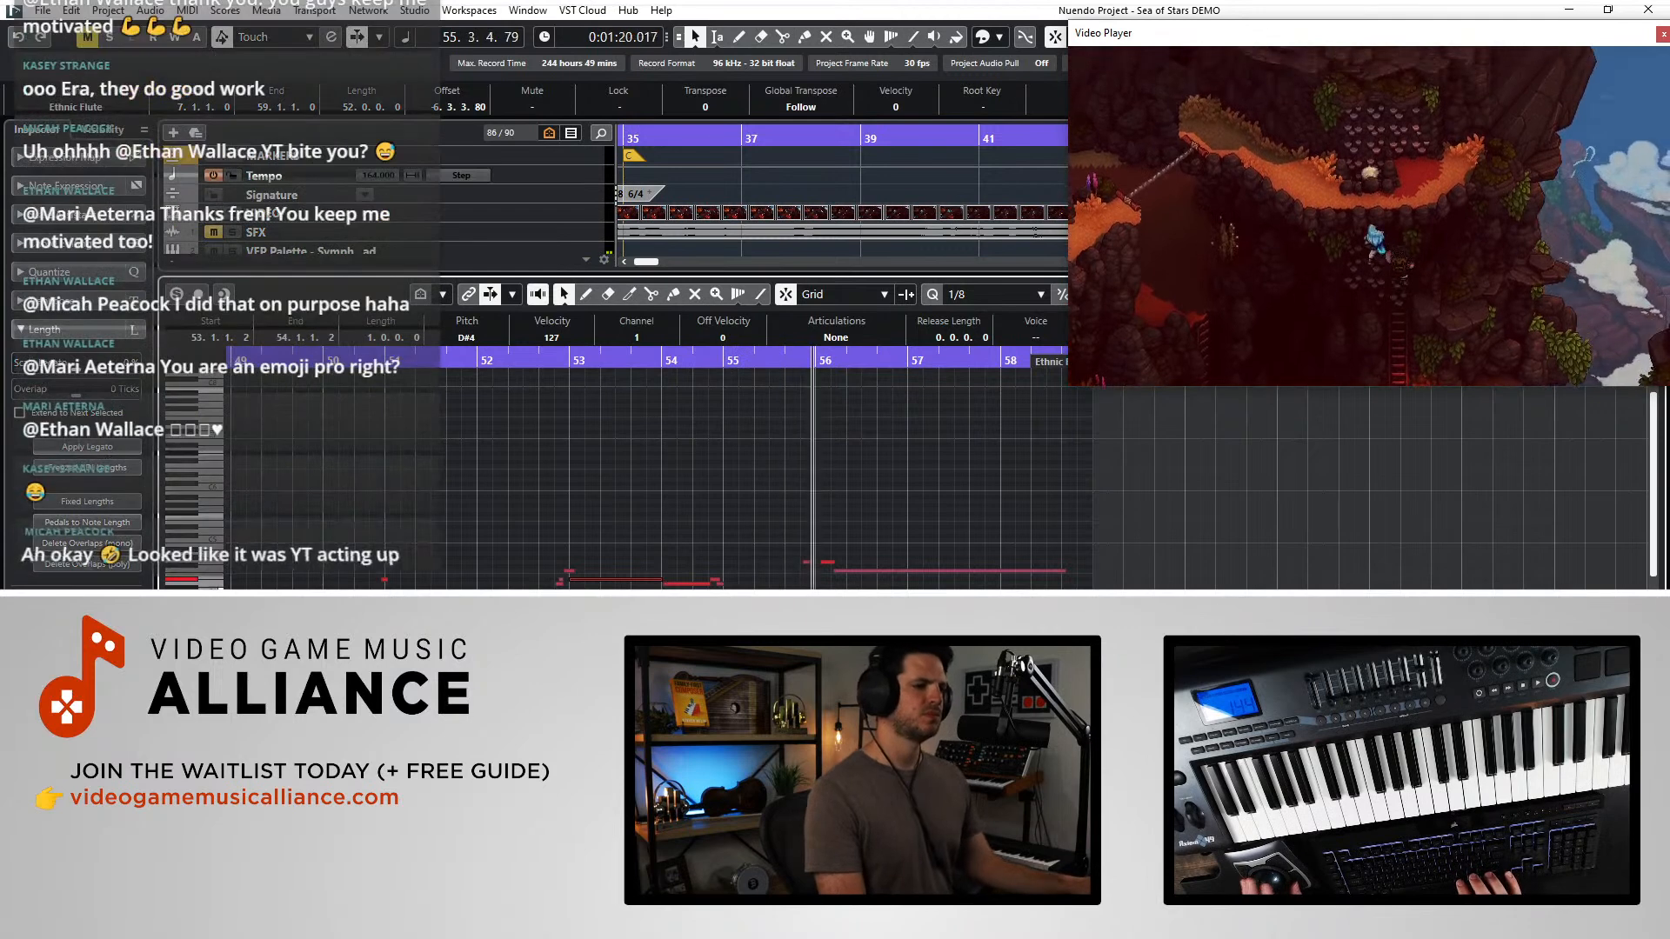
# - Move the flute notes around bar 56 slightly earlier and bring the short G4 lead-in down to F4
pyautogui.press('space')
pyautogui.moveTo(799, 551); pyautogui.dragTo(834, 581)
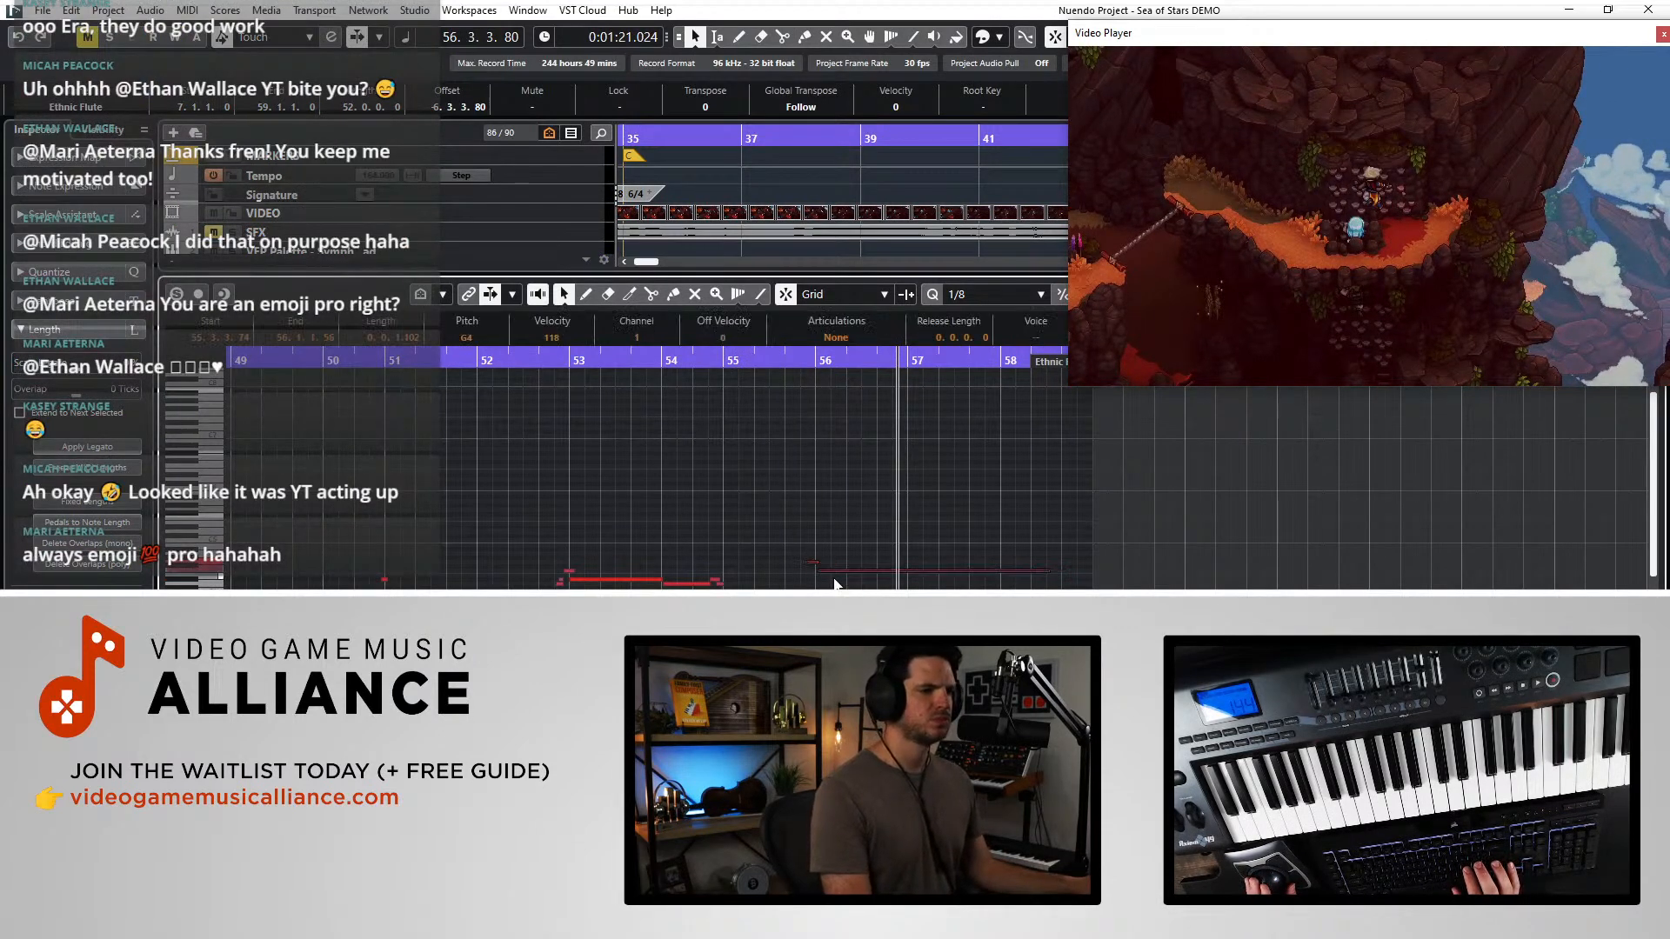
pyautogui.hotkey('ctrl', 'Left')
pyautogui.press('Down')
pyautogui.press('Down')
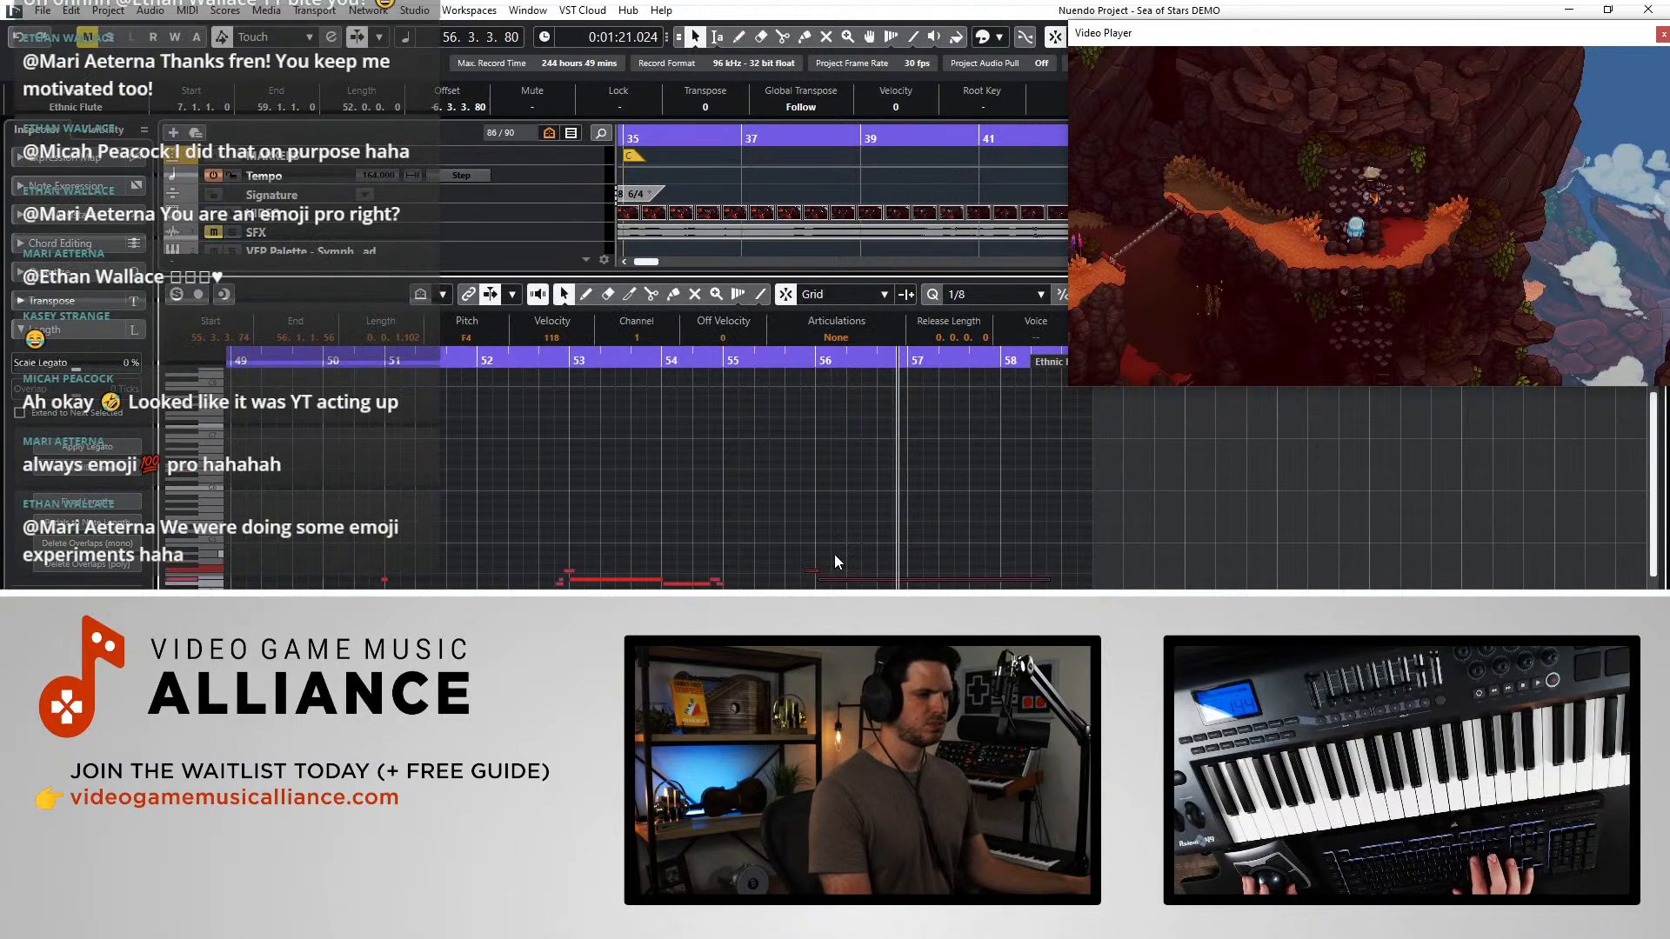
pyautogui.press('Up')
pyautogui.press('Up')
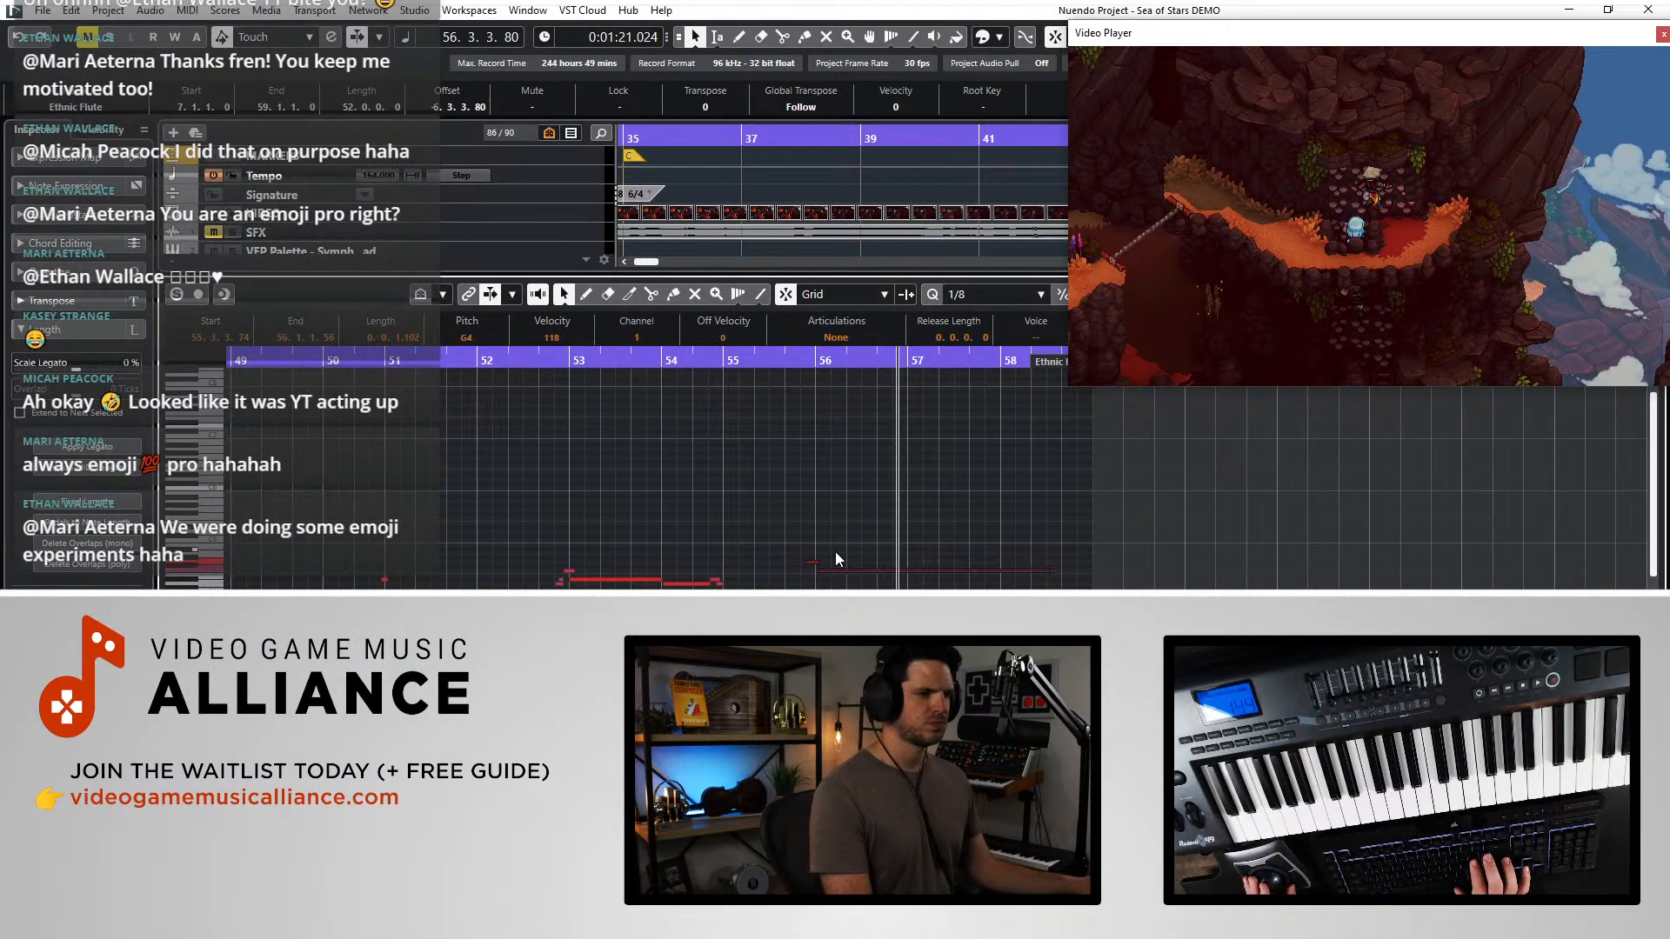
pyautogui.moveTo(834, 553)
pyautogui.mouseDown()
pyautogui.moveTo(836, 573)
pyautogui.moveTo(818, 568)
pyautogui.mouseUp()
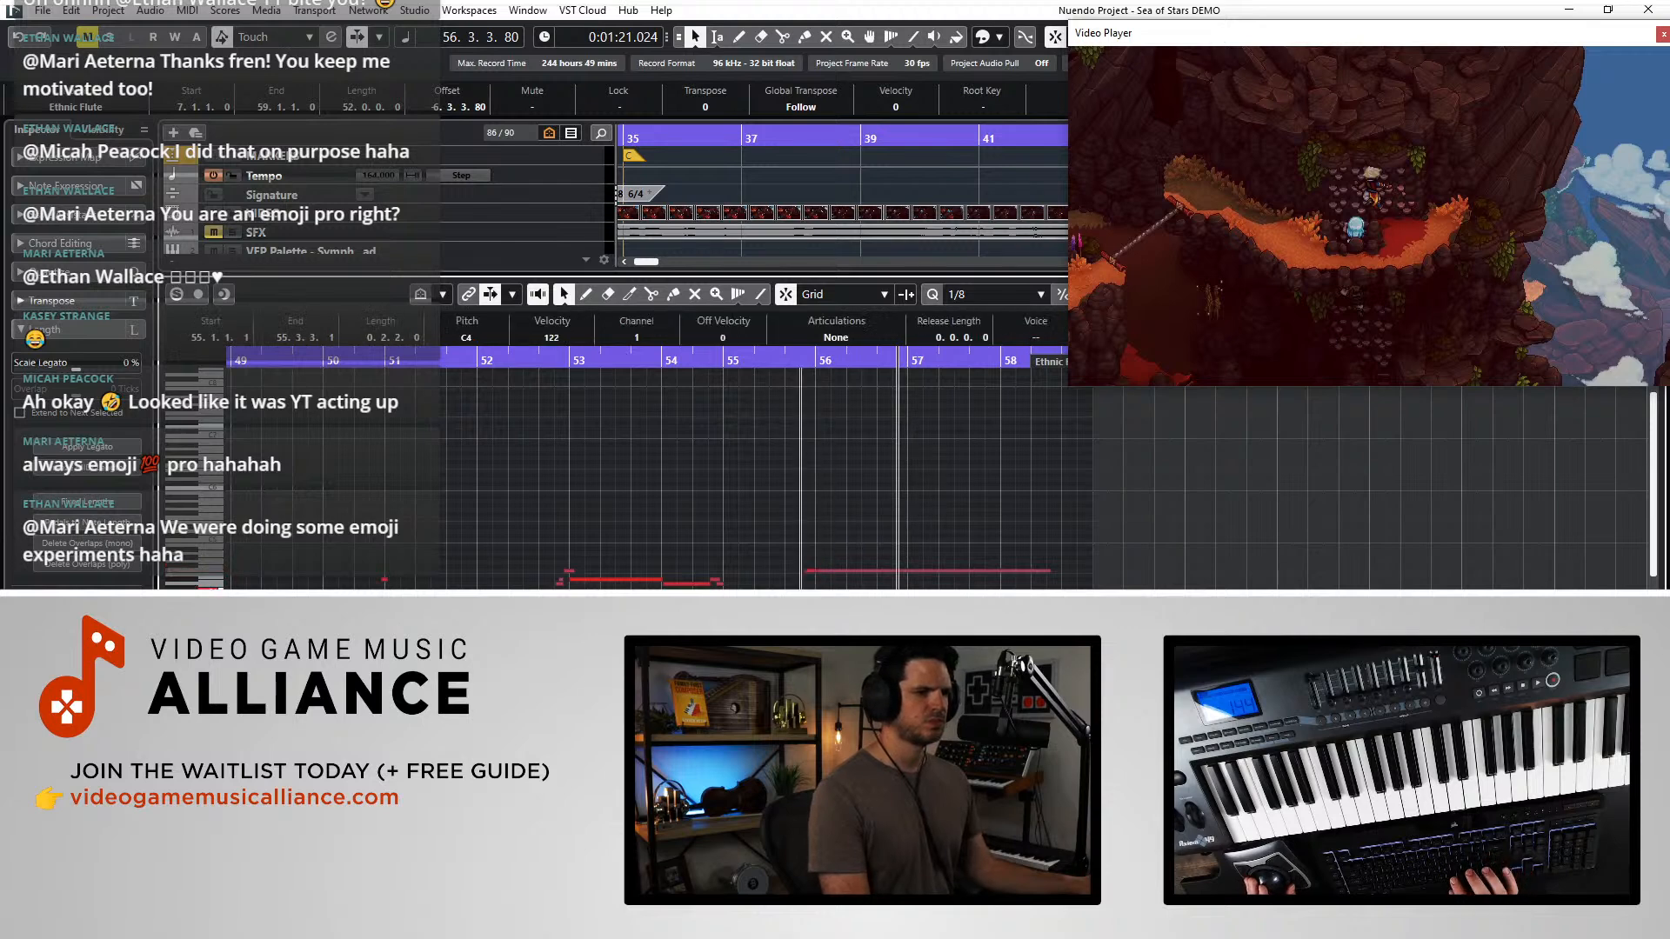
# - Play the passage at bar 56 and adjust the join between the short F4 lead-in and the long F4 at bar 56
pyautogui.press('space')
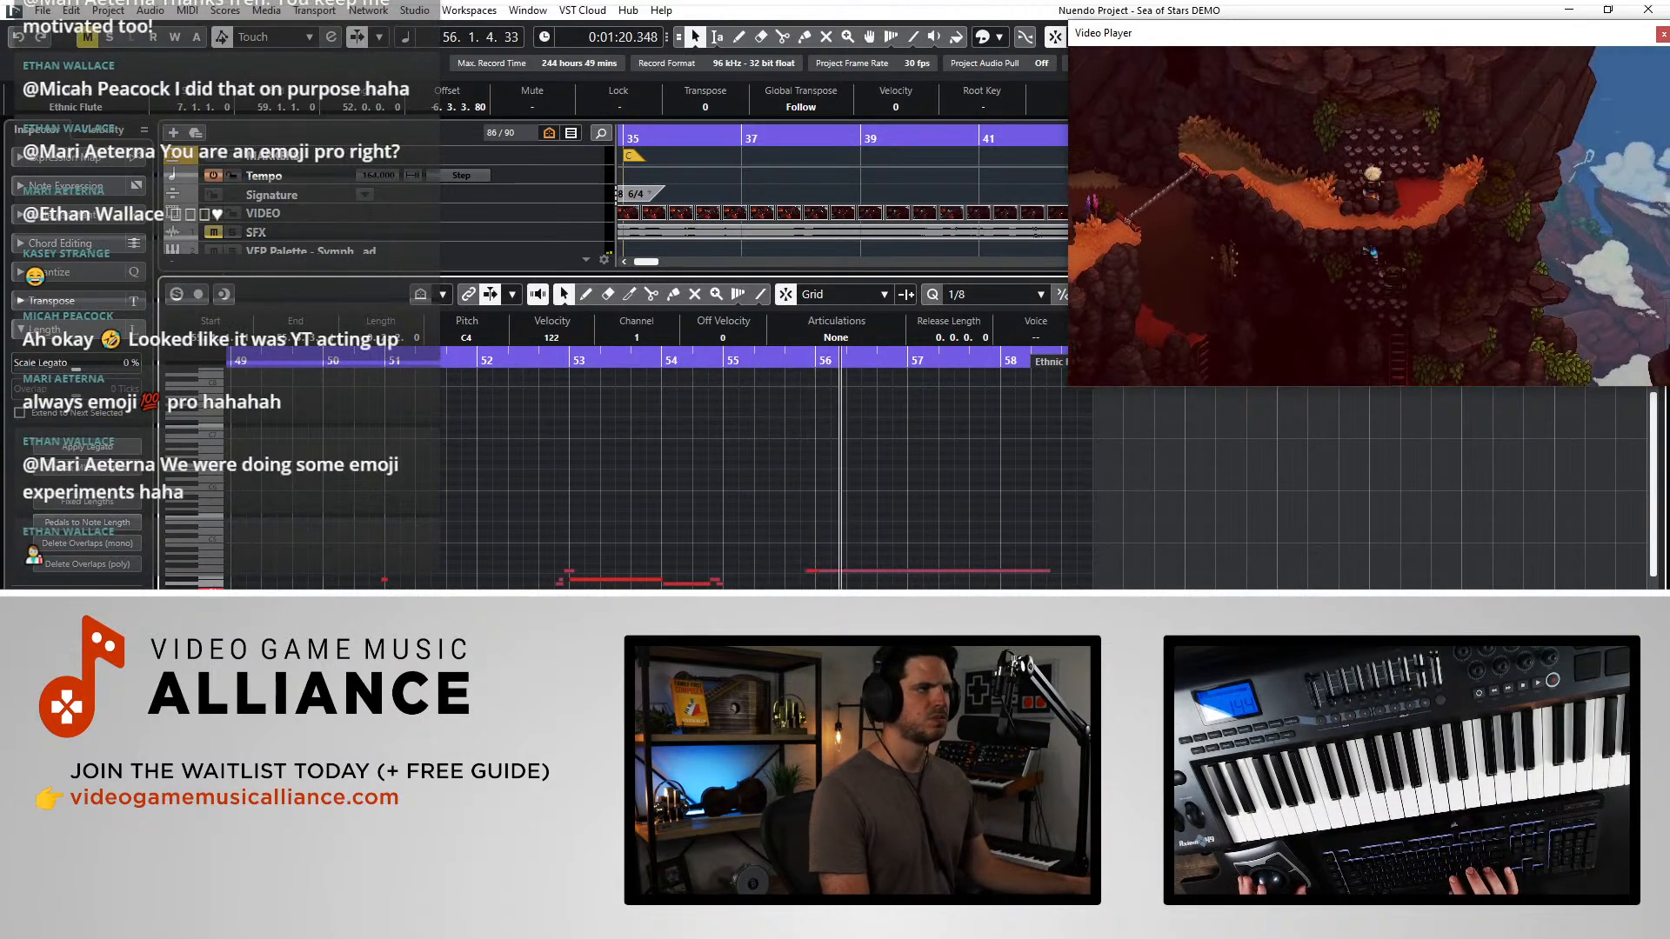
pyautogui.press('space')
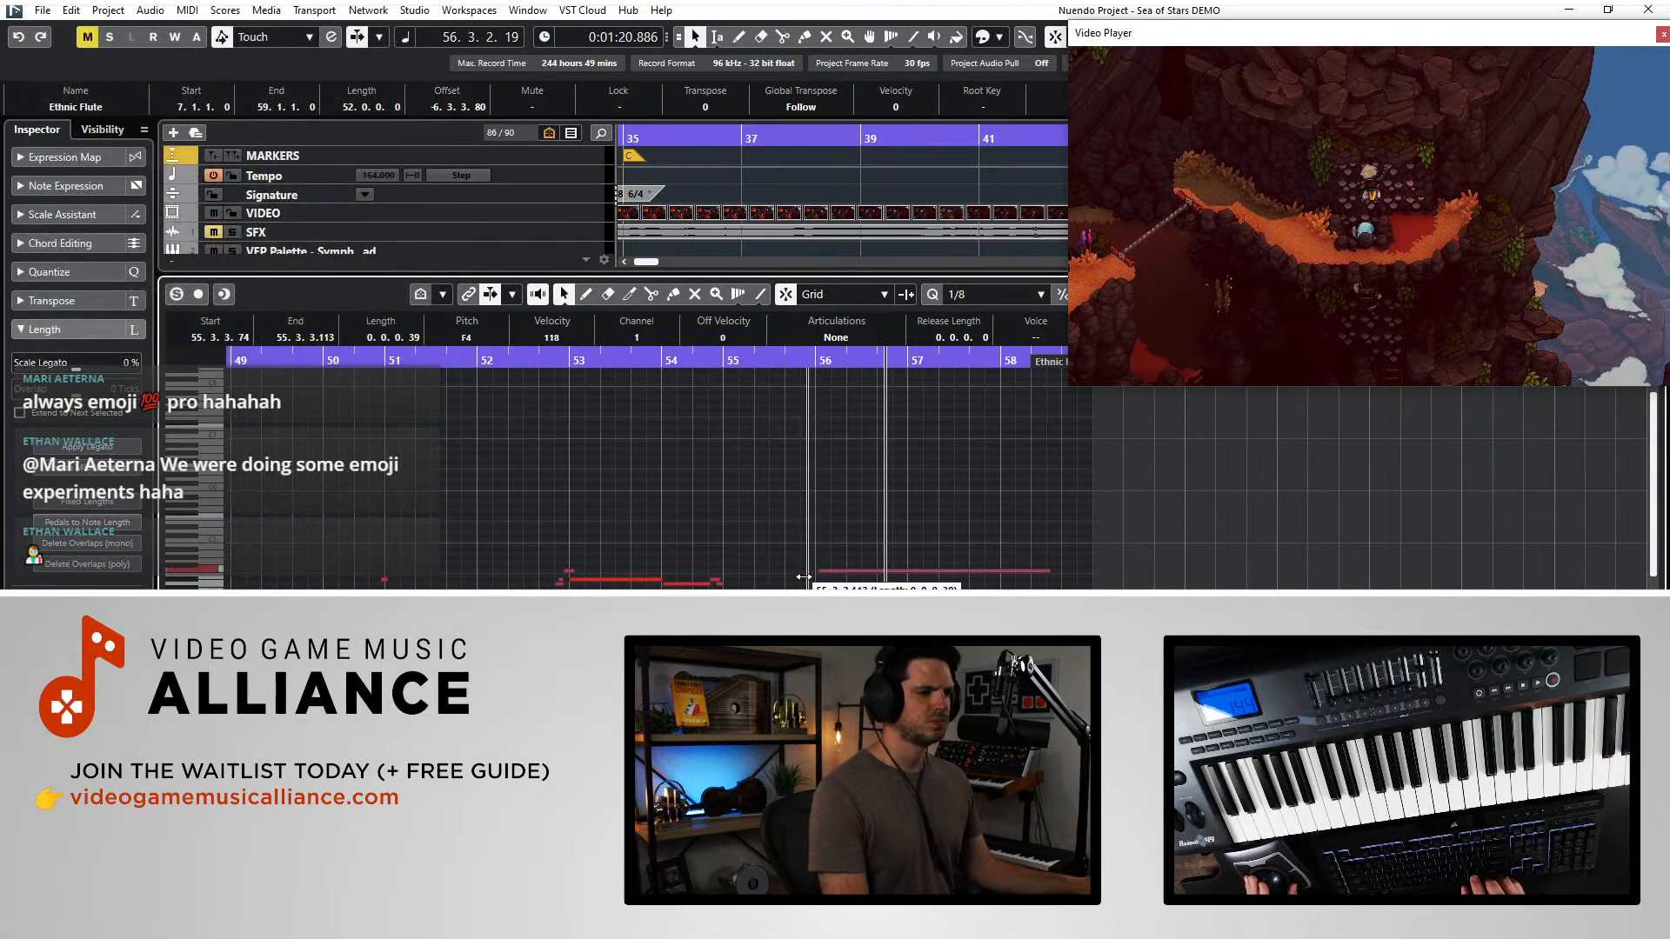
pyautogui.moveTo(804, 577); pyautogui.dragTo(809, 574)
pyautogui.click(826, 570)
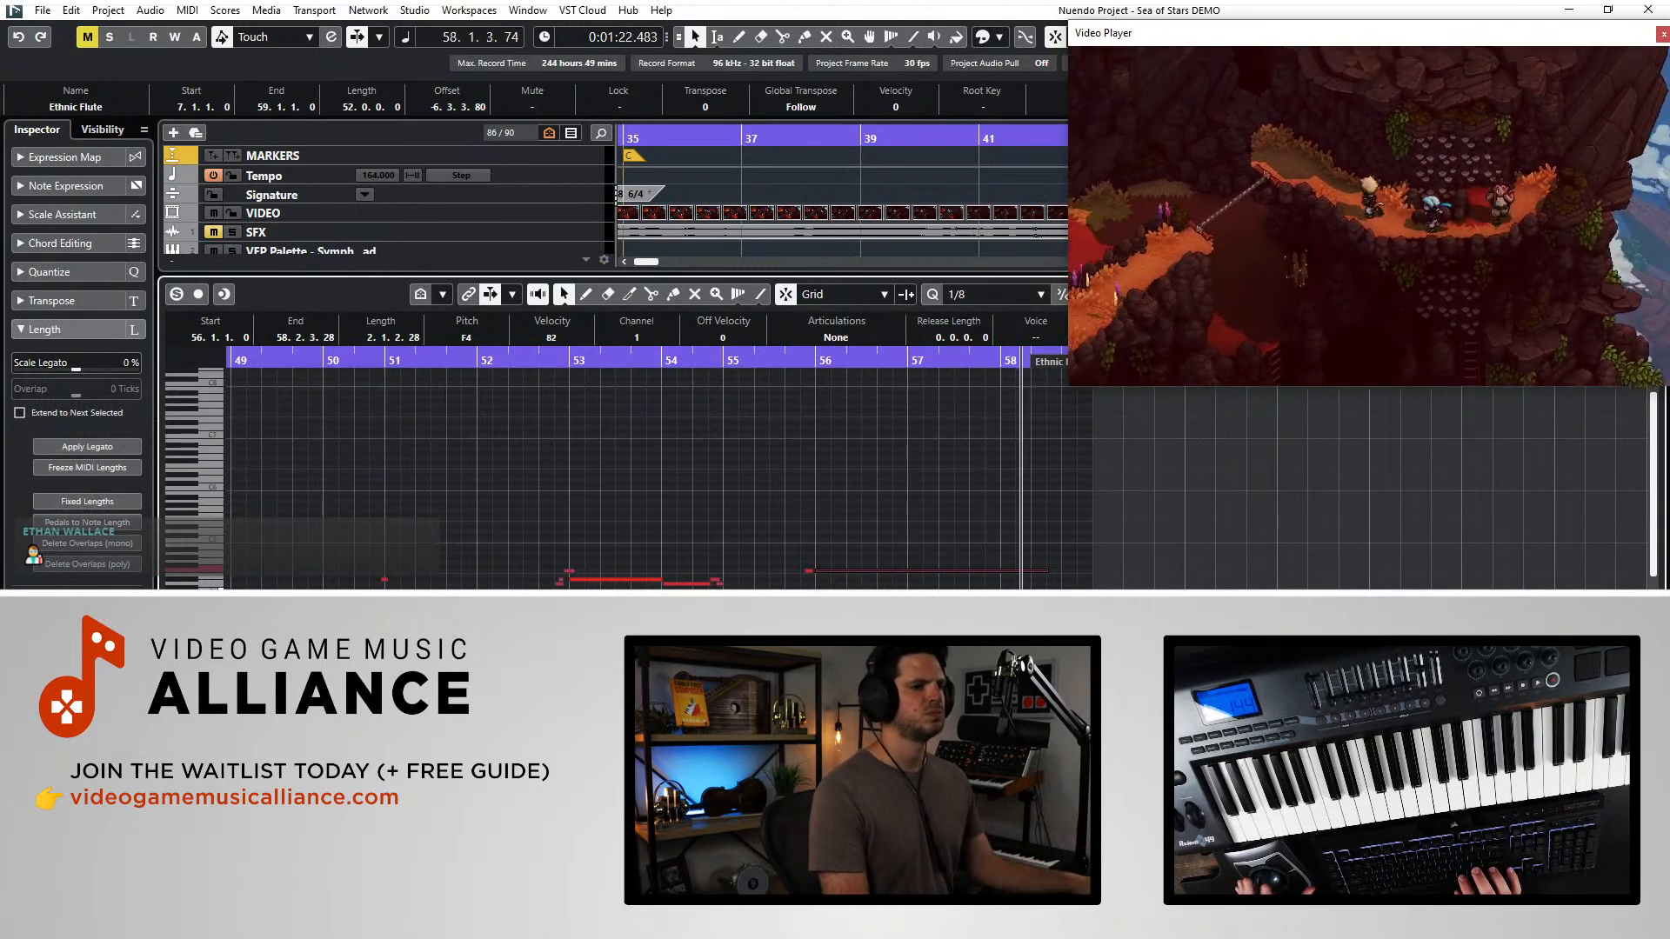
# - Rewind the project and play the edited flute part from about bar 51
pyautogui.press('KP_1')
pyautogui.press('space')
pyautogui.press('ctrl+KP_Subtract')
pyautogui.press('ctrl+KP_Subtract')
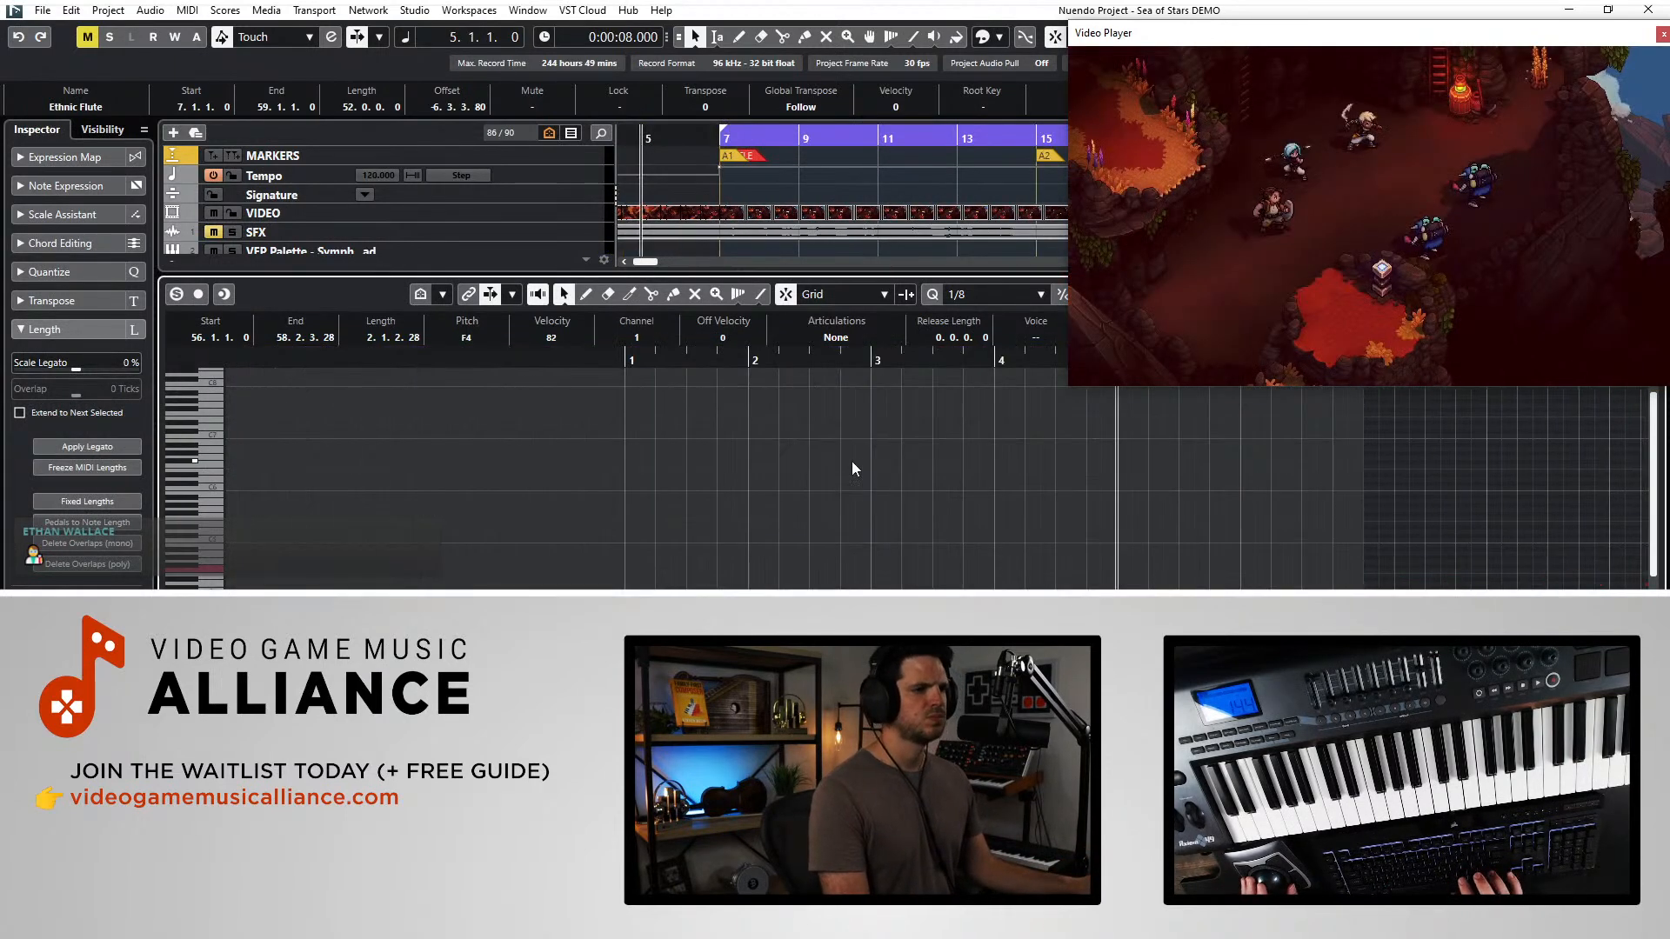
pyautogui.hscroll(10, 839, 463)
pyautogui.hscroll(15, 828, 461)
pyautogui.press('space')
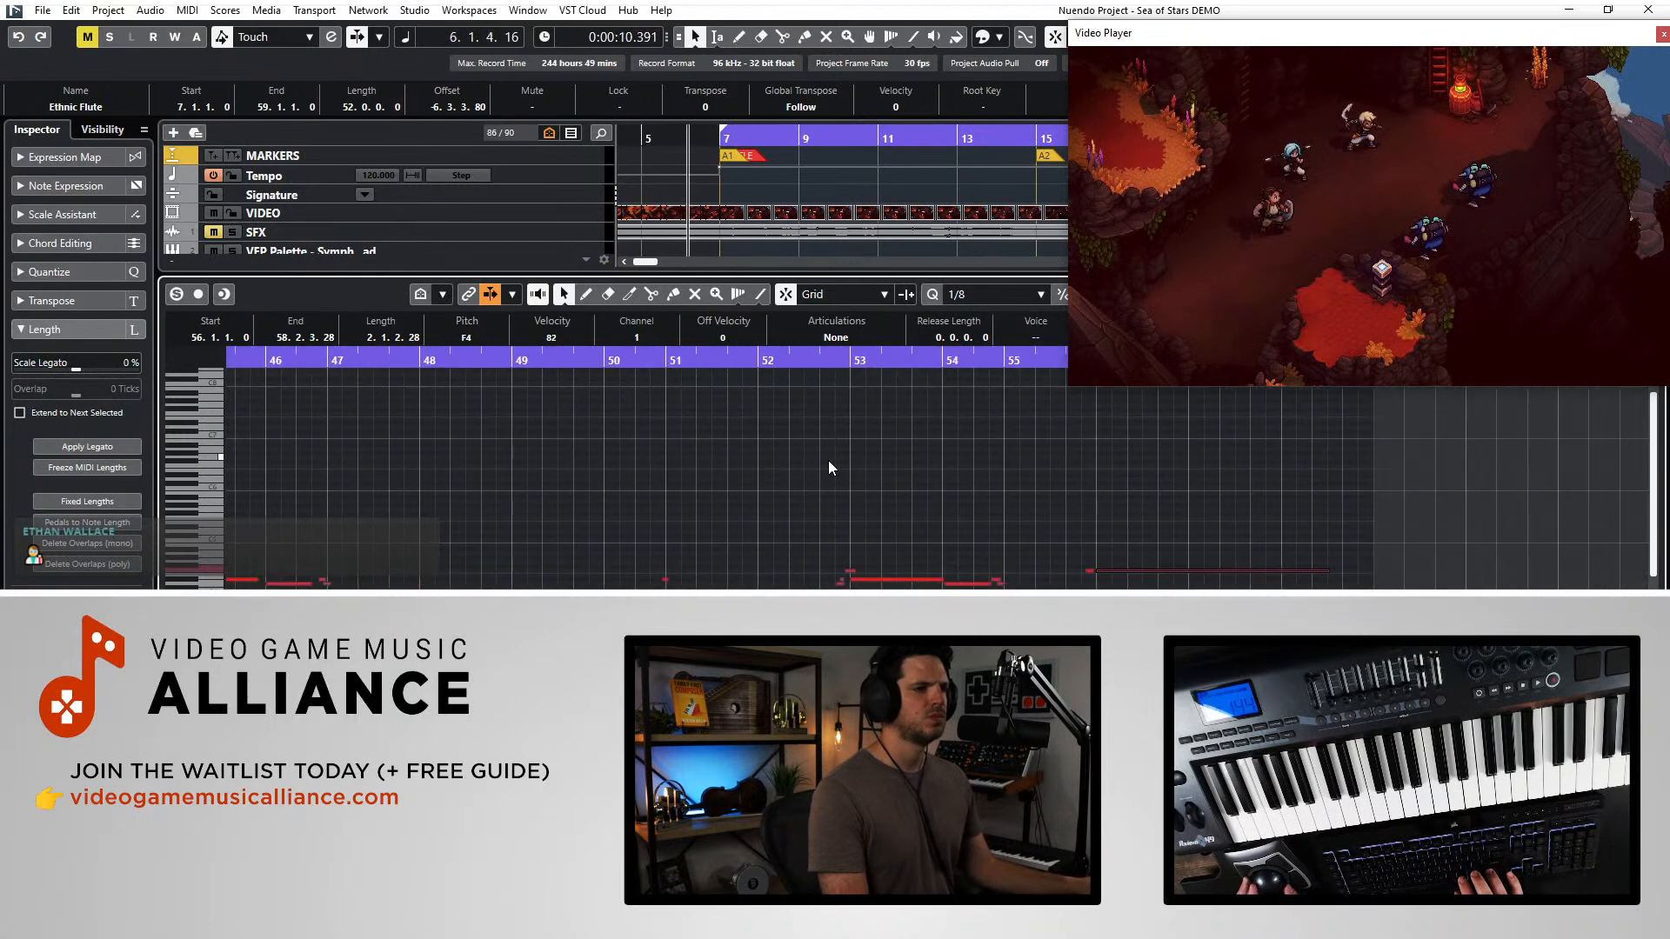
pyautogui.click(956, 358)
pyautogui.hscroll(3, 946, 554)
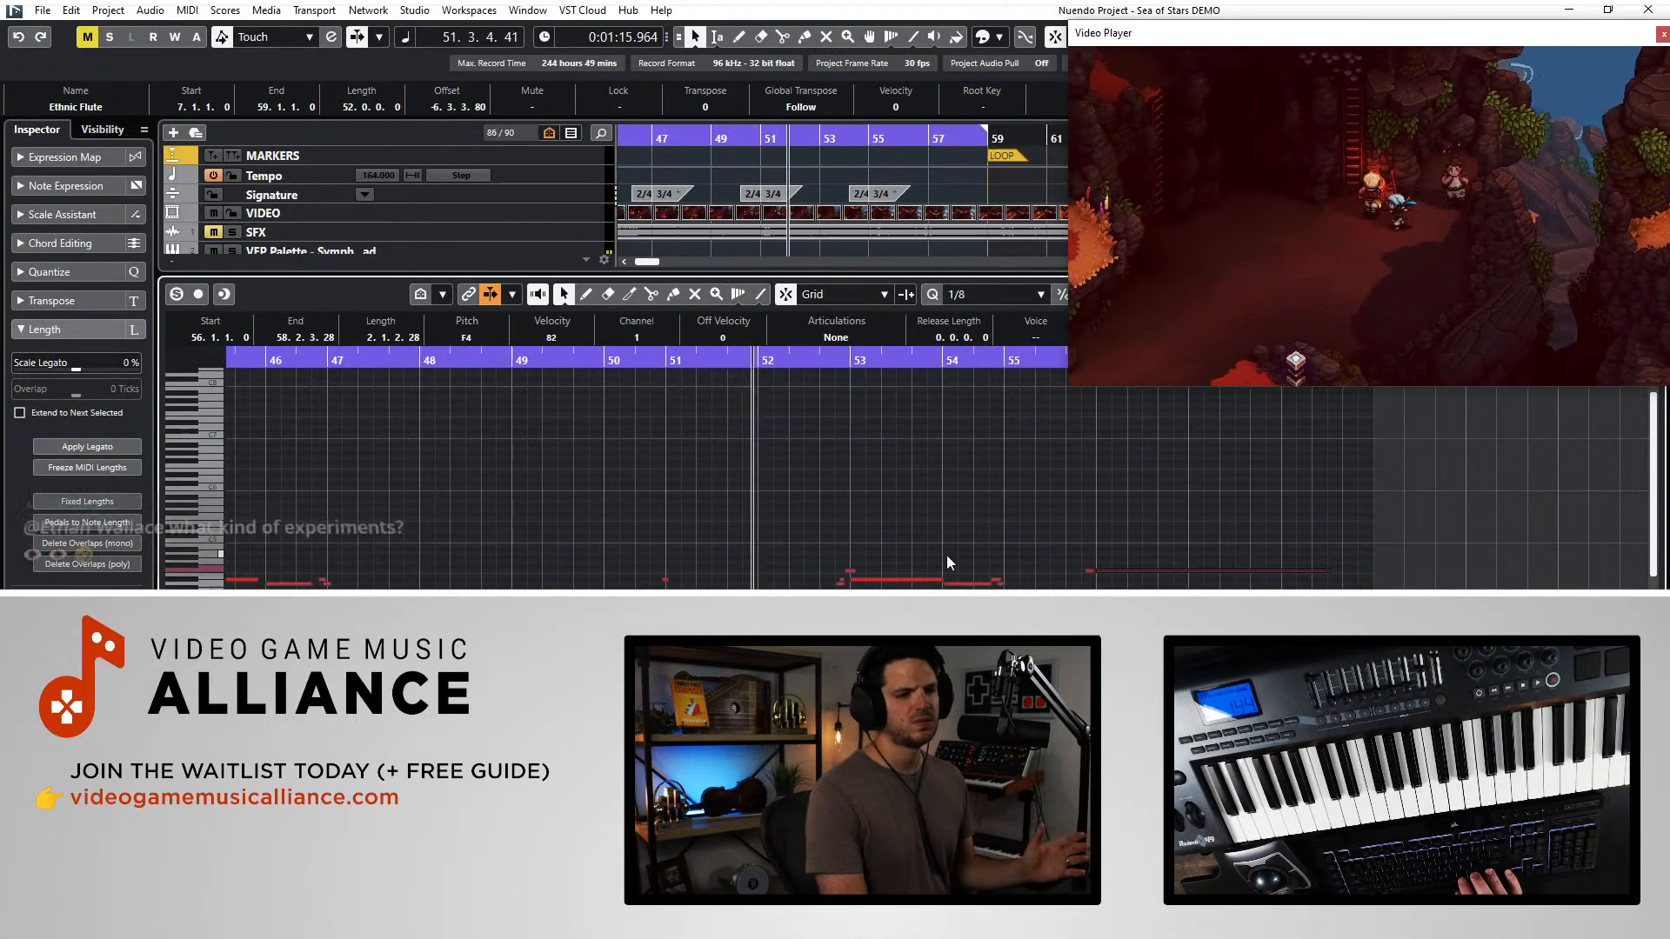
# - Inspect the short flute lead-in notes before bars 53 and 56 while listening to the passage into bar 58
pyautogui.click(838, 580)
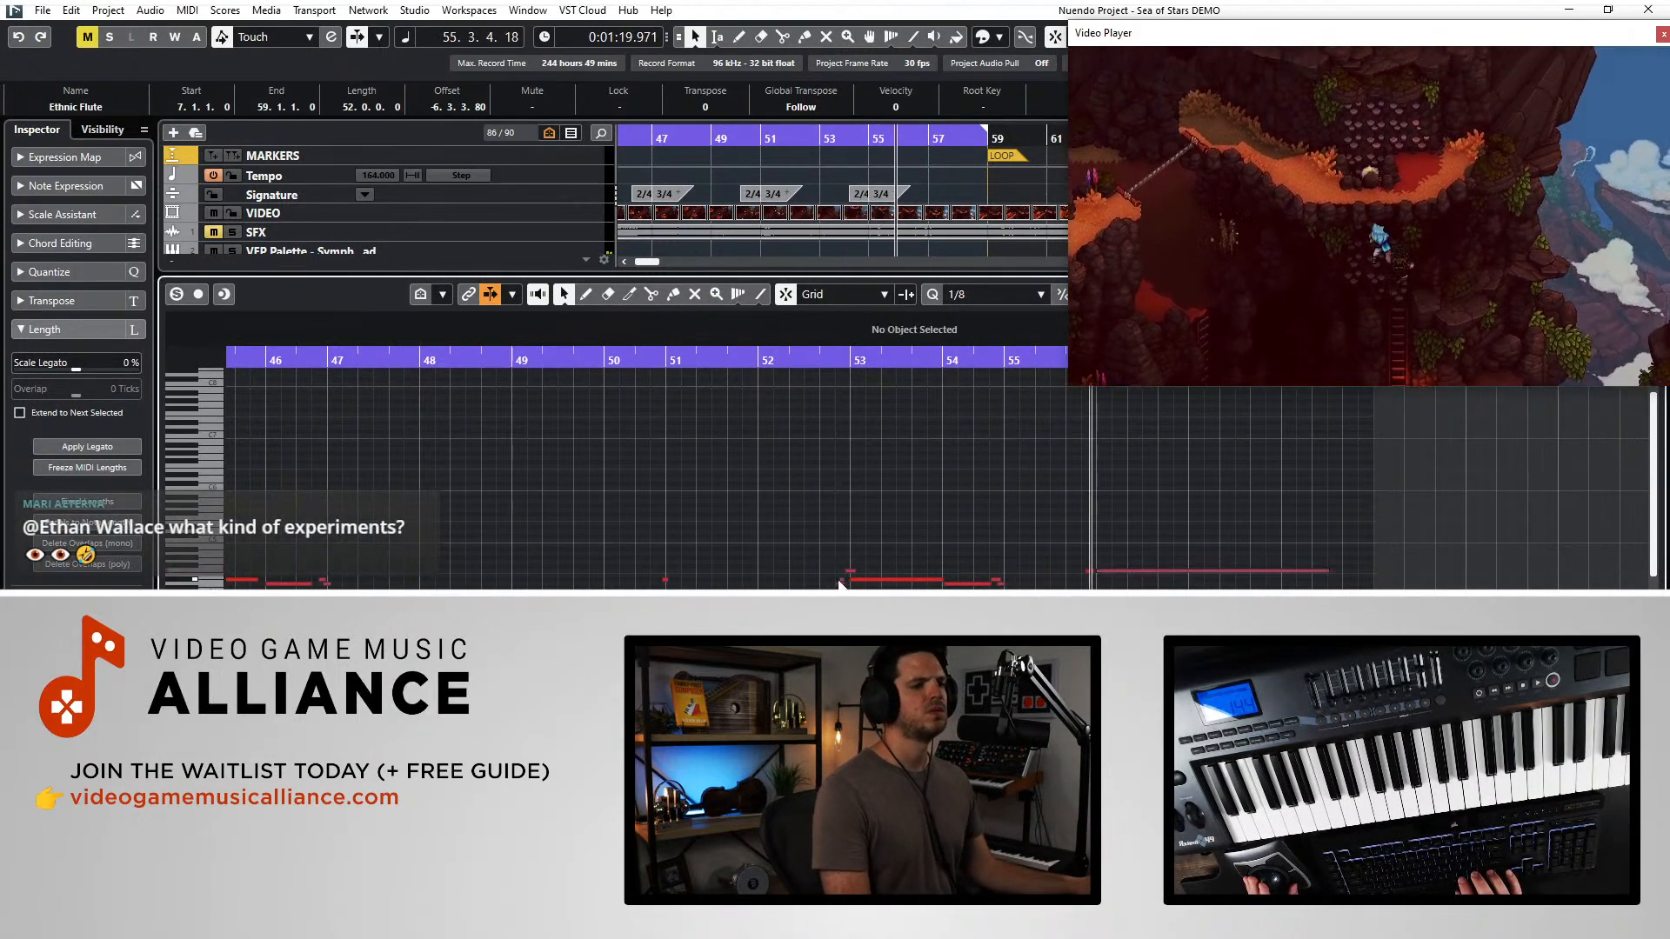
pyautogui.click(912, 580)
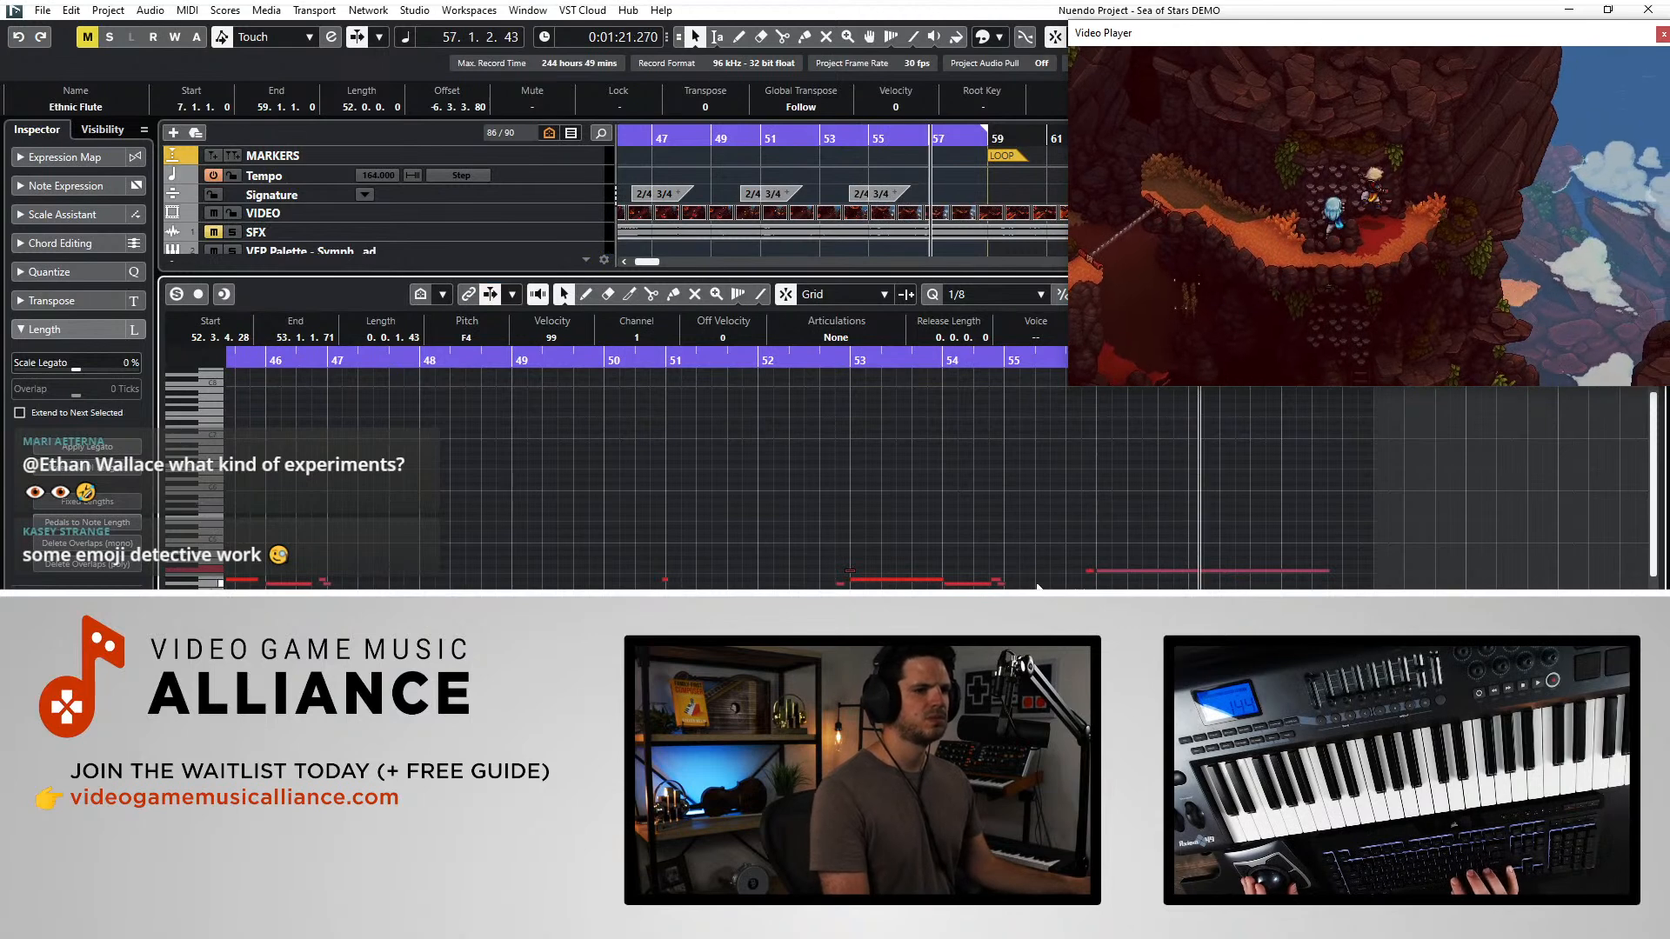
pyautogui.click(1089, 573)
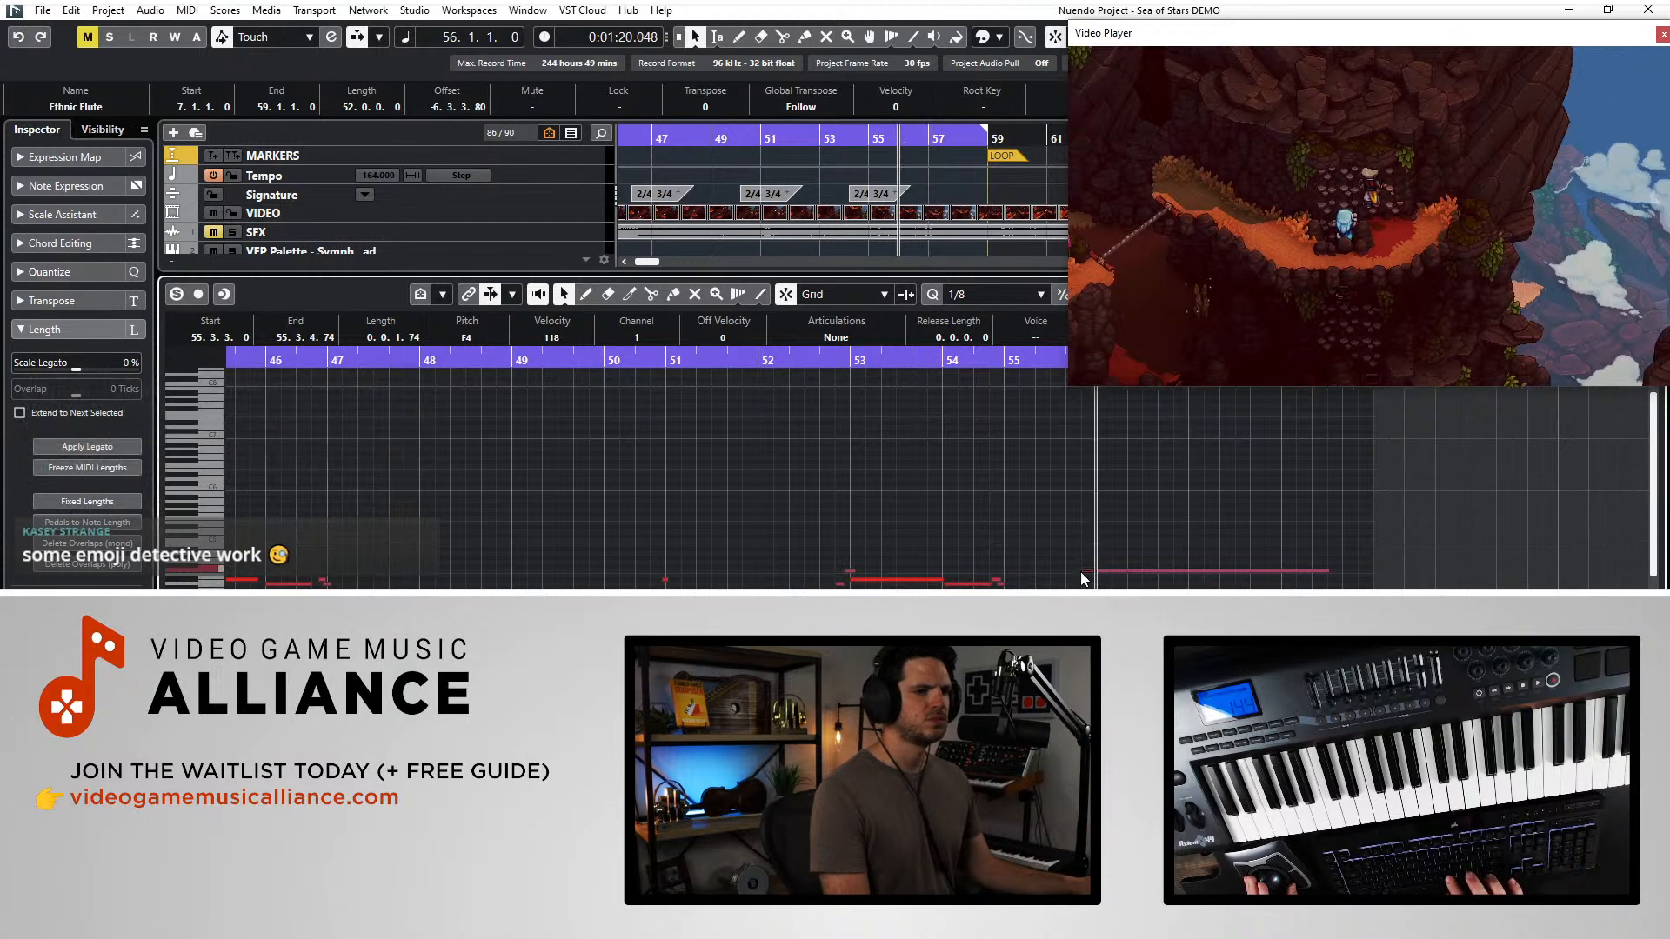
pyautogui.press('space')
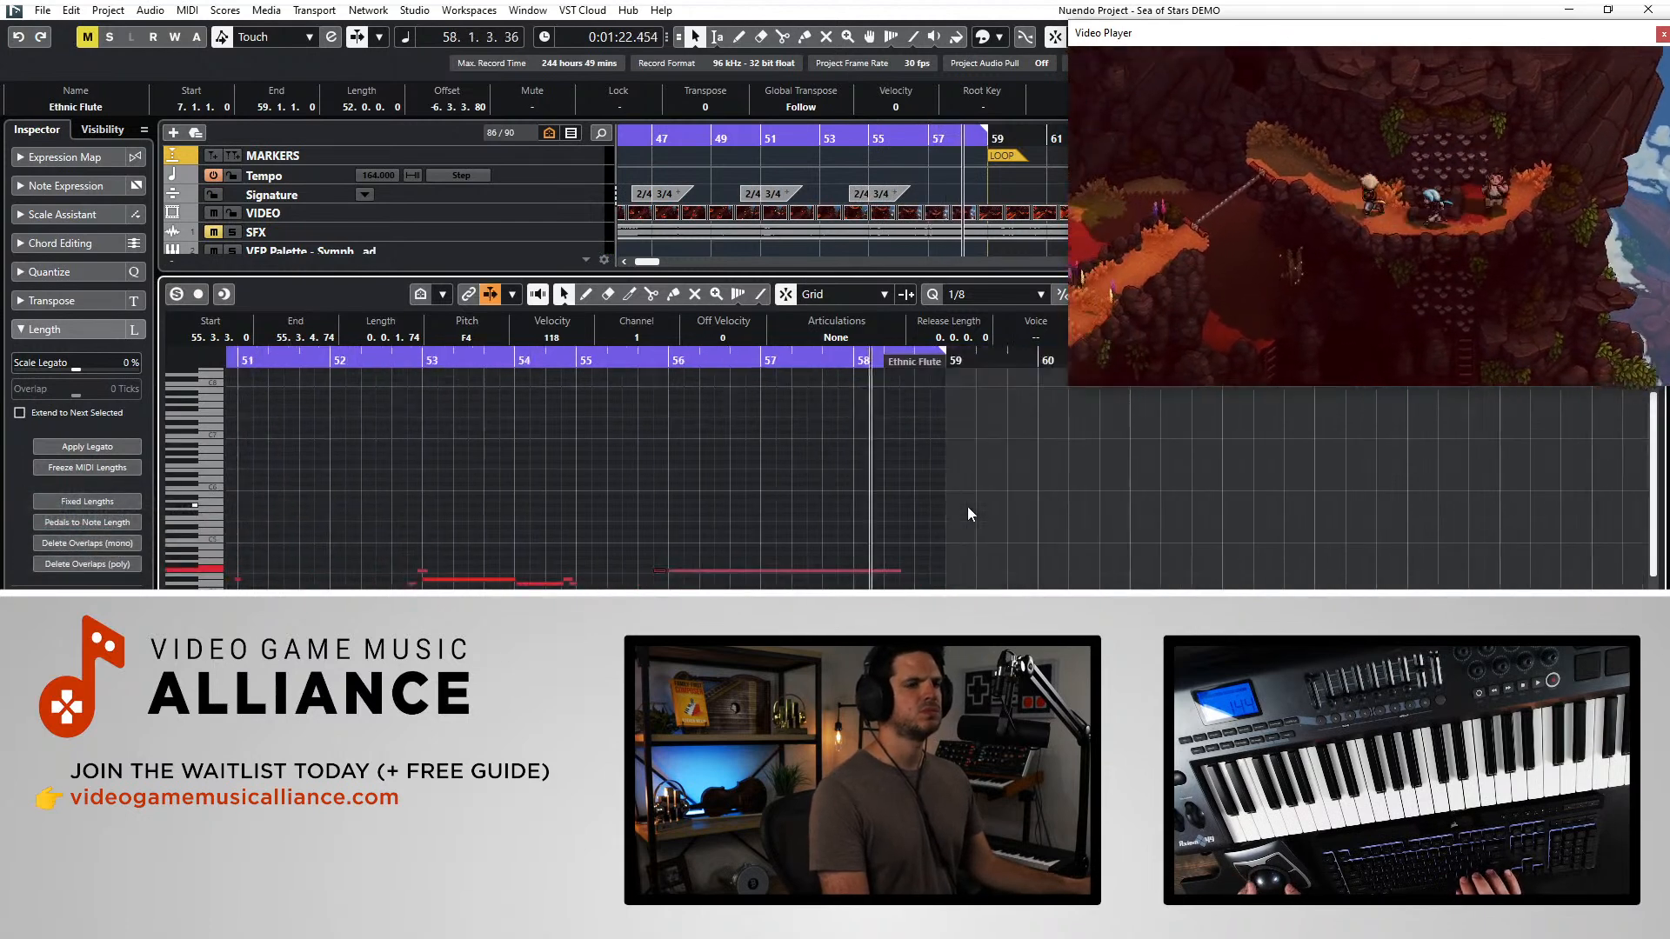
# - Leave the flute's note editor and play the arrangement from bar 7 with the Ethnic Flute track in view
pyautogui.press('Return')
pyautogui.click(864, 516)
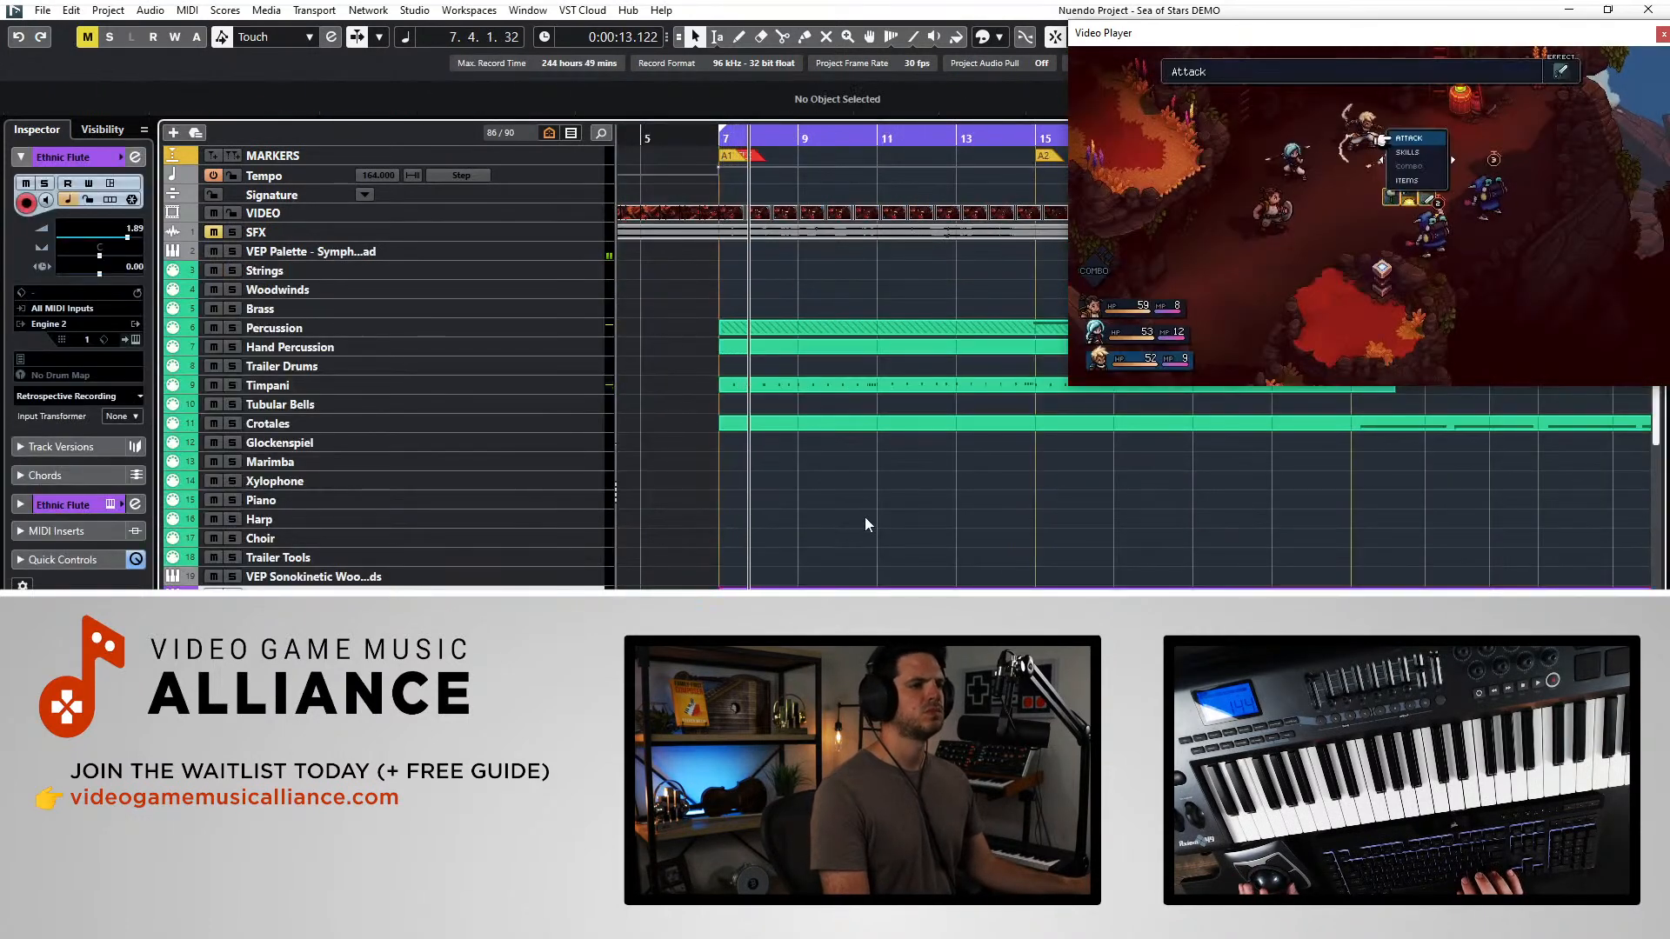
pyautogui.hscroll(2, 865, 517)
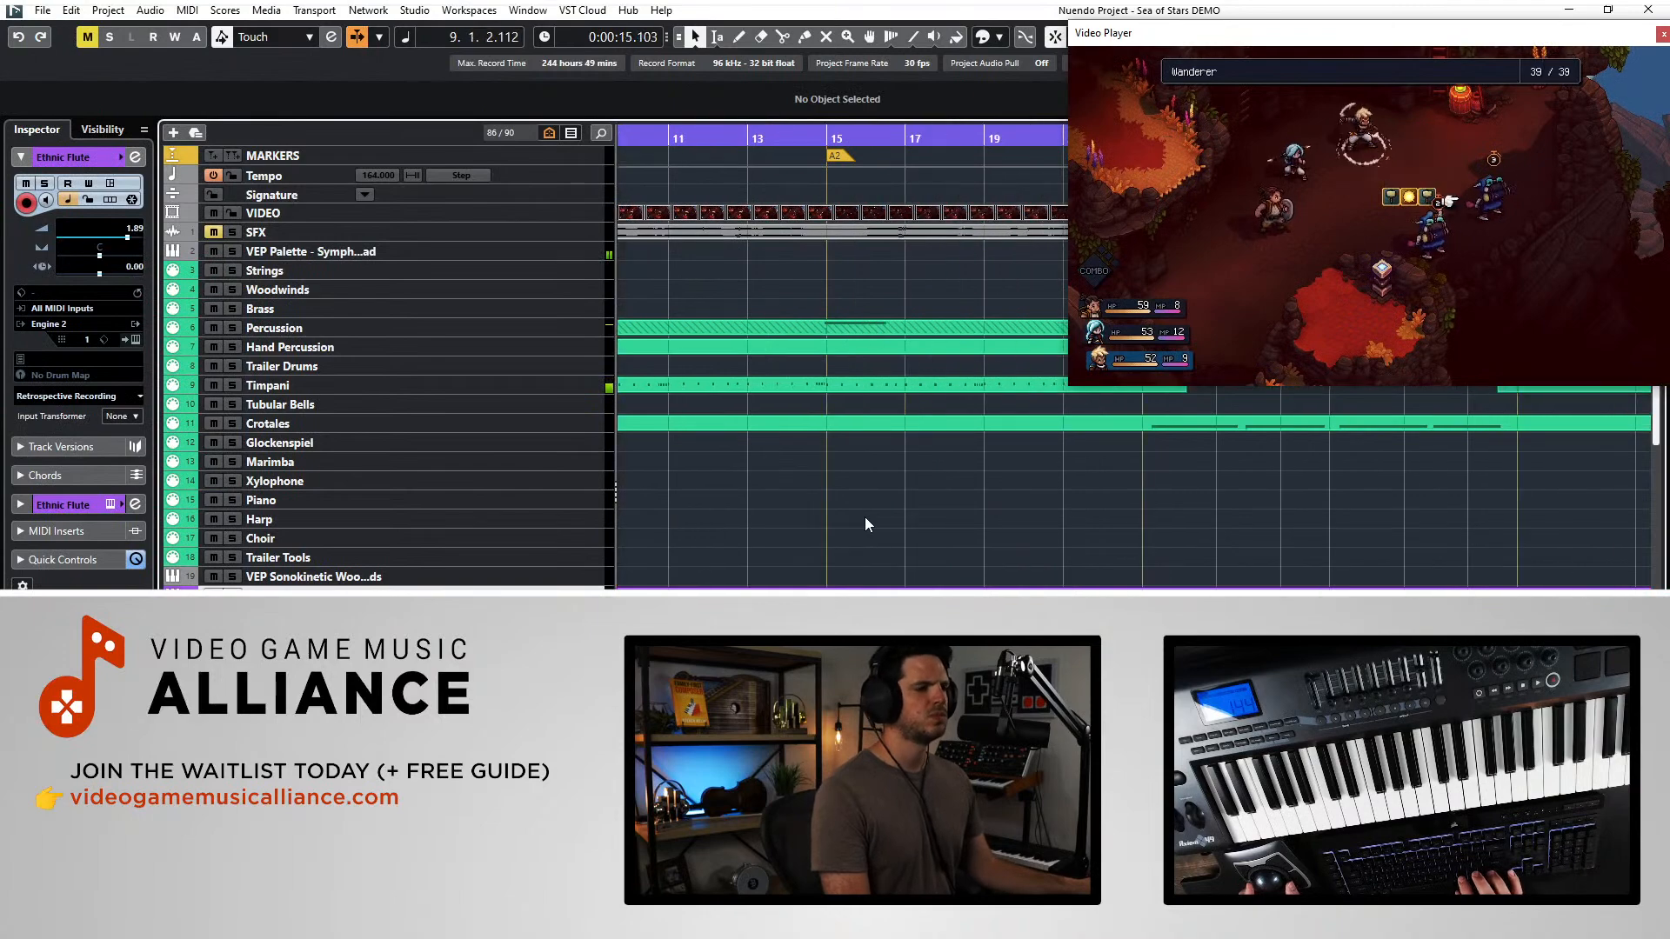
pyautogui.scroll(-15, 865, 517)
pyautogui.scroll(12, 864, 517)
pyautogui.scroll(-4, 864, 517)
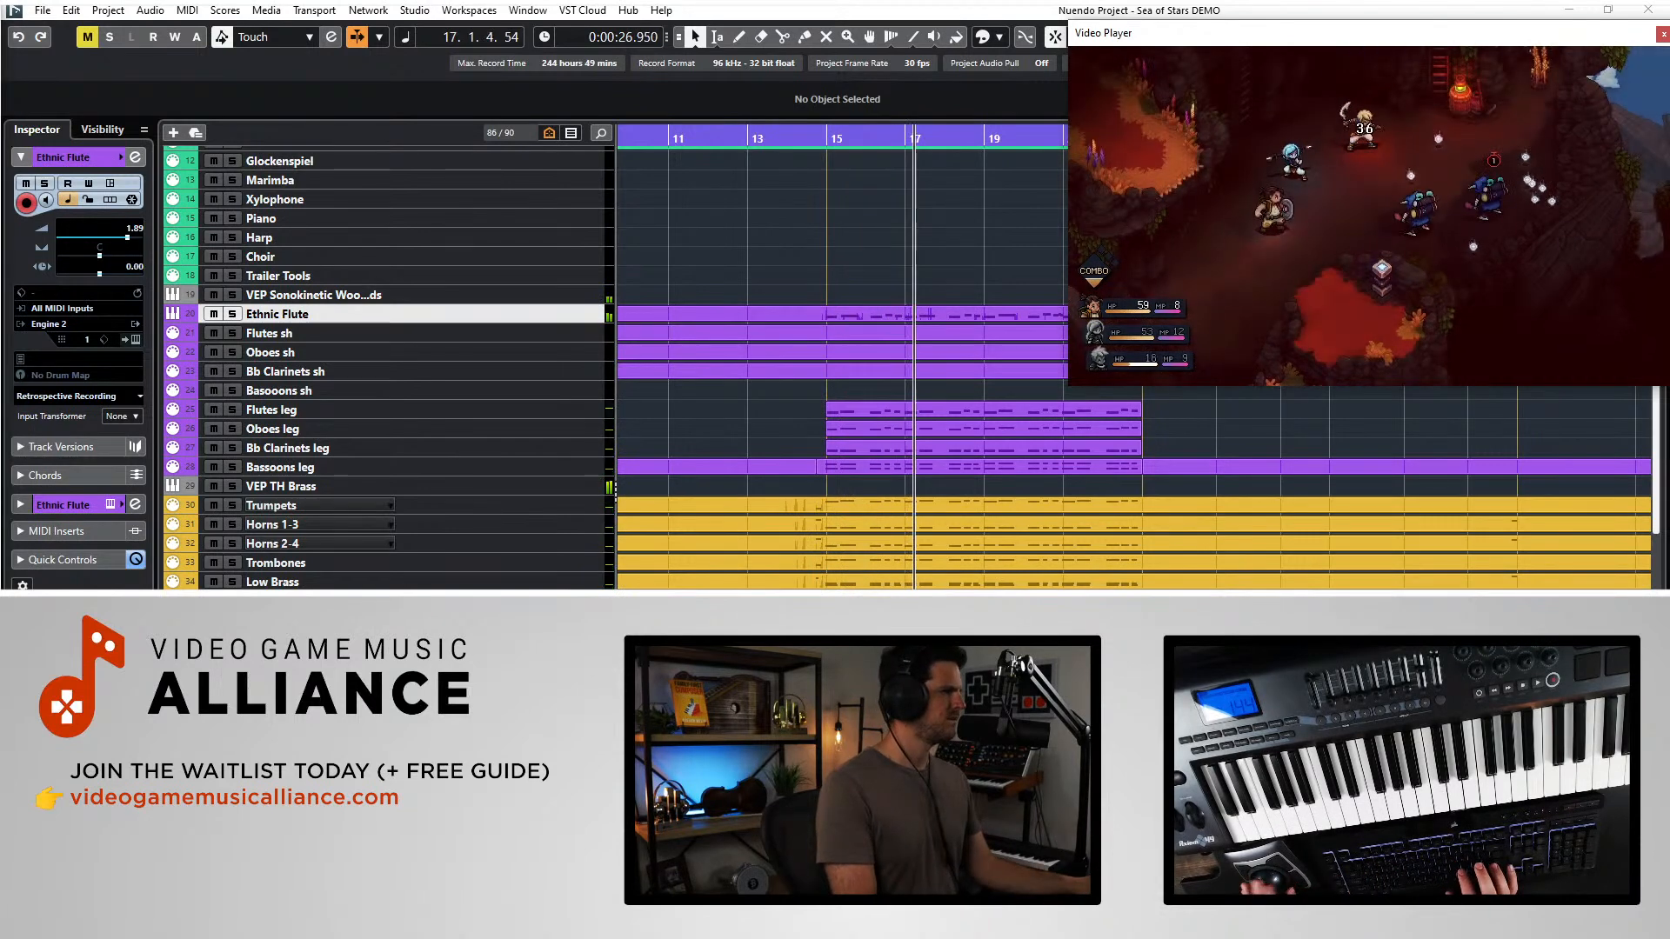
# - Equalise the Ethnic Flute in FabFilter Pro-Q: low cut near 100 Hz, slight dip above 500 Hz, +1.48 dB at 3315 Hz, high cut at 12963 Hz
pyautogui.moveTo(331, 222); pyautogui.dragTo(874, 166)
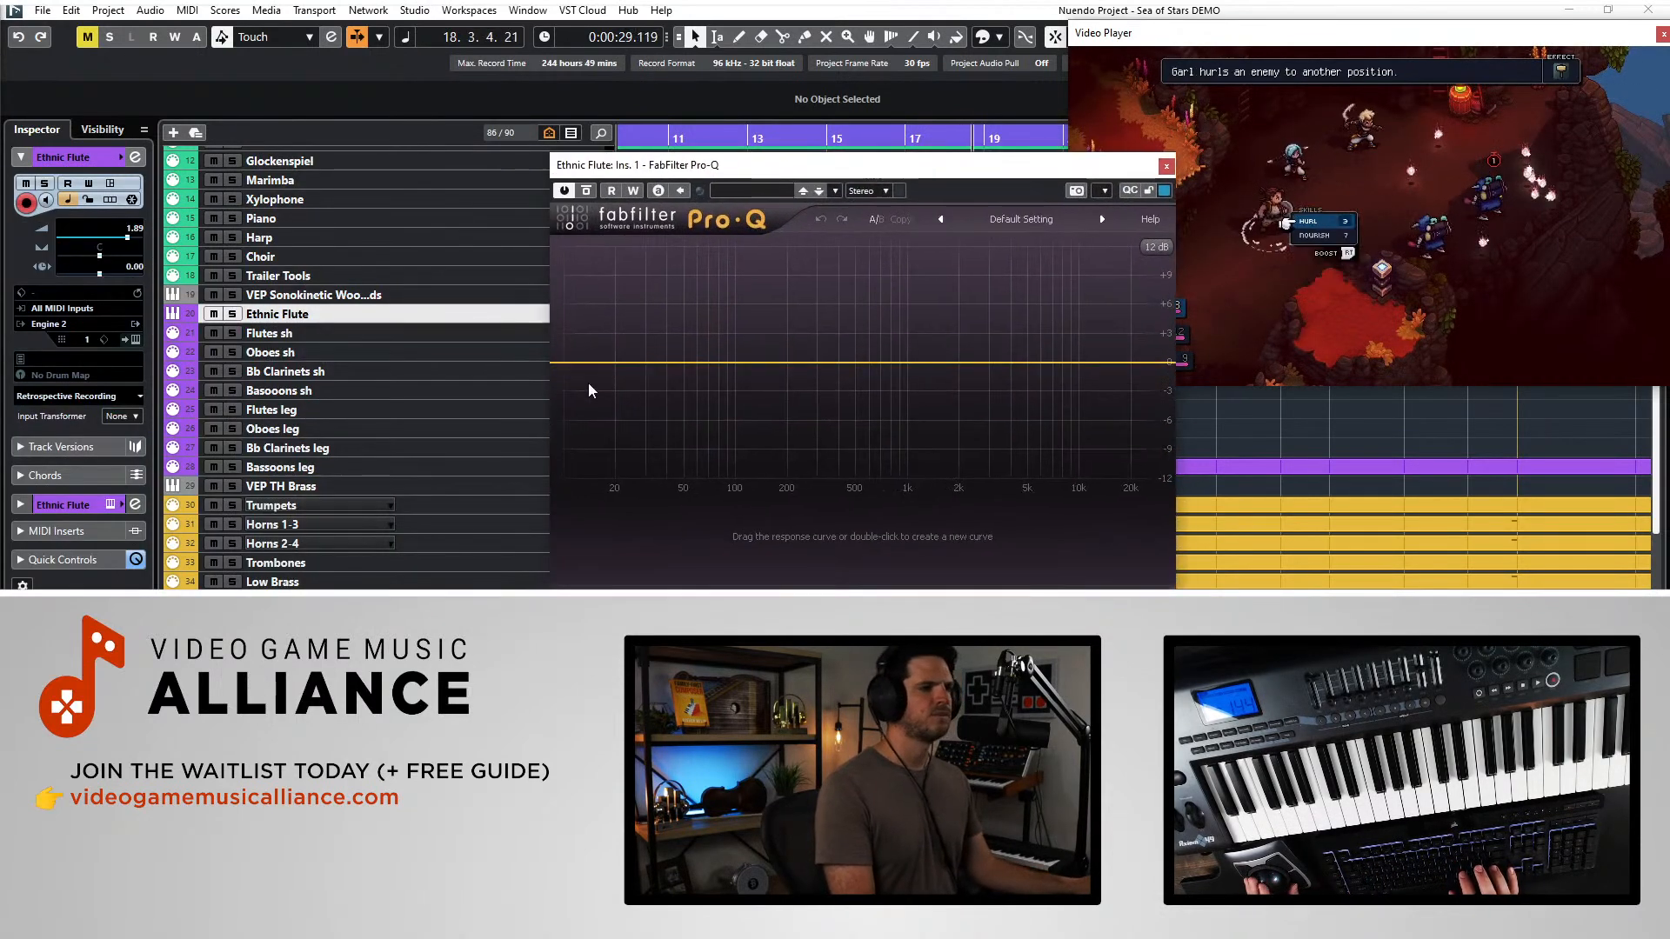
pyautogui.moveTo(588, 390); pyautogui.dragTo(729, 396)
pyautogui.moveTo(871, 363); pyautogui.dragTo(865, 382)
pyautogui.moveTo(998, 366); pyautogui.dragTo(998, 353)
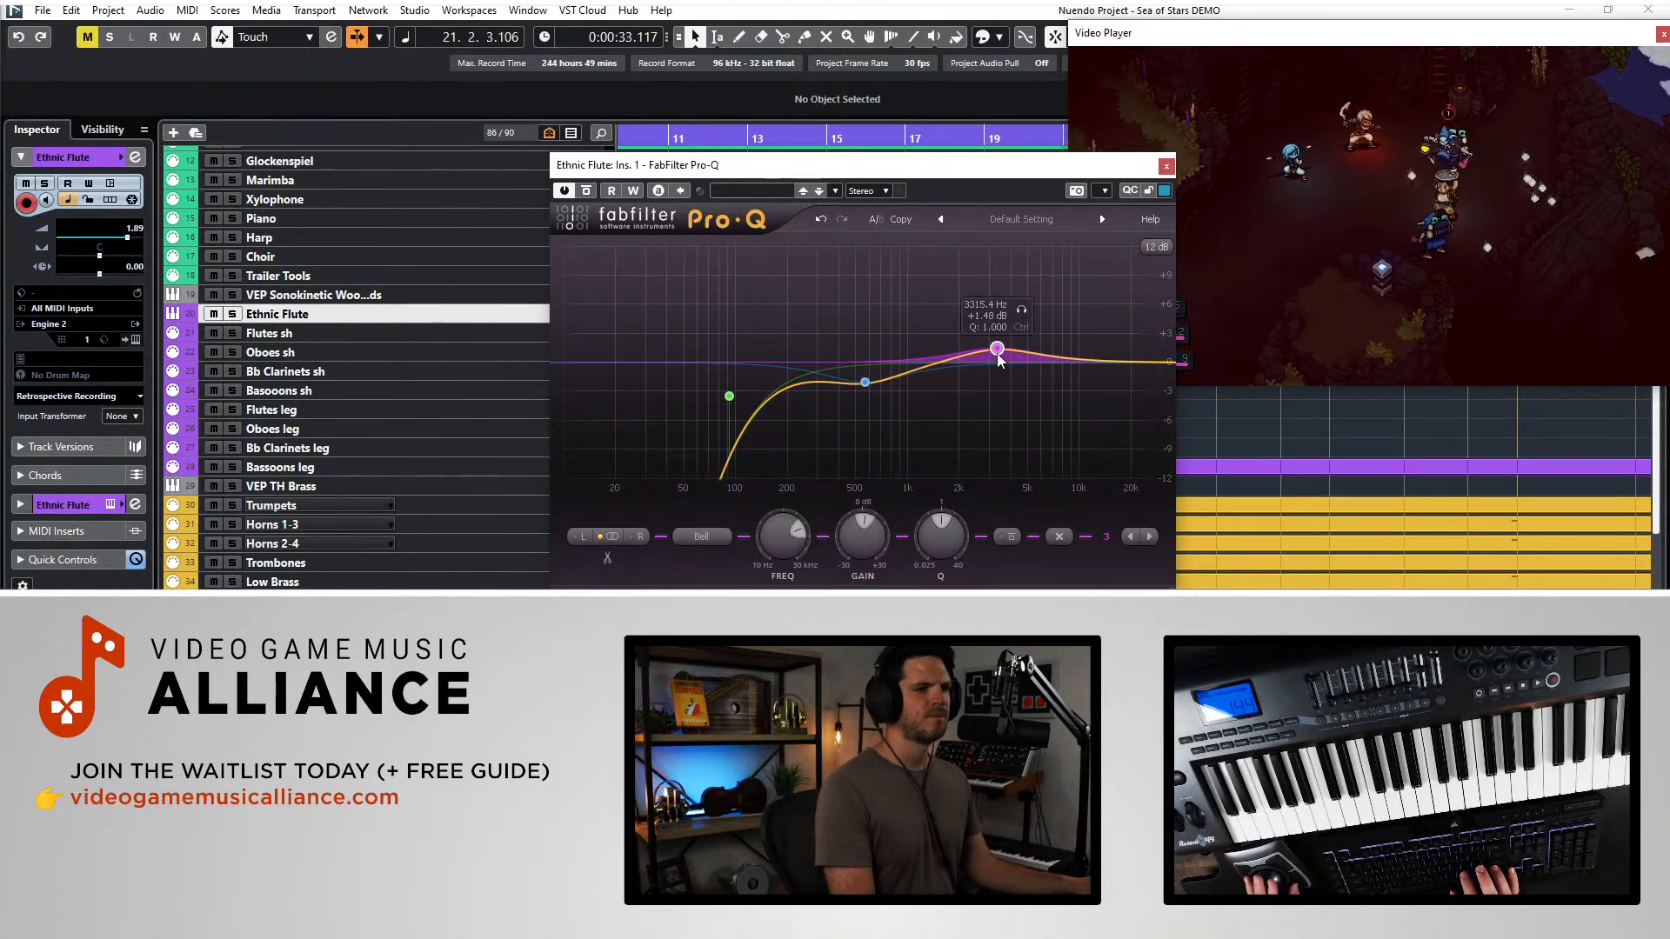
pyautogui.press('space')
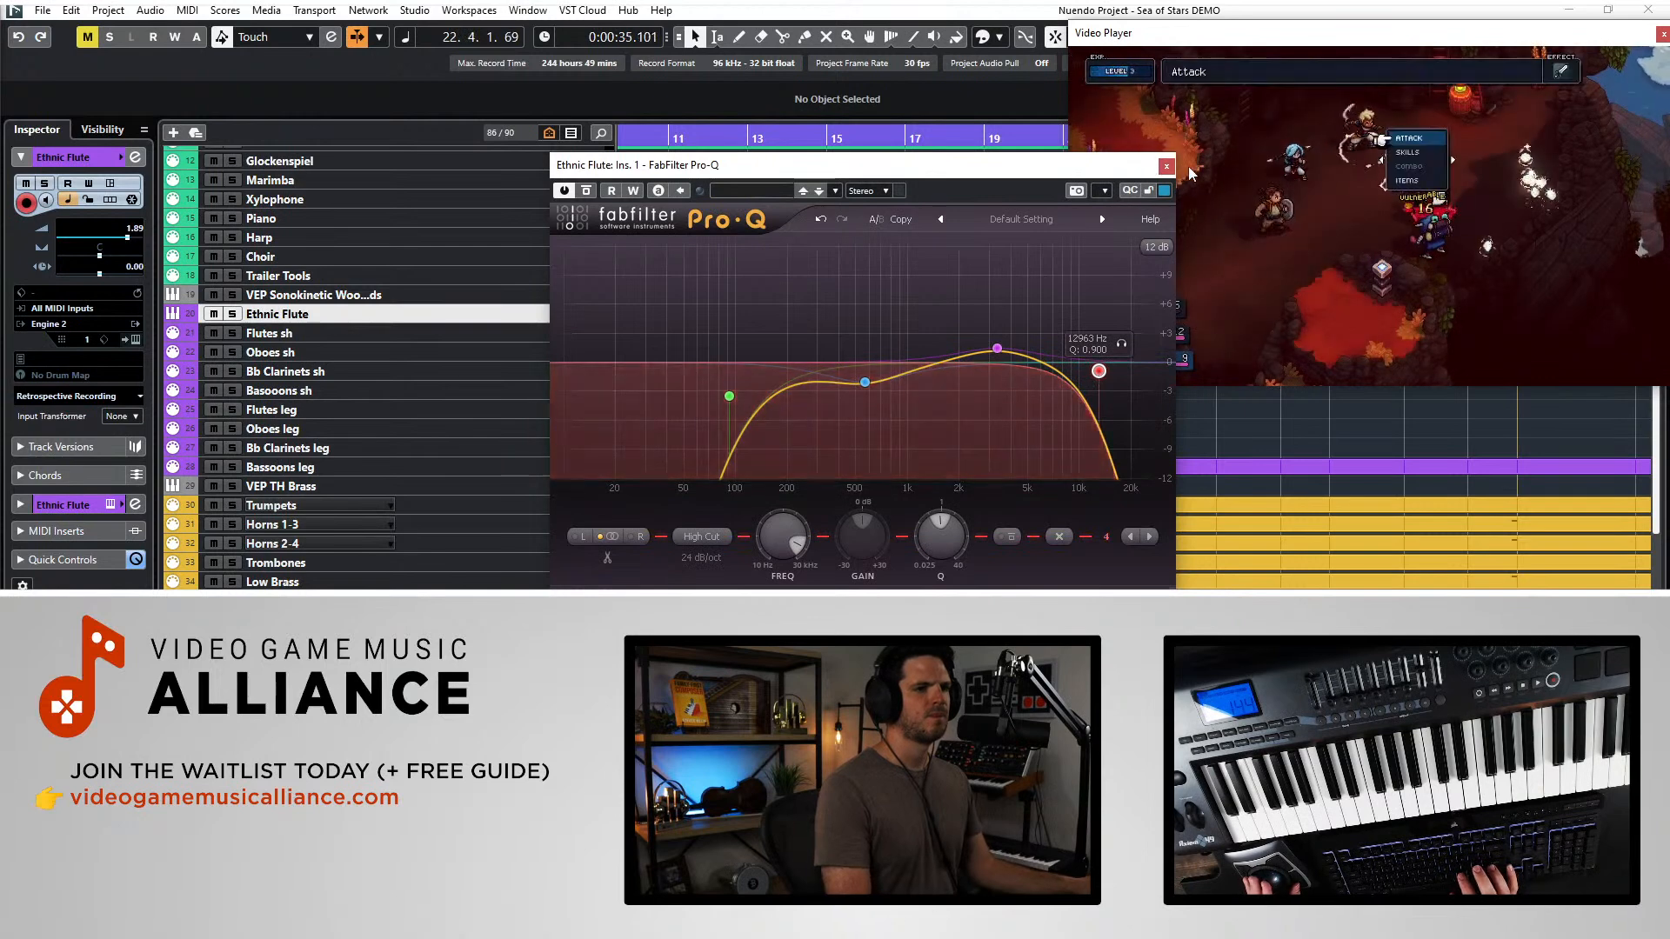
pyautogui.click(1166, 165)
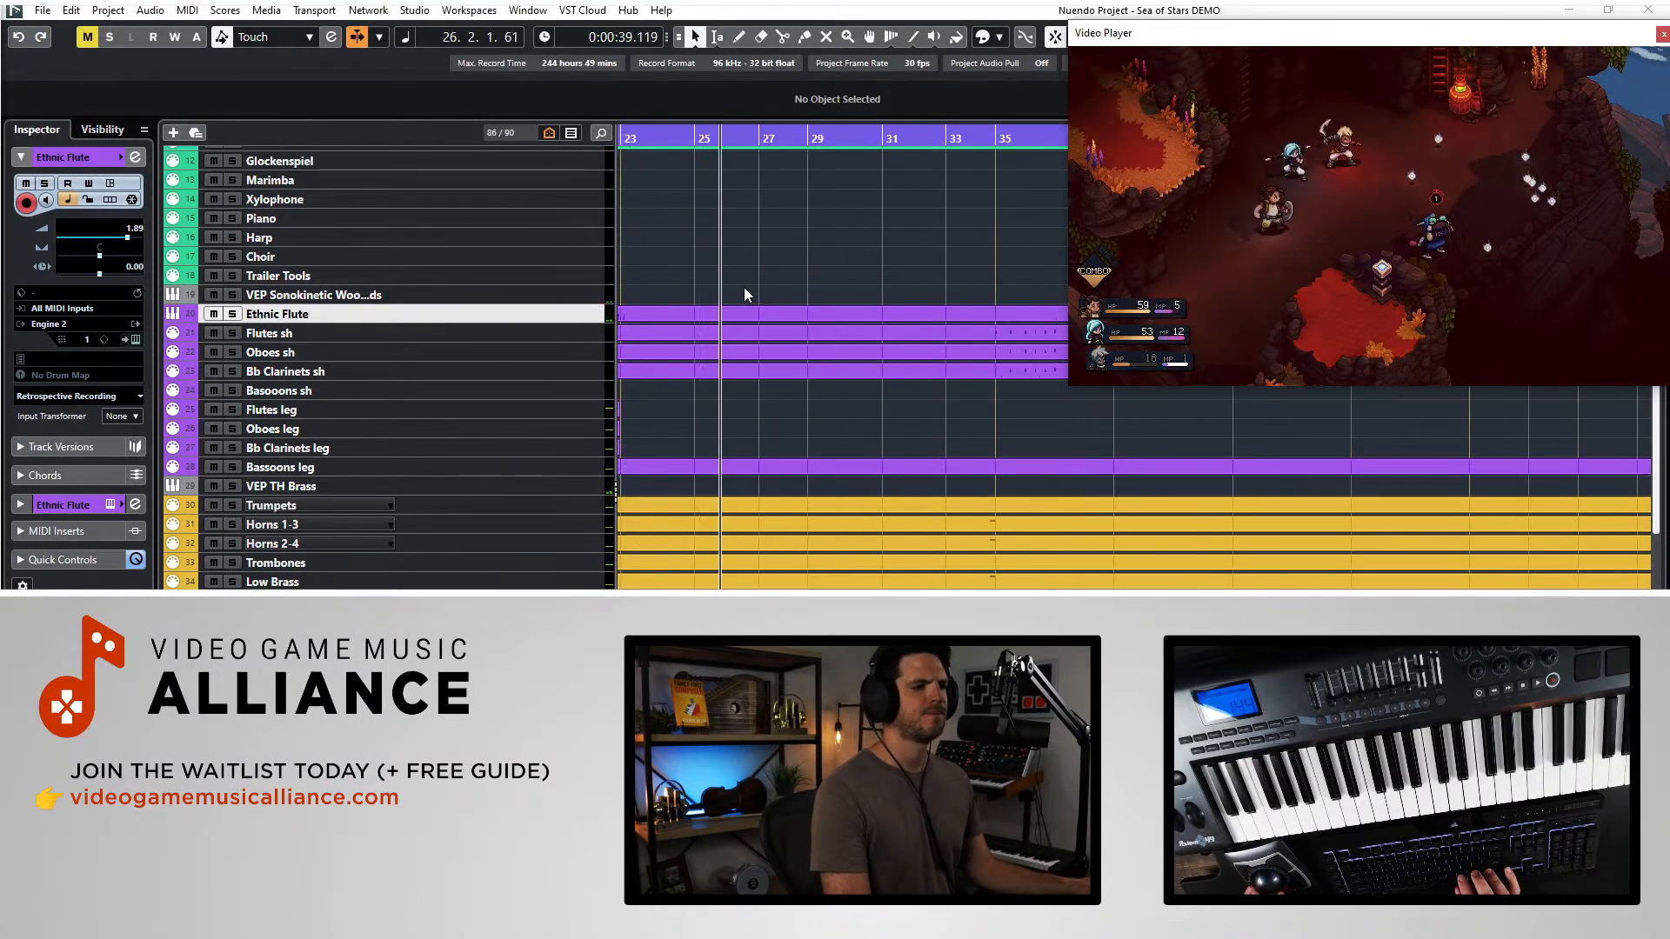
# - Look through the strings and orchestral percussion tracks, and select the Percussion track of the VEP Palette group
pyautogui.scroll(-6, 745, 288)
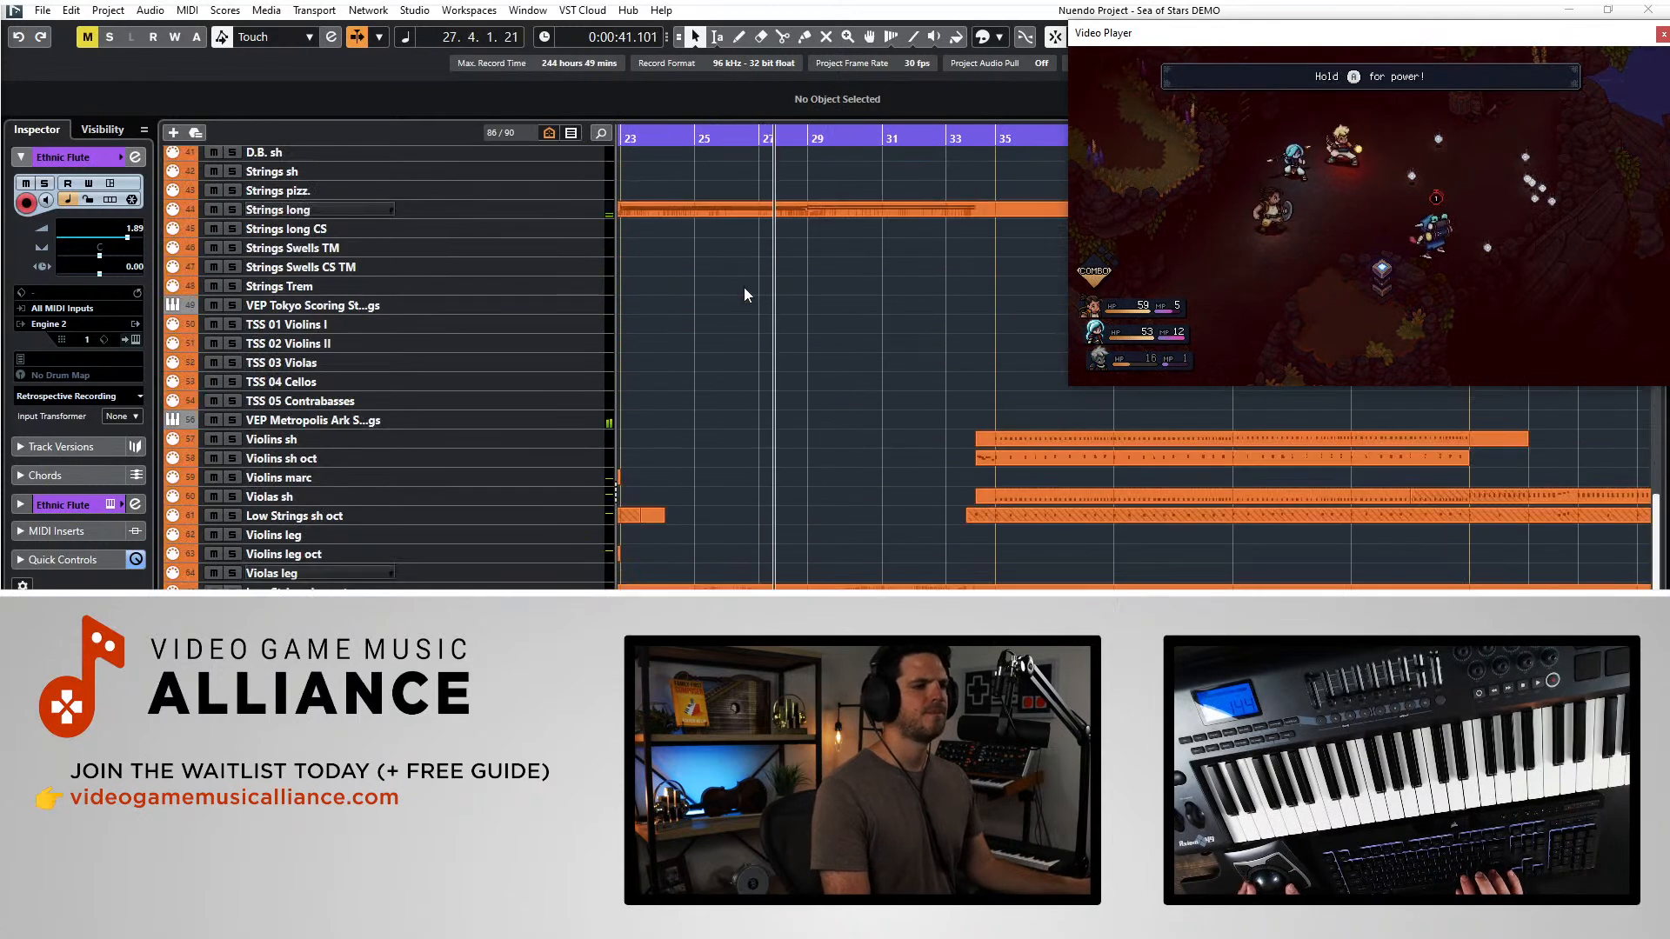
pyautogui.scroll(-2, 743, 287)
pyautogui.hscroll(-3, 744, 287)
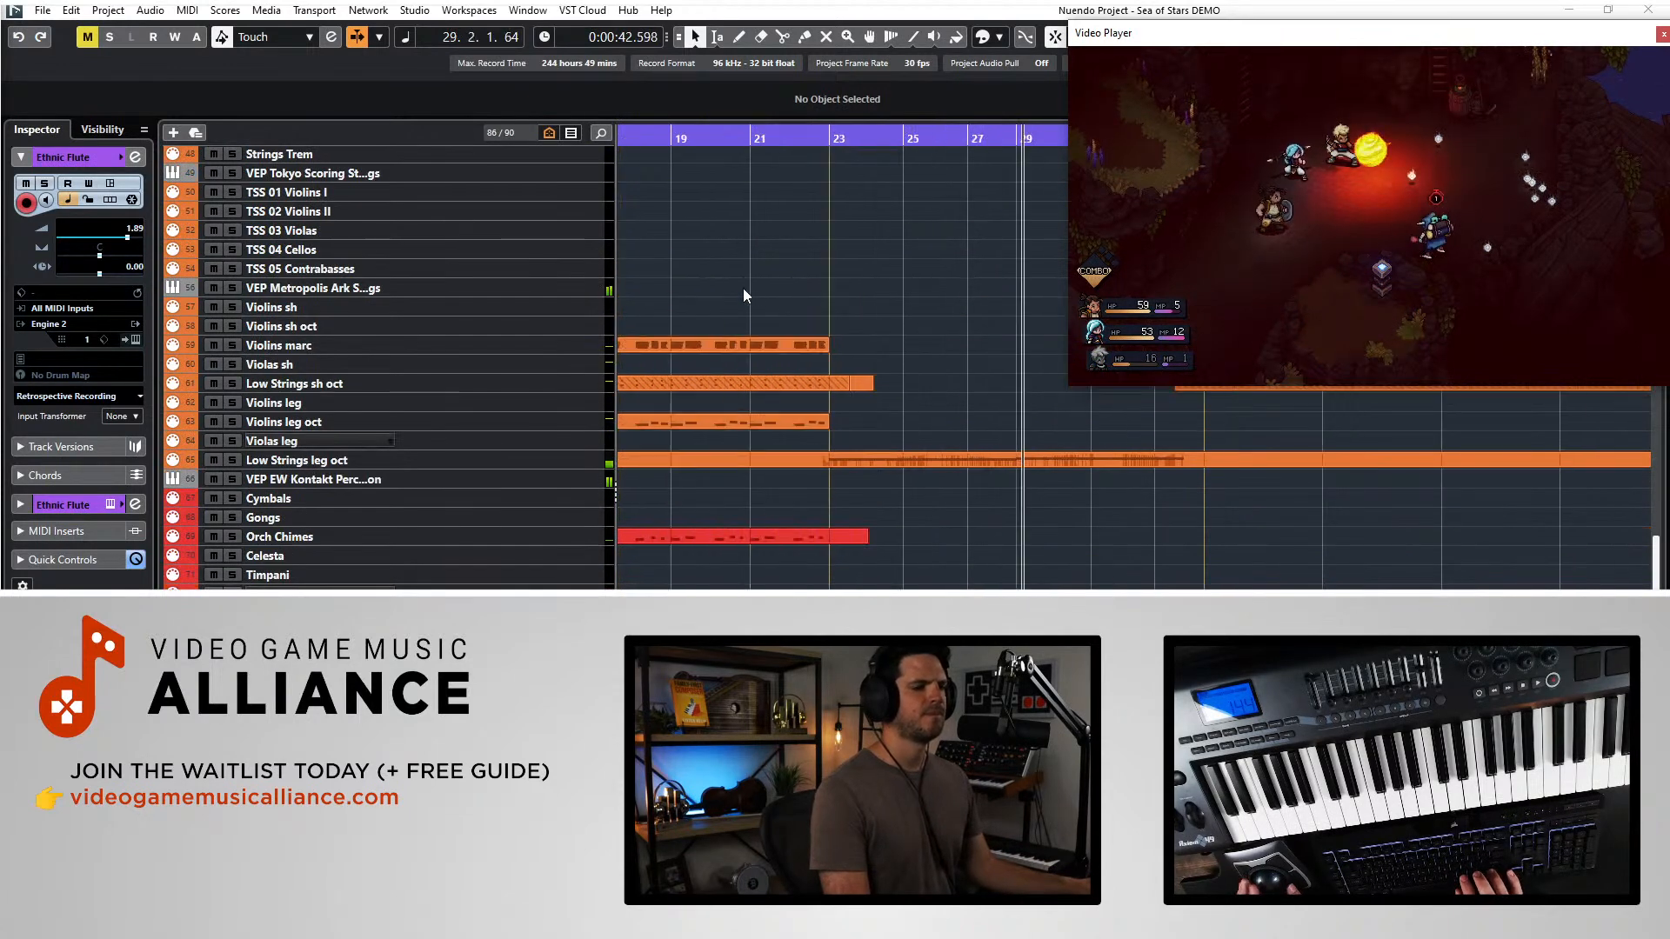
pyautogui.click(473, 496)
pyautogui.scroll(10, 712, 457)
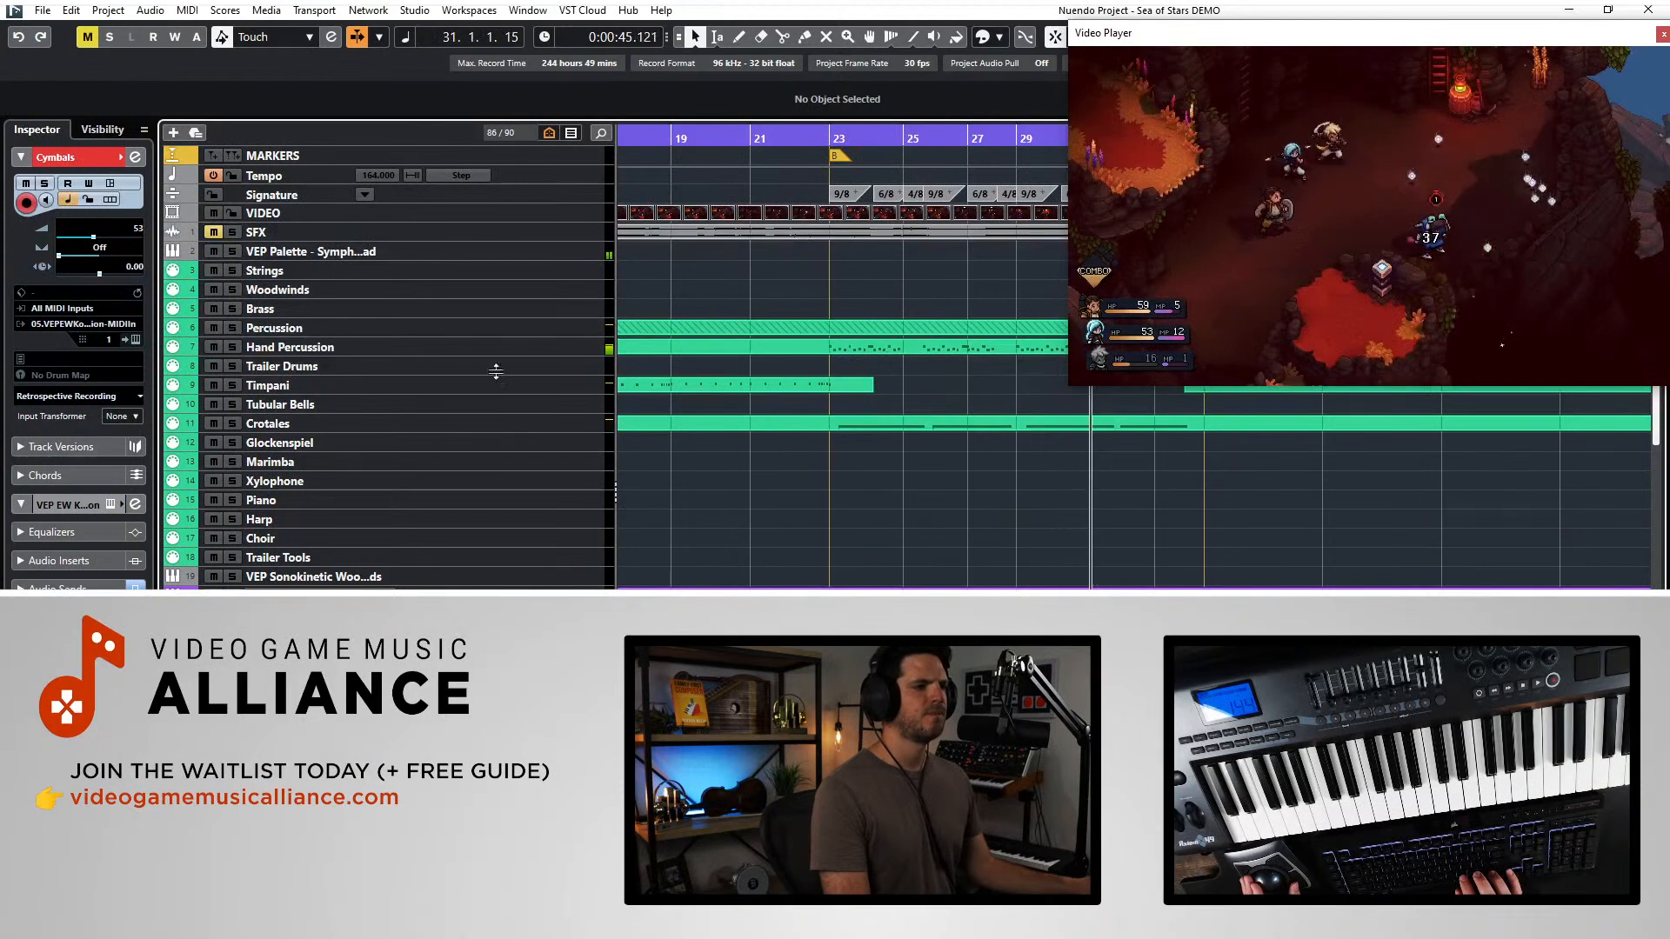
pyautogui.click(486, 331)
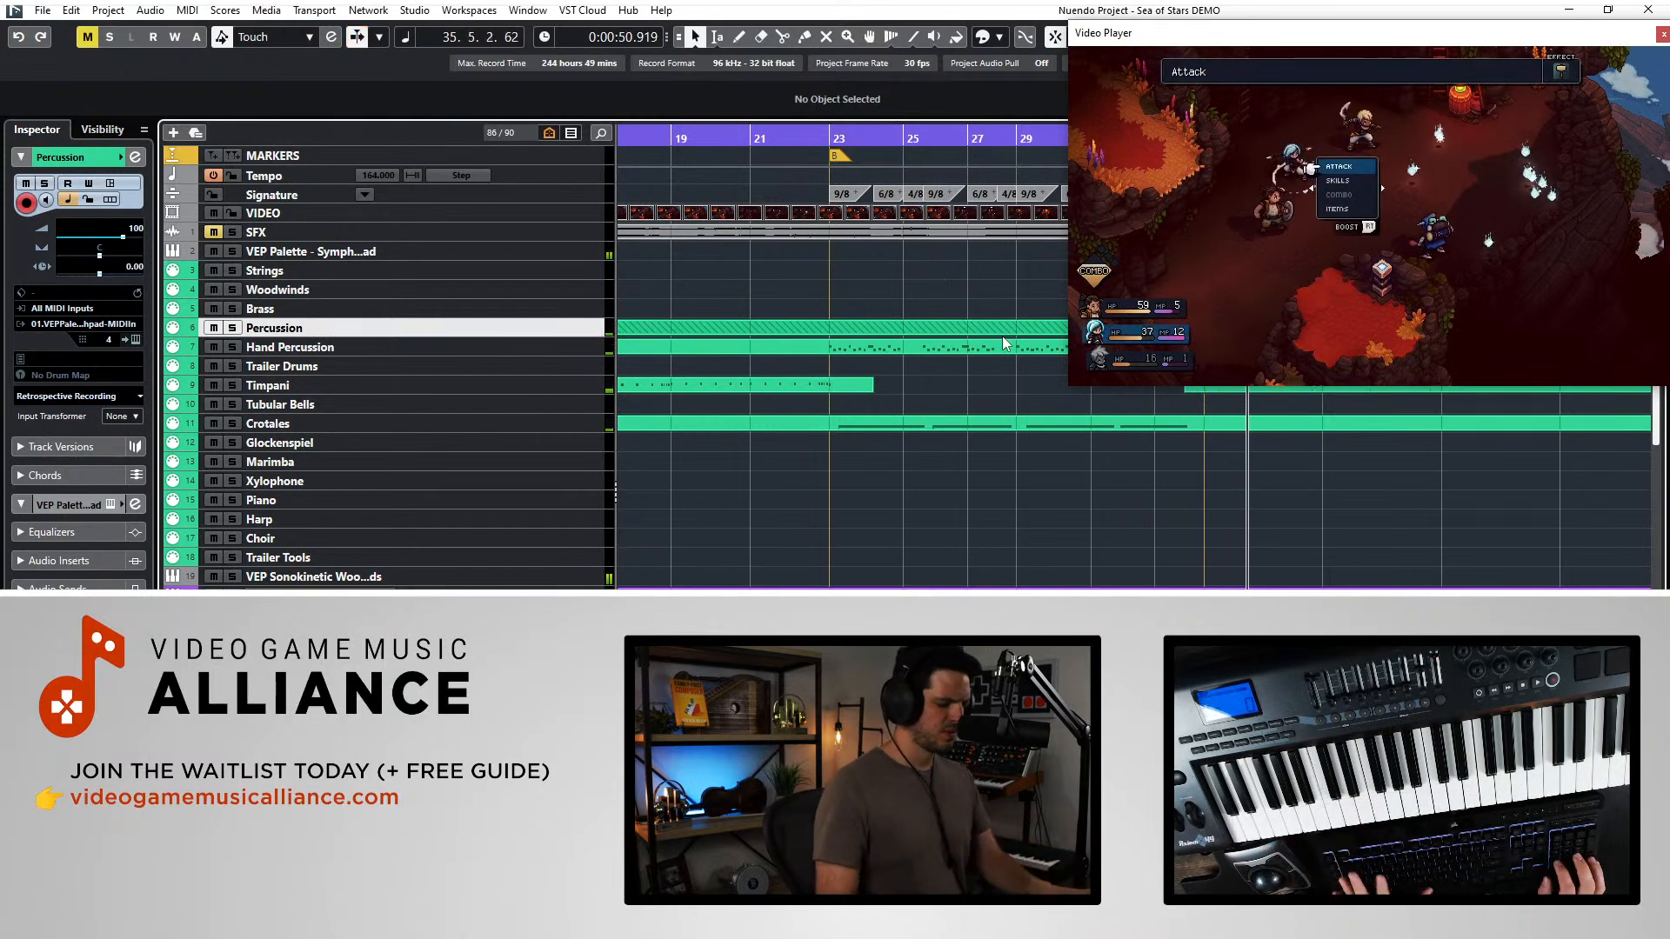
# - Play back from bar 7 and record a take on the Percussion track from just before the A2 section
pyautogui.press('space')
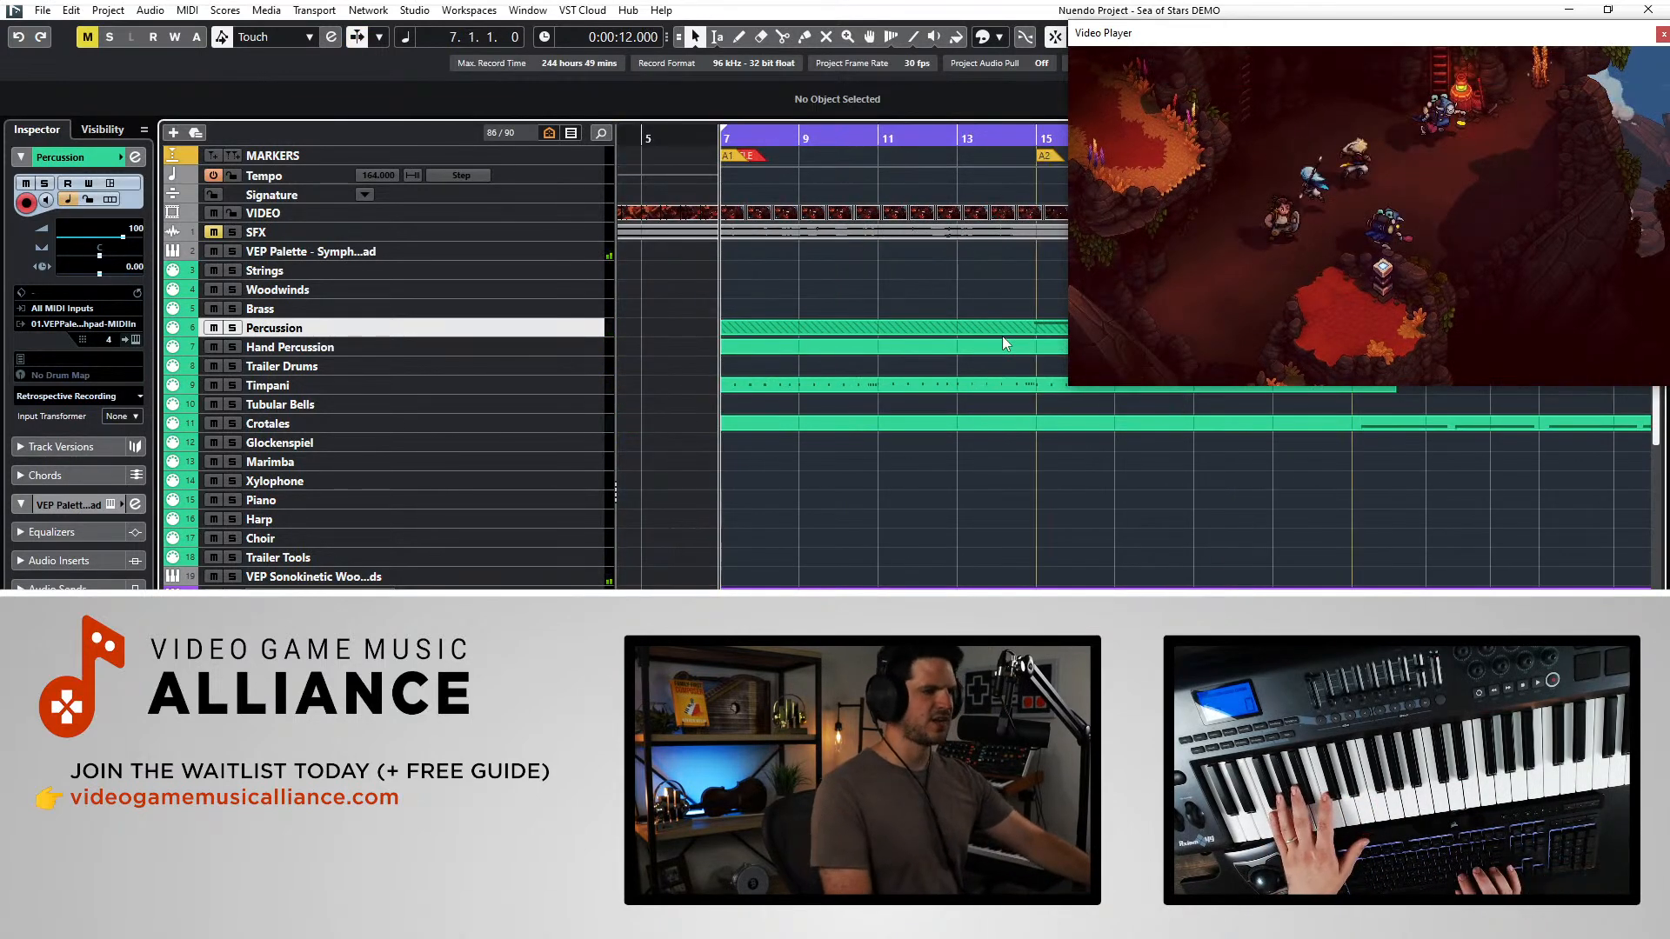
pyautogui.press('space')
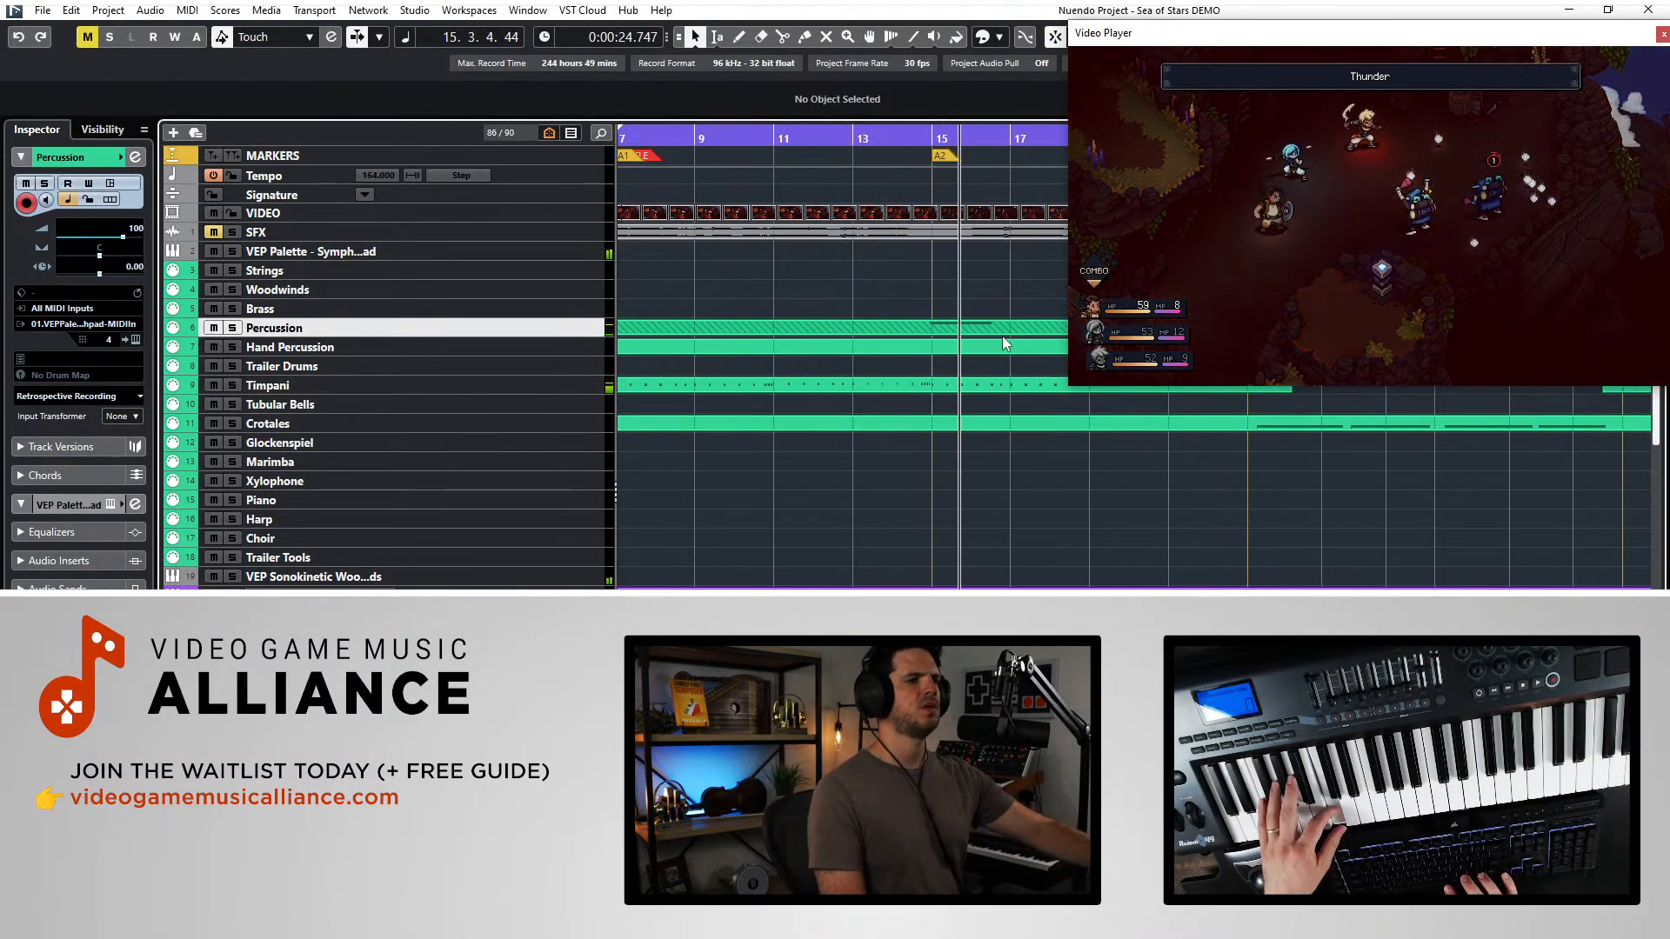
pyautogui.press('KP_Subtract')
pyautogui.press('KP_Subtract')
pyautogui.press('KP_Multiply')
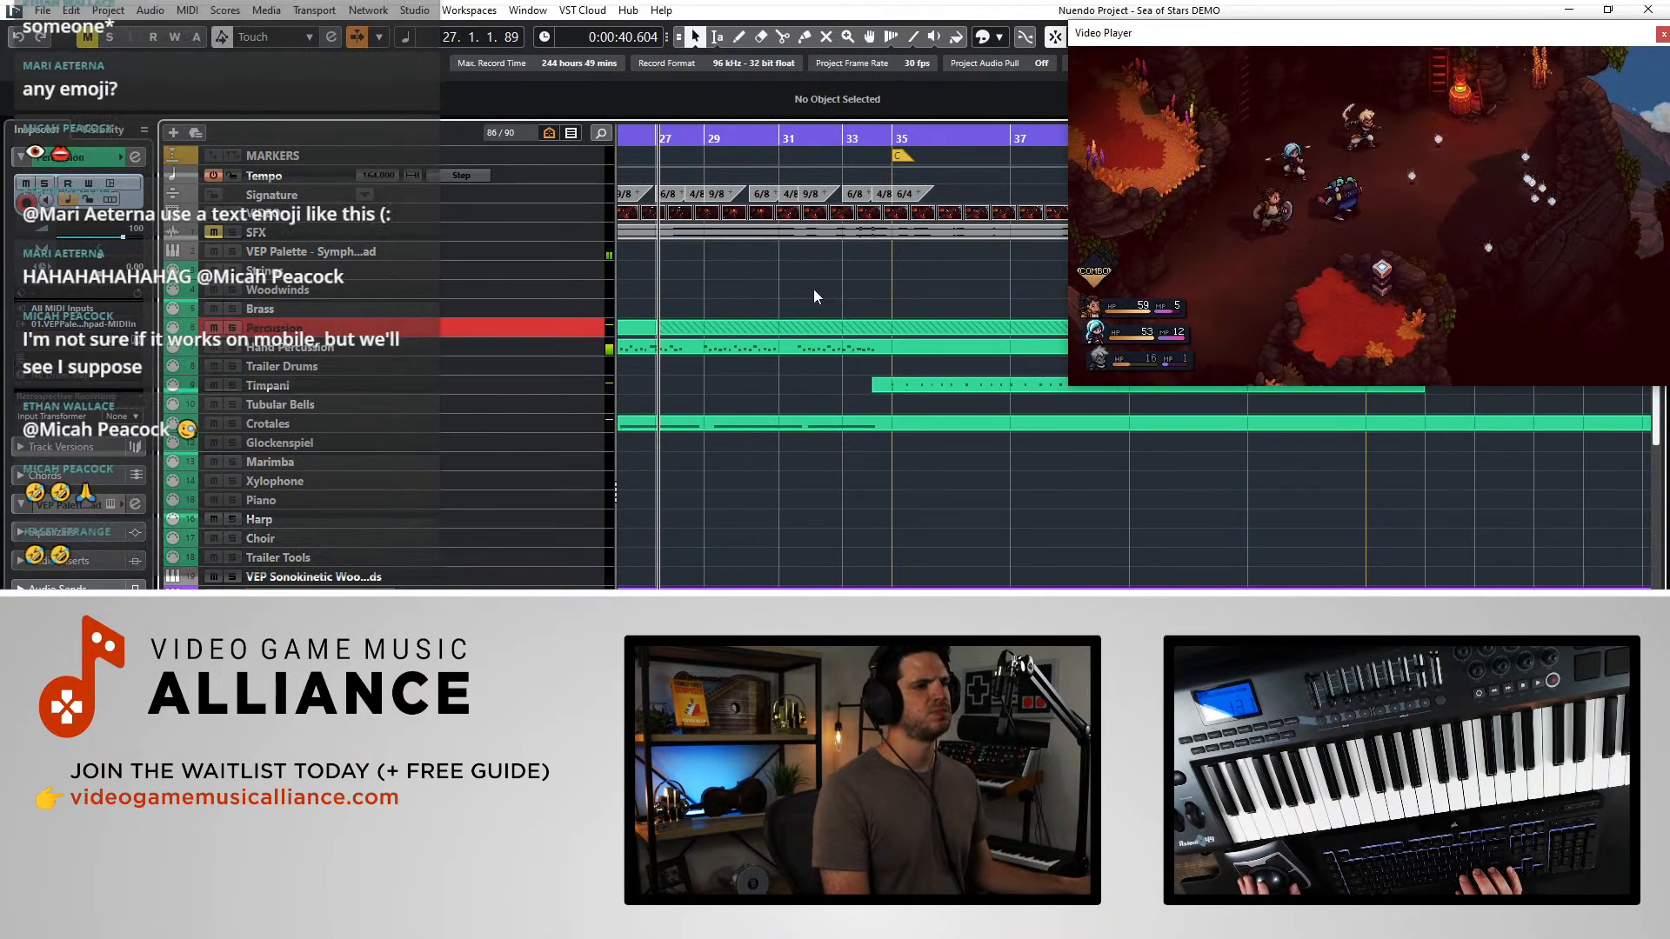
# - Replay the recorded Percussion part from bar 28 and split it at 20.4.1
pyautogui.click(736, 332)
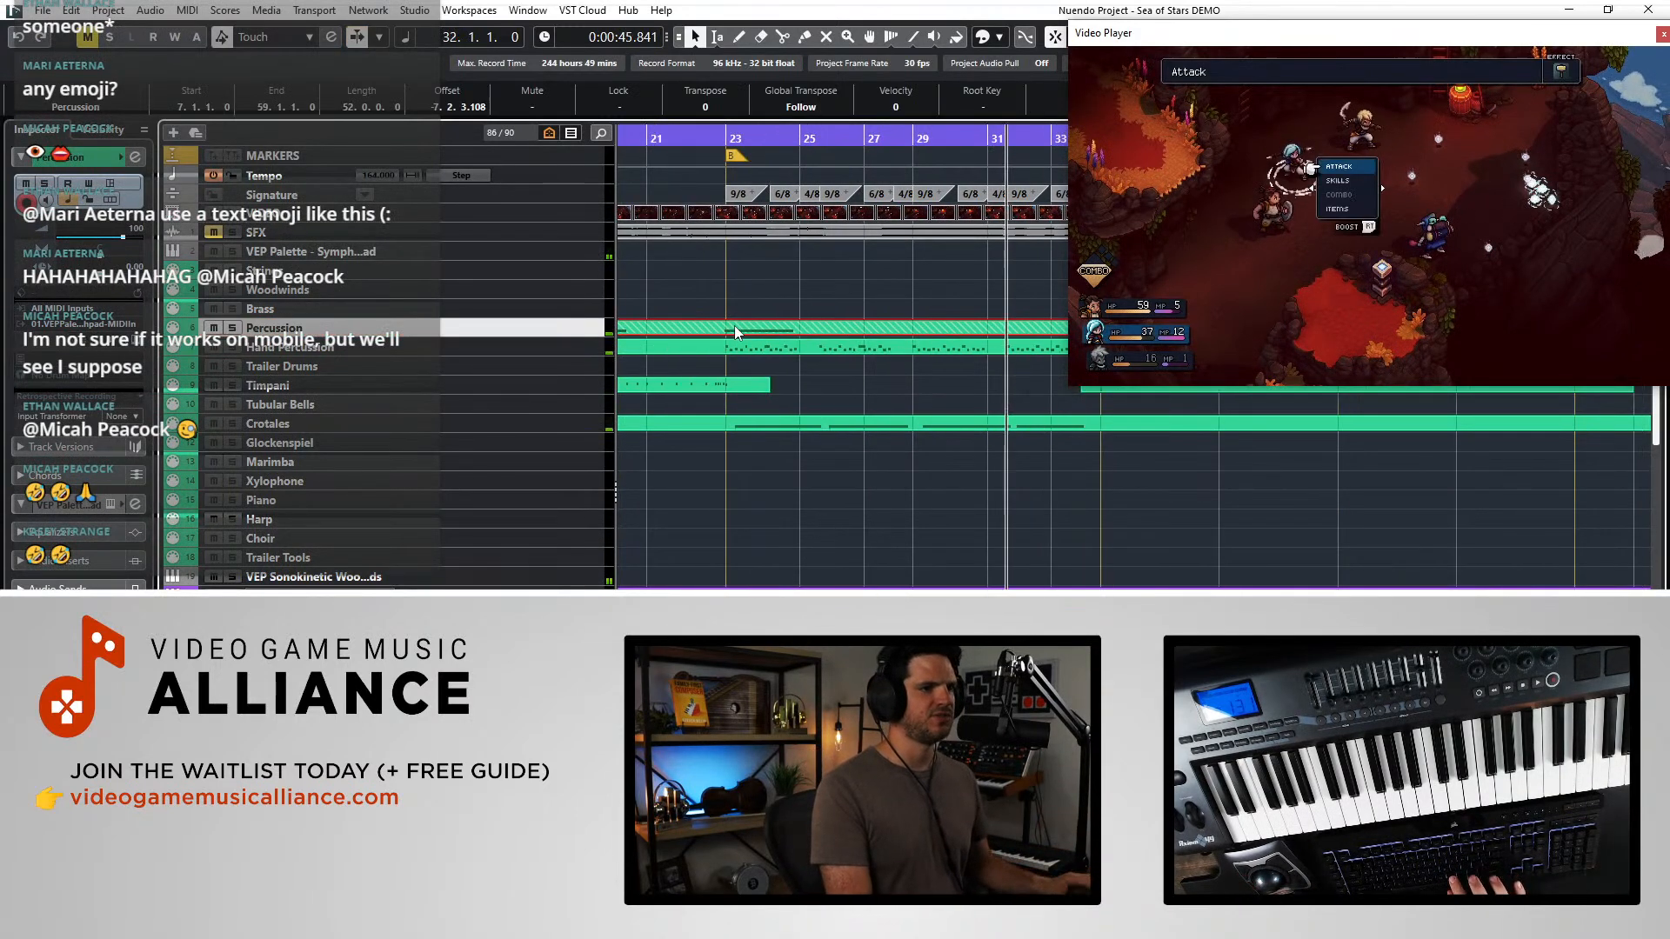
pyautogui.press('space')
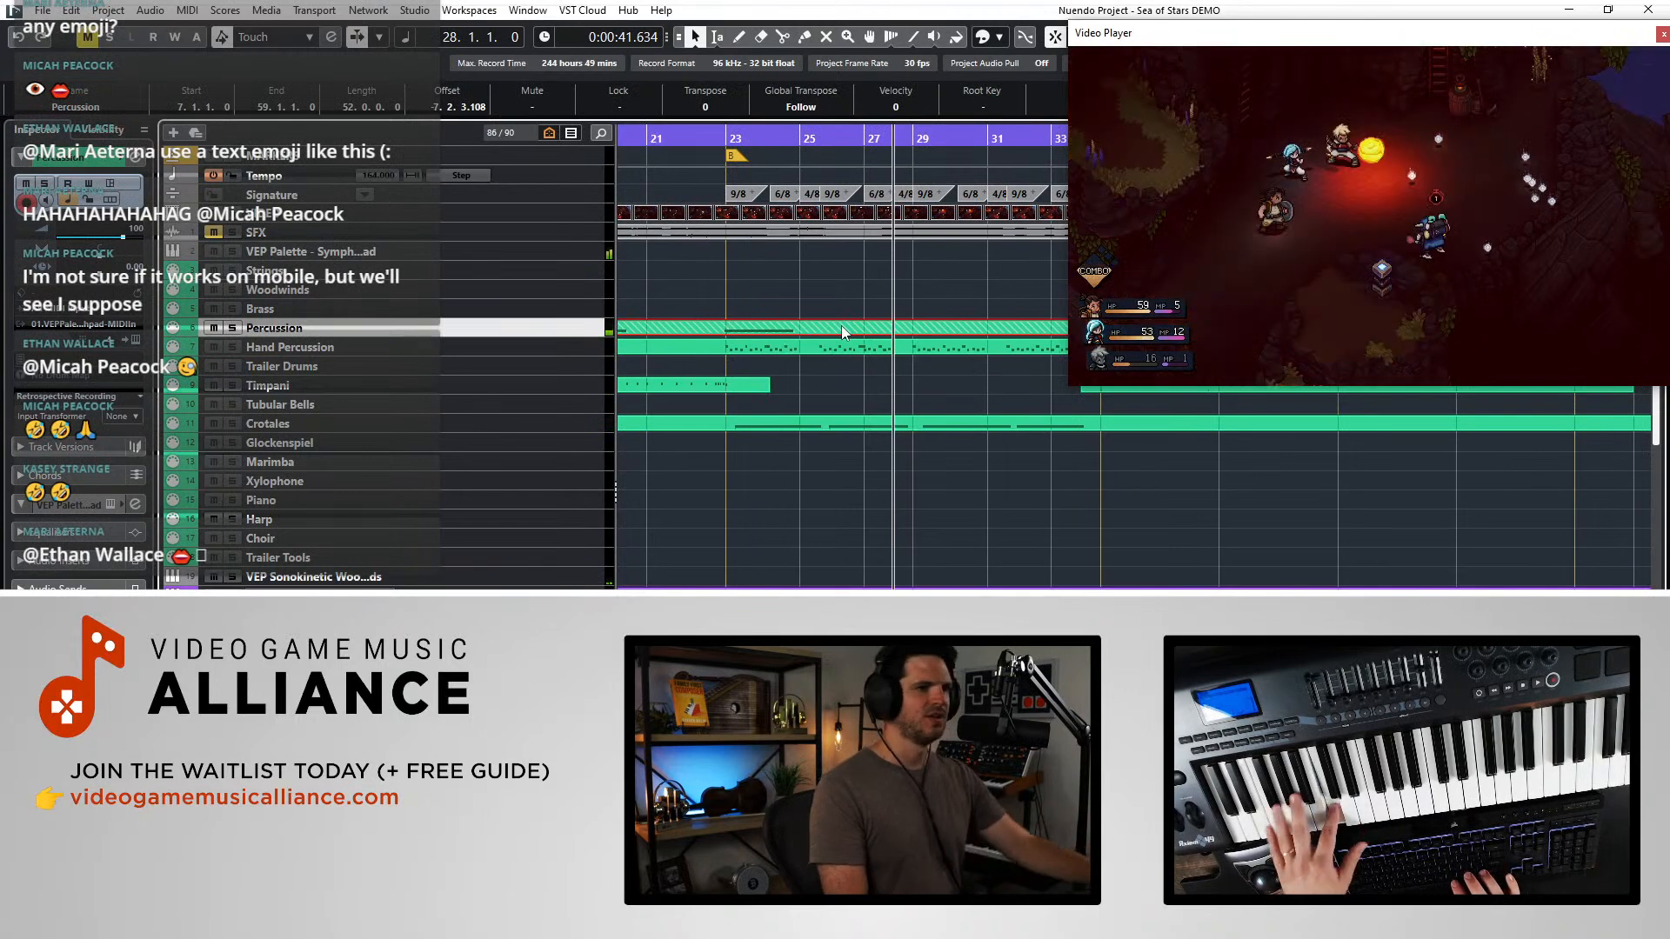
pyautogui.press('space')
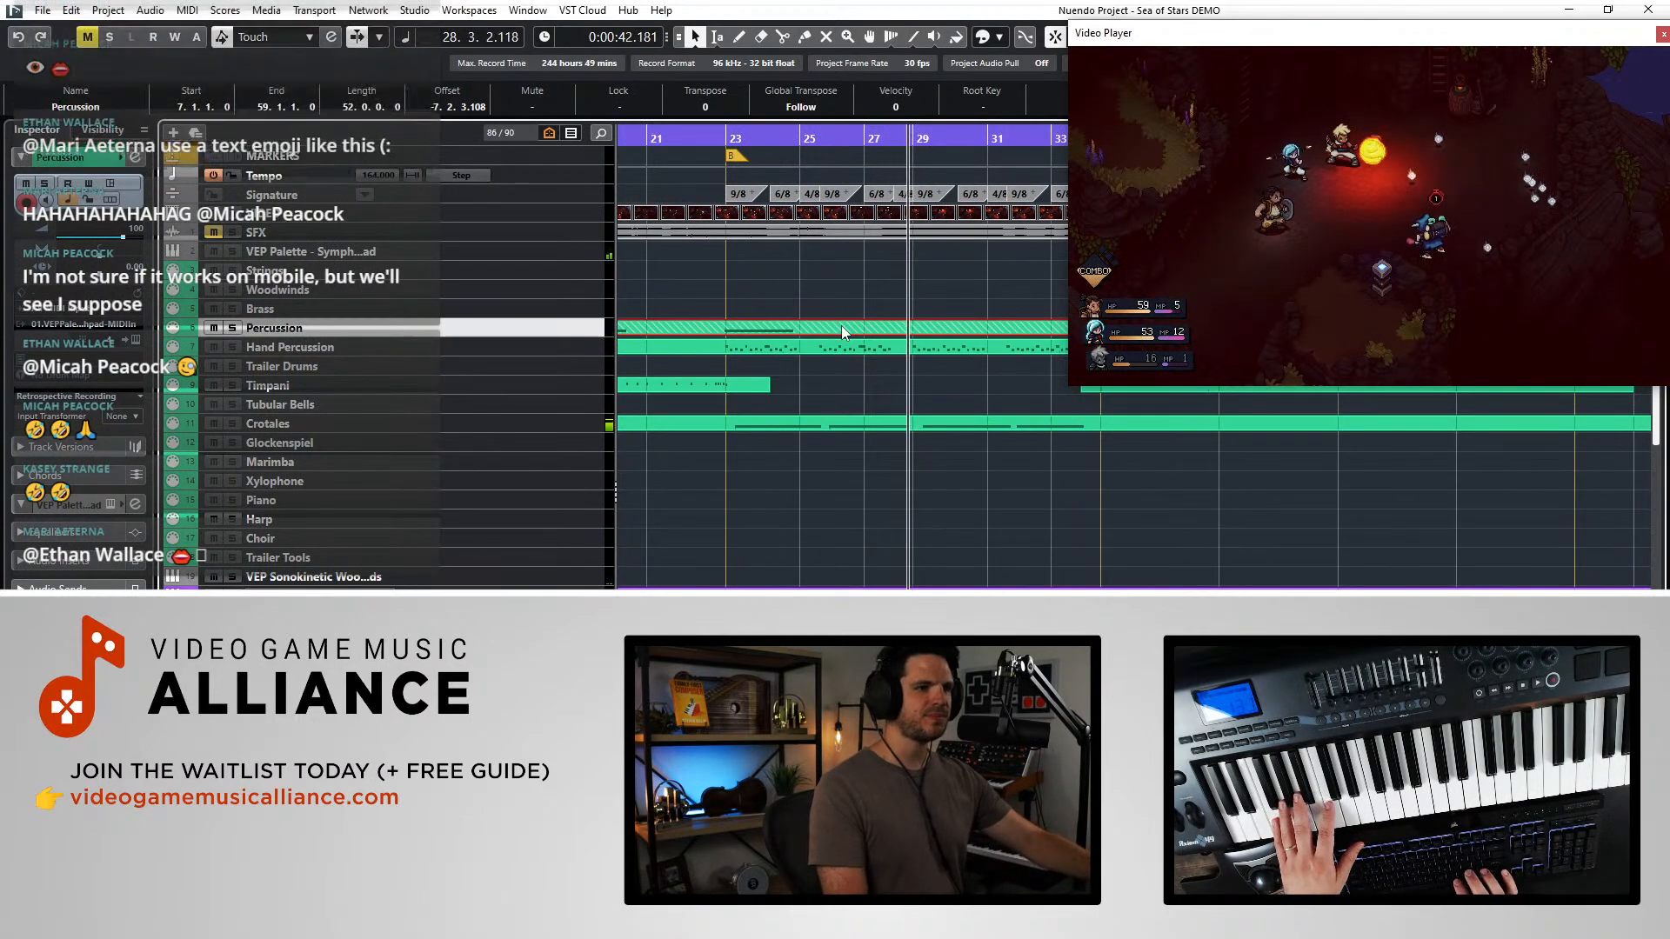
pyautogui.hscroll(-4, 843, 333)
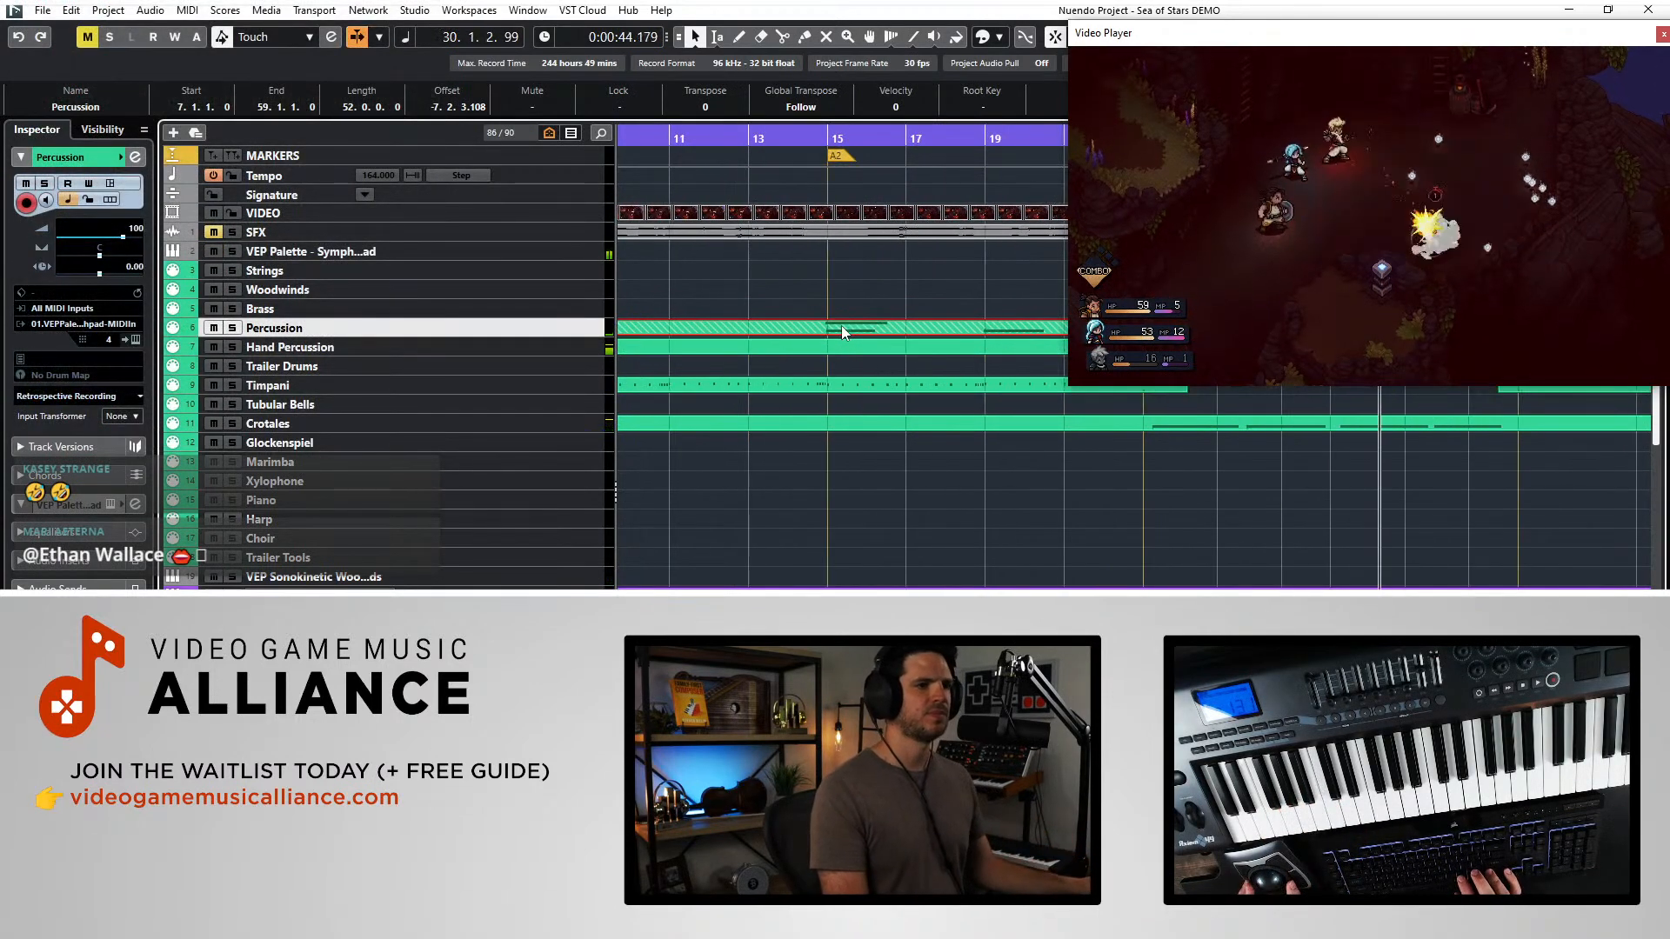
pyautogui.keyDown('alt'); pyautogui.click(967, 334); pyautogui.keyUp('alt')
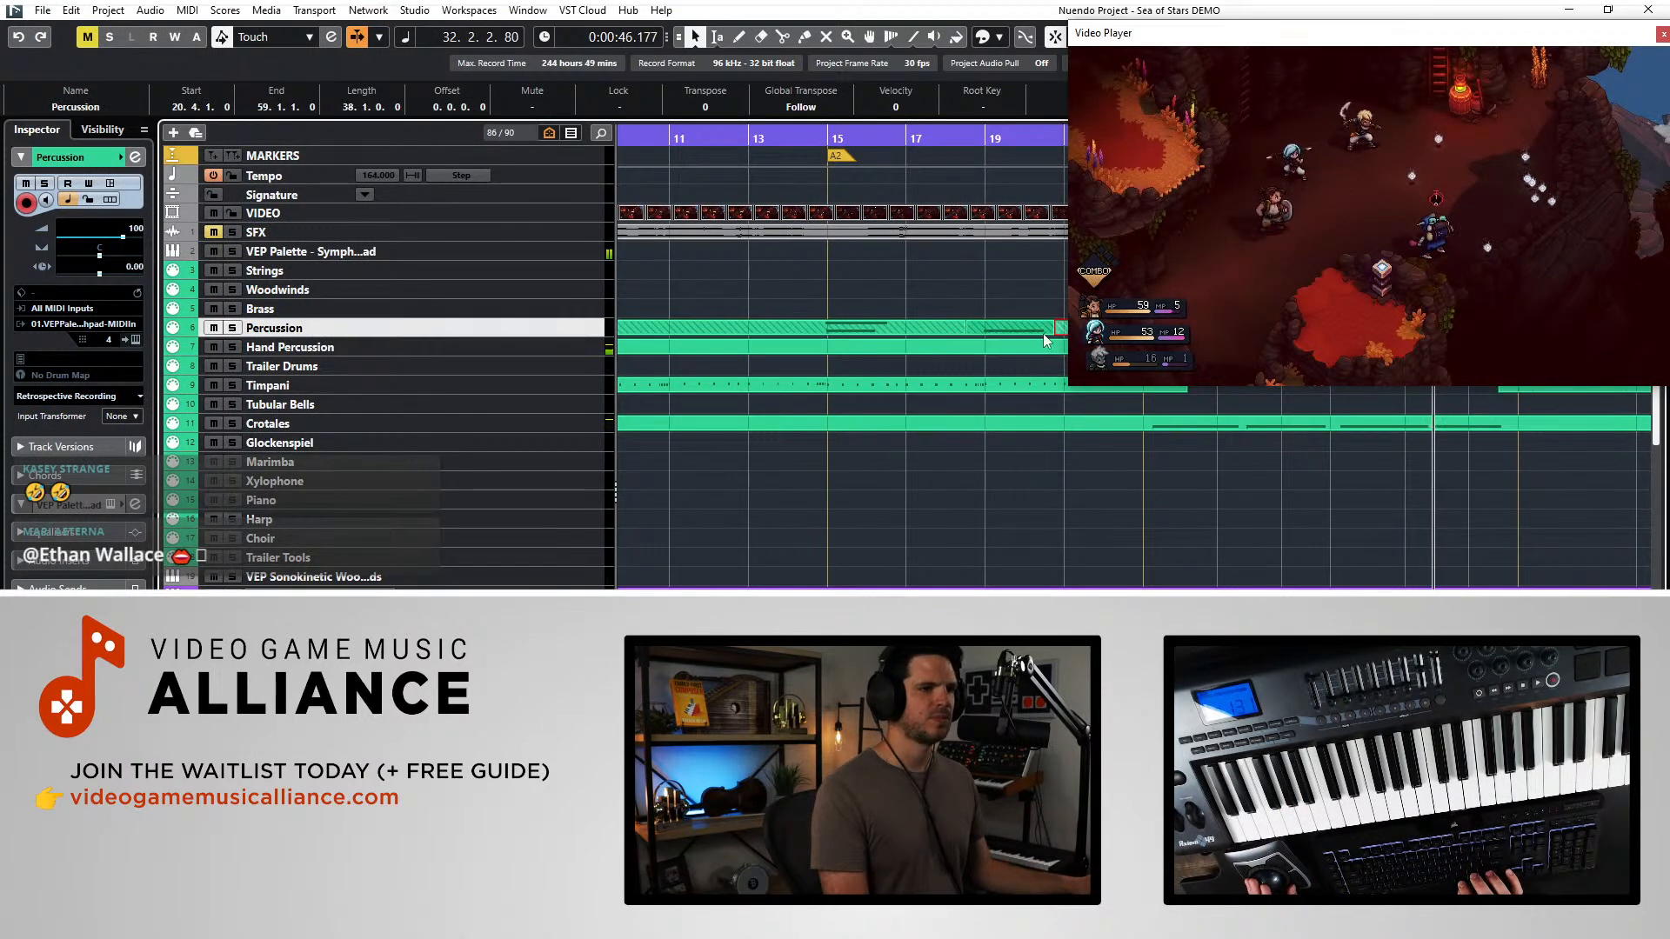
pyautogui.hscroll(8, 986, 318)
# - Record another Percussion take through bar 57 and glue the overlapping Percussion parts together
pyautogui.press('KP_Multiply')
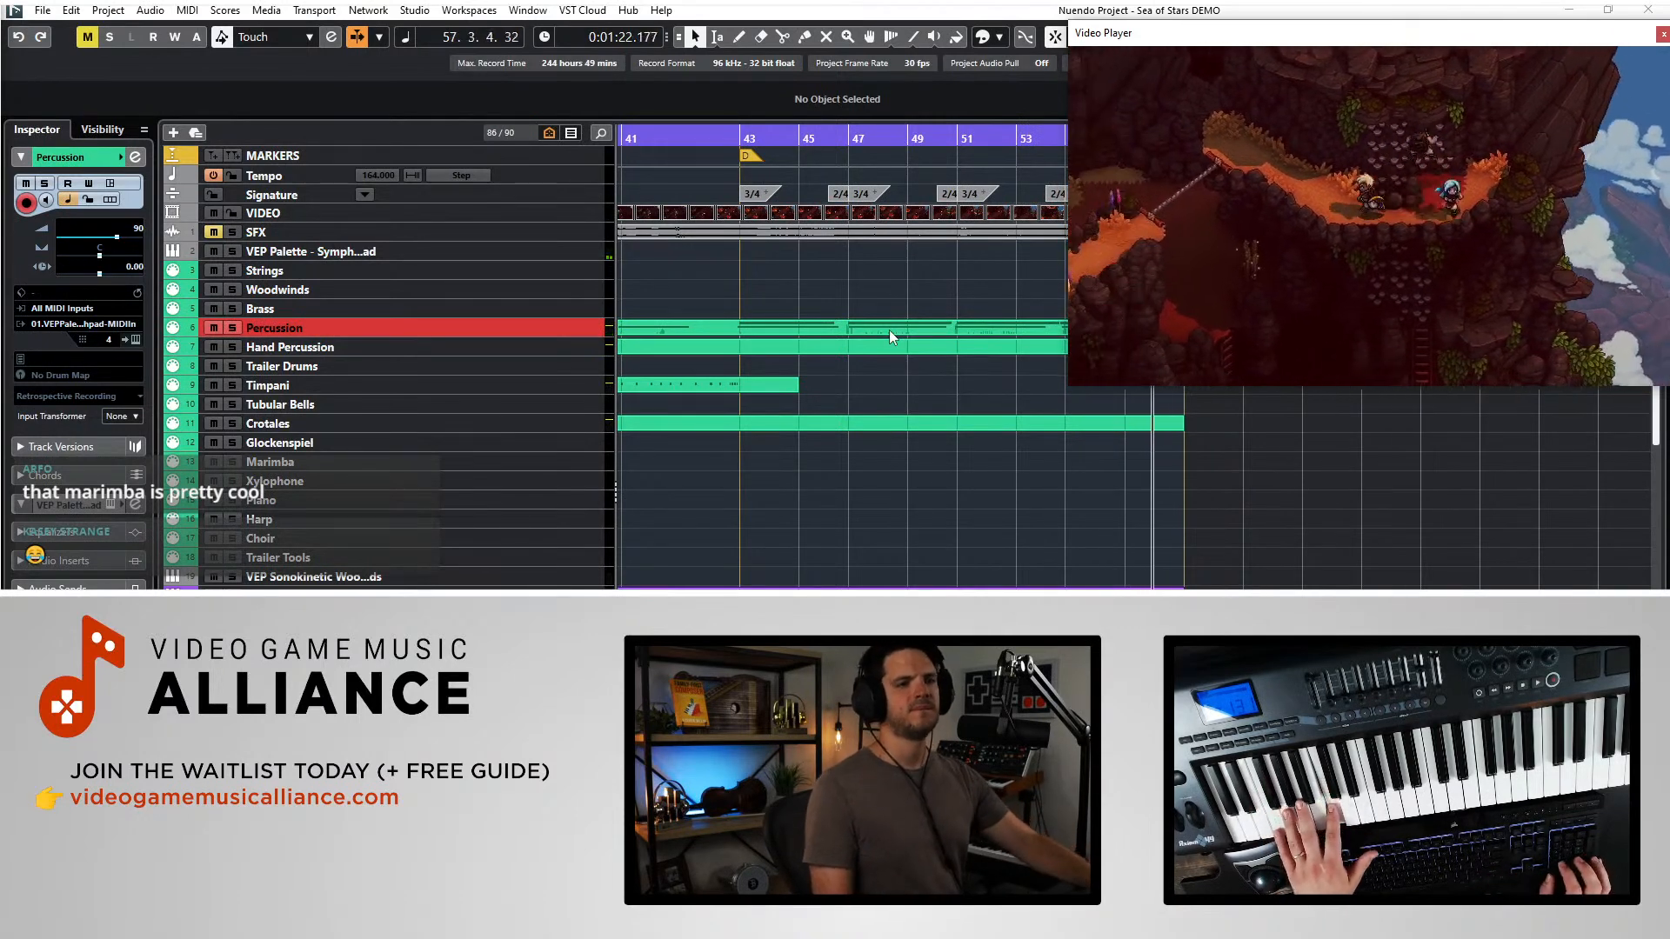
pyautogui.press('space')
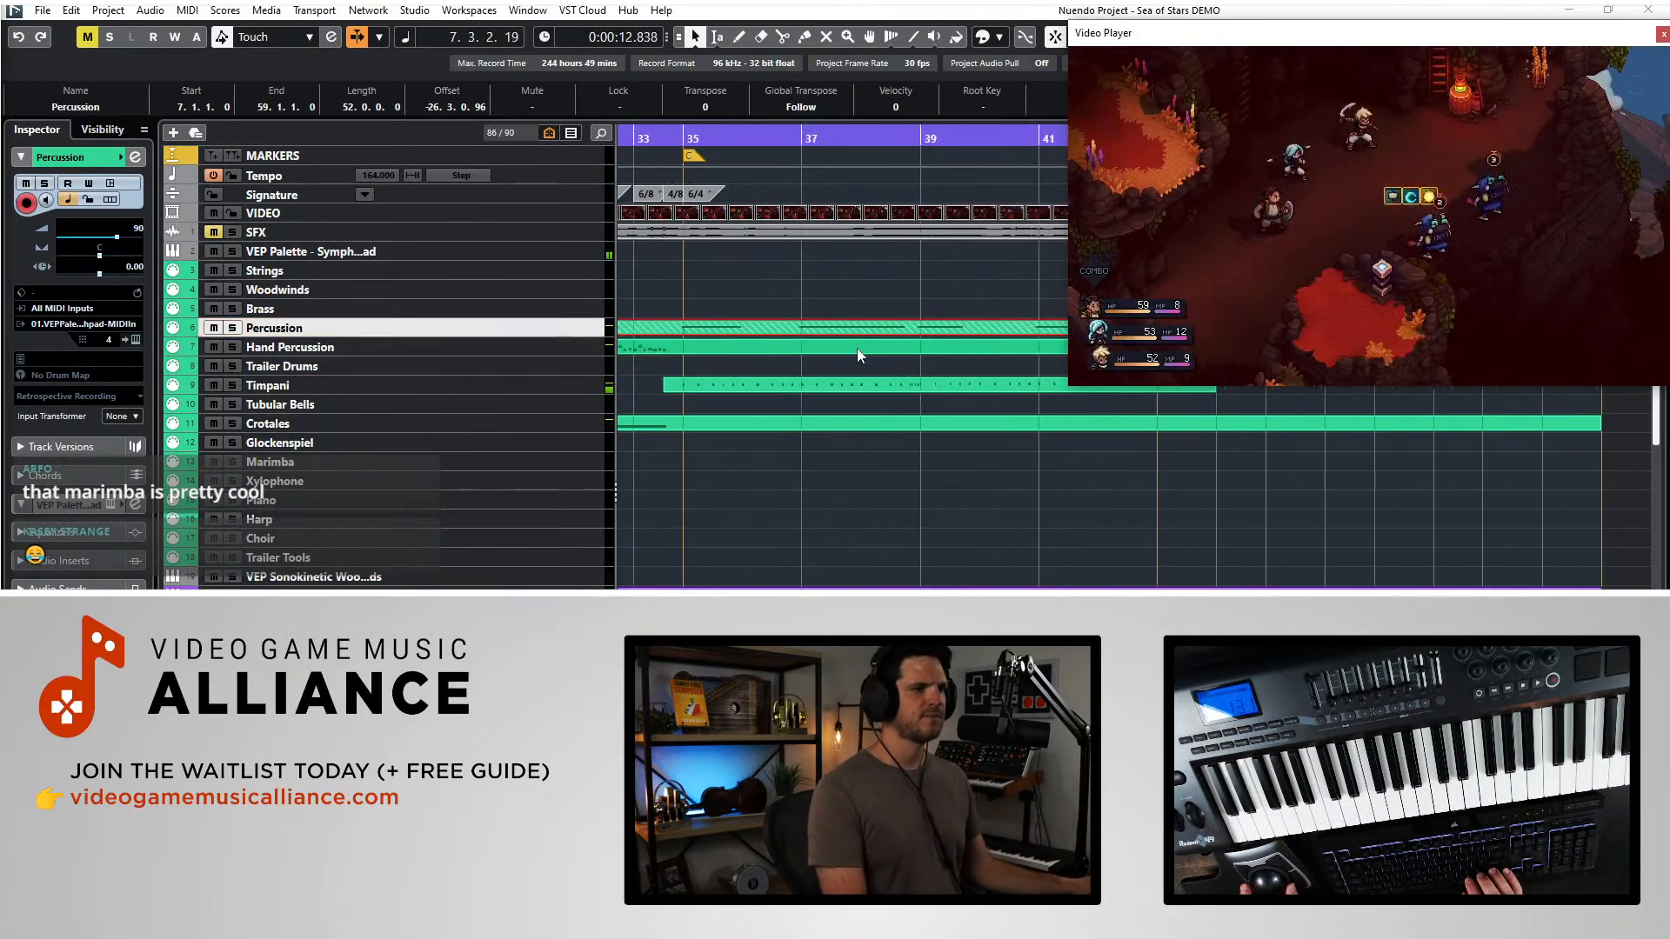
pyautogui.rightClick(822, 335)
pyautogui.hscroll(-10, 817, 319)
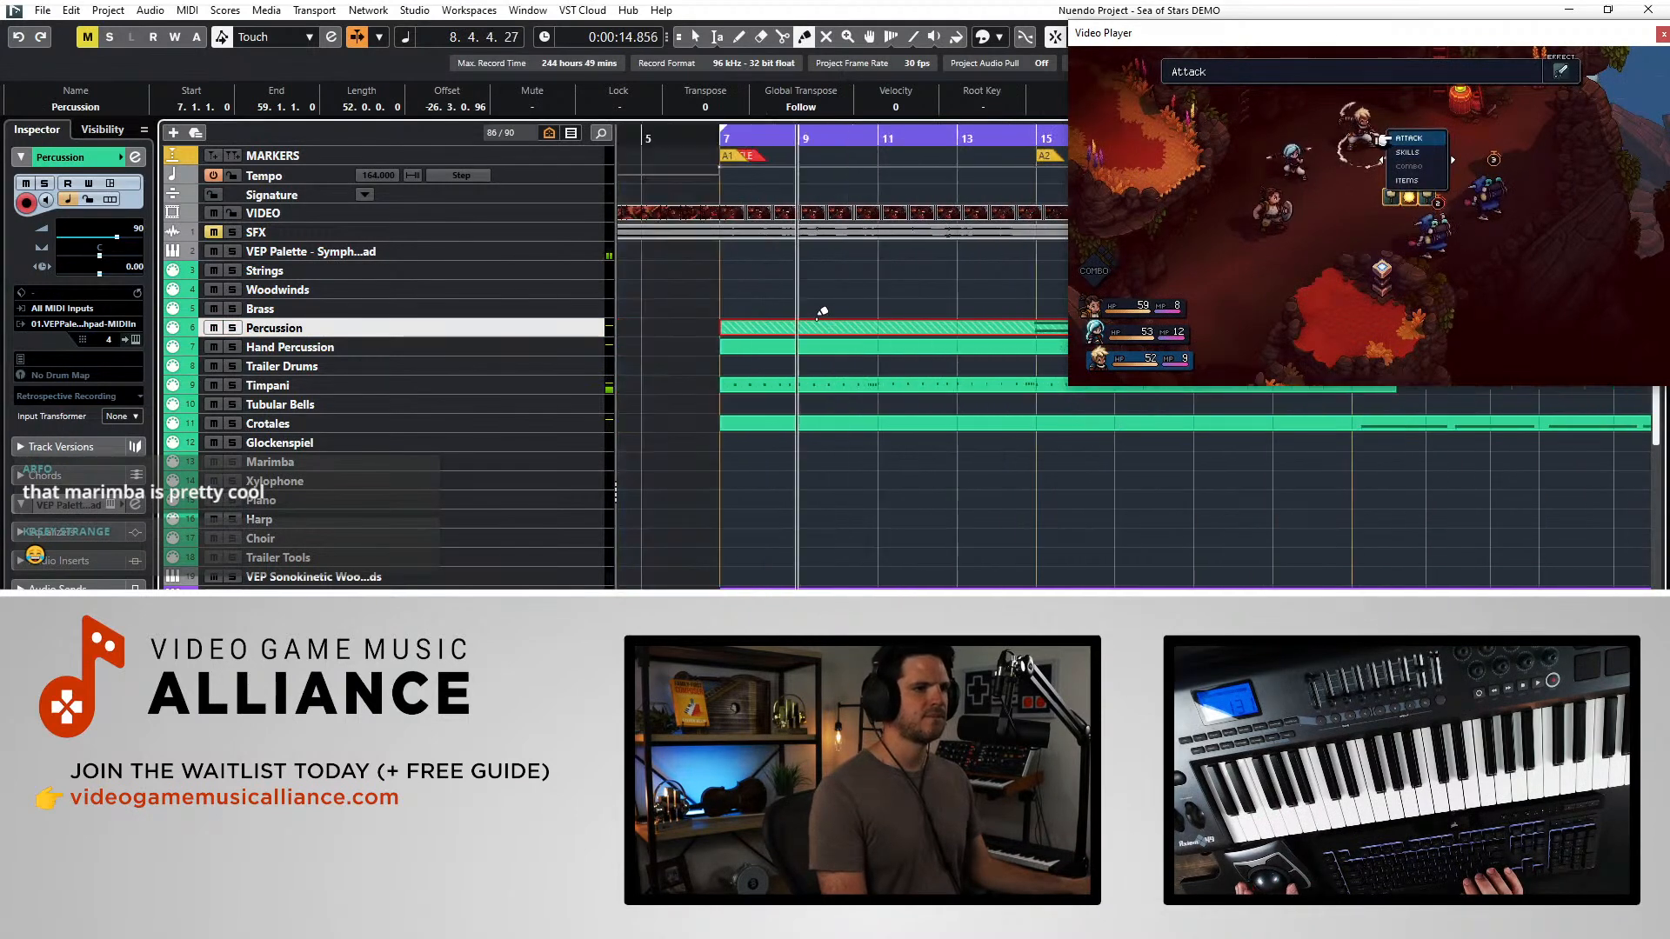
pyautogui.click(815, 324)
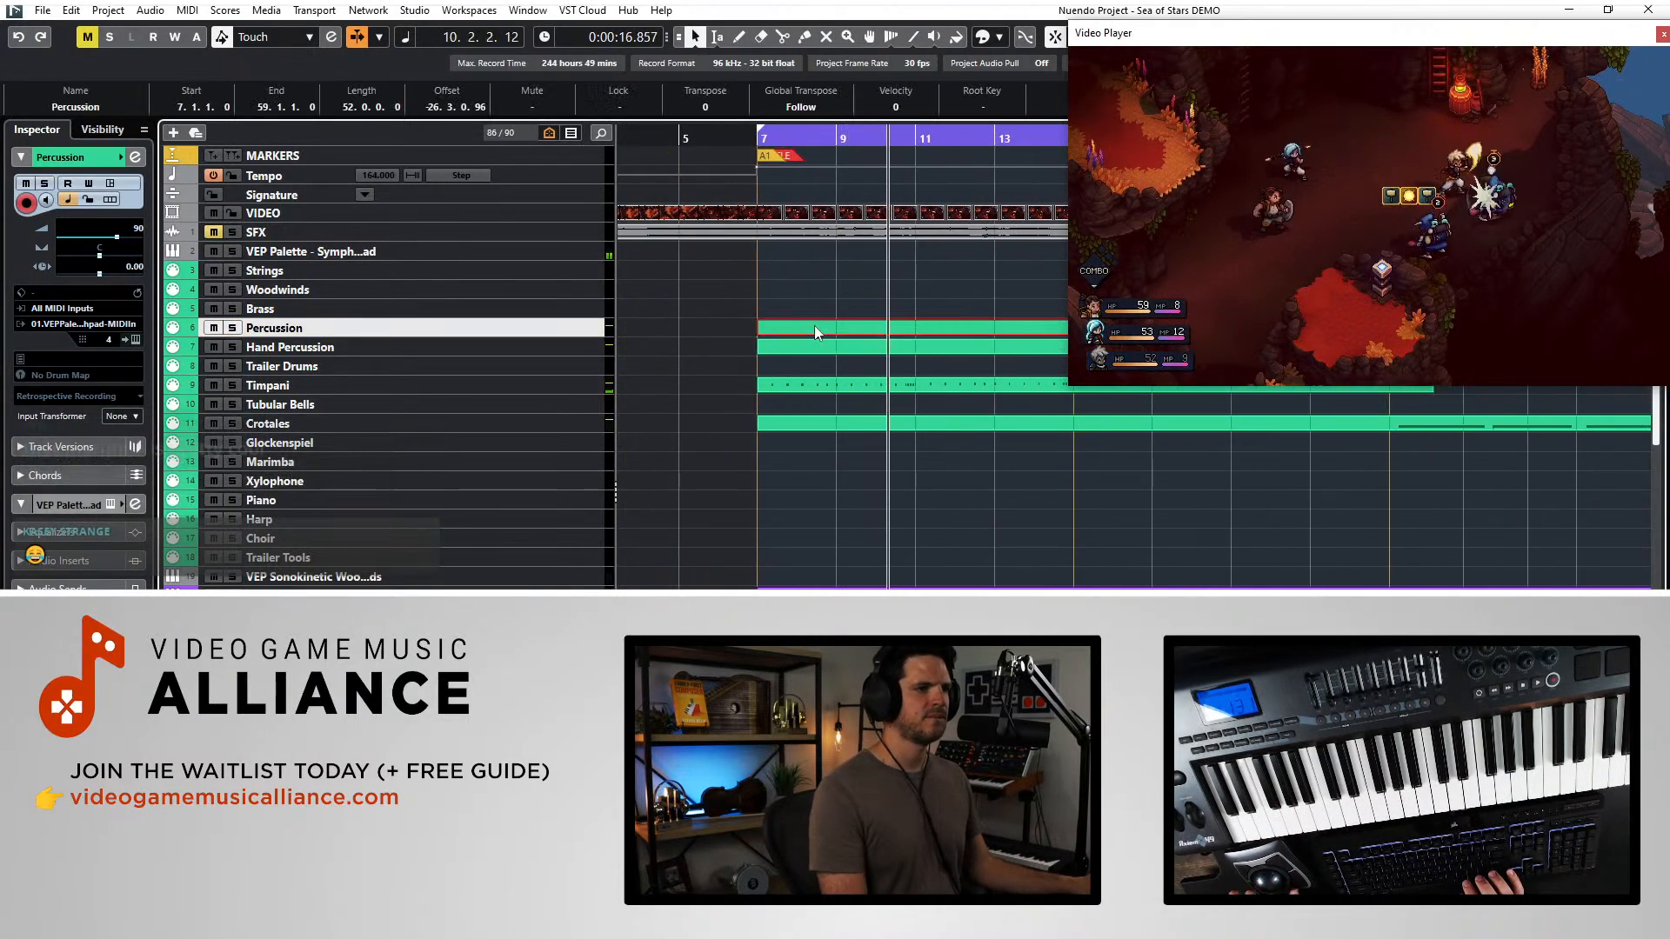
# - Open the glued Percussion part for note editing, select all its notes and review them up to bar 43 and beyond
pyautogui.doubleClick(815, 324)
pyautogui.hotkey('ctrl', 'a')
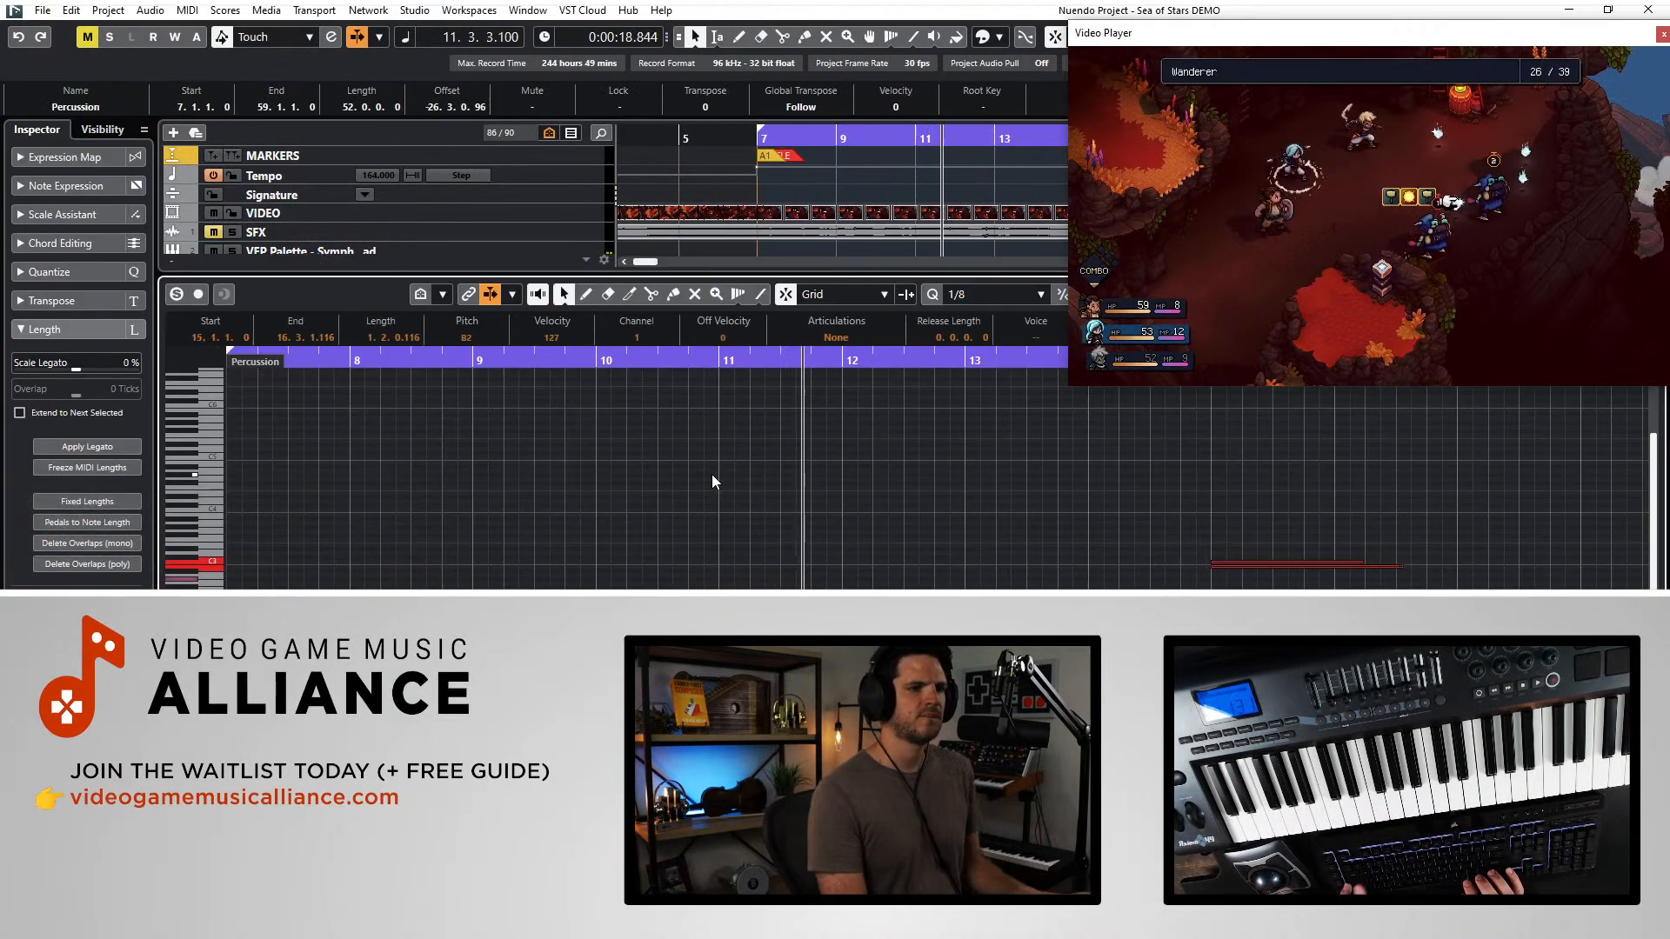
pyautogui.hscroll(10, 711, 473)
pyautogui.hscroll(8, 711, 473)
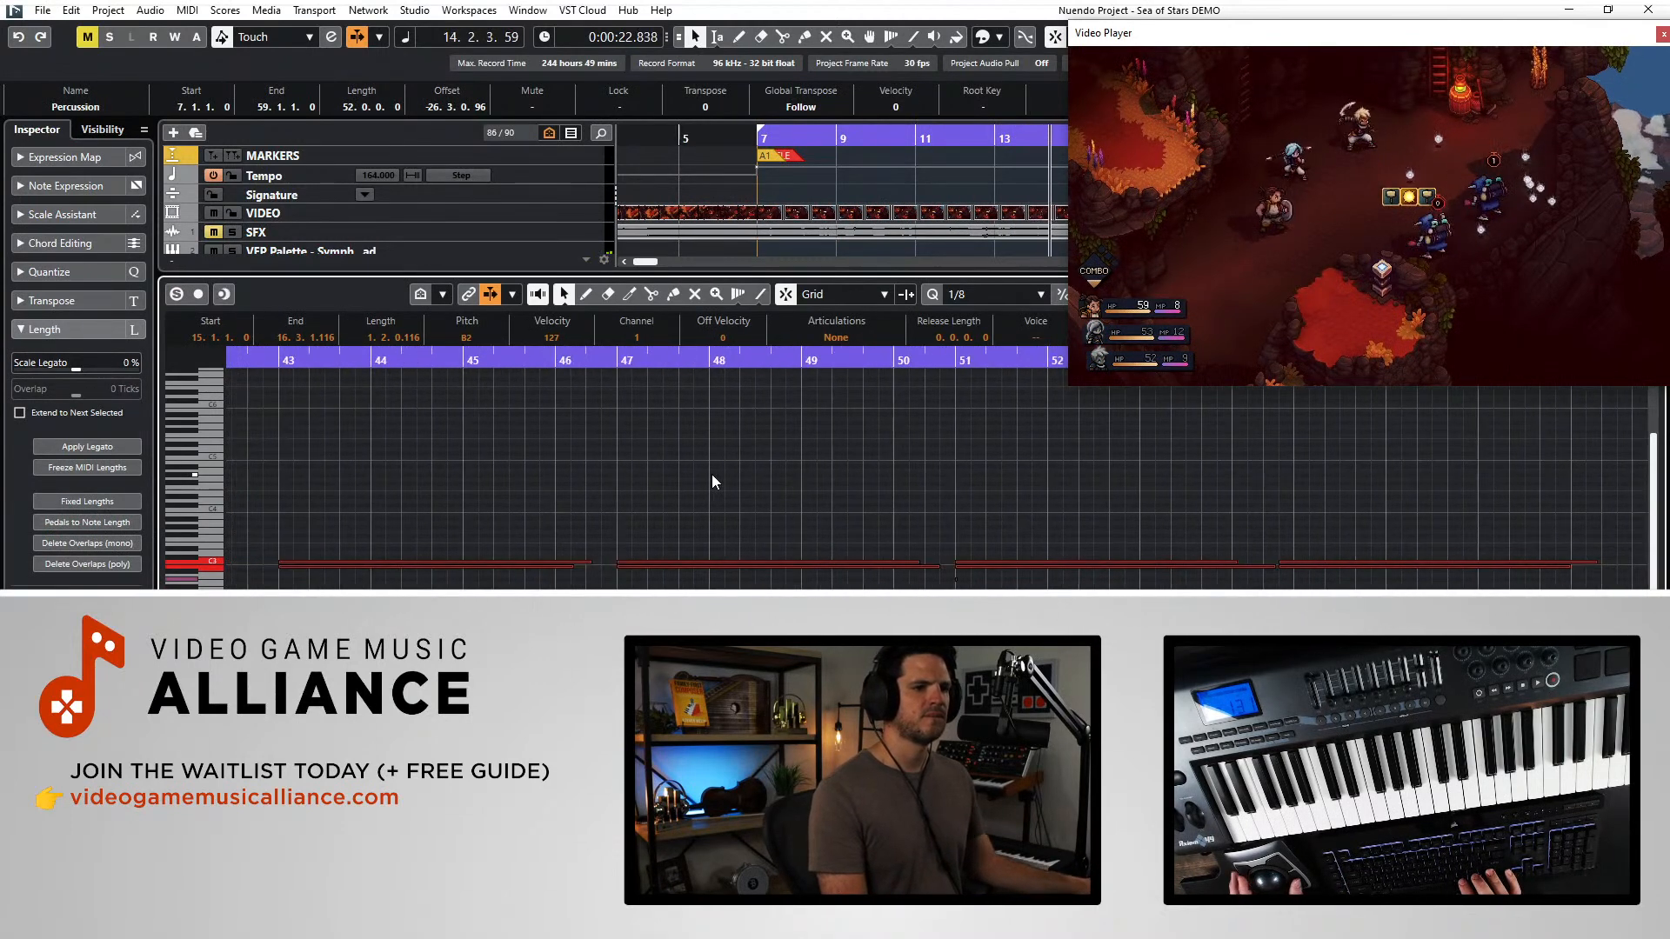
# - Align the last two pairs of sustained percussion notes to start at 51.1.1 and 55.1.1
pyautogui.moveTo(1054, 606); pyautogui.dragTo(948, 576)
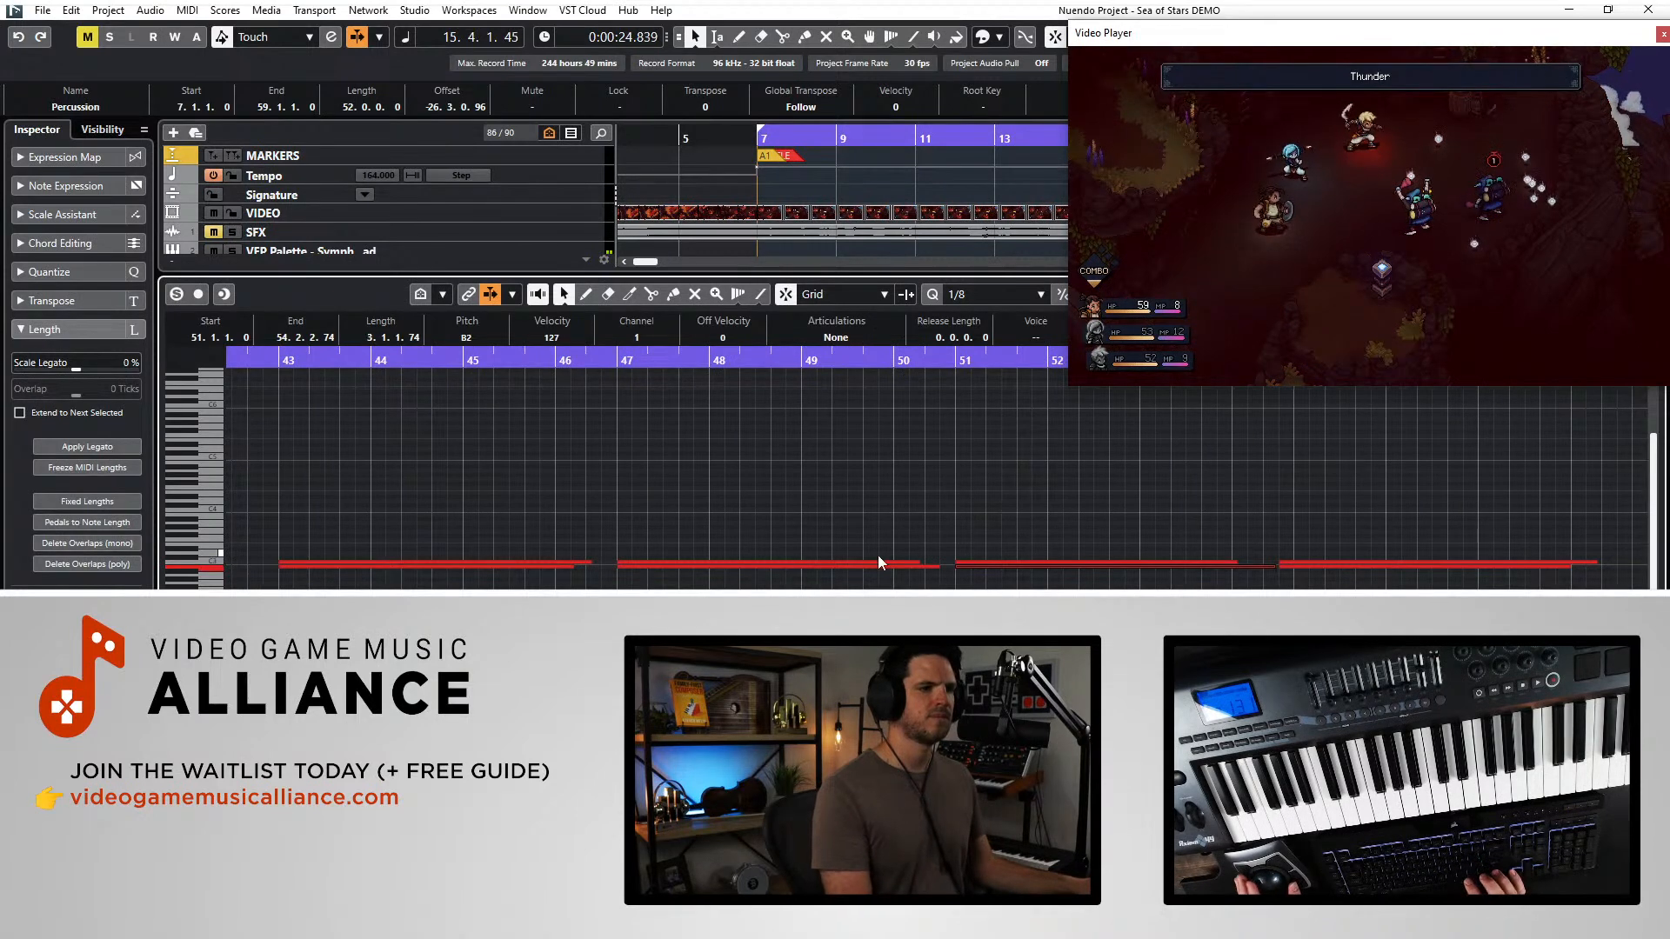
pyautogui.moveTo(1307, 502); pyautogui.dragTo(1354, 588)
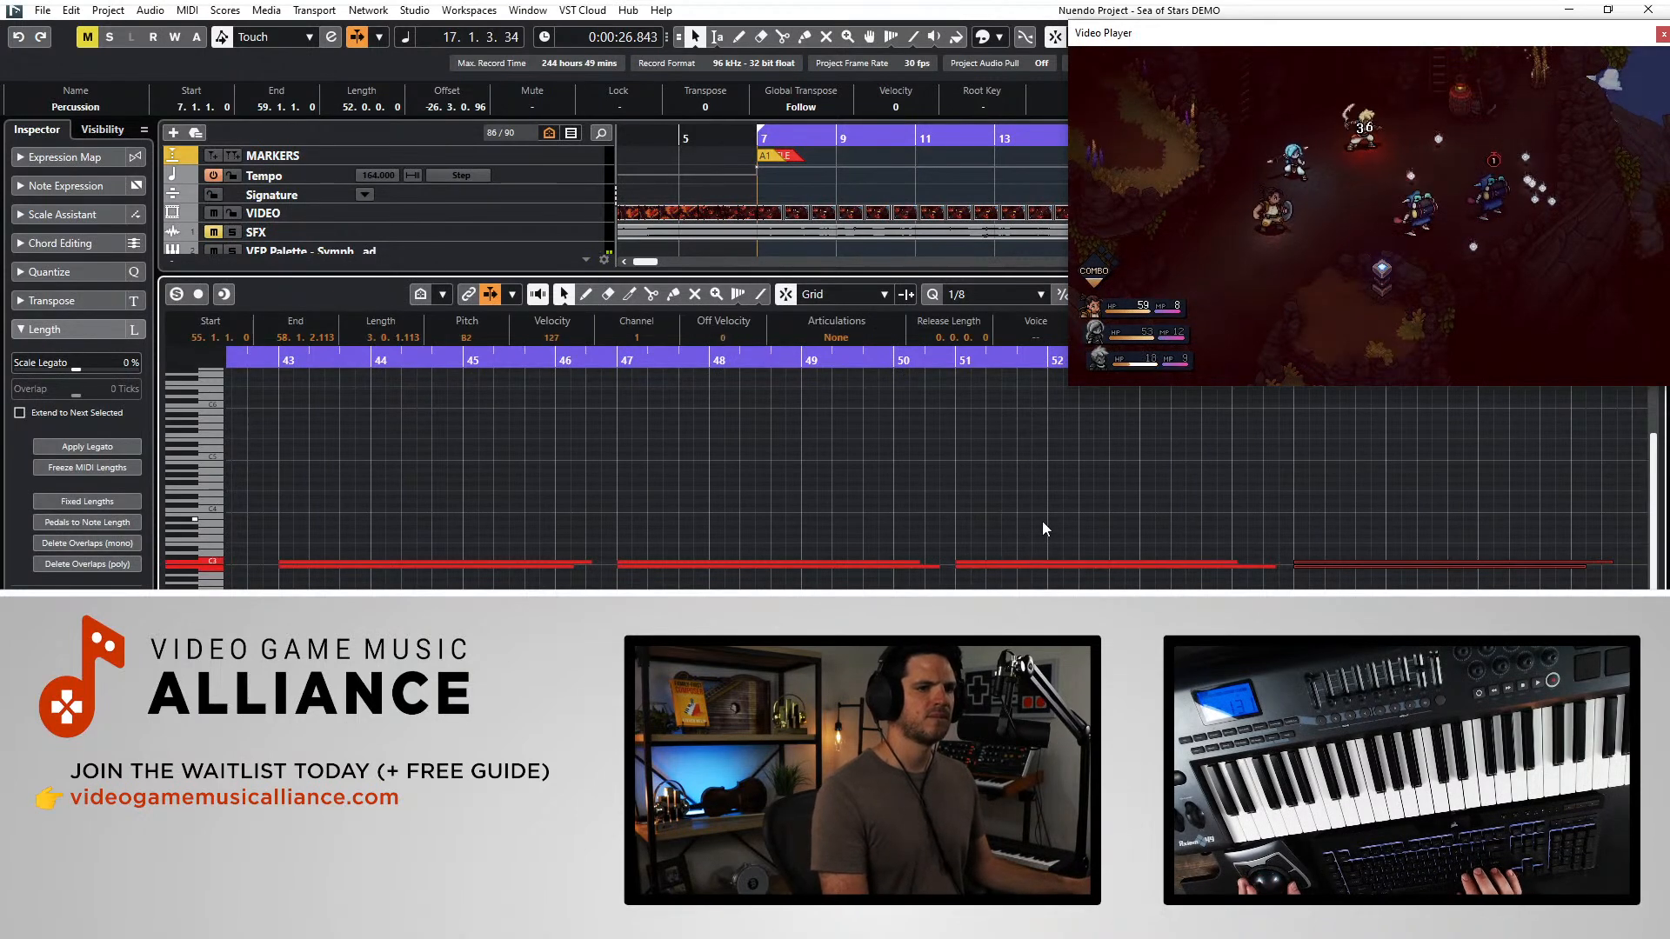
pyautogui.hscroll(2, 1043, 524)
pyautogui.hscroll(-3, 1044, 528)
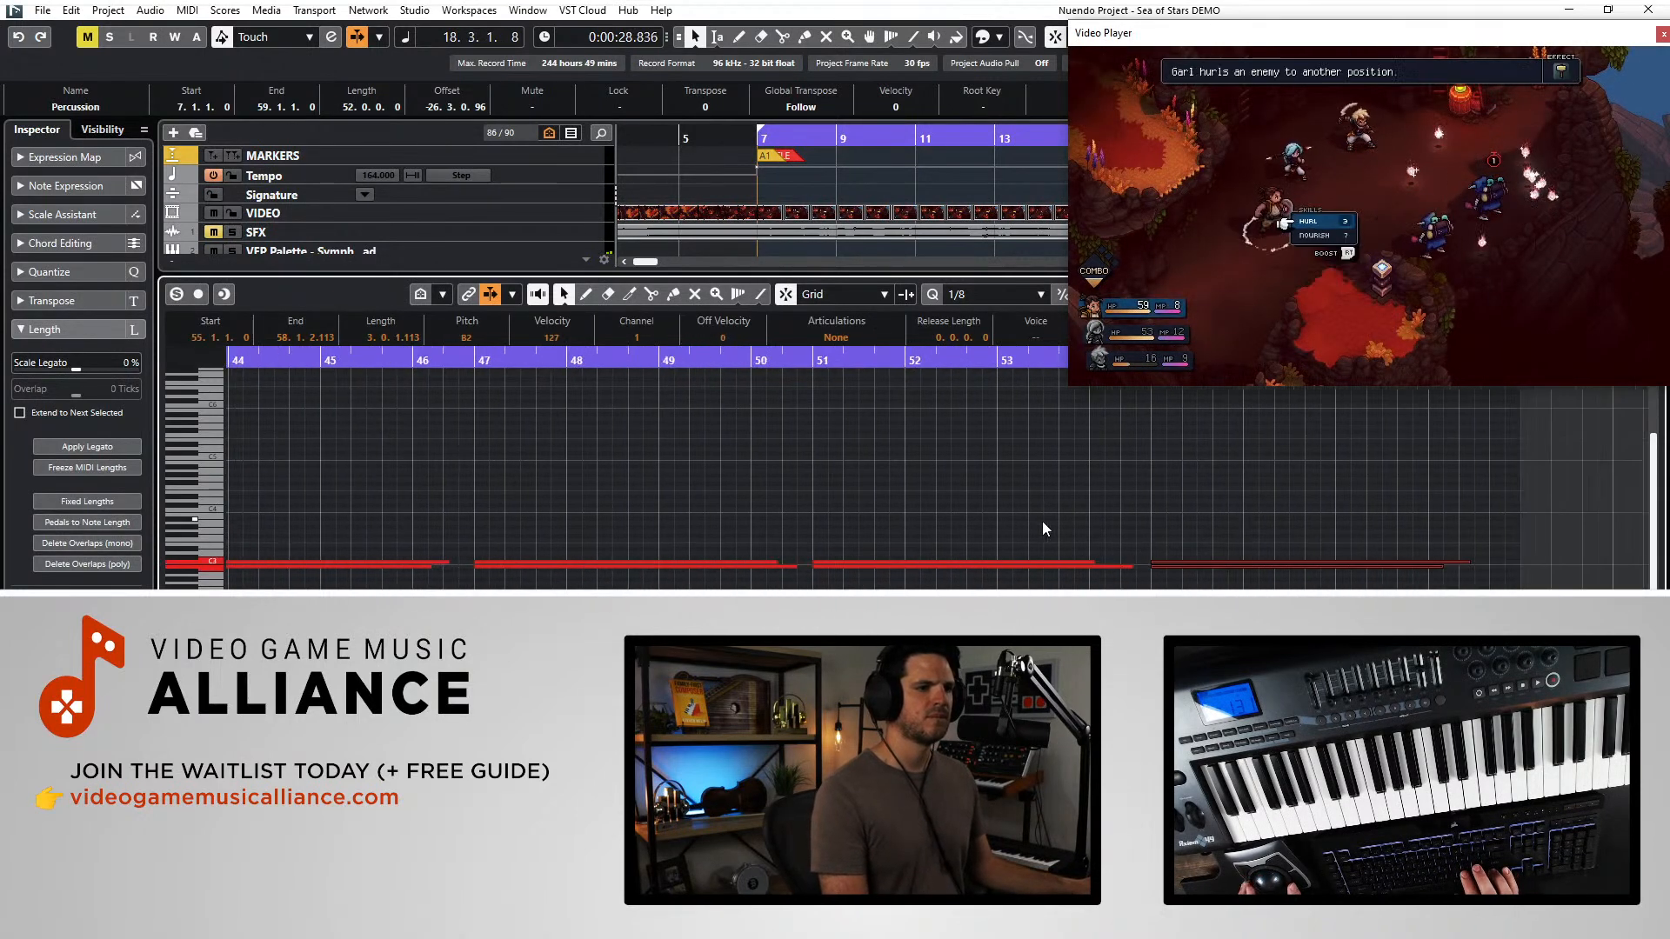
# - Close the note editor, deselect everything and follow the playback across the arrangement's tracks up to bar 35
pyautogui.press('Return')
pyautogui.click(915, 476)
pyautogui.hscroll(2, 915, 476)
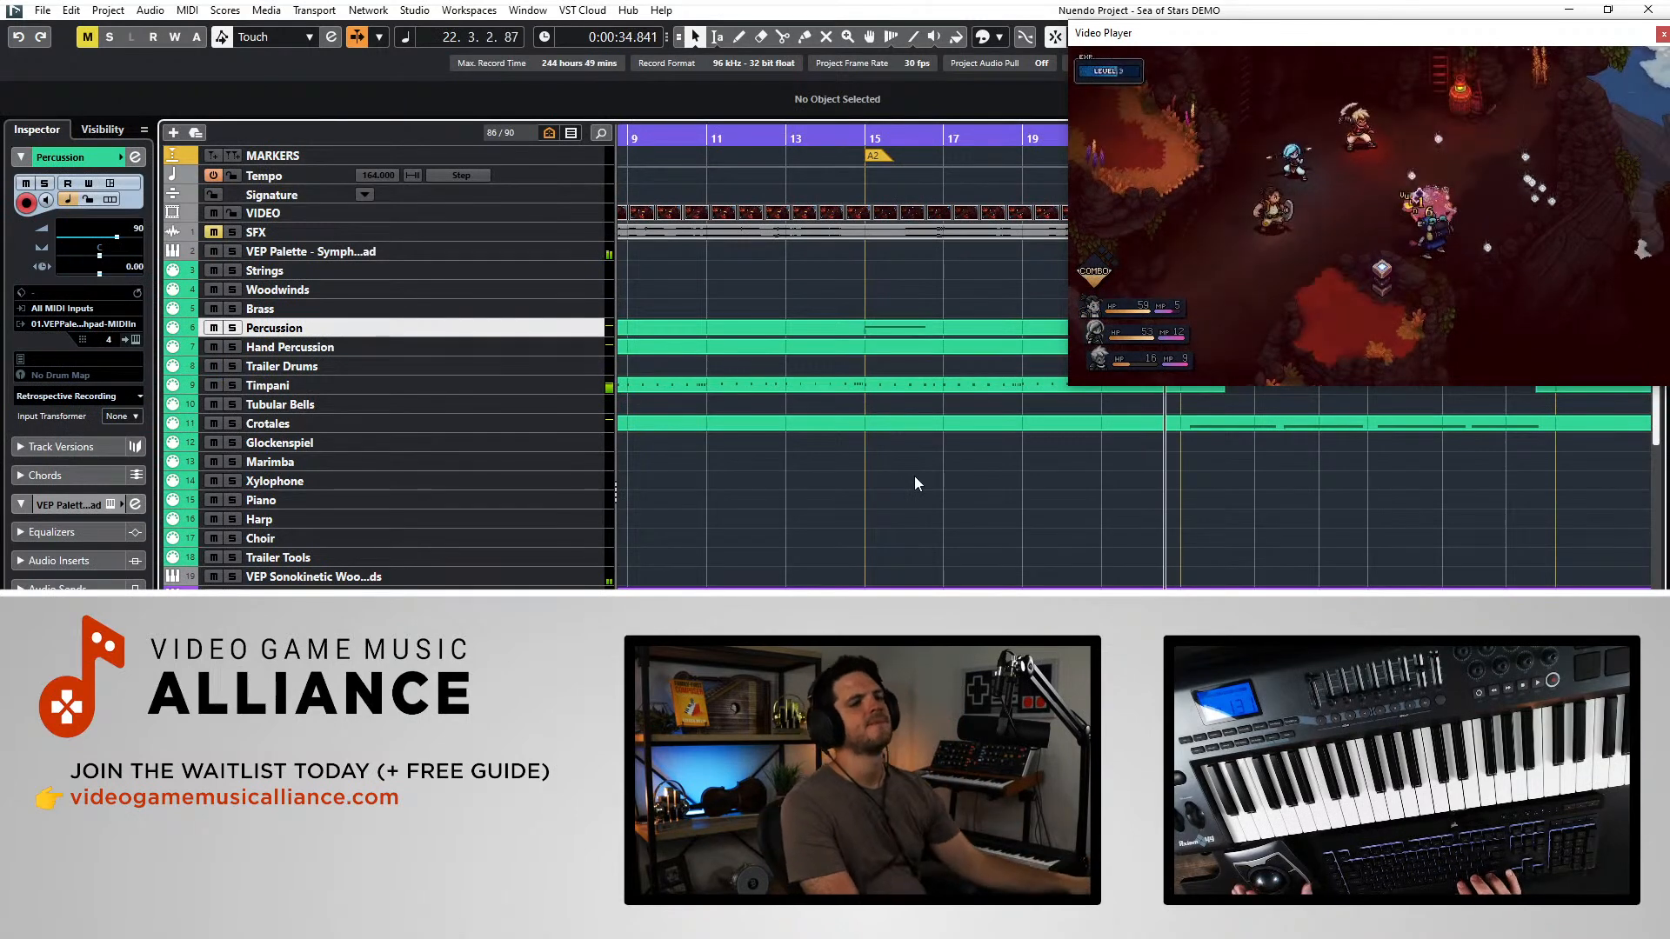
pyautogui.hscroll(2, 1019, 525)
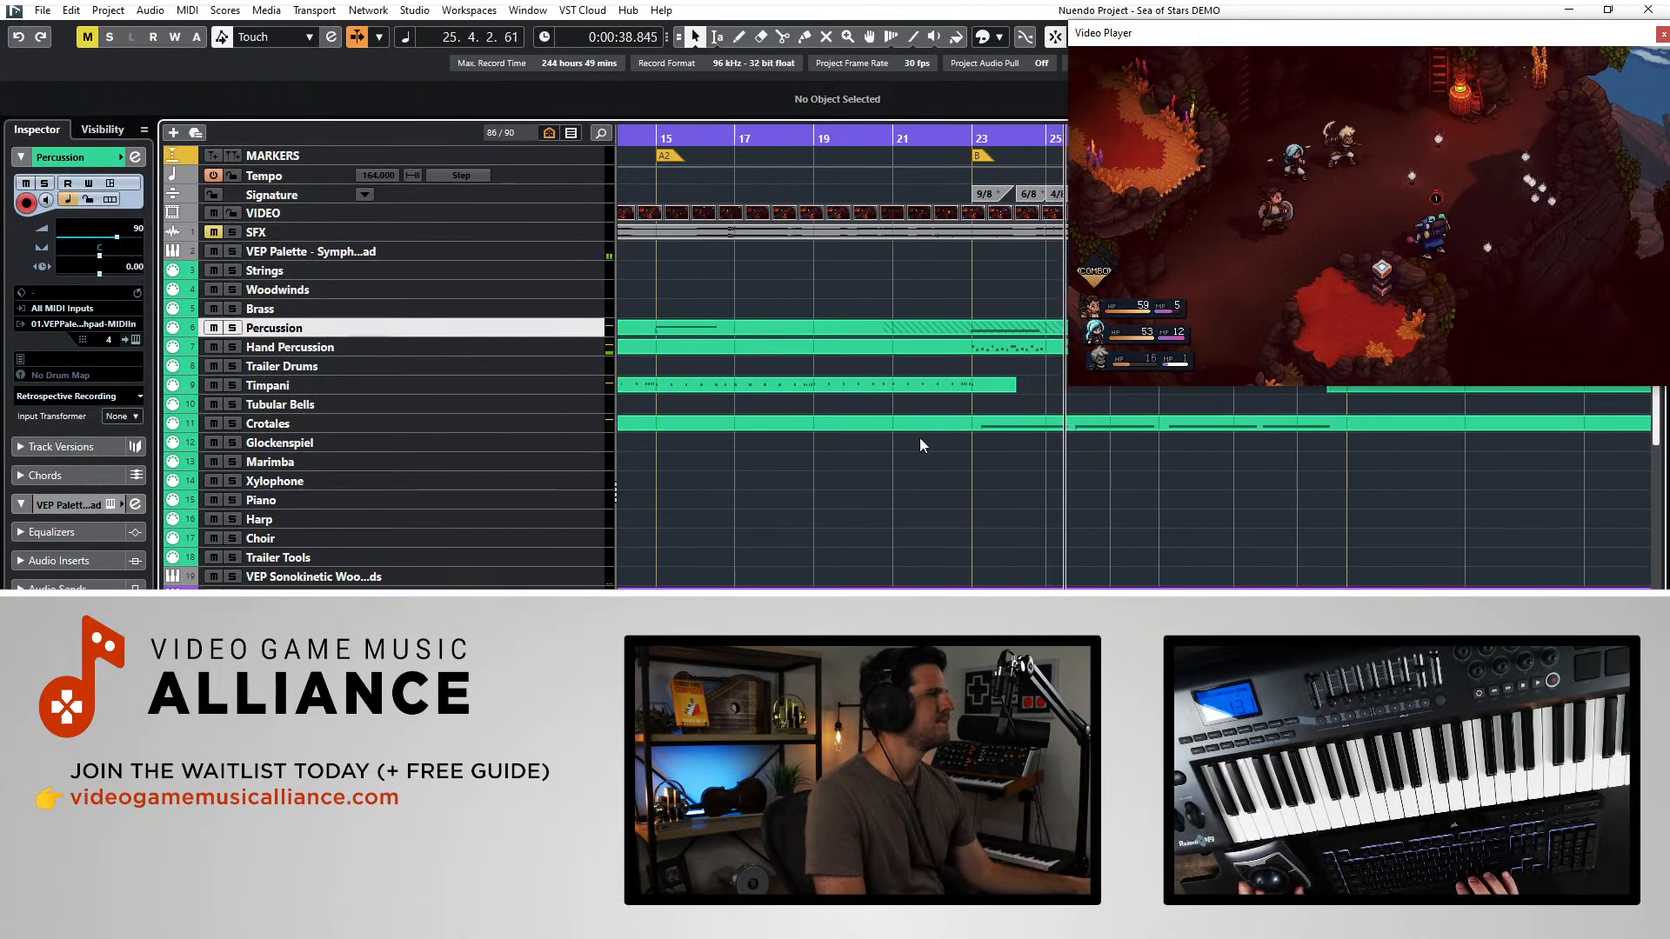
pyautogui.scroll(-8, 817, 424)
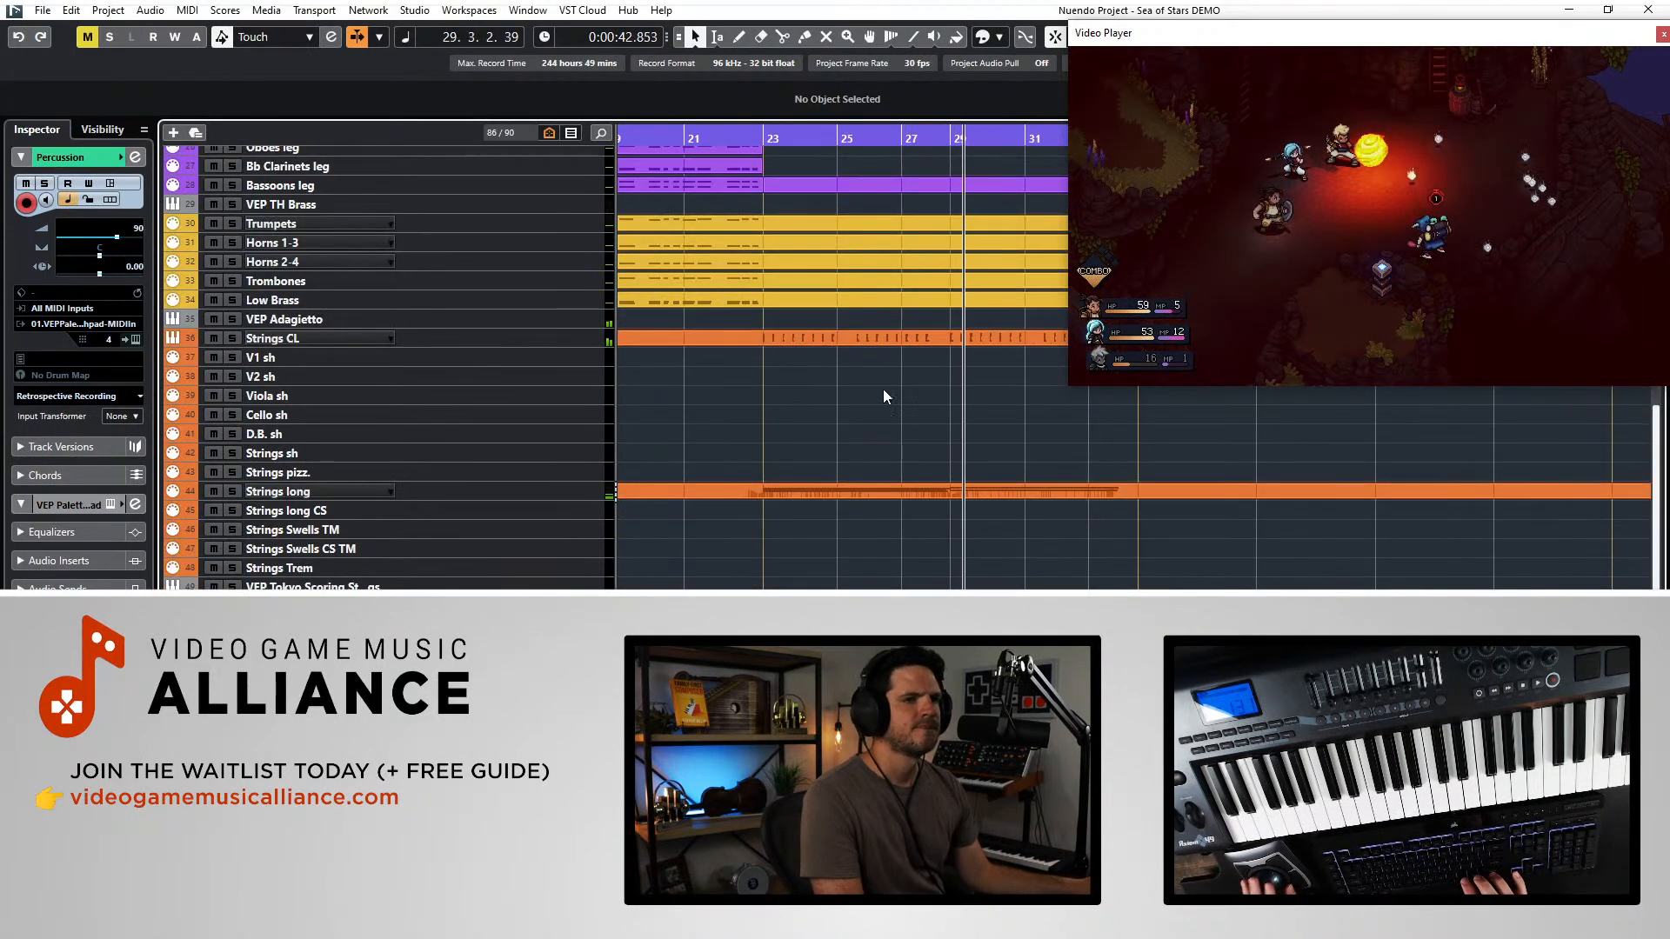
pyautogui.hscroll(1, 884, 396)
pyautogui.scroll(10, 887, 383)
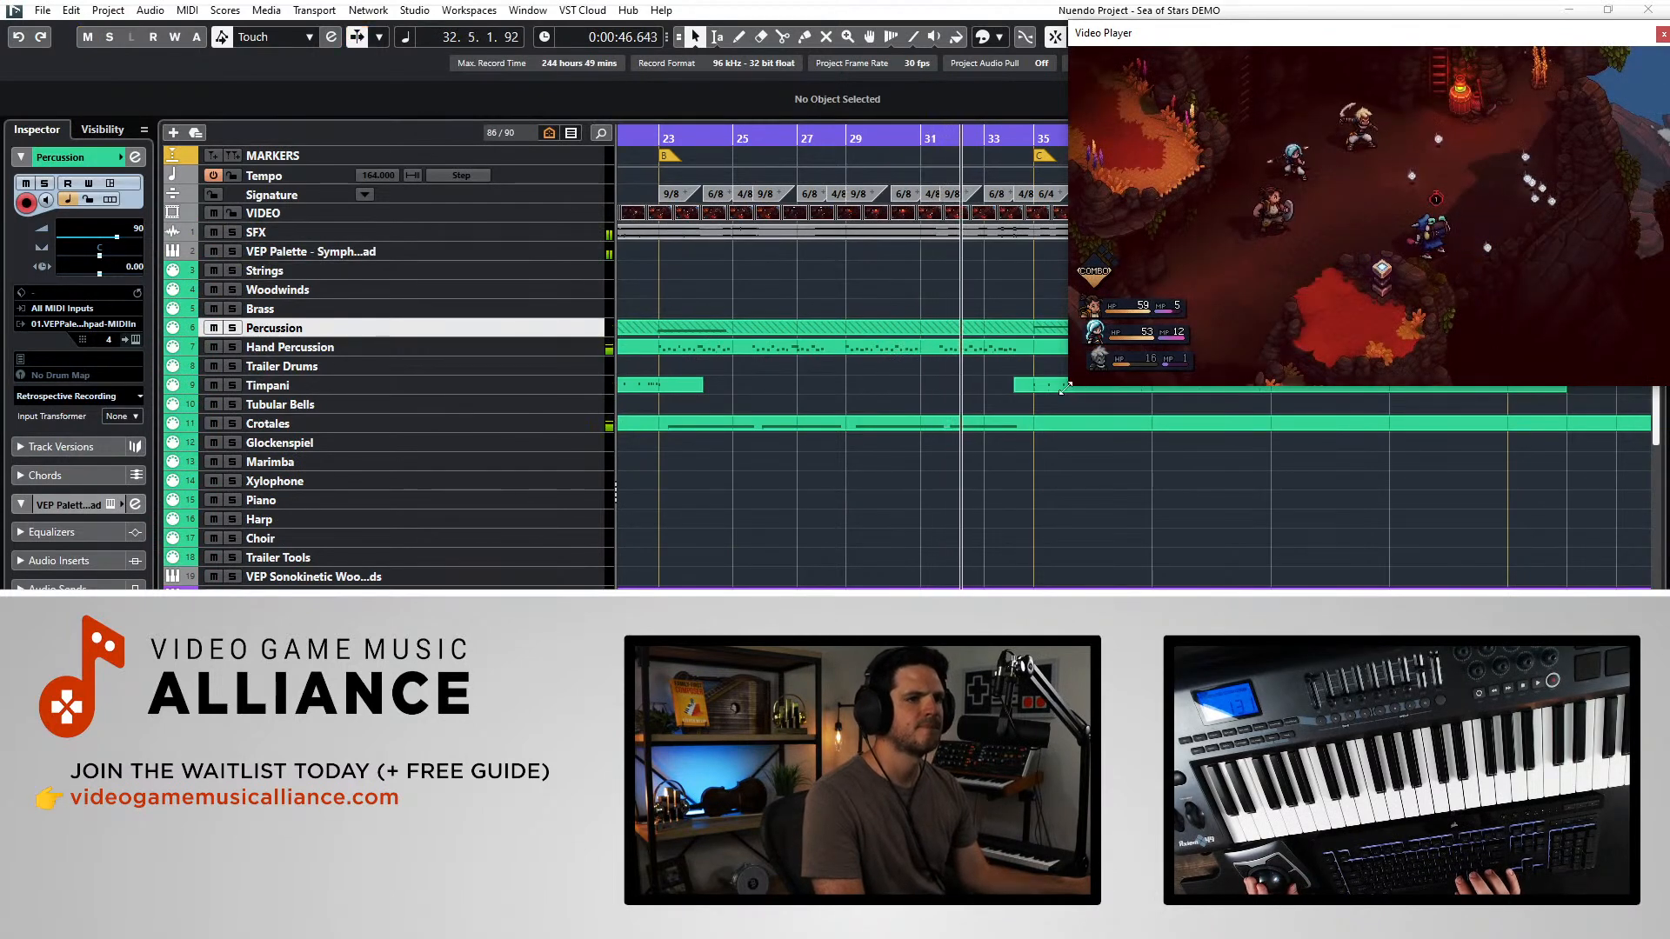
# - Enlarge the video player to cover most of the project window and replay the cue from bar 7
pyautogui.moveTo(1061, 390); pyautogui.dragTo(728, 588)
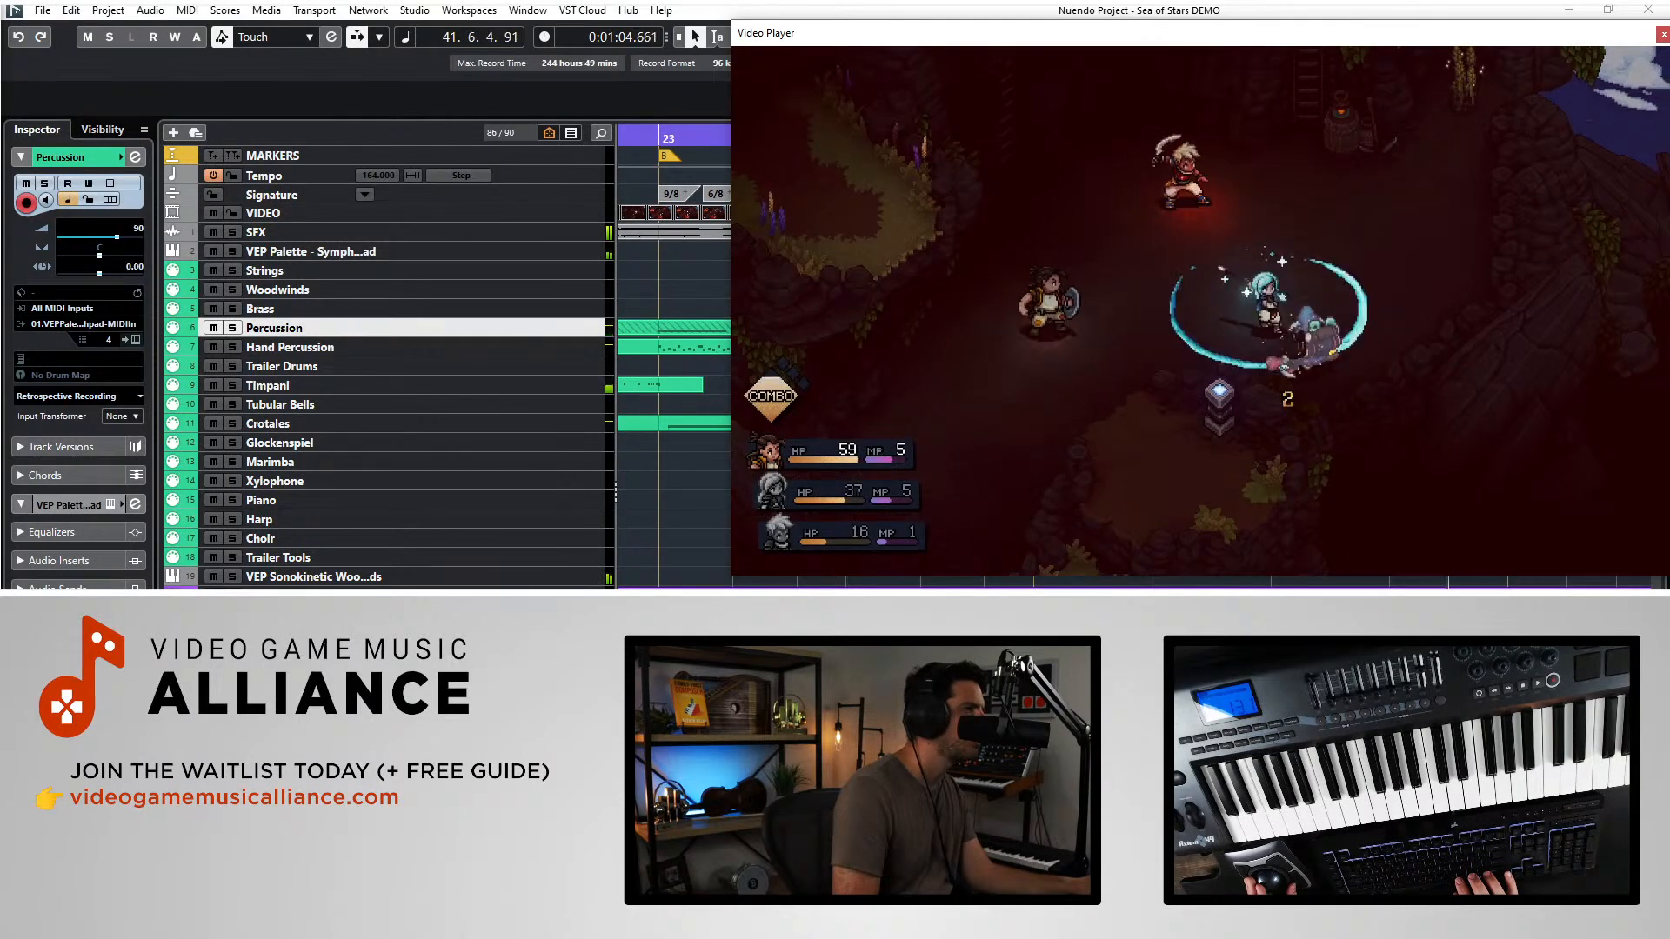
pyautogui.press('F8')
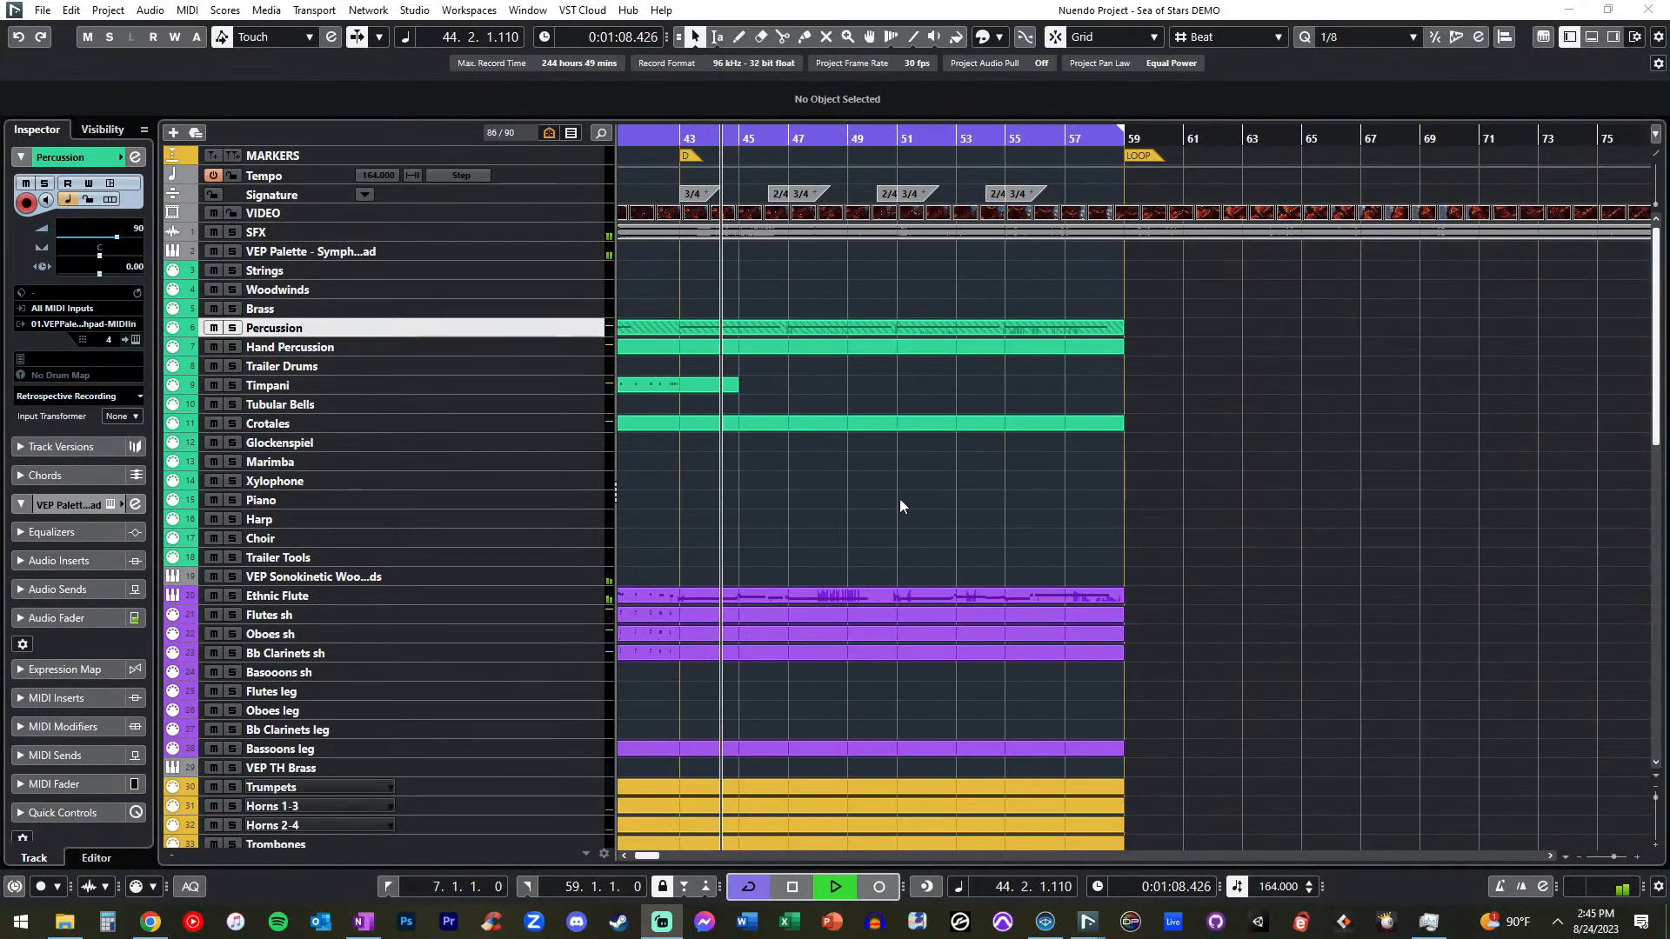
pyautogui.press('F8')
pyautogui.moveTo(730, 575); pyautogui.dragTo(242, 850)
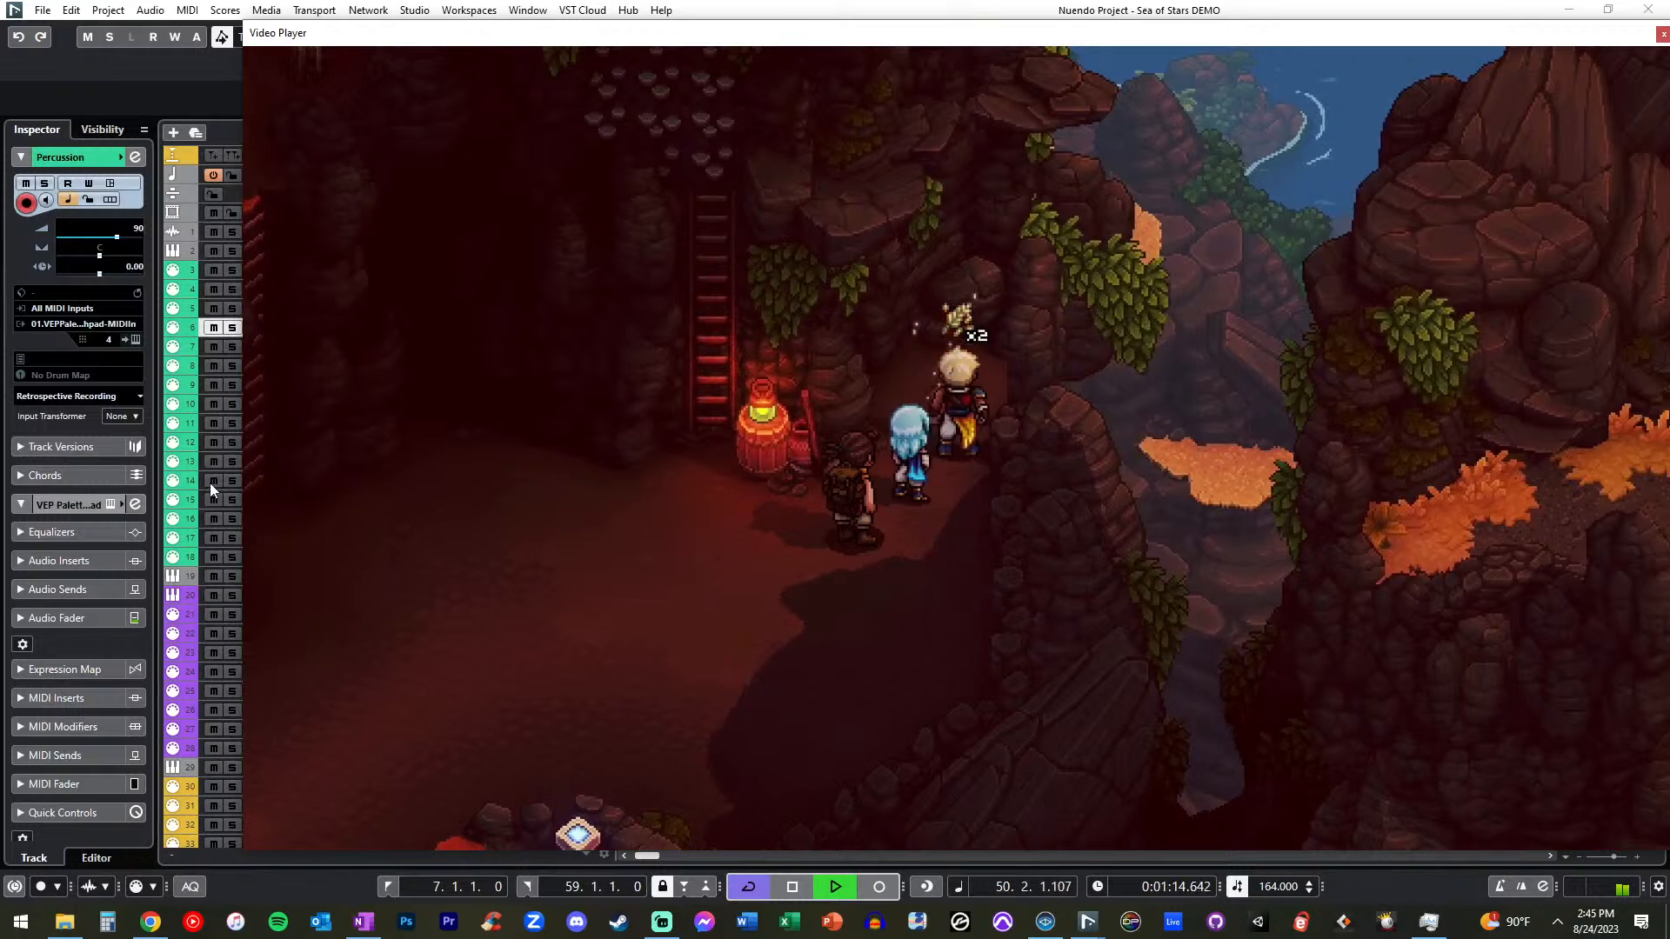
pyautogui.press('KP_1')
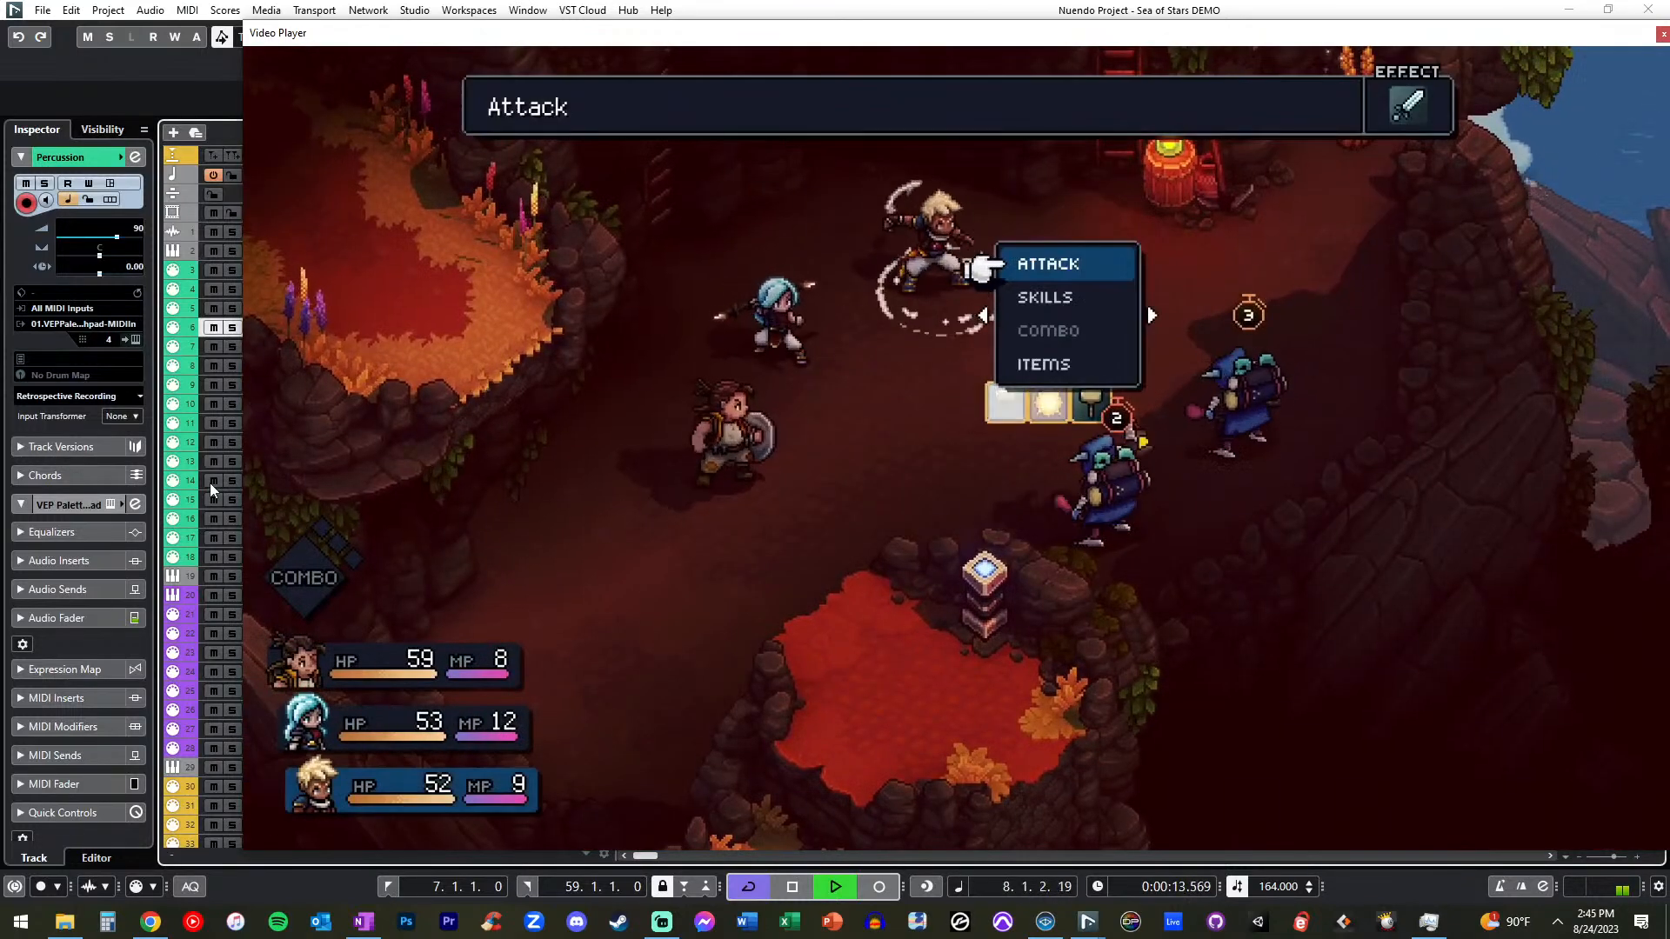
pyautogui.press('space')
pyautogui.press('space')
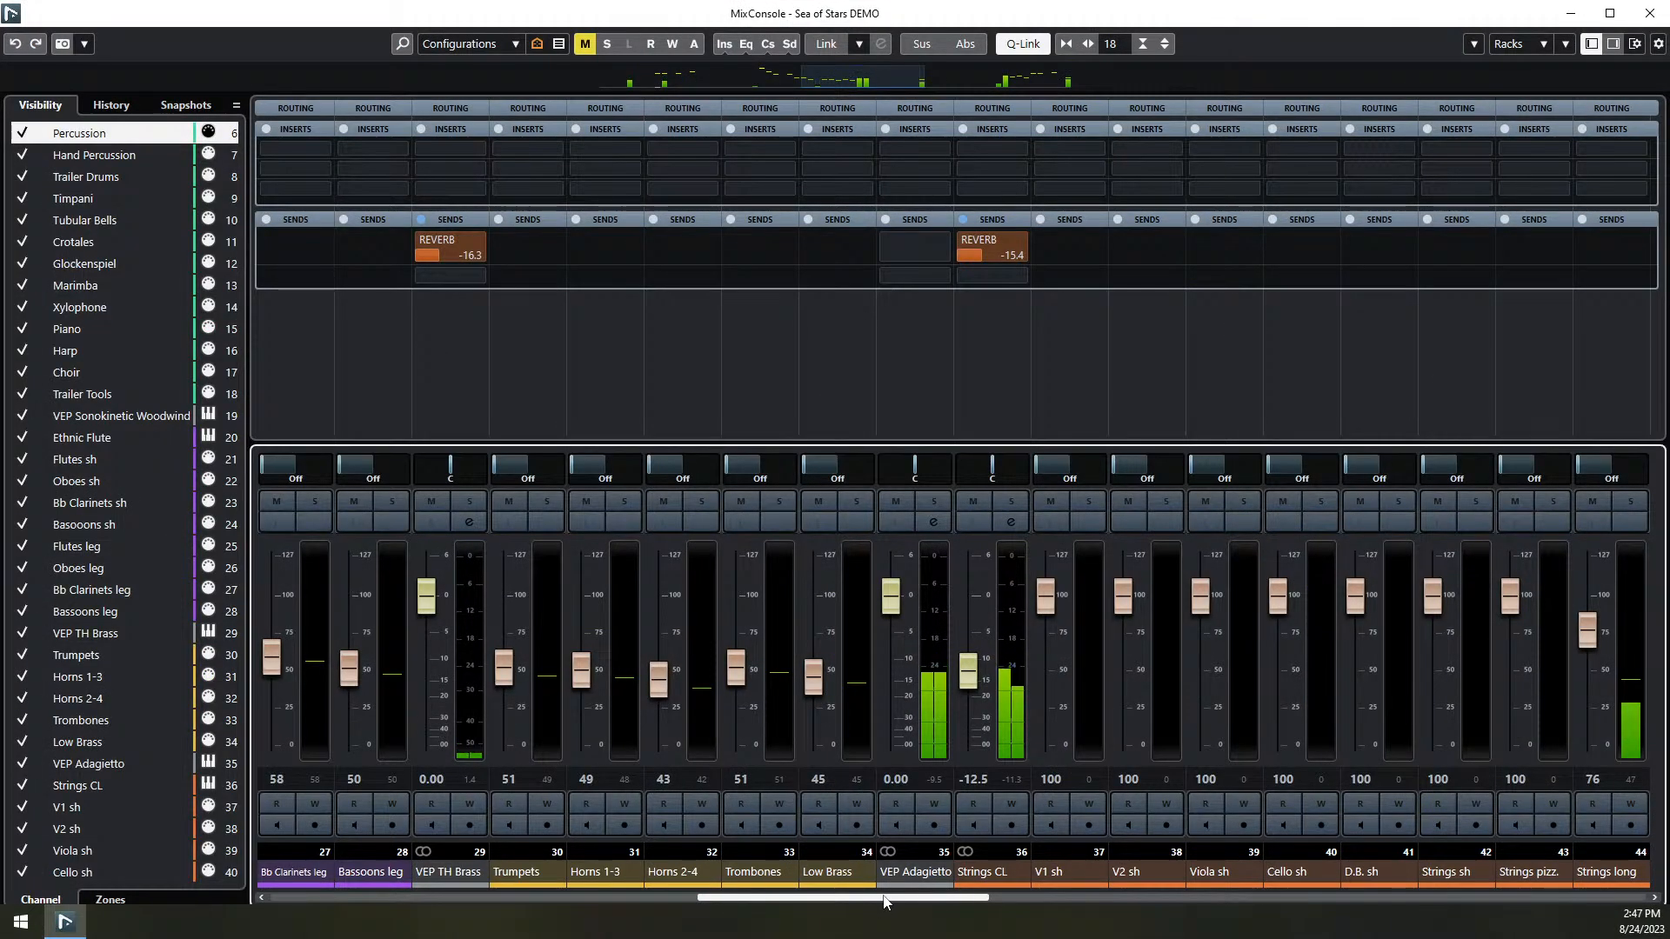
# - Raise the Crotales level in channel 72 to 88 and the Snares level to 42 in the mixer
pyautogui.moveTo(886, 899); pyautogui.dragTo(1444, 842)
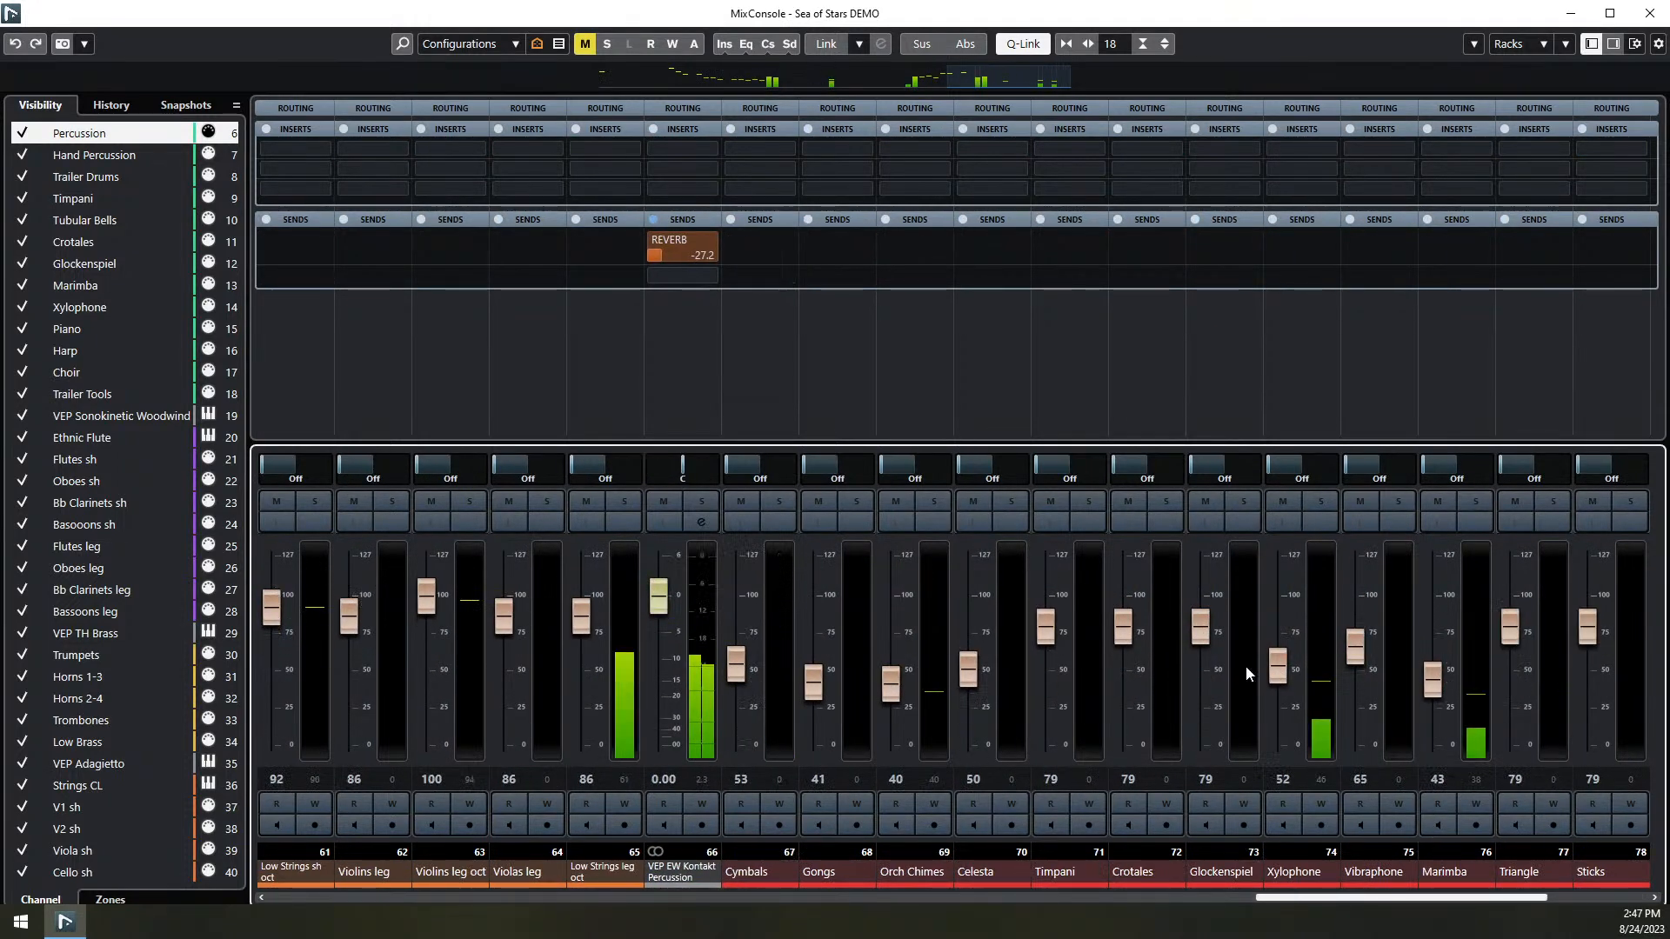
pyautogui.moveTo(1124, 634); pyautogui.dragTo(1131, 621)
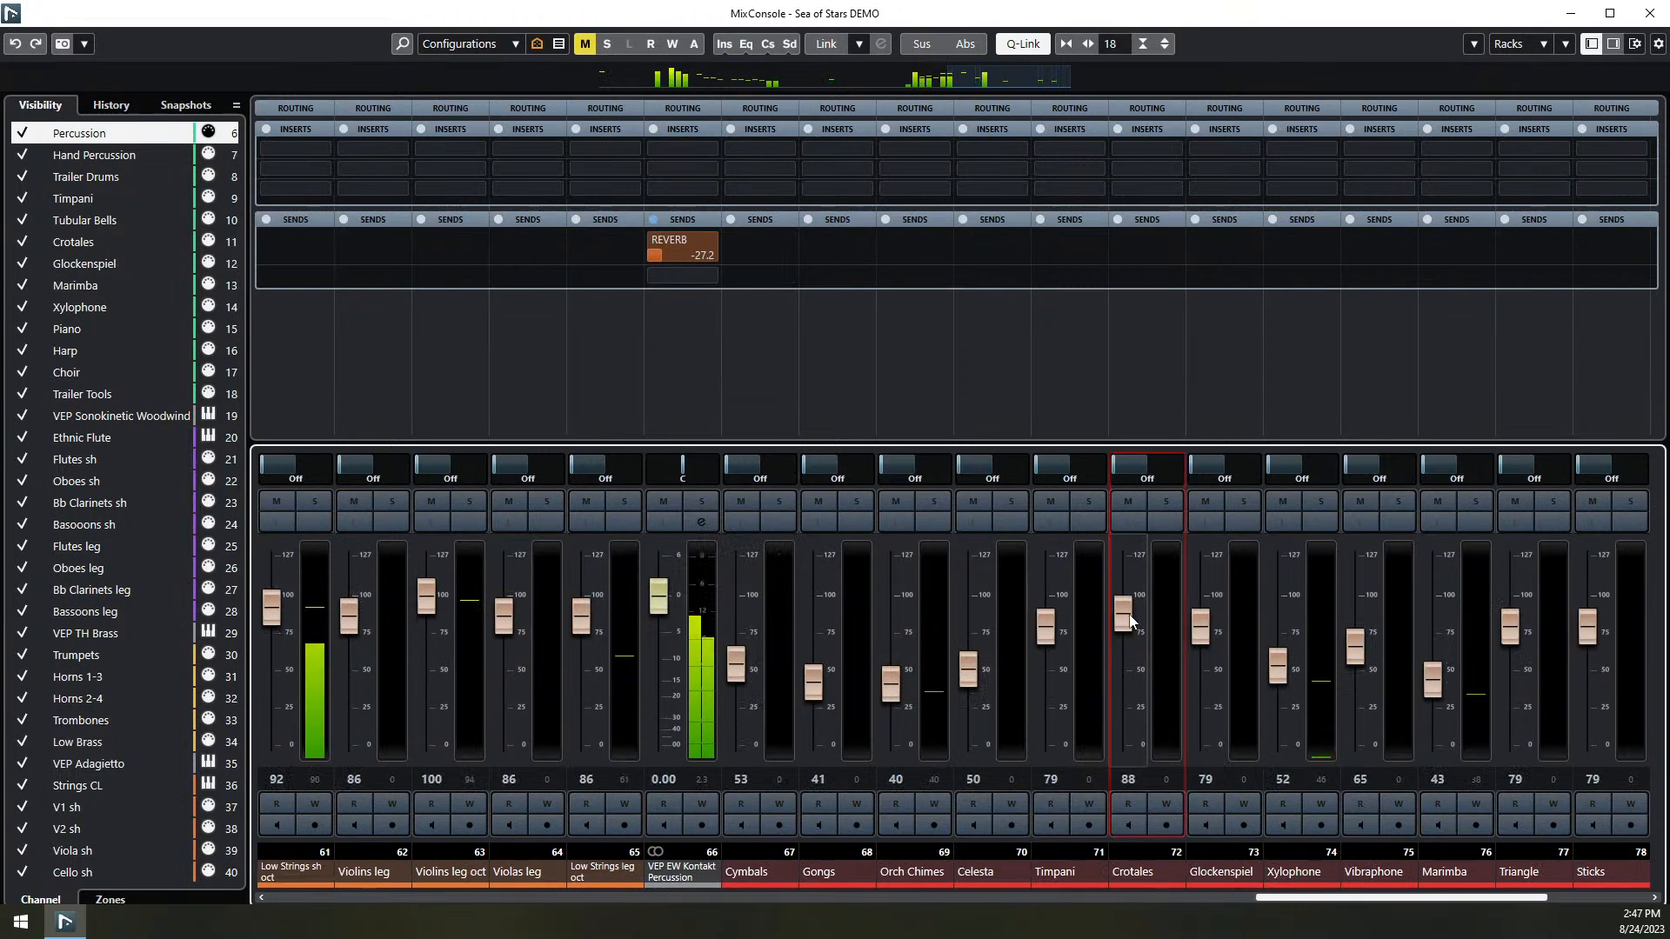
pyautogui.moveTo(1314, 898); pyautogui.dragTo(1475, 896)
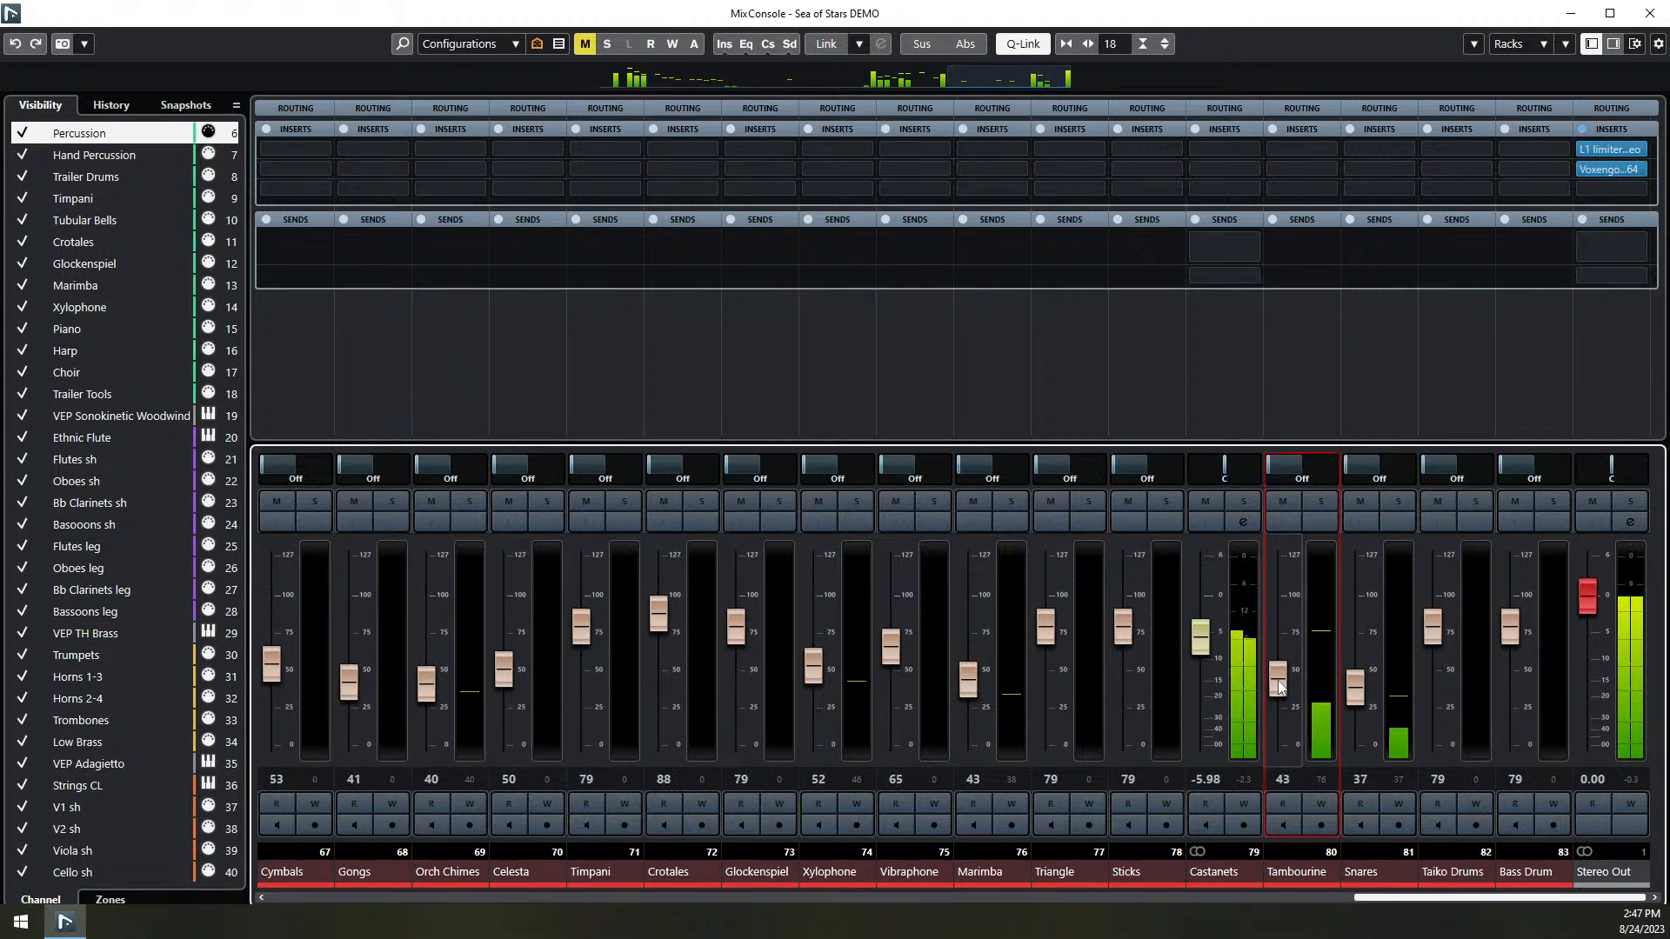
pyautogui.moveTo(1355, 687); pyautogui.dragTo(1362, 653)
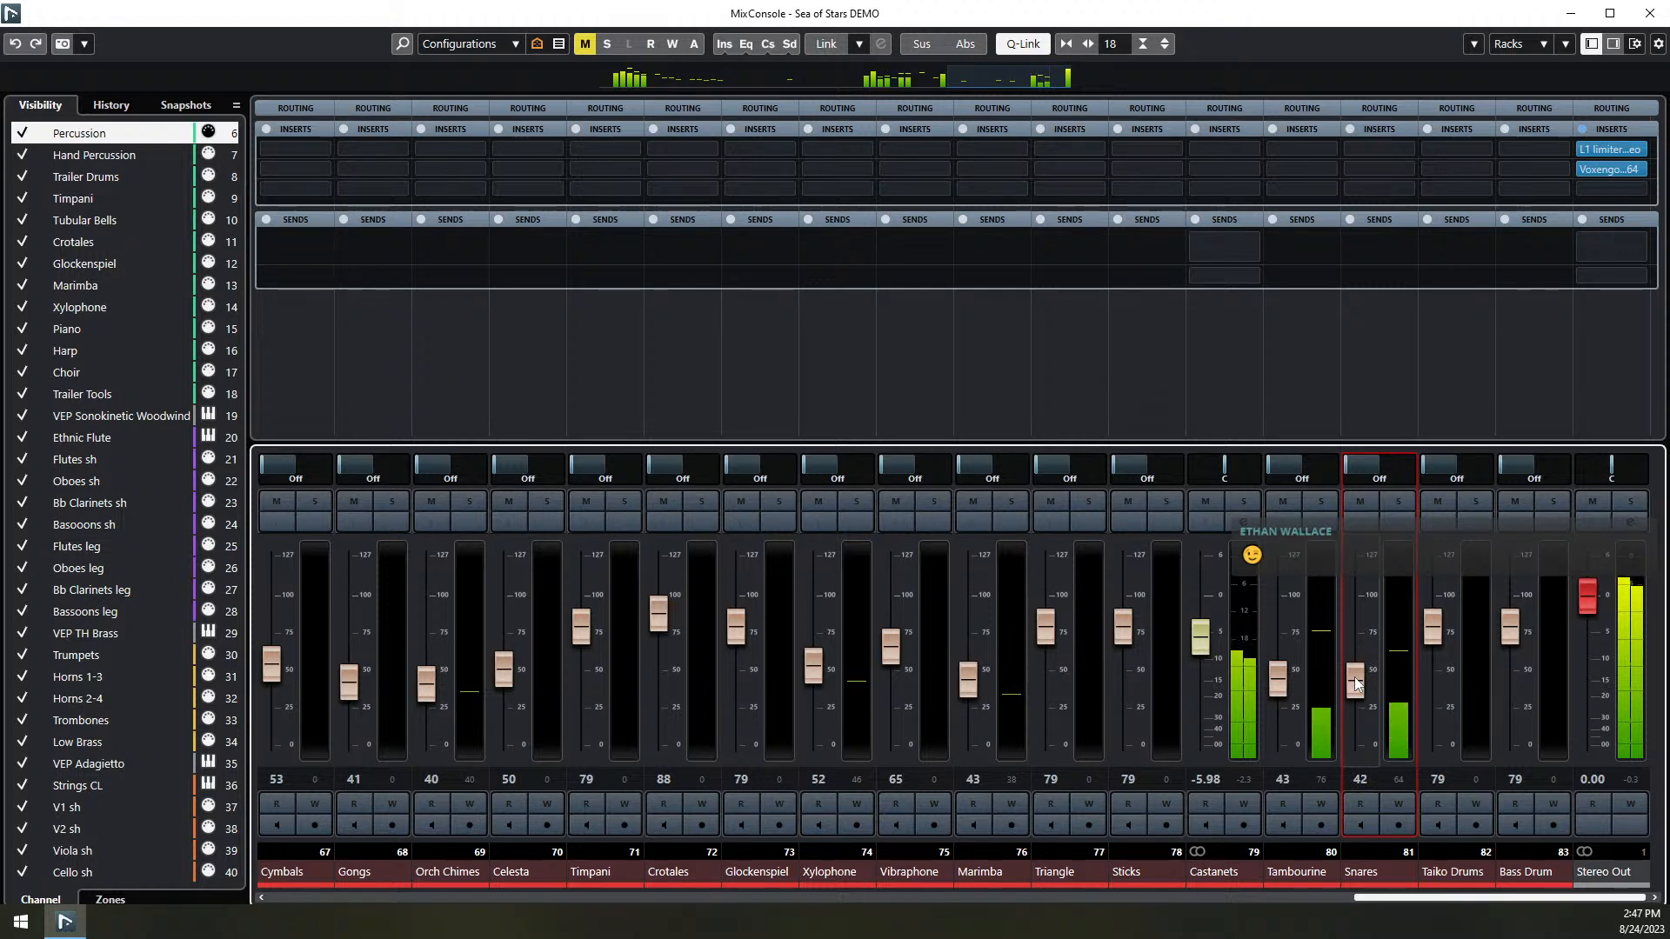
pyautogui.moveTo(1366, 894); pyautogui.dragTo(1442, 901)
# - Move the Voxengo insert on Stereo Out down one slot and insert Ozone 10 in the freed second slot
pyautogui.click(1621, 170)
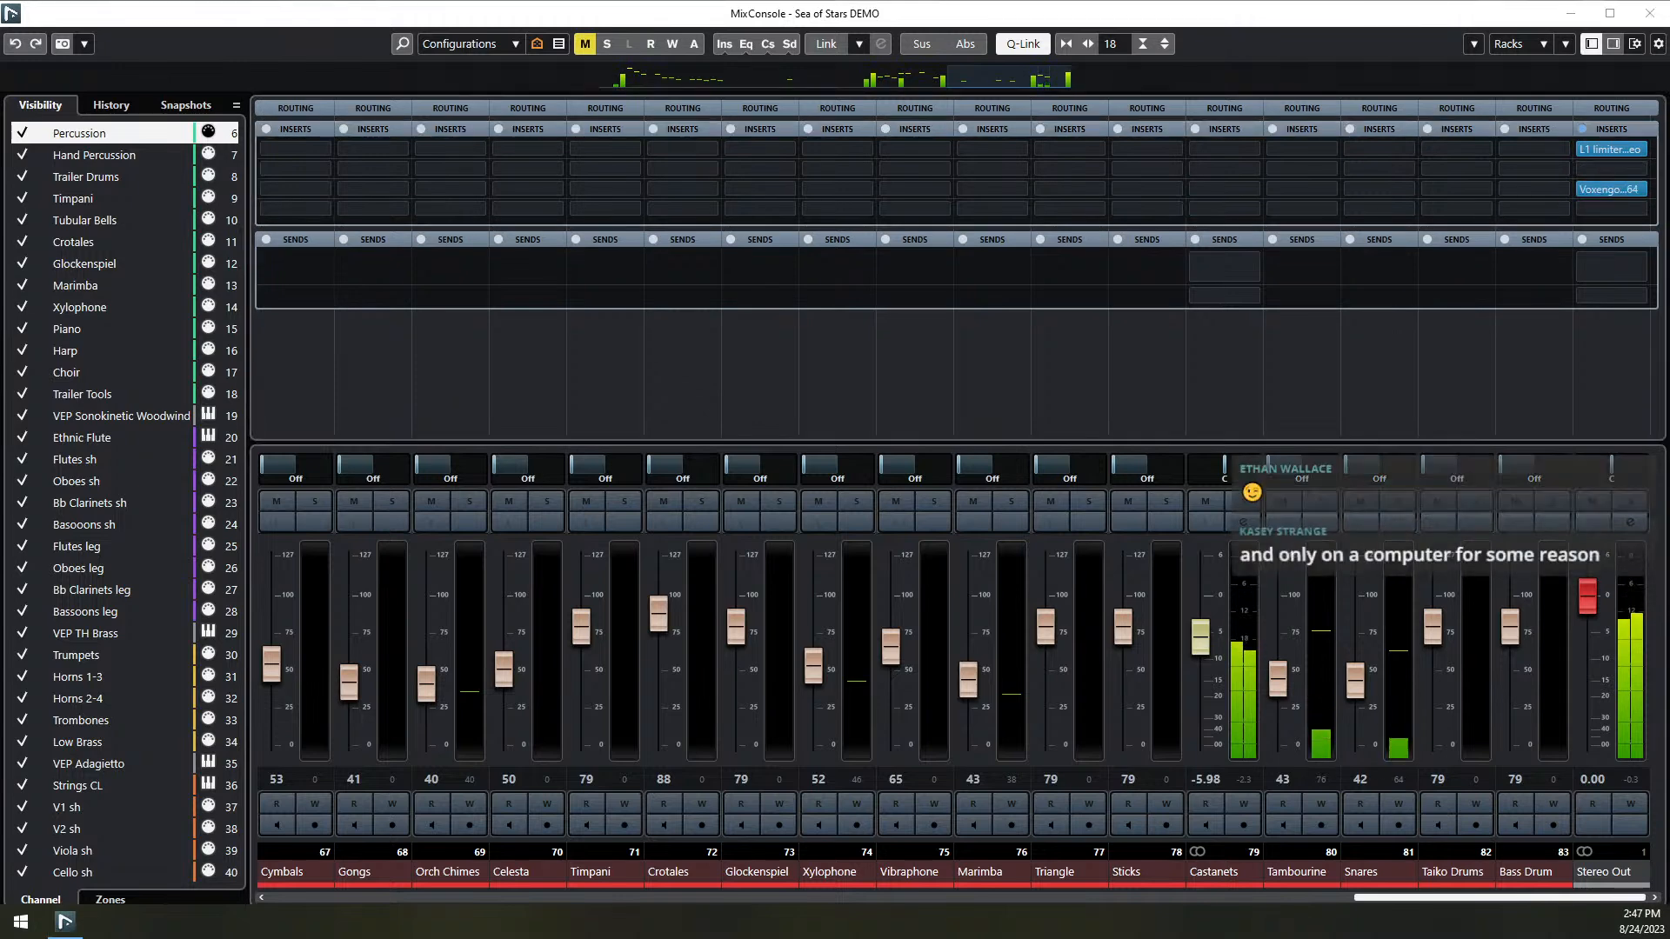
pyautogui.click(1610, 188)
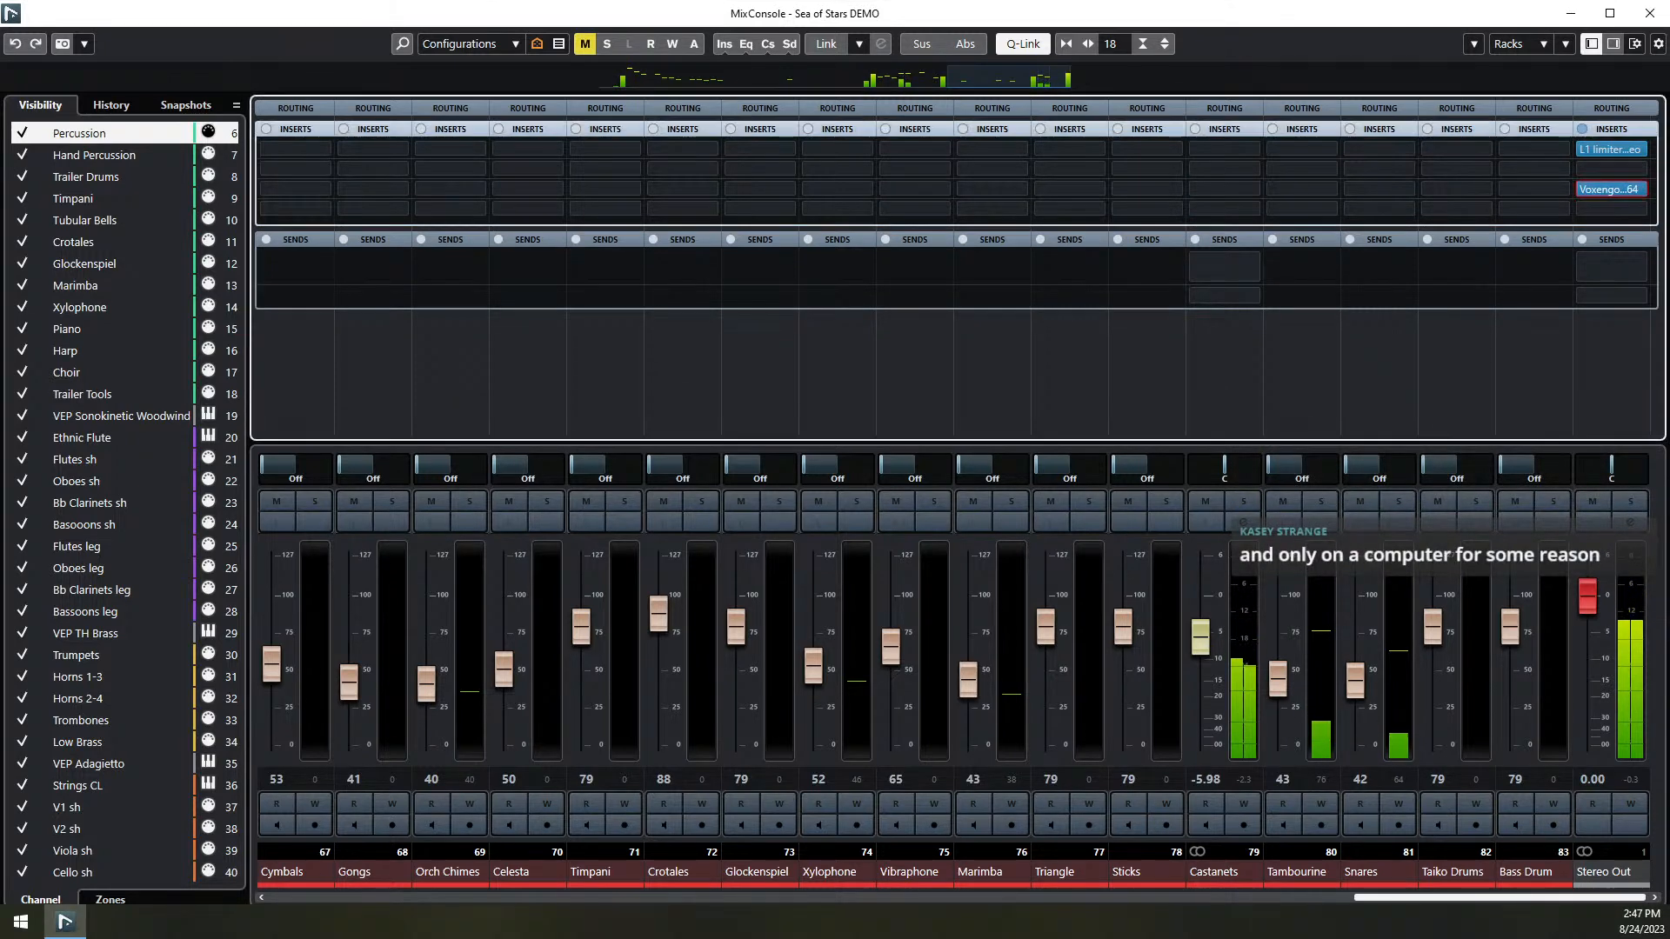
pyautogui.click(1613, 167)
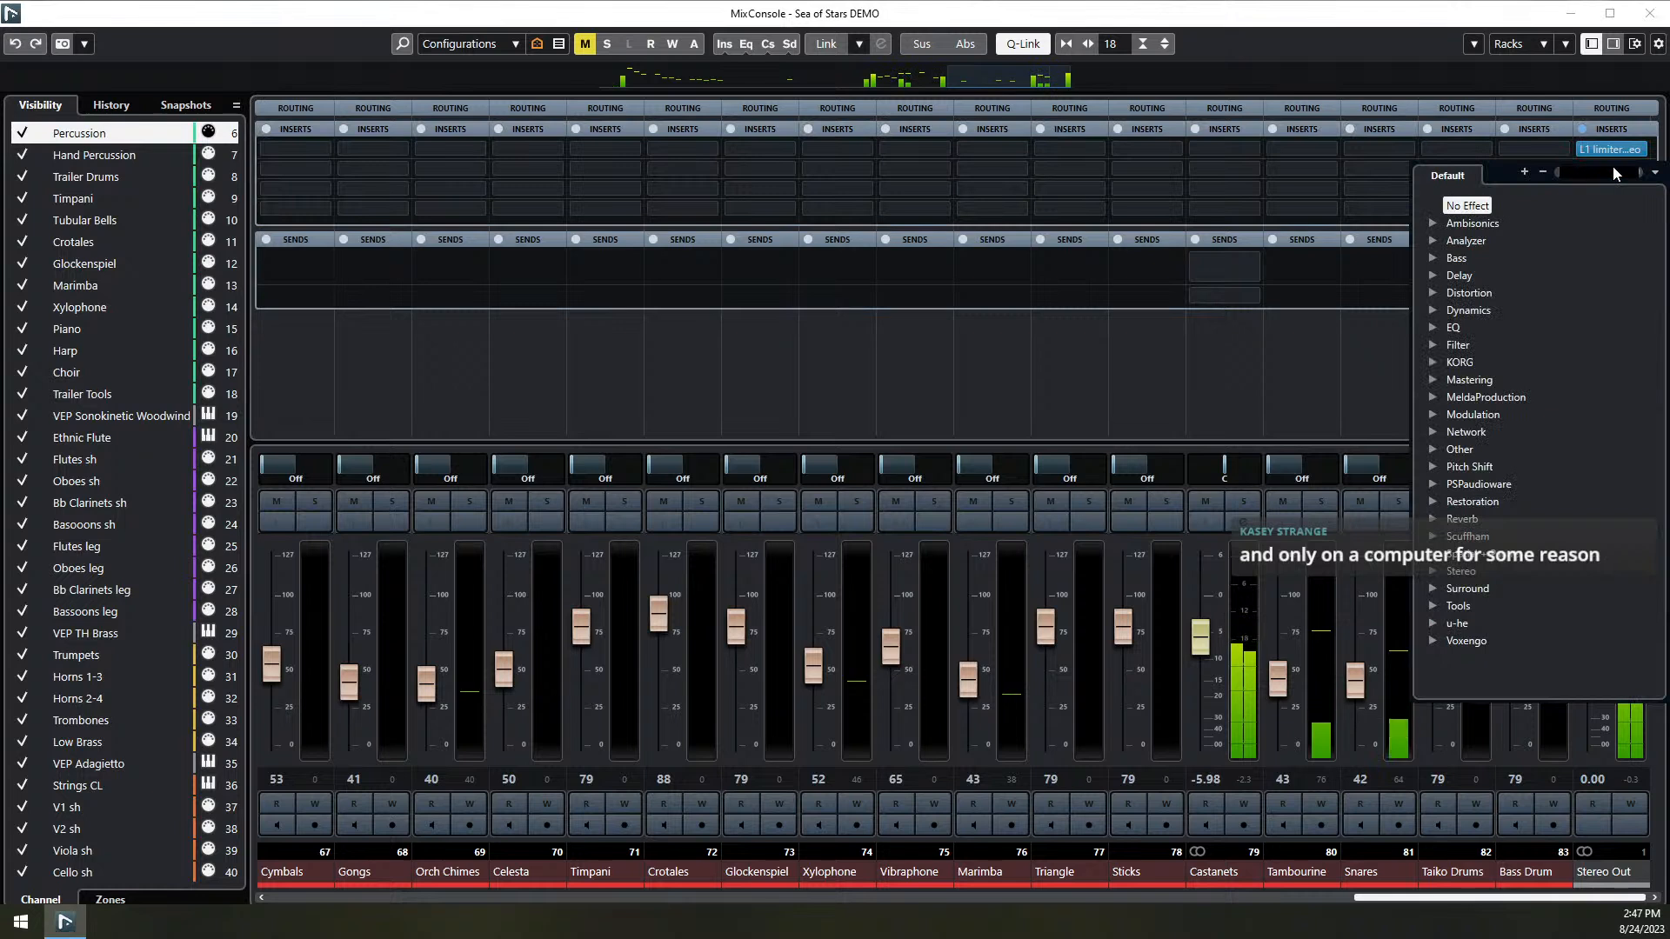
pyautogui.write('ozone 10')
pyautogui.press('Return')
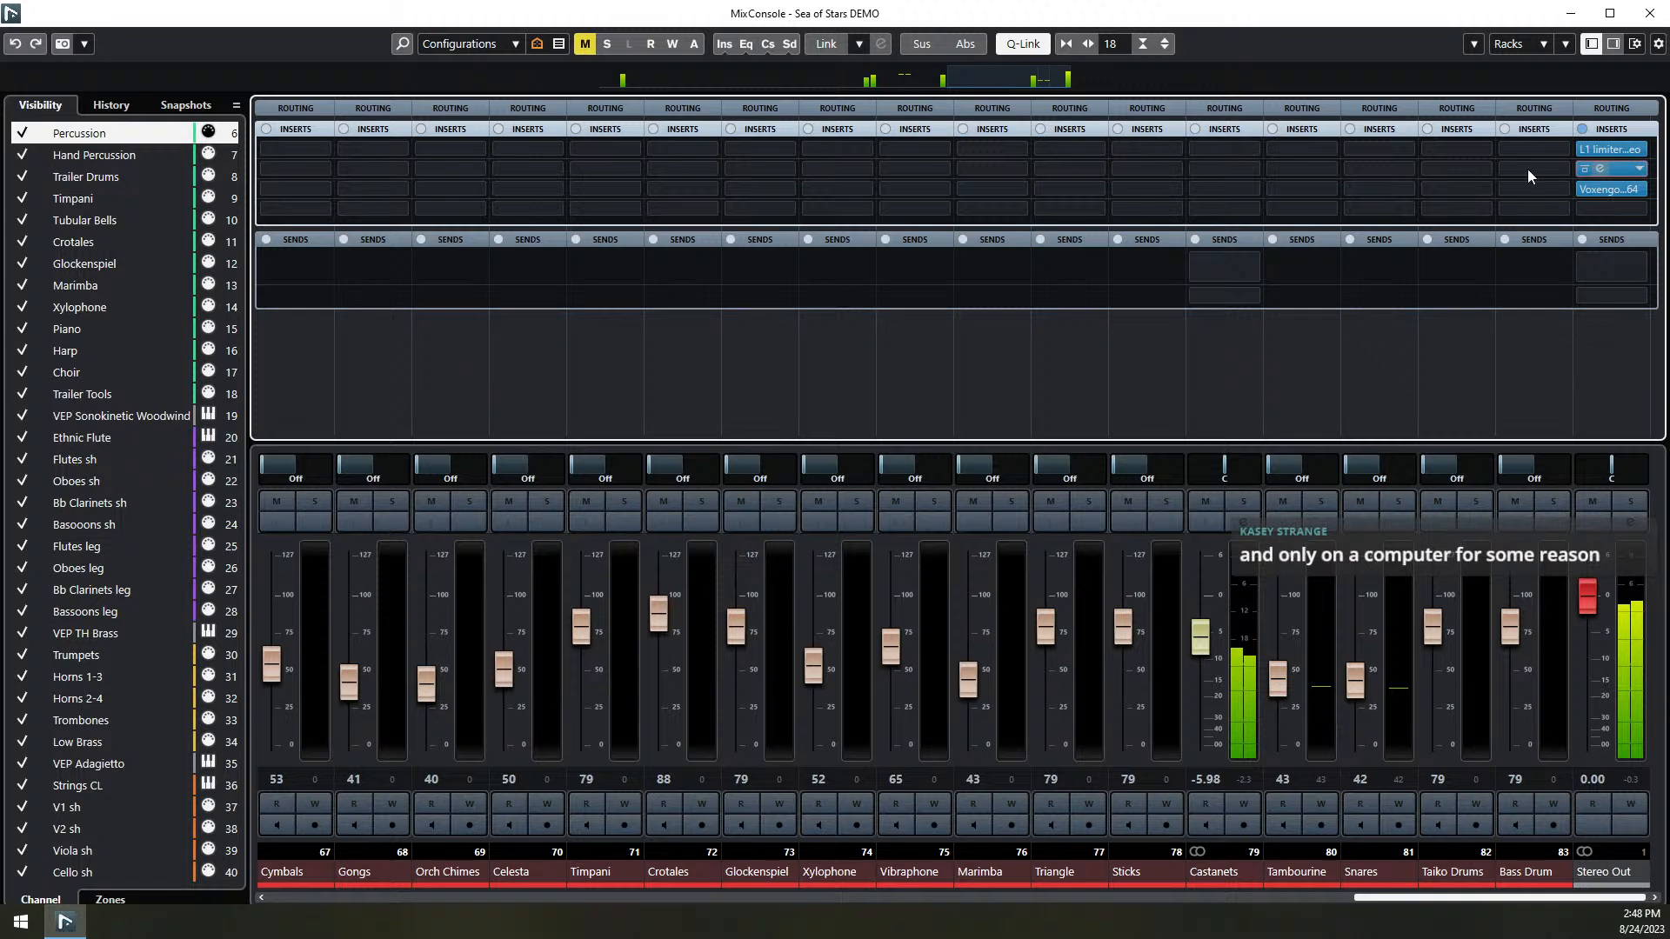
# - Load the CD Master preset from All Purpose Mastering in Ozone 10 on Stereo Out
pyautogui.click(1598, 170)
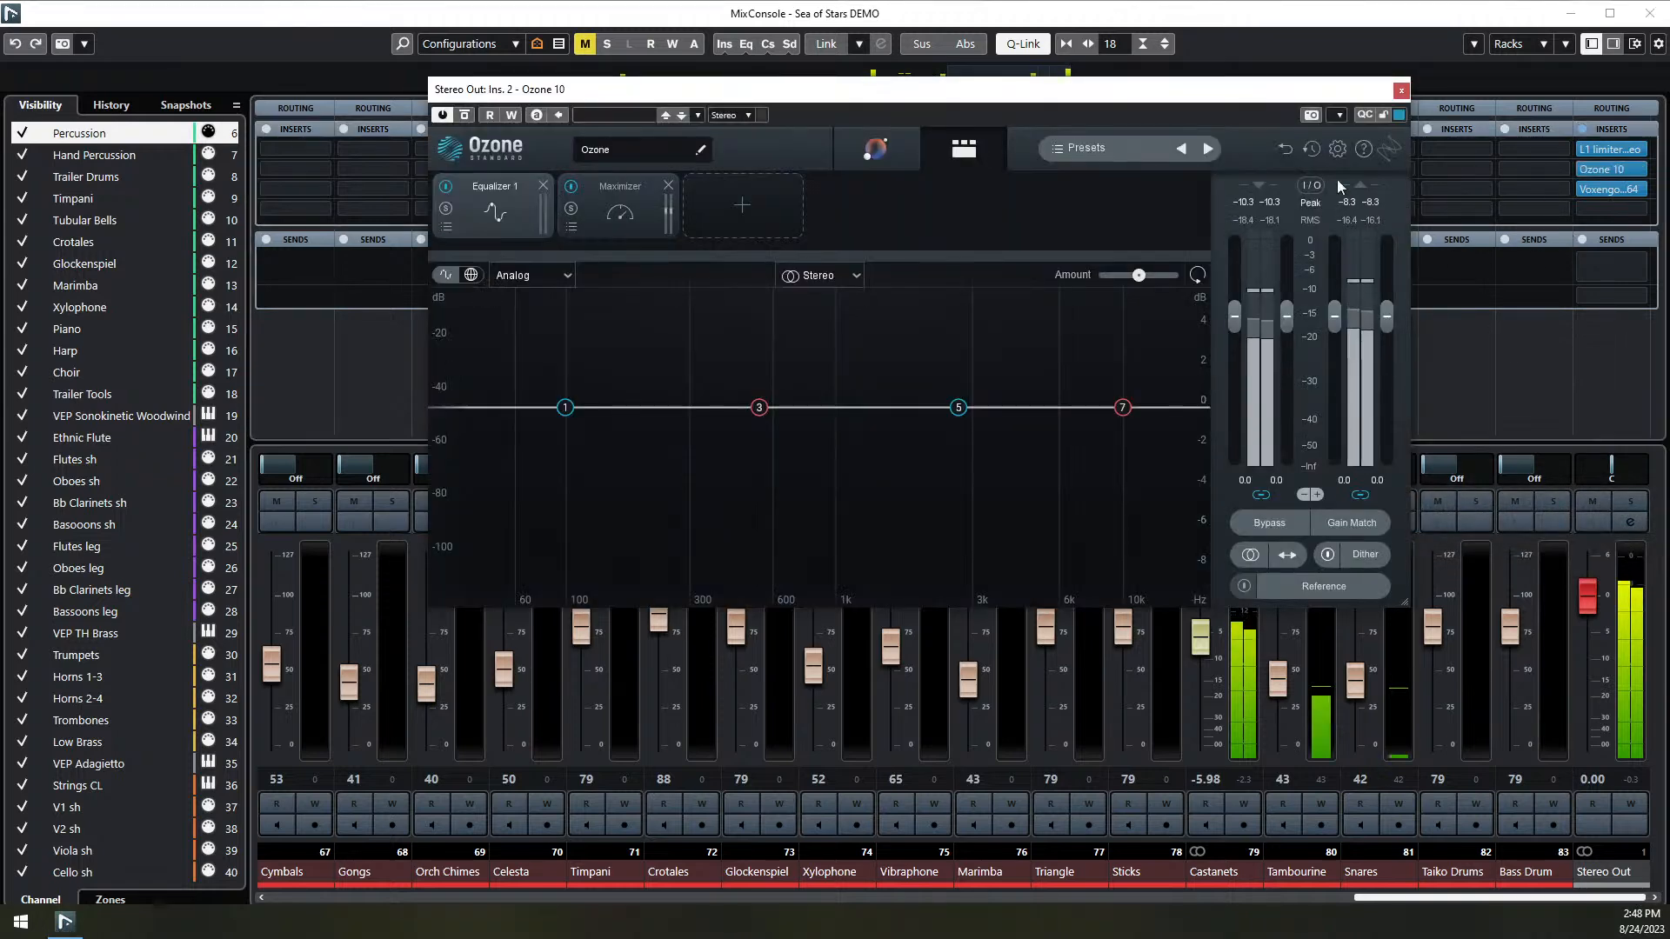
pyautogui.click(1081, 149)
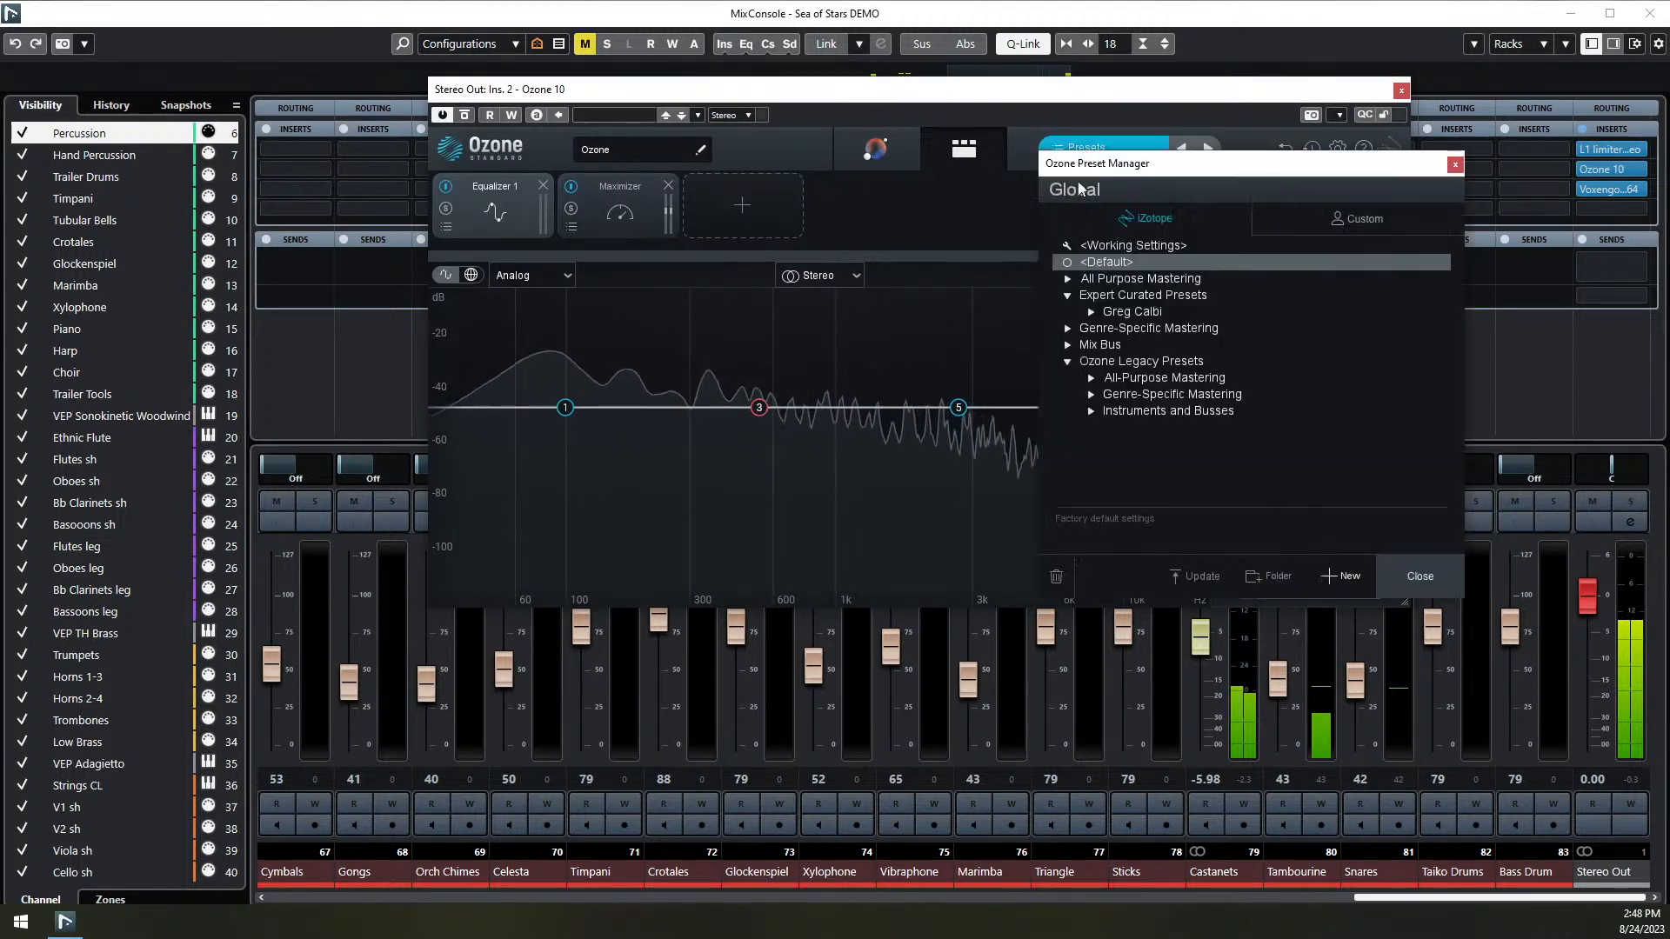
pyautogui.click(1064, 279)
pyautogui.click(1113, 295)
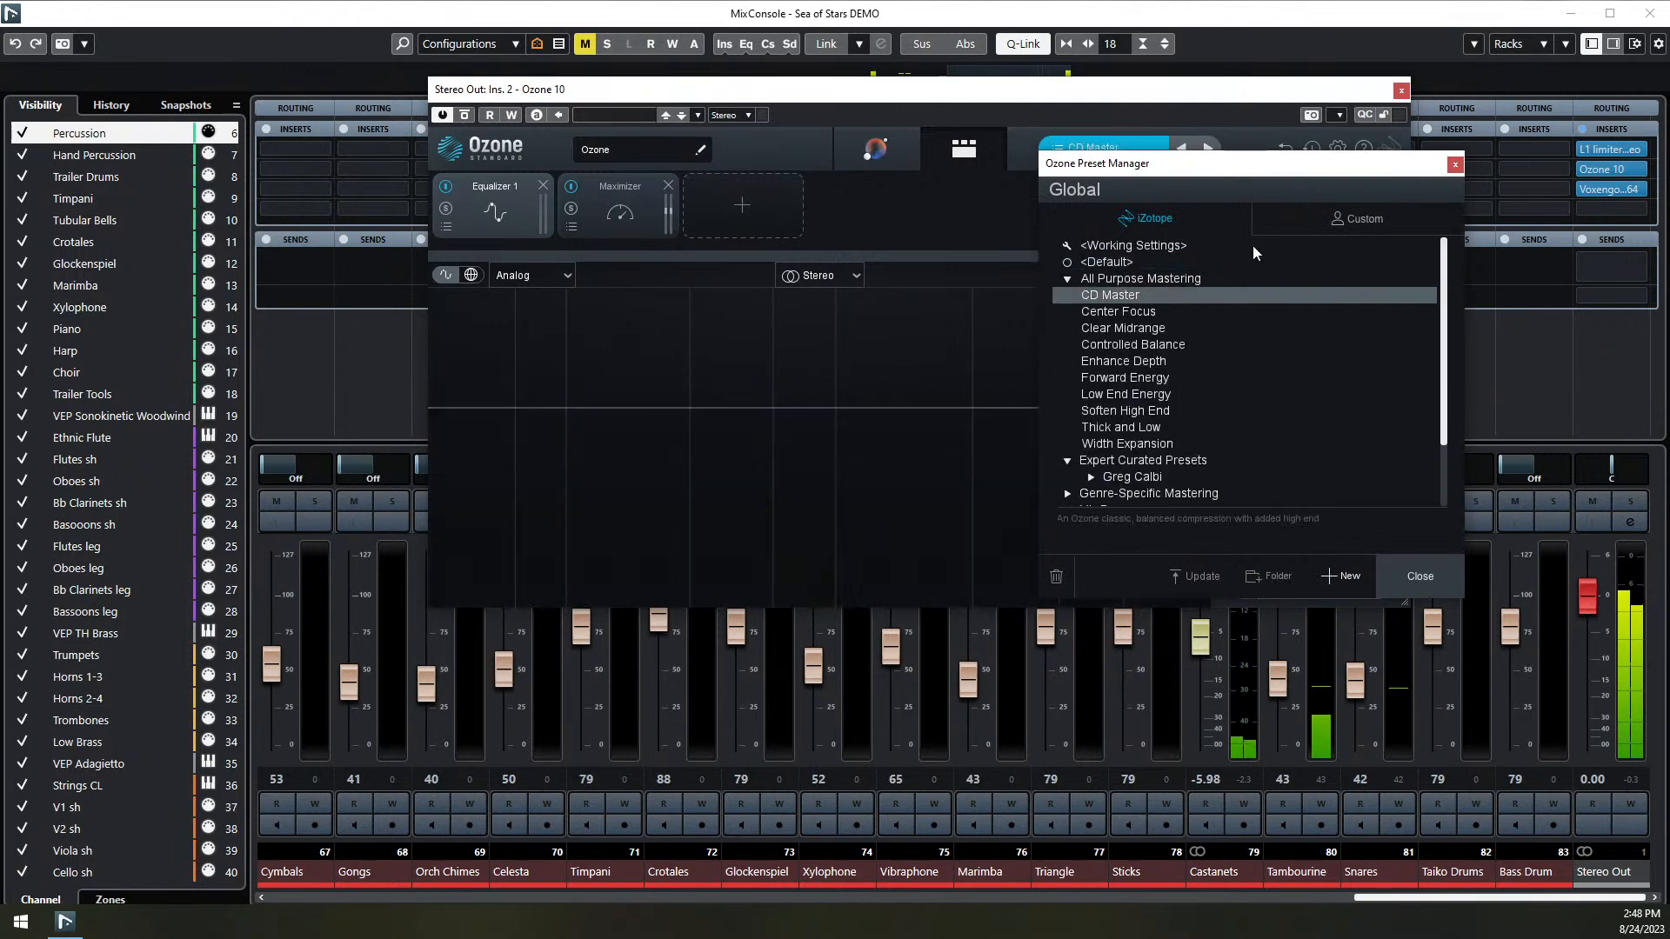
pyautogui.click(1413, 574)
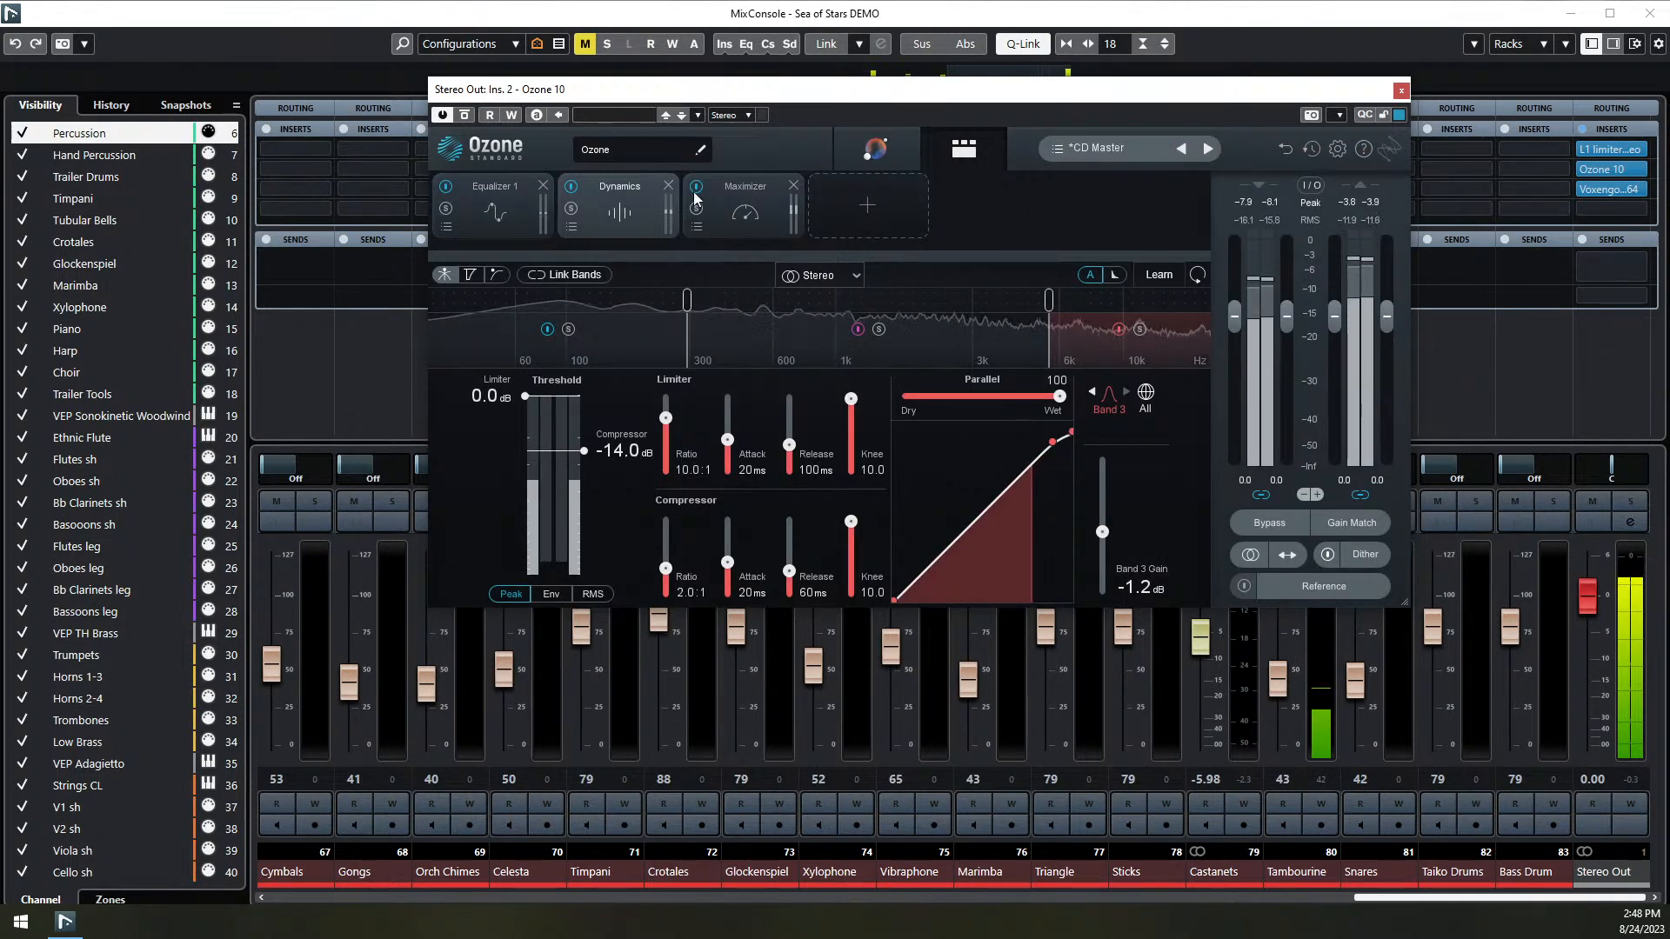
# - Examine Ozone's Equalizer, Dynamics and Maximizer modules during playback and shift its window clear of the Stereo Out channel
pyautogui.click(461, 222)
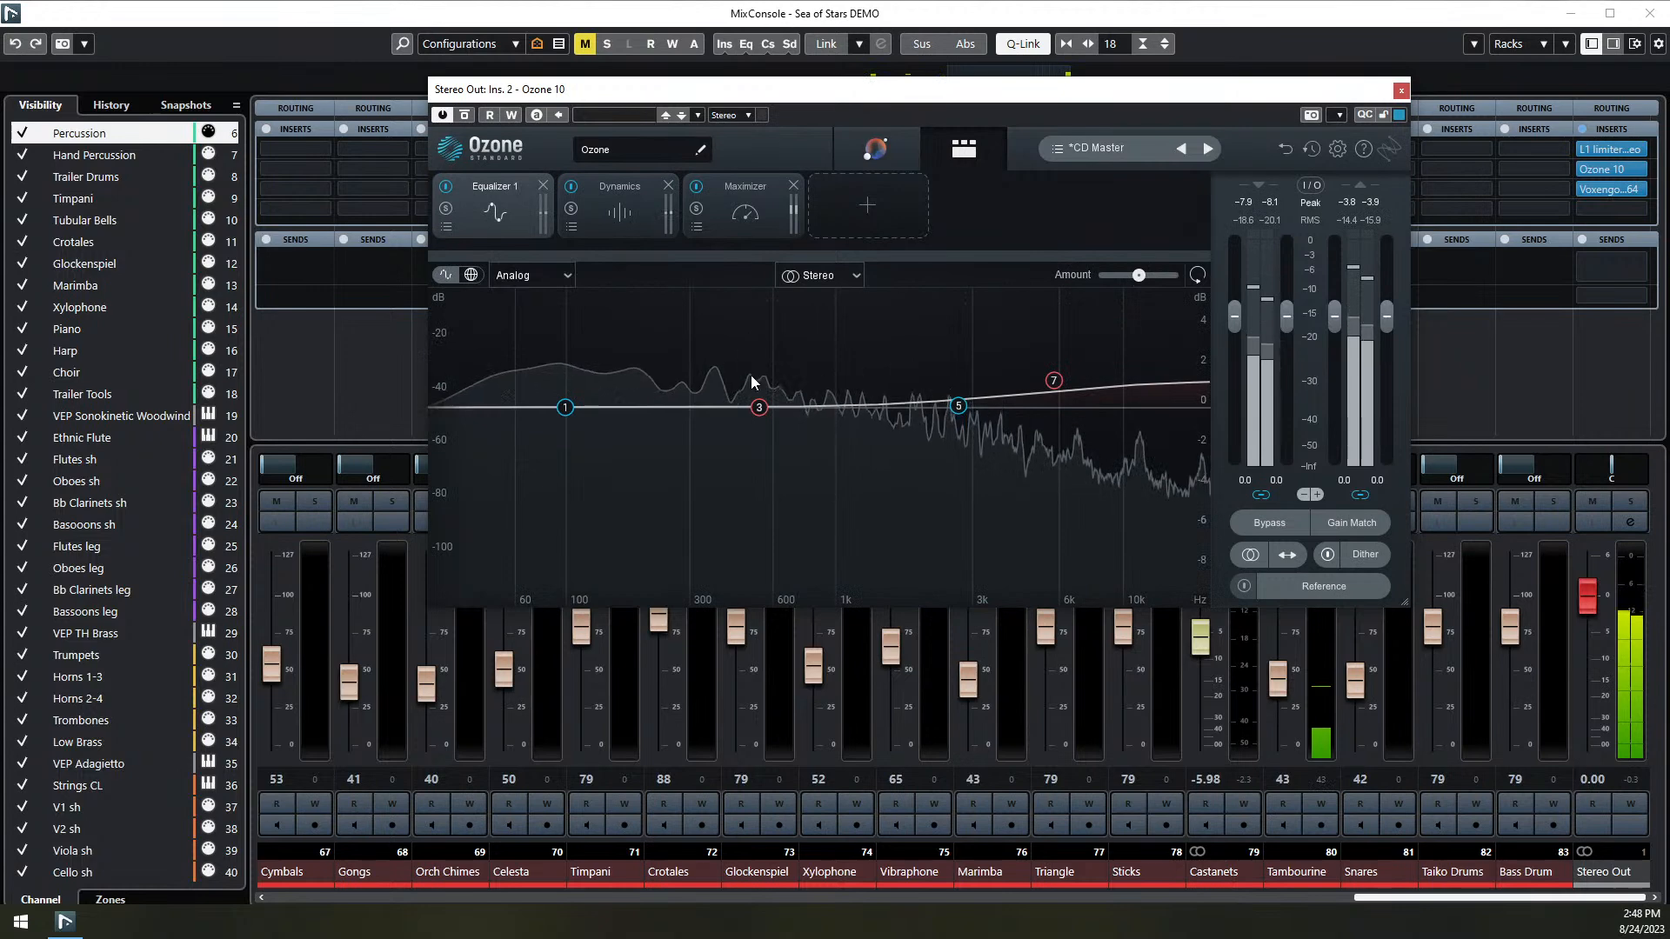
pyautogui.click(620, 221)
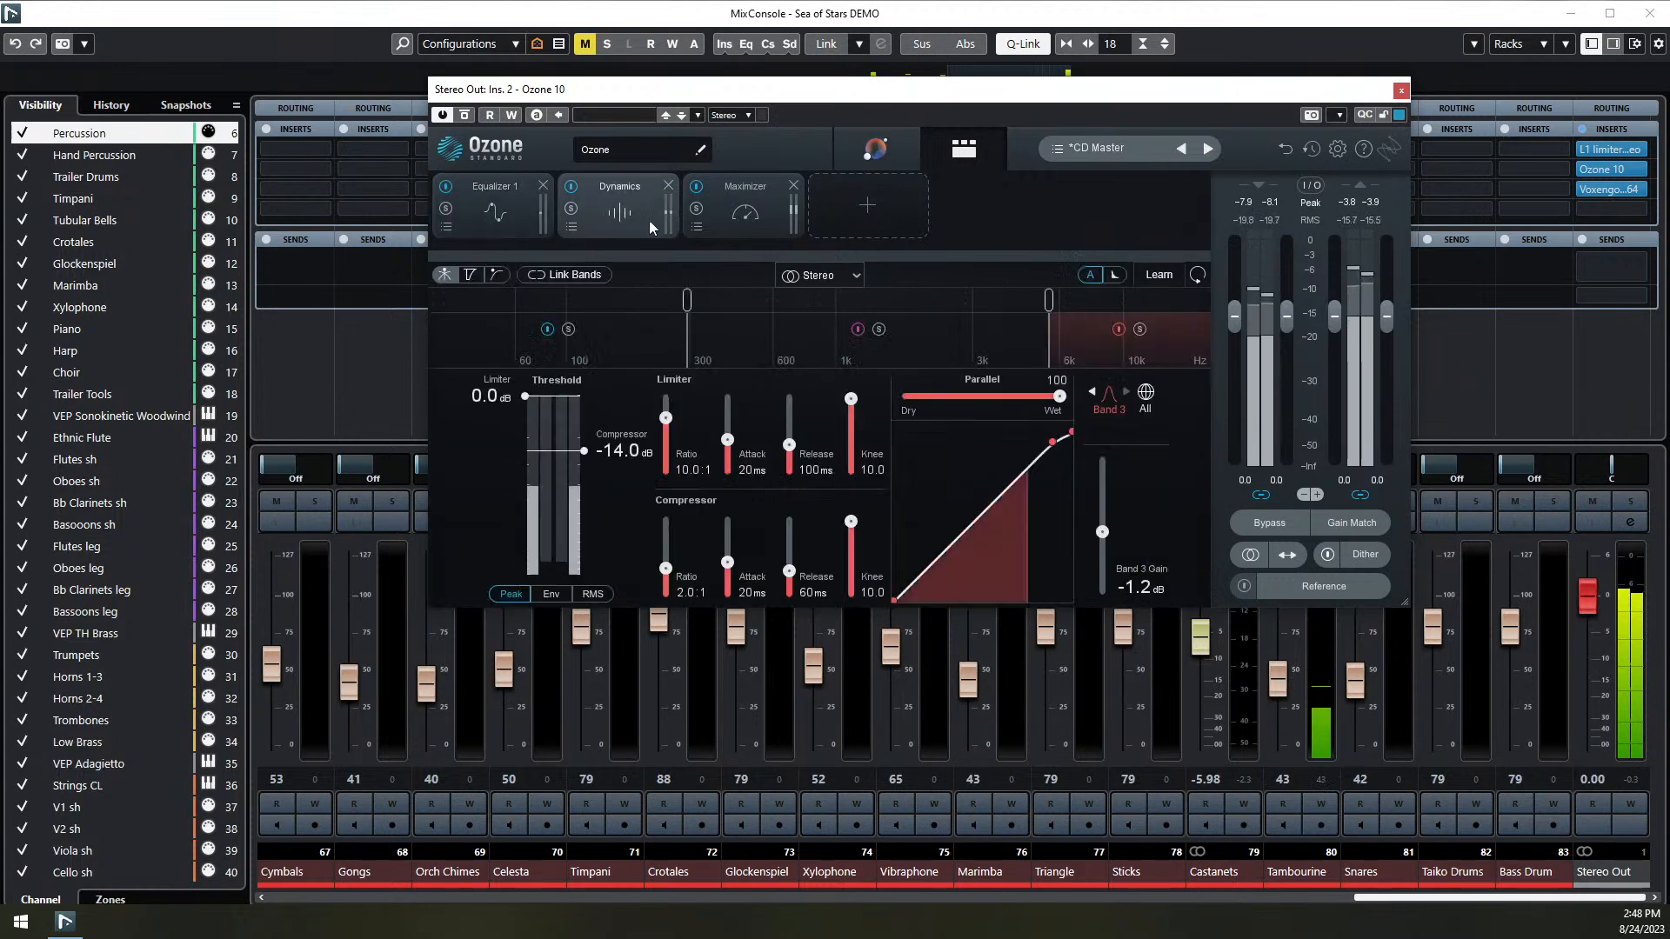
pyautogui.click(746, 212)
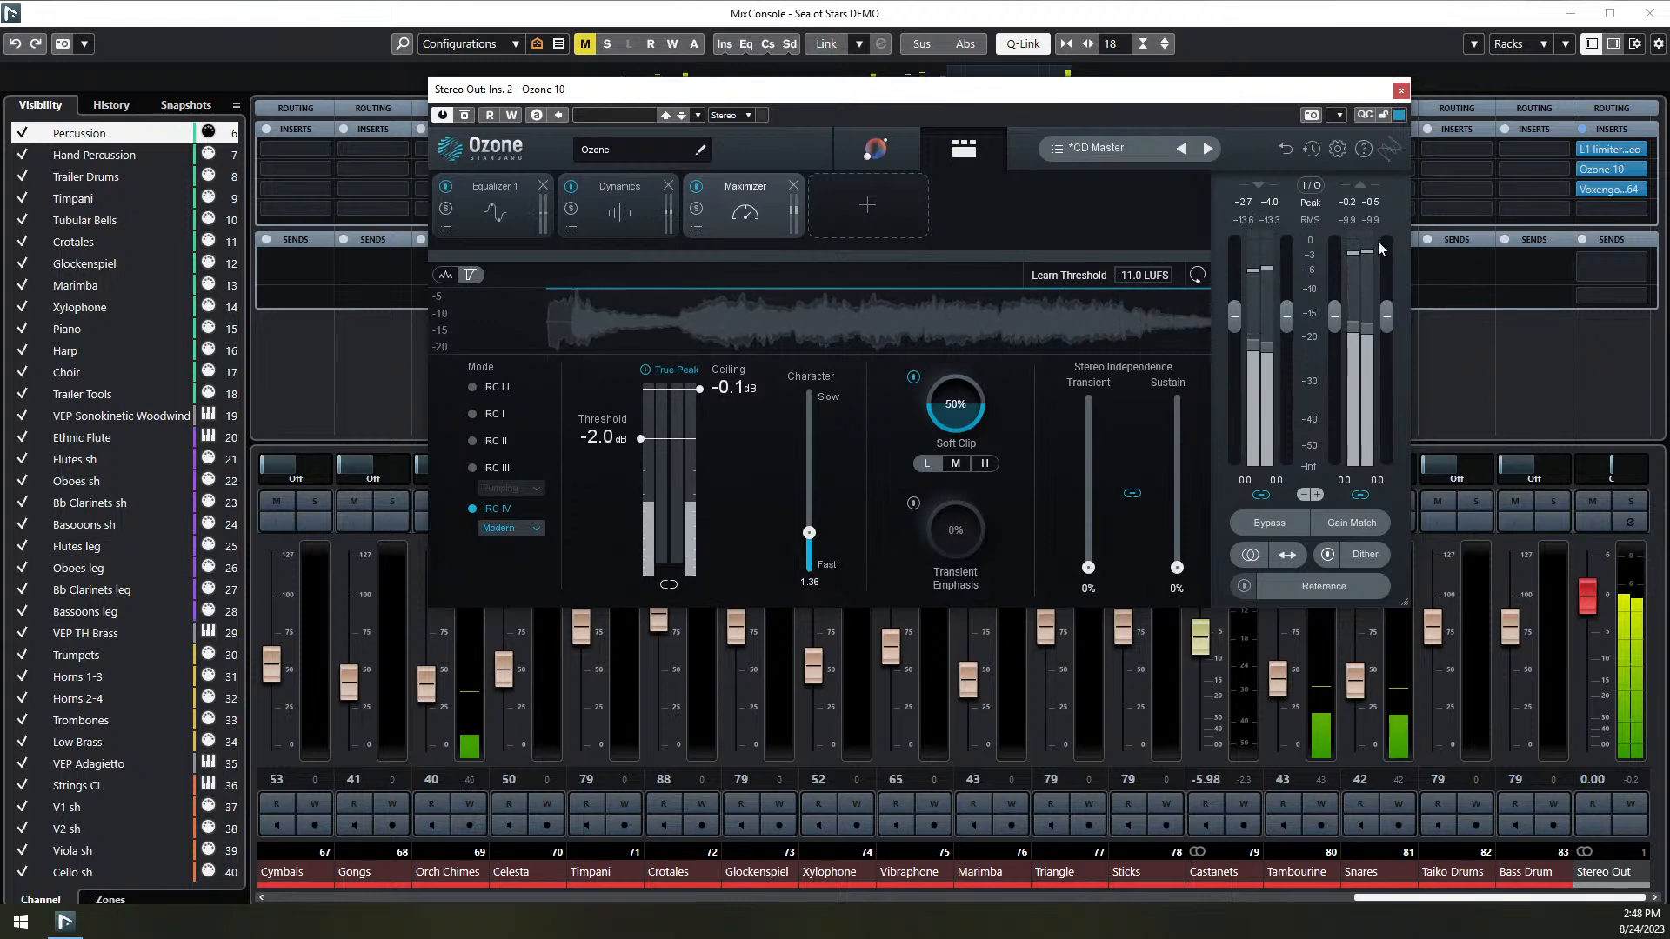
pyautogui.click(1511, 336)
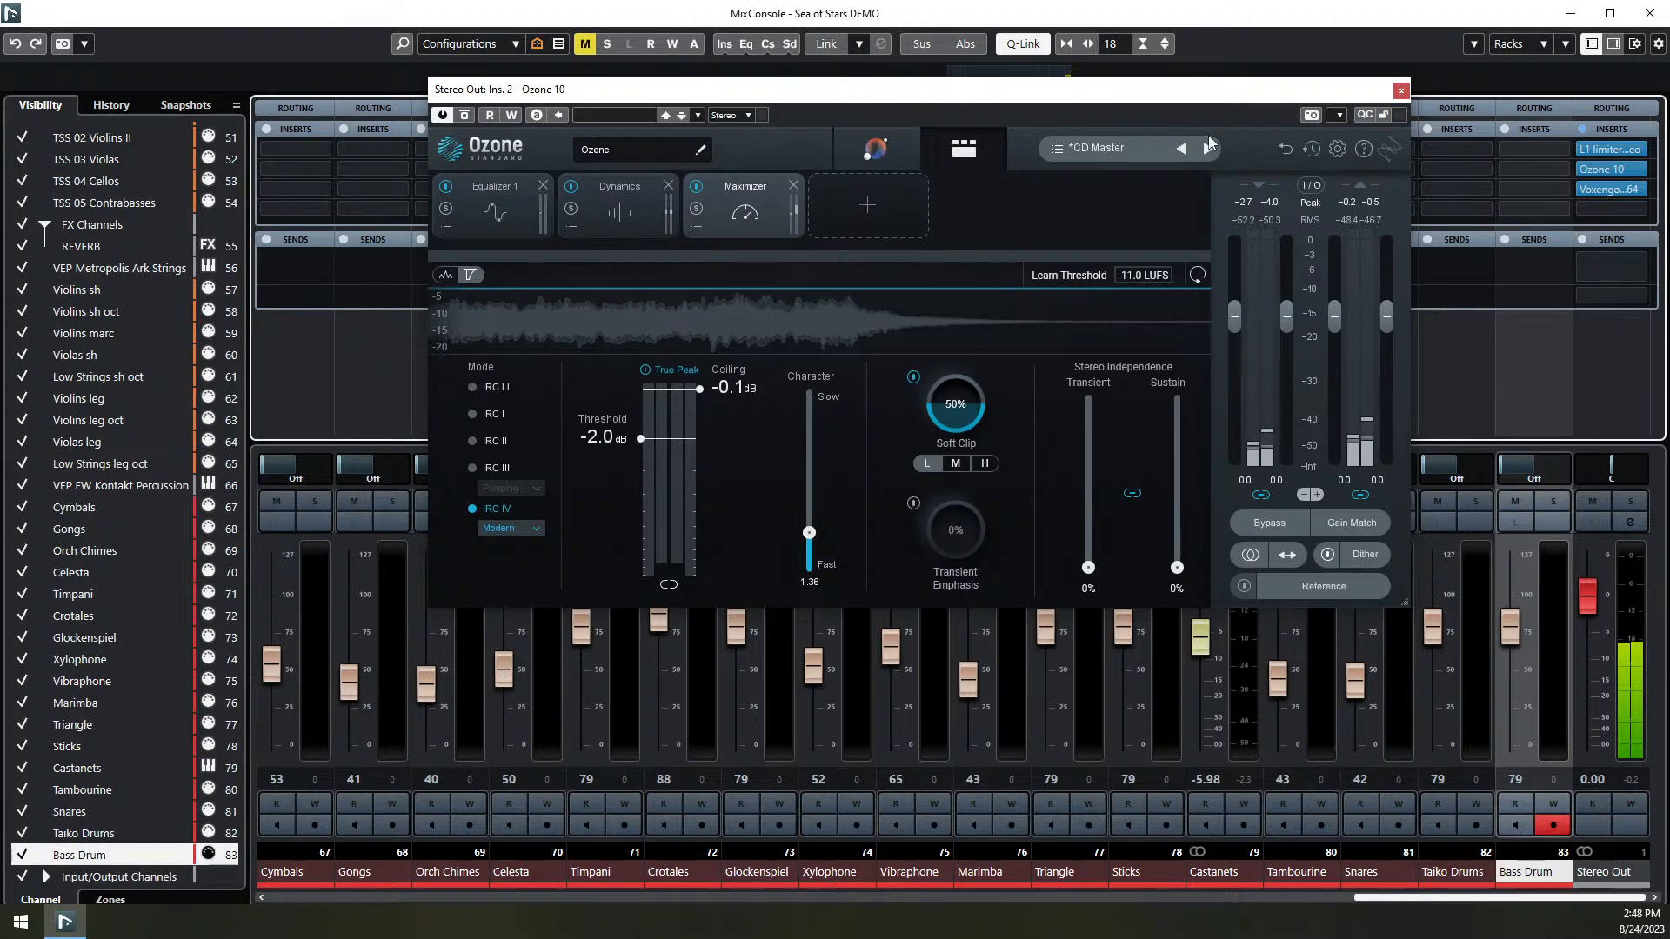
pyautogui.moveTo(1239, 97); pyautogui.dragTo(1313, 102)
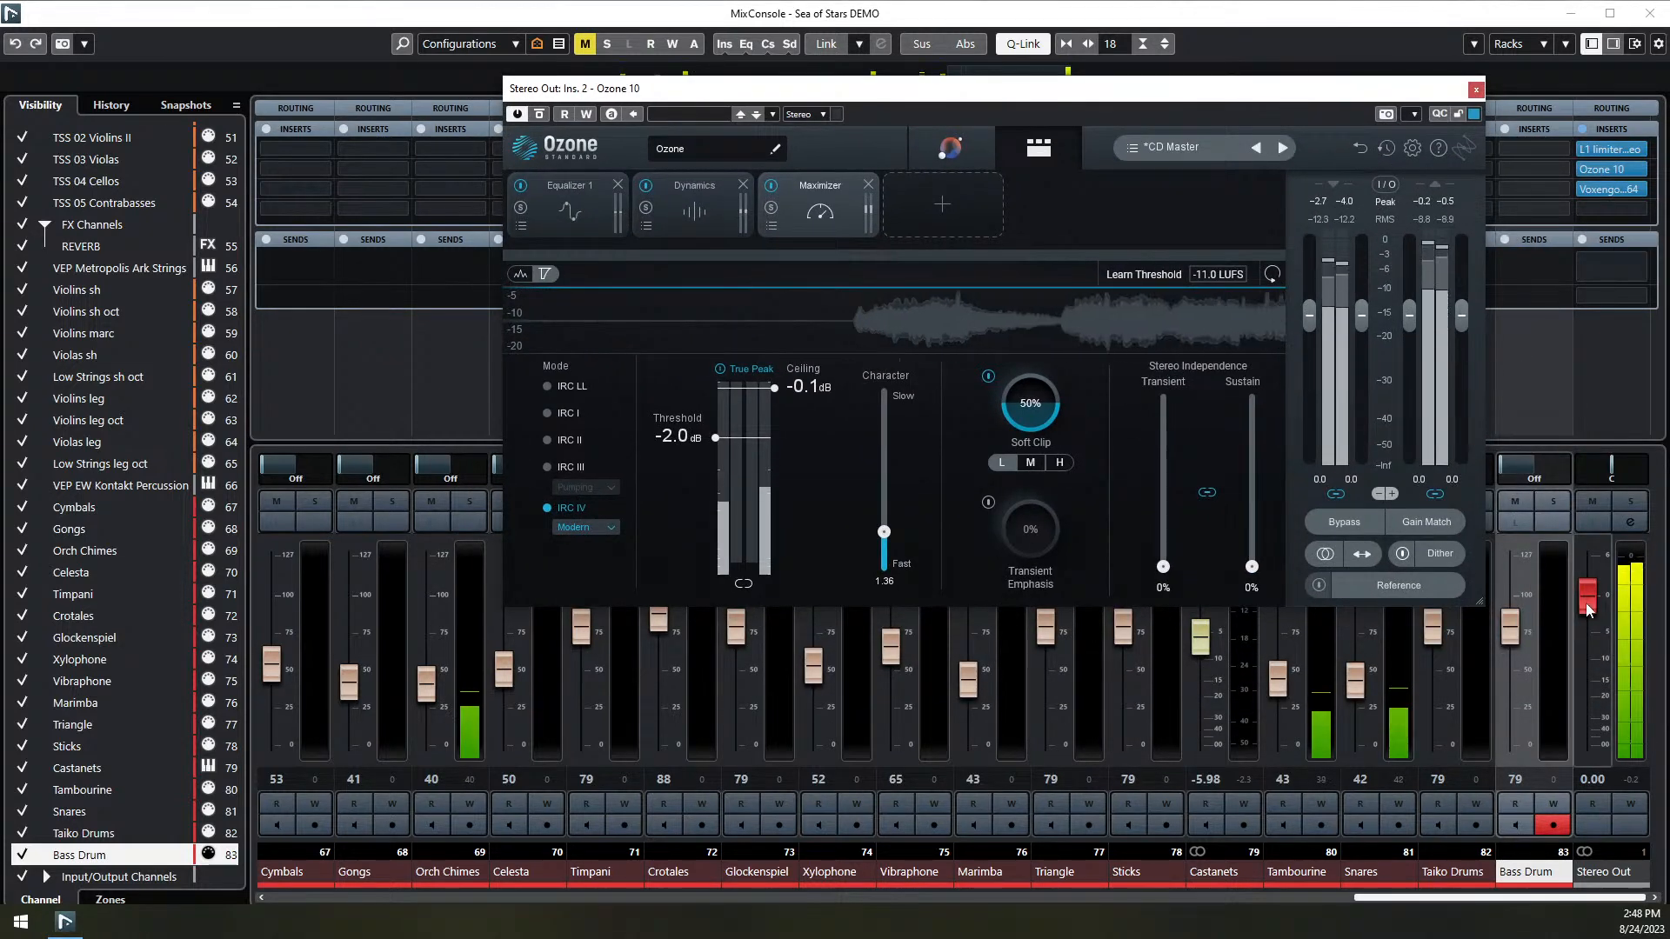
# - Lower all selected instrument channels together until Strings is at 70, resume playback and select only the Crotales channel 11
pyautogui.moveTo(1348, 898); pyautogui.dragTo(1016, 909)
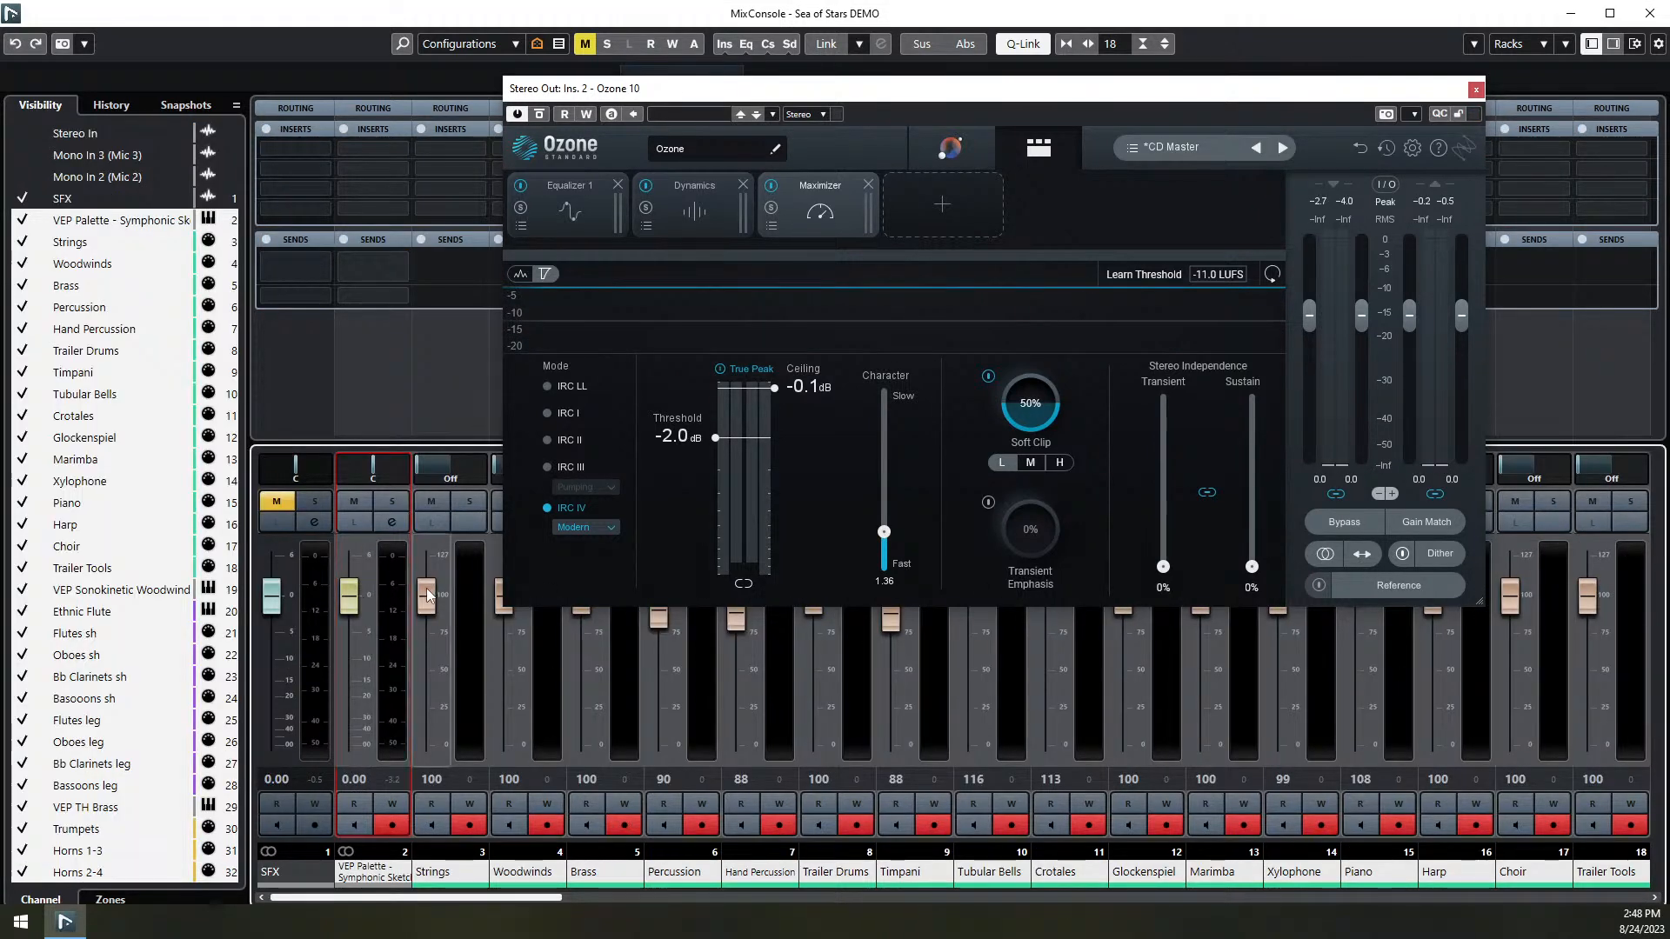
pyautogui.moveTo(426, 590); pyautogui.dragTo(426, 633)
pyautogui.press('space')
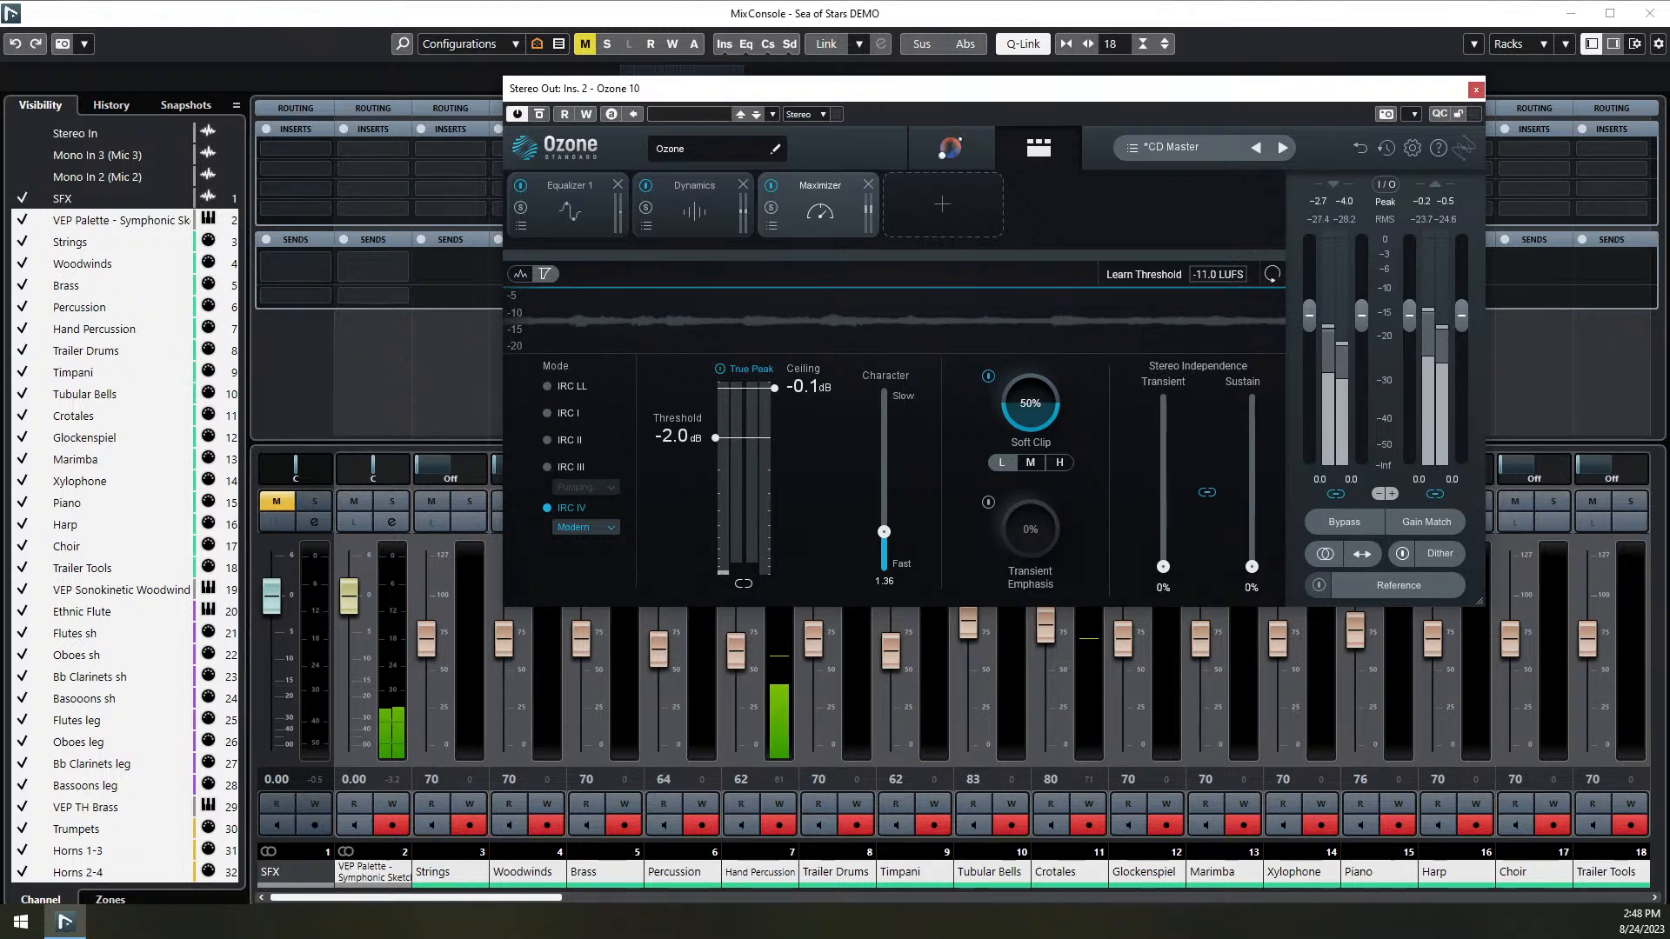
pyautogui.click(1069, 872)
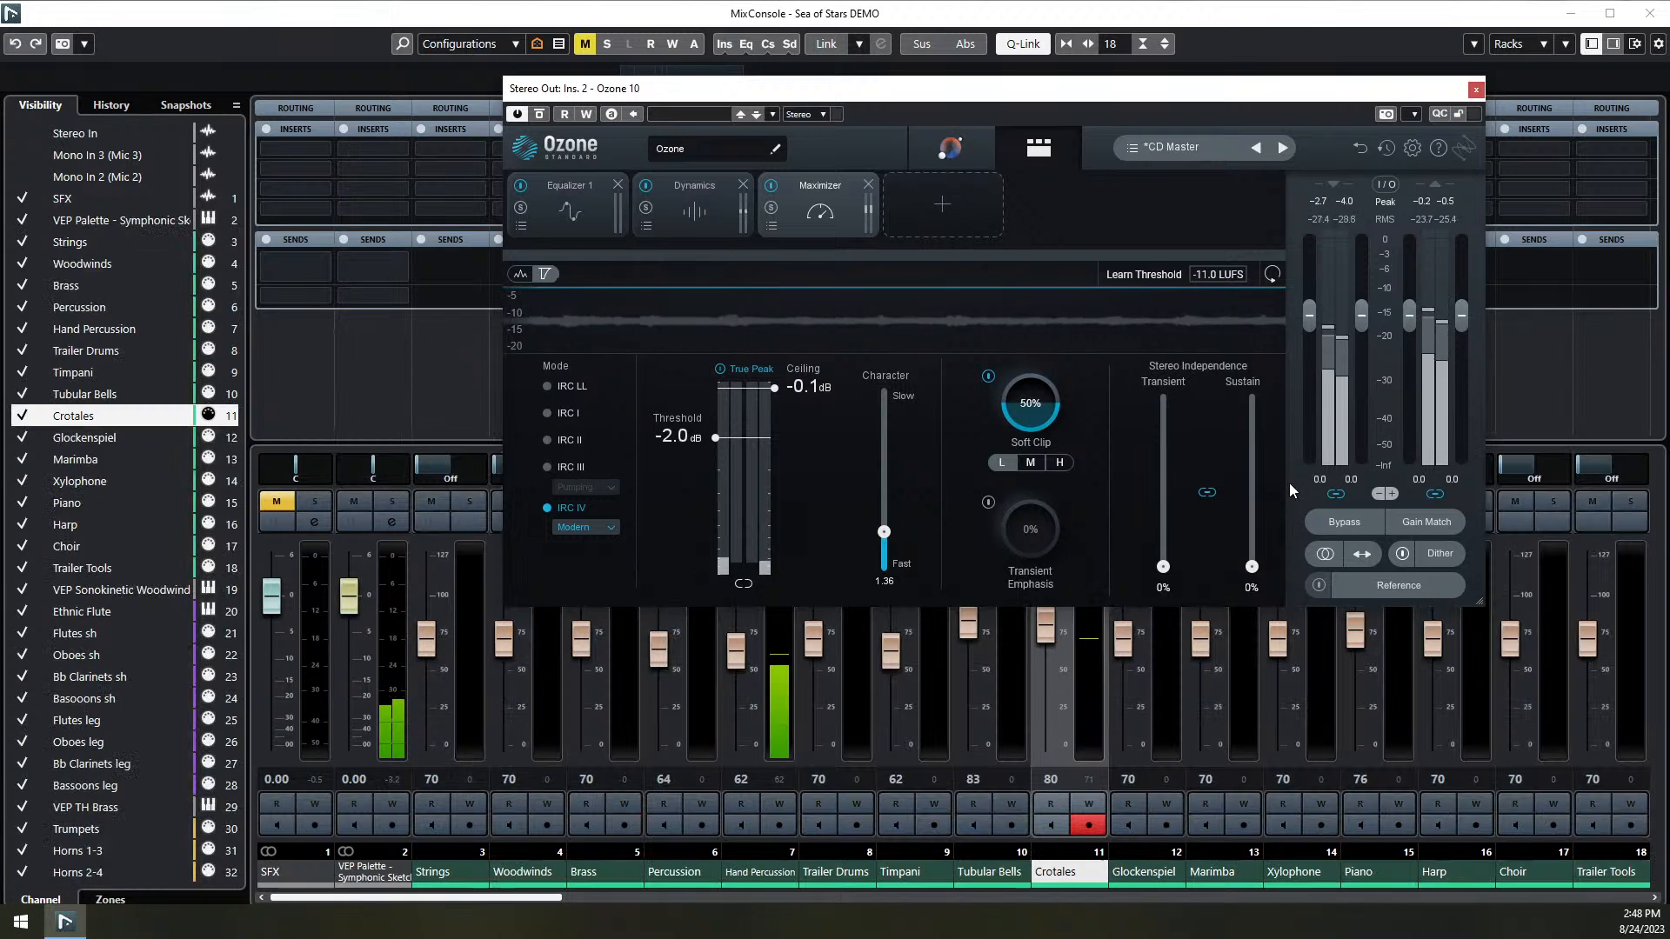
# - Close Ozone 10, remove it from the Stereo Out inserts and move the Voxengo insert back to the second slot
pyautogui.click(1476, 90)
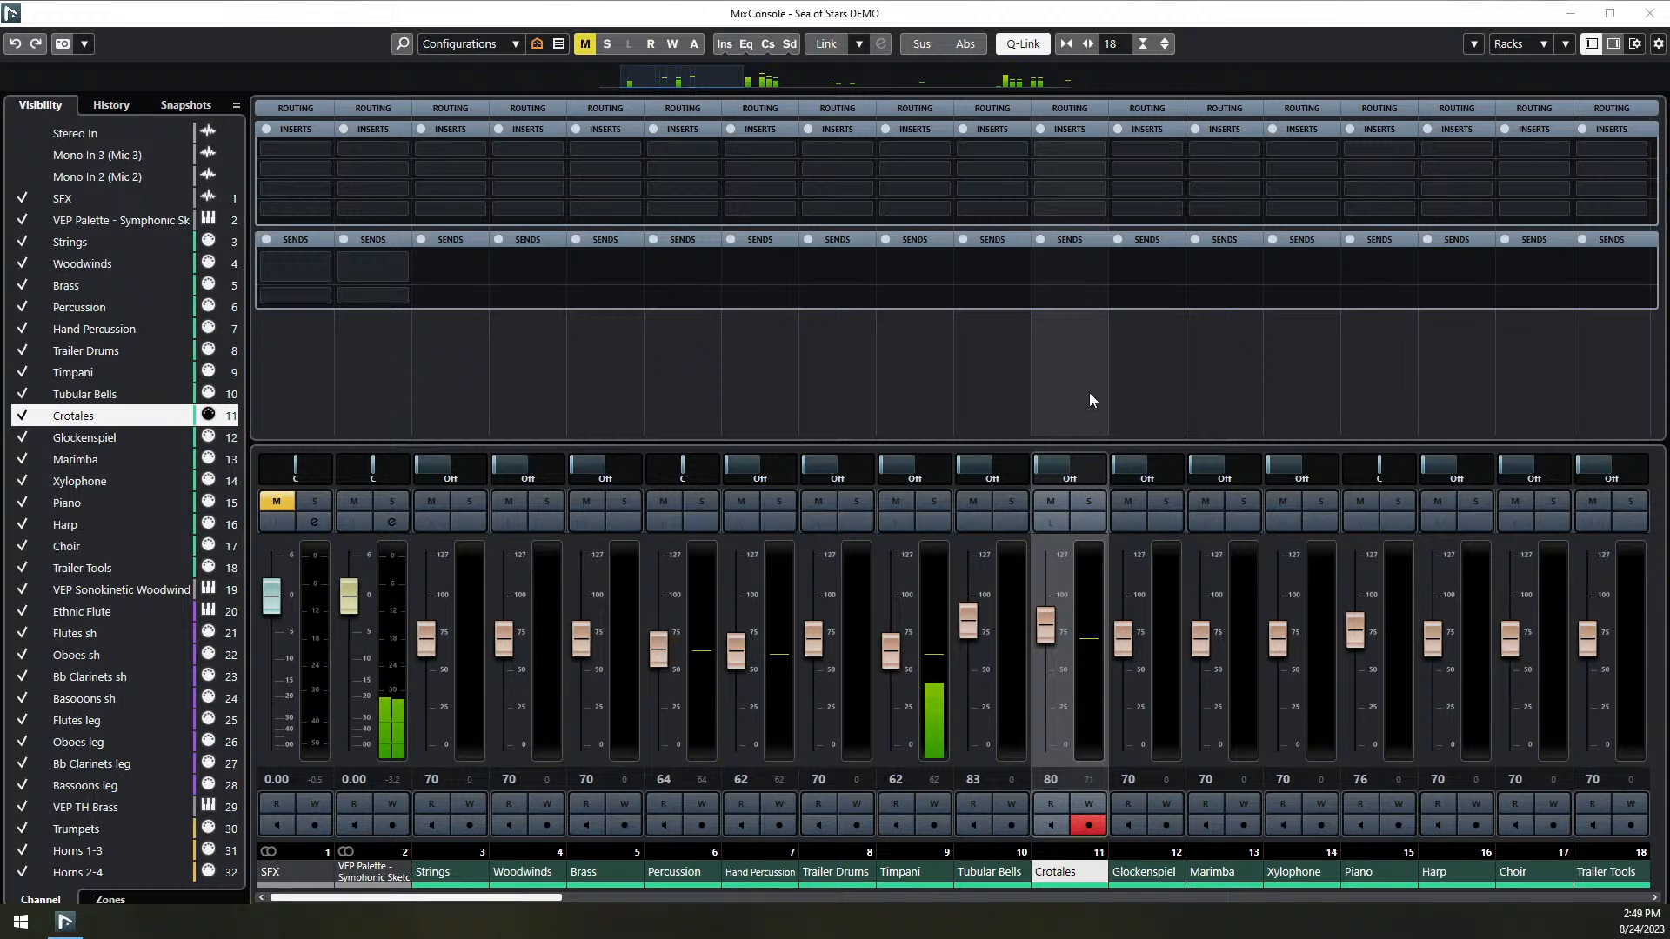
pyautogui.click(1102, 372)
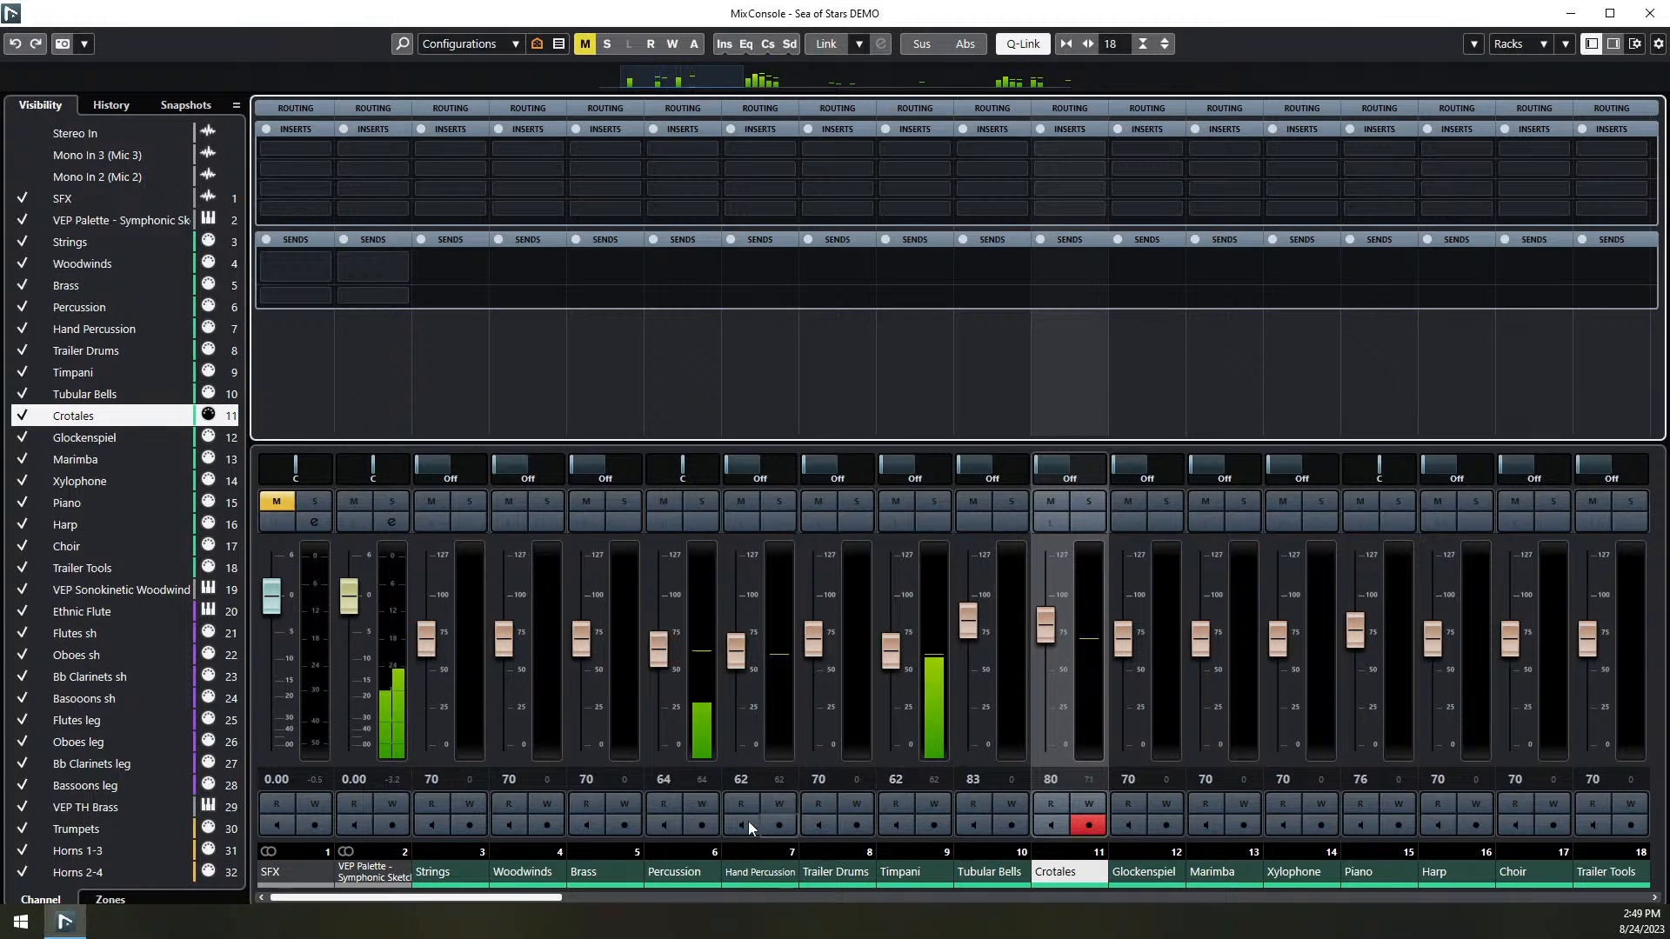
pyautogui.moveTo(534, 899); pyautogui.dragTo(1644, 899)
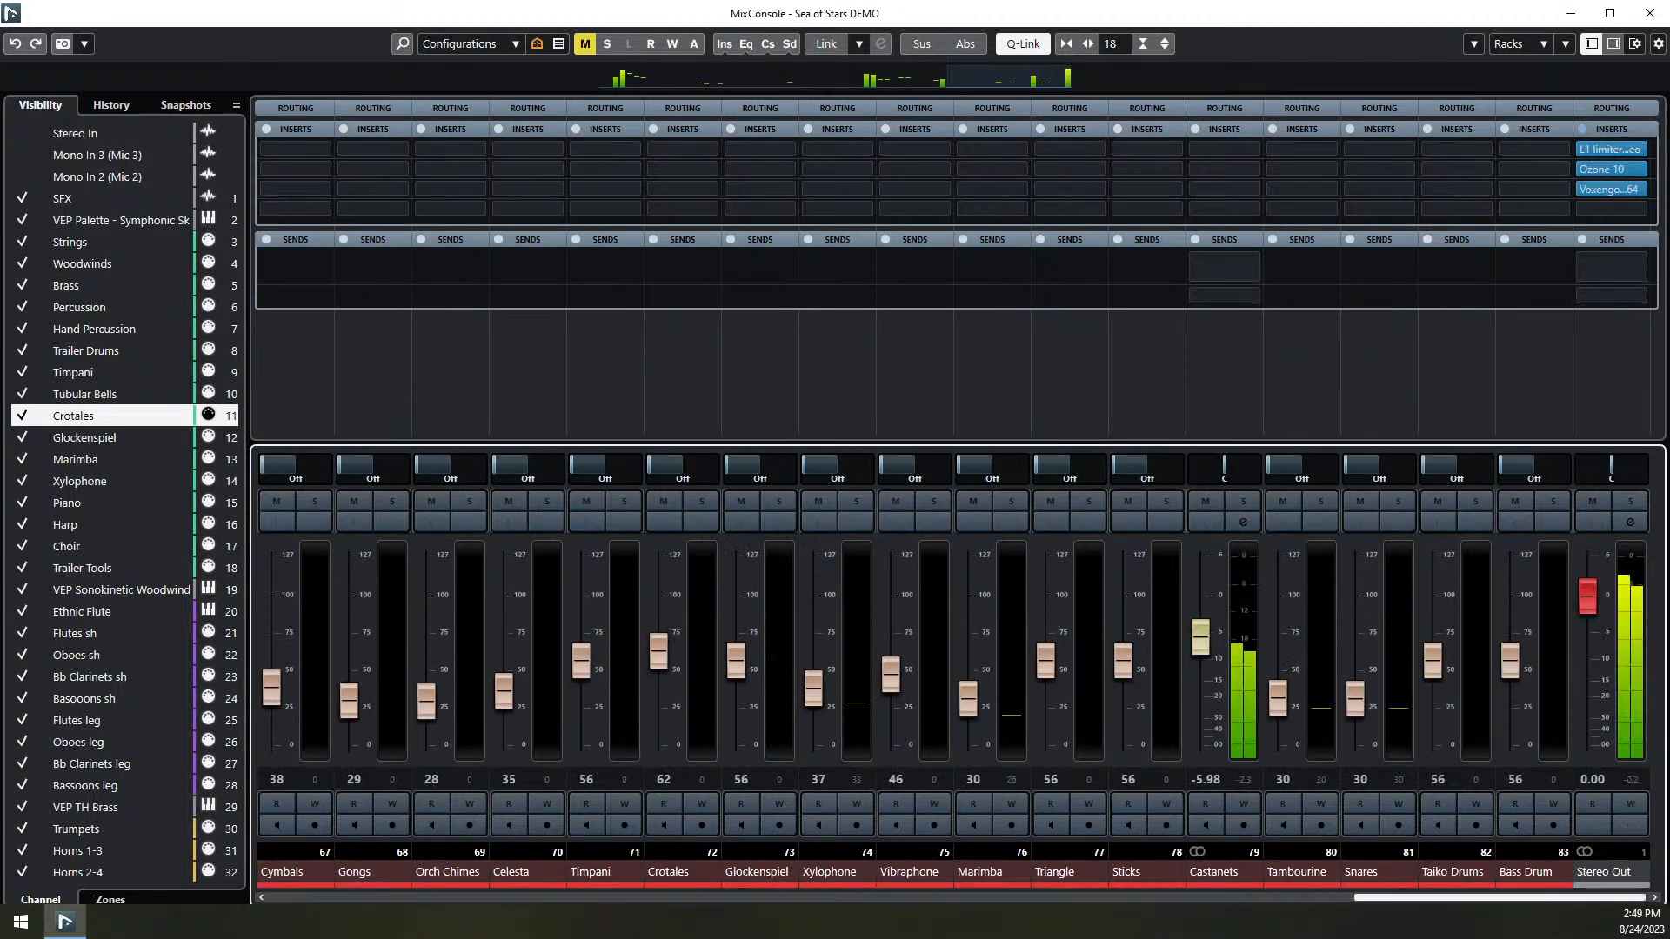
pyautogui.click(1641, 170)
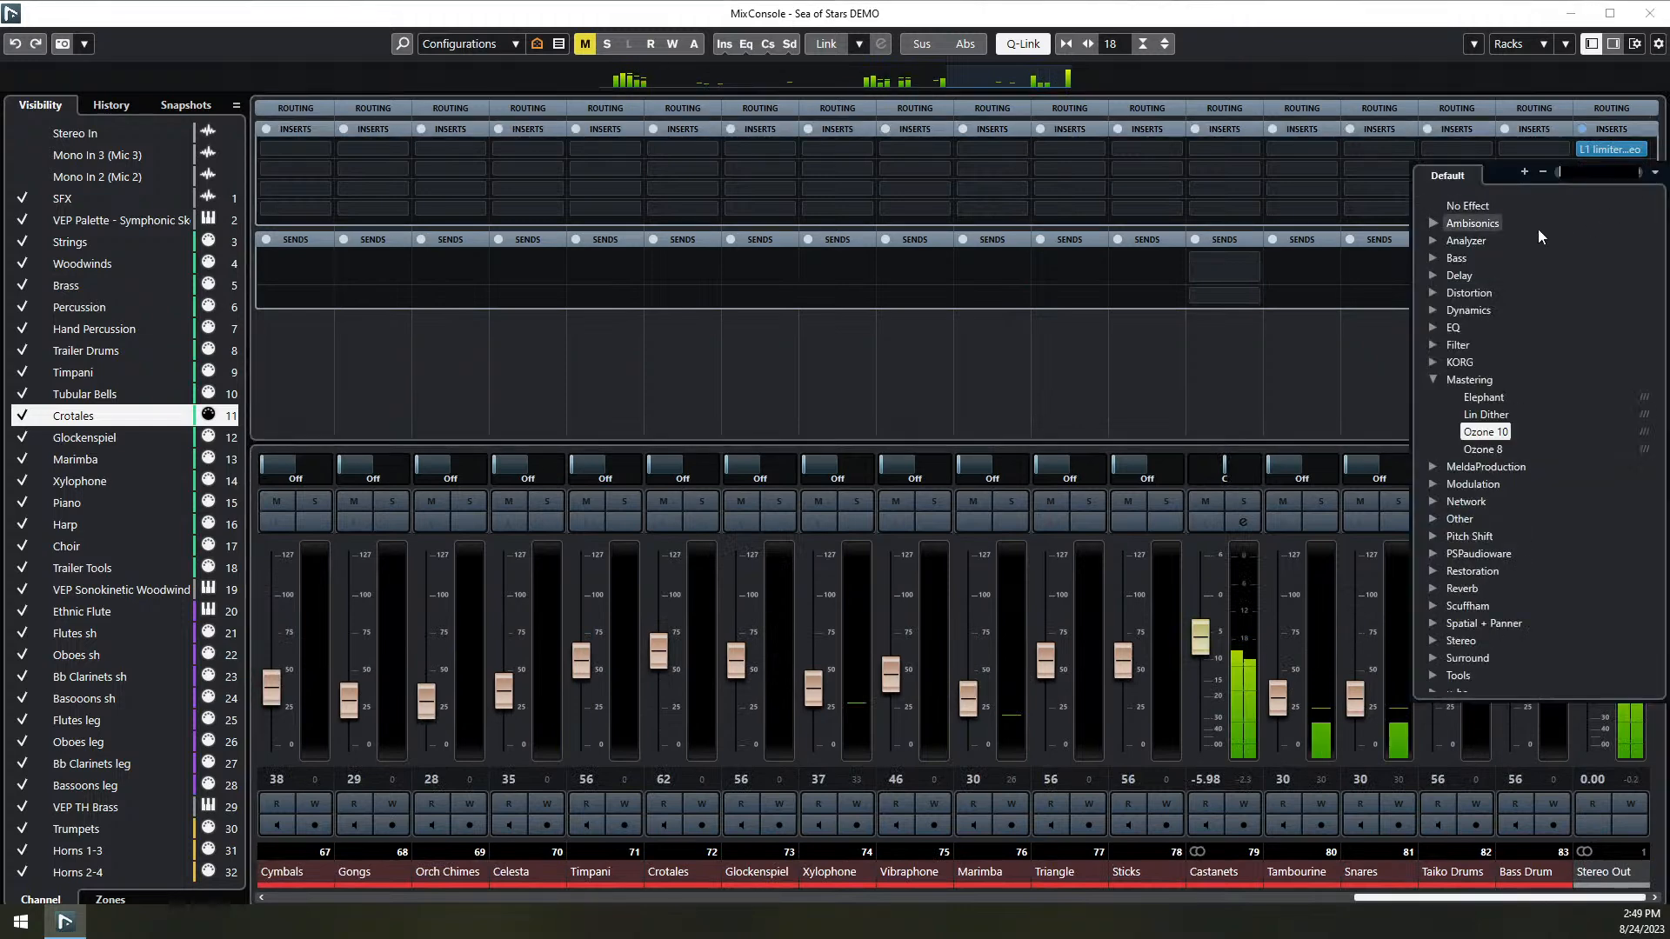
pyautogui.click(1471, 206)
pyautogui.click(1611, 189)
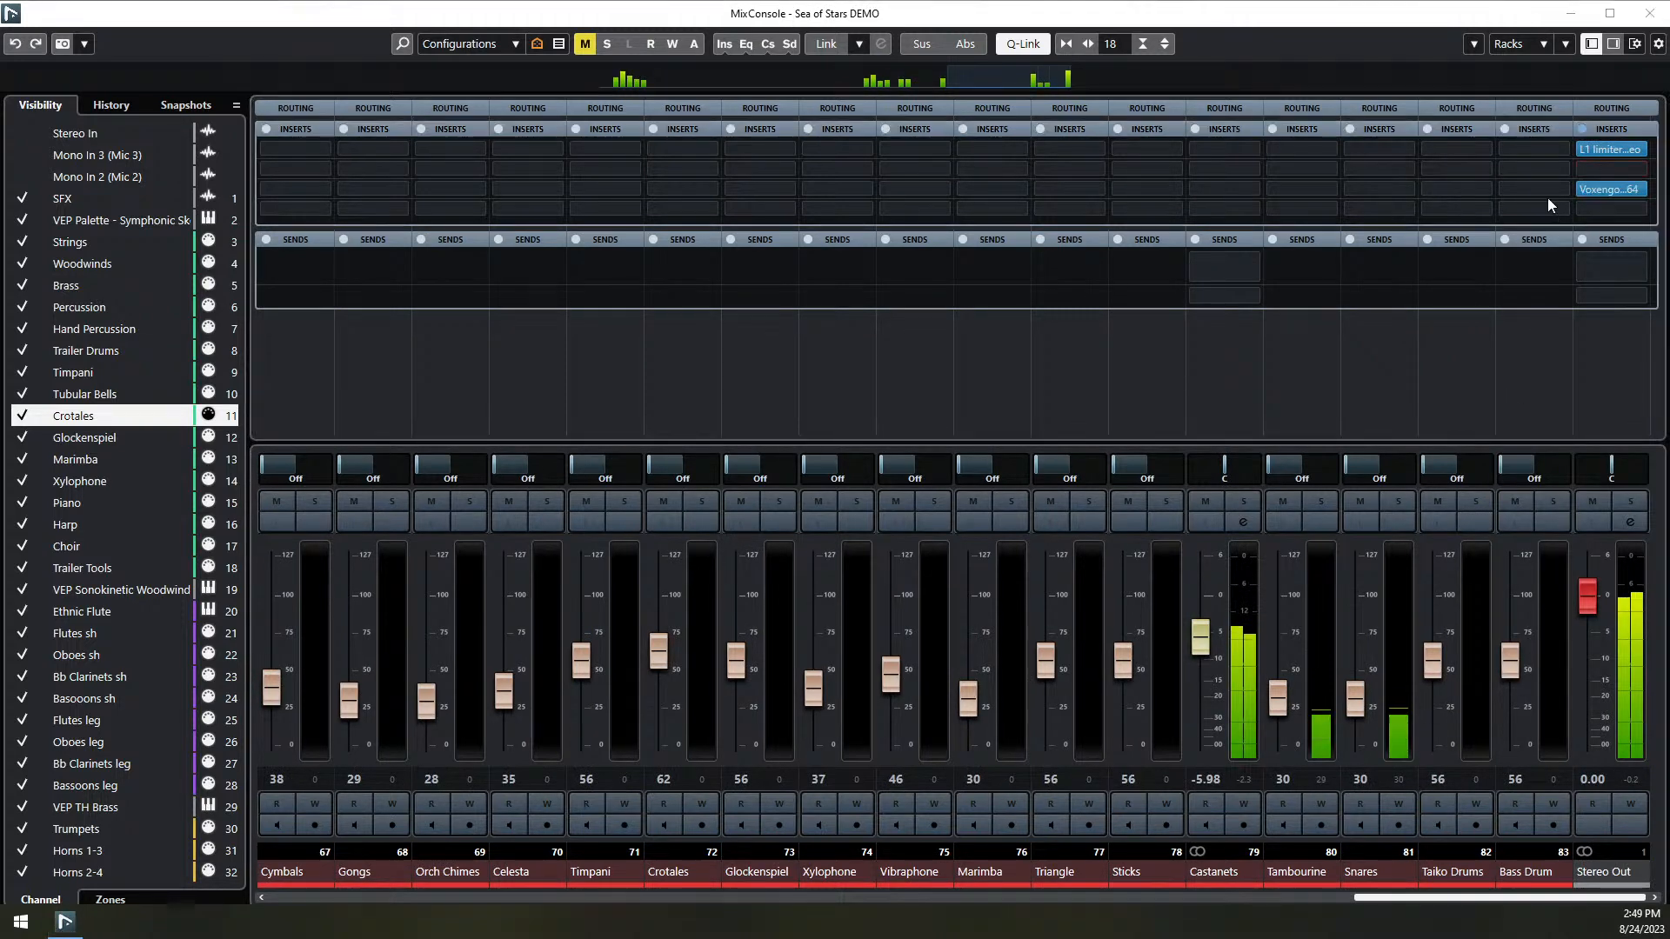
pyautogui.moveTo(1609, 189); pyautogui.dragTo(1612, 171)
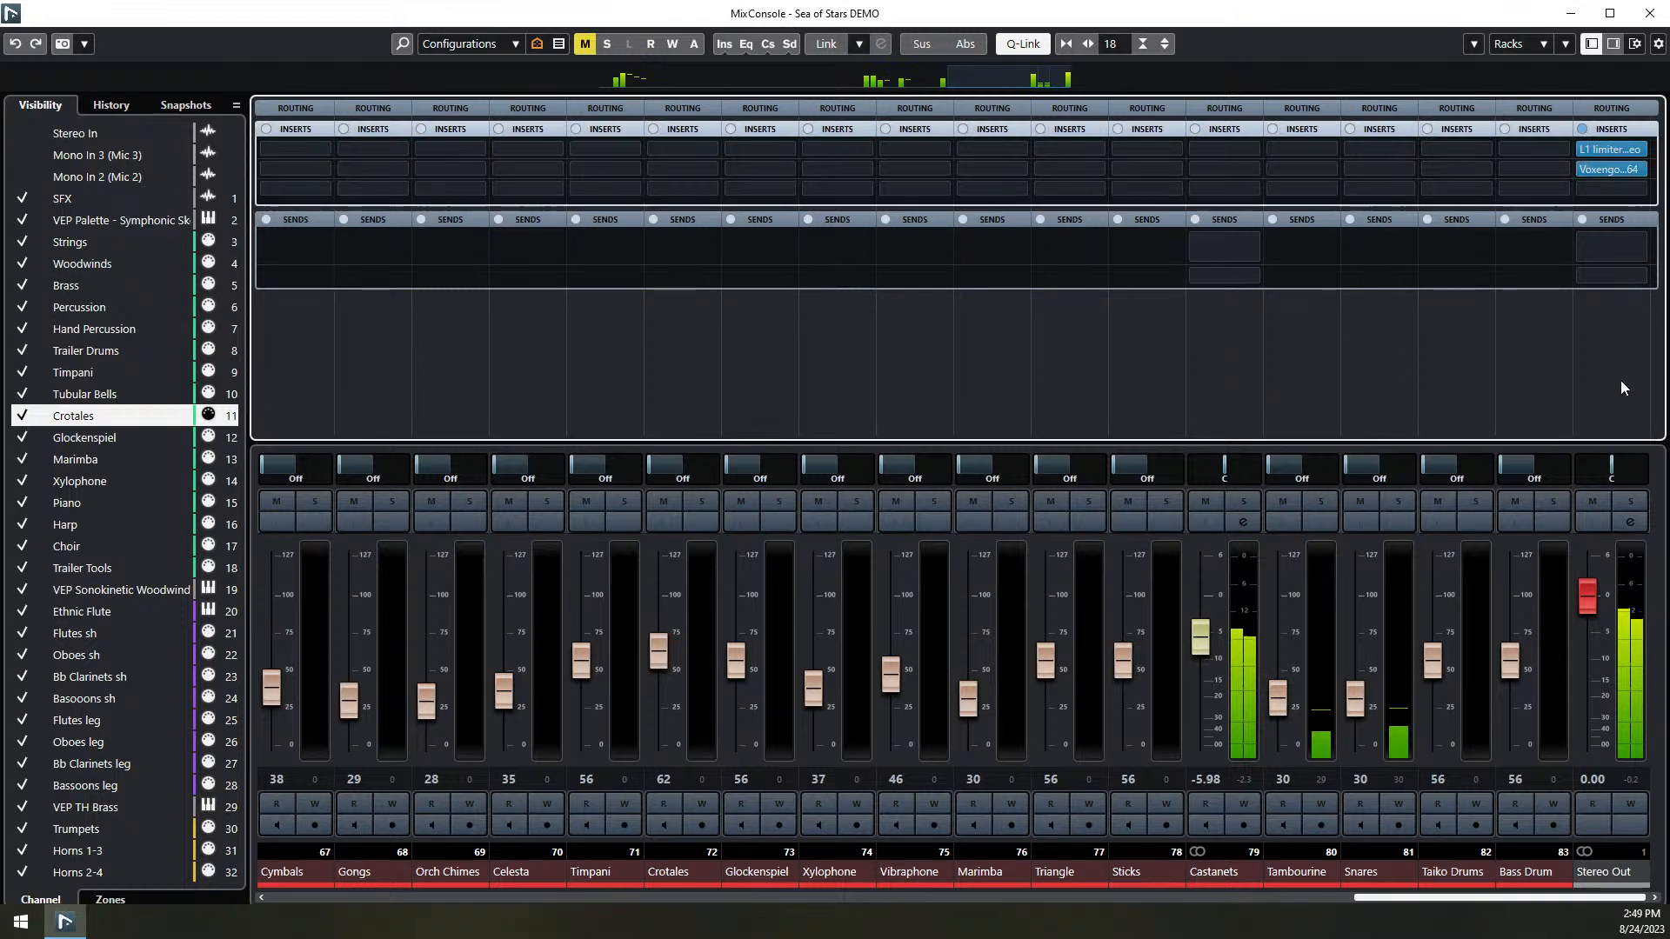
# - Select all the instrument channels and raise their levels together until Strings is at 88, checking the Stereo Out level during playback
pyautogui.click(1499, 571)
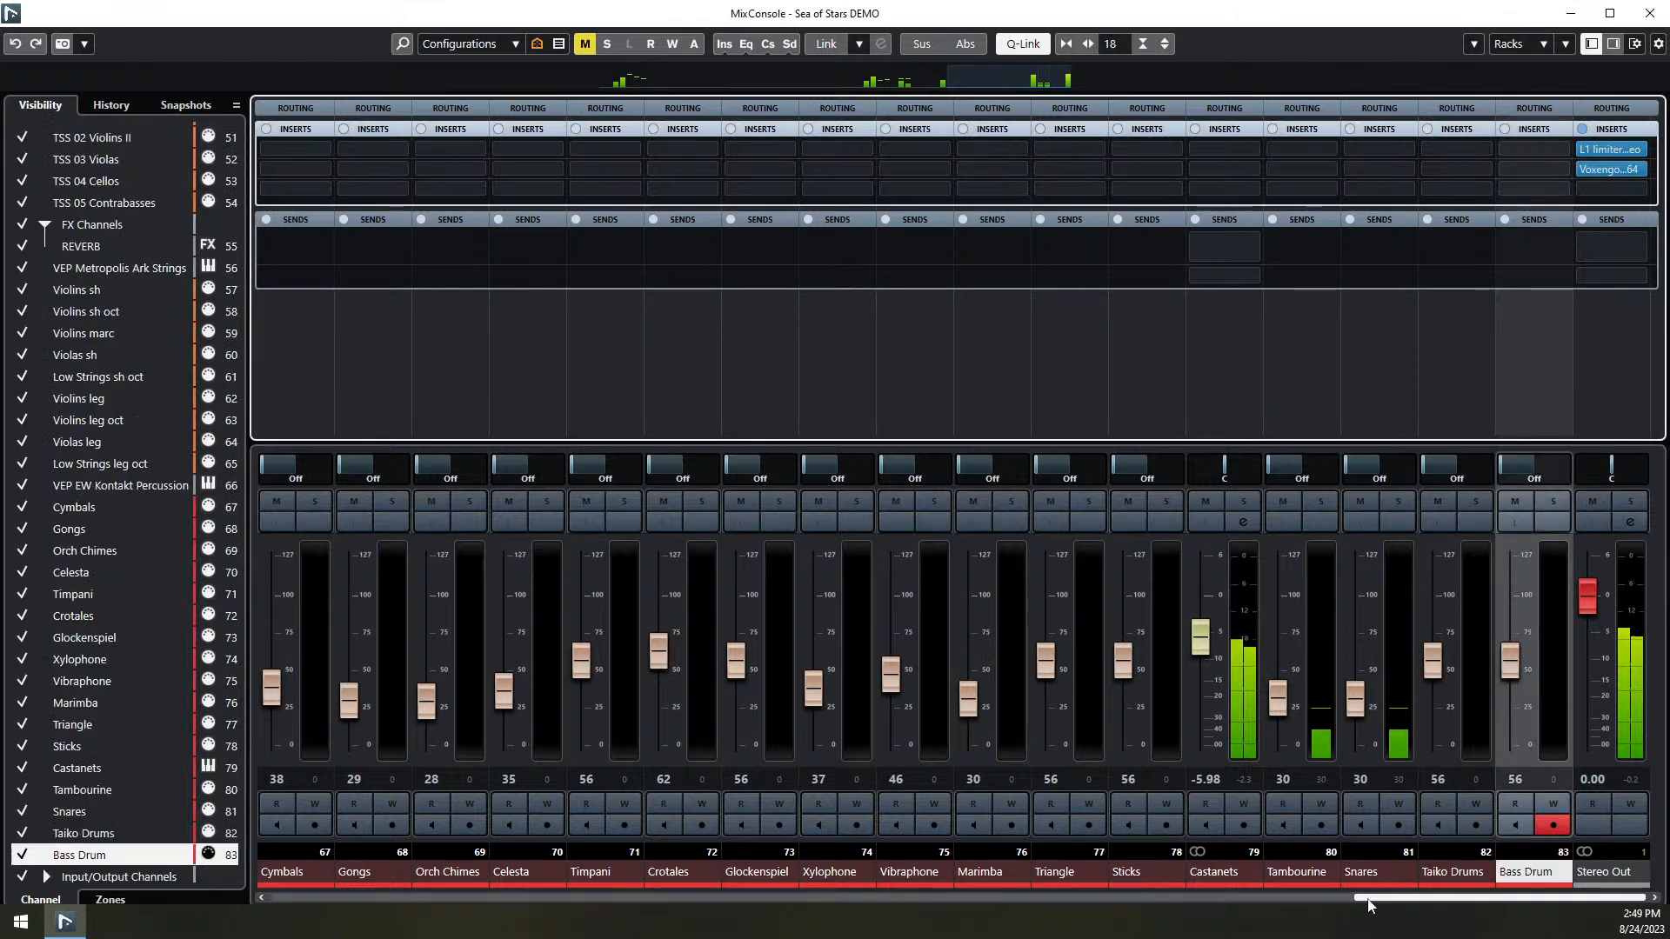
pyautogui.moveTo(1364, 899); pyautogui.dragTo(232, 900)
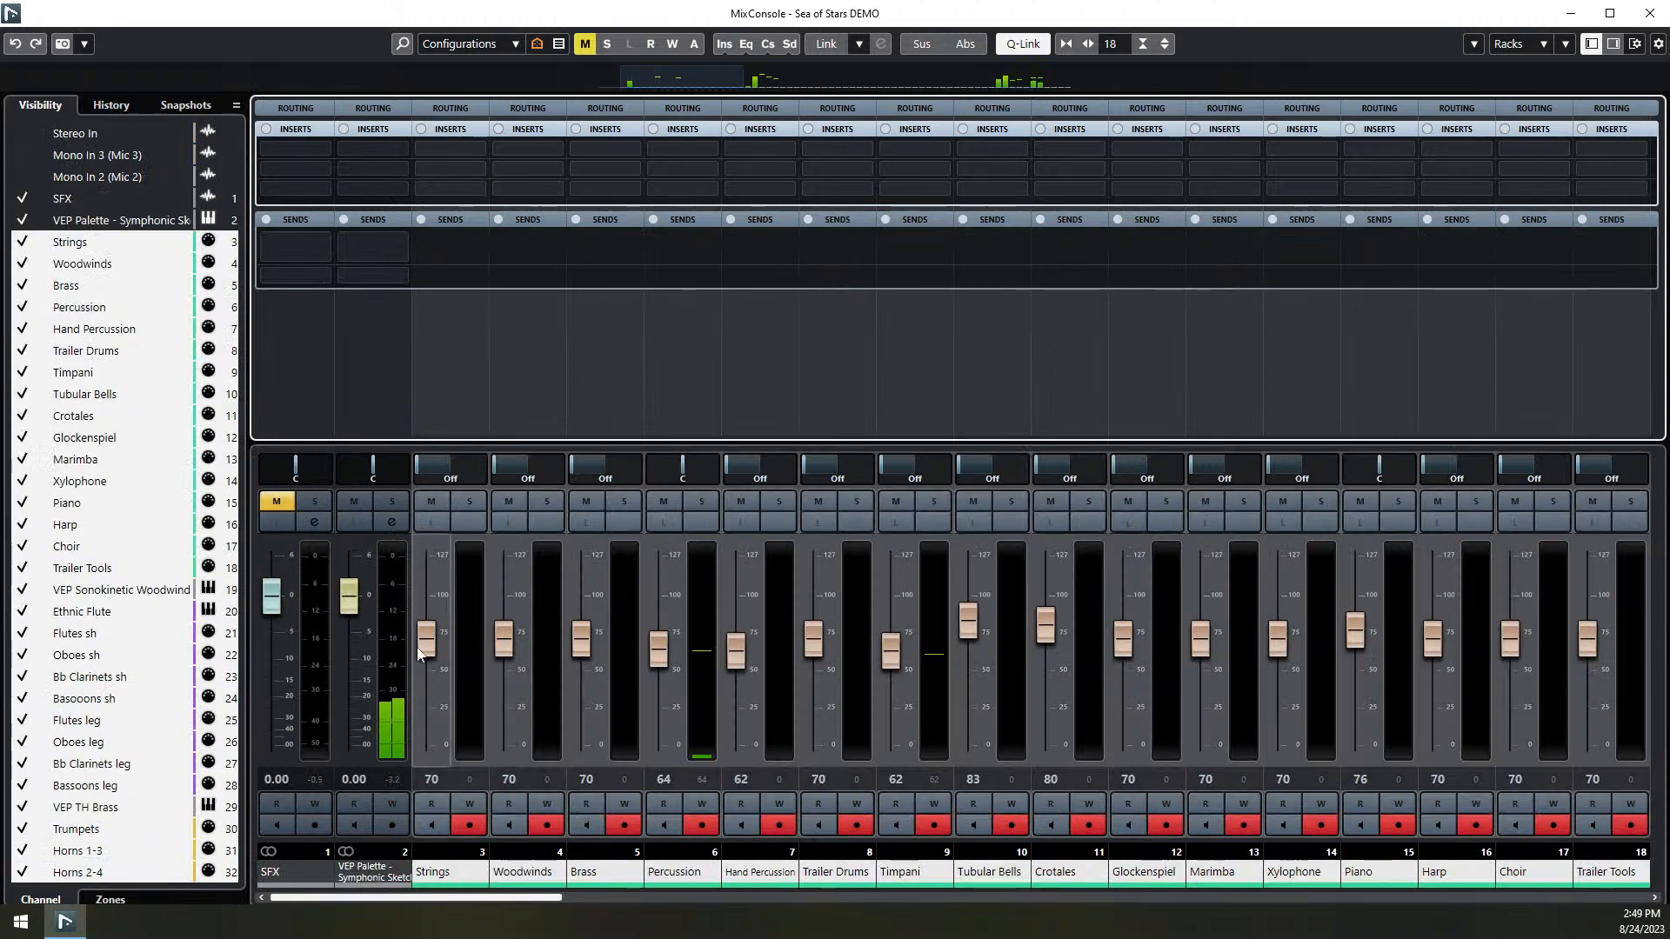
pyautogui.moveTo(426, 654); pyautogui.dragTo(426, 624)
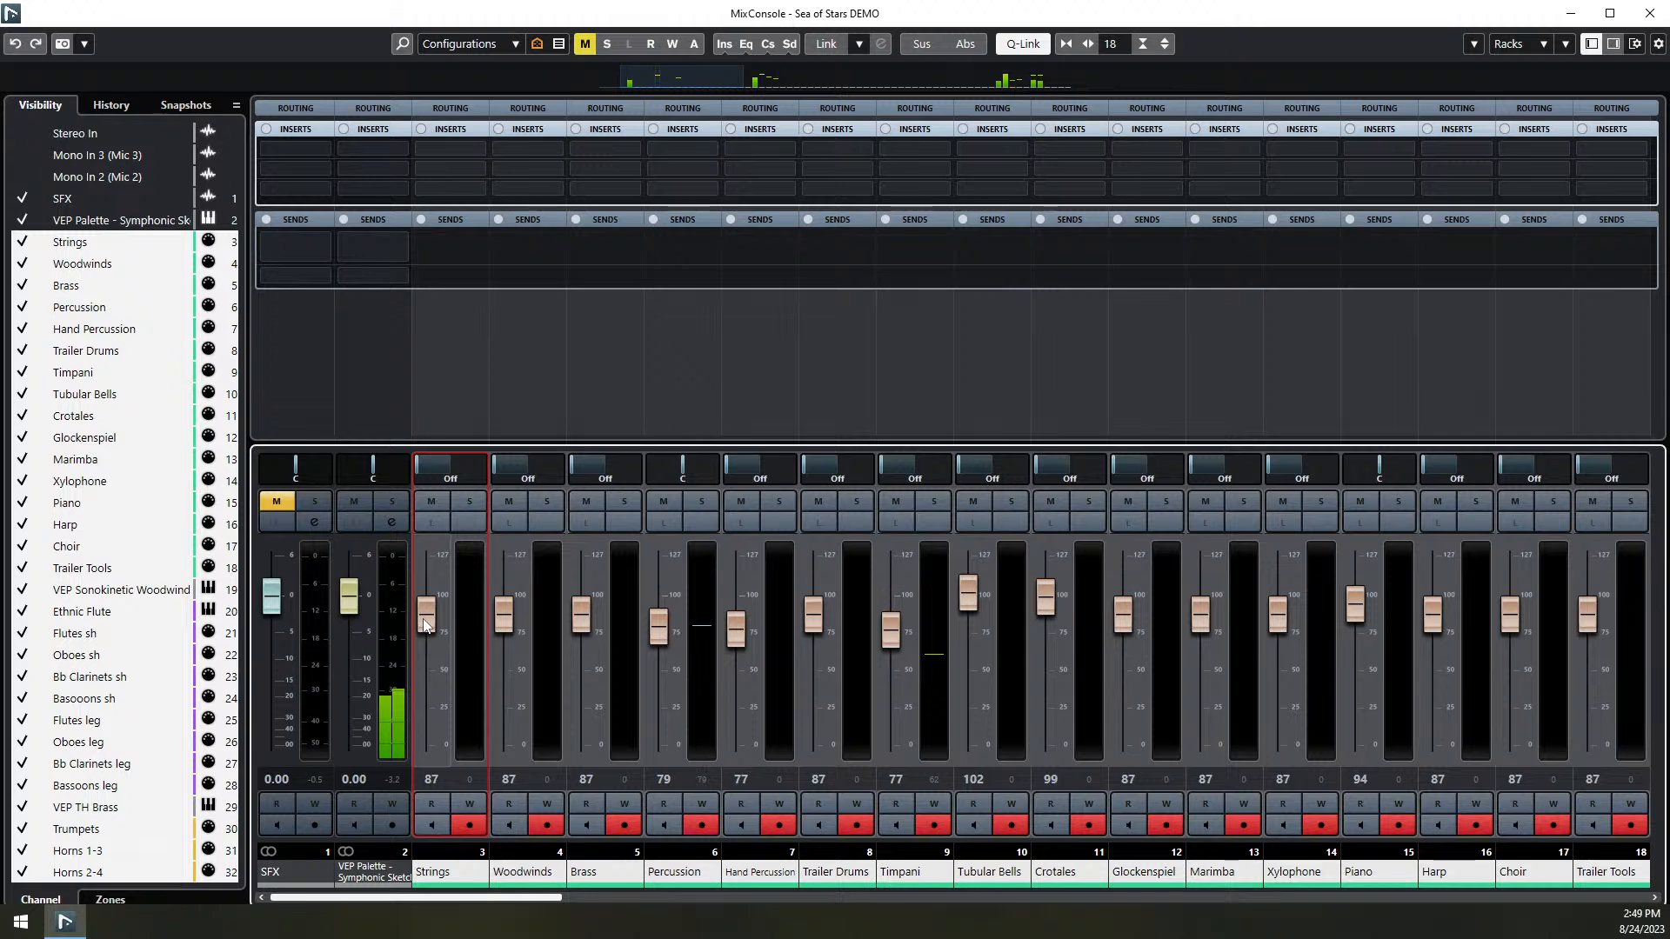
pyautogui.moveTo(426, 624); pyautogui.dragTo(428, 621)
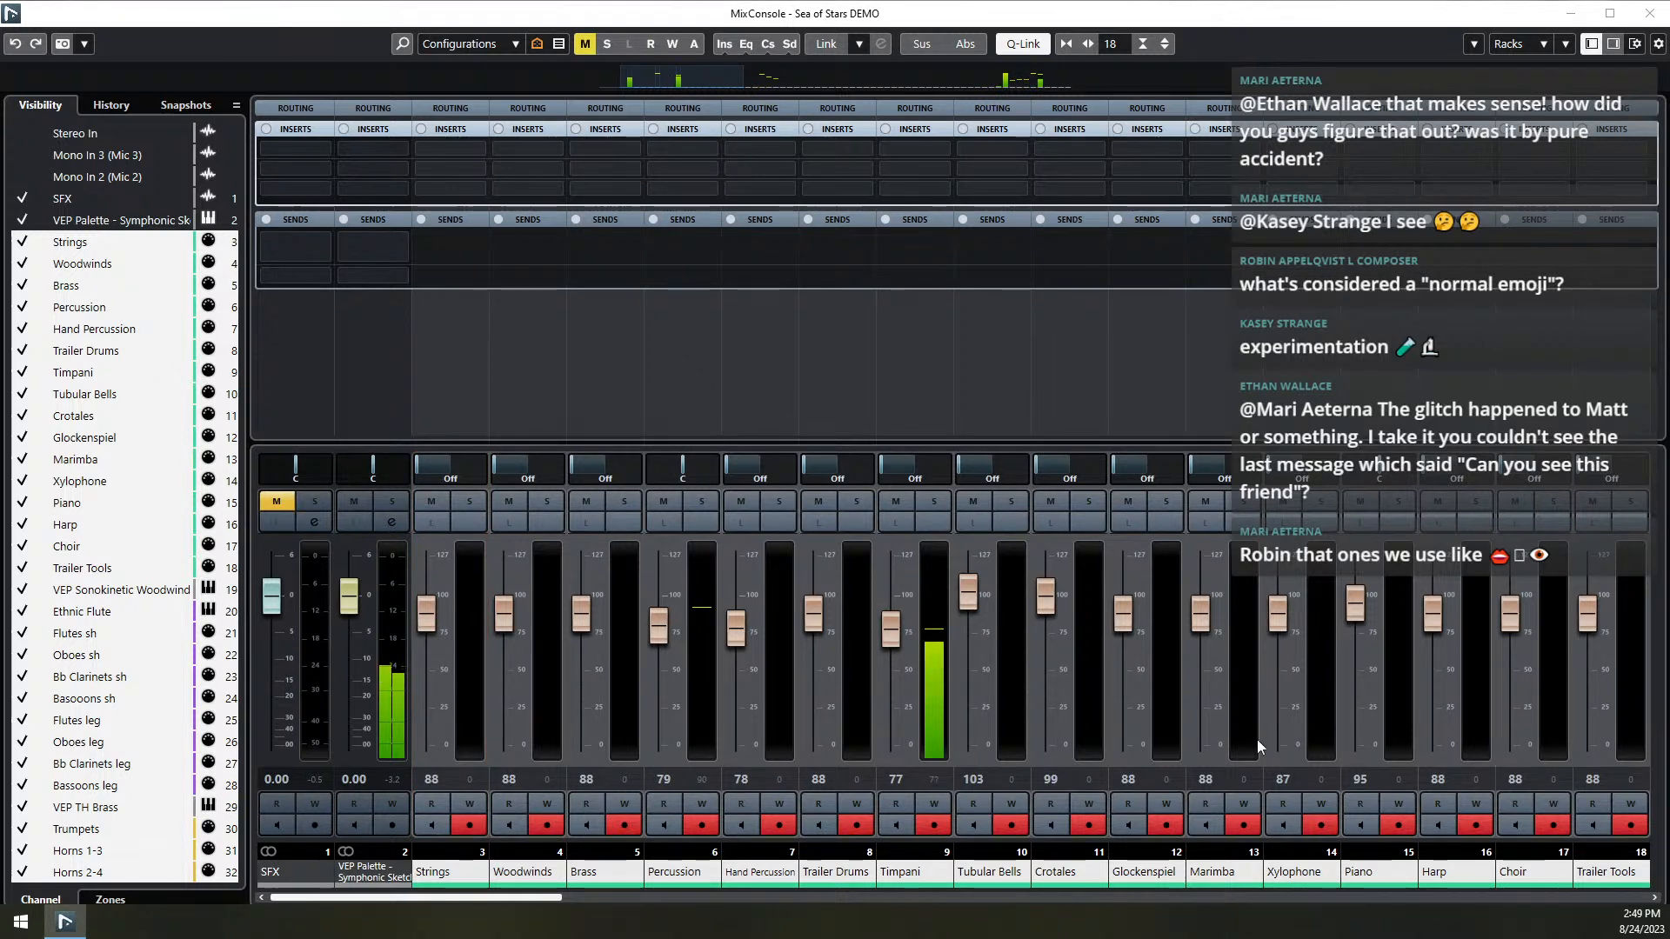
pyautogui.moveTo(542, 899); pyautogui.dragTo(1653, 876)
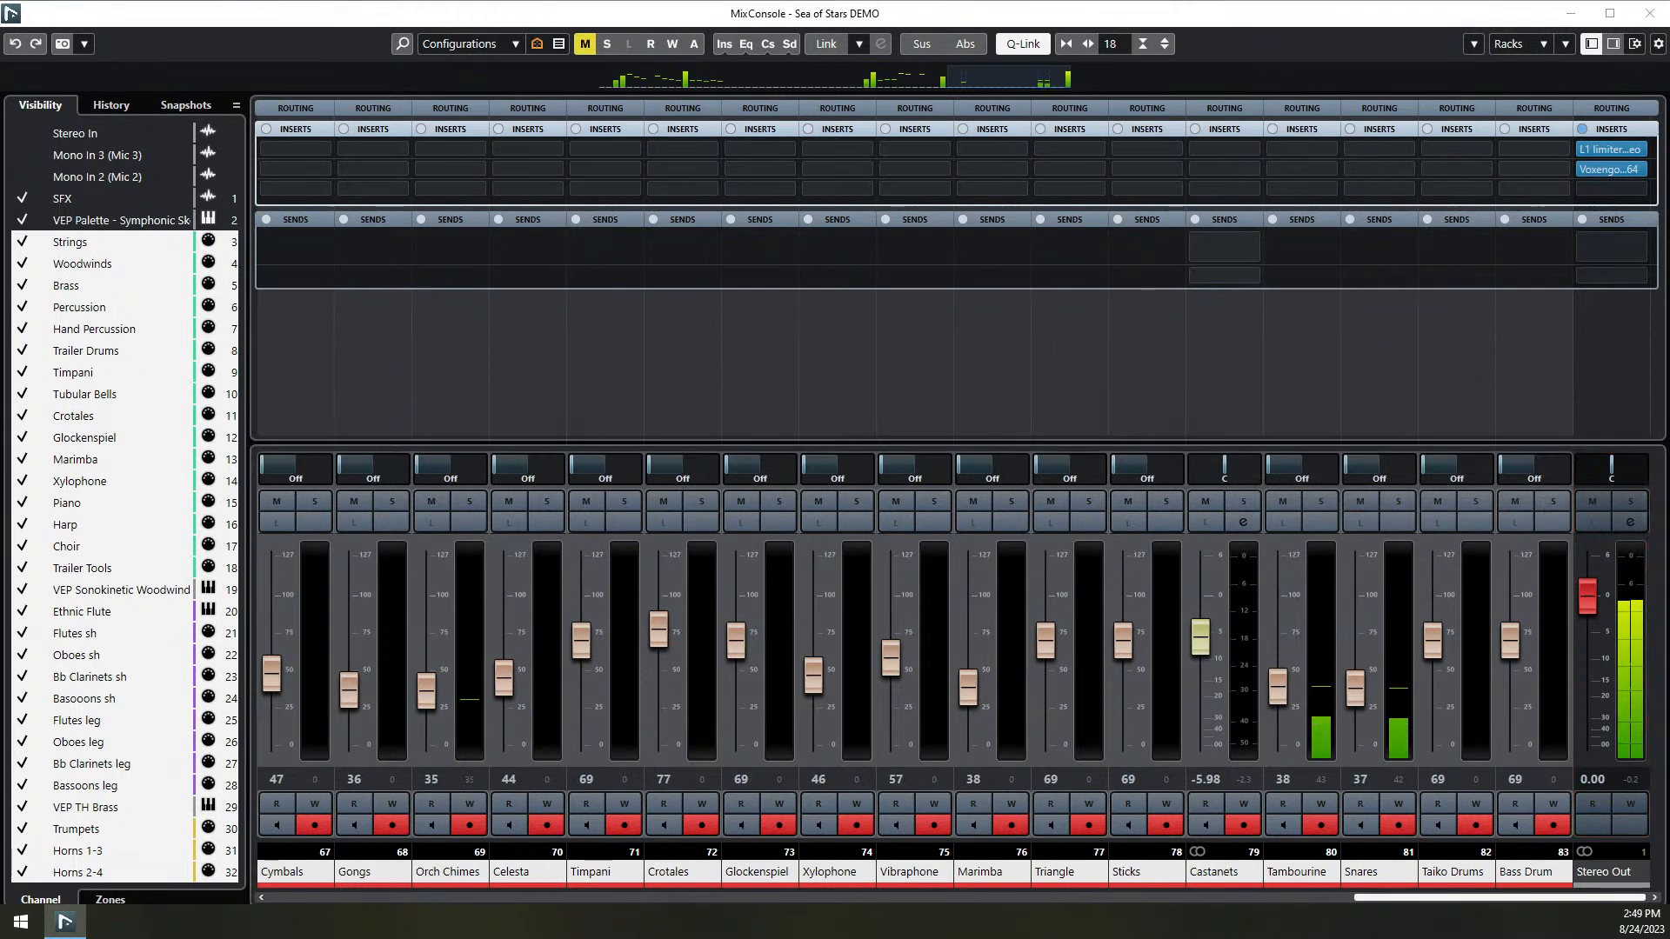
# - Go through the percussion channels to Crotales channel 11 and raise its volume to 109
pyautogui.click(80, 307)
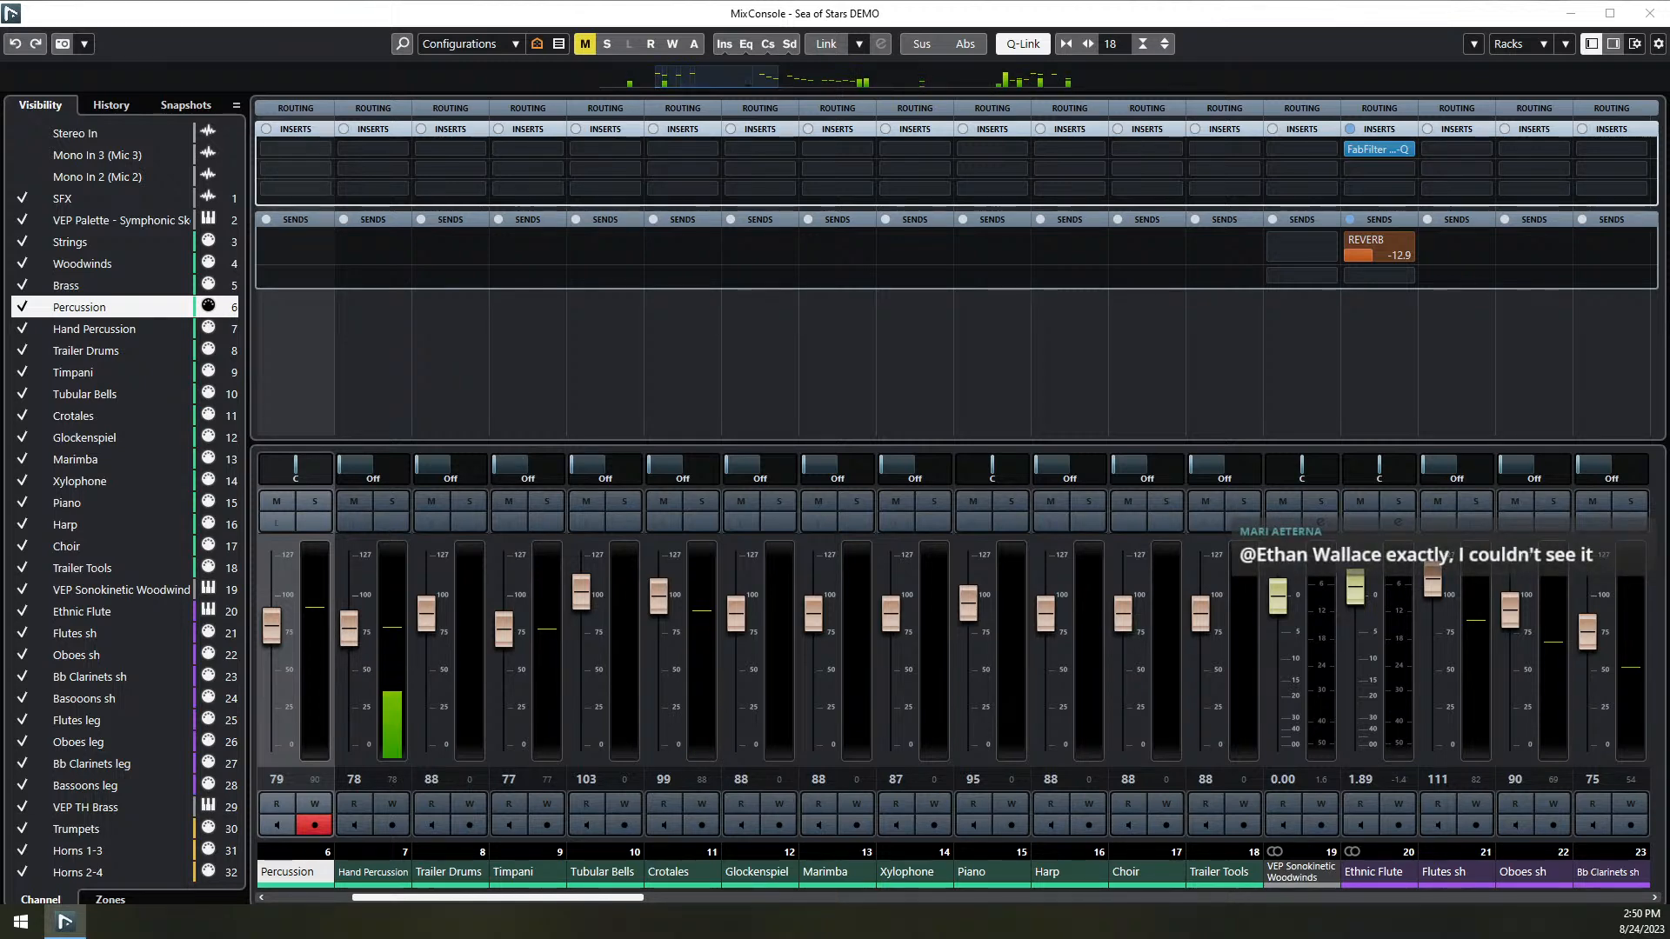
pyautogui.click(77, 768)
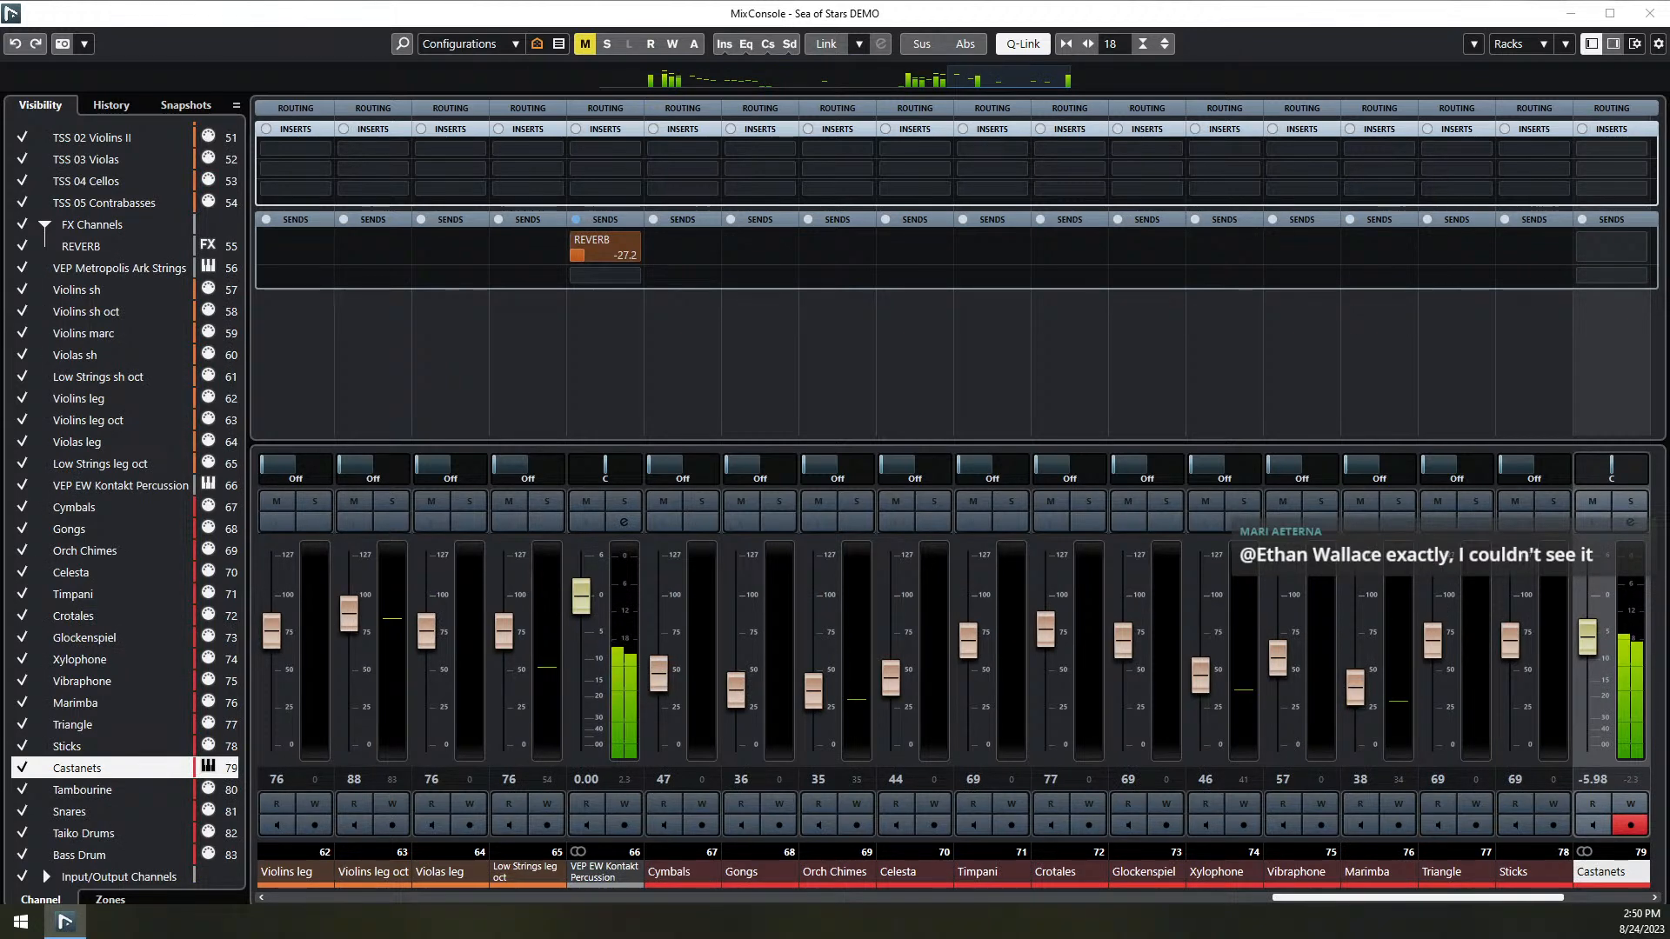
pyautogui.click(85, 638)
pyautogui.click(76, 703)
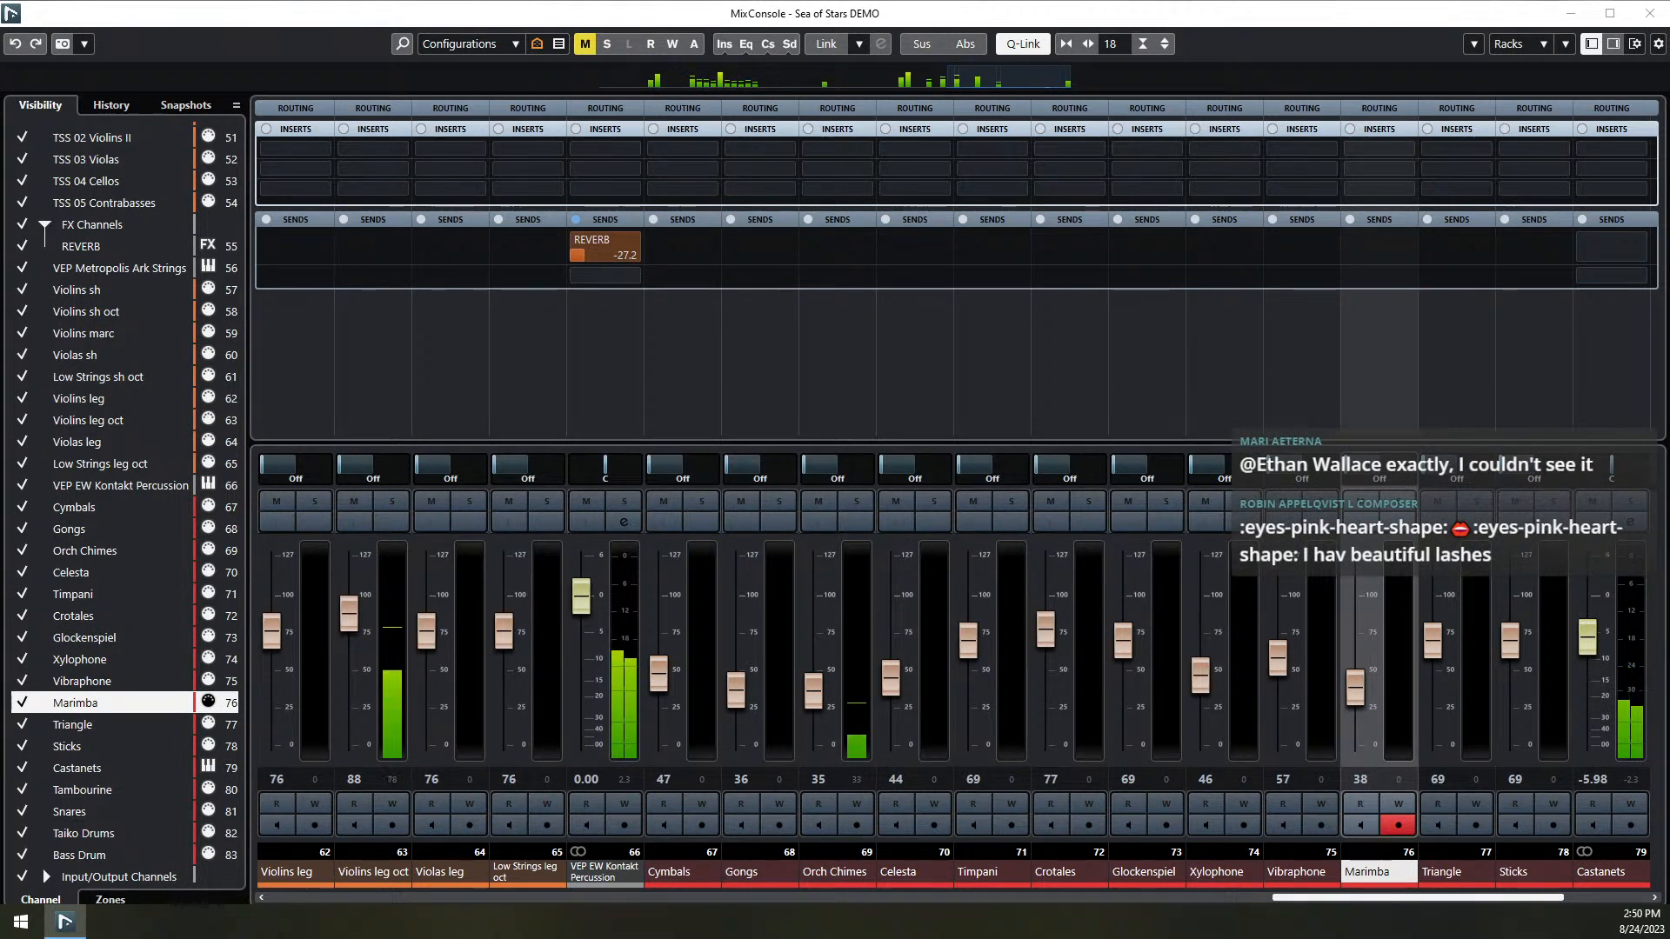
pyautogui.click(1057, 871)
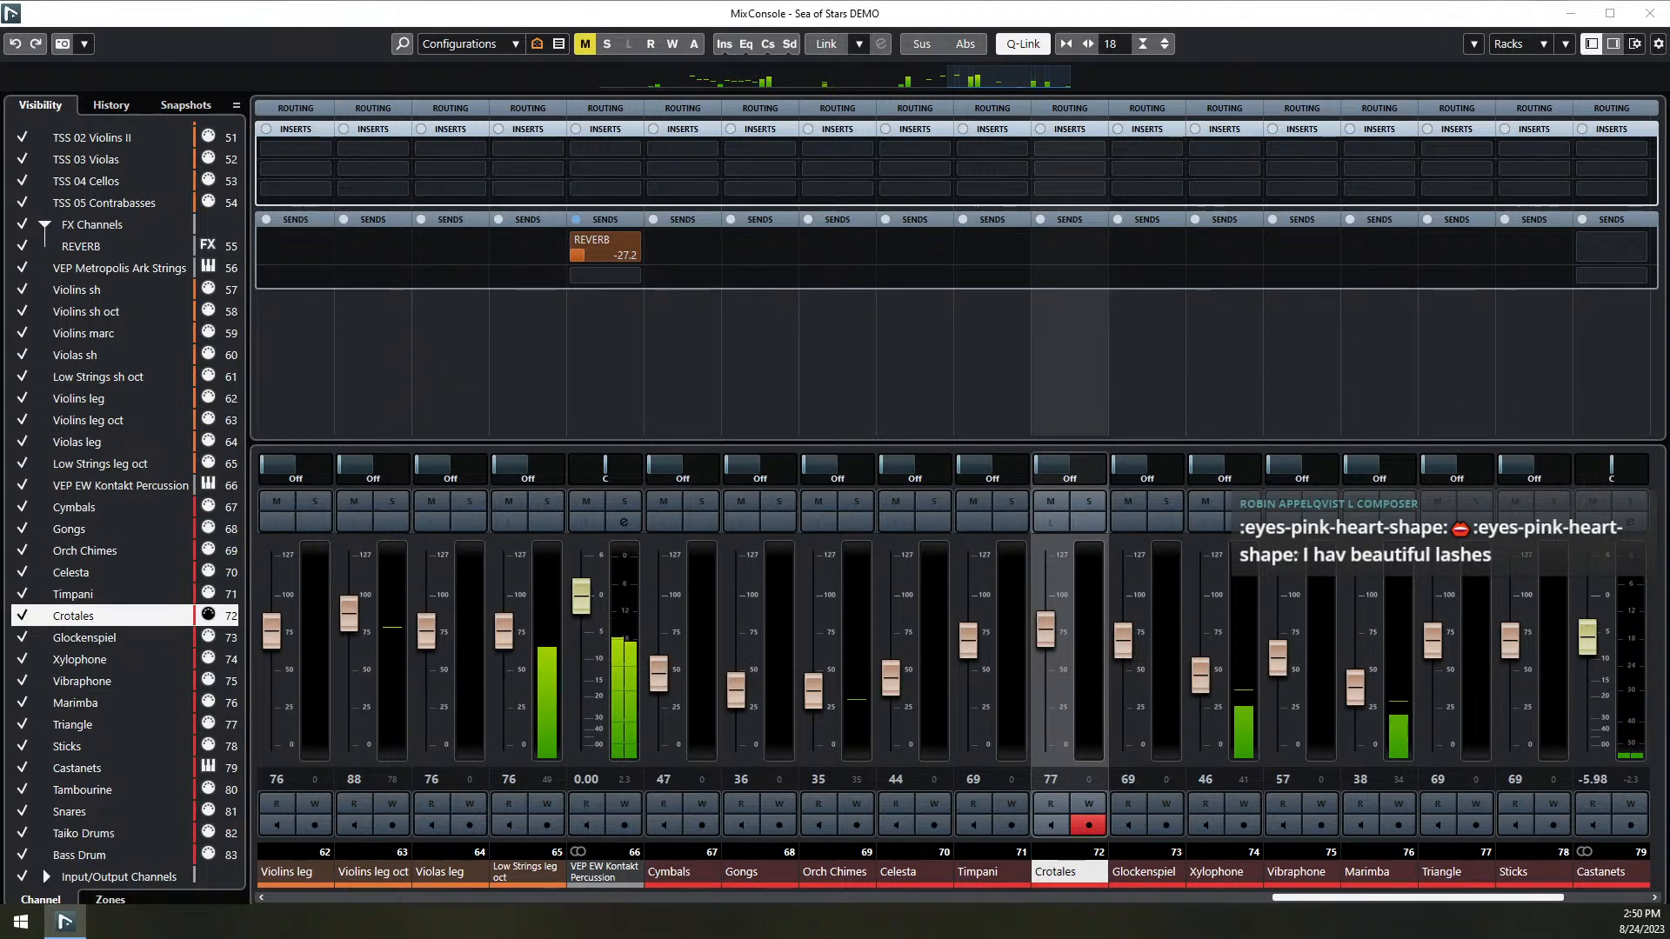
pyautogui.click(281, 871)
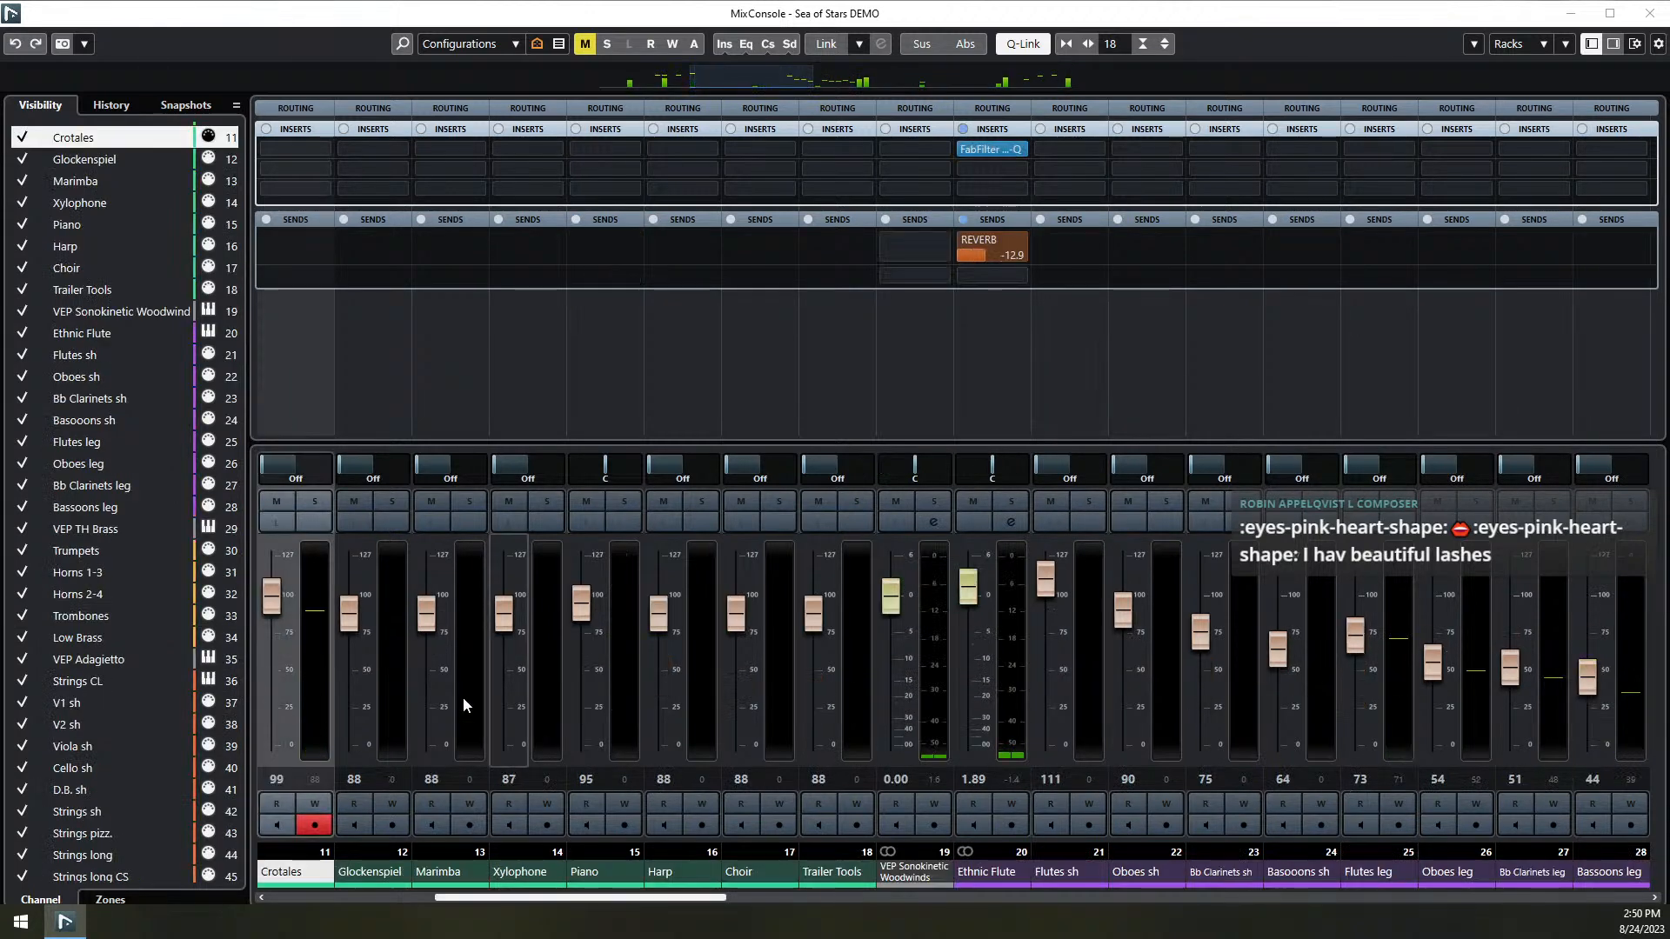
pyautogui.moveTo(270, 608); pyautogui.dragTo(267, 593)
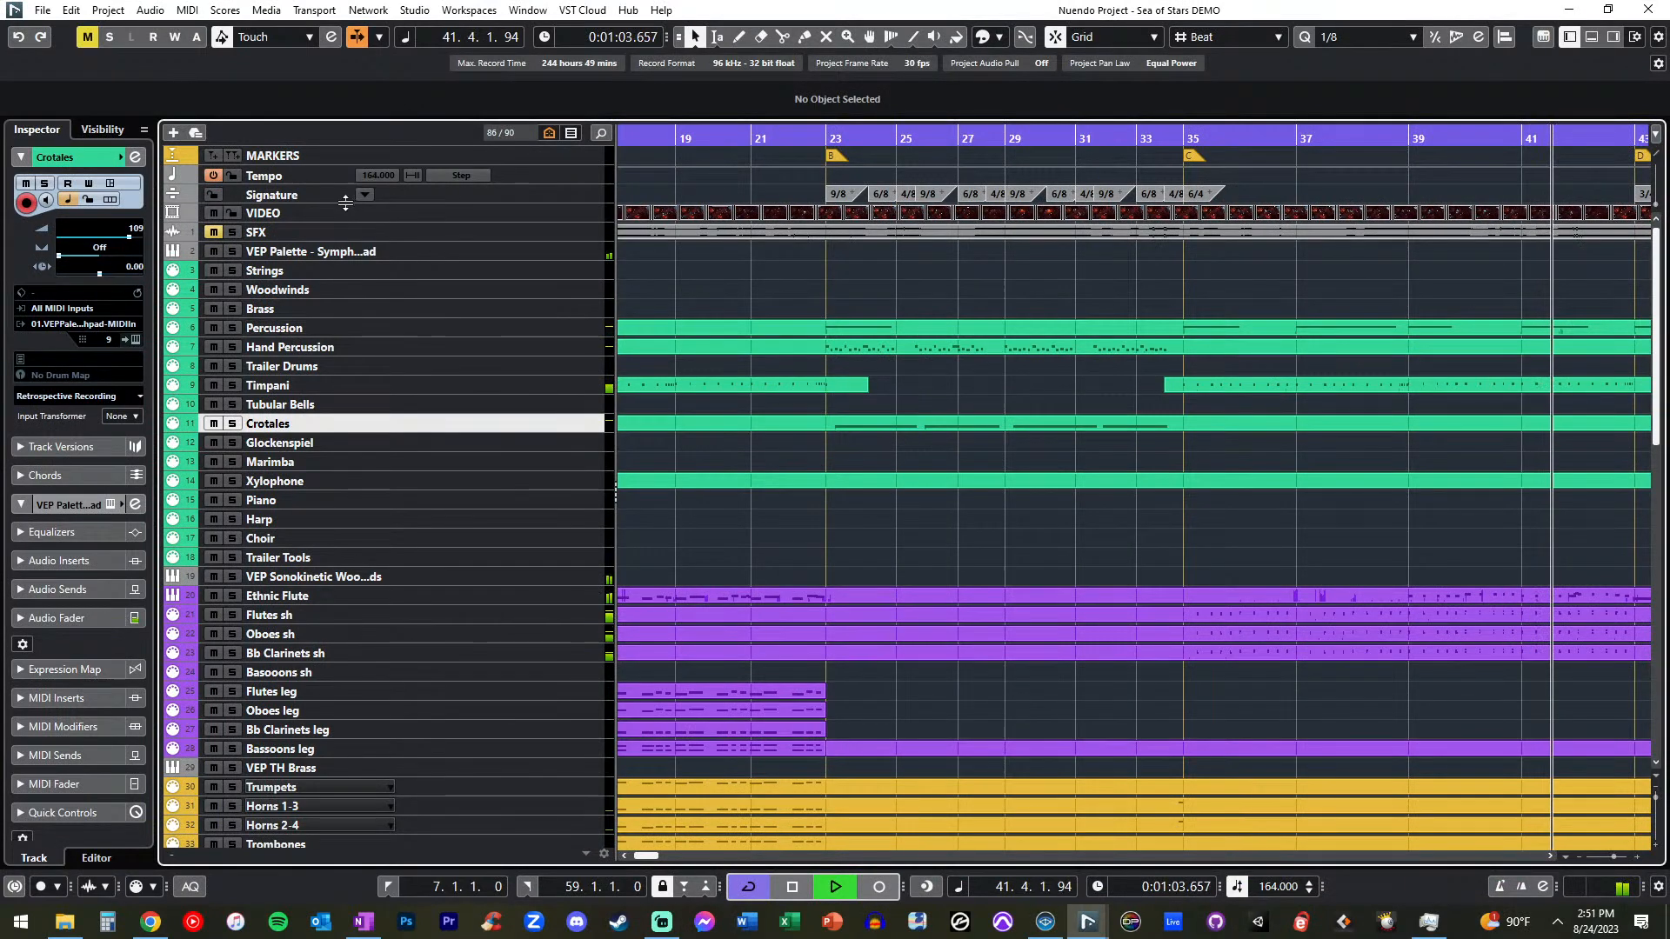
# - Watch the battle video in a reduced Video Player window with the music, and return to bar 7 and stop playback
pyautogui.click(620, 217)
pyautogui.doubleClick(677, 215)
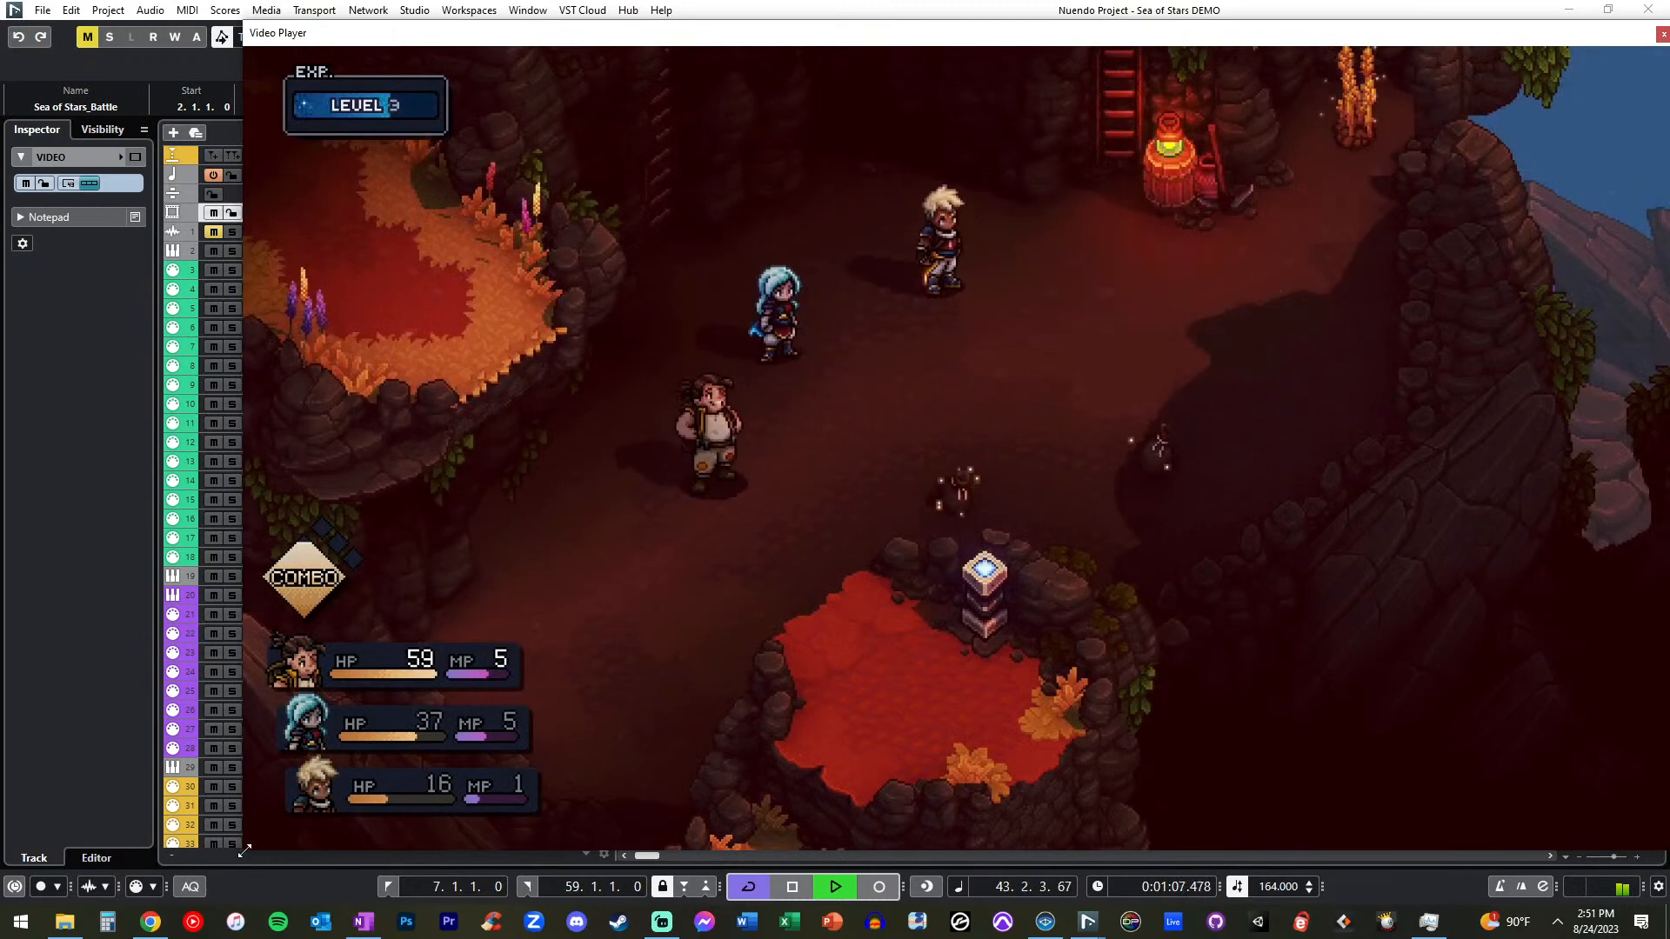
pyautogui.moveTo(244, 851); pyautogui.dragTo(1080, 382)
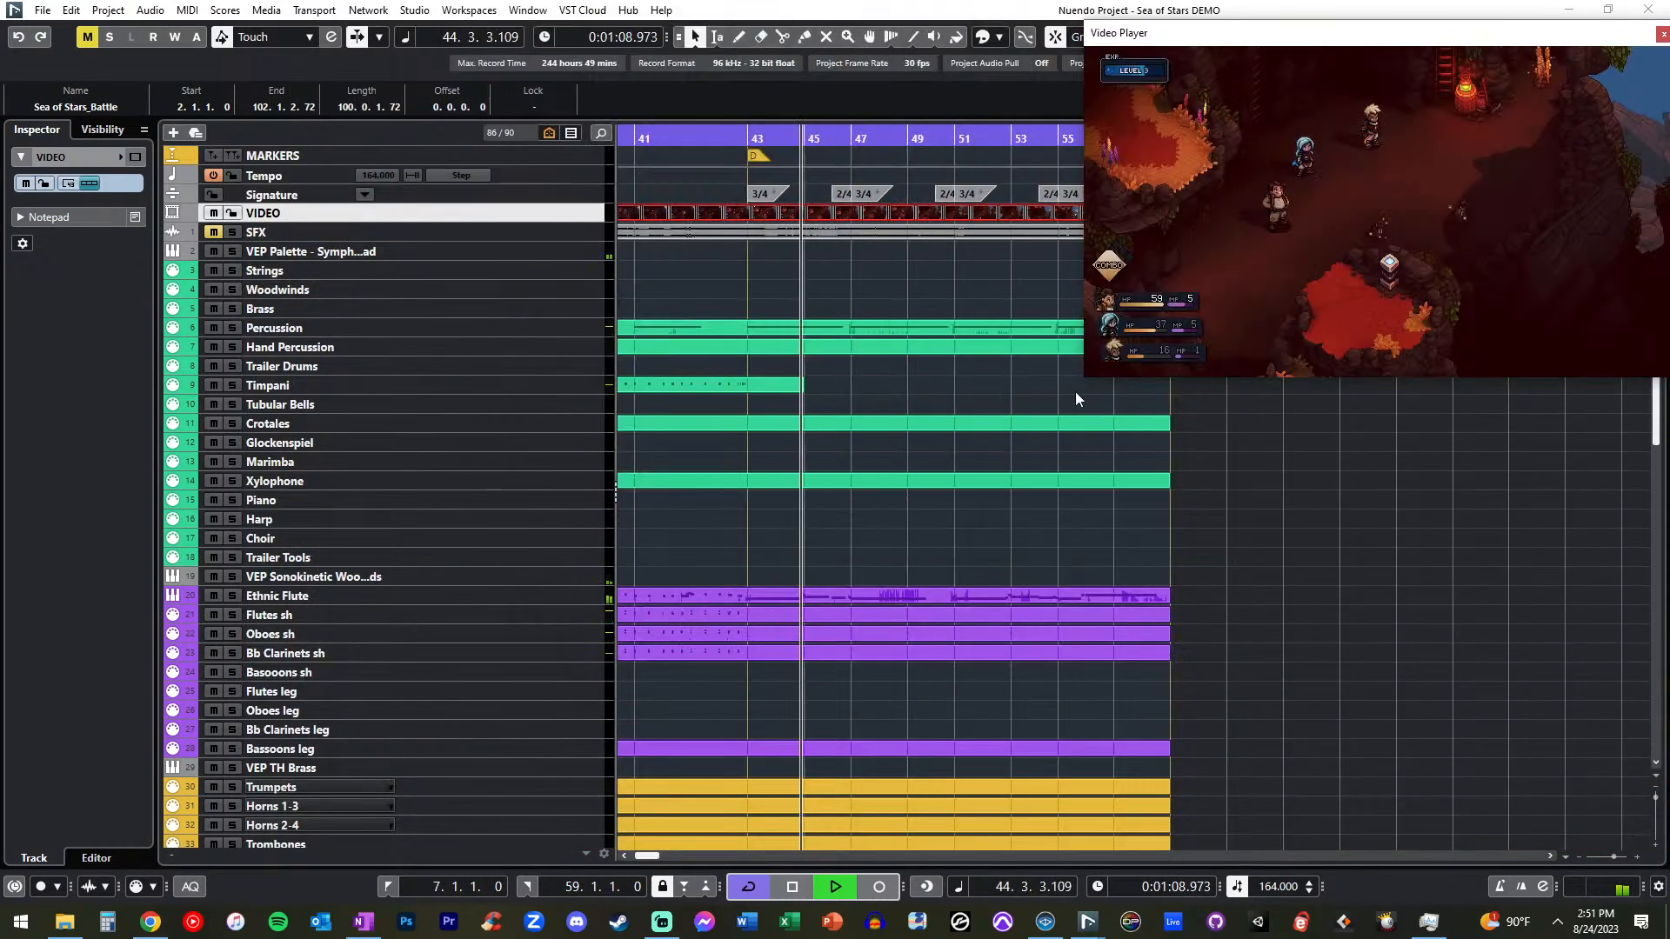
pyautogui.click(1230, 402)
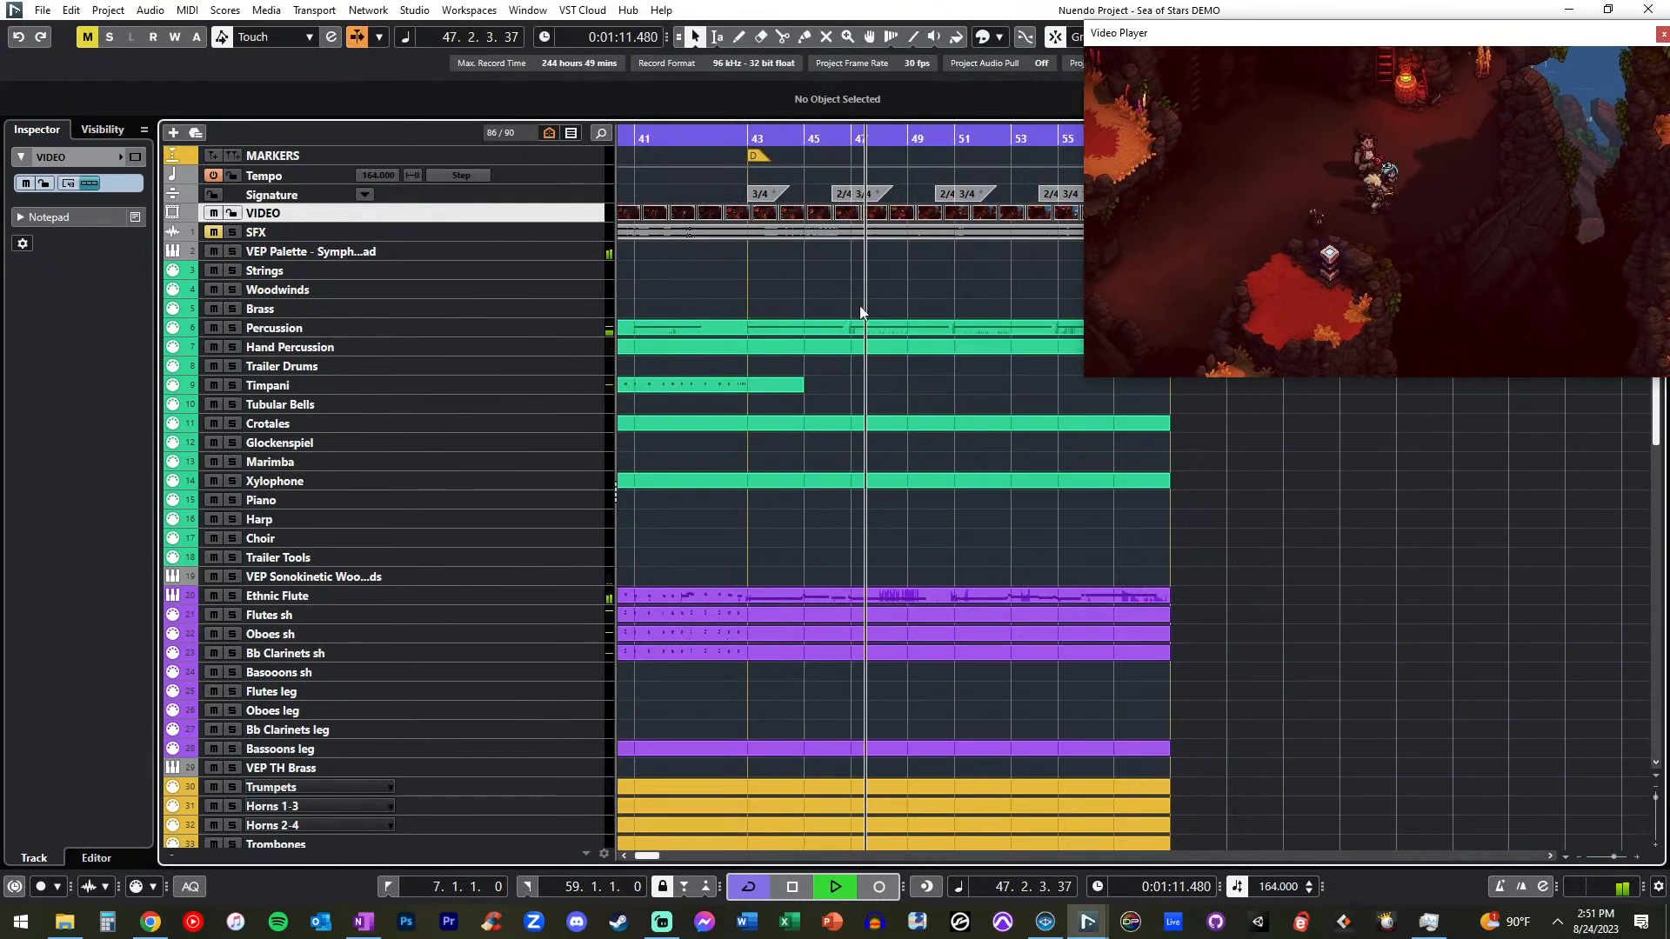
pyautogui.press('KP_1')
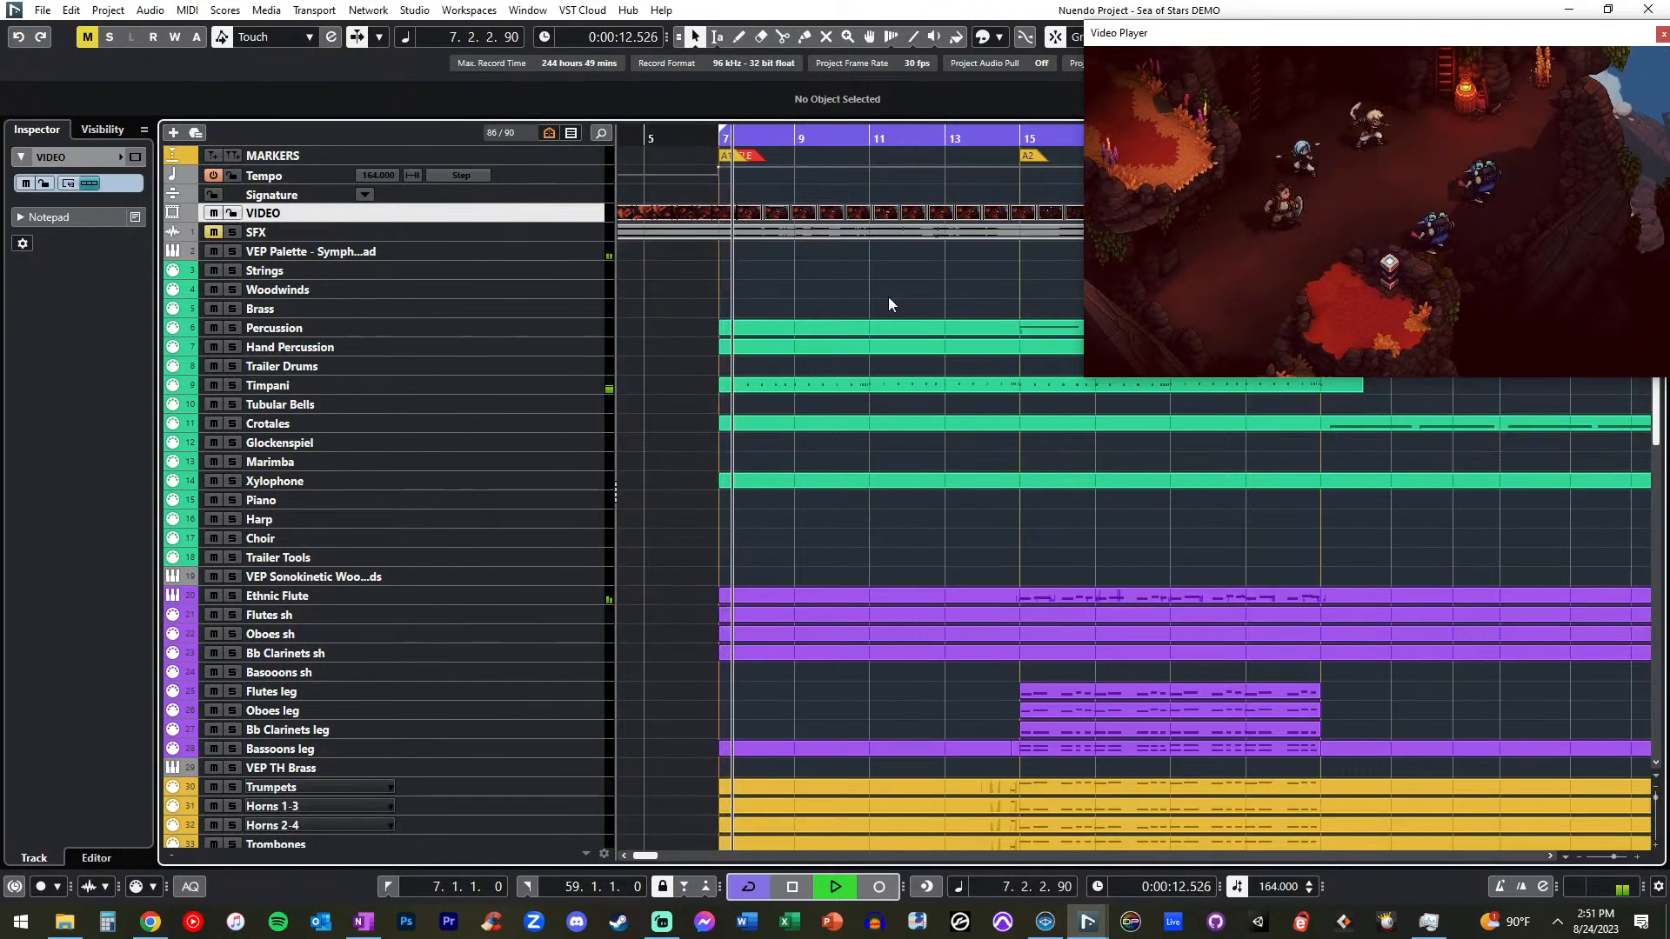
pyautogui.press('space')
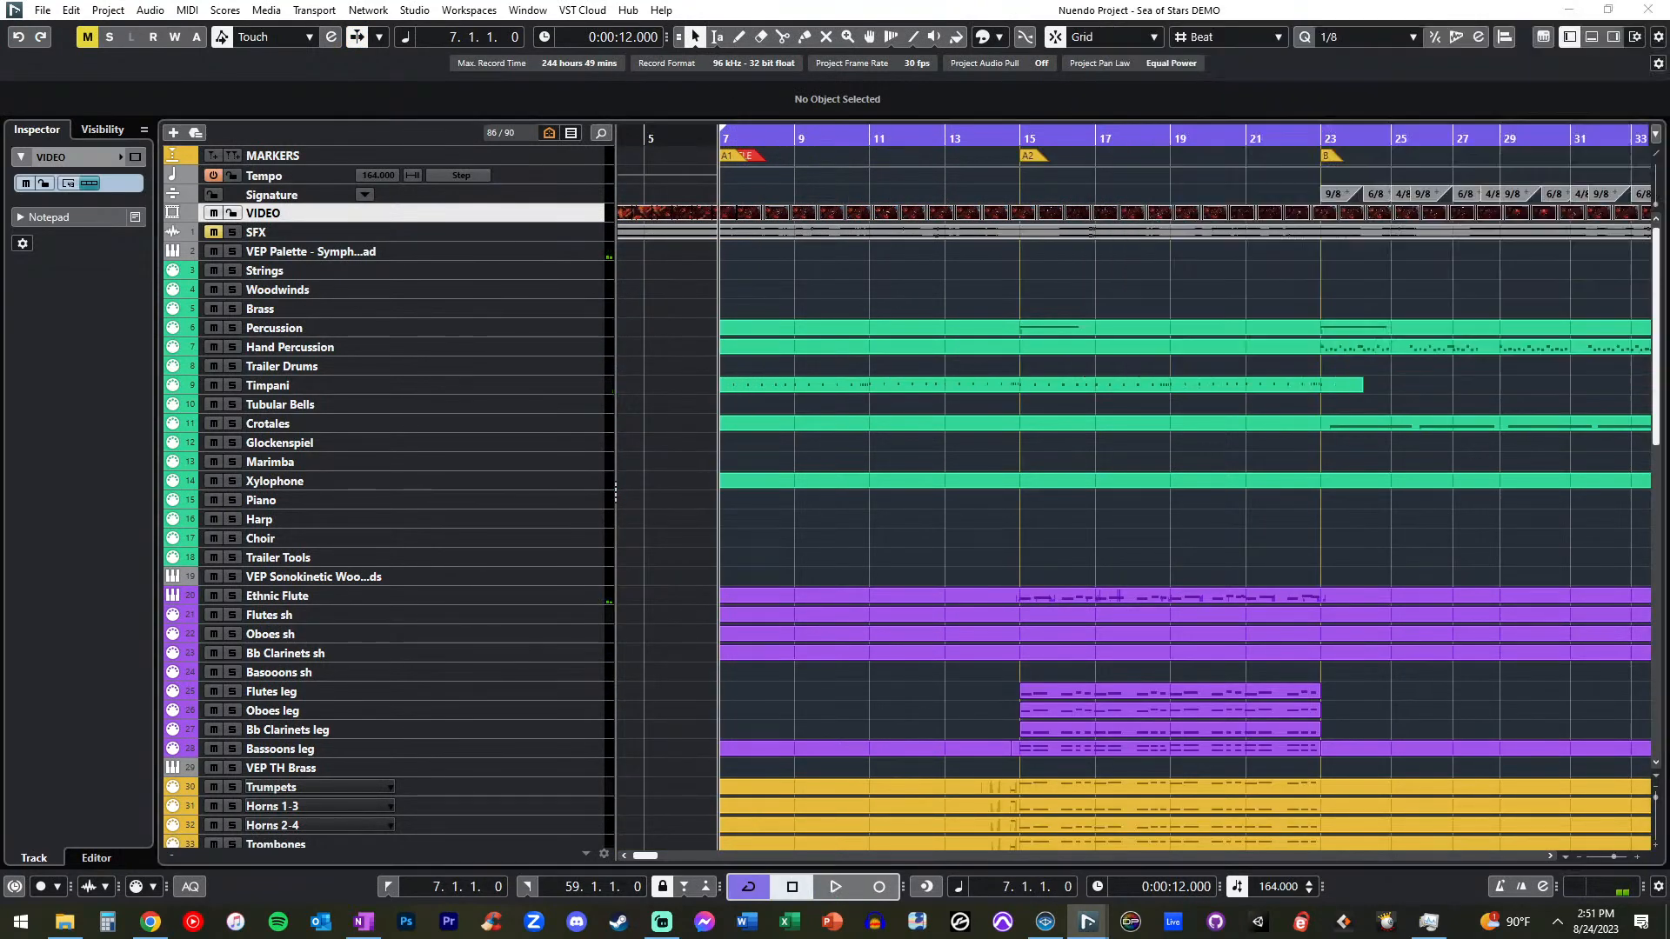